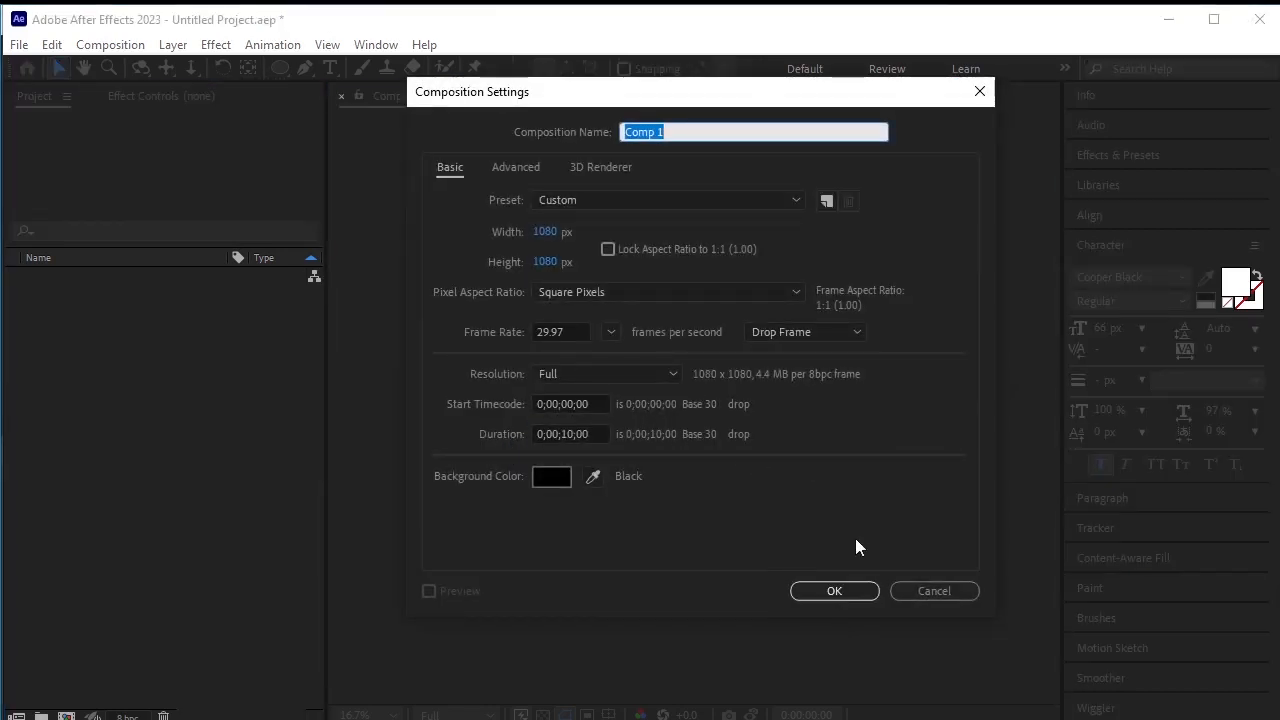
# Create the 1080 × 1080 px, 10-second composition and add a white circle outline overlapping its lower-left corner
pyautogui.click(846, 598)
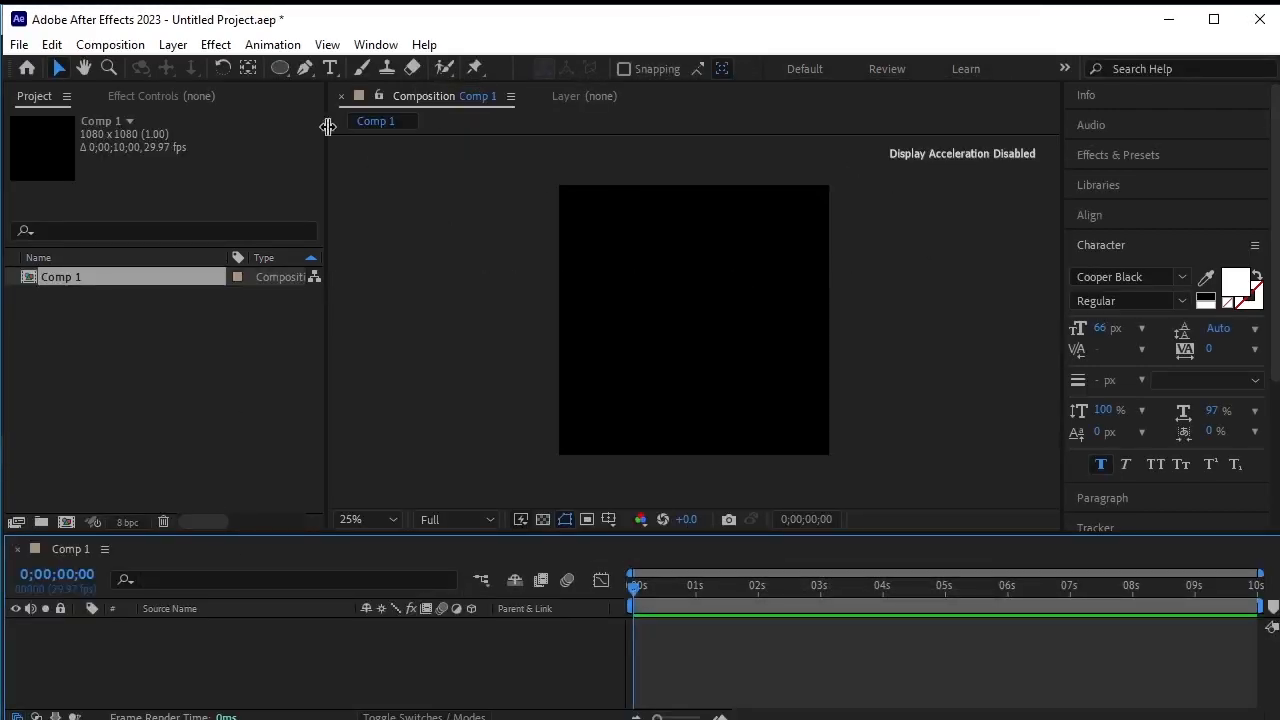
pyautogui.click(284, 72)
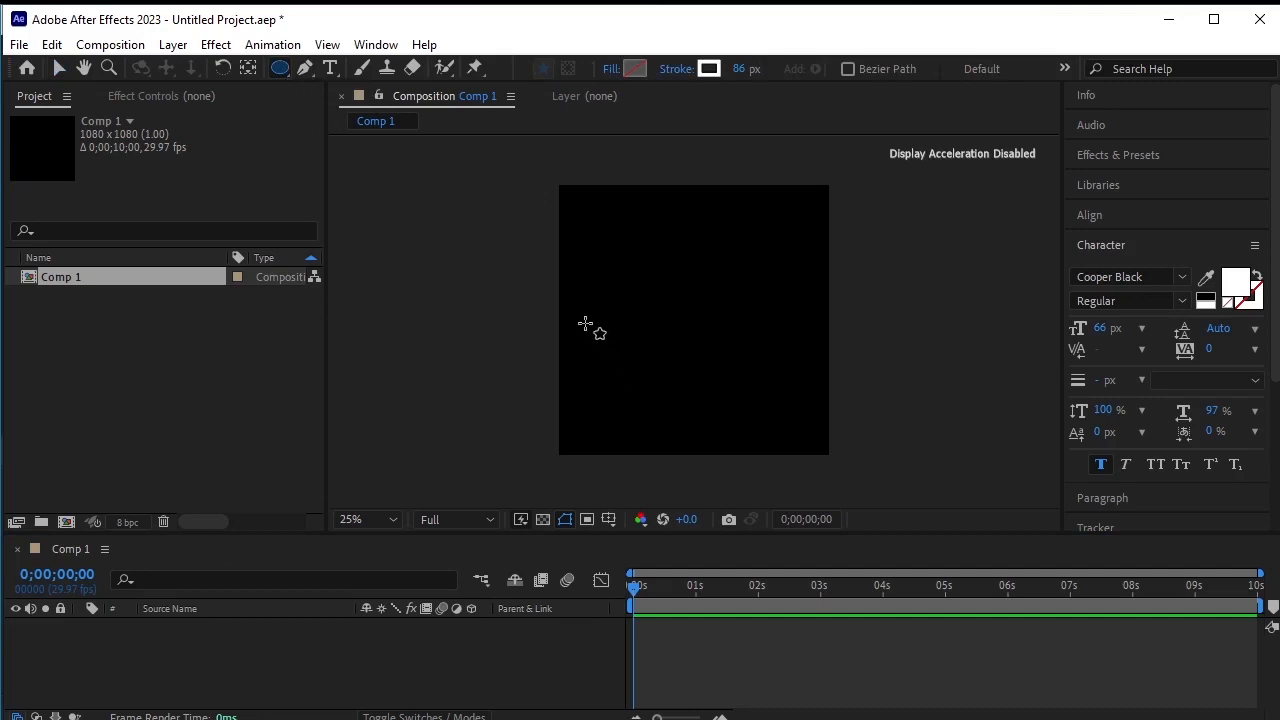
pyautogui.moveTo(585, 324); pyautogui.dragTo(703, 503)
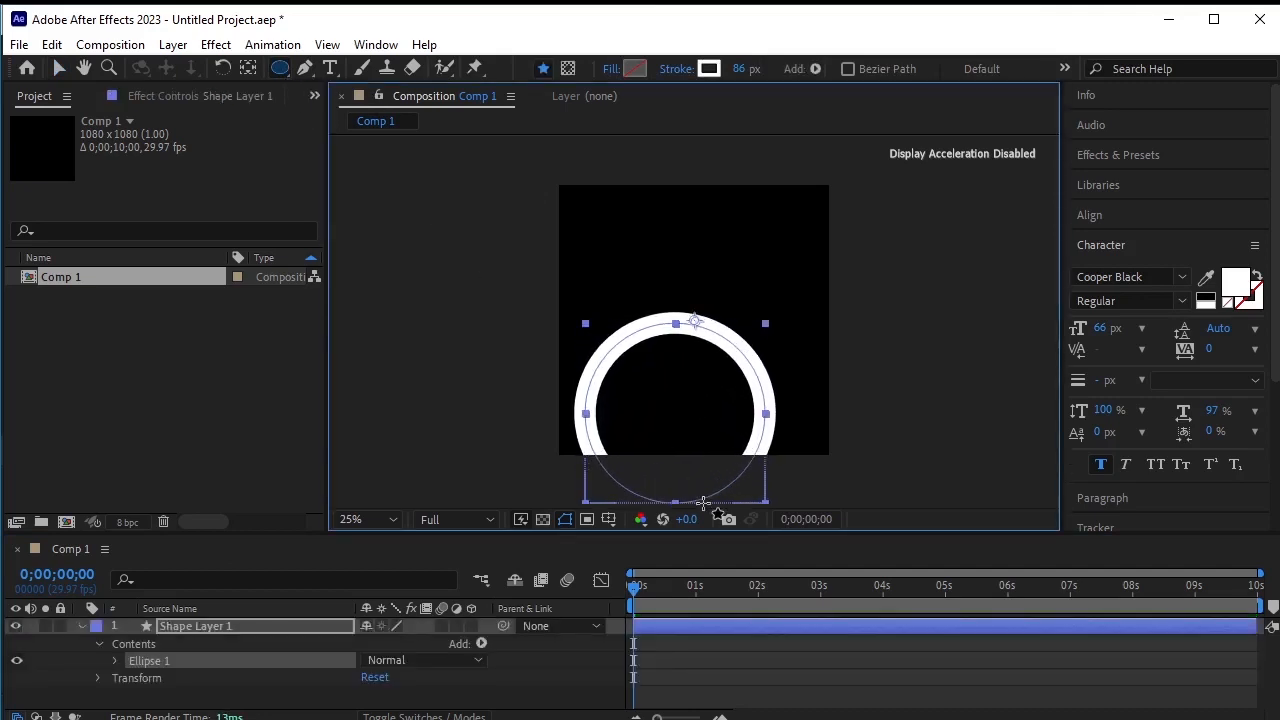
pyautogui.click(57, 68)
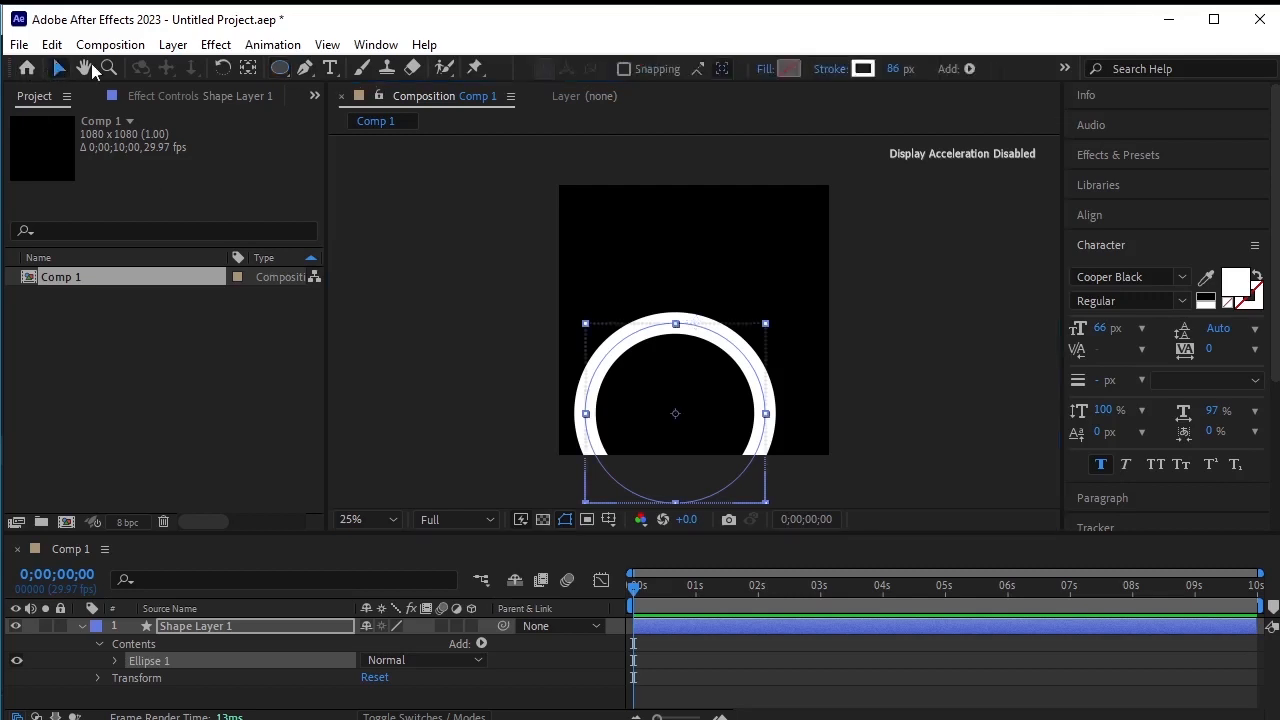
pyautogui.moveTo(754, 395); pyautogui.dragTo(677, 393)
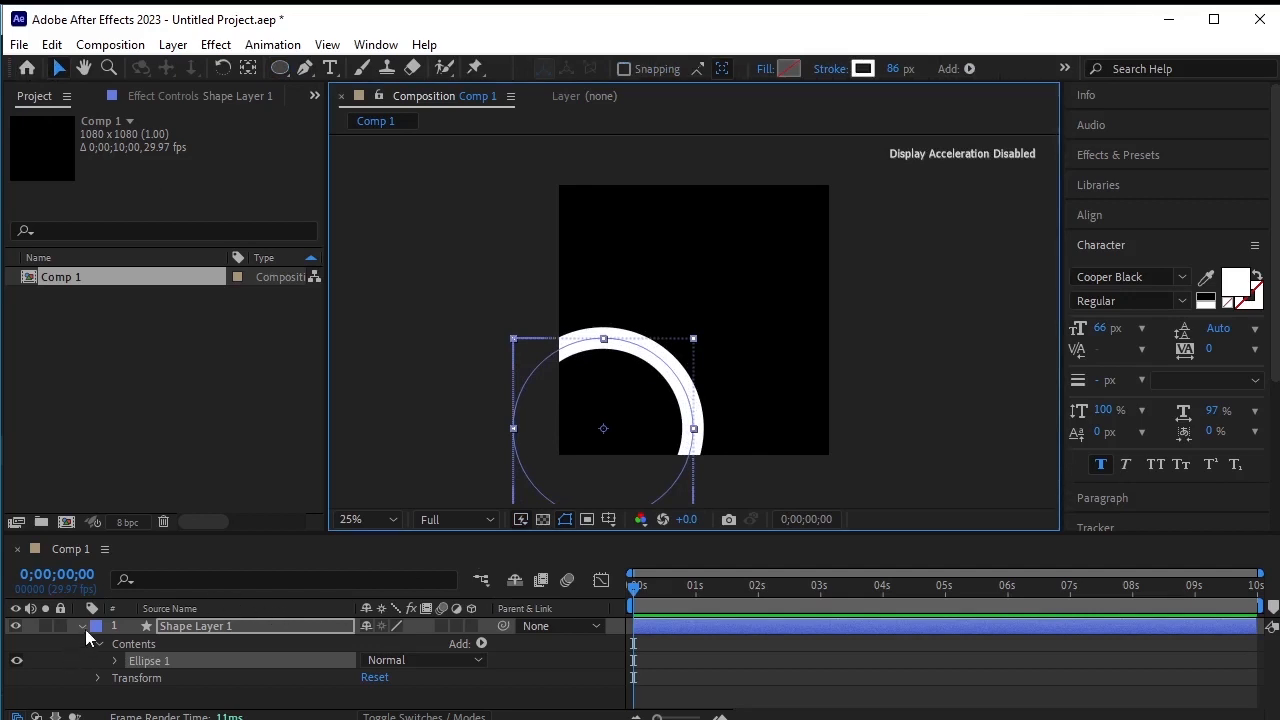
# Import the image f---chhesy.png as footage
pyautogui.click(160, 352)
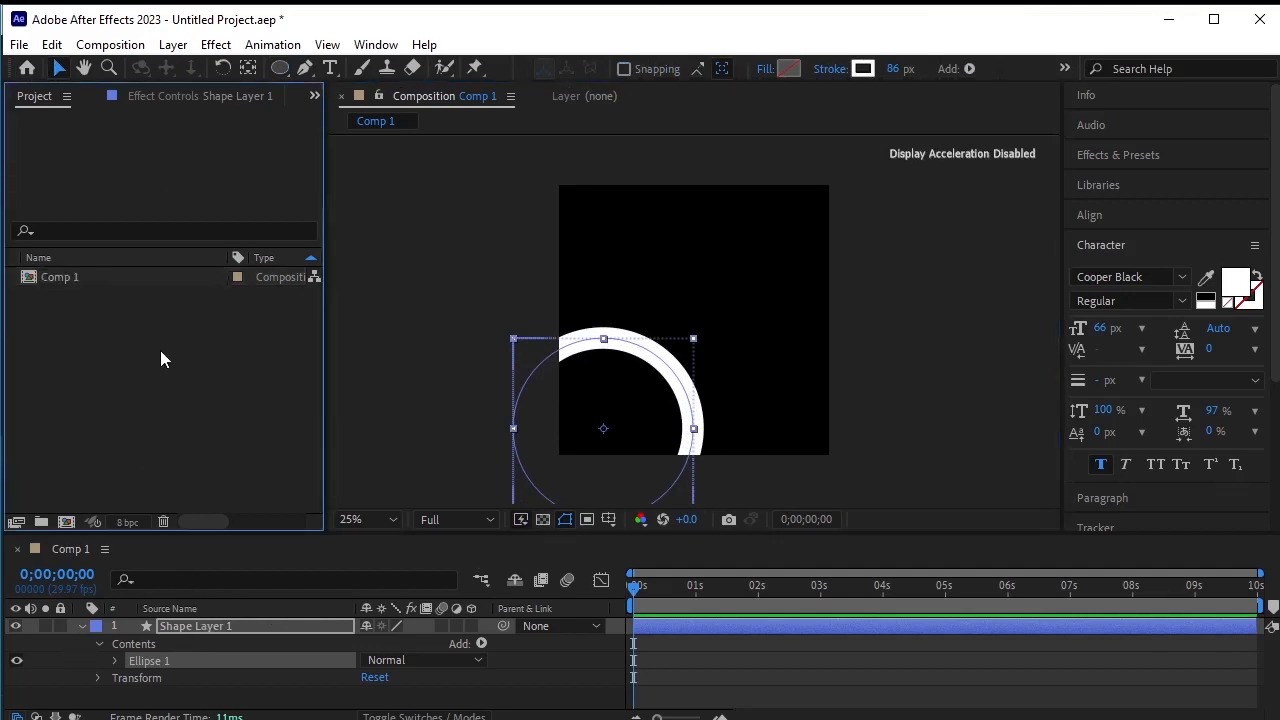
pyautogui.rightClick(156, 321)
pyautogui.moveTo(270, 424)
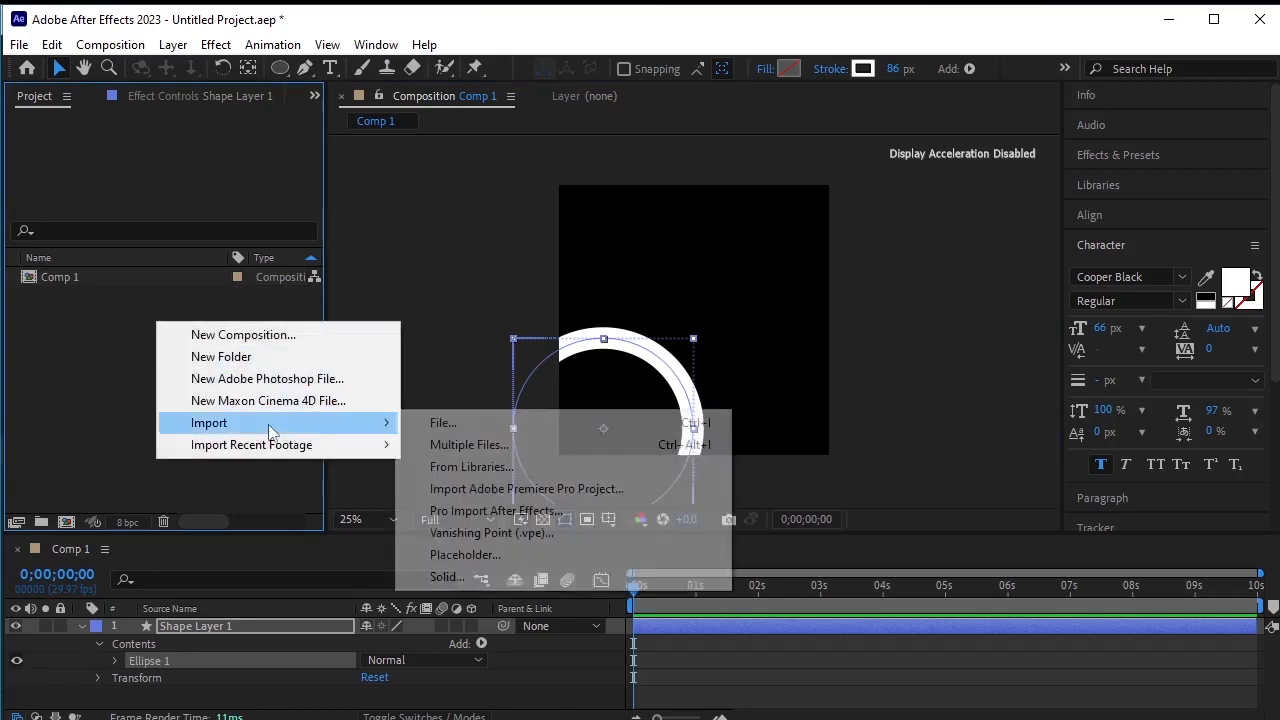
pyautogui.click(455, 422)
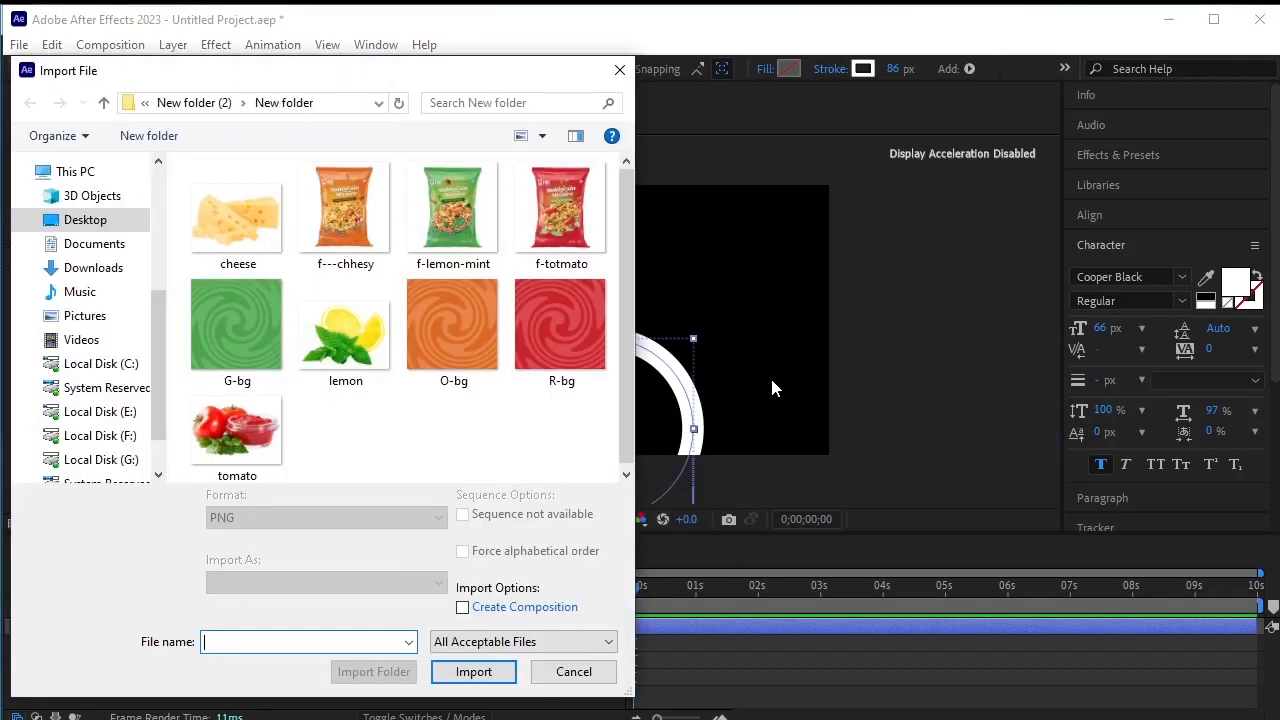
pyautogui.click(340, 205)
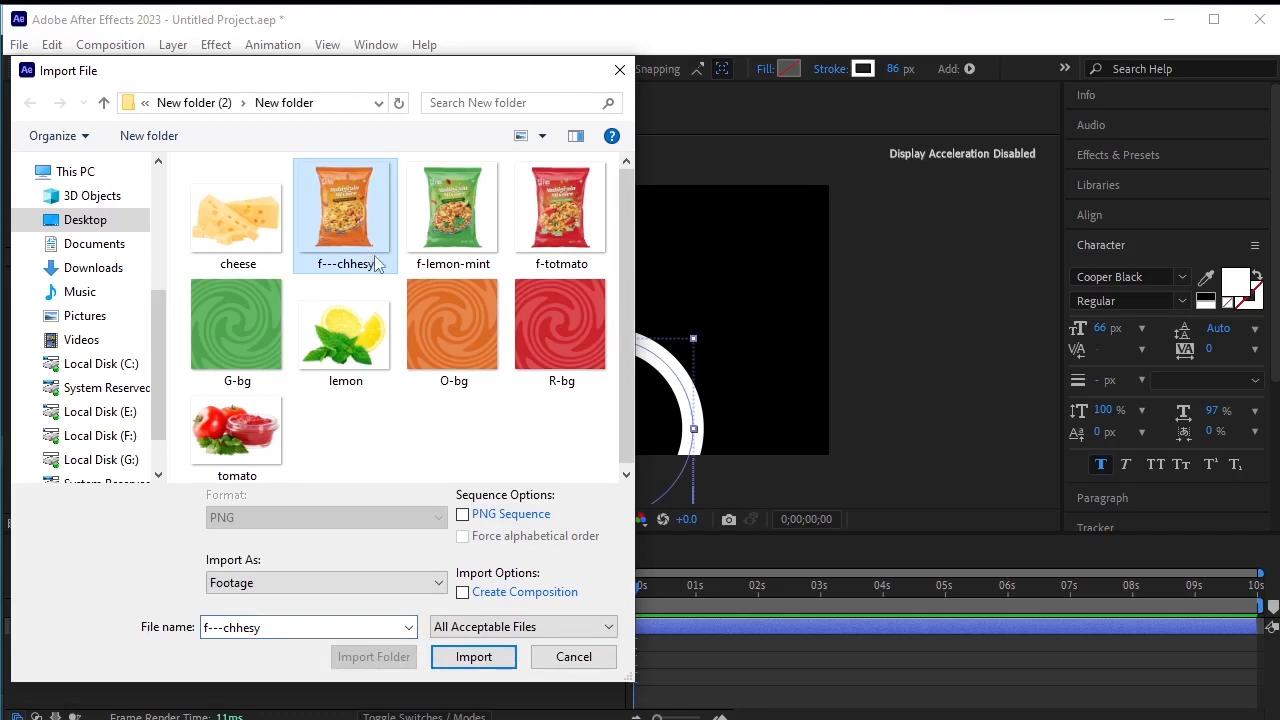
pyautogui.click(474, 657)
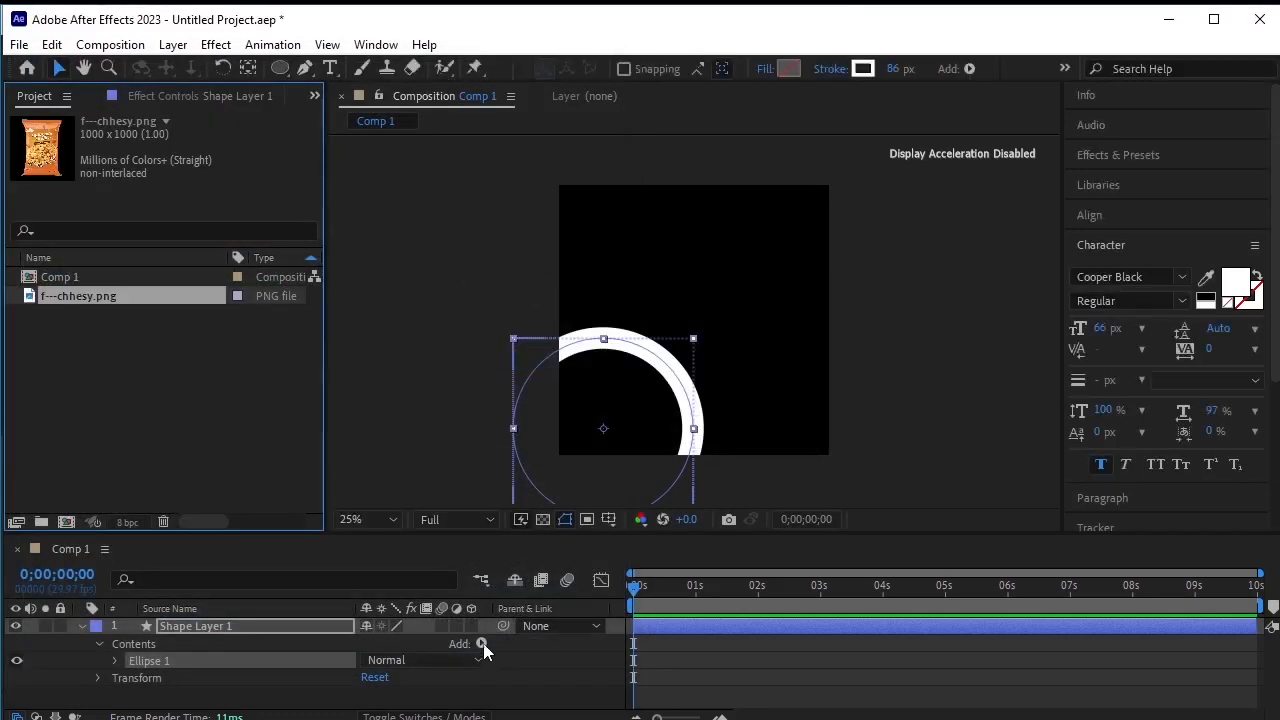
# Add f---chhesy.png to the composition above the shape layer and scale it to 65%
pyautogui.moveTo(112, 296); pyautogui.dragTo(213, 624)
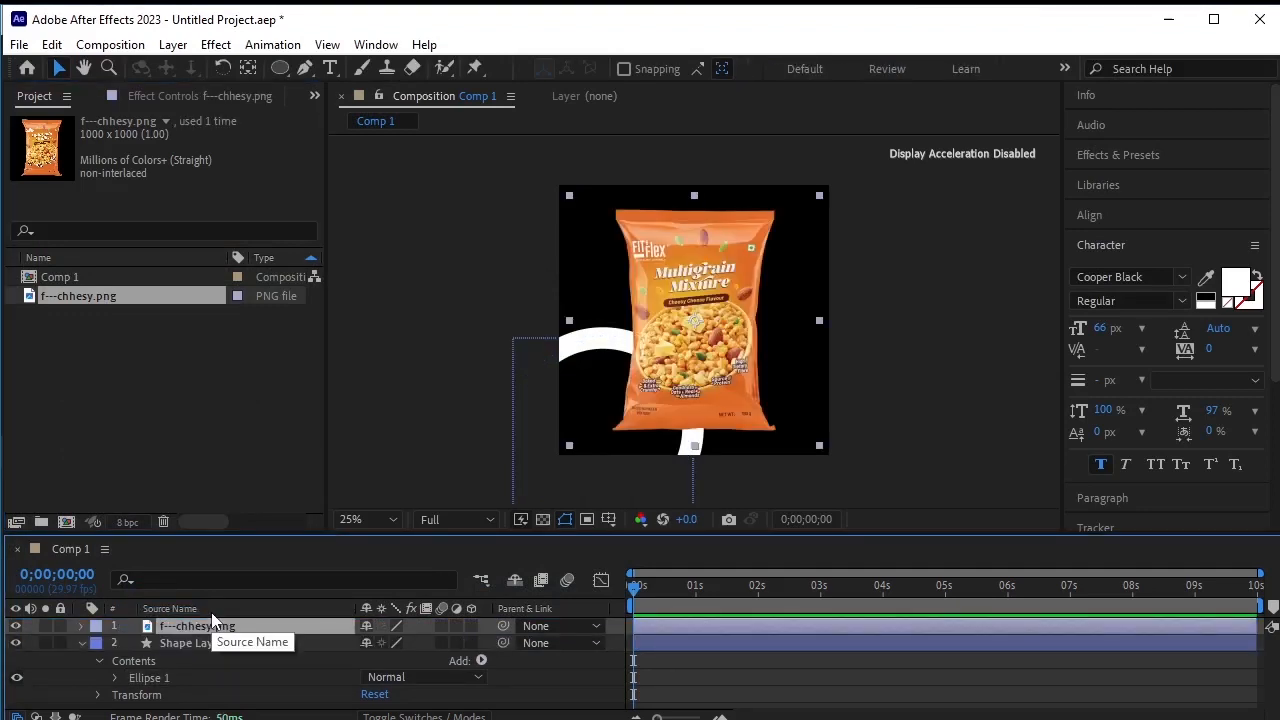
pyautogui.press('s')
pyautogui.moveTo(422, 642); pyautogui.dragTo(396, 647)
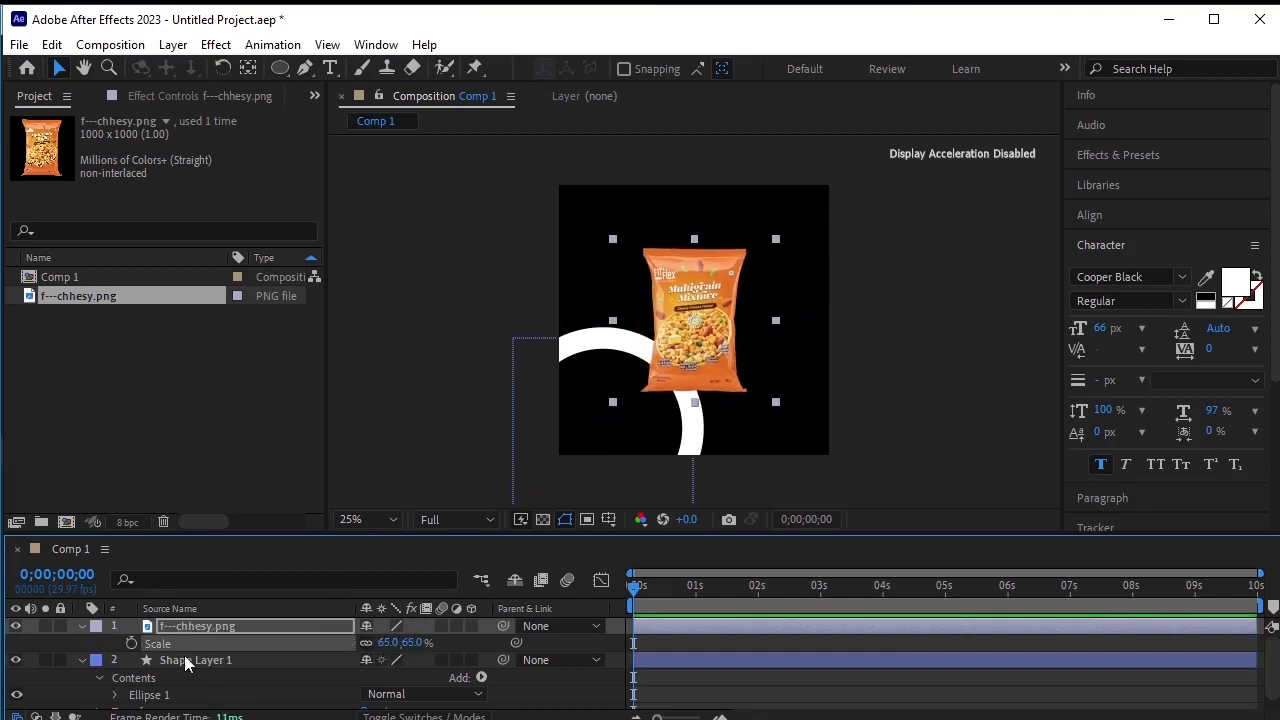
pyautogui.click(81, 626)
# Convert Ellipse Path 1 of the shape layer to a Bezier path and copy its Path property
pyautogui.click(220, 641)
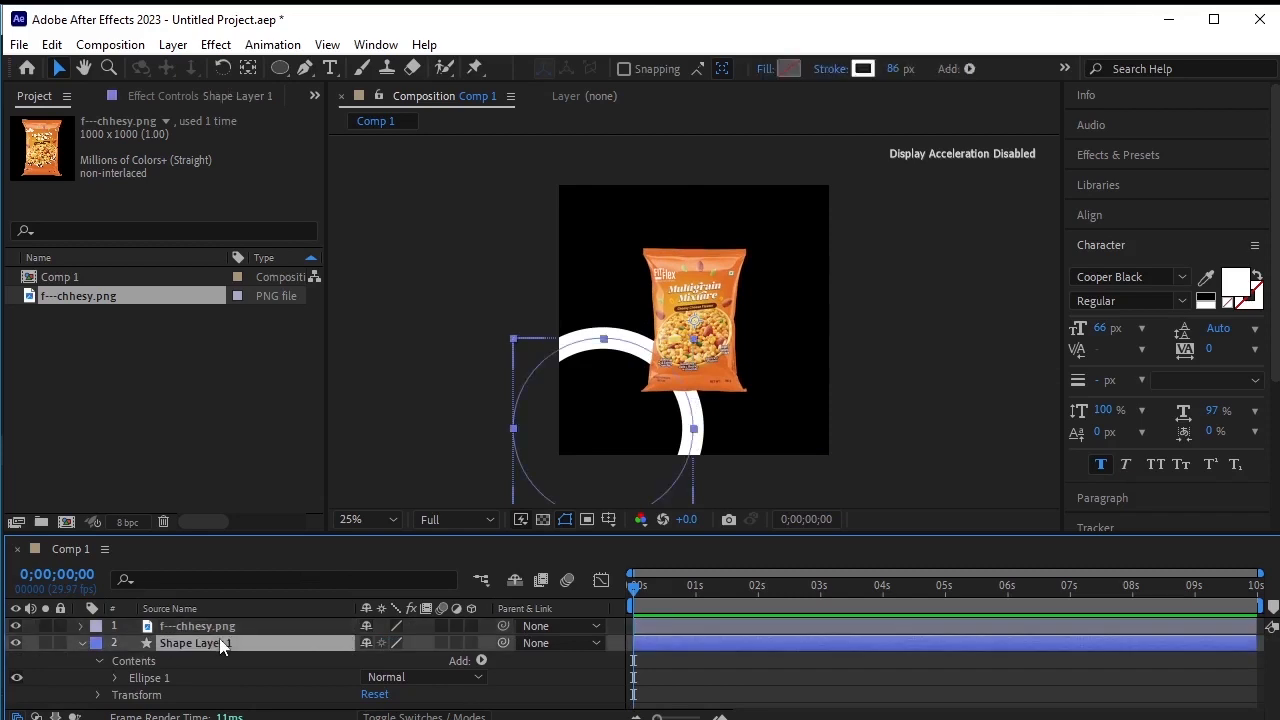
pyautogui.click(115, 680)
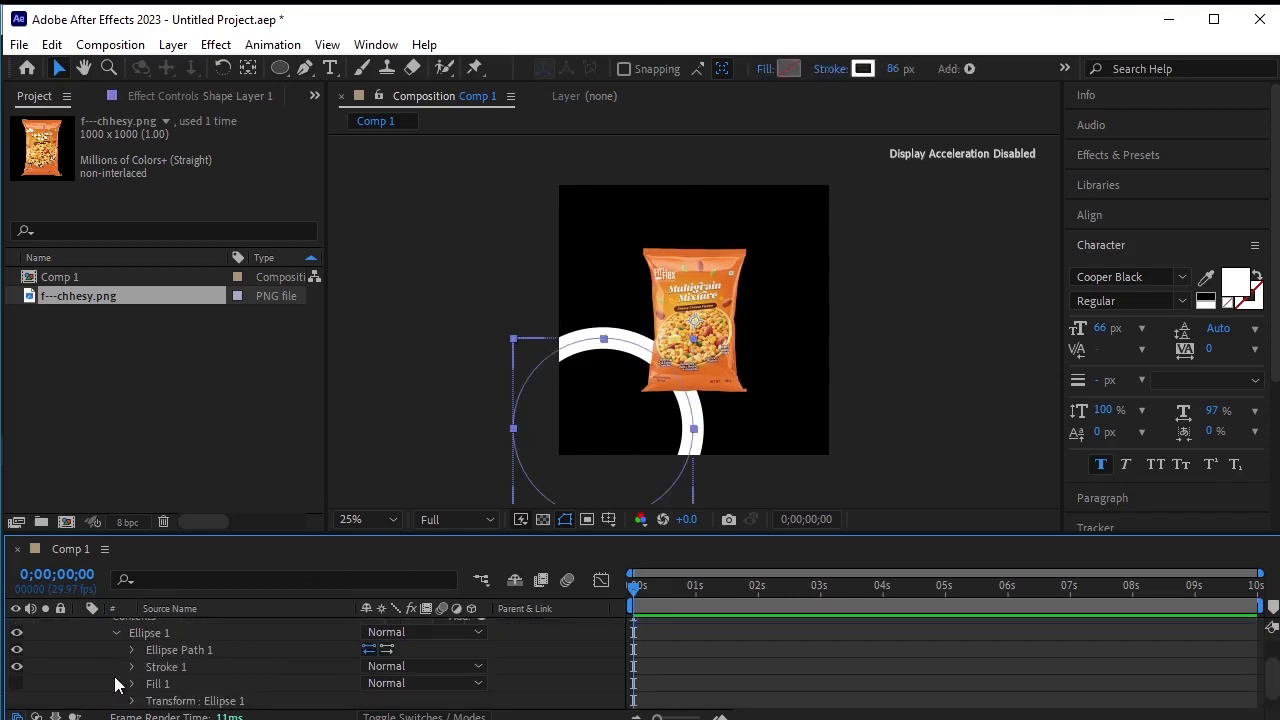
pyautogui.rightClick(194, 650)
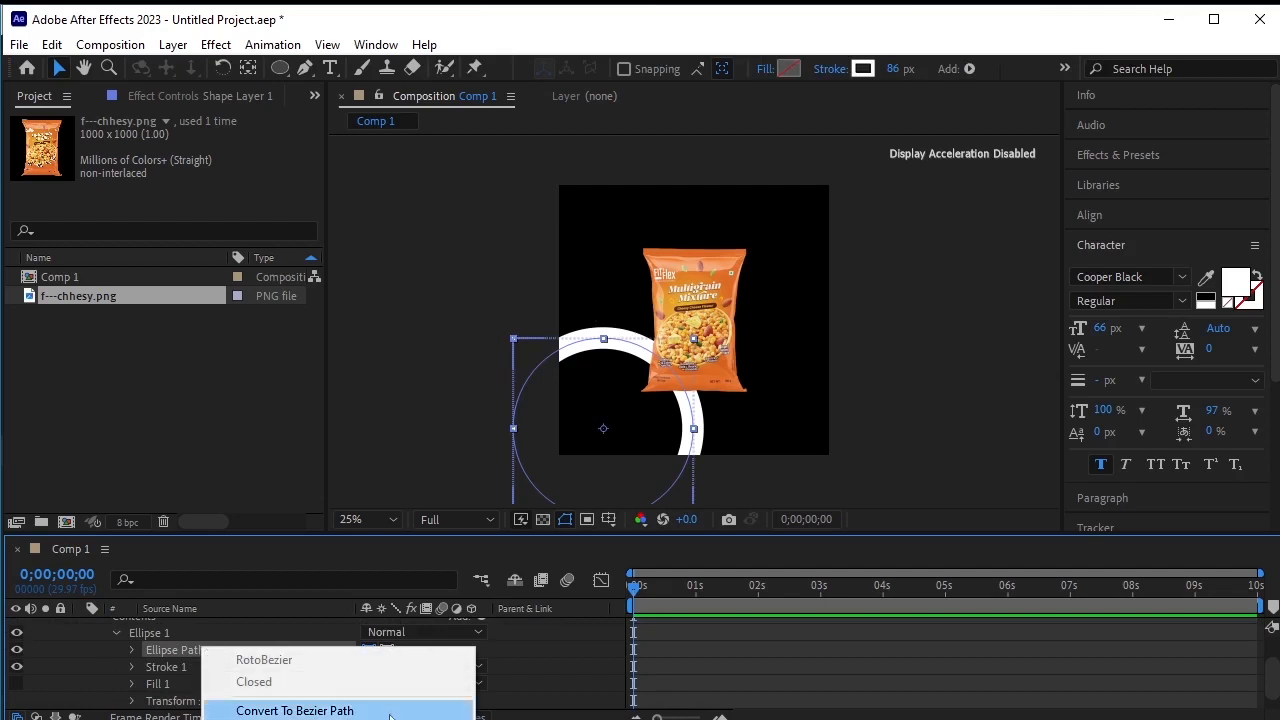
pyautogui.click(389, 711)
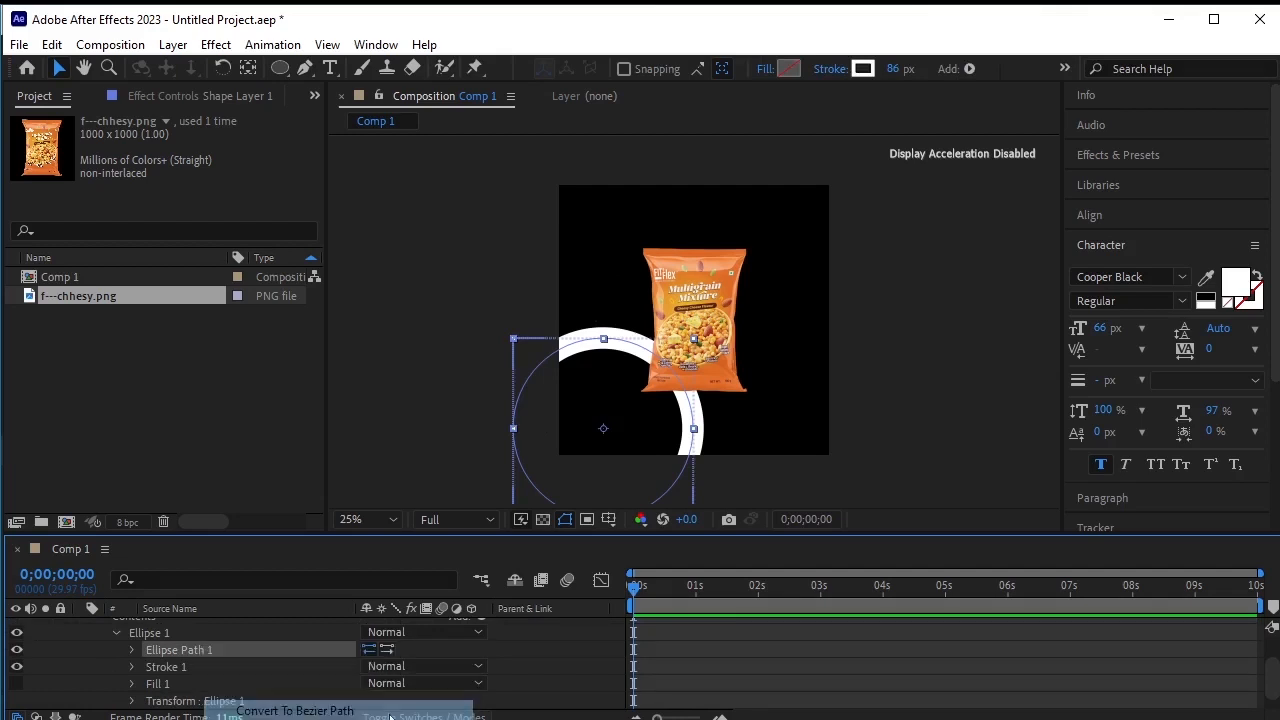
pyautogui.click(134, 650)
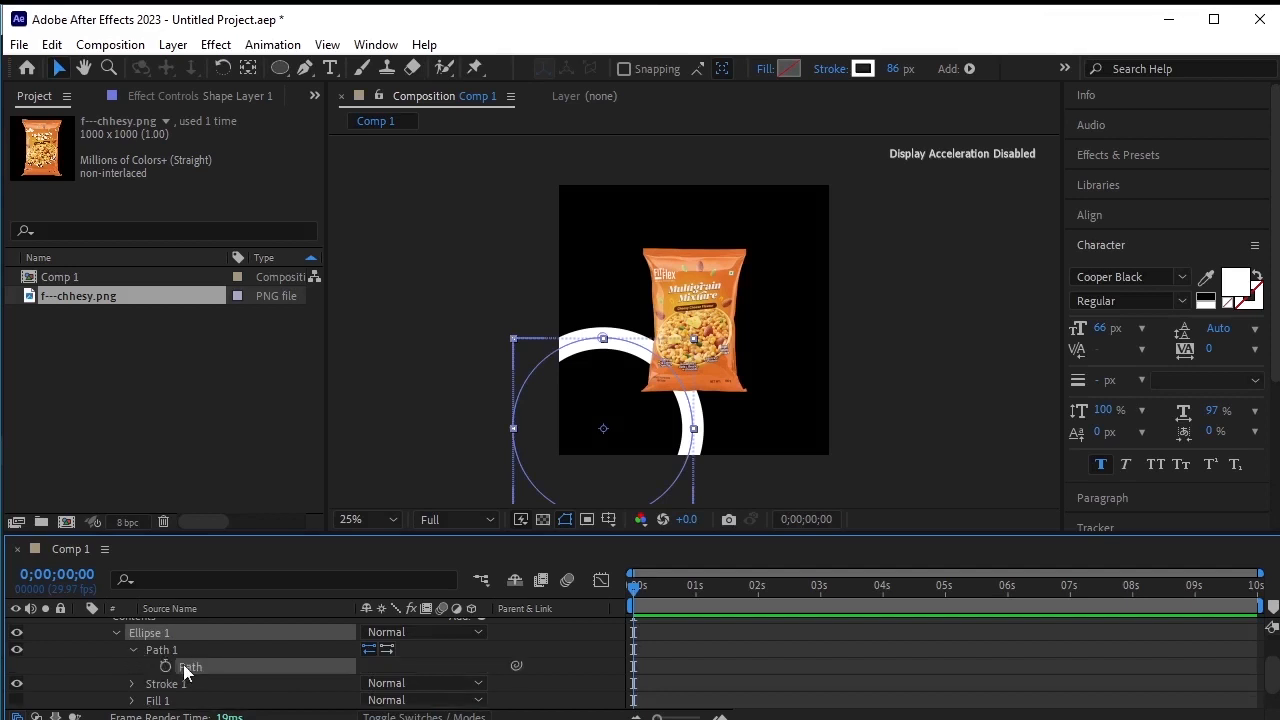
pyautogui.click(185, 668)
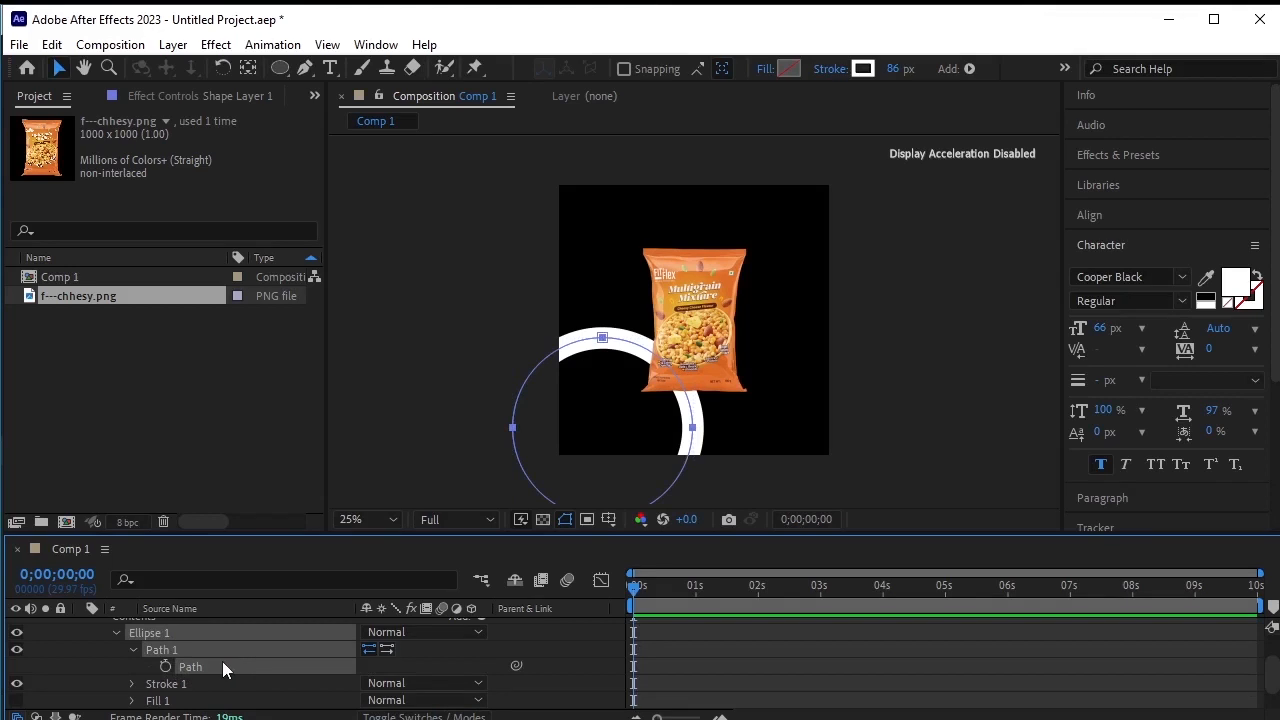
# Enable Position keyframing on the f---chhesy.png layer at 0 seconds and paste the circle path into it
pyautogui.scroll(3, 222, 662)
pyautogui.click(239, 623)
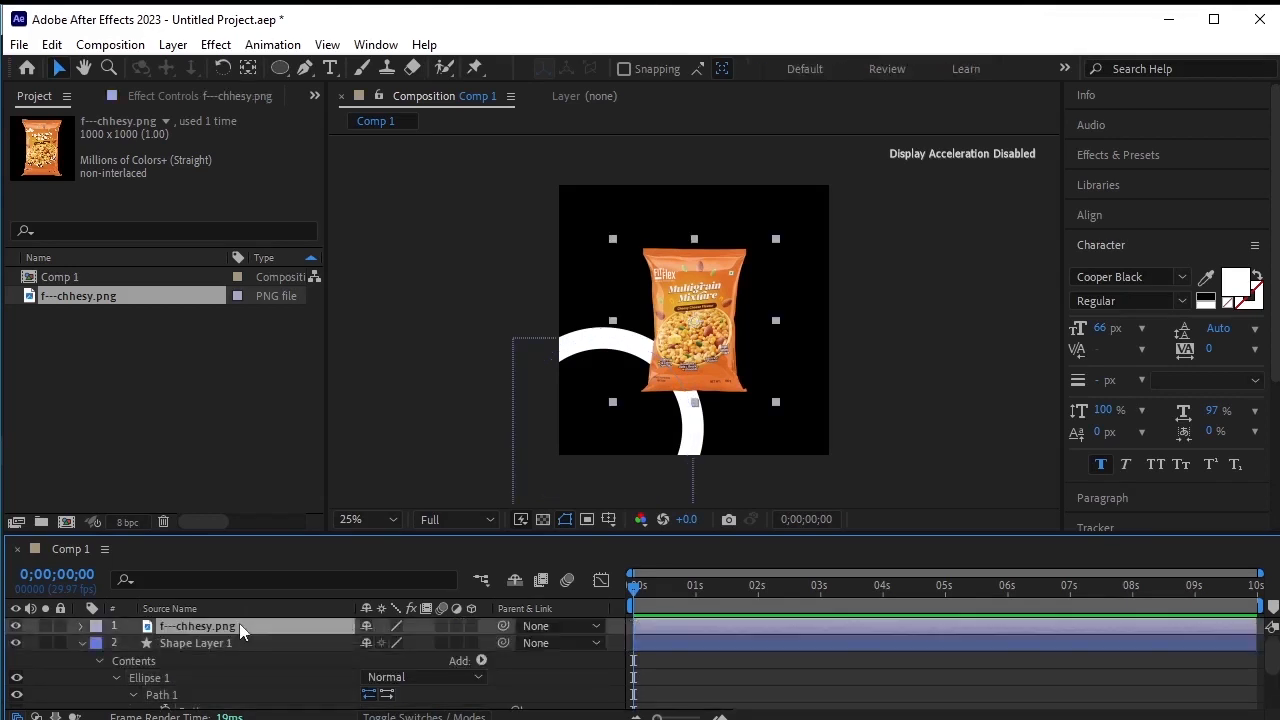
pyautogui.press('p')
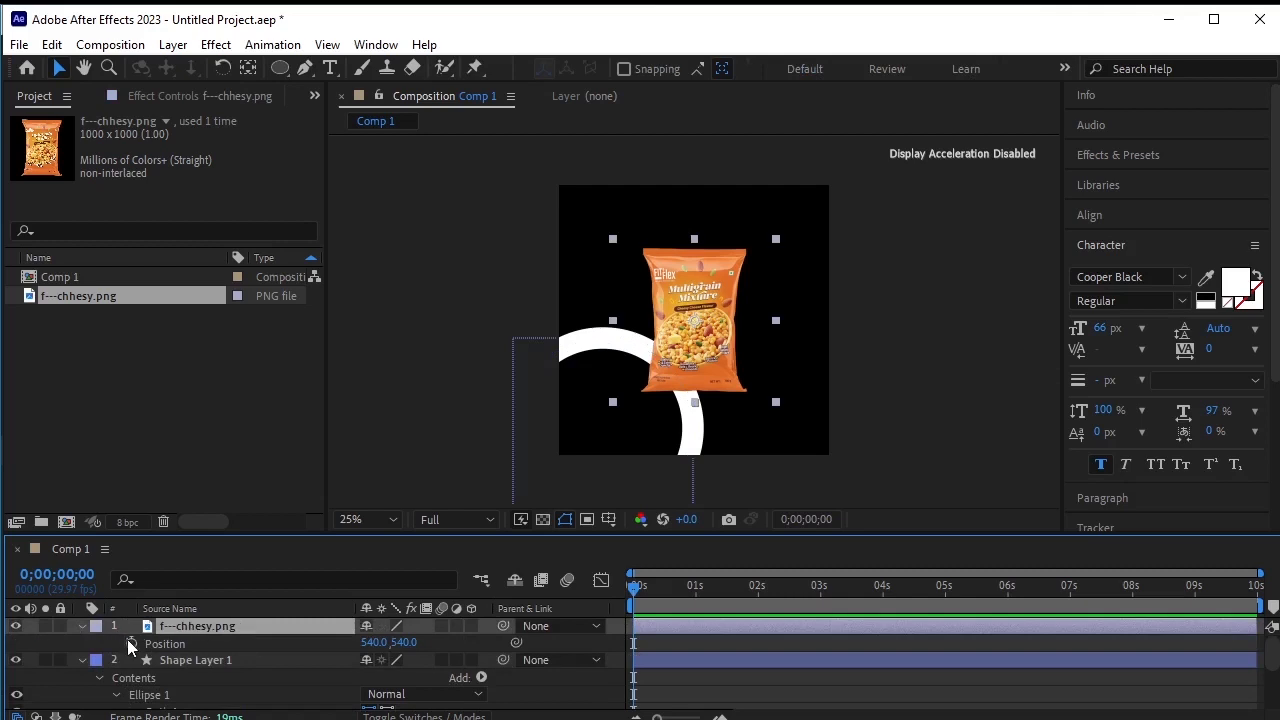
pyautogui.click(127, 639)
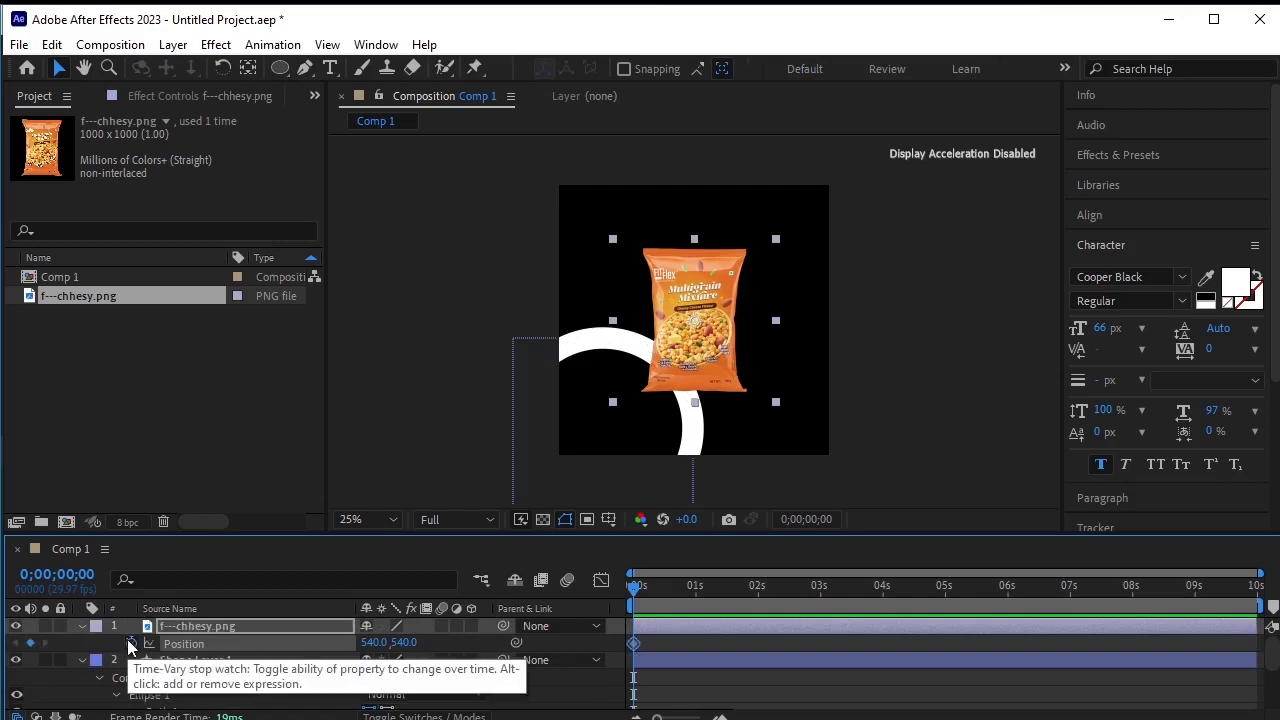
pyautogui.hotkey('ctrl', 'v')
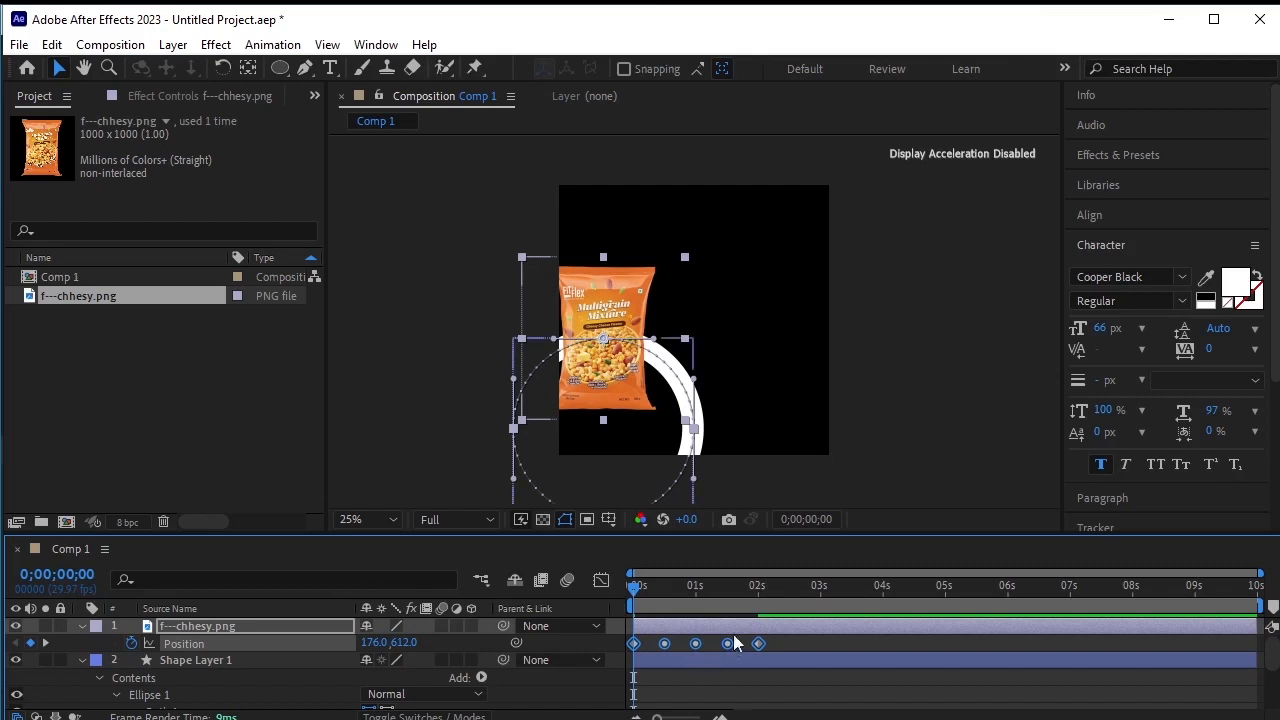
# Shift the packet's whole motion path right so its start is at 240, 612, and scale the layer to 57%
pyautogui.press('Right')
pyautogui.press('Right')
pyautogui.press('Right')
pyautogui.press('Right')
pyautogui.press('Right')
pyautogui.press('Right')
pyautogui.press('Right')
pyautogui.press('Right')
pyautogui.press('Right')
pyautogui.press('Right')
pyautogui.press('Right')
pyautogui.press('Right')
pyautogui.press('Right')
pyautogui.press('Right')
pyautogui.press('Right')
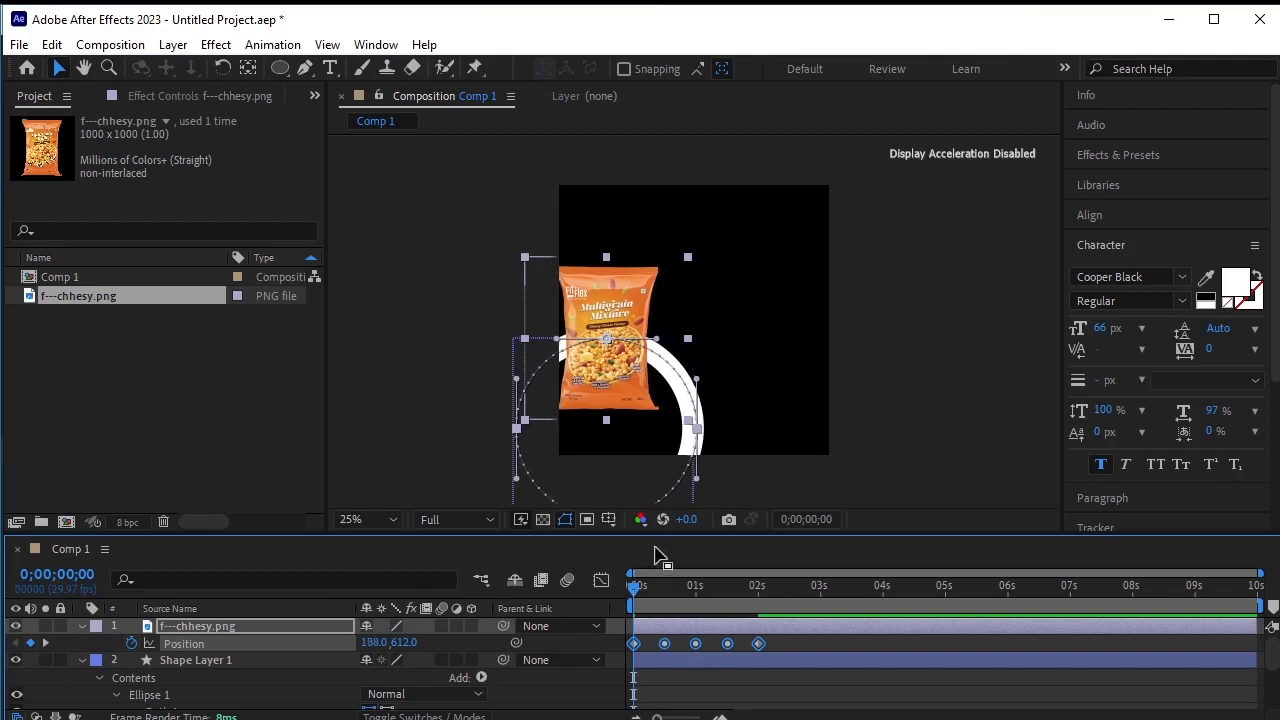
pyautogui.press('Right')
pyautogui.press('Right')
pyautogui.press('Right')
pyautogui.press('Right')
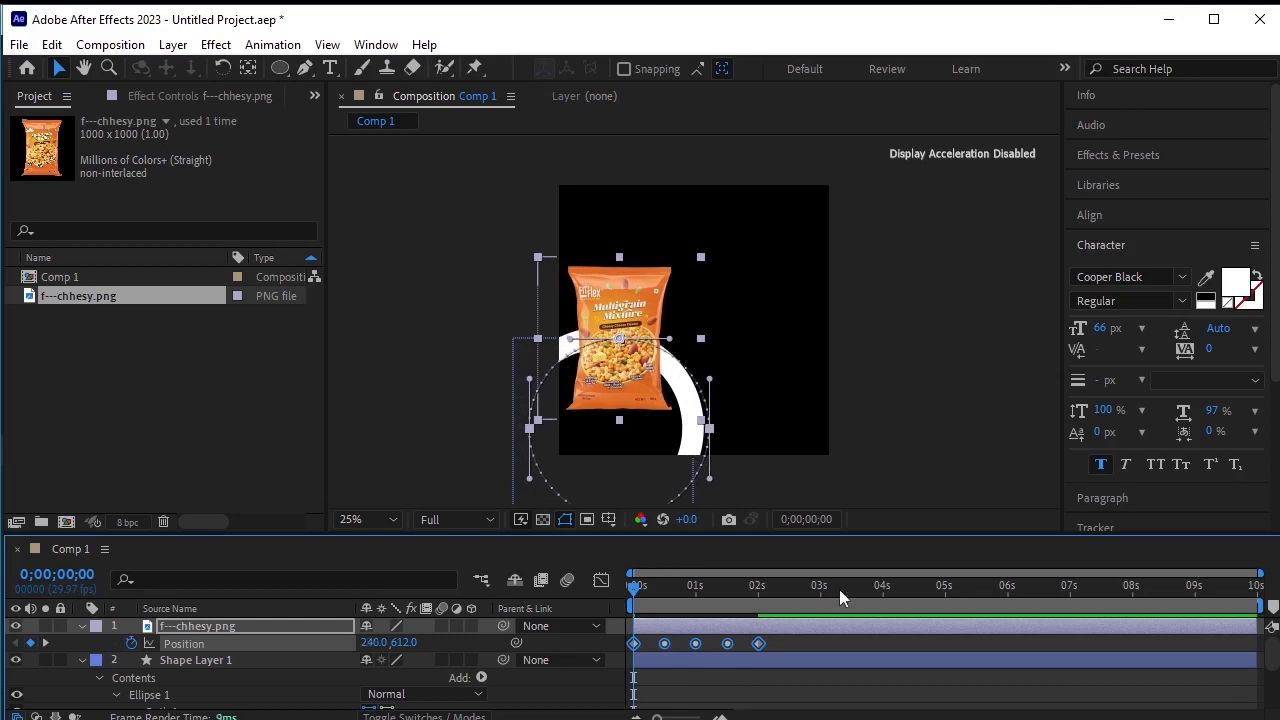
pyautogui.press('s')
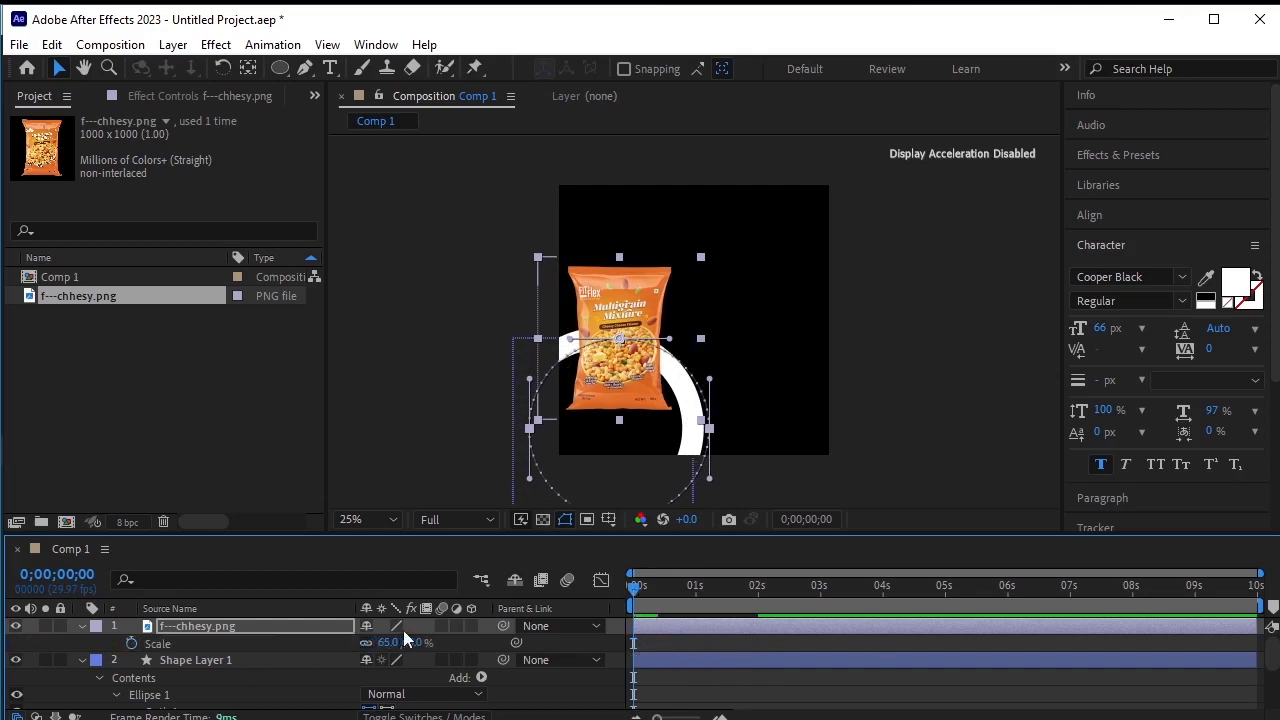
pyautogui.moveTo(413, 643); pyautogui.dragTo(405, 645)
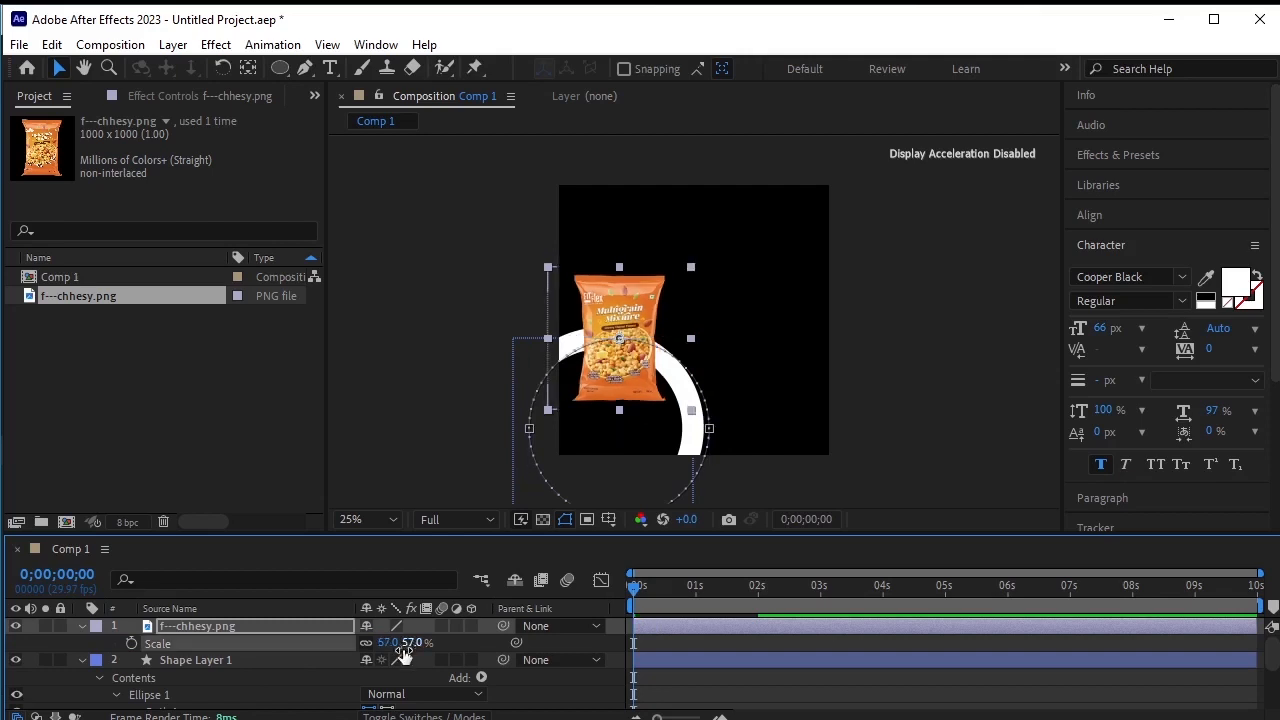
# Compress the packet's last four Position keyframes so they run from 0;00;01;12 to 2 seconds
pyautogui.press('p')
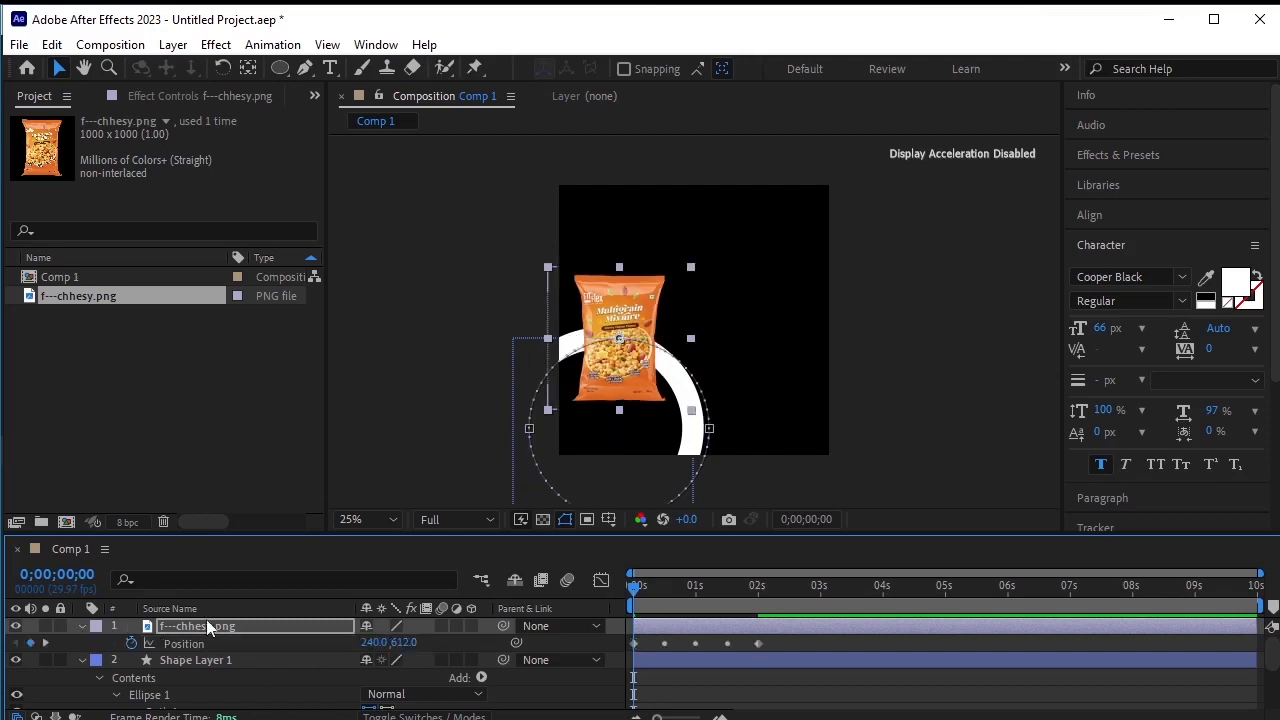
pyautogui.click(664, 643)
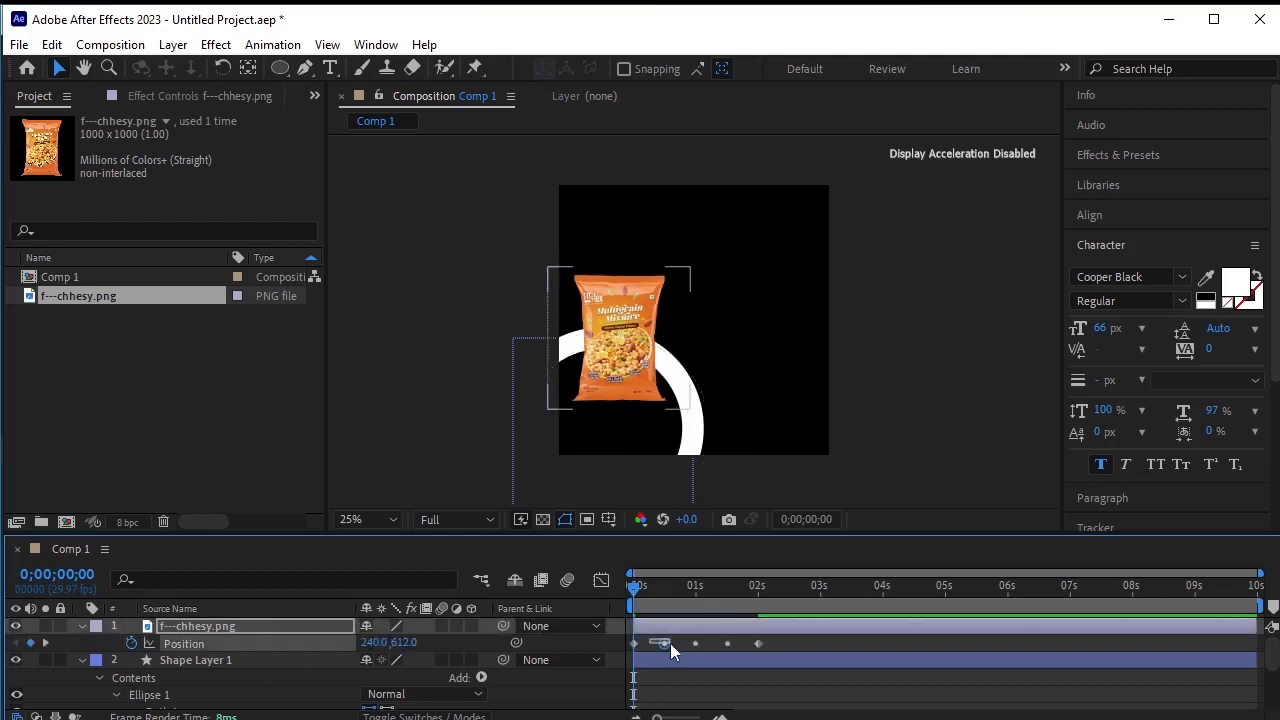
pyautogui.moveTo(766, 650); pyautogui.dragTo(775, 648)
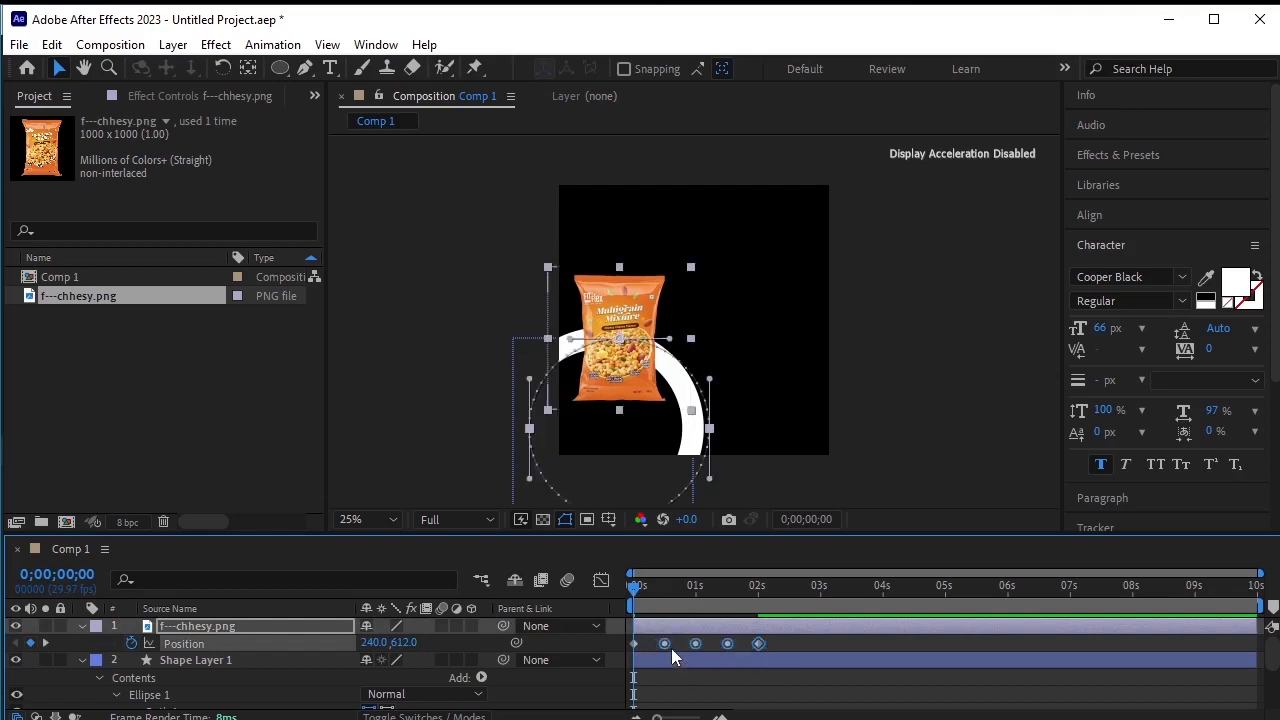
pyautogui.moveTo(667, 646); pyautogui.dragTo(727, 646)
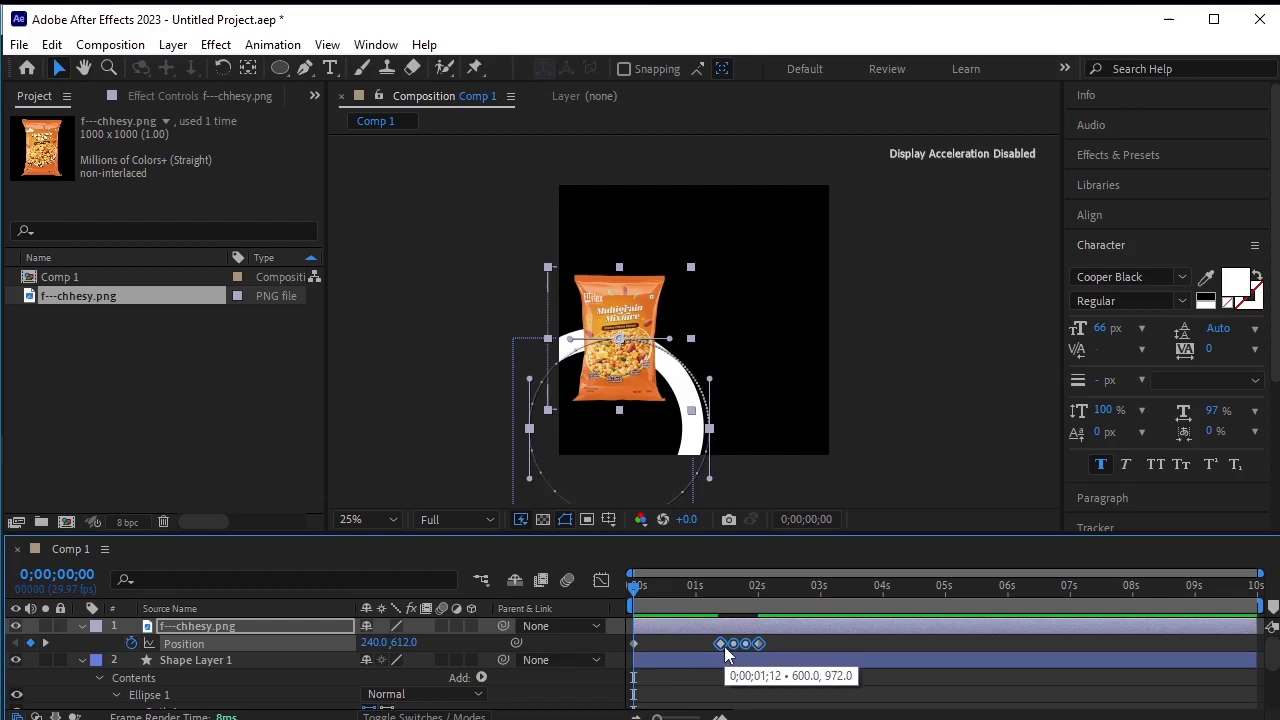
# Preview the packet's motion from the start and shift its last four Position keyframes to between about 2.1 and 2.6 seconds
pyautogui.click(640, 587)
pyautogui.moveTo(641, 590); pyautogui.dragTo(596, 602)
pyautogui.press('space')
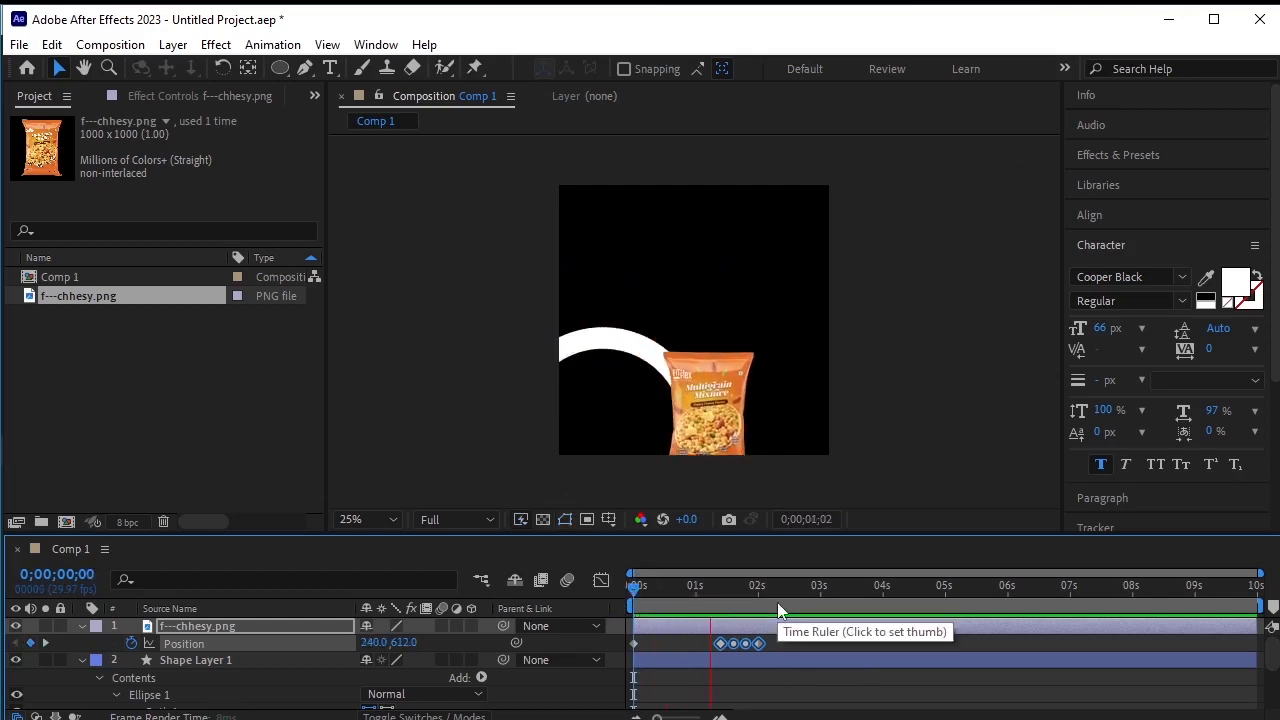
pyautogui.press('space')
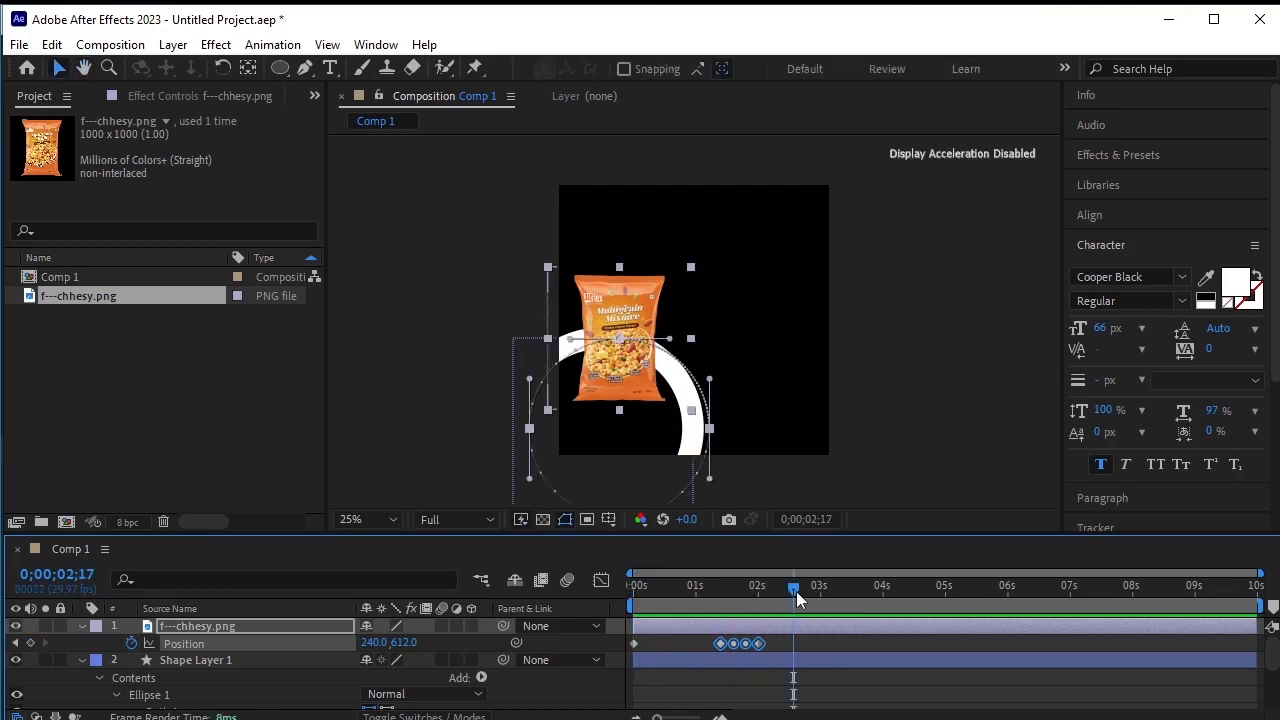
pyautogui.moveTo(796, 591); pyautogui.dragTo(544, 624)
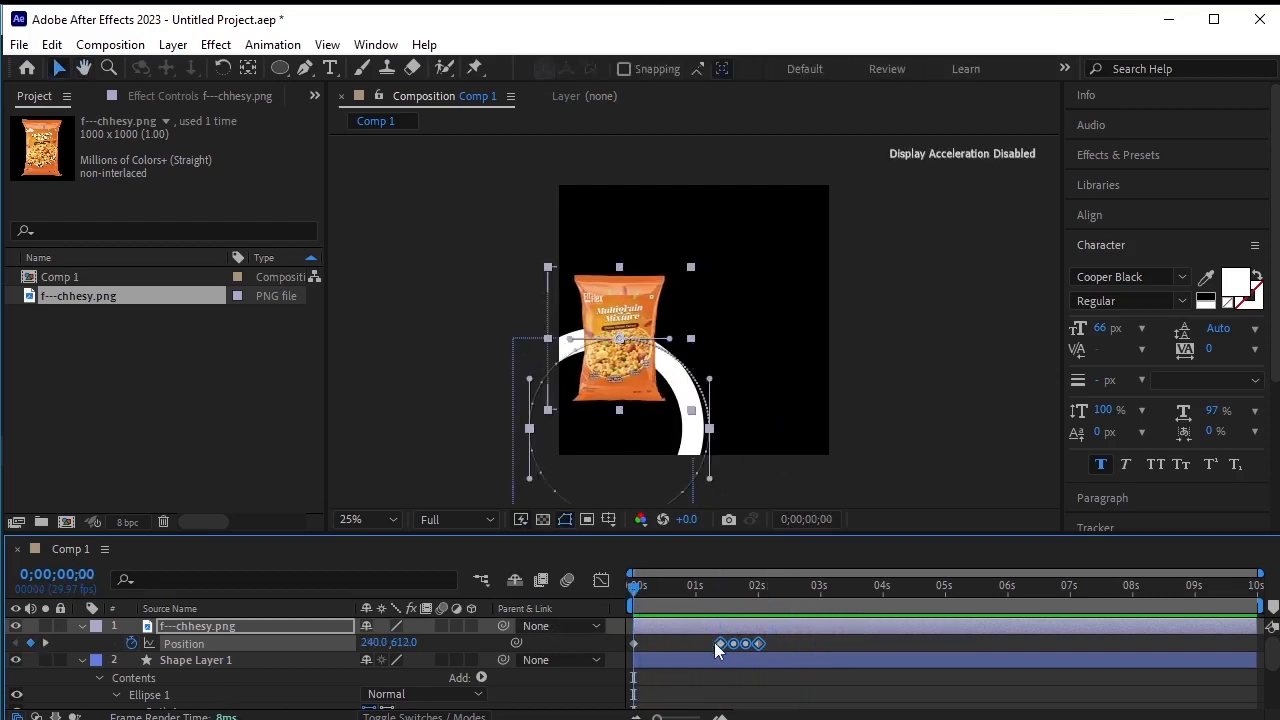
pyautogui.moveTo(719, 642)
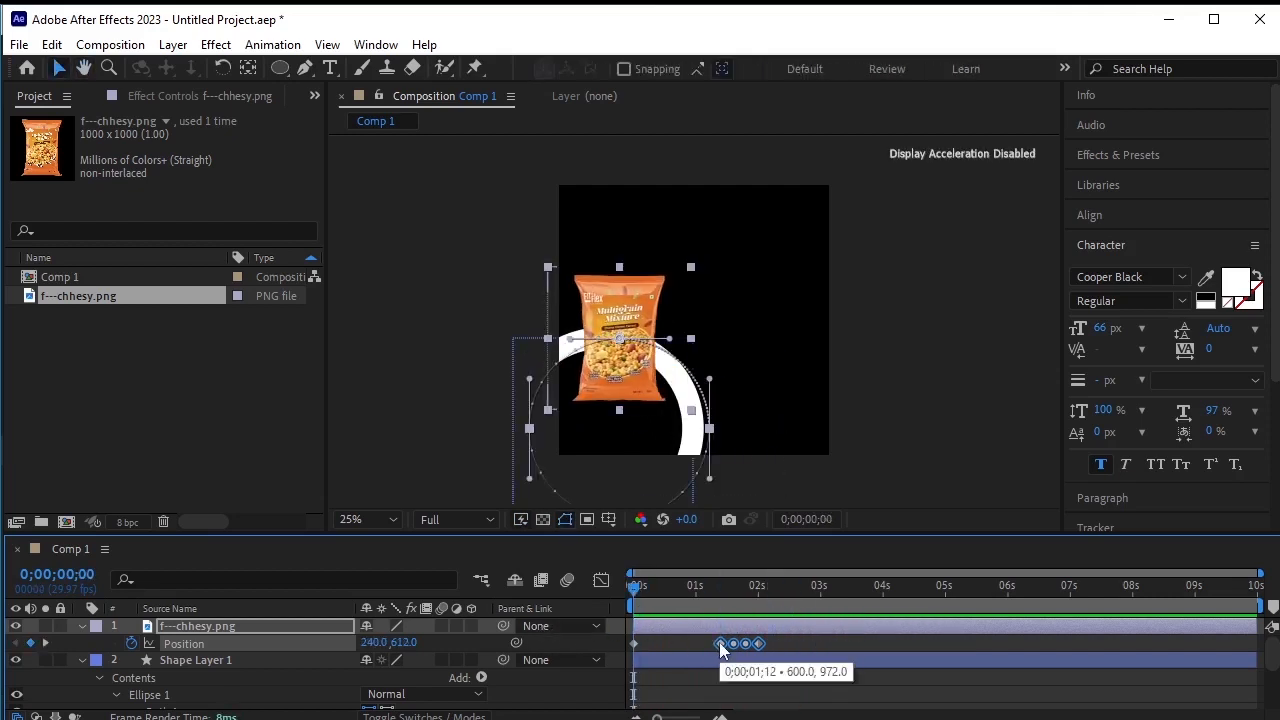
pyautogui.moveTo(719, 642); pyautogui.dragTo(767, 646)
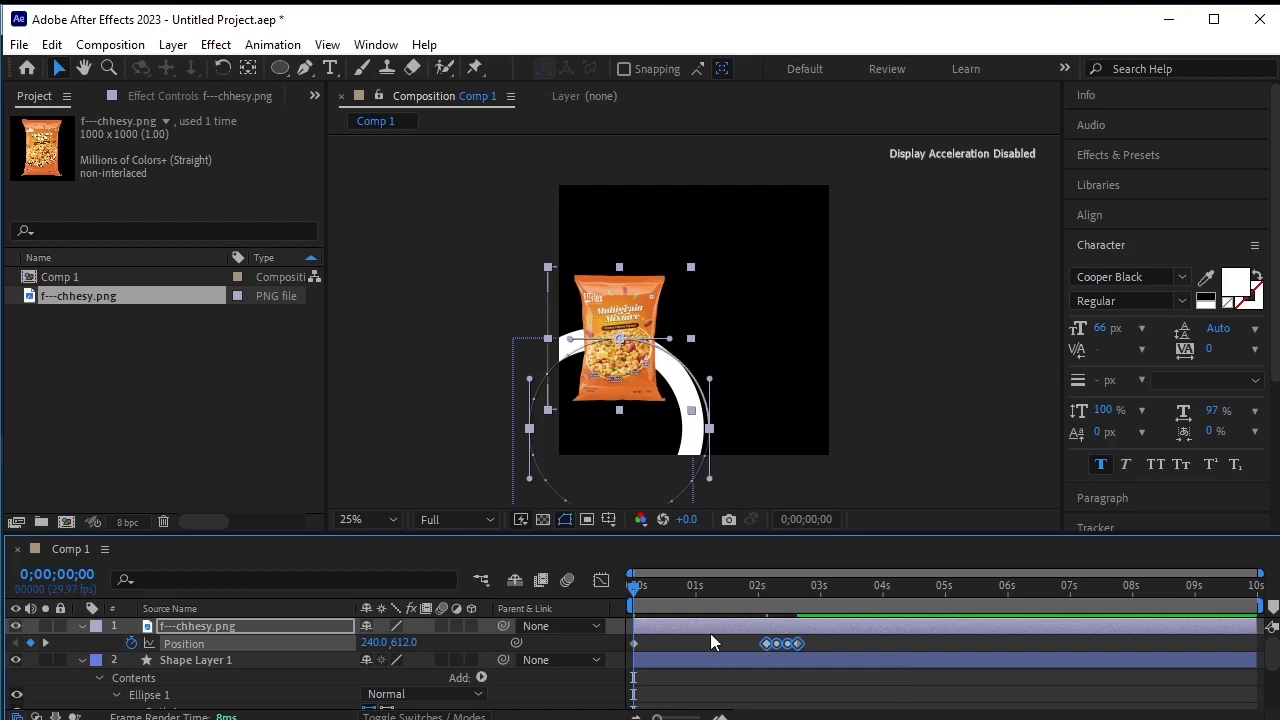
# Preview the packet's retimed circular motion and return to the start of the composition
pyautogui.press('space')
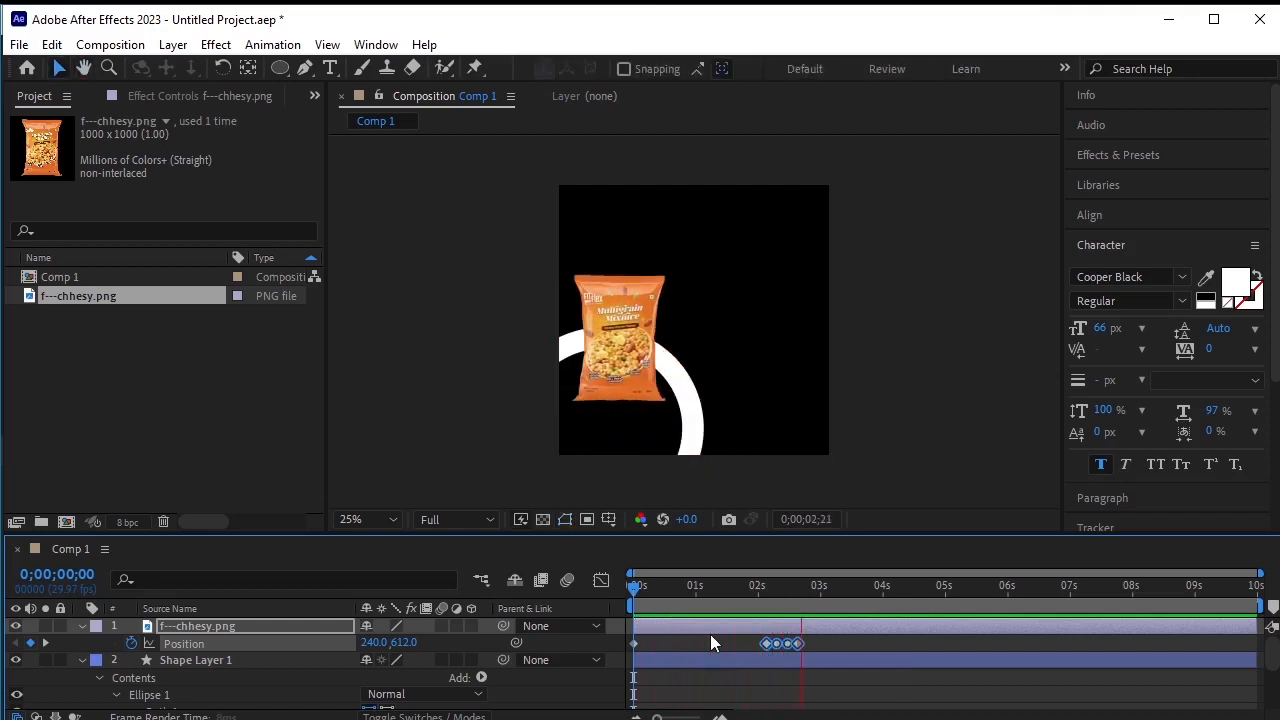
pyautogui.press('space')
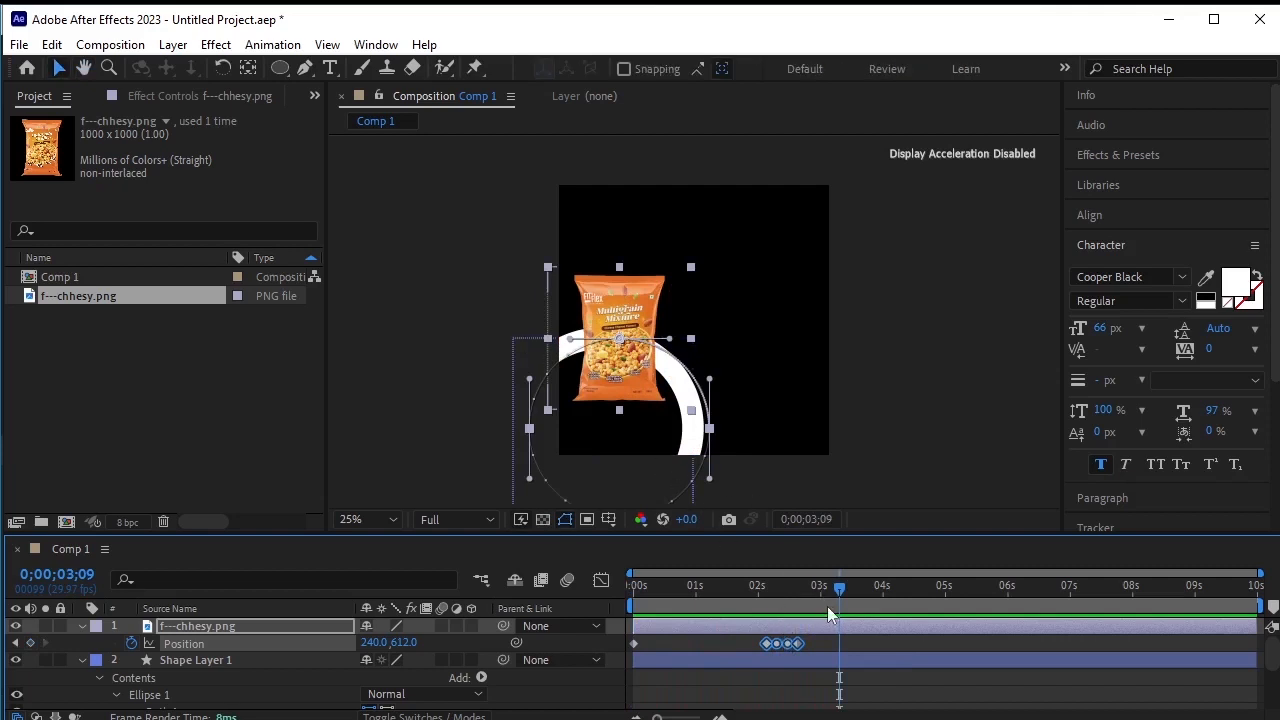
pyautogui.moveTo(836, 592); pyautogui.dragTo(474, 591)
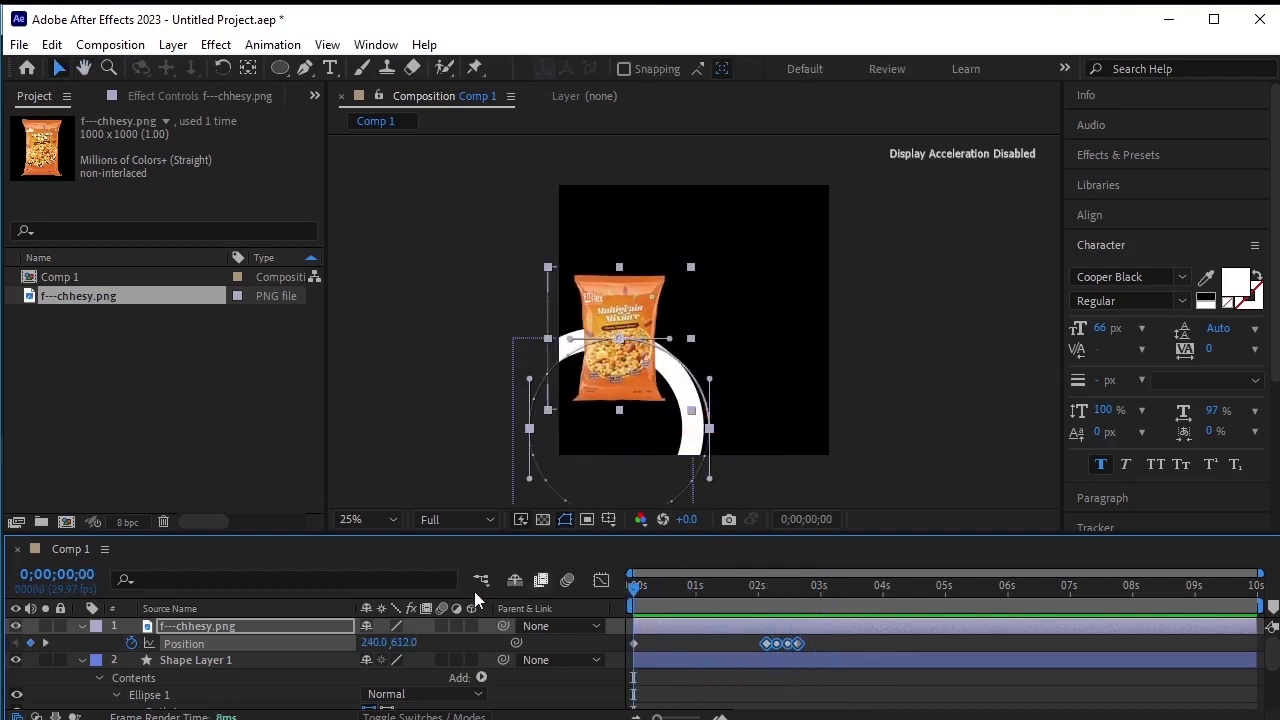
# Show the packet layer's Rotation alongside Position and keyframe Rotation at 0 seconds to -5°
pyautogui.click(247, 618)
pyautogui.press('r')
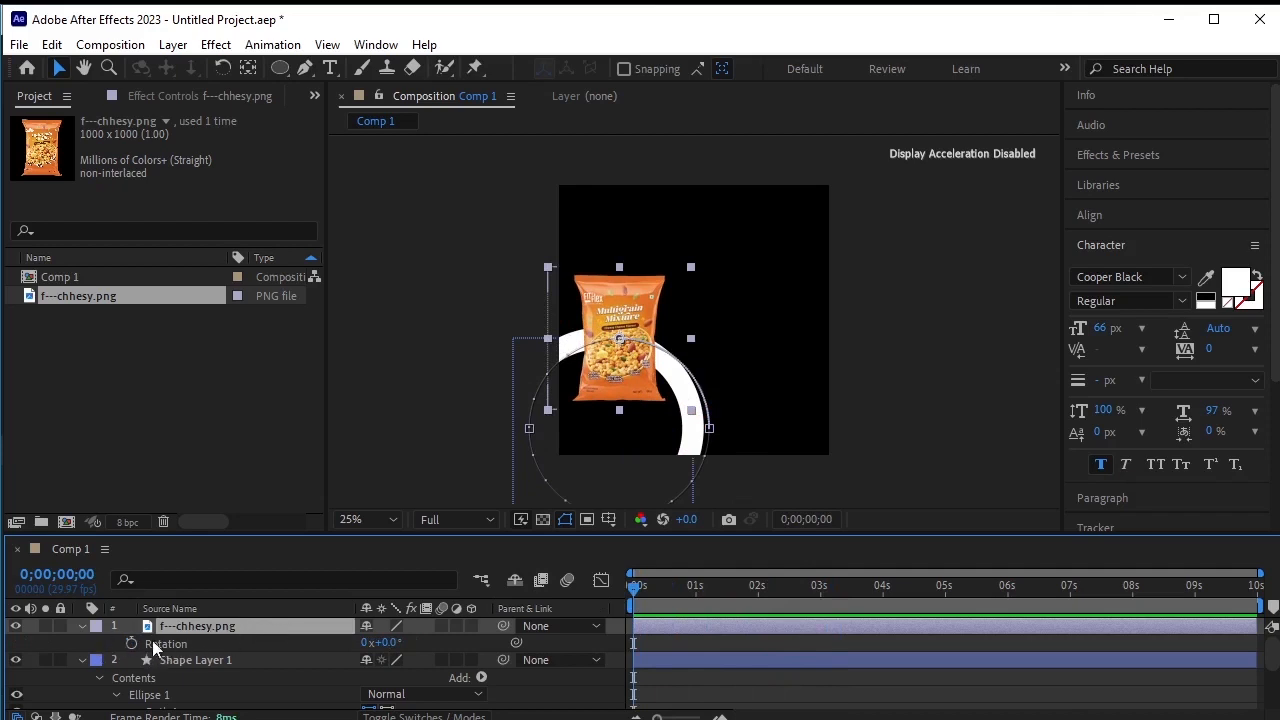
pyautogui.click(214, 622)
pyautogui.hotkey('shift', 'p')
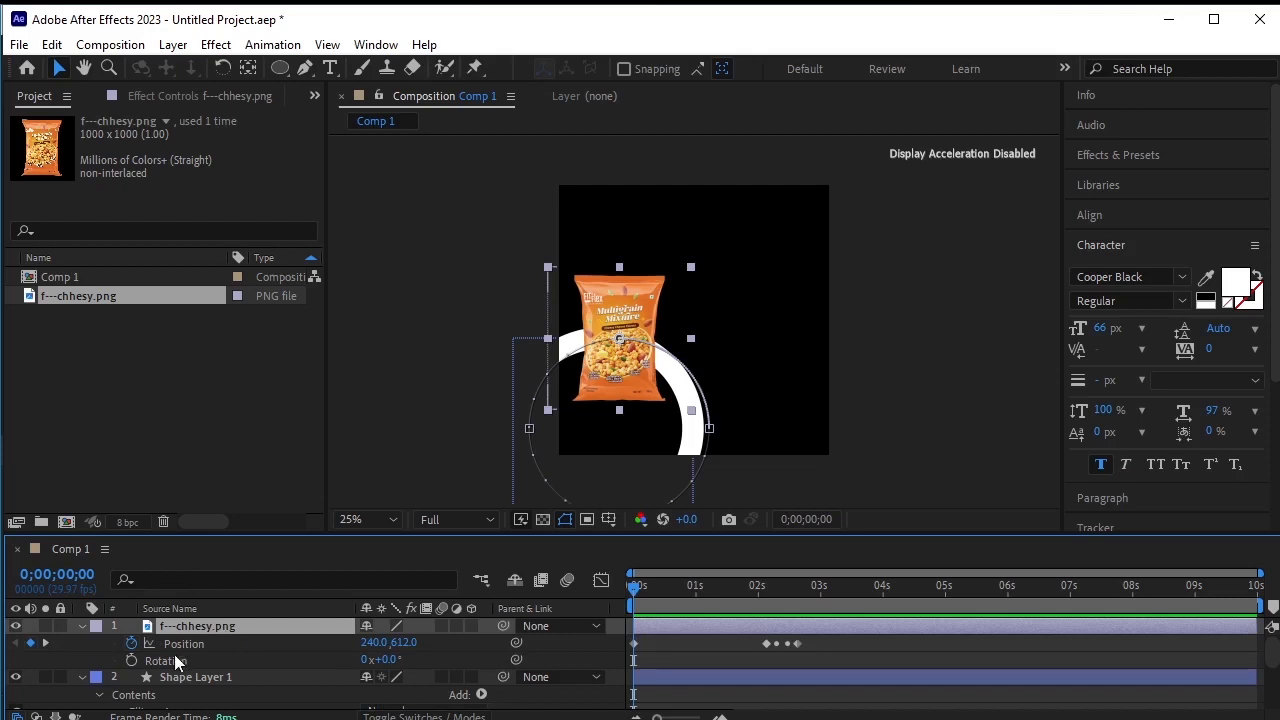
pyautogui.click(131, 660)
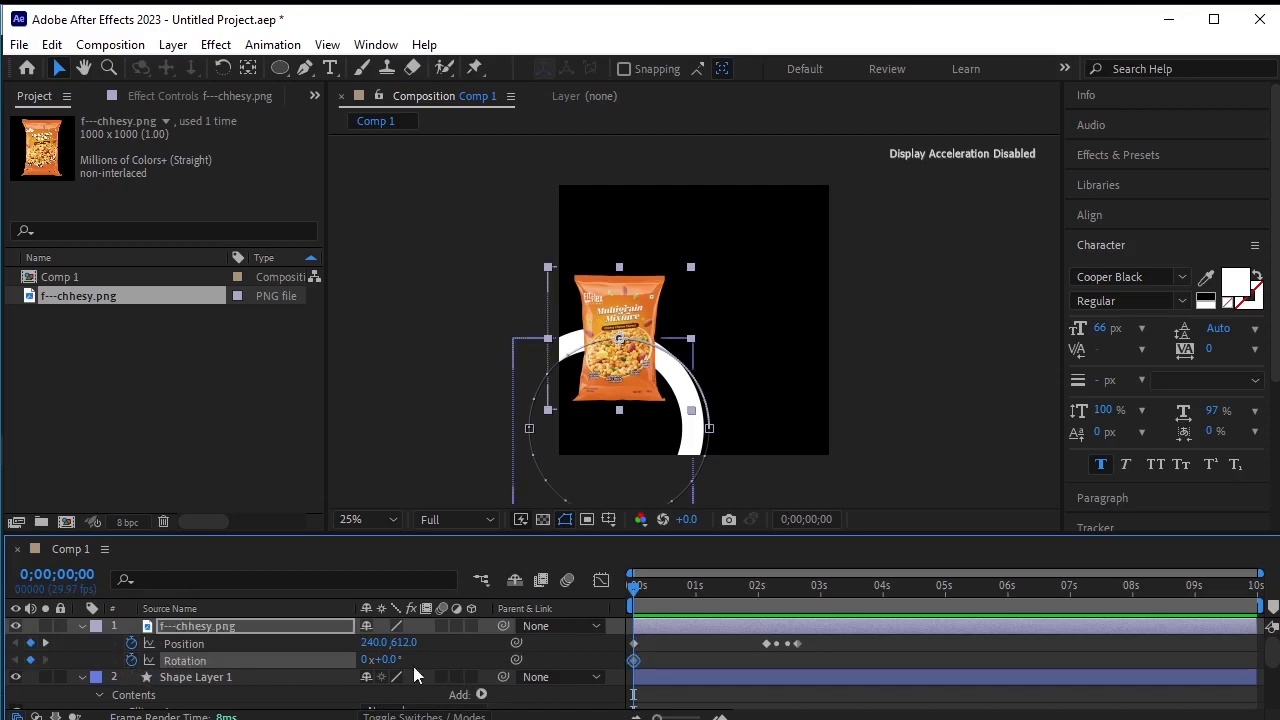
pyautogui.moveTo(388, 660); pyautogui.dragTo(370, 662)
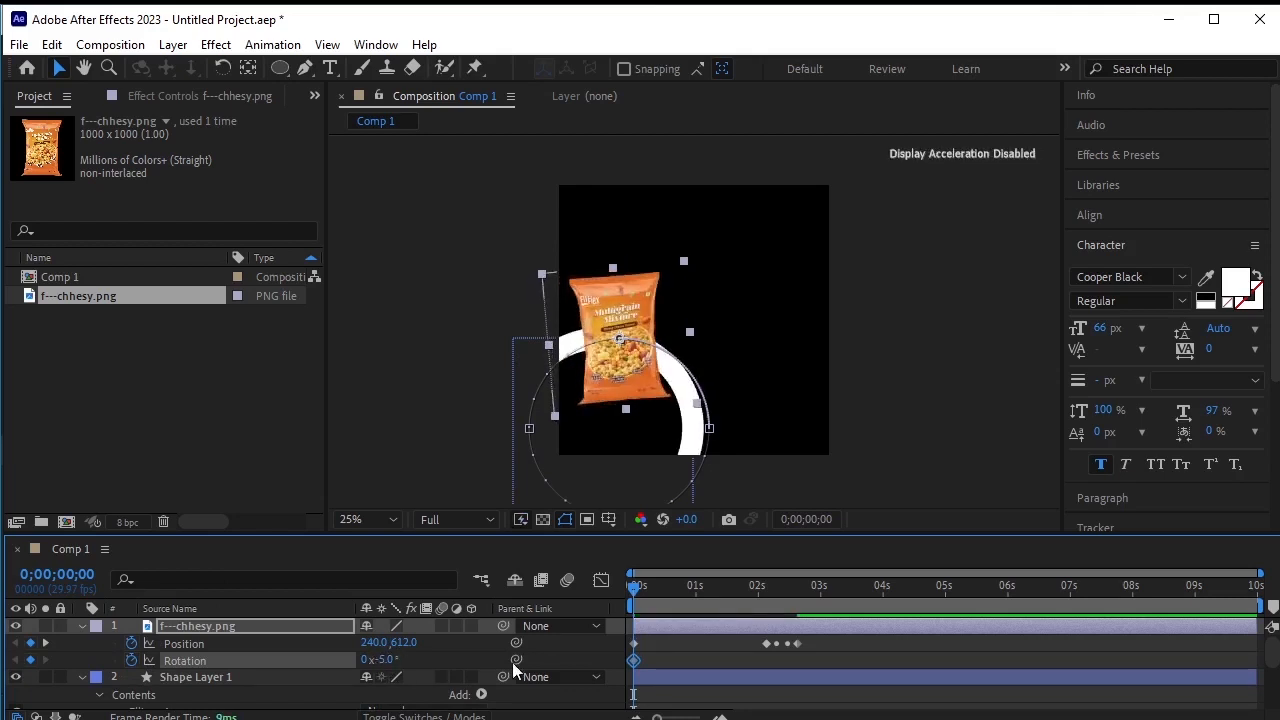
# Keyframe the packet's Rotation to 7° at 0;00;01;10 and preview the animation
pyautogui.click(45, 643)
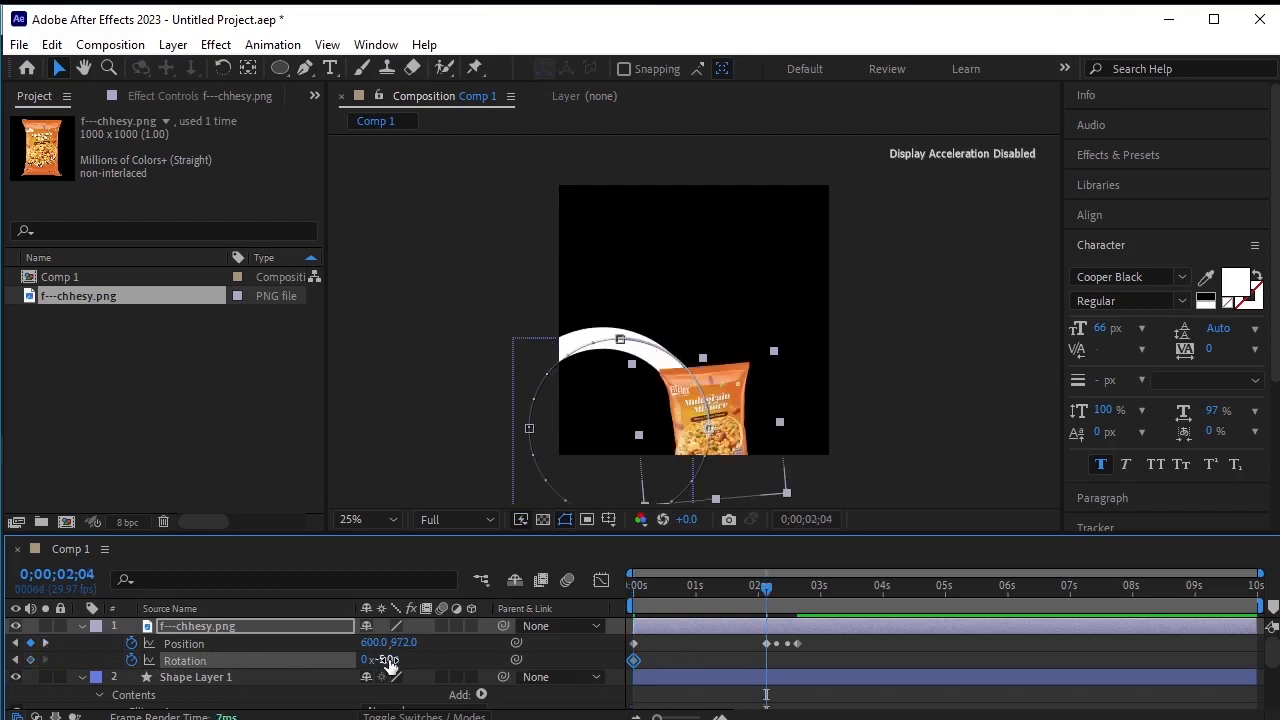
pyautogui.moveTo(768, 590); pyautogui.dragTo(718, 603)
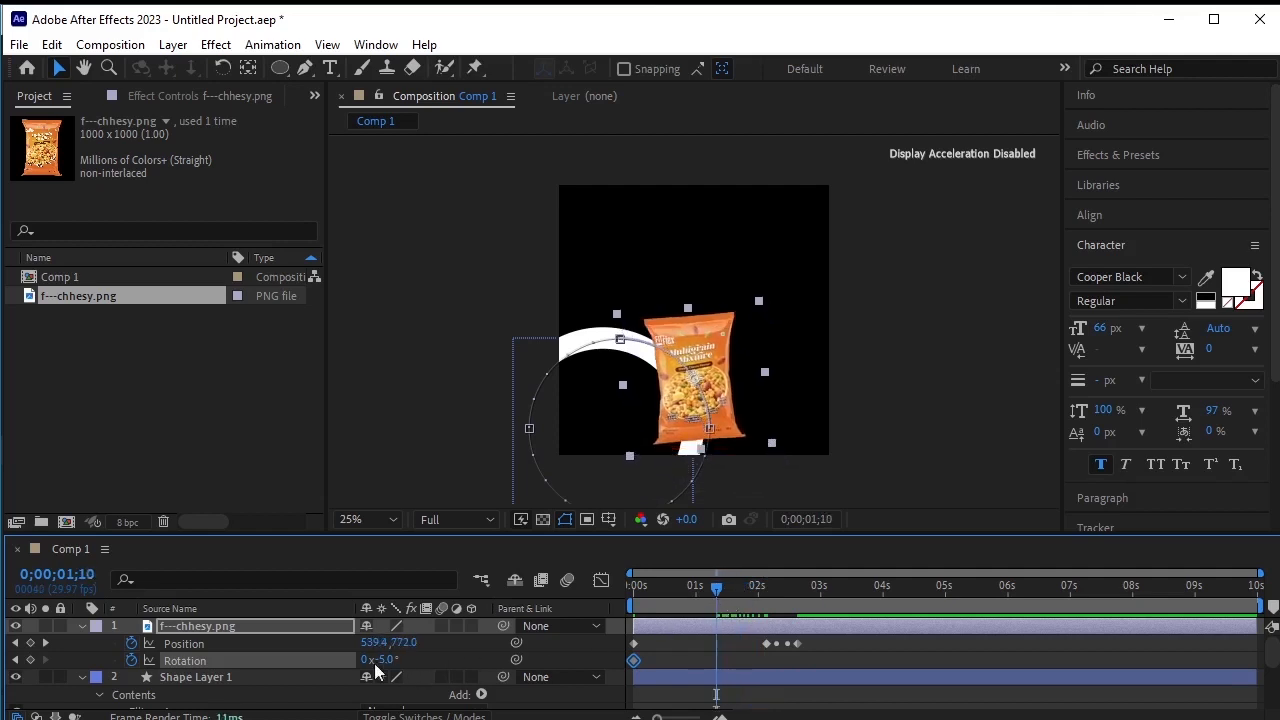
pyautogui.moveTo(380, 660); pyautogui.dragTo(390, 660)
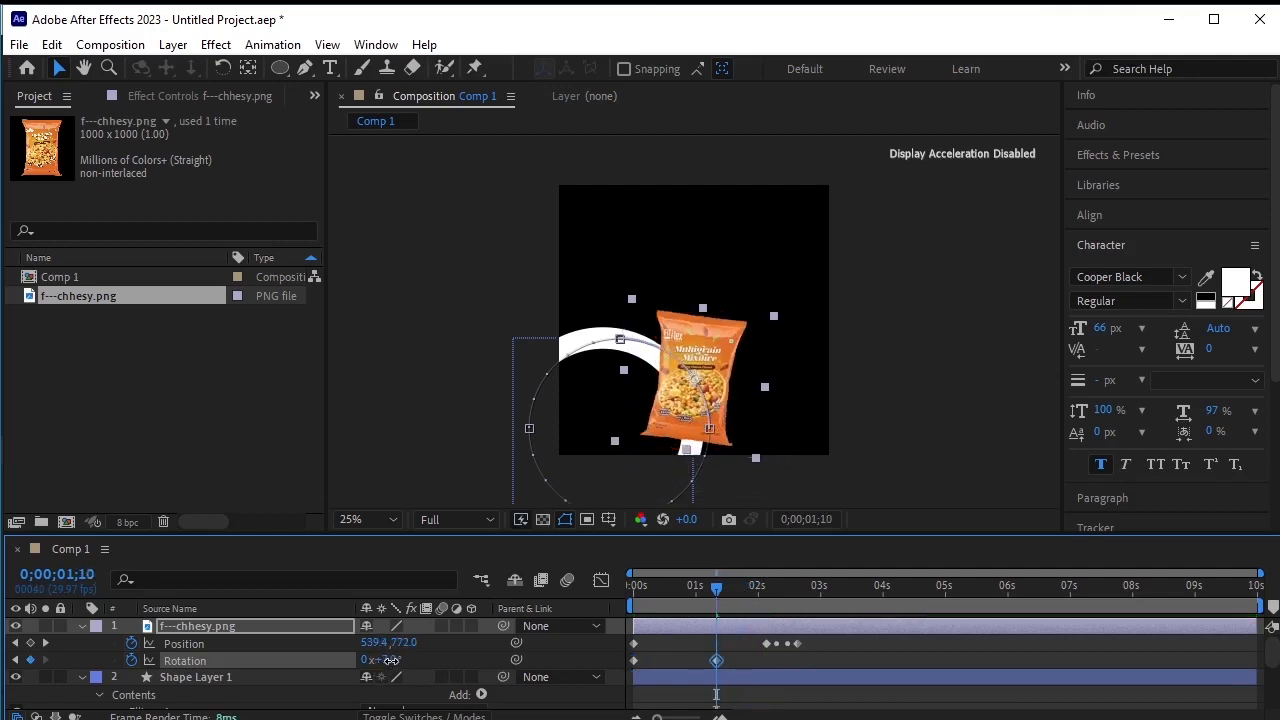
pyautogui.press('space')
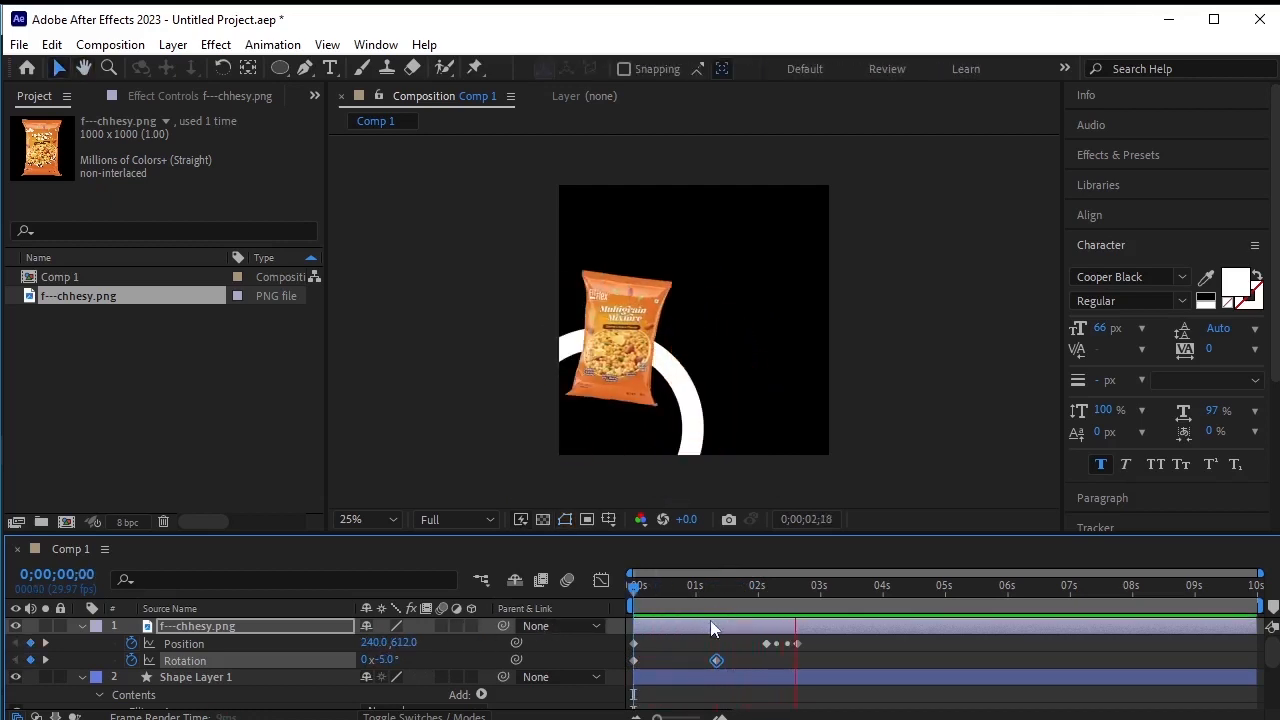
# Move the packet's Position keyframe at 0;00;02;09 farther below the composition, to about 242, 1391
pyautogui.moveTo(777, 611)
pyautogui.mouseDown()
pyautogui.moveTo(837, 611)
pyautogui.moveTo(728, 613)
pyautogui.moveTo(805, 612)
pyautogui.moveTo(749, 616)
pyautogui.moveTo(780, 620)
pyautogui.moveTo(763, 617)
pyautogui.mouseUp()
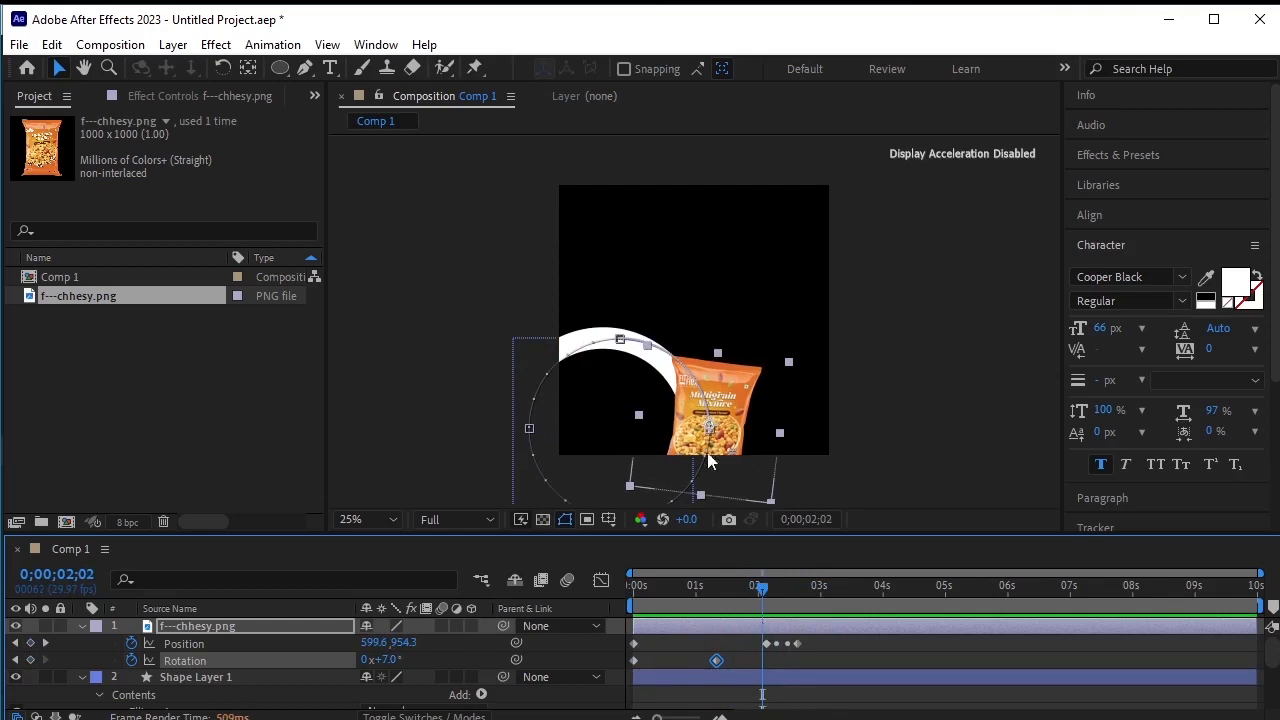
pyautogui.scroll(-1, 708, 447)
pyautogui.scroll(1, 707, 446)
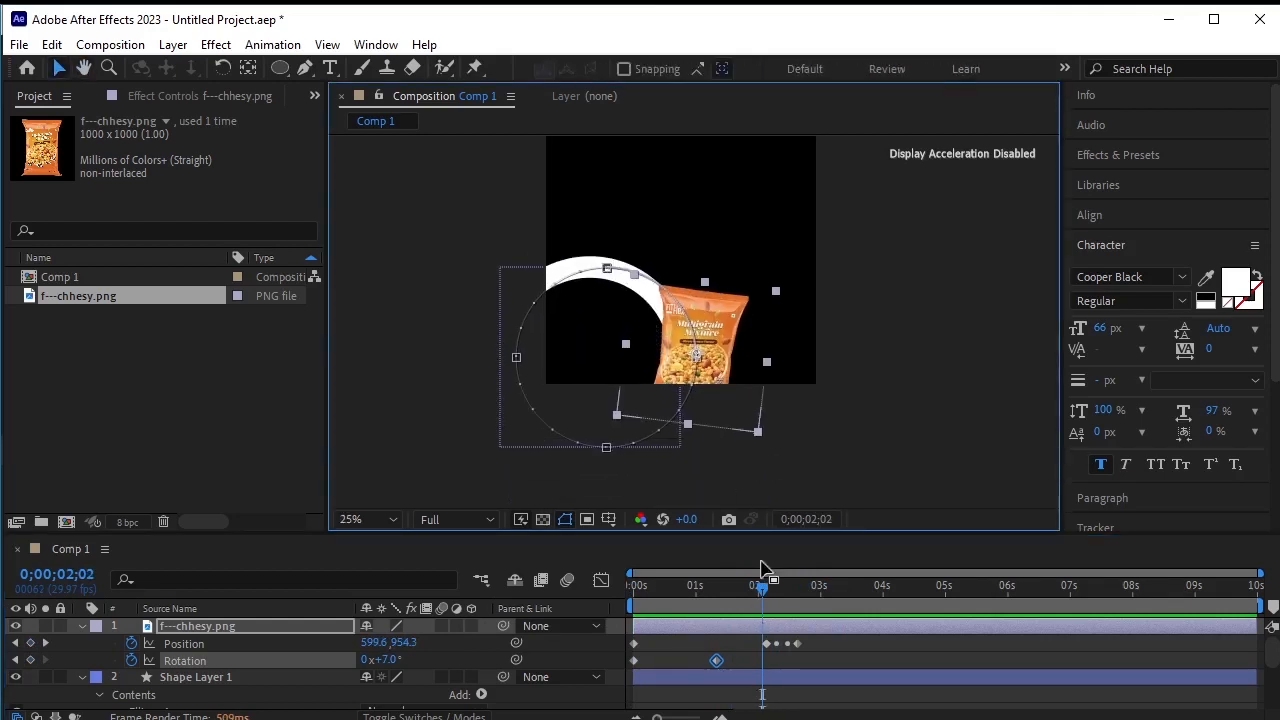
pyautogui.click(766, 643)
pyautogui.click(45, 643)
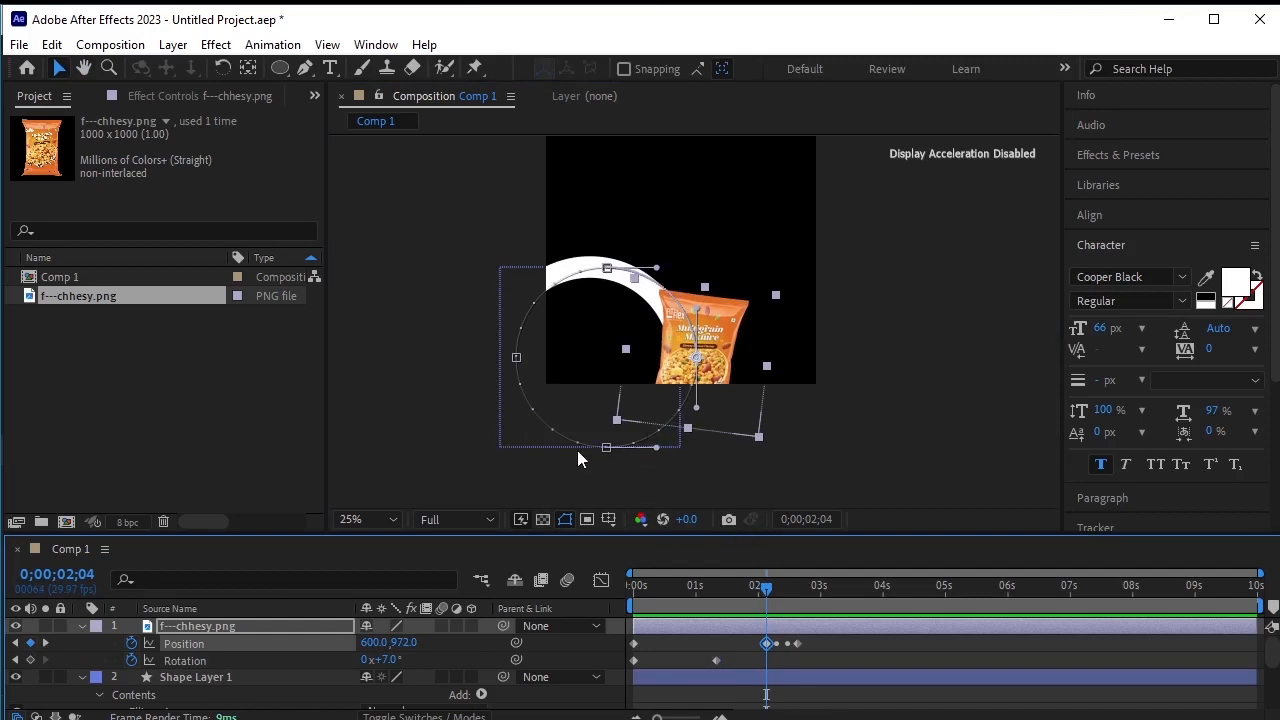
pyautogui.click(45, 643)
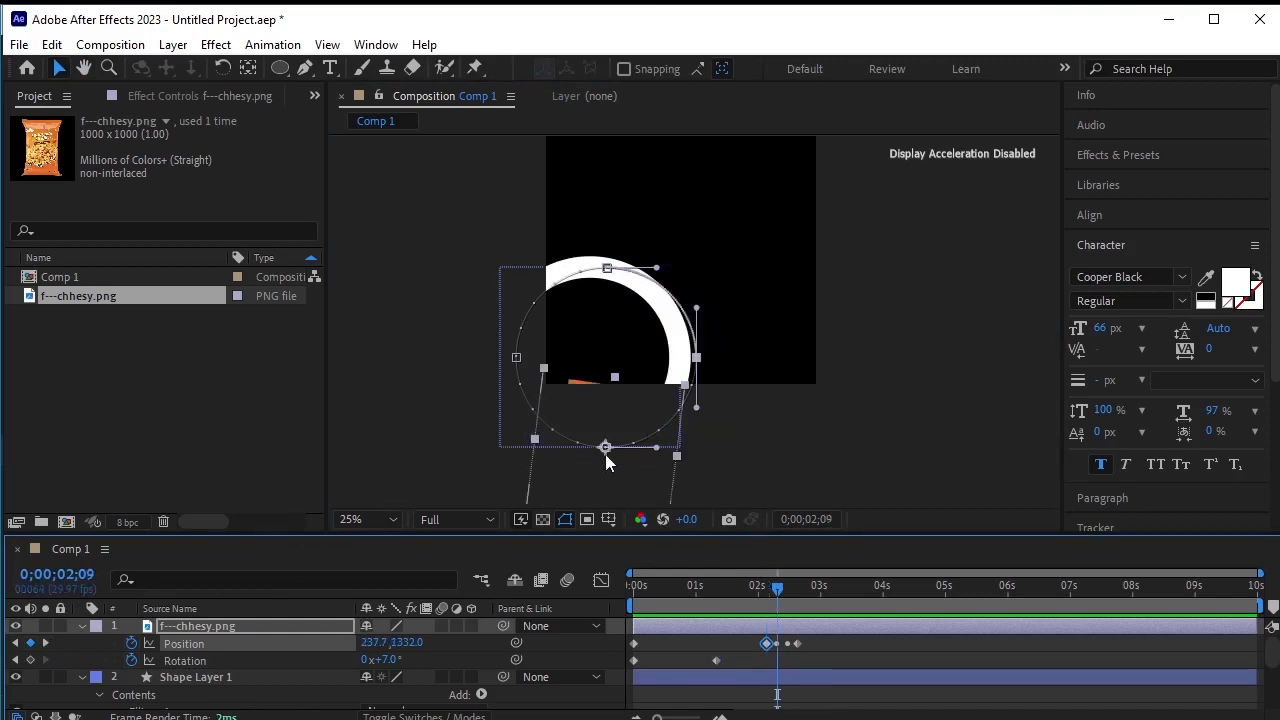
pyautogui.moveTo(605, 455); pyautogui.dragTo(605, 470)
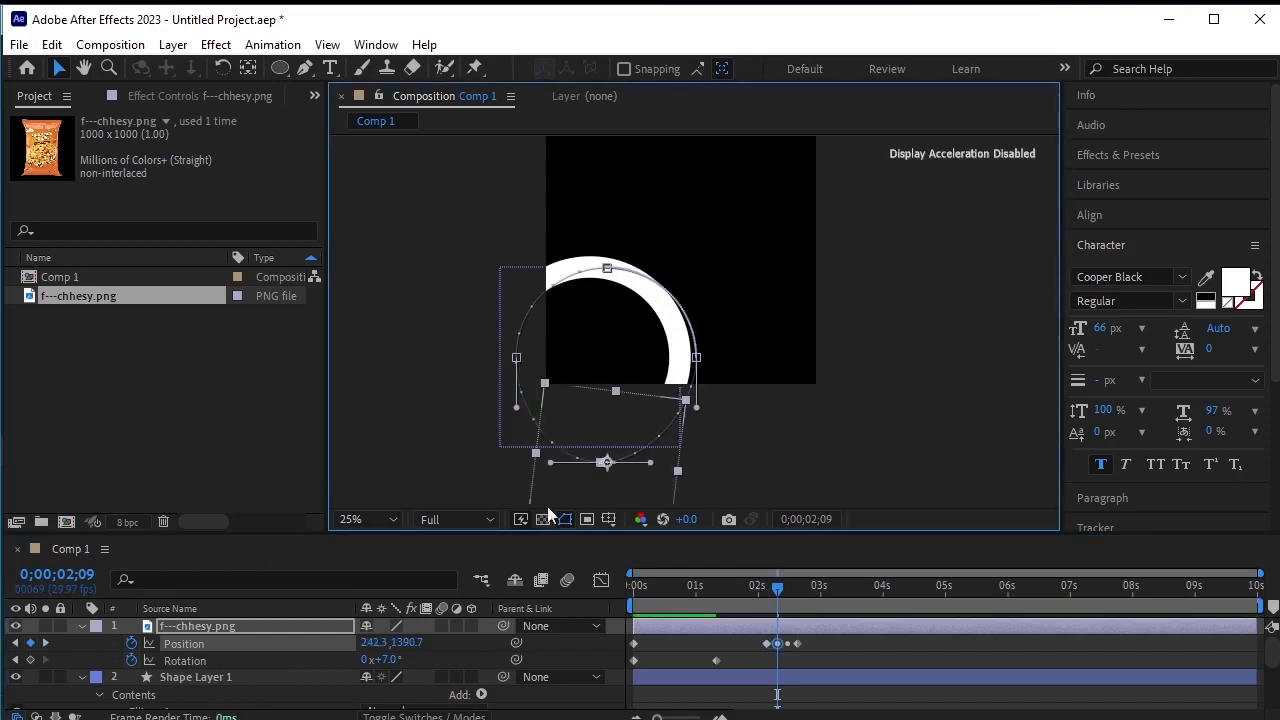
# Move the packet's Position keyframe at 0;00;02;14 left to about -247, 983 and preview the motion from the start
pyautogui.click(45, 643)
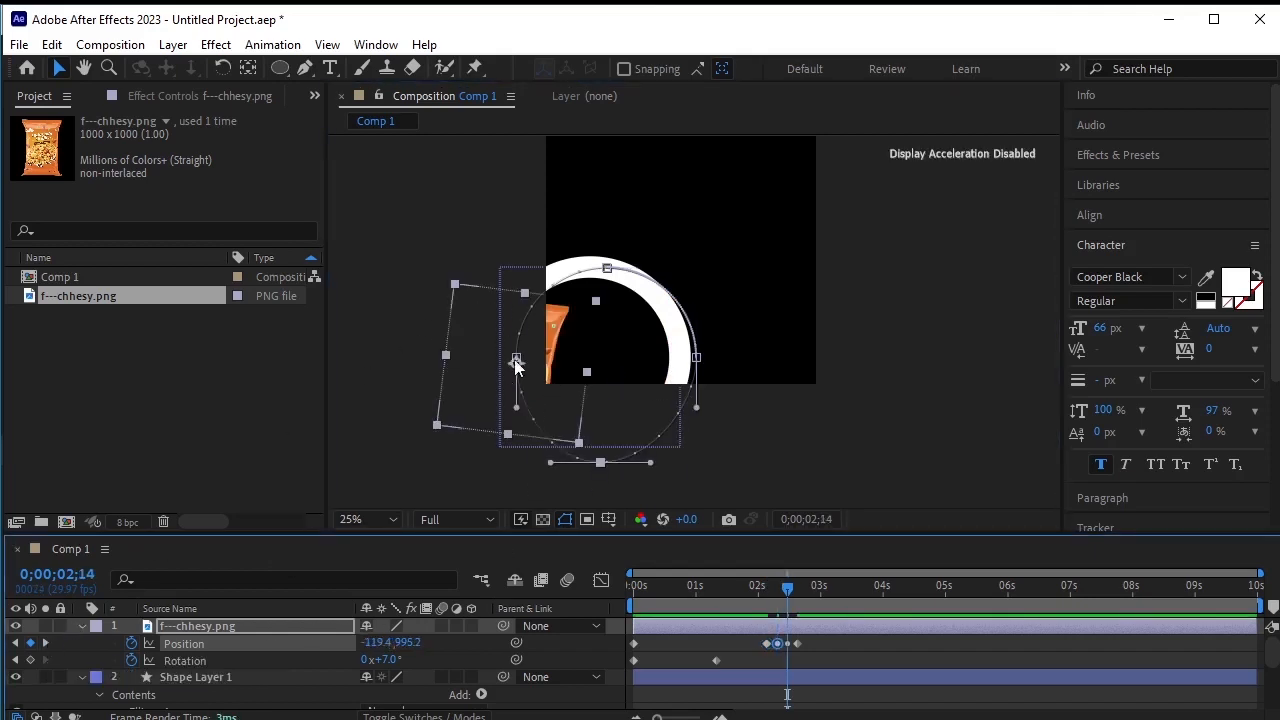
pyautogui.moveTo(516, 365); pyautogui.dragTo(484, 362)
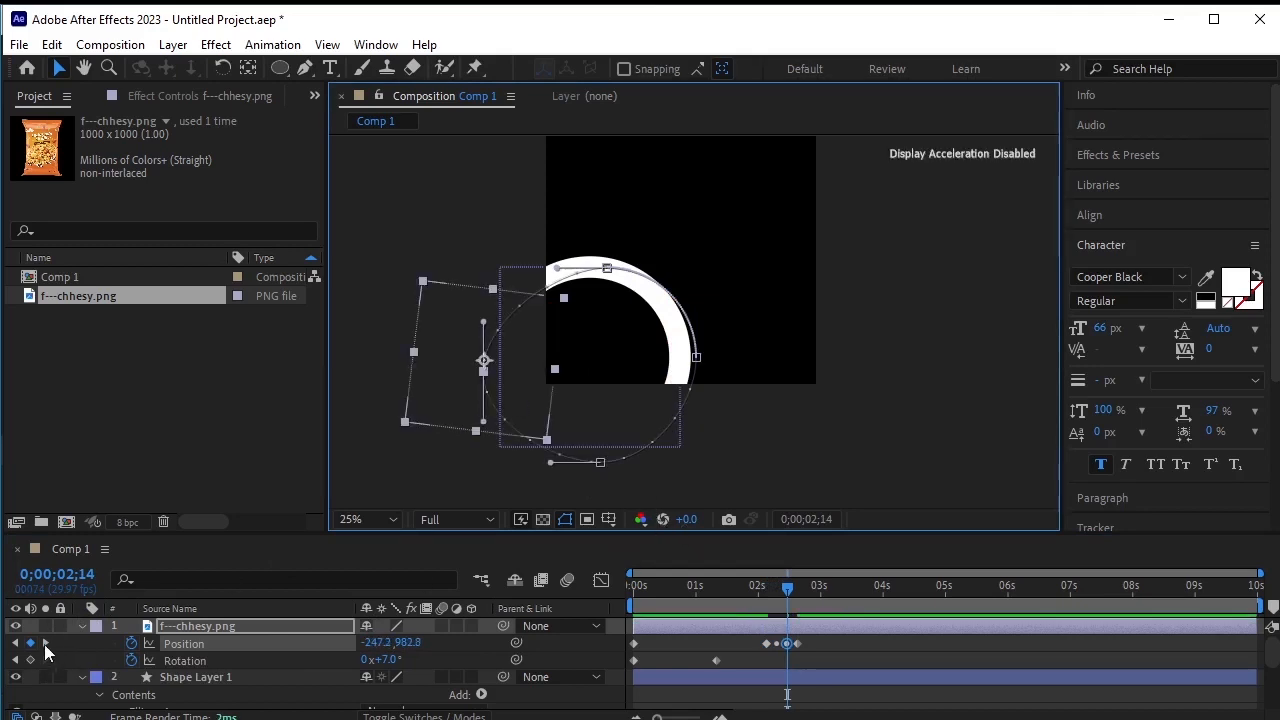
pyautogui.click(45, 644)
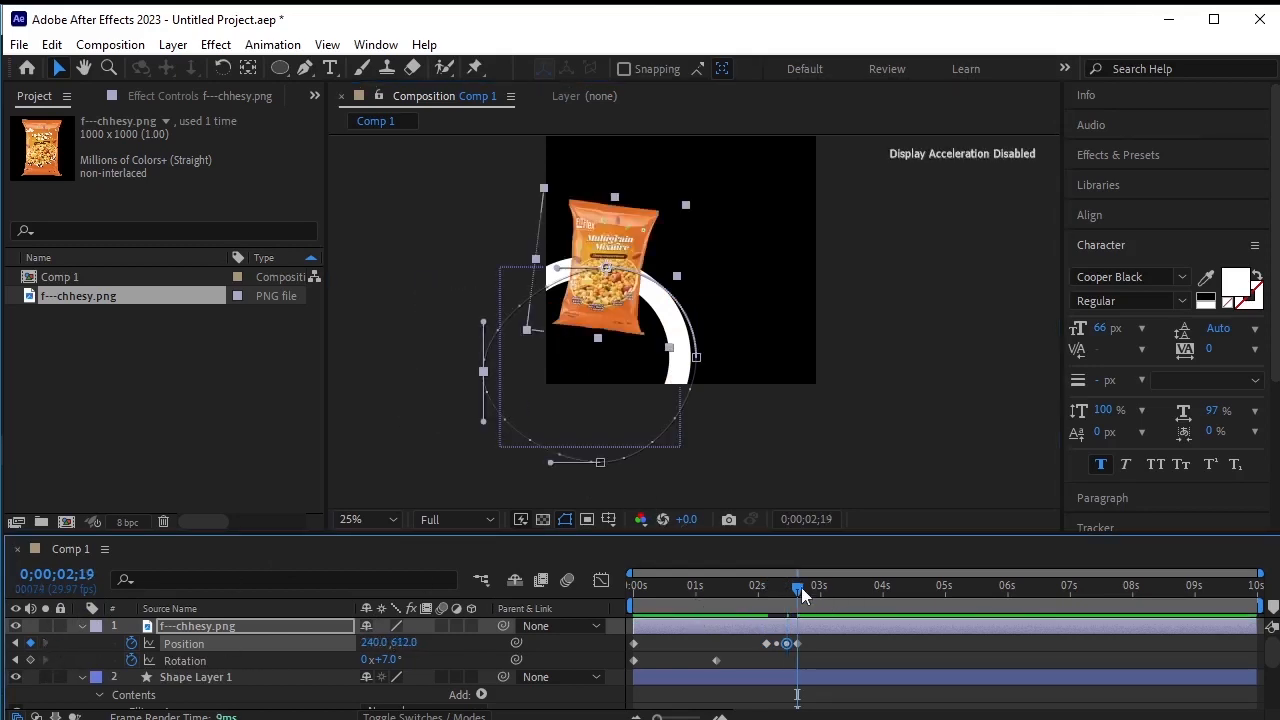
pyautogui.moveTo(801, 587); pyautogui.dragTo(575, 613)
pyautogui.press('space')
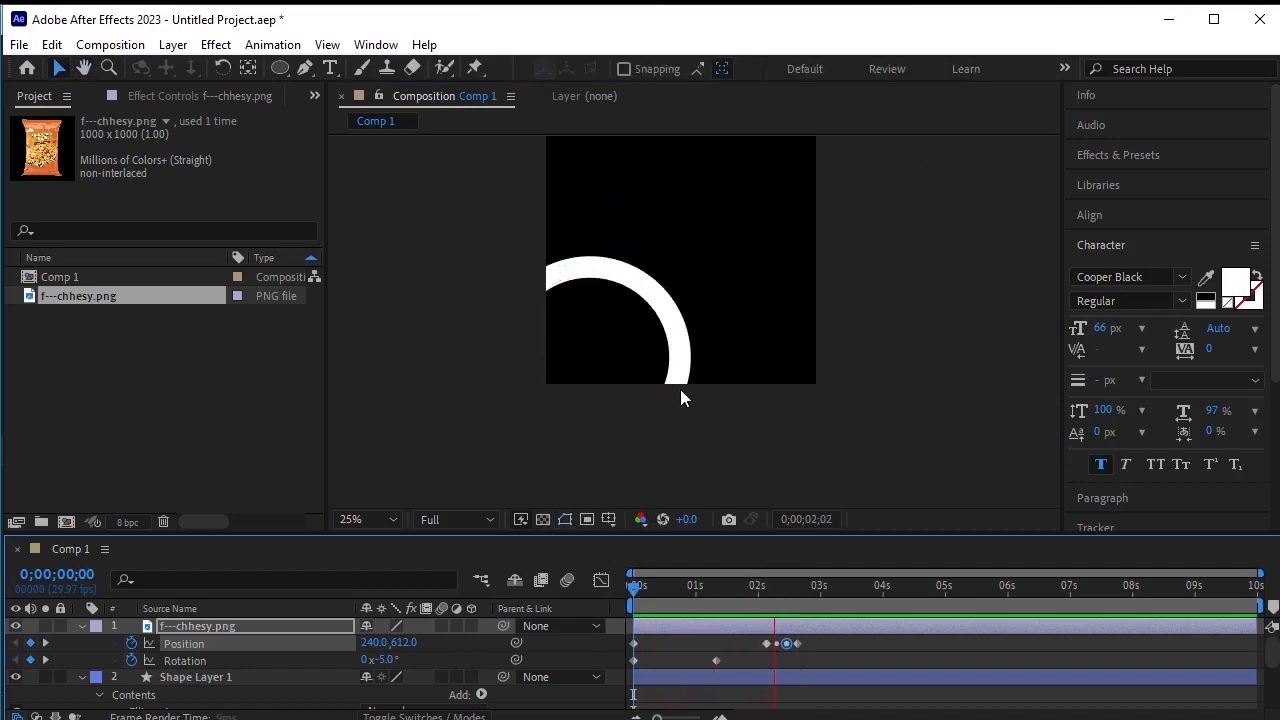
# Add a Position keyframe at 0;00;01;12 on the packet, shift it to 0;00;01;25, and preview the motion from the start
pyautogui.click(820, 588)
pyautogui.moveTo(818, 597); pyautogui.dragTo(720, 642)
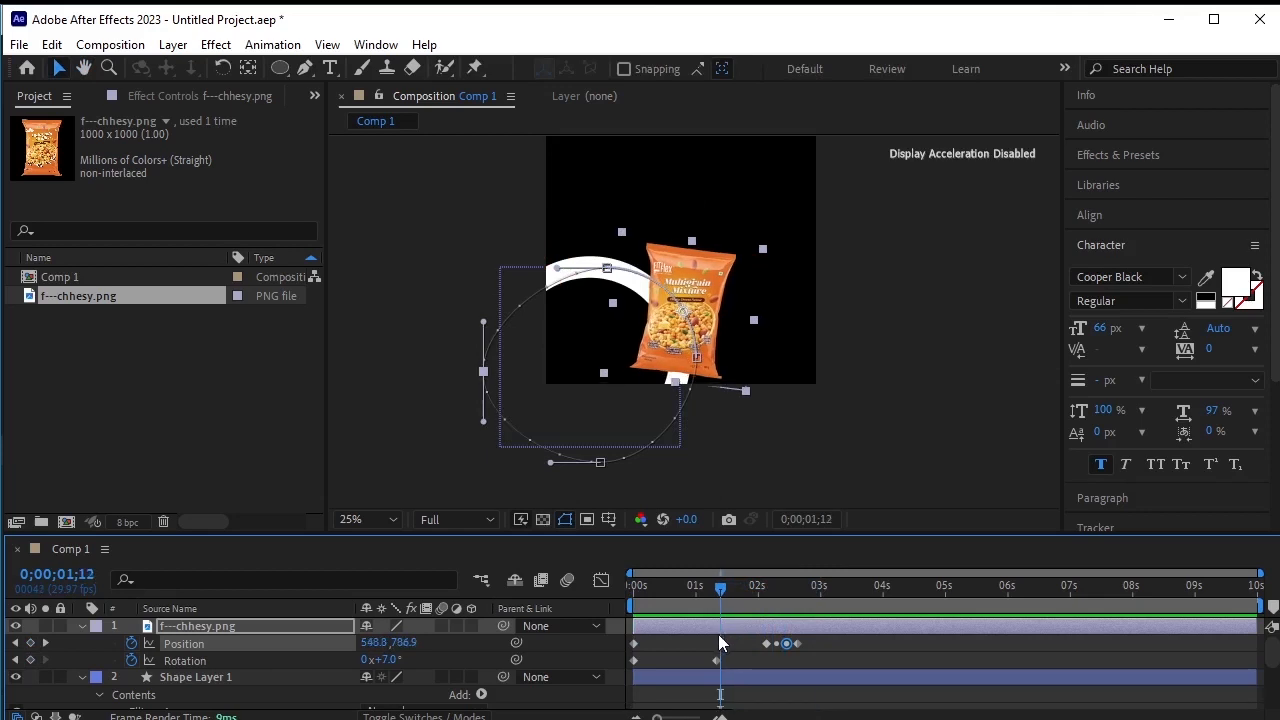
pyautogui.click(31, 644)
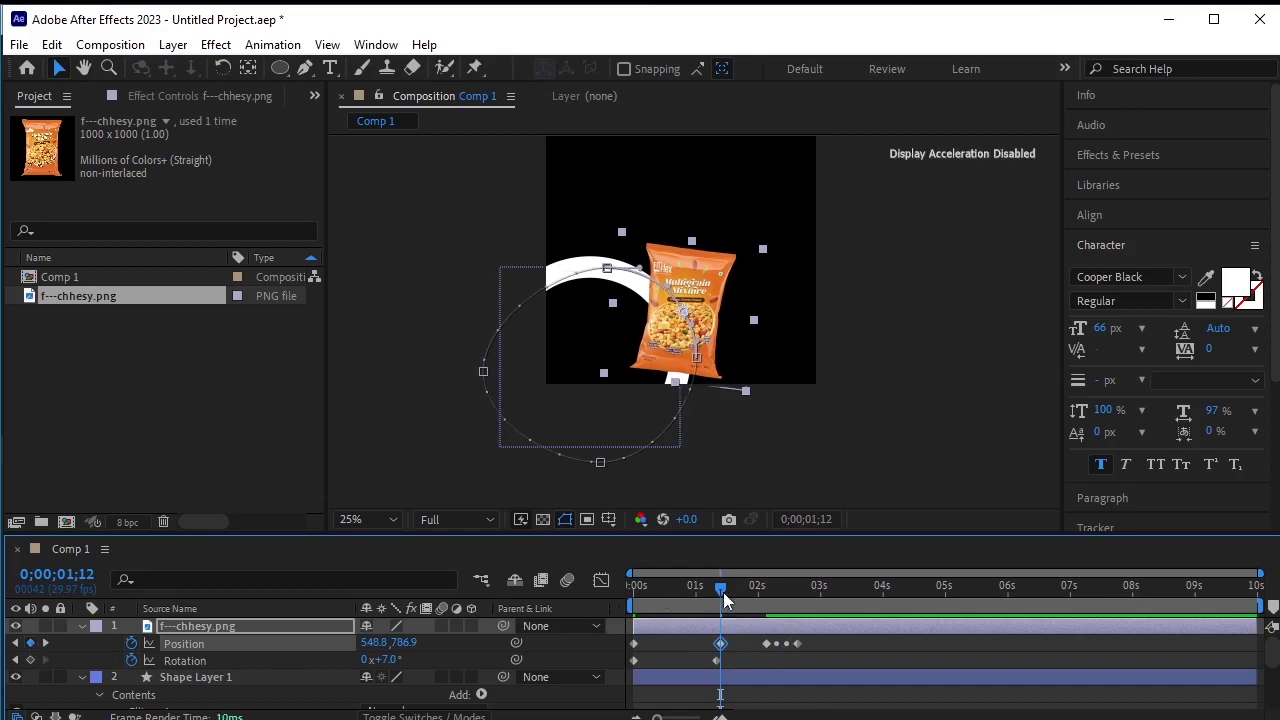
pyautogui.moveTo(723, 592); pyautogui.dragTo(762, 592)
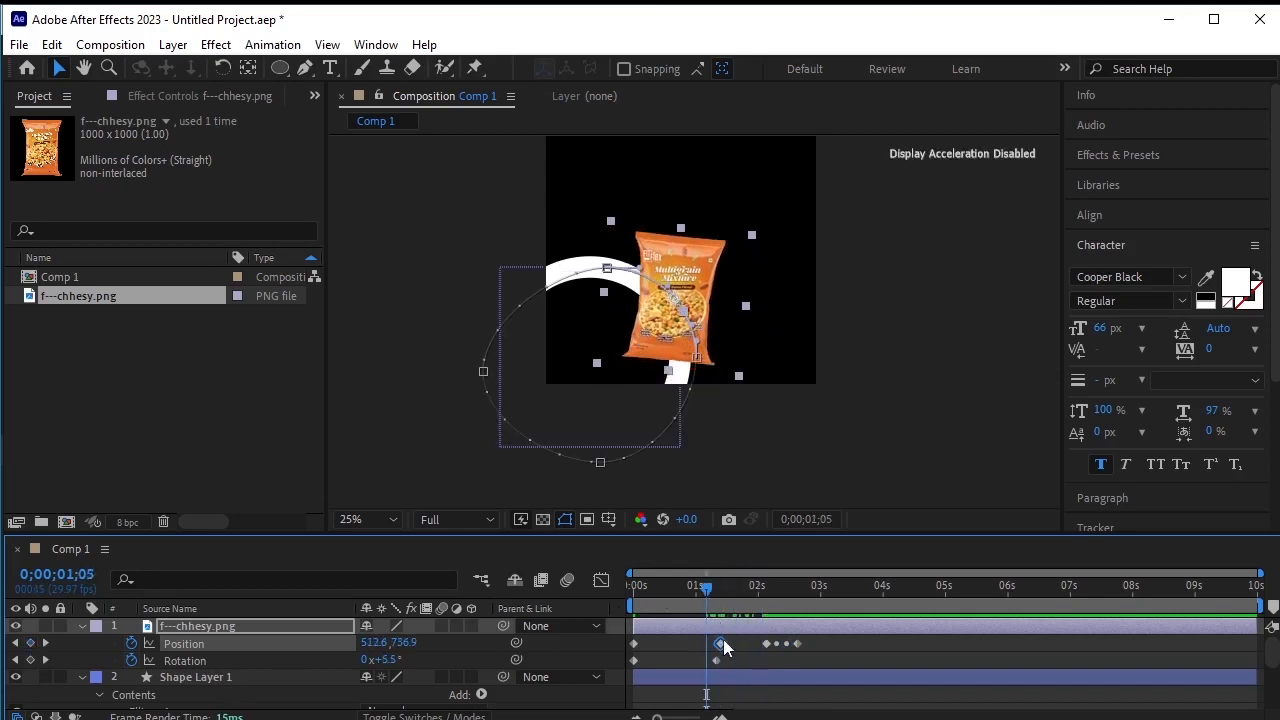
pyautogui.moveTo(724, 652); pyautogui.dragTo(751, 650)
pyautogui.moveTo(700, 592); pyautogui.dragTo(632, 590)
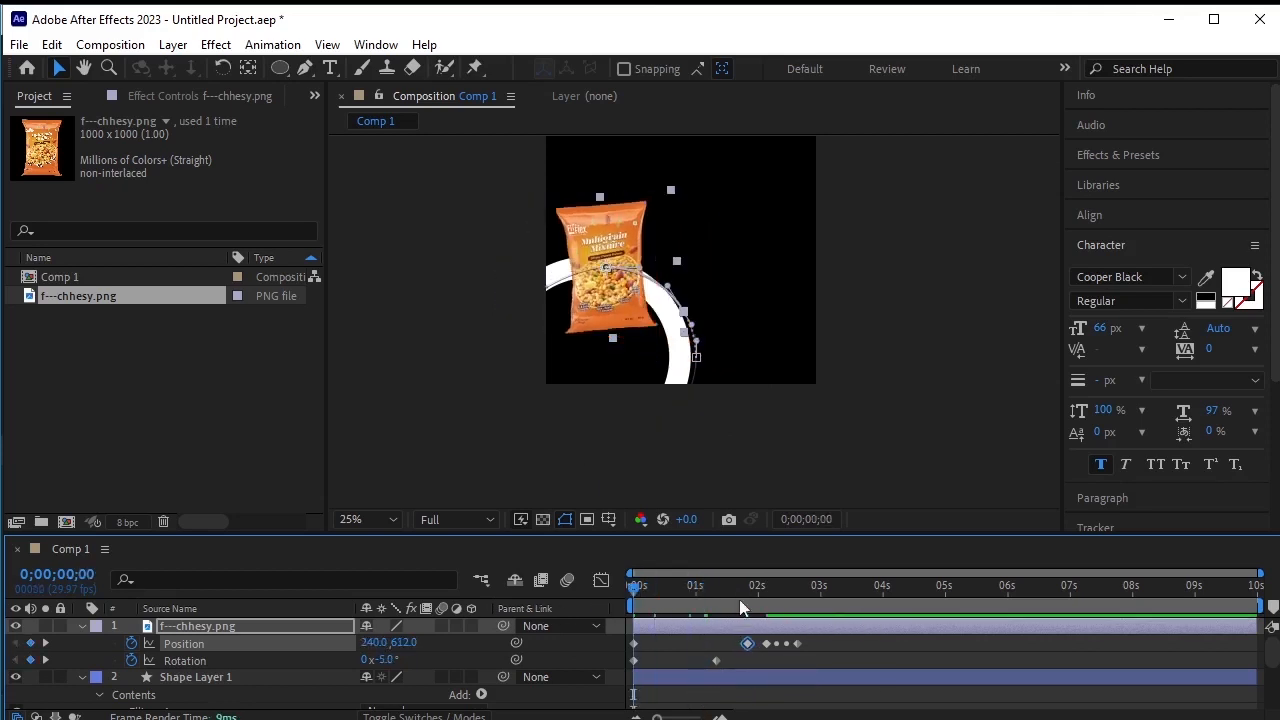
pyautogui.press('space')
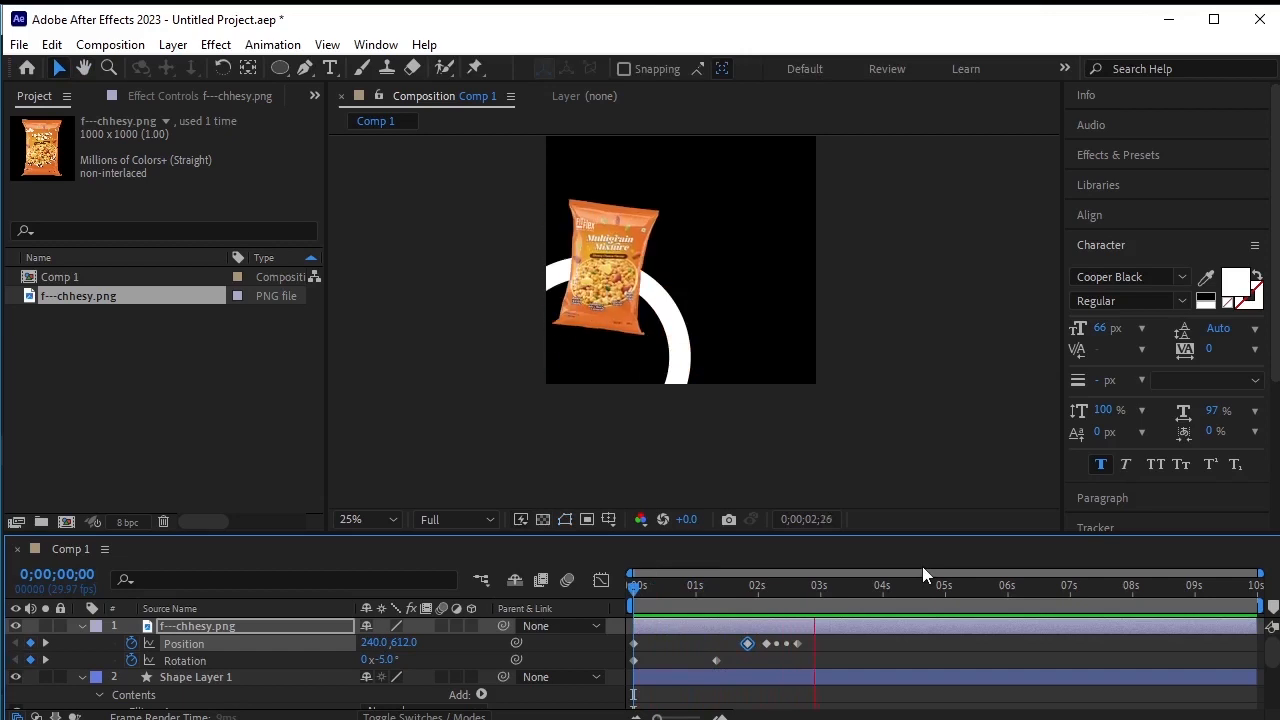
# Move the leftmost point of the packet's motion path farther left, placing the packet at about -339, 964 at 0;00;02;14
pyautogui.click(822, 580)
pyautogui.moveTo(818, 601); pyautogui.dragTo(787, 618)
pyautogui.moveTo(482, 348)
pyautogui.mouseDown()
pyautogui.moveTo(458, 376)
pyautogui.moveTo(462, 358)
pyautogui.mouseUp()
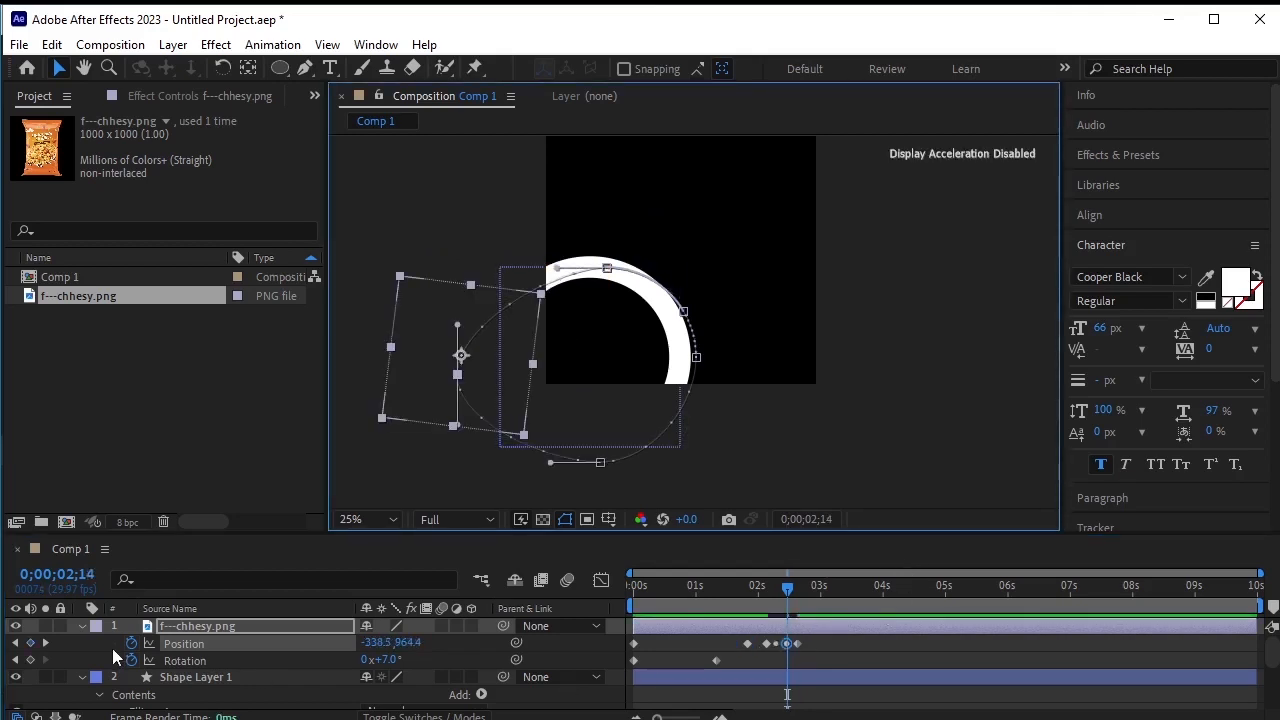
pyautogui.click(45, 644)
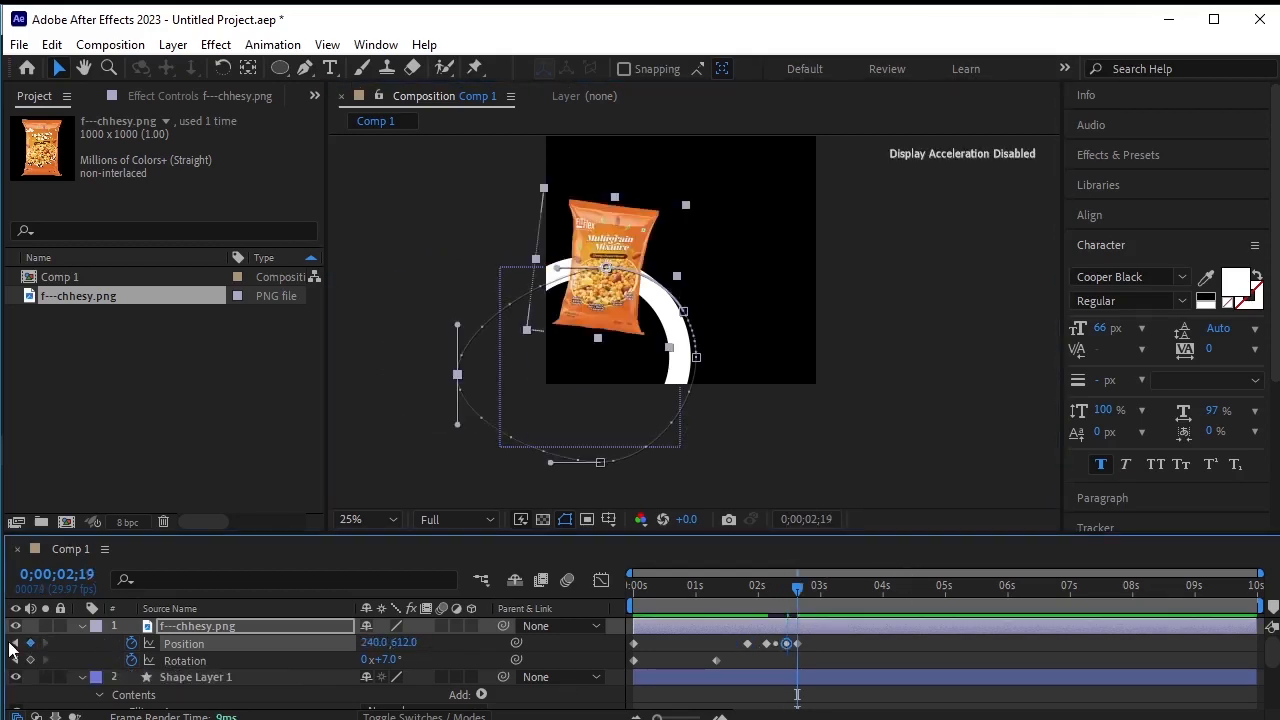
# Move the lowest point of the packet's motion path farther down, placing the packet at about 292, 1441 at 0;00;02;08
pyautogui.click(15, 643)
pyautogui.click(15, 643)
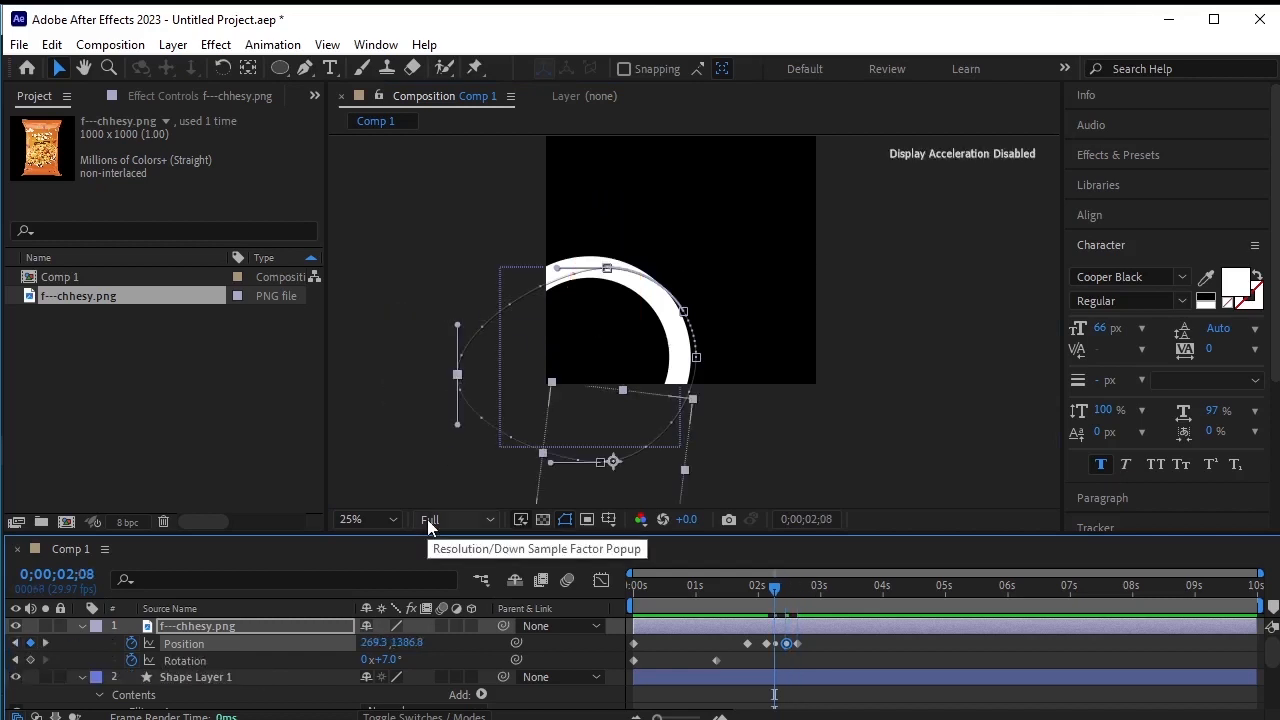
pyautogui.moveTo(614, 463); pyautogui.dragTo(620, 476)
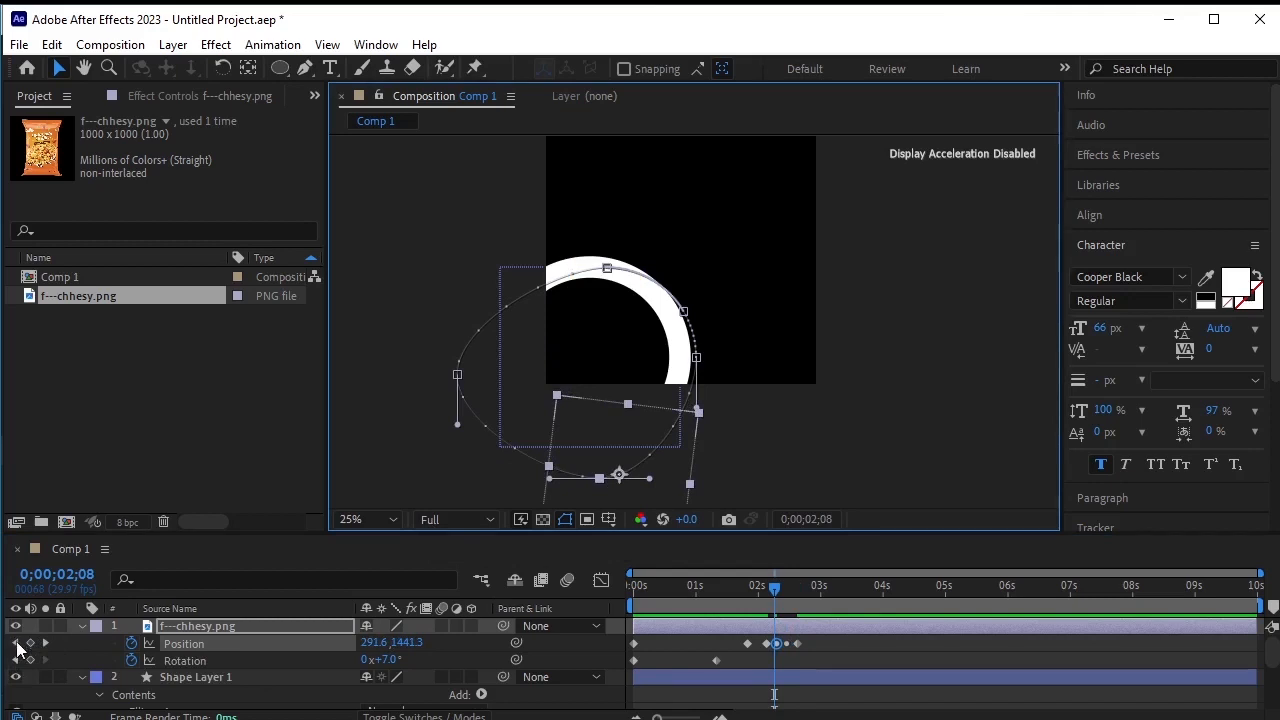
# Adjust the packet's Rotation at about 0.5 seconds to add a keyframe between the two existing ones
pyautogui.click(16, 644)
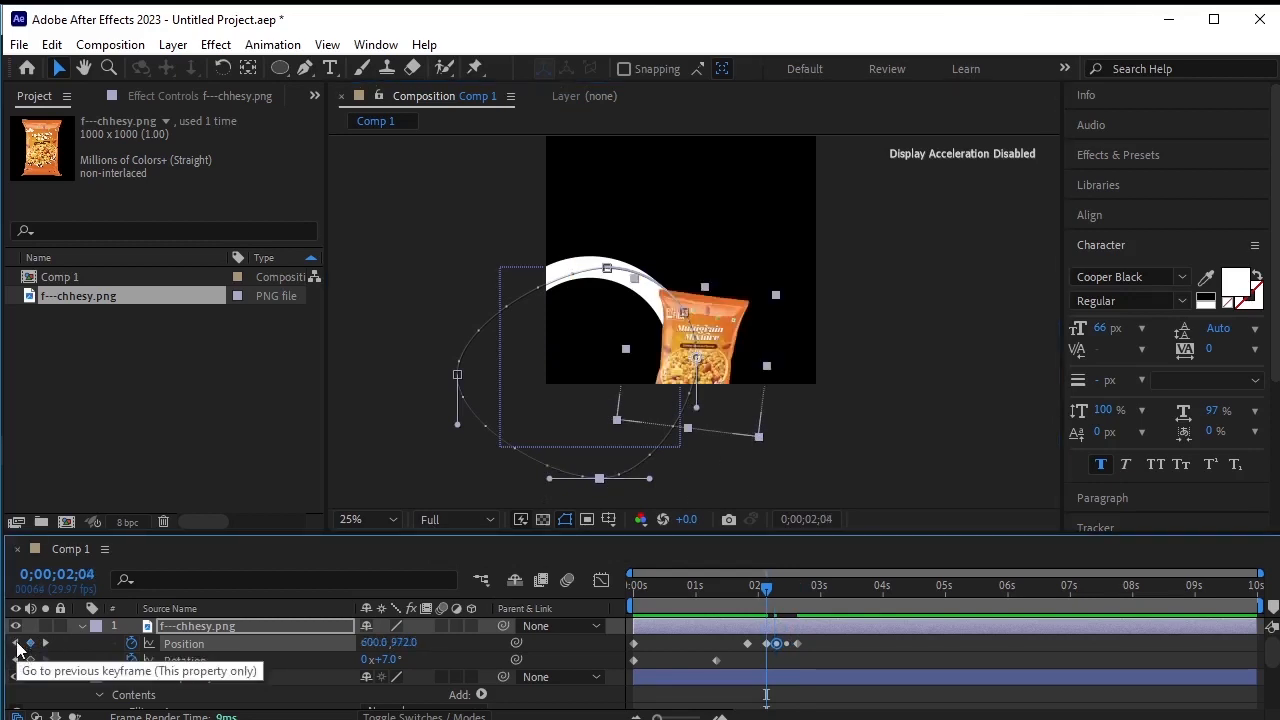
pyautogui.click(16, 646)
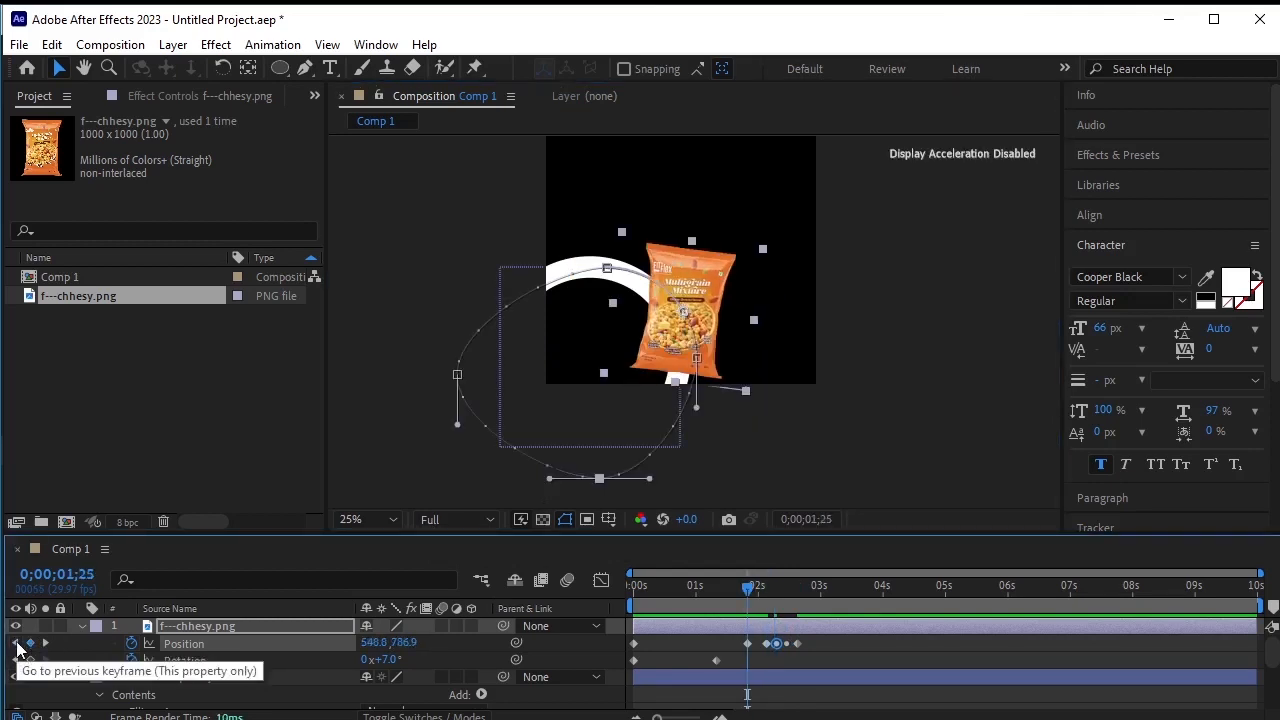
pyautogui.moveTo(748, 587); pyautogui.dragTo(668, 606)
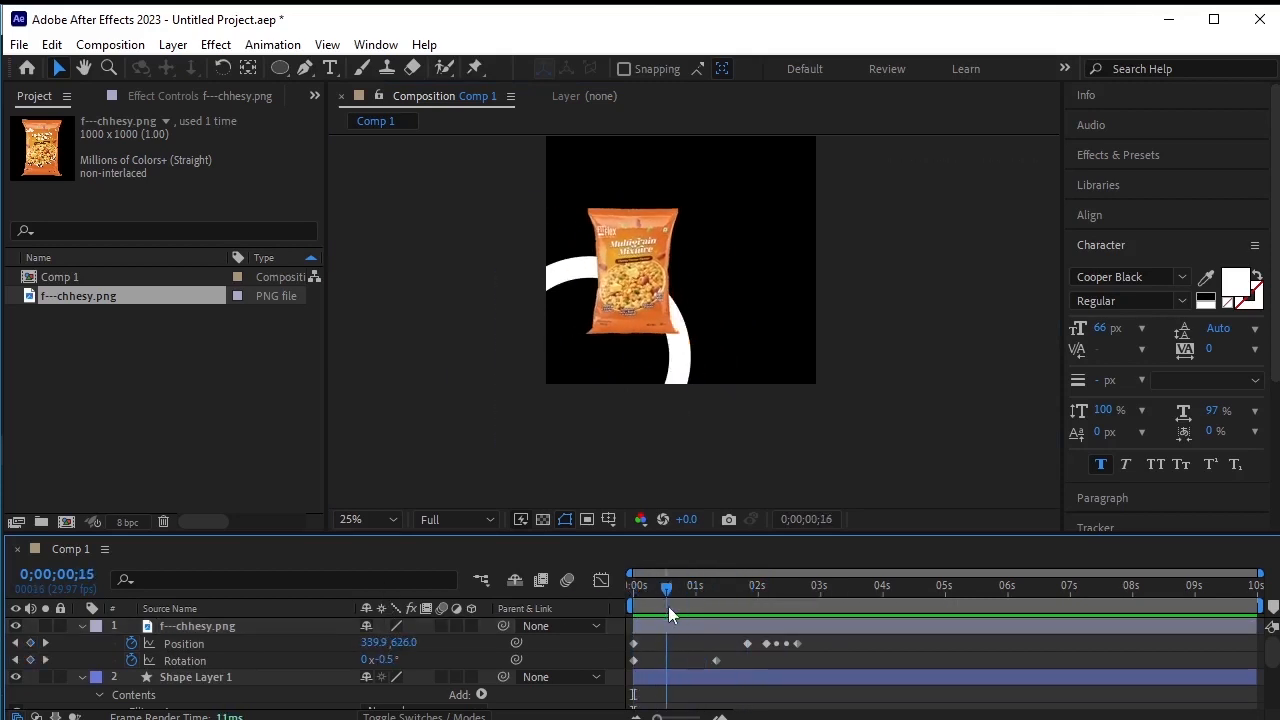
pyautogui.moveTo(389, 657); pyautogui.dragTo(508, 618)
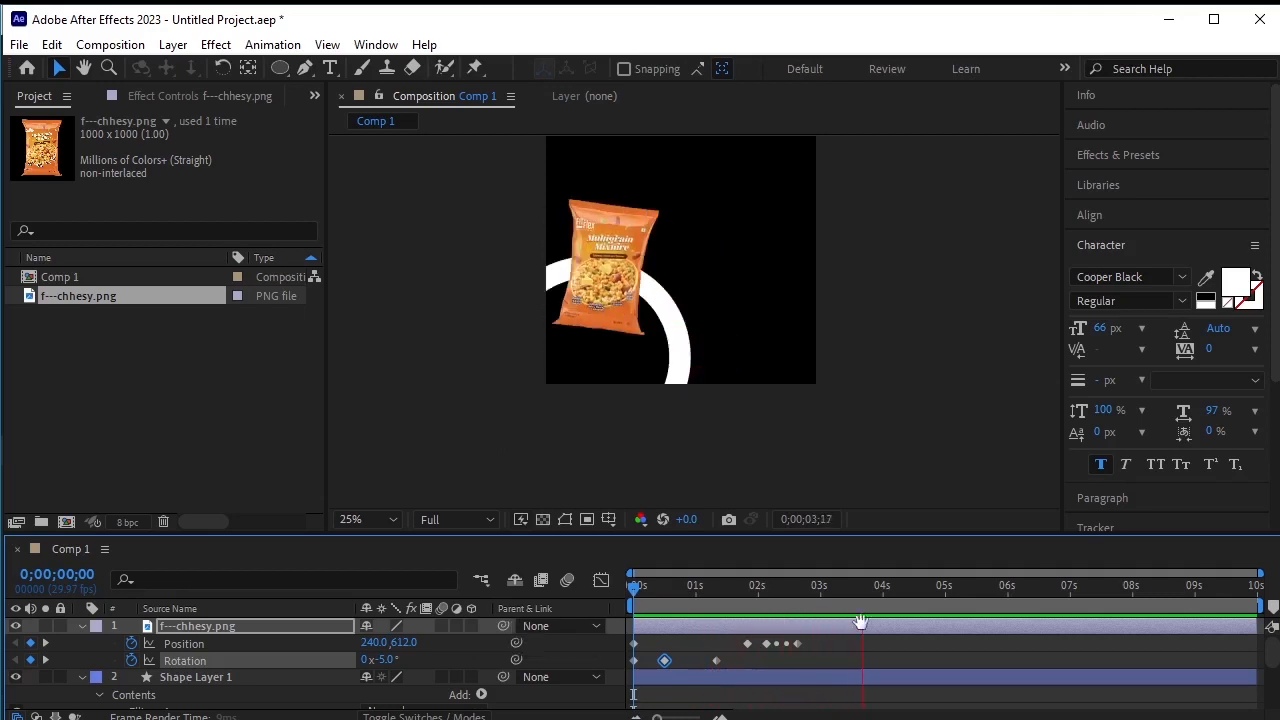
# Preview the animation from the start and shift the Position keyframe at 0;00;01;25 to about 2 seconds
pyautogui.moveTo(866, 604); pyautogui.dragTo(366, 587)
pyautogui.press('space')
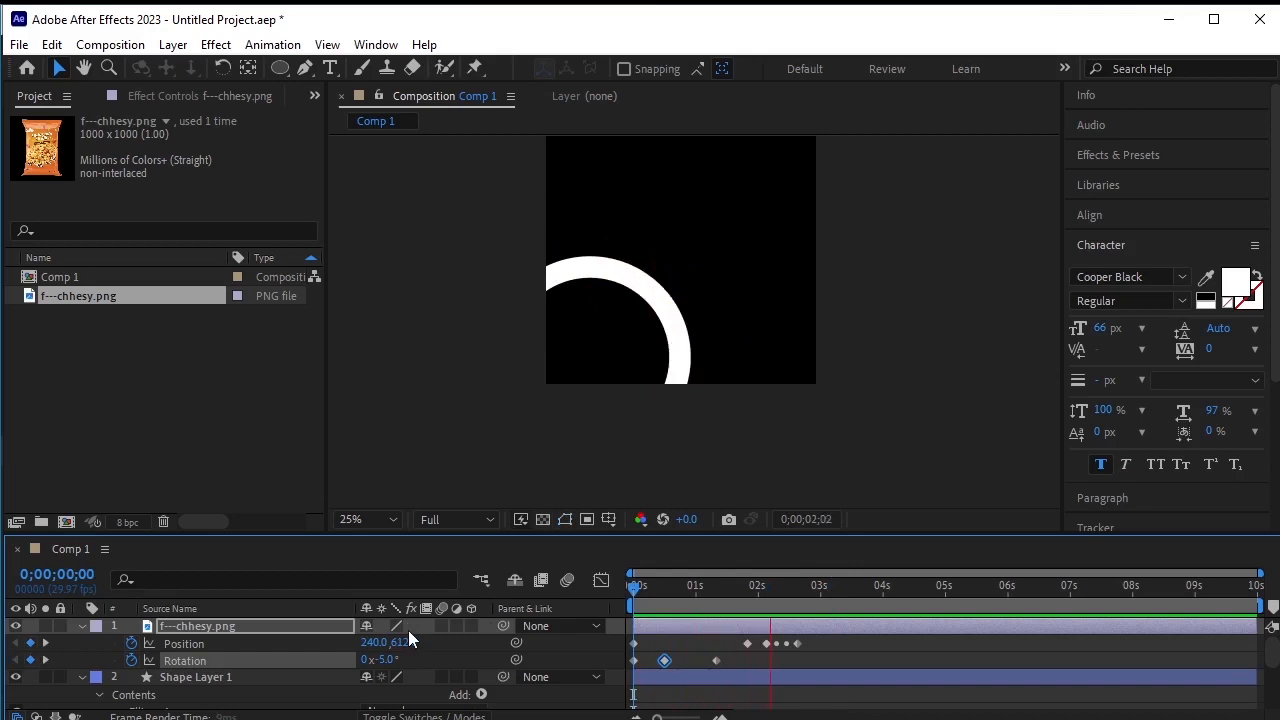
pyautogui.moveTo(846, 597); pyautogui.dragTo(755, 645)
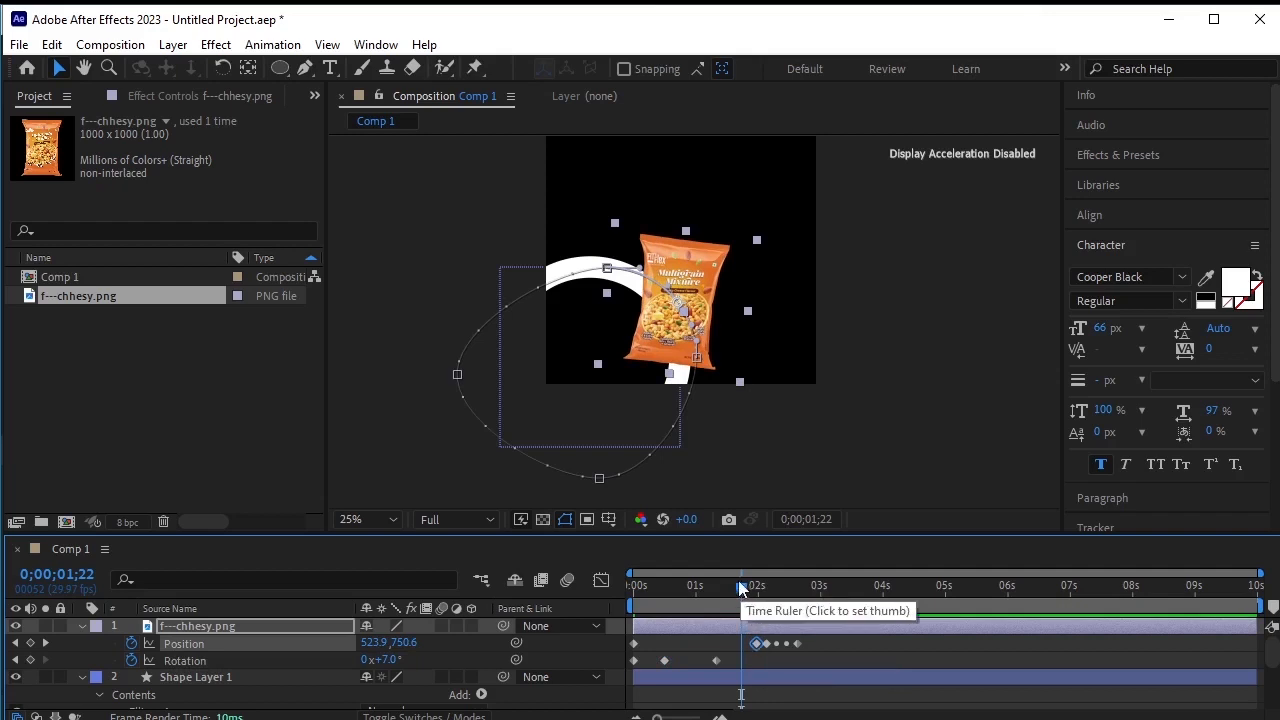
# Play the packet's circular movement and tilt several times from the first frame to check the timing
pyautogui.moveTo(740, 590); pyautogui.dragTo(525, 605)
pyautogui.click(376, 445)
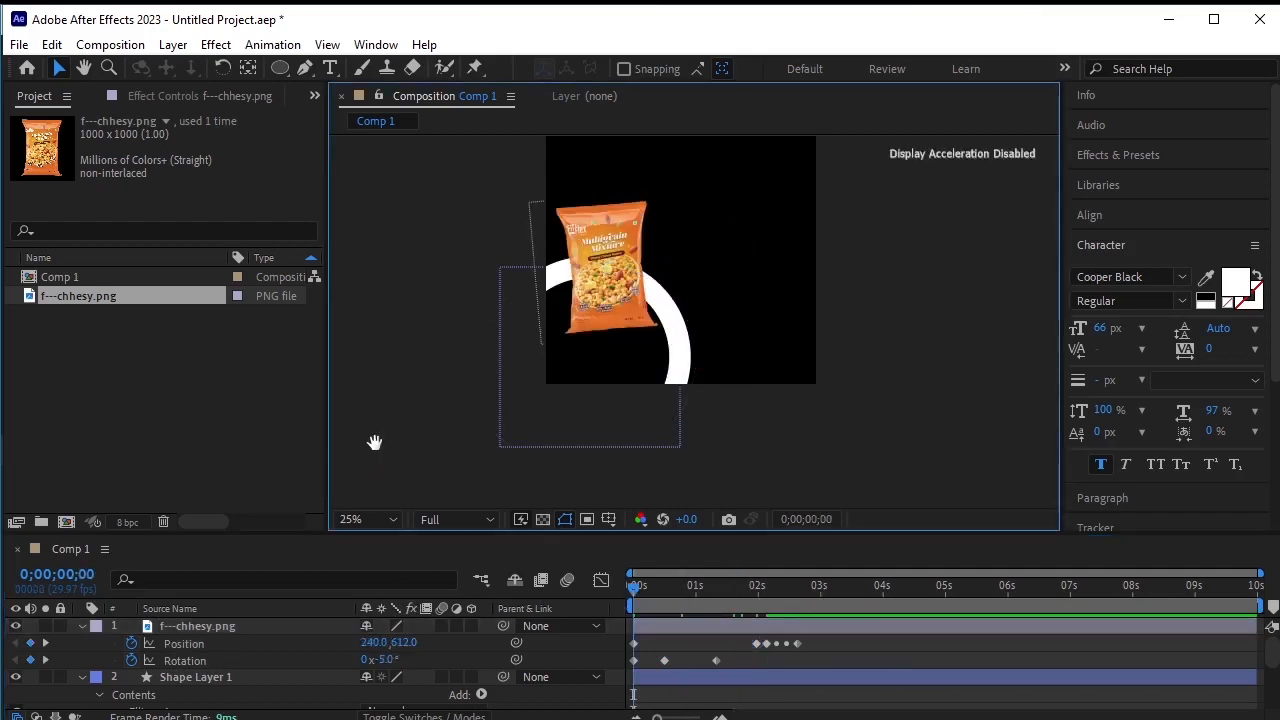
pyautogui.press('space')
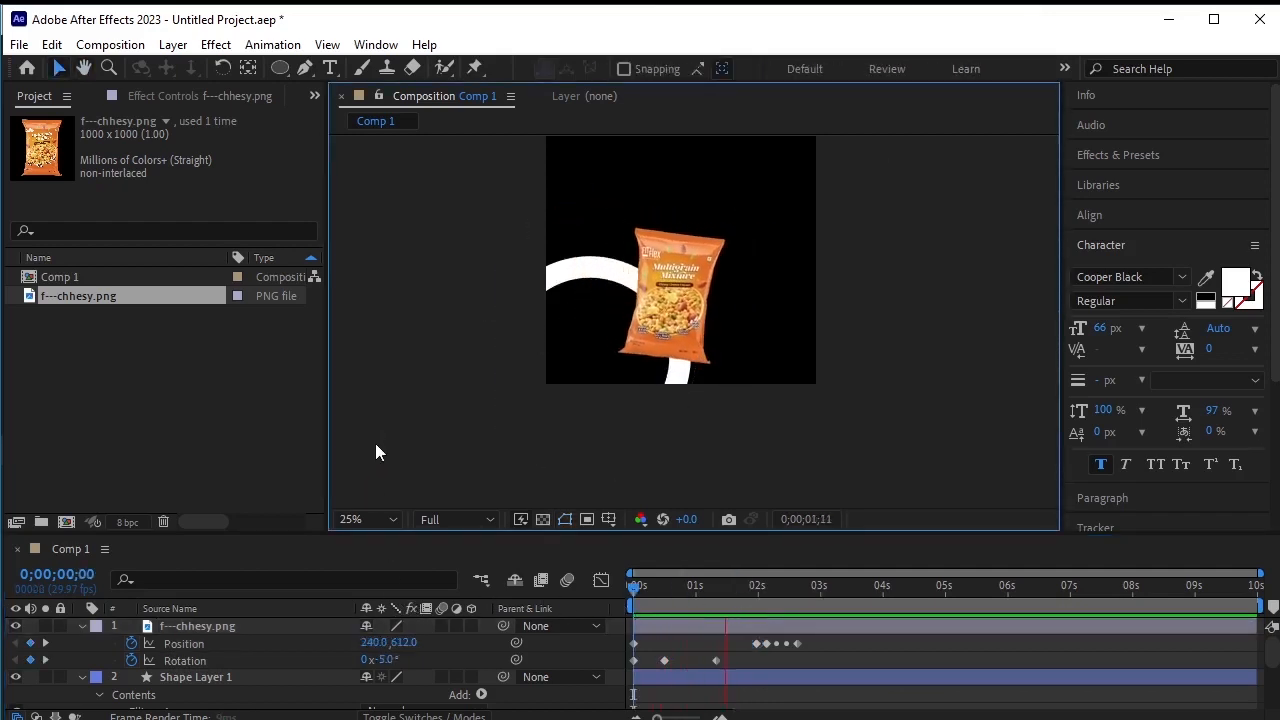
pyautogui.press('space')
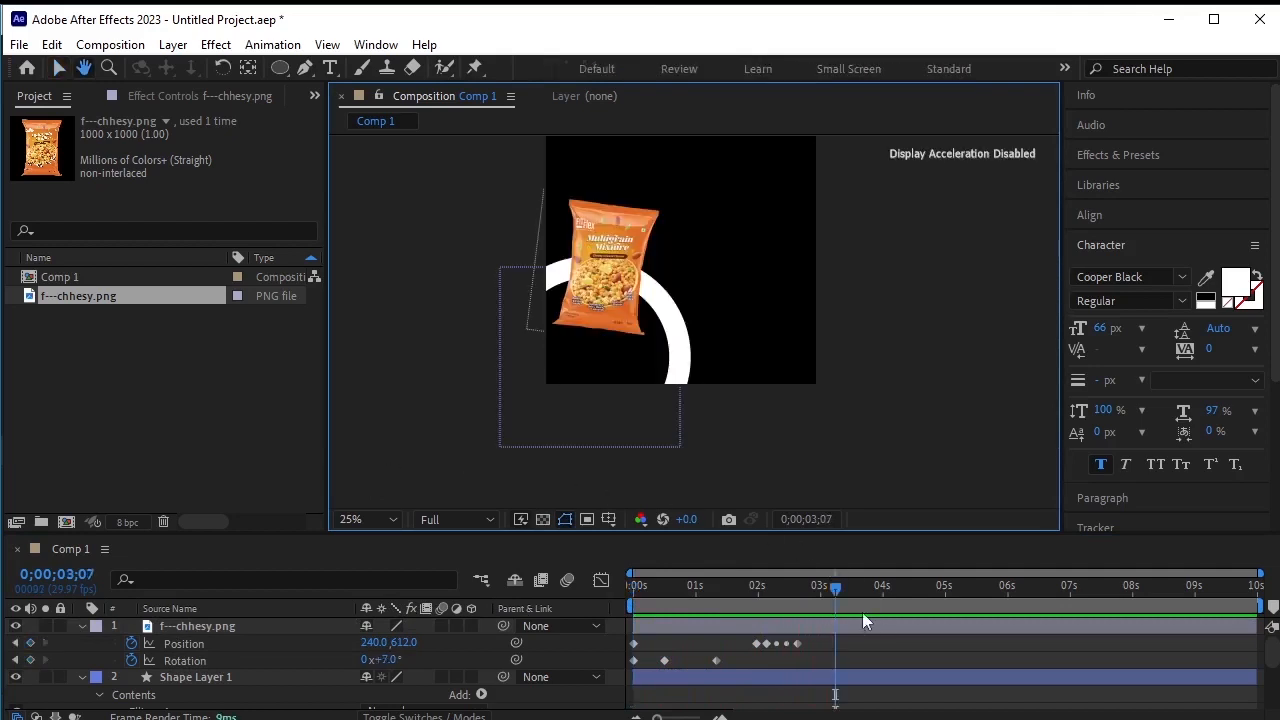
pyautogui.moveTo(830, 588); pyautogui.dragTo(532, 600)
pyautogui.press('space')
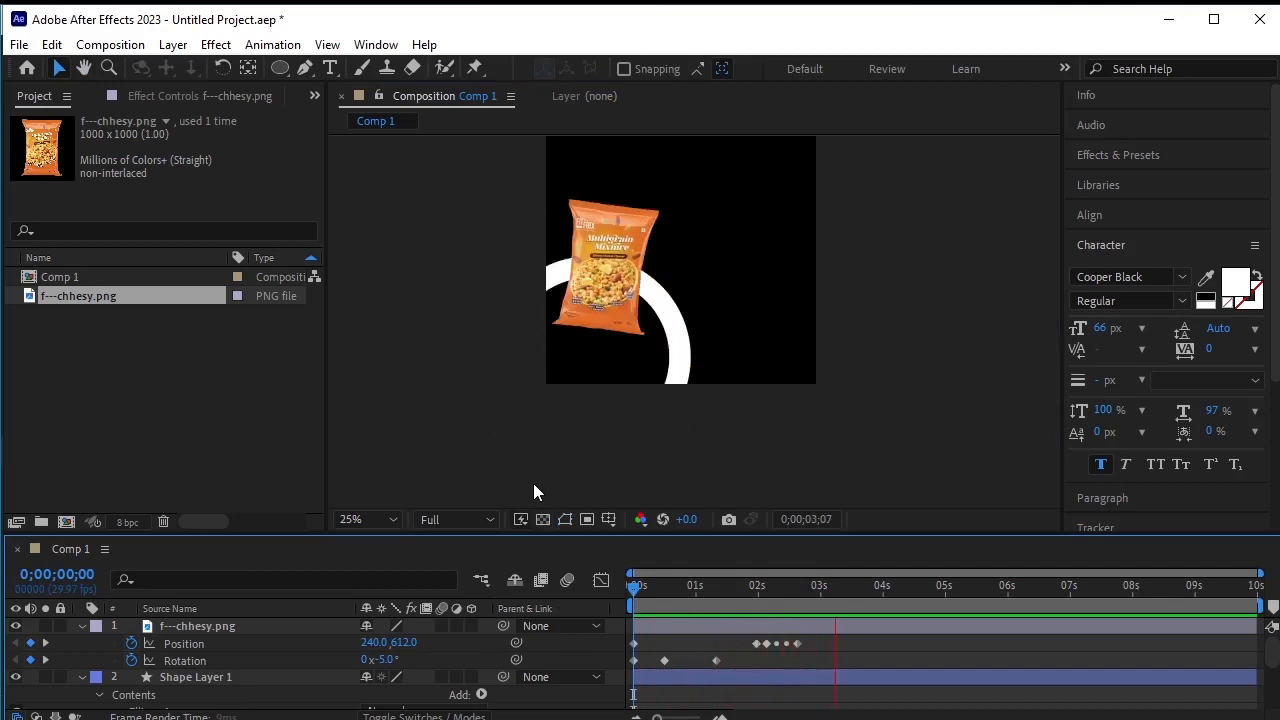
pyautogui.press('space')
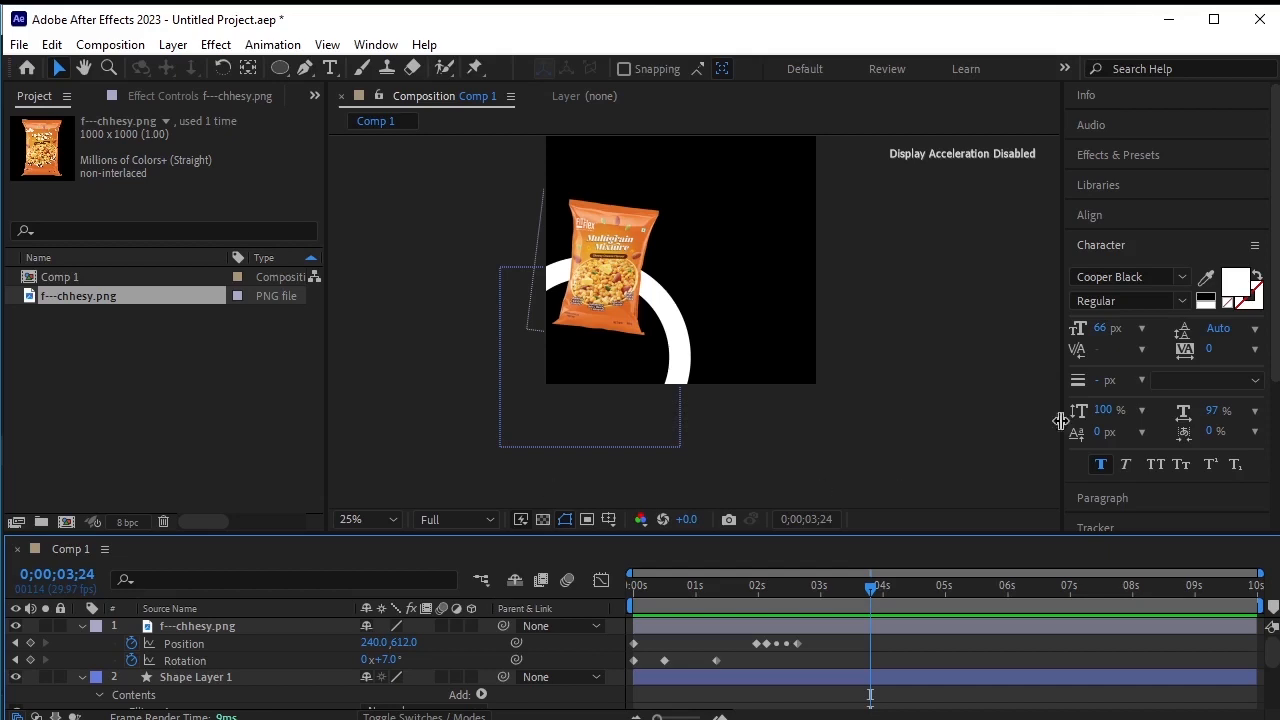
pyautogui.moveTo(877, 584); pyautogui.dragTo(472, 589)
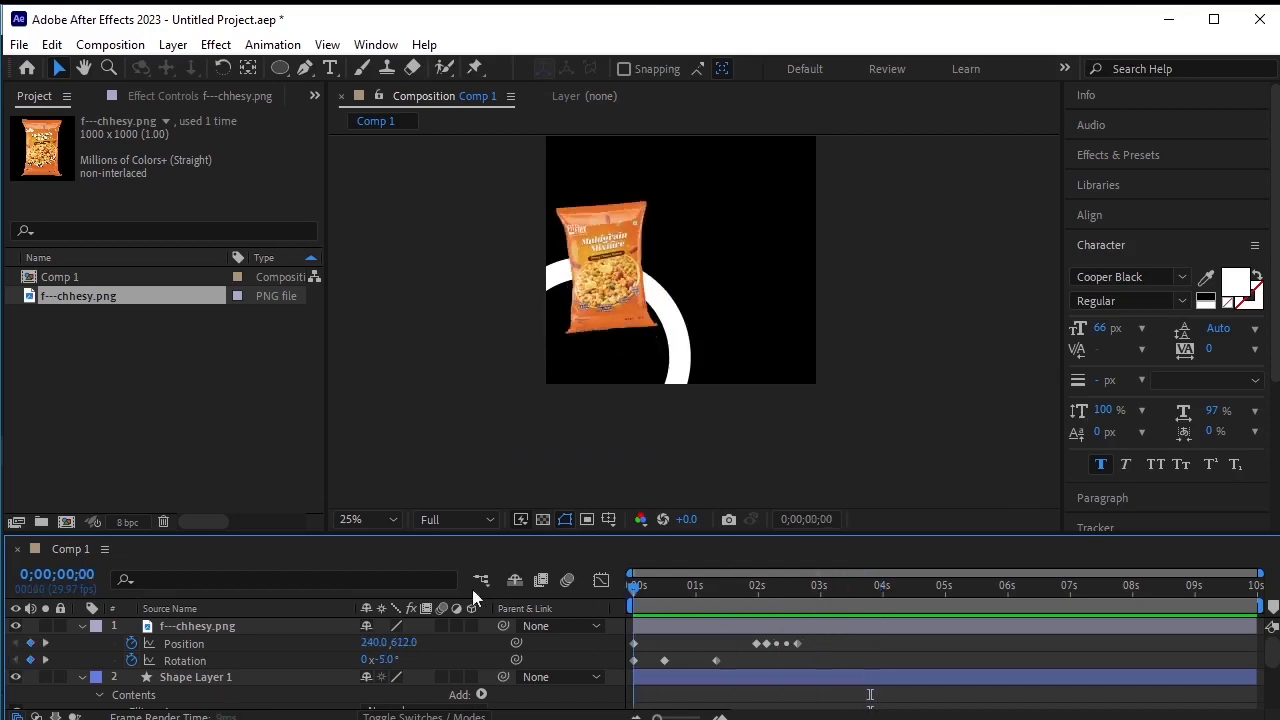
pyautogui.click(405, 346)
pyautogui.press('space')
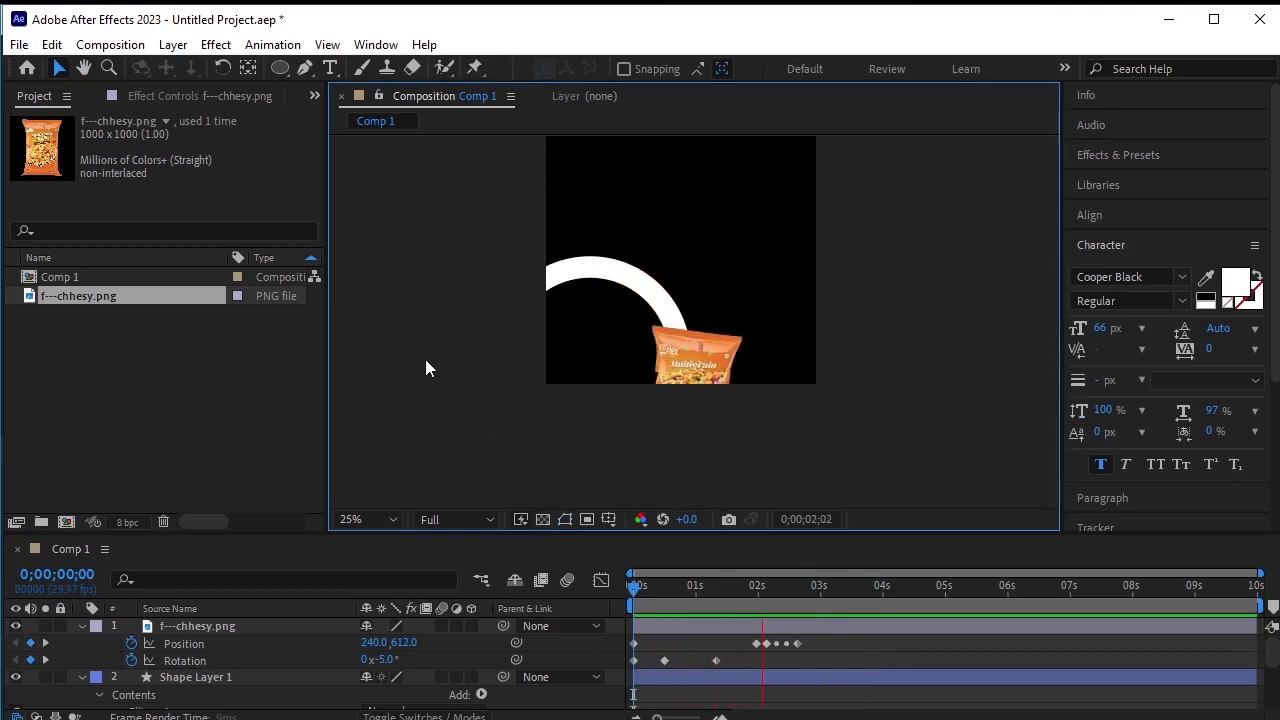
pyautogui.press('space')
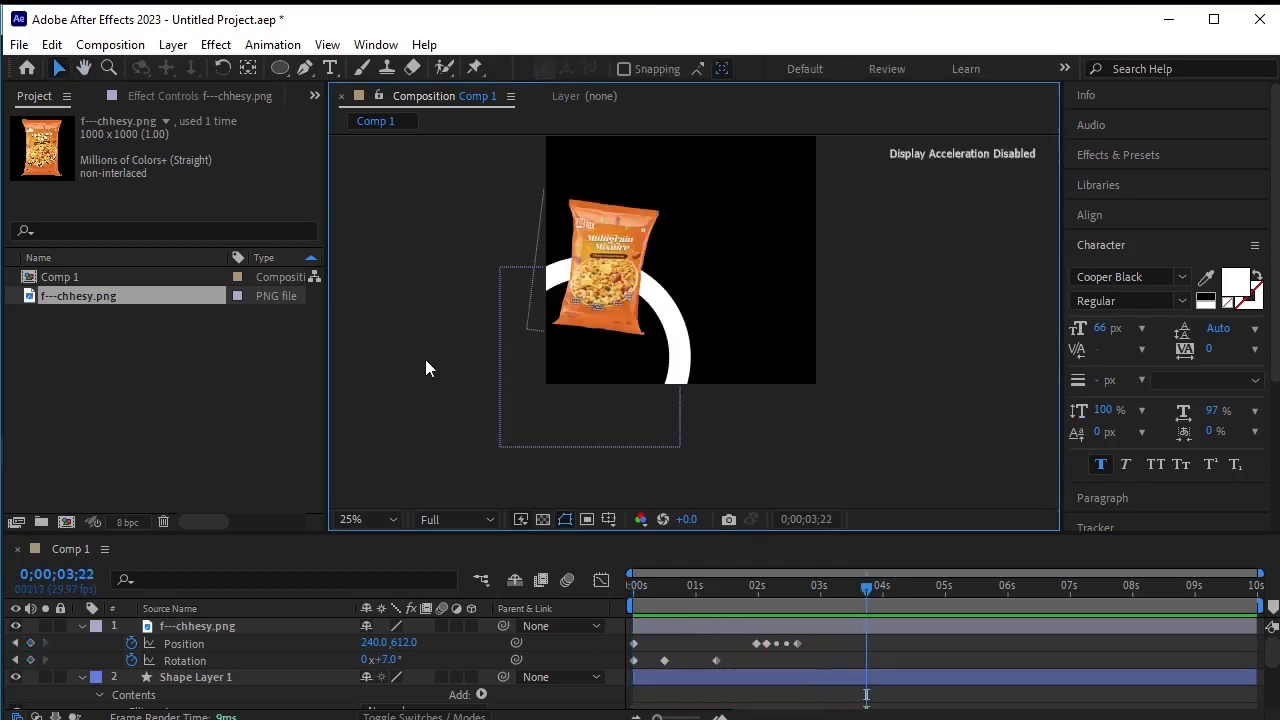
# Collapse the packet and Shape Layer 1 properties and replay the animation, returning to the first frame
pyautogui.click(82, 626)
pyautogui.click(82, 643)
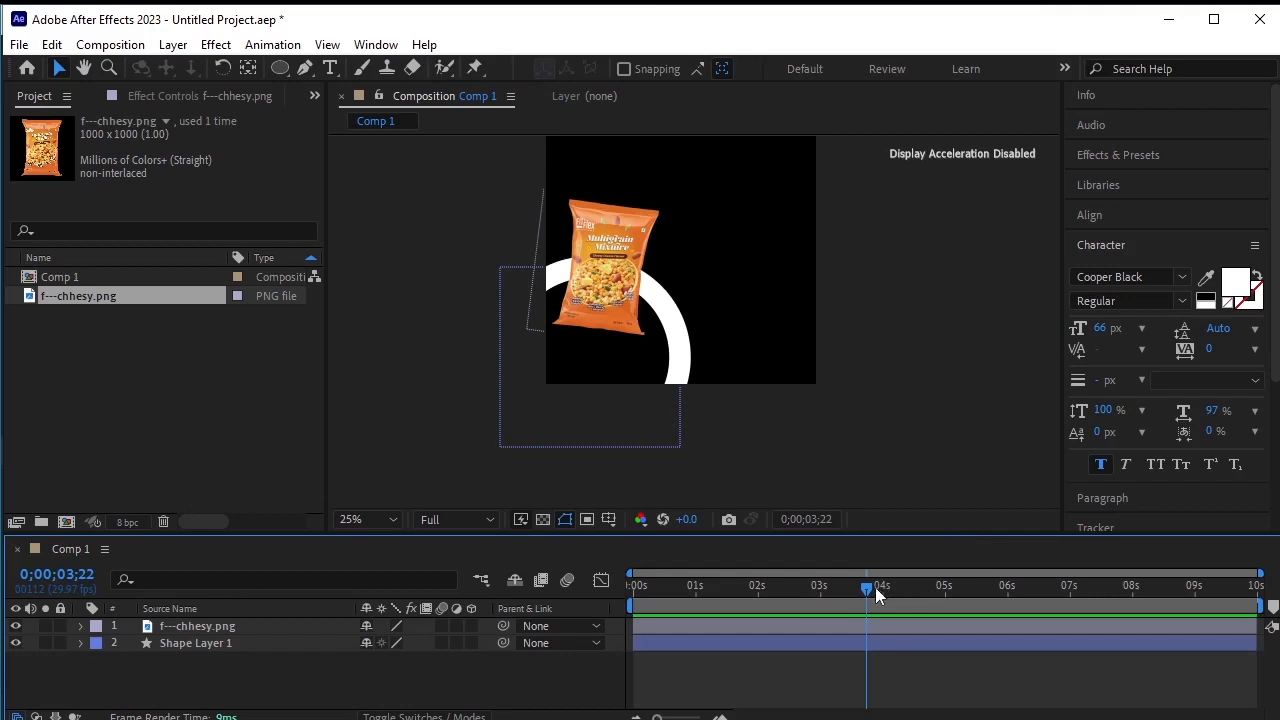
pyautogui.moveTo(869, 588); pyautogui.dragTo(325, 596)
pyautogui.press('space')
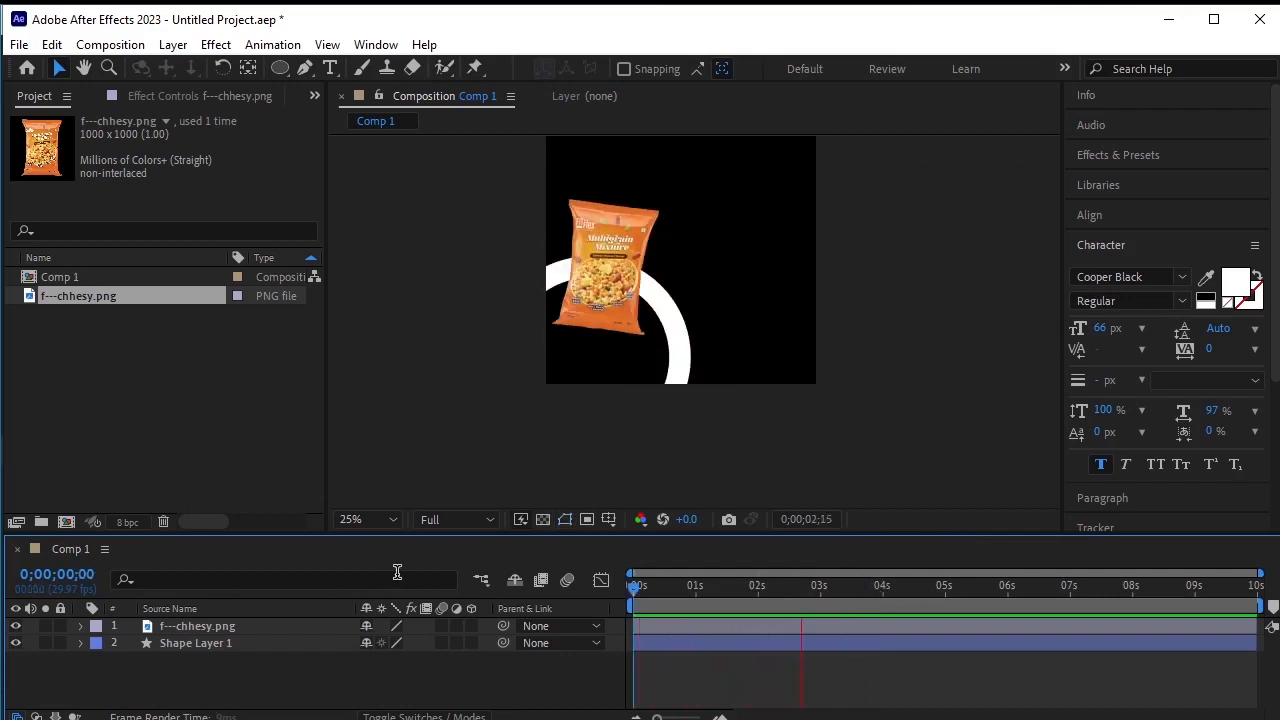
pyautogui.press('space')
pyautogui.moveTo(834, 587); pyautogui.dragTo(530, 608)
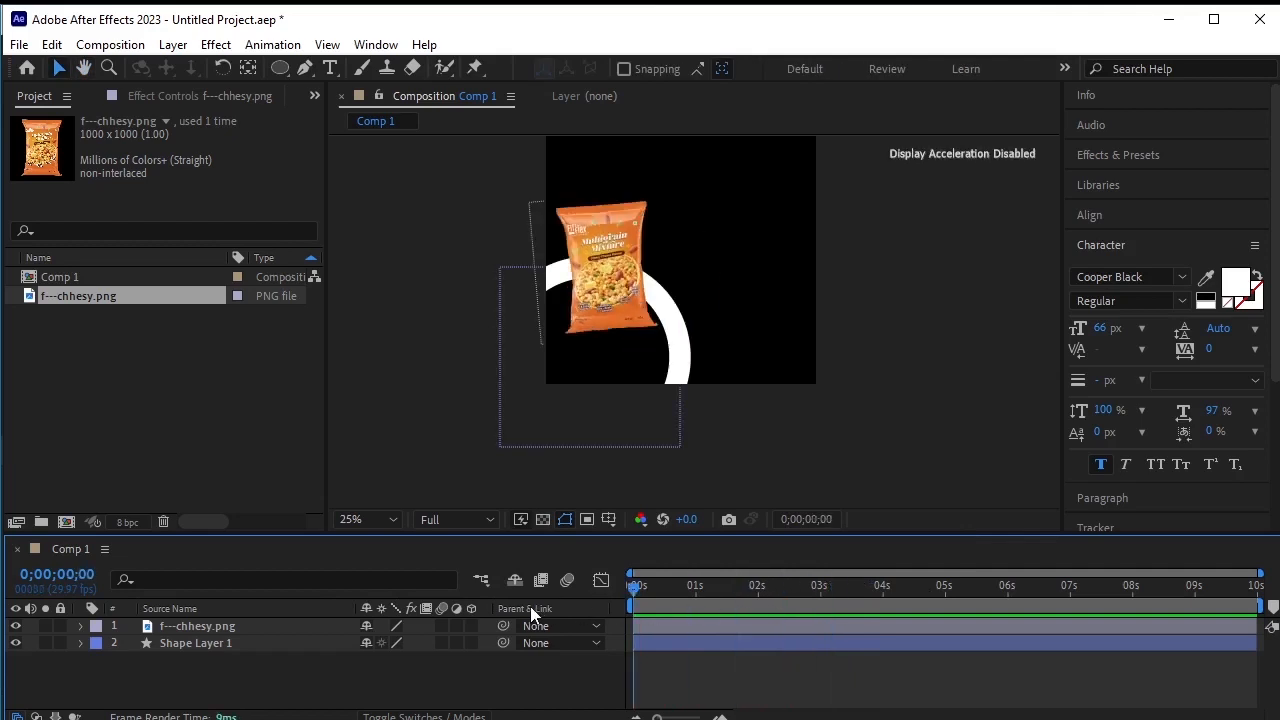
# With no layer selected, draw a second circle with the Ellipse tool in the composition's upper-right area, overhanging its right edge
pyautogui.click(315, 688)
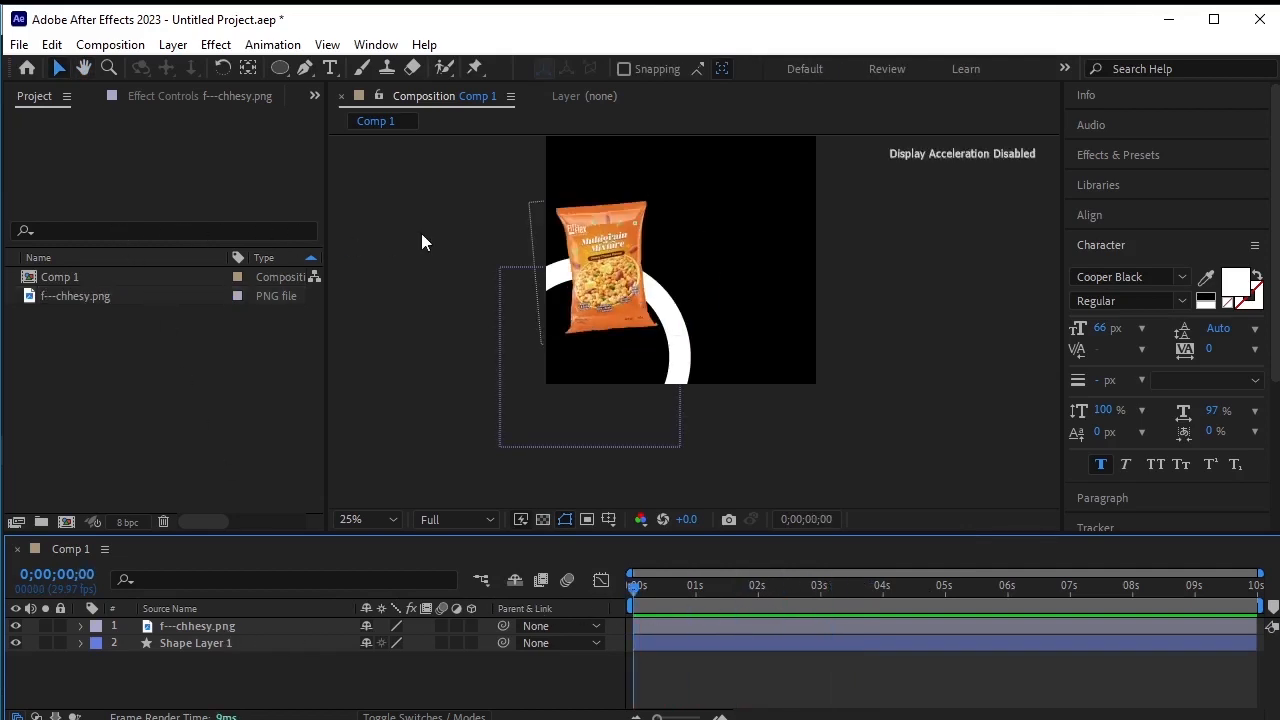
pyautogui.scroll(2, 741, 203)
pyautogui.scroll(-2, 741, 203)
pyautogui.press('h')
pyautogui.moveTo(741, 203); pyautogui.dragTo(713, 310)
pyautogui.click(279, 67)
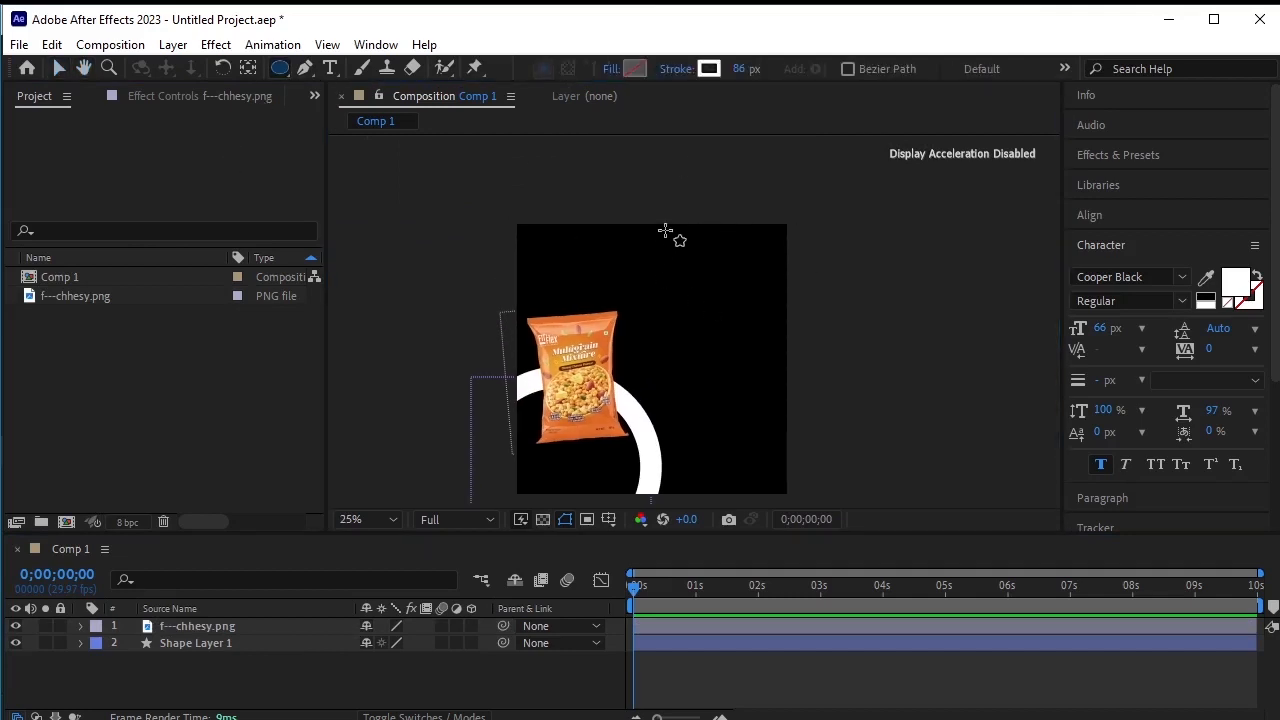
pyautogui.moveTo(665, 231); pyautogui.dragTo(821, 386)
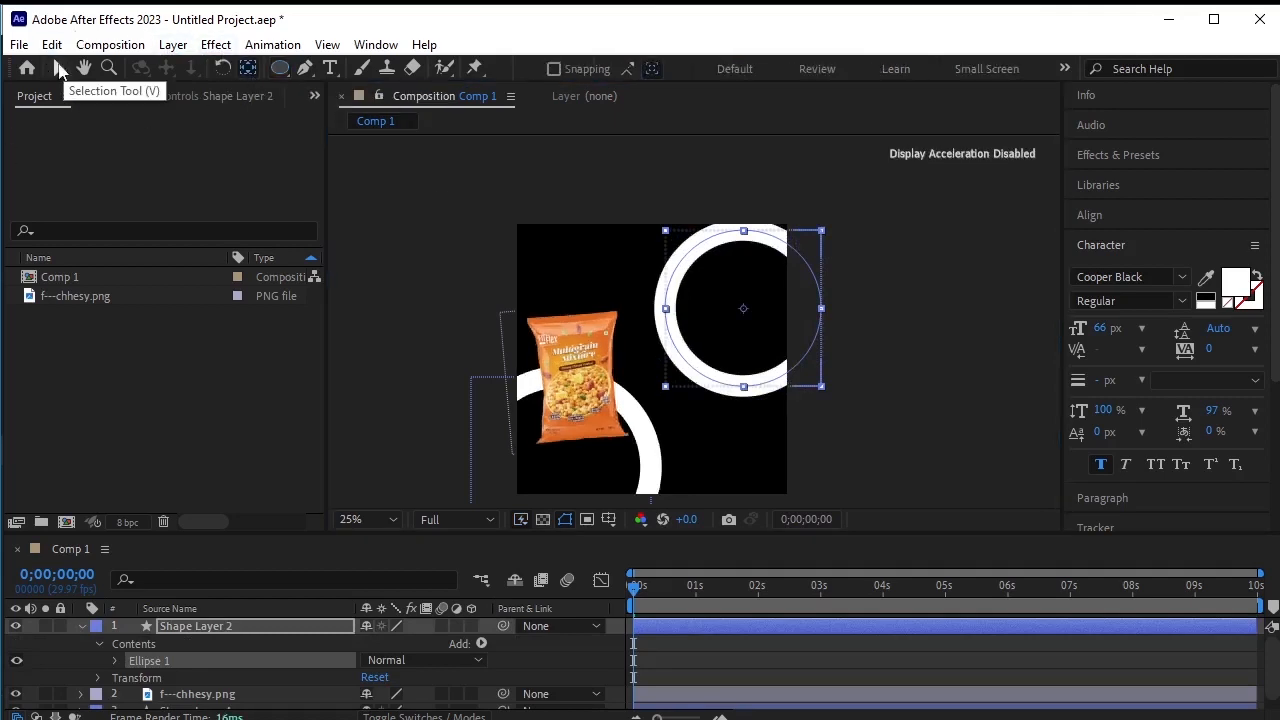
# Move the new circle up past the composition's top edge and enlarge it slightly about its centre
pyautogui.click(59, 68)
pyautogui.moveTo(724, 393); pyautogui.dragTo(725, 351)
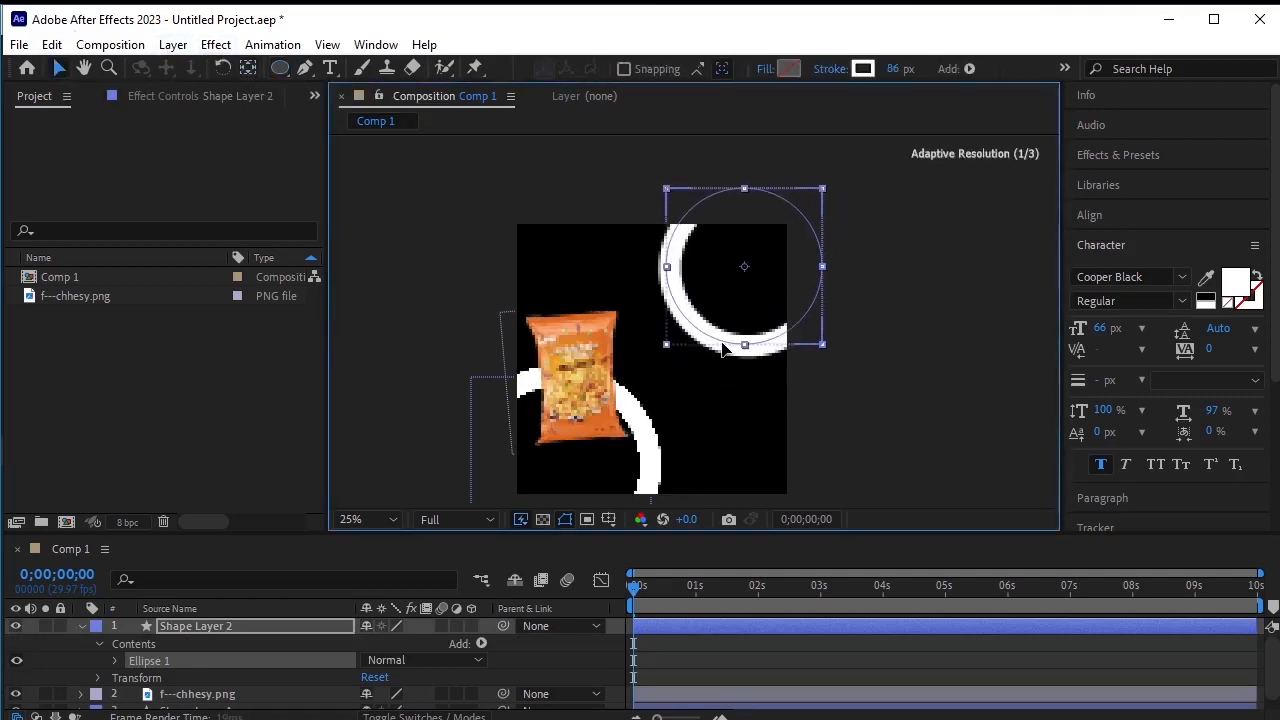
pyautogui.moveTo(824, 346); pyautogui.dragTo(834, 357)
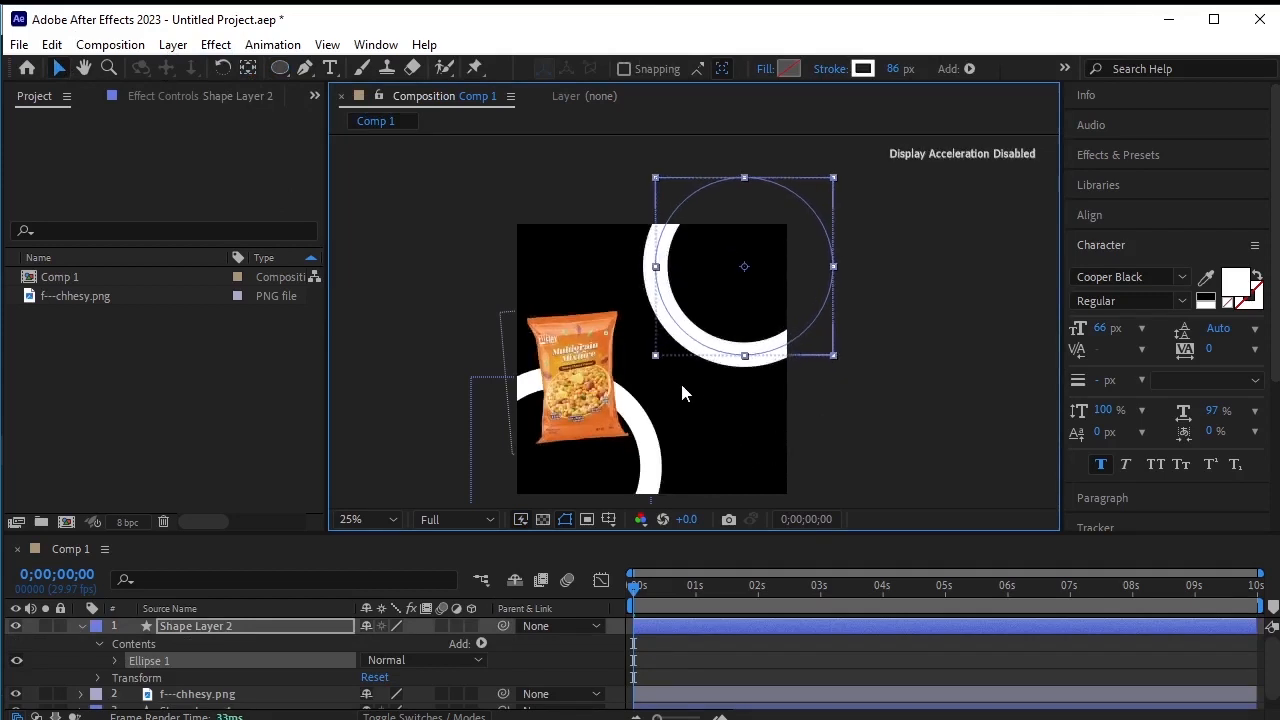
pyautogui.click(275, 434)
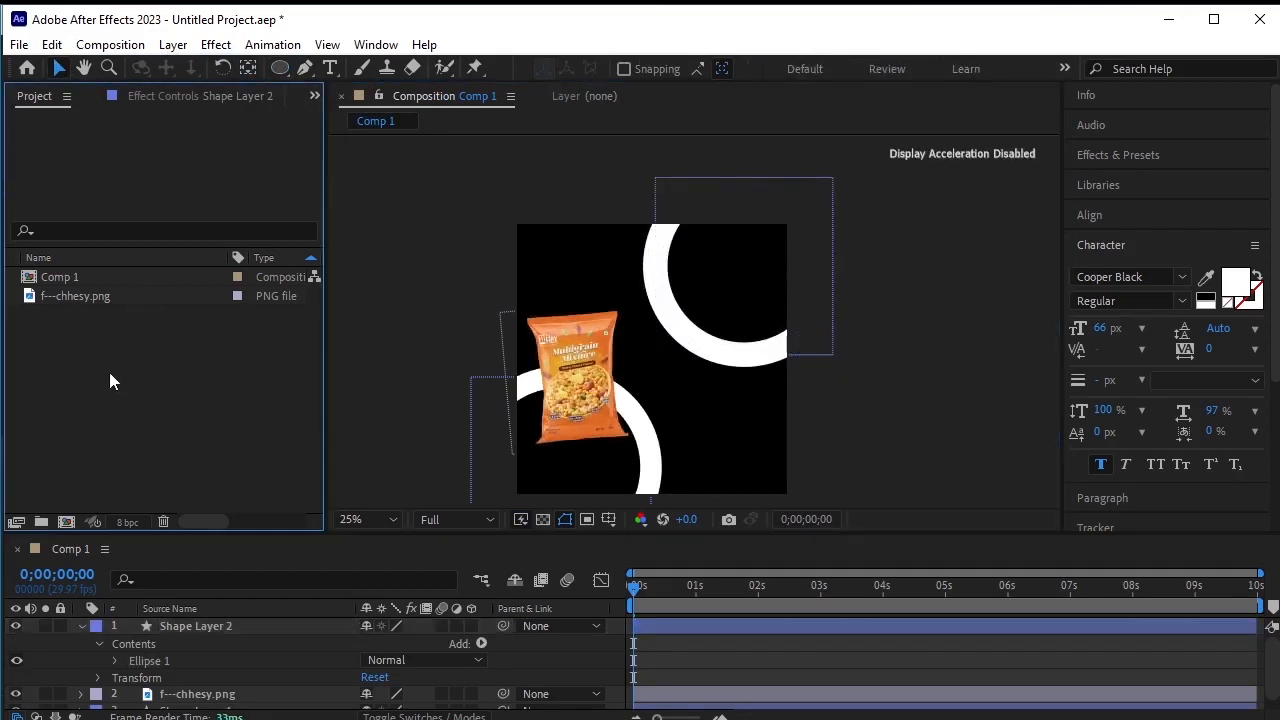
# Import cheese.png as footage and add it to the composition as the top layer
pyautogui.rightClick(98, 334)
pyautogui.moveTo(198, 443)
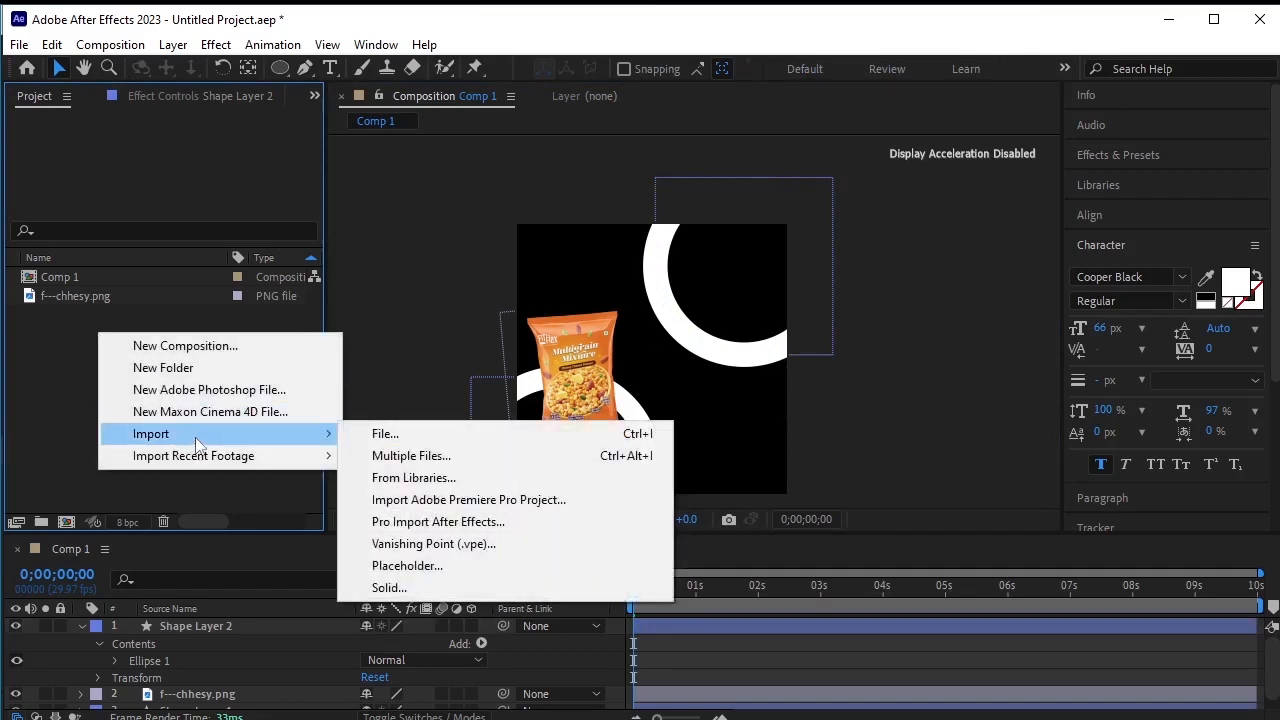
pyautogui.click(405, 437)
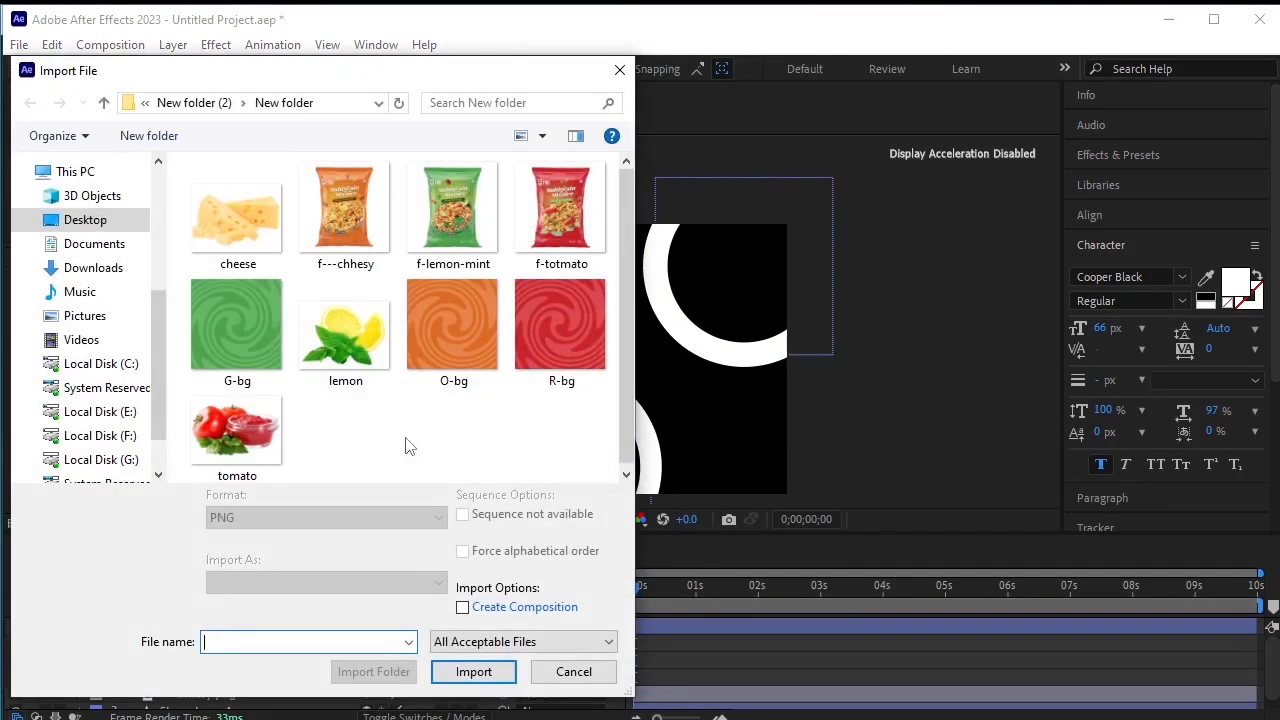
pyautogui.click(251, 230)
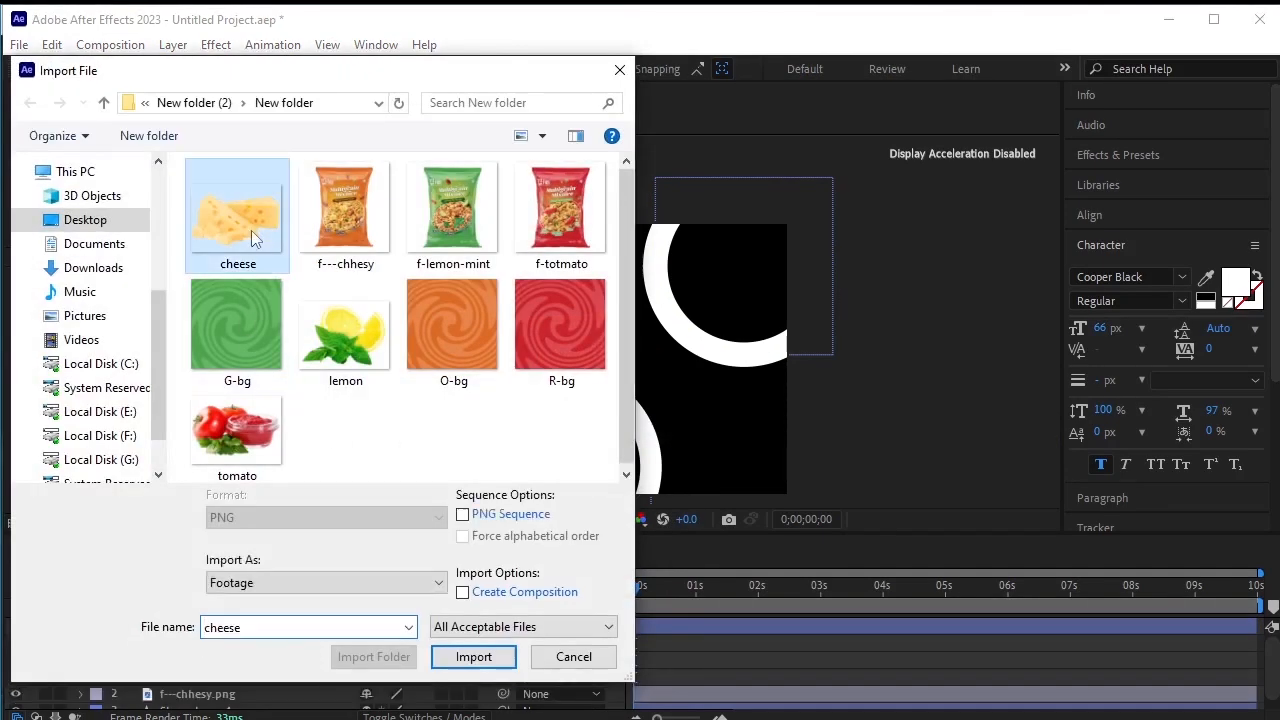
pyautogui.click(468, 668)
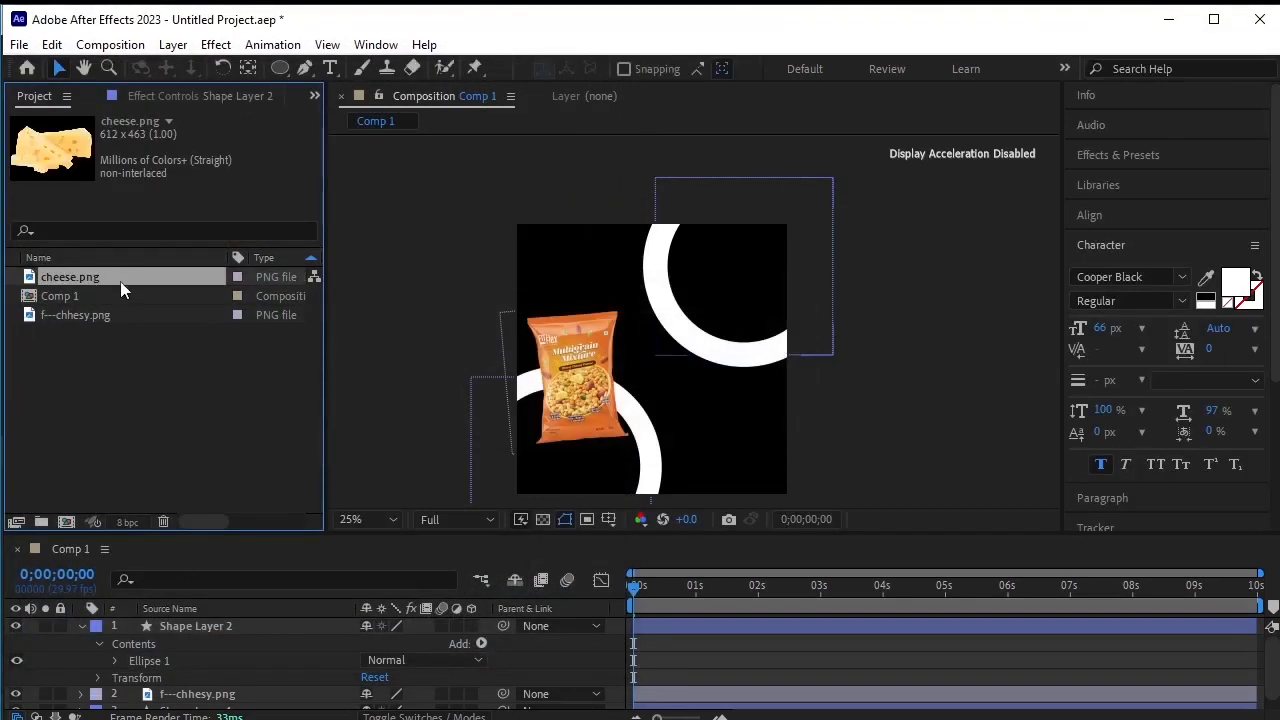
pyautogui.moveTo(120, 281); pyautogui.dragTo(242, 620)
# Scale the cheese layer to 60% and place it over the upper-left part of the second circle
pyautogui.click(184, 627)
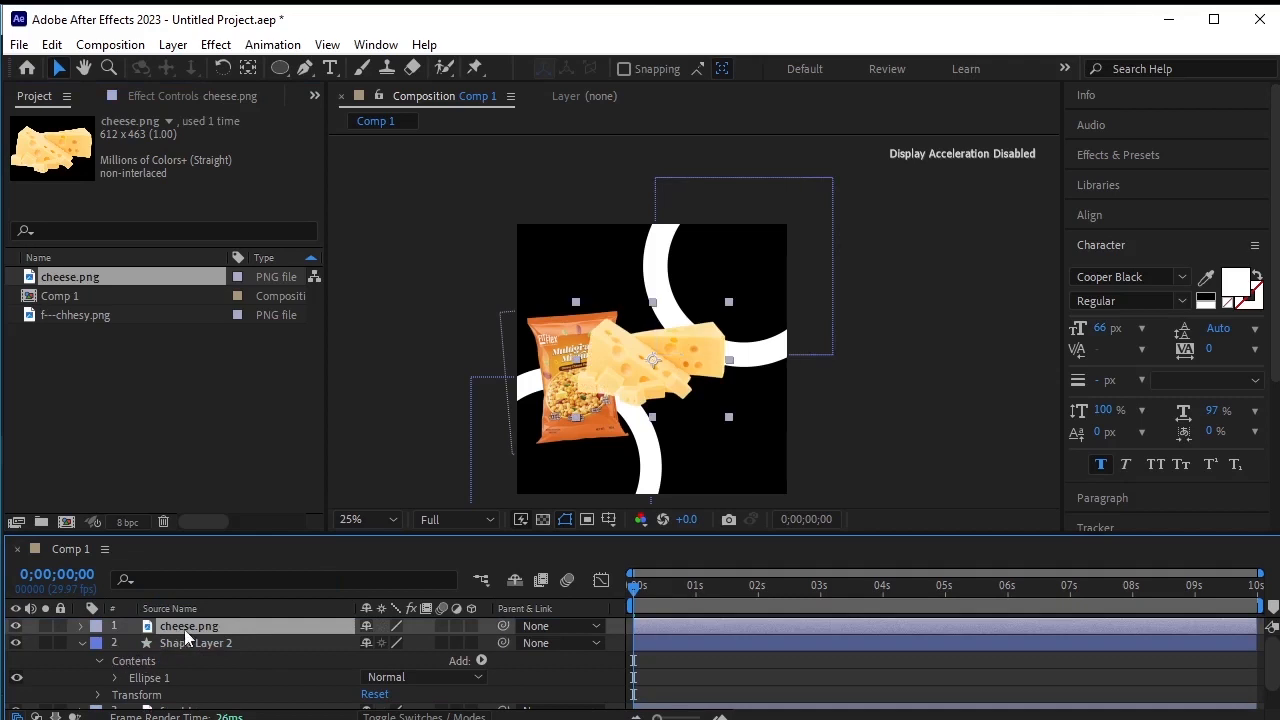
pyautogui.press('s')
pyautogui.moveTo(392, 642); pyautogui.dragTo(392, 670)
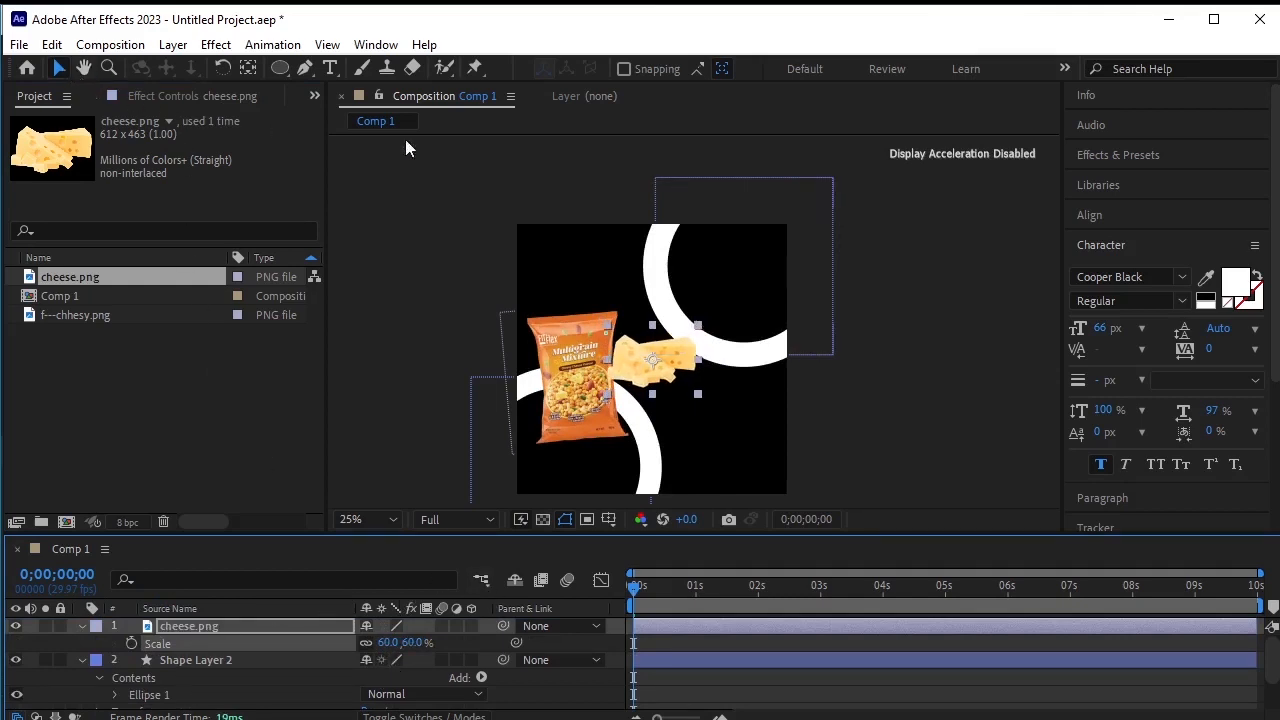
pyautogui.moveTo(668, 370); pyautogui.dragTo(669, 254)
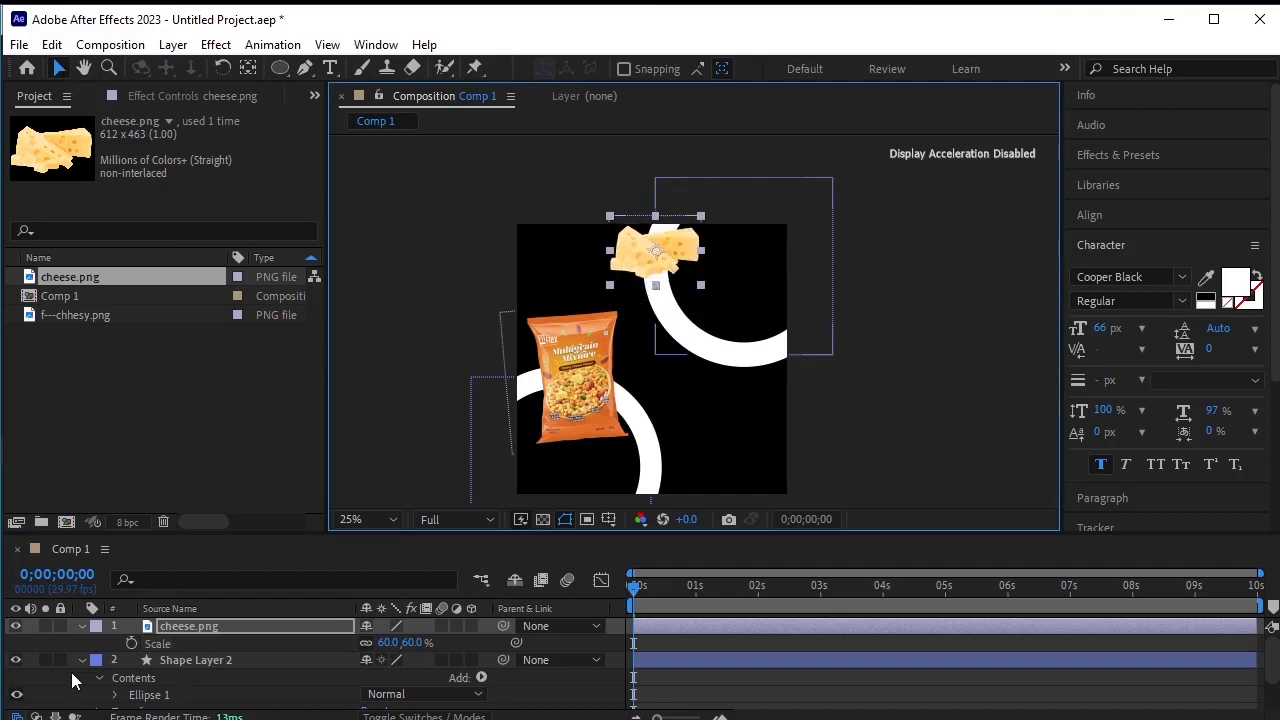
# Convert Ellipse Path 1 of Shape Layer 2 to a Bezier path
pyautogui.scroll(-2, 142, 690)
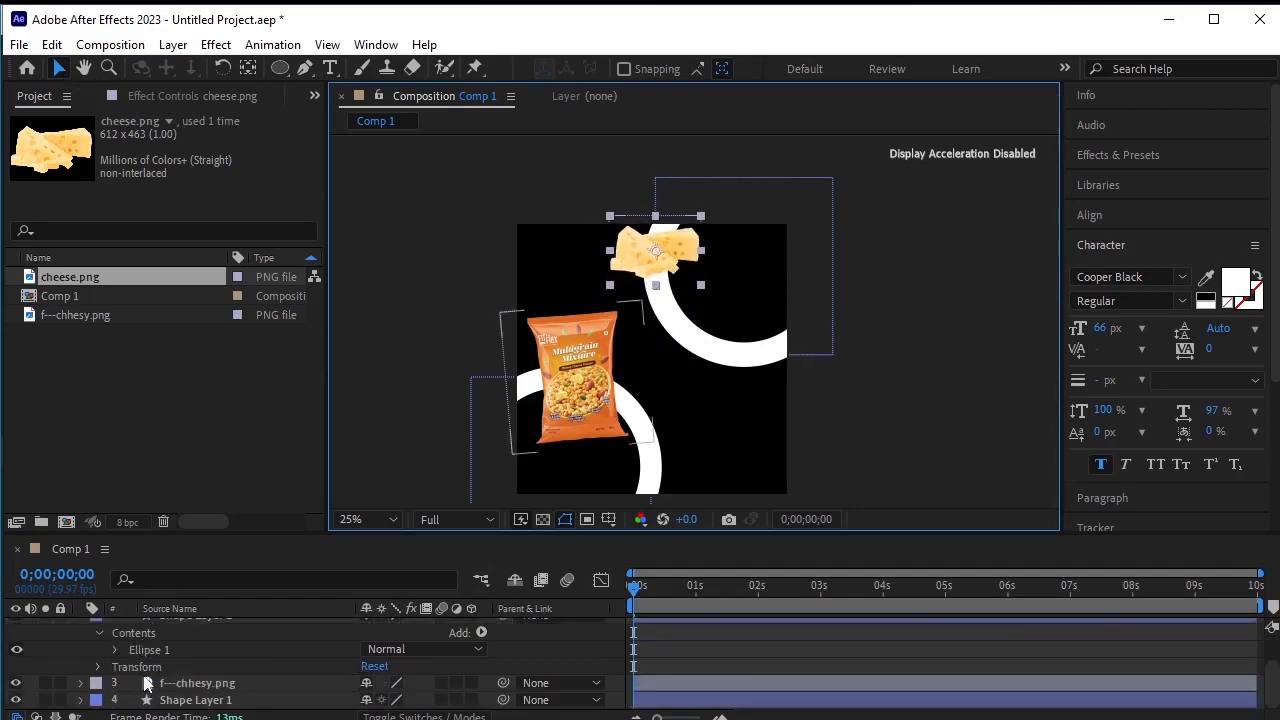
pyautogui.click(164, 647)
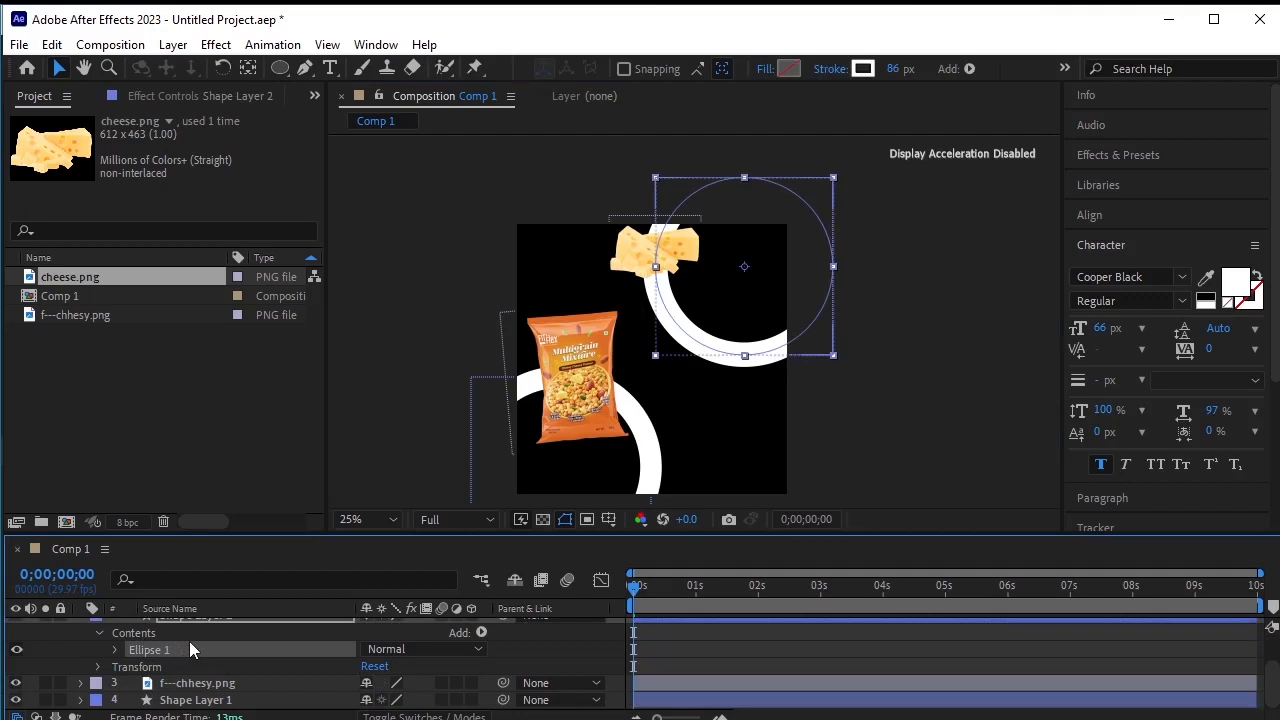
pyautogui.rightClick(183, 647)
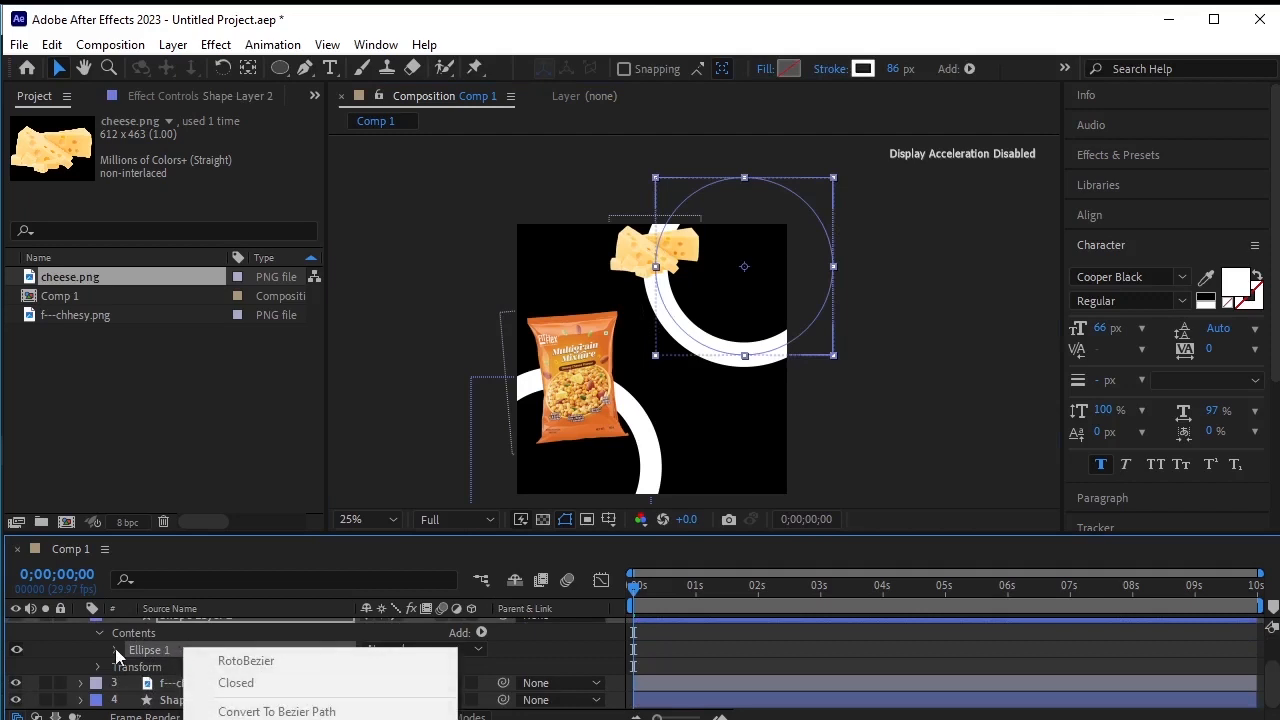
pyautogui.click(115, 648)
pyautogui.rightClick(220, 649)
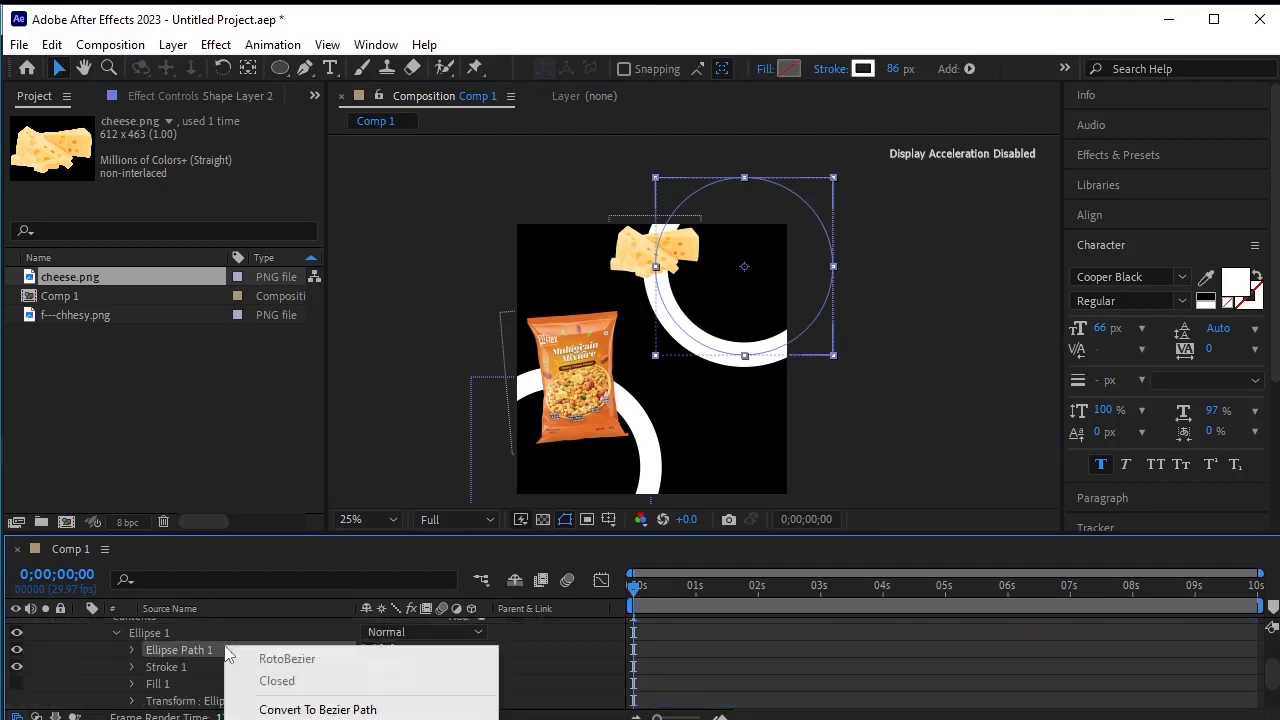
pyautogui.click(402, 712)
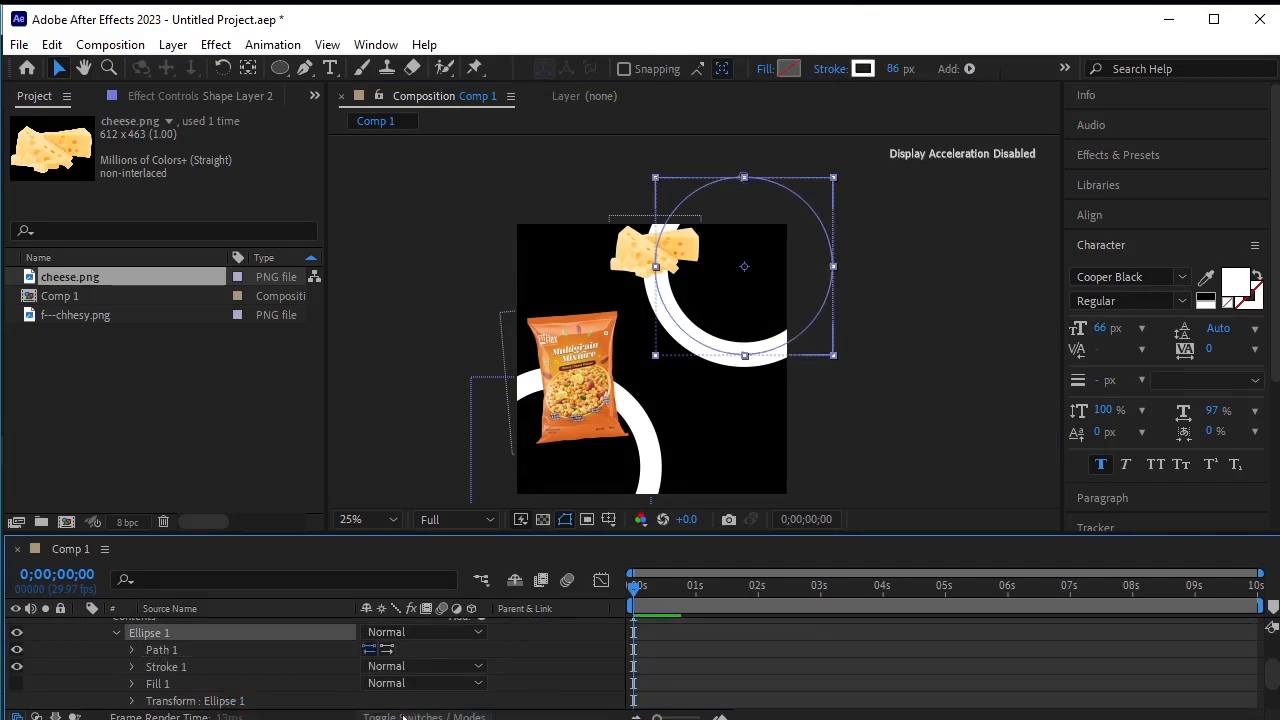
# Copy the second circle's Path into the cheese layer's Position as keyframes starting at 0 seconds, and check the motion at 0;00;00;18
pyautogui.click(133, 650)
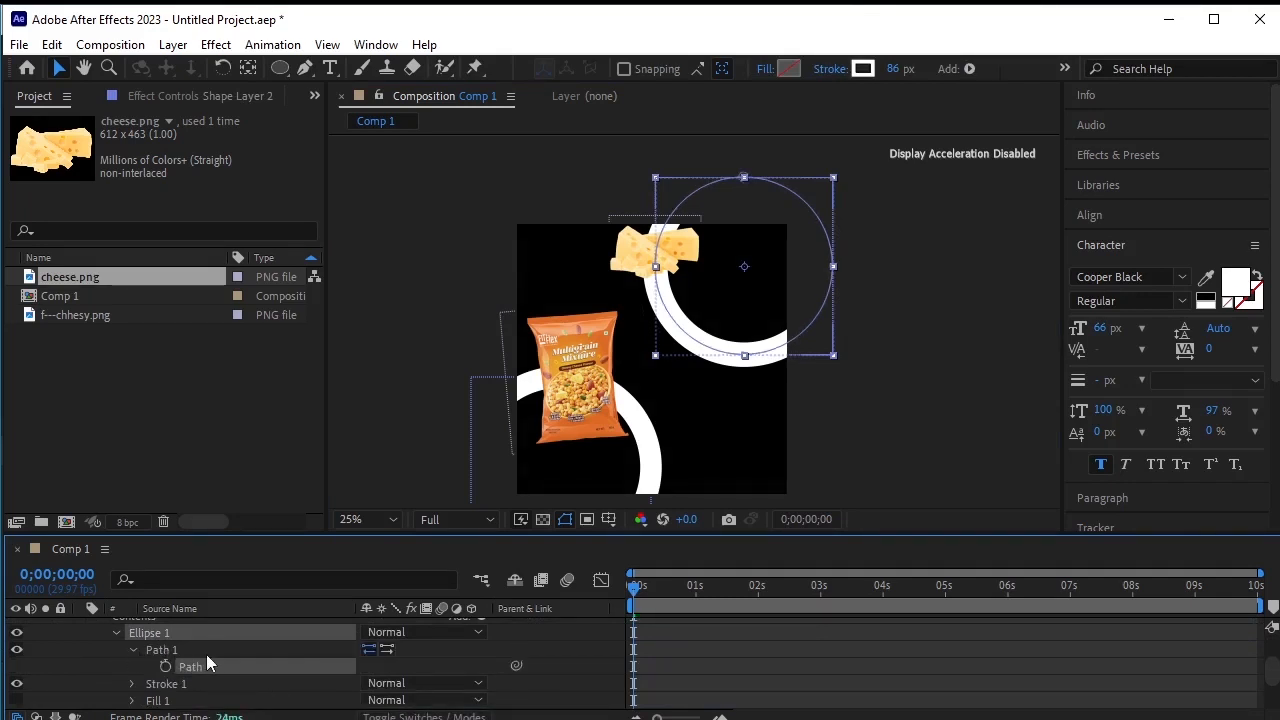
pyautogui.click(213, 664)
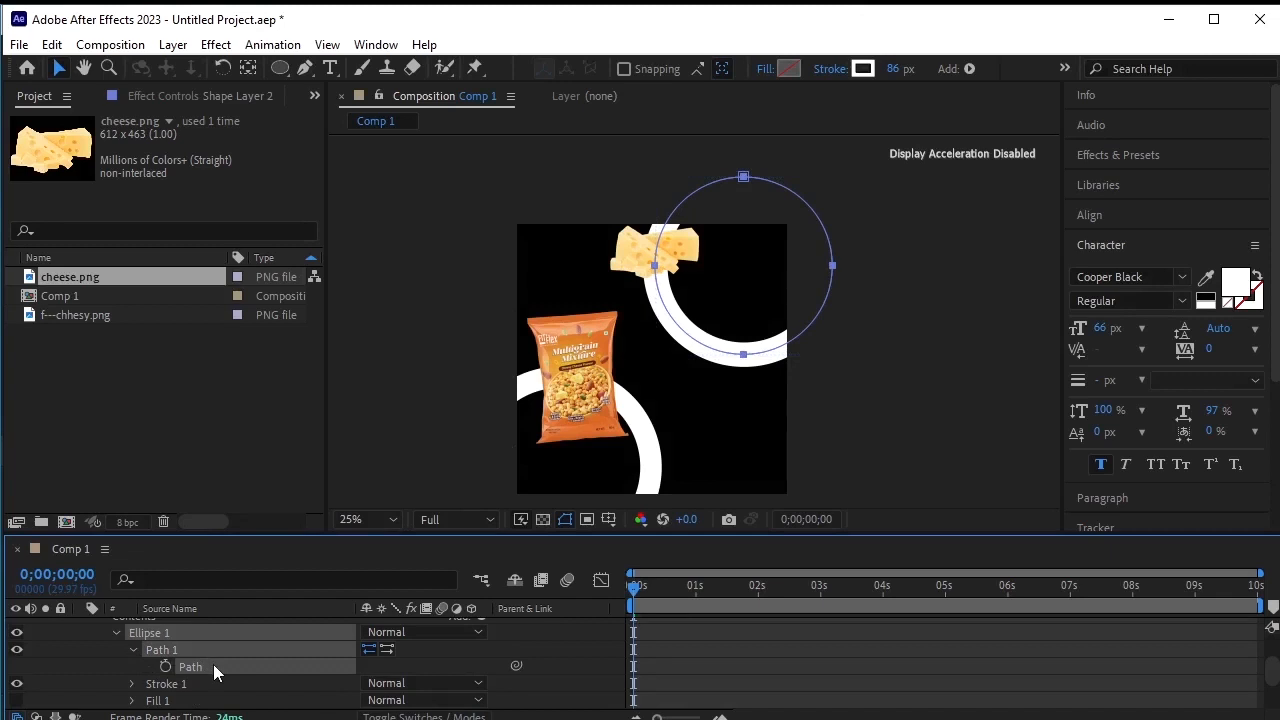
pyautogui.scroll(3, 209, 669)
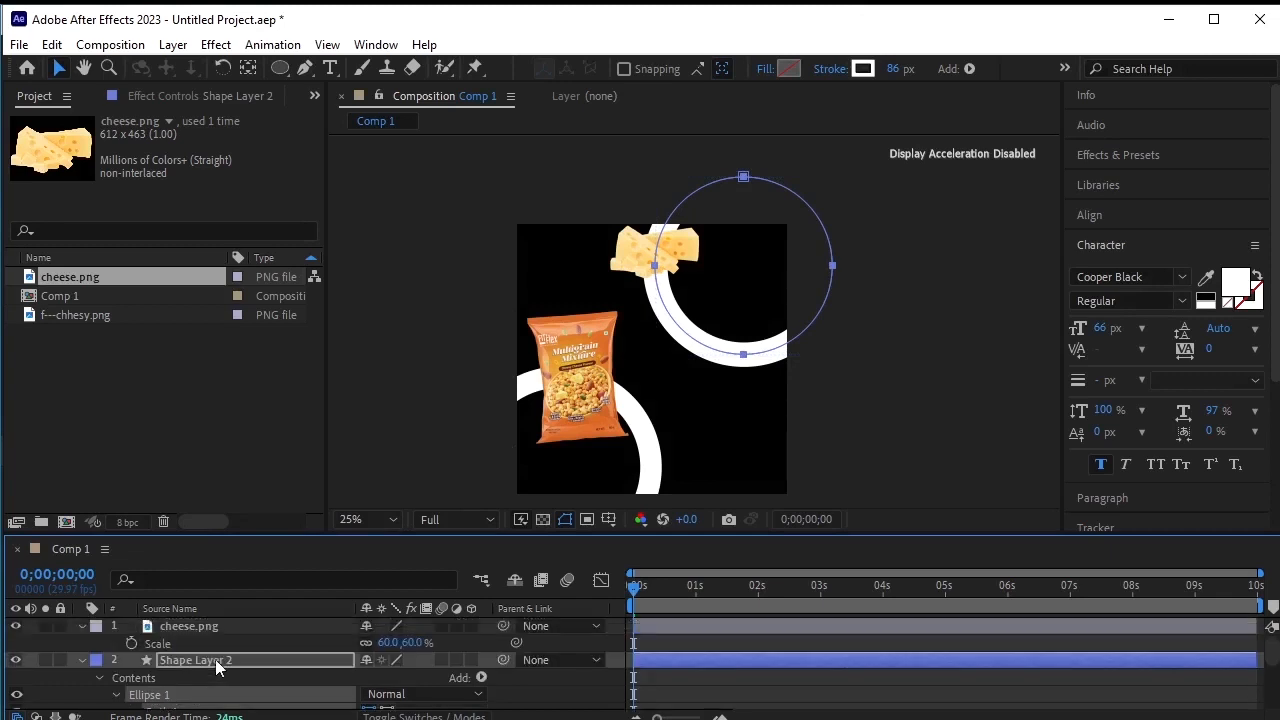
pyautogui.click(195, 626)
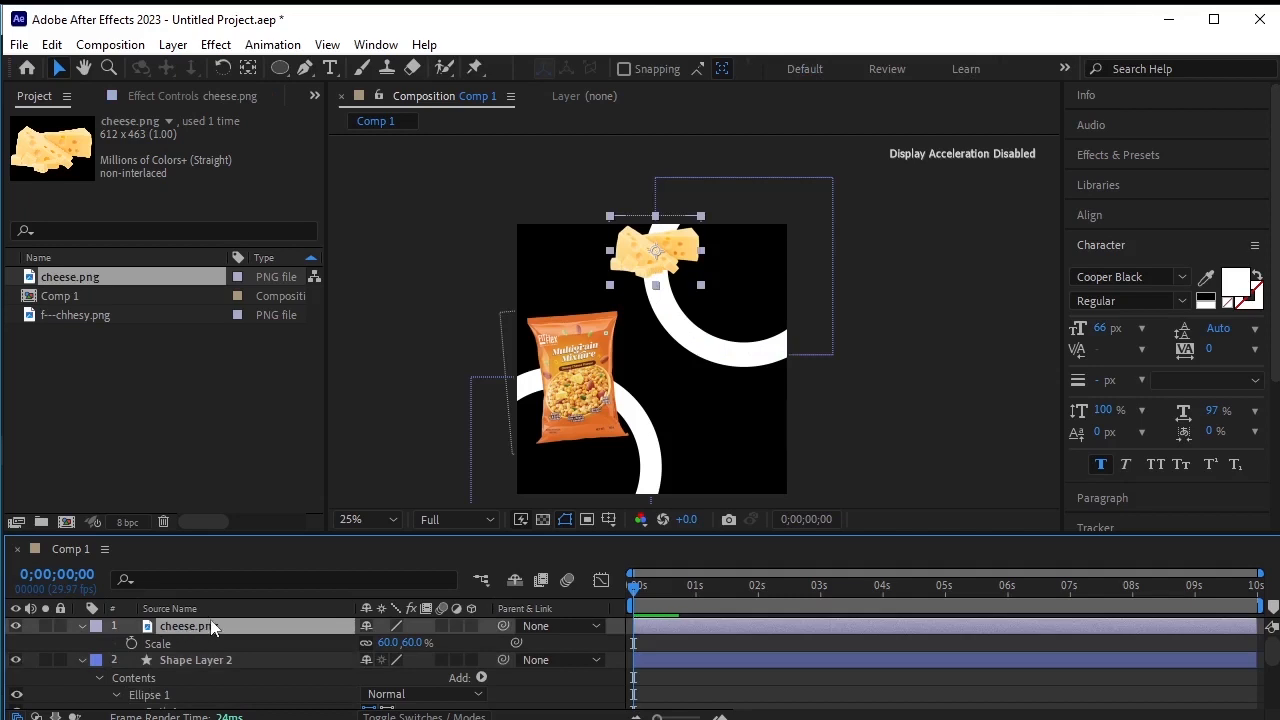
pyautogui.press('p')
pyautogui.click(132, 643)
pyautogui.hotkey('ctrl', 'v')
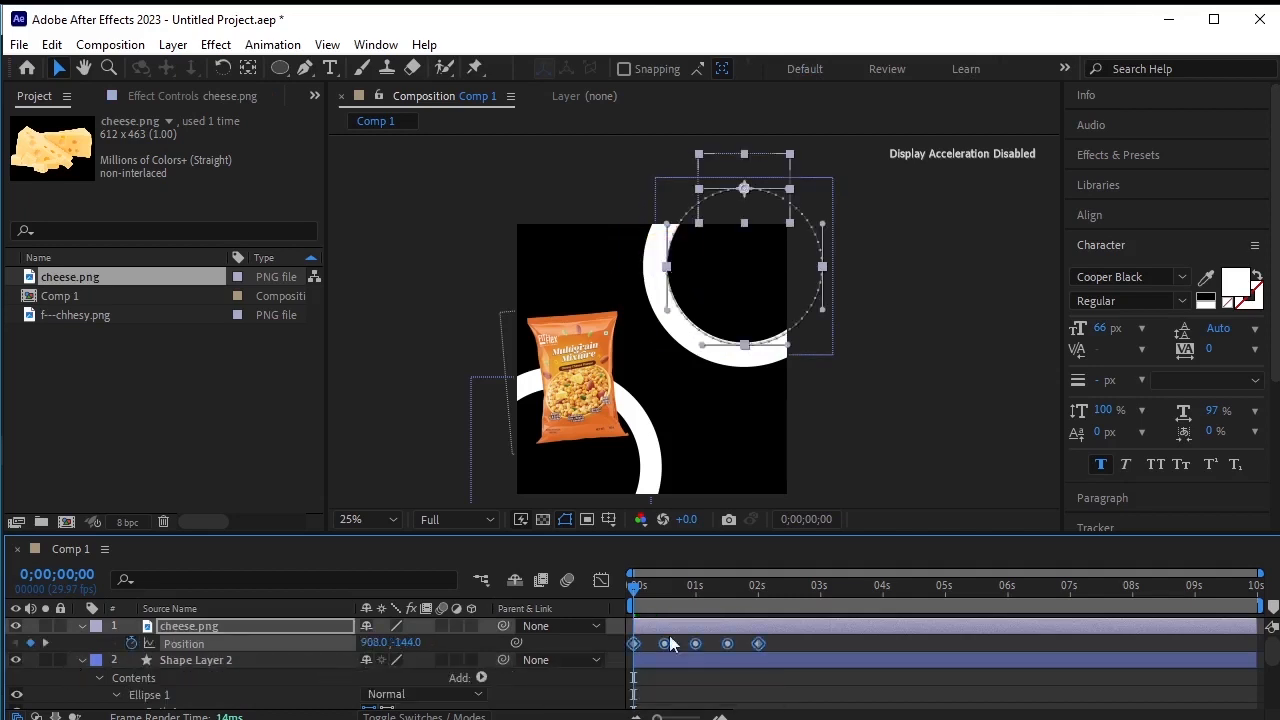
pyautogui.moveTo(632, 581); pyautogui.dragTo(670, 603)
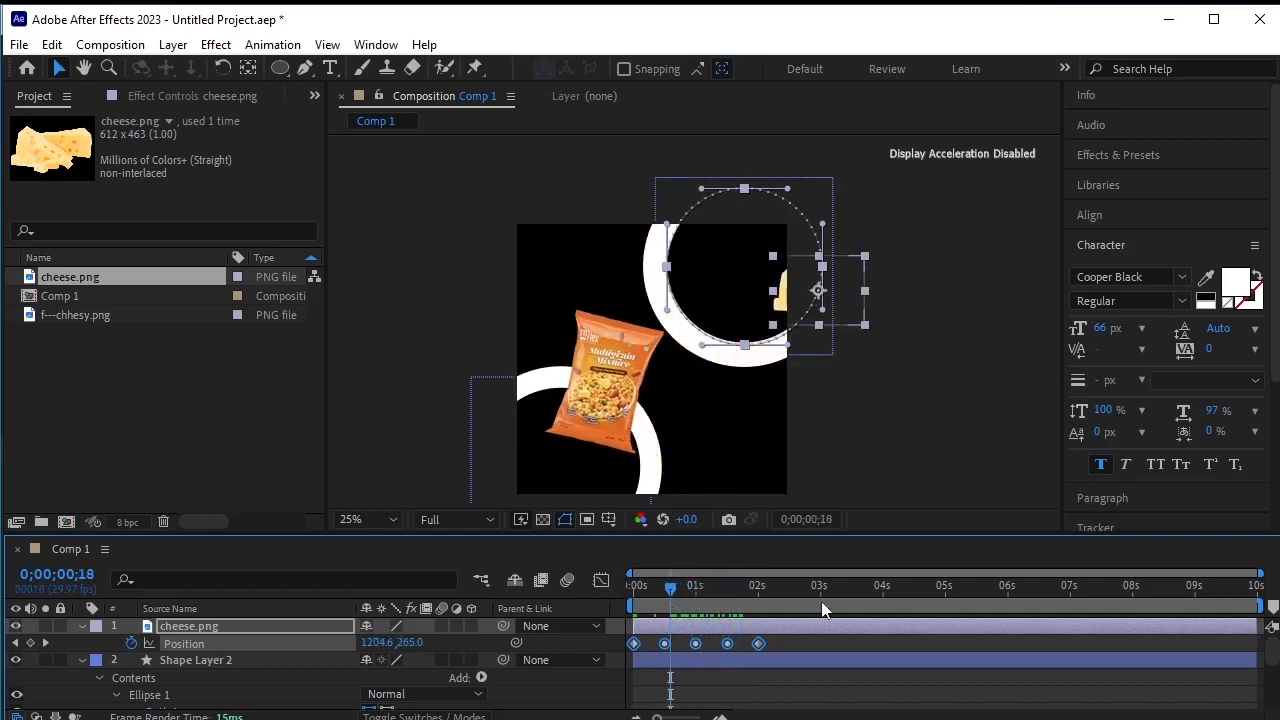
# Time-reverse the cheese layer's Position keyframes and preview the animation from the start
pyautogui.rightClick(758, 643)
pyautogui.moveTo(840, 703)
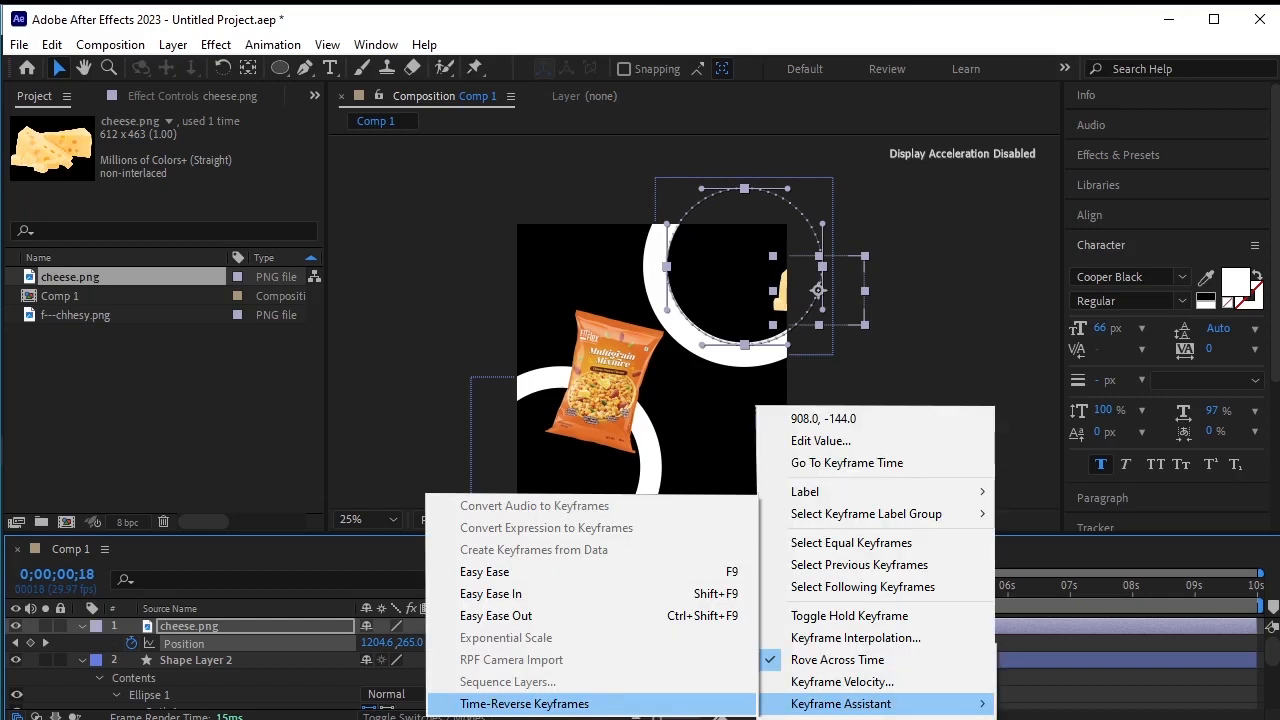
pyautogui.click(600, 703)
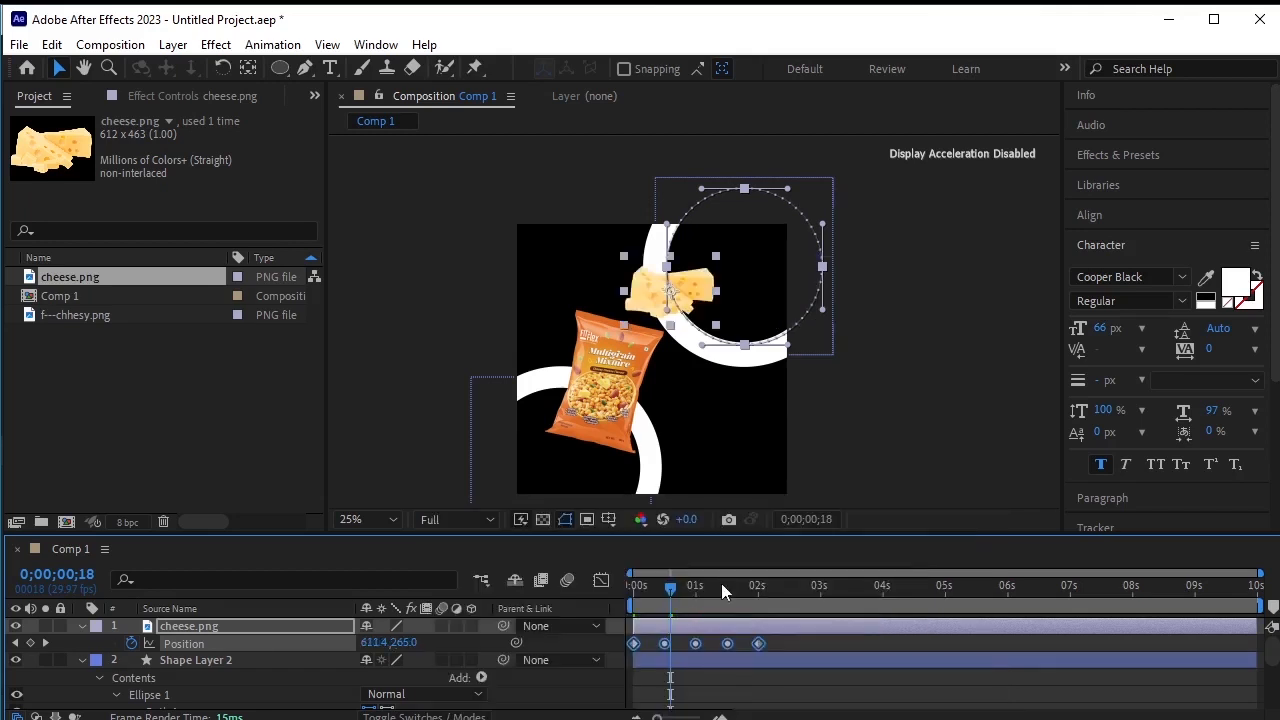
pyautogui.moveTo(663, 578); pyautogui.dragTo(632, 598)
pyautogui.hotkey('ctrl', 'Down')
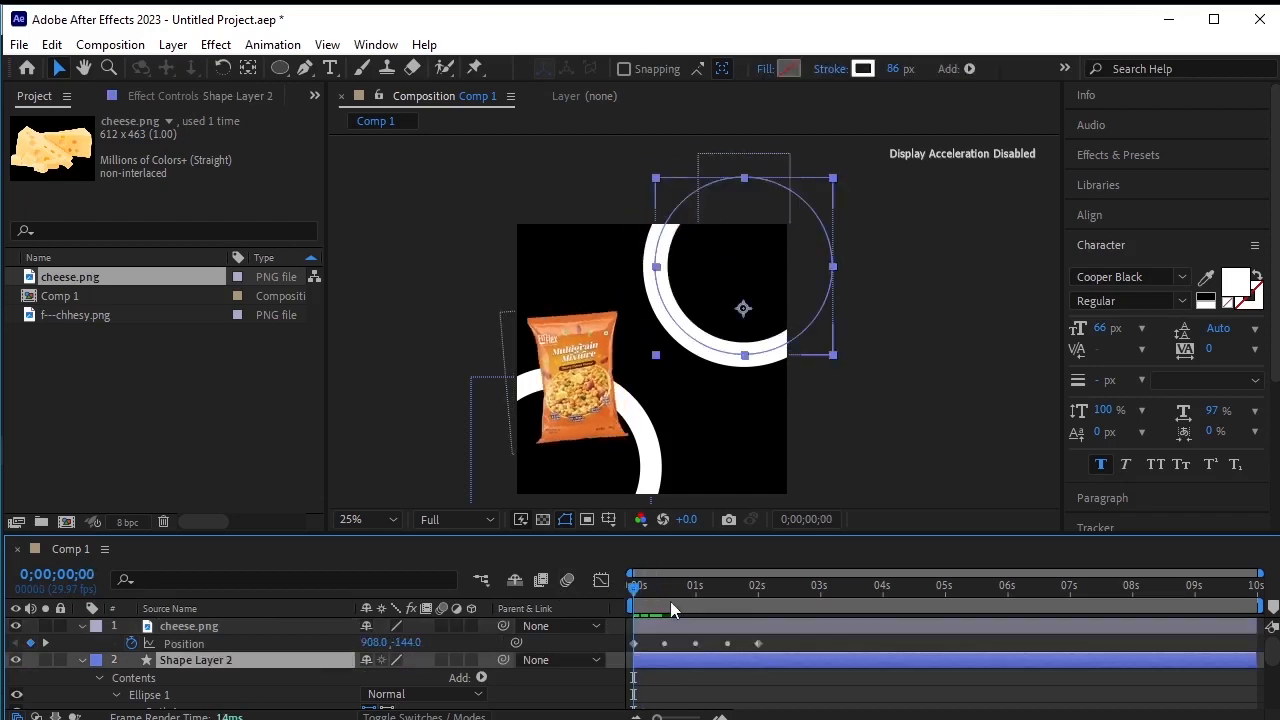
pyautogui.press('space')
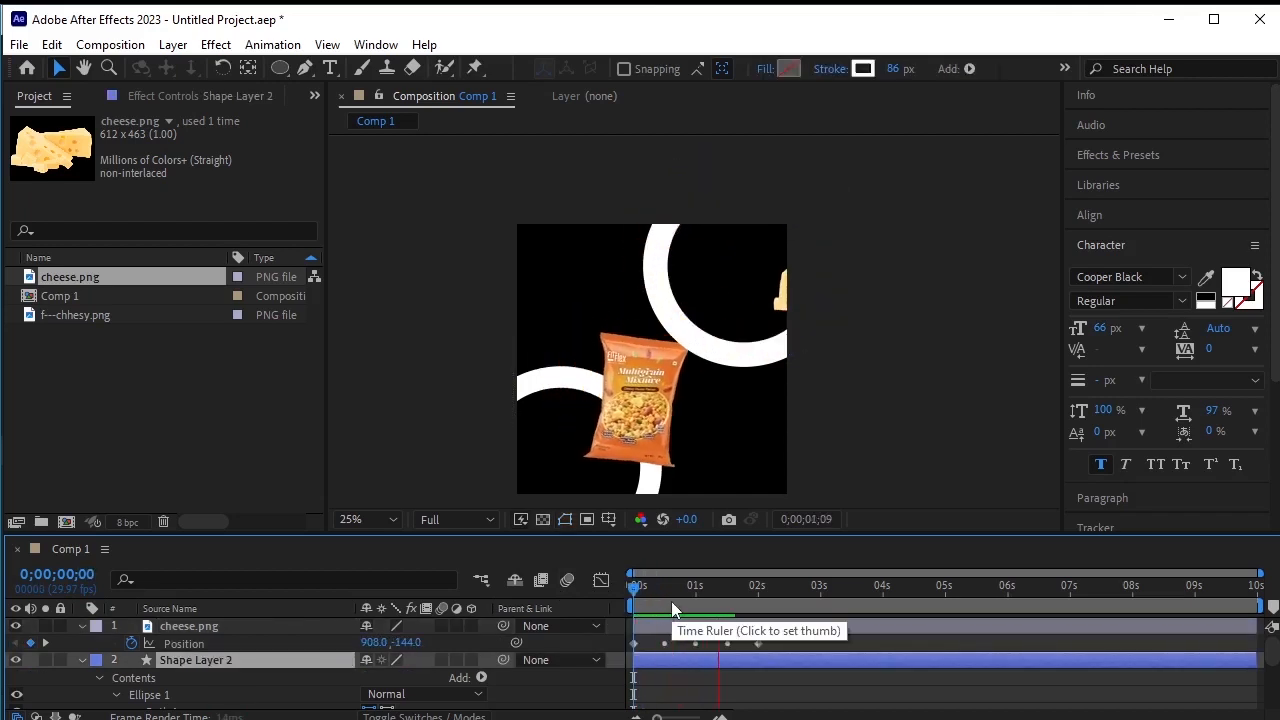
pyautogui.moveTo(806, 585)
pyautogui.mouseDown()
pyautogui.moveTo(817, 582)
pyautogui.moveTo(637, 611)
pyautogui.moveTo(608, 603)
pyautogui.mouseUp()
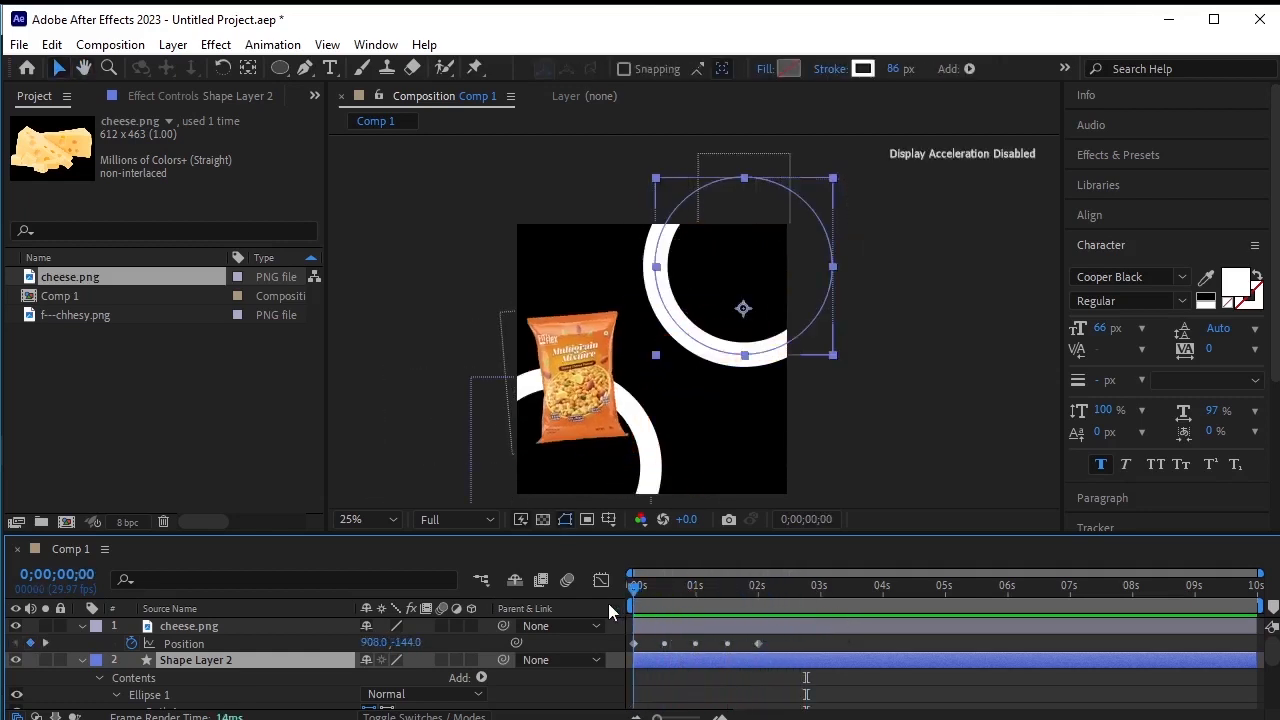
pyautogui.press('space')
pyautogui.press('space')
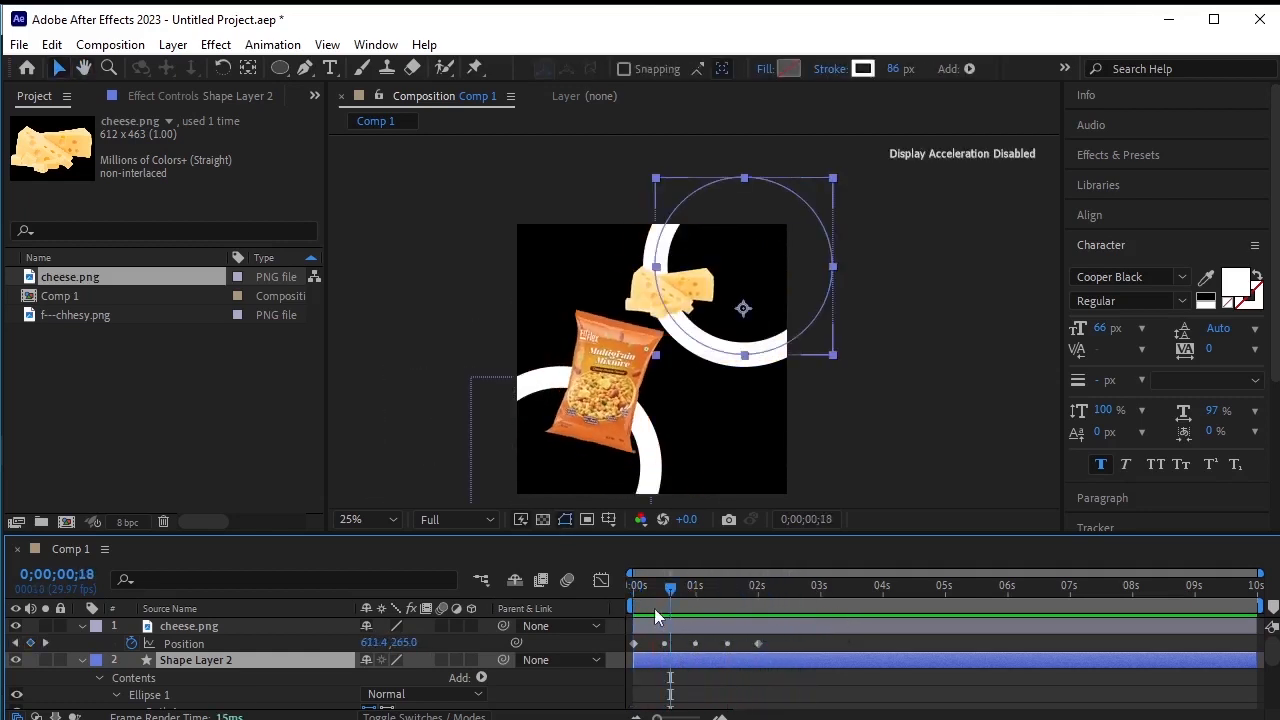
pyautogui.moveTo(669, 586); pyautogui.dragTo(629, 604)
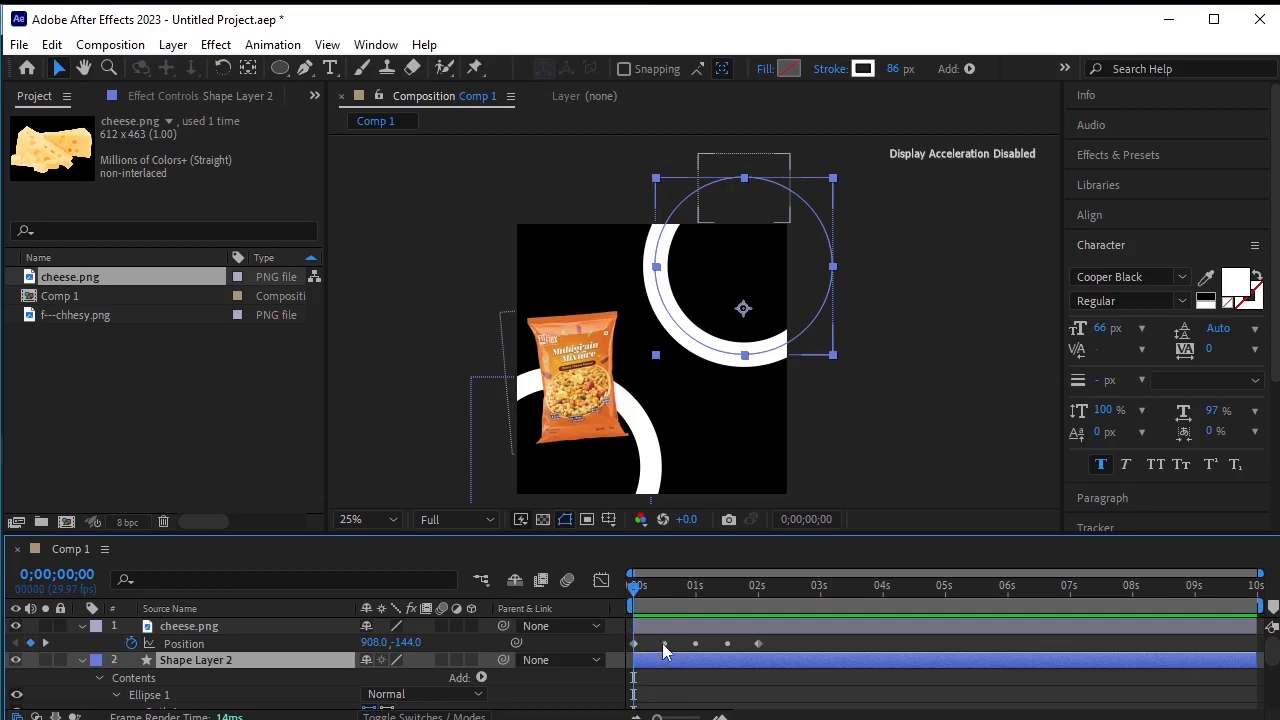
# Delete the cheese layer's first Position keyframe, shift the remaining four to the start of the timeline, and preview the motion
pyautogui.click(635, 645)
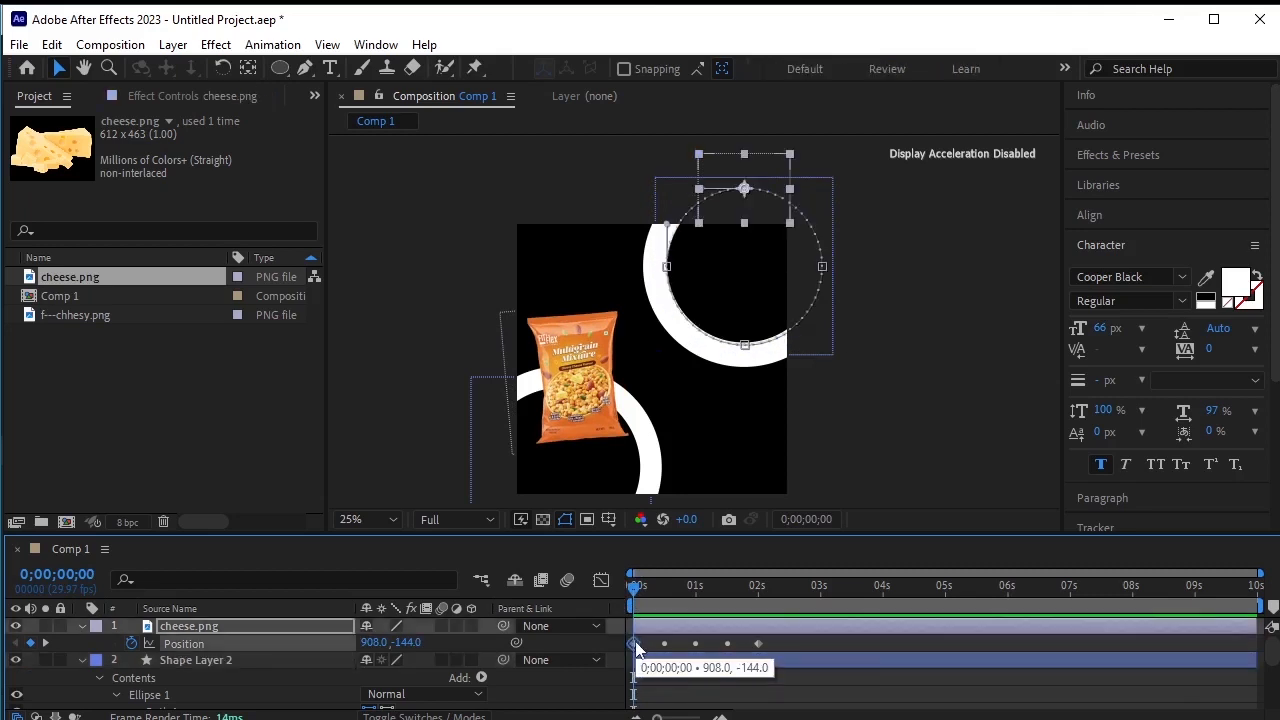
pyautogui.moveTo(637, 648); pyautogui.dragTo(661, 625)
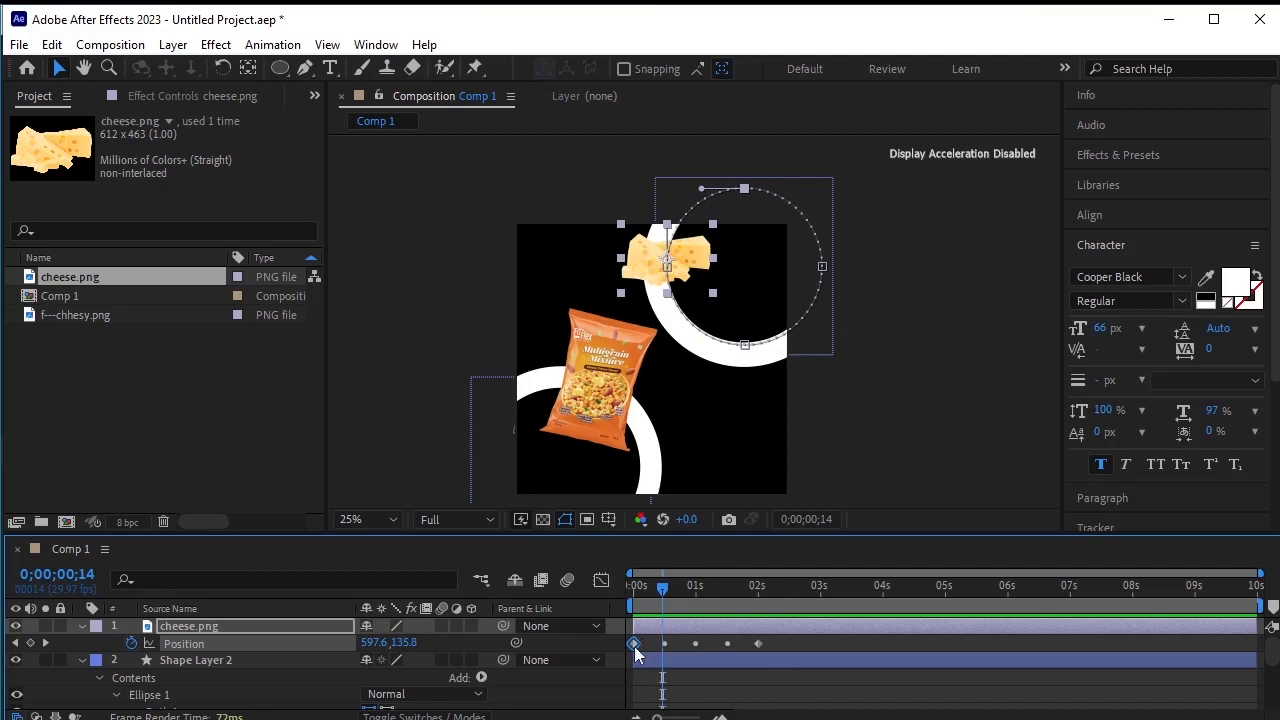
pyautogui.press('Delete')
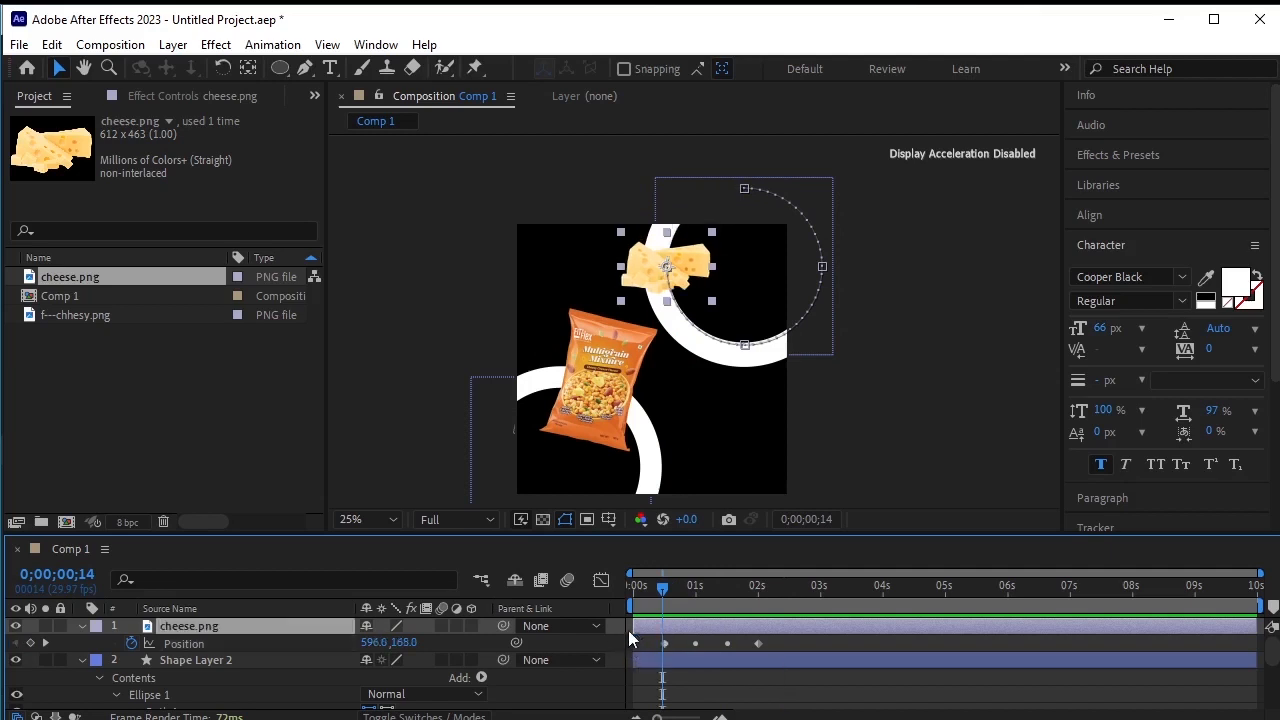
pyautogui.moveTo(640, 637); pyautogui.dragTo(731, 649)
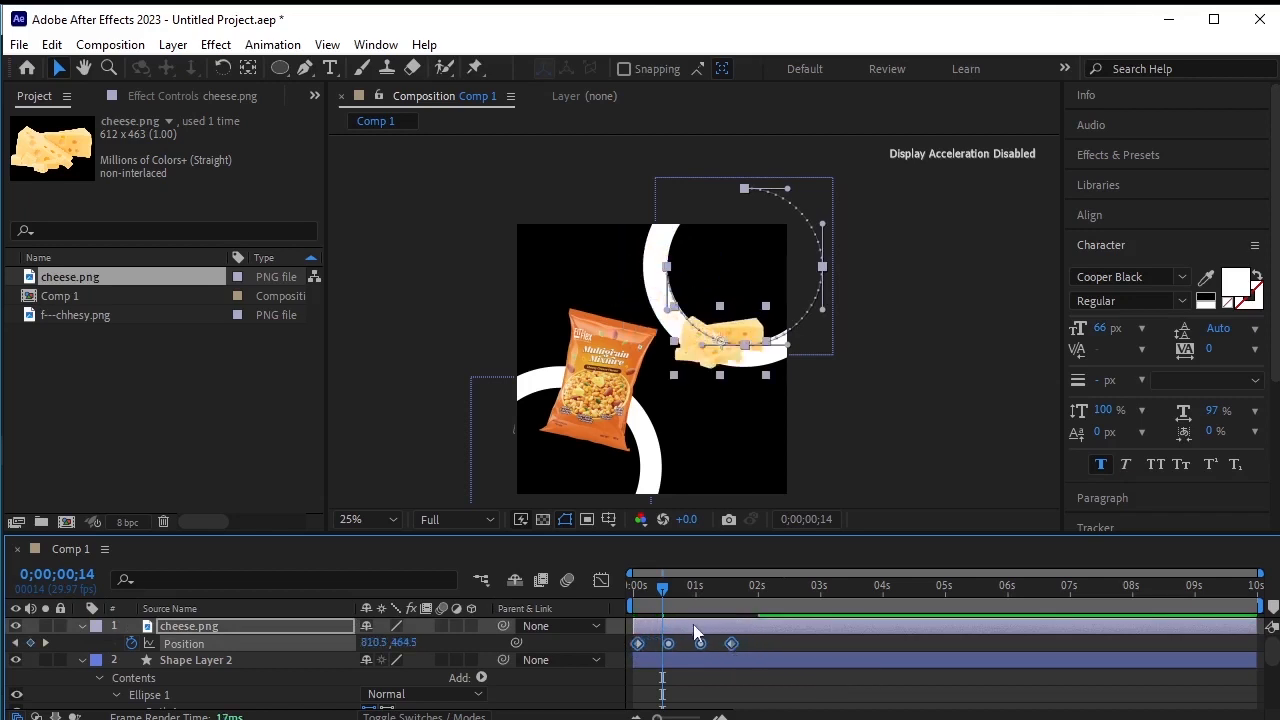
pyautogui.moveTo(659, 593); pyautogui.dragTo(540, 593)
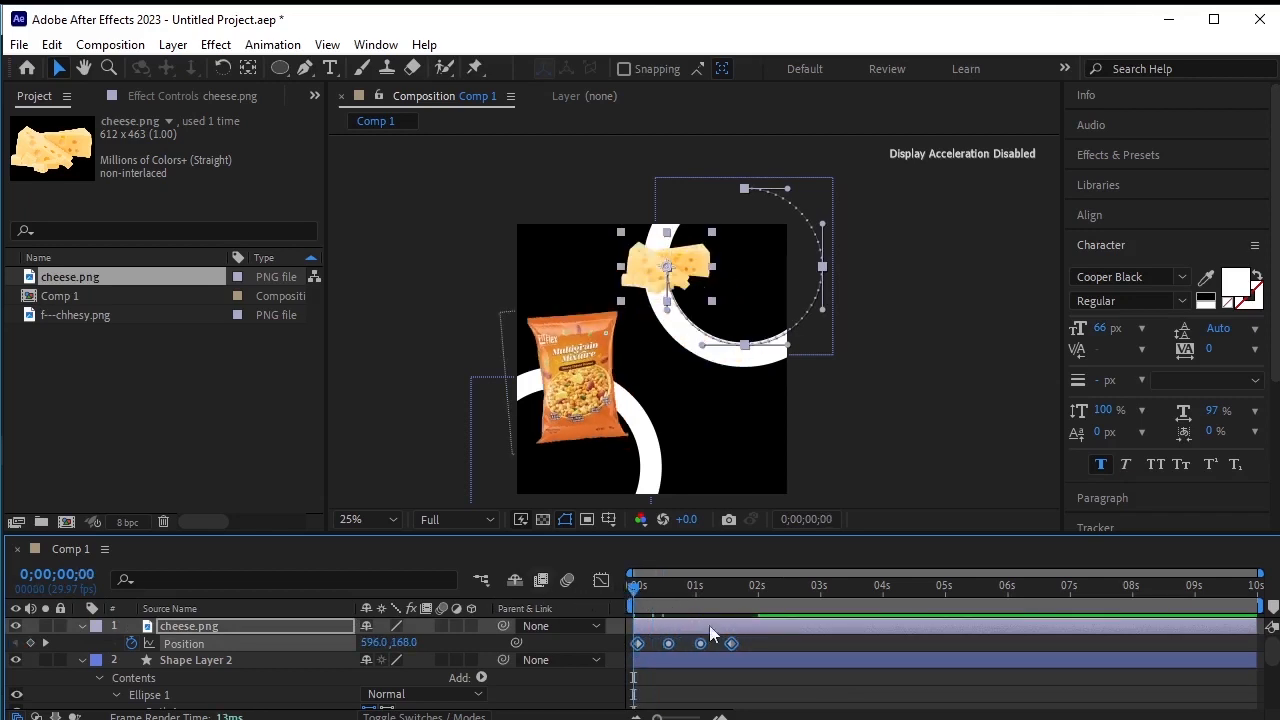
pyautogui.press('space')
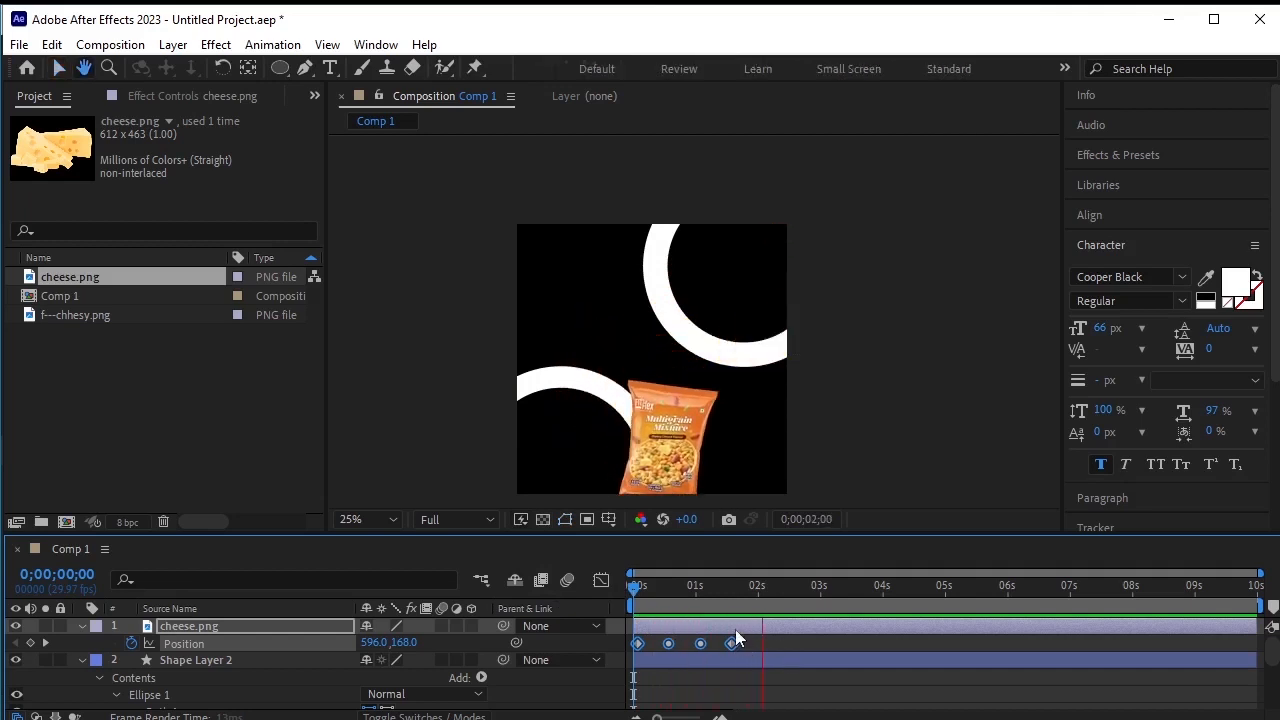
pyautogui.press('space')
pyautogui.moveTo(759, 587); pyautogui.dragTo(580, 605)
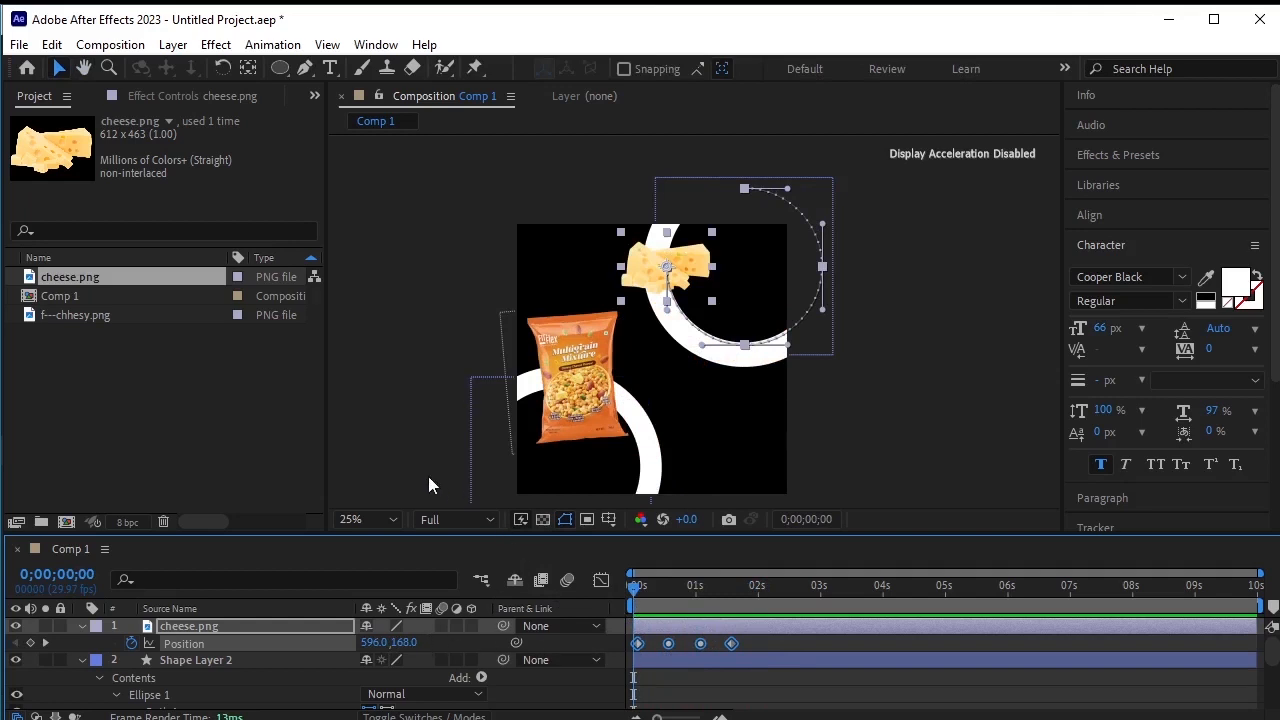
# Start the cheese layer at position 596, 118 at 0 seconds and delay its other three Position keyframes to end at about 2 seconds
pyautogui.click(429, 478)
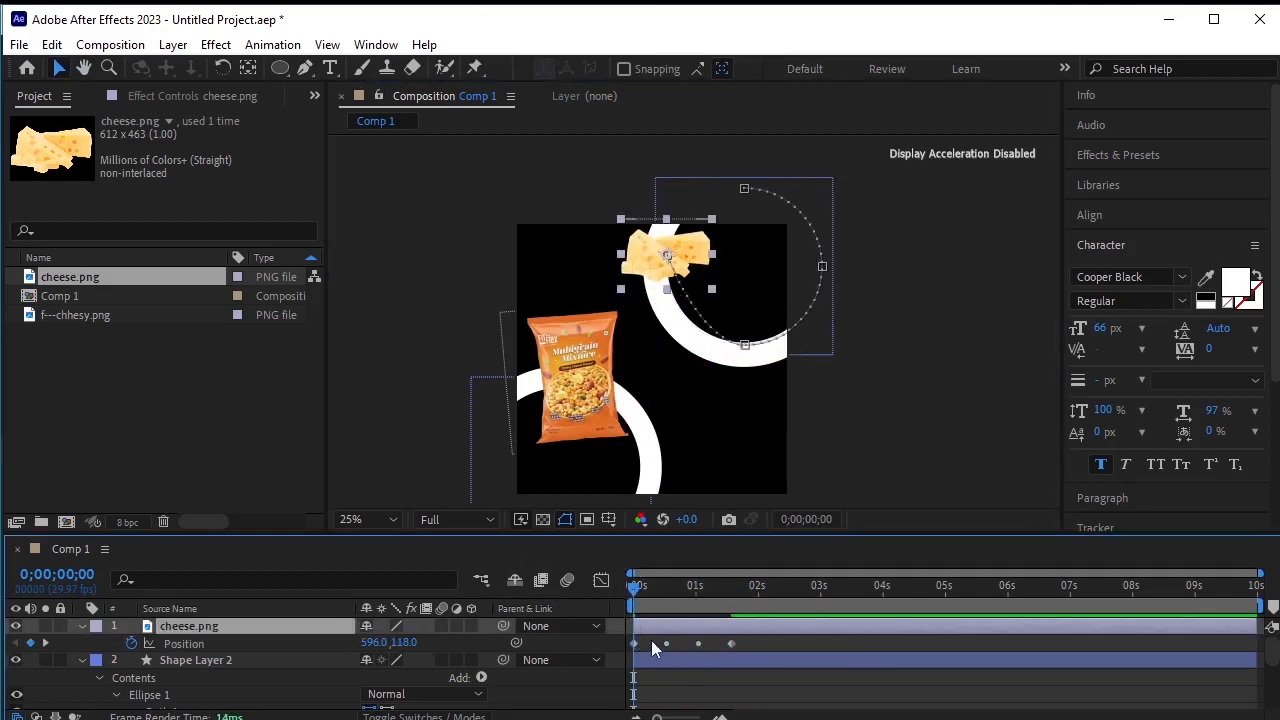
pyautogui.moveTo(651, 640); pyautogui.dragTo(692, 647)
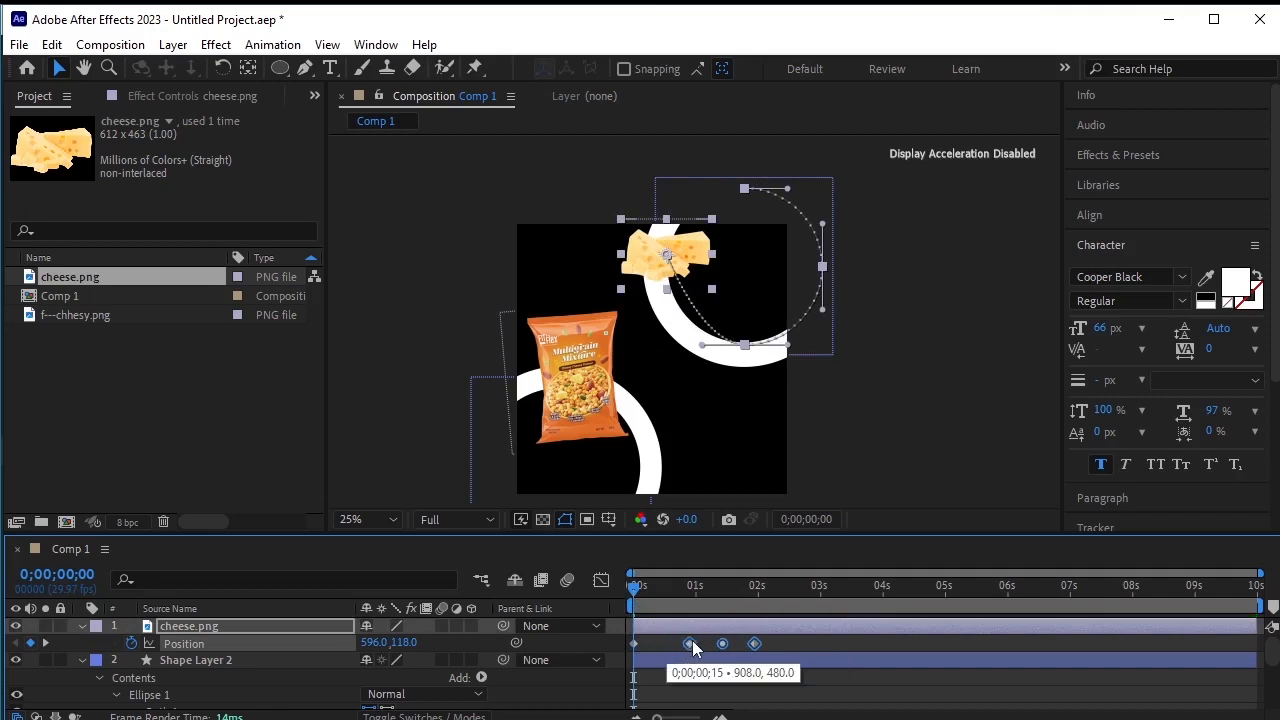
pyautogui.moveTo(693, 641); pyautogui.dragTo(694, 641)
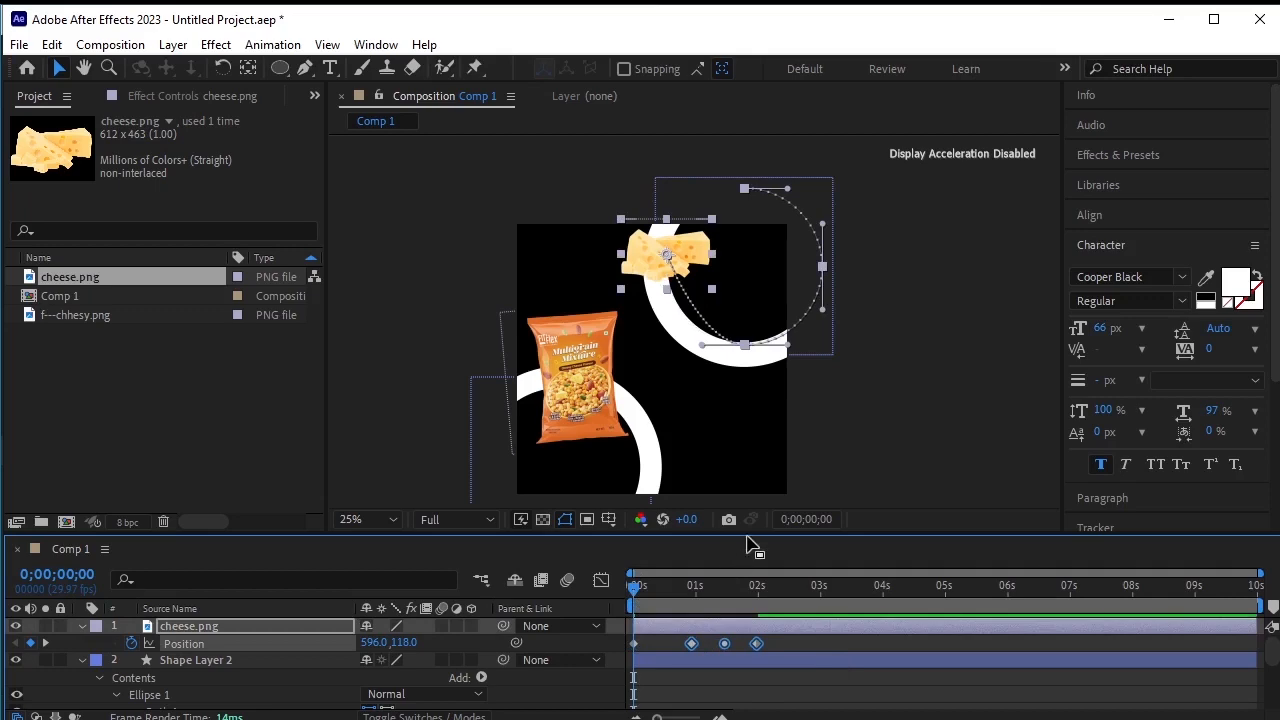
# Retime the cheese layer's last three Position keyframes to span 0;00;01;29 to 0;00;02;18, aligned with the packet layer's keyframes, and preview the result
pyautogui.moveTo(753, 535); pyautogui.dragTo(755, 386)
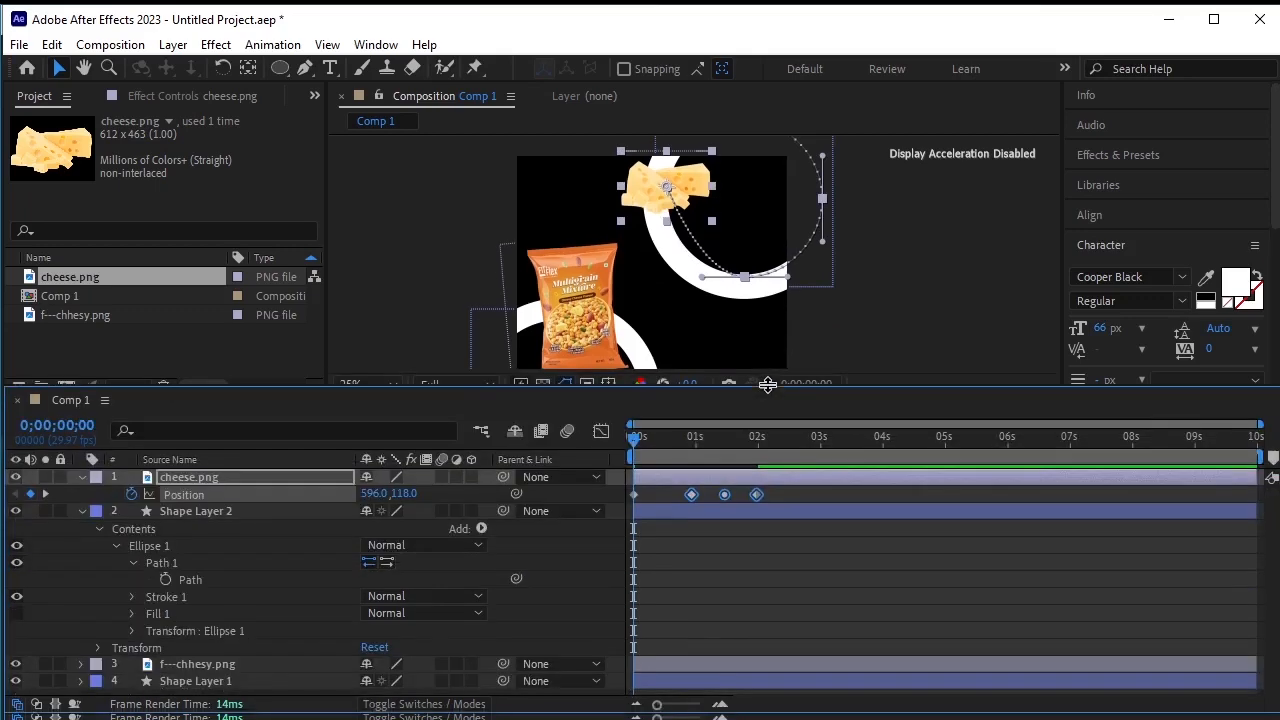
pyautogui.click(222, 668)
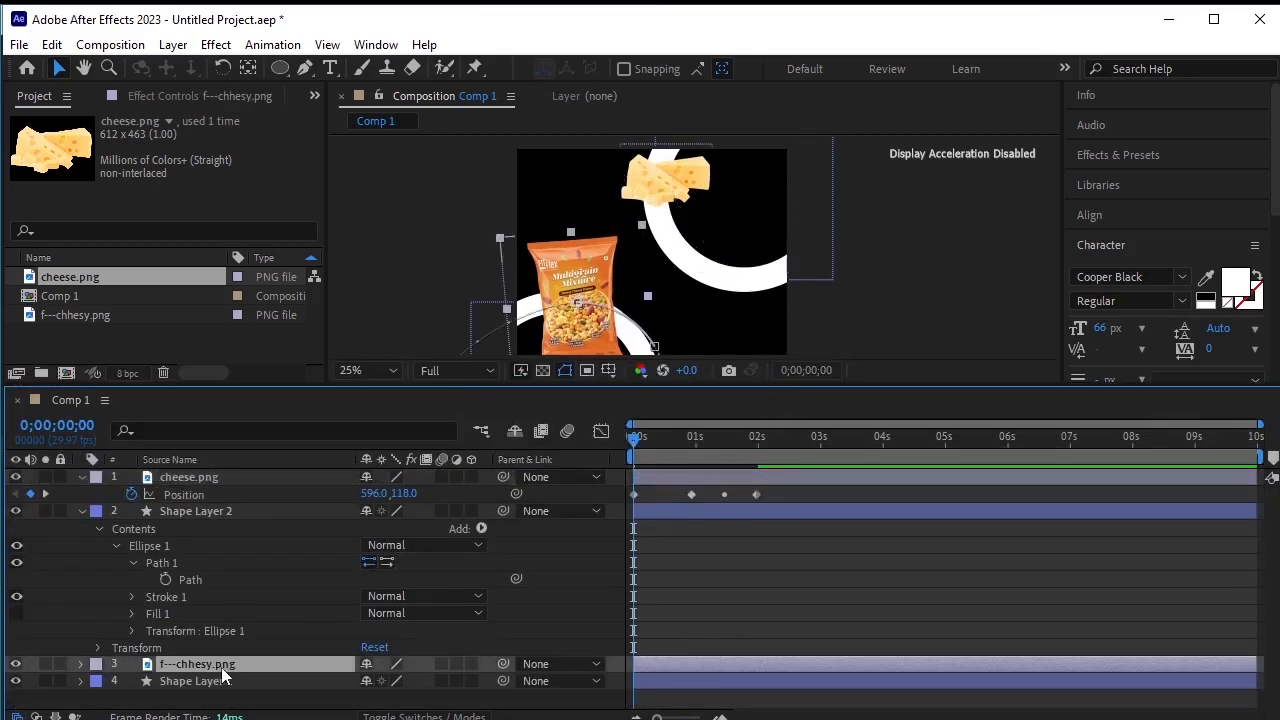
pyautogui.press('u')
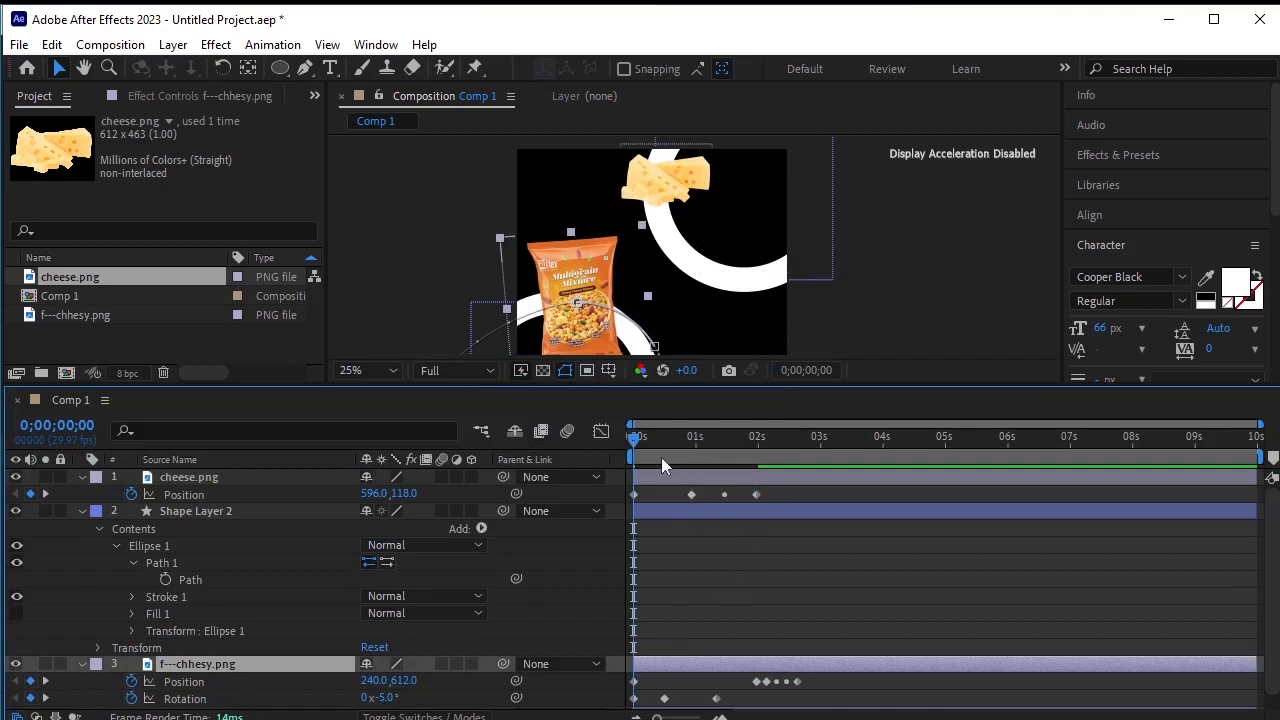
pyautogui.moveTo(630, 438); pyautogui.dragTo(755, 507)
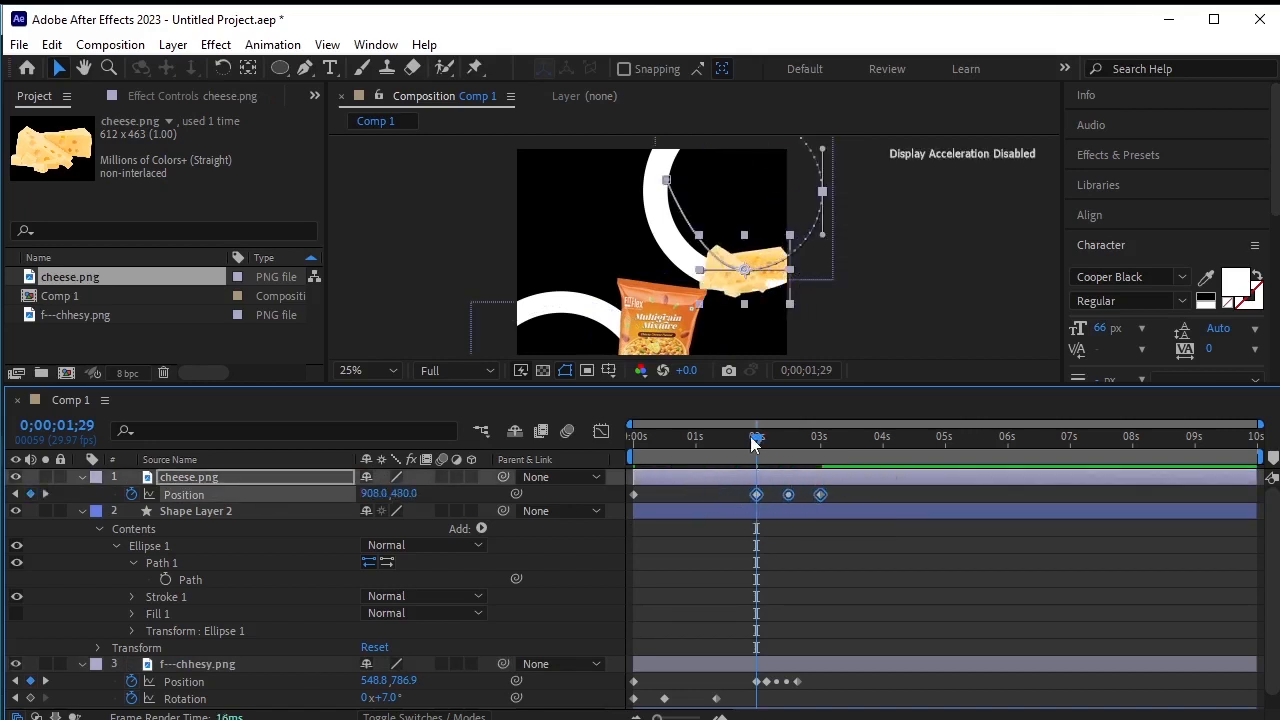
pyautogui.moveTo(756, 440); pyautogui.dragTo(796, 501)
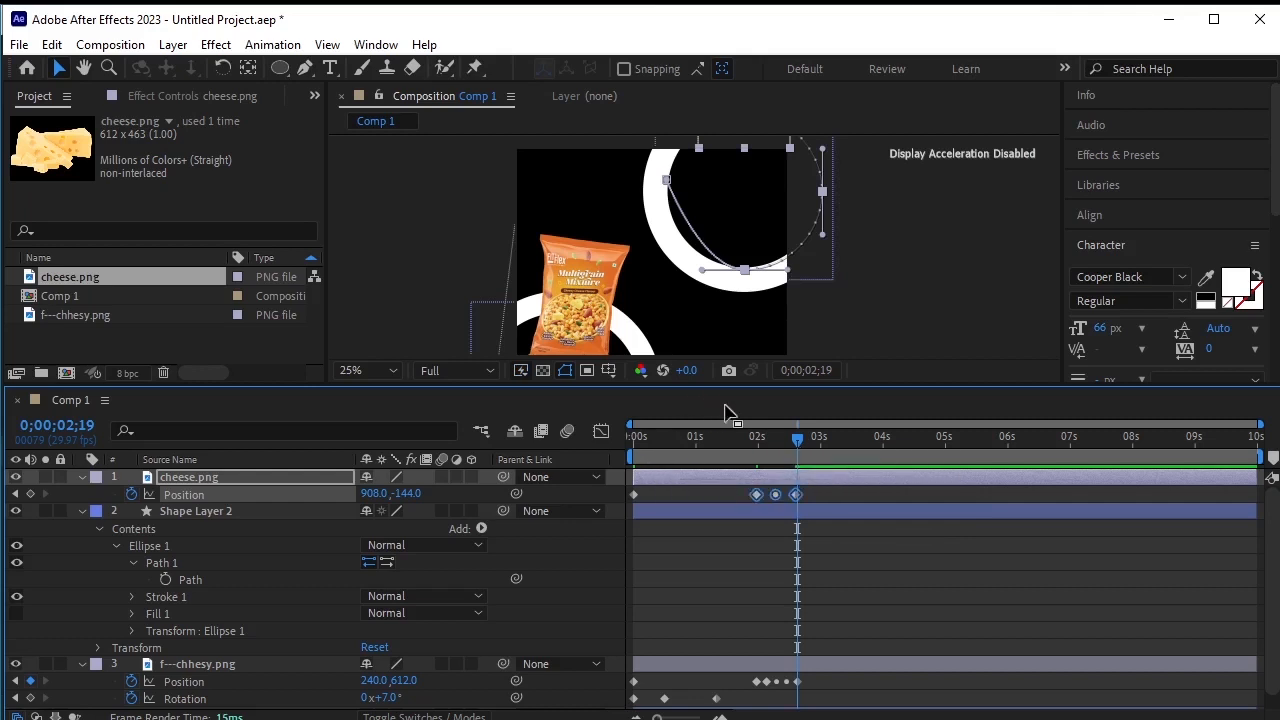
pyautogui.moveTo(727, 441); pyautogui.dragTo(566, 430)
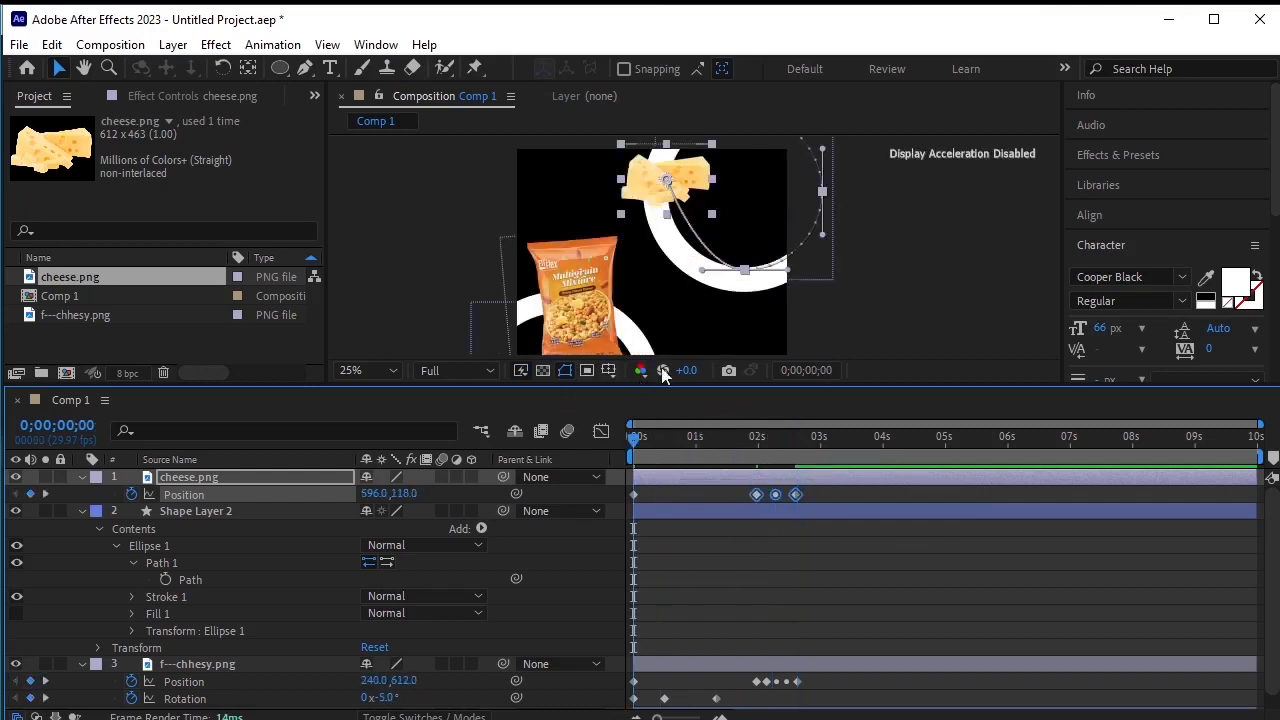
pyautogui.moveTo(693, 281); pyautogui.dragTo(670, 326)
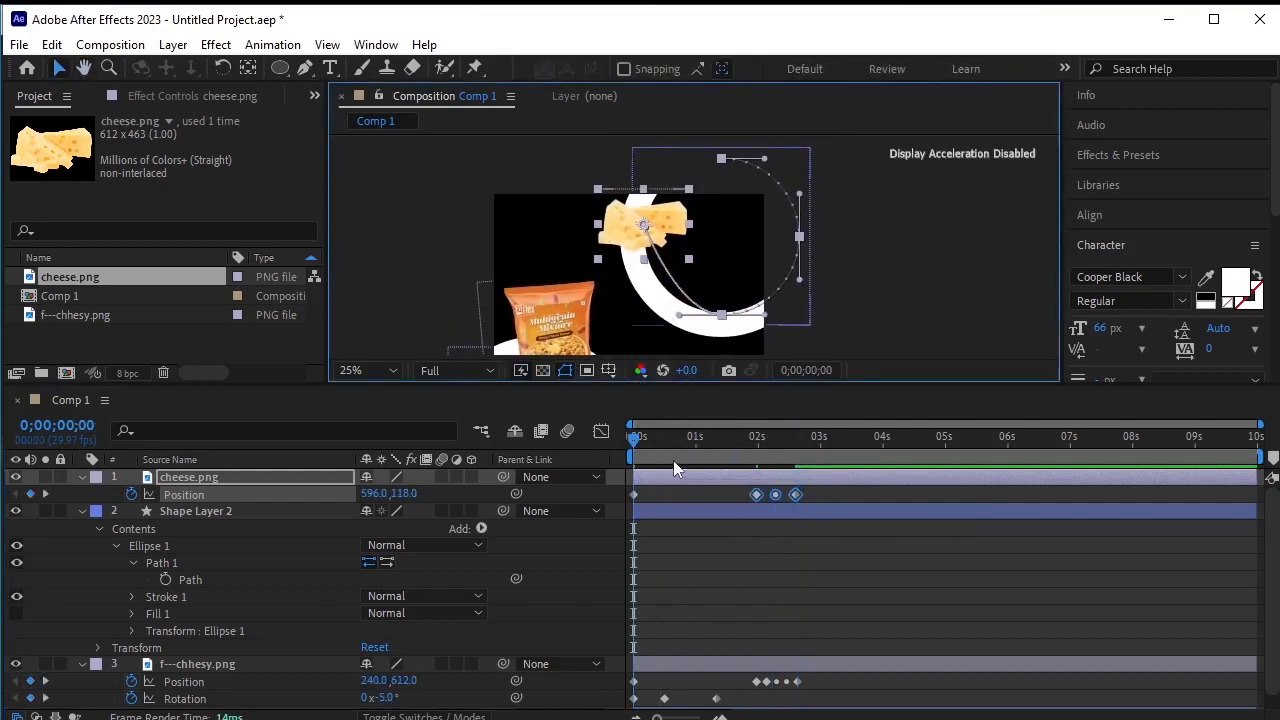
pyautogui.press('space')
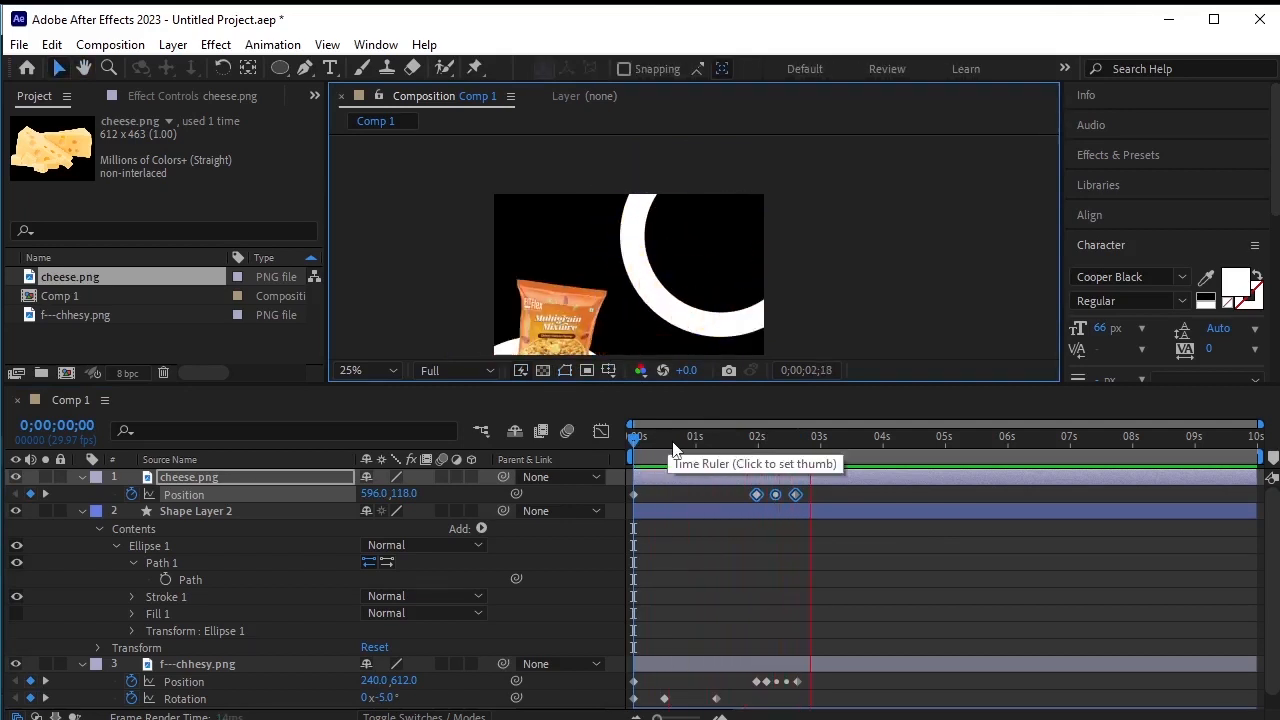
pyautogui.press('space')
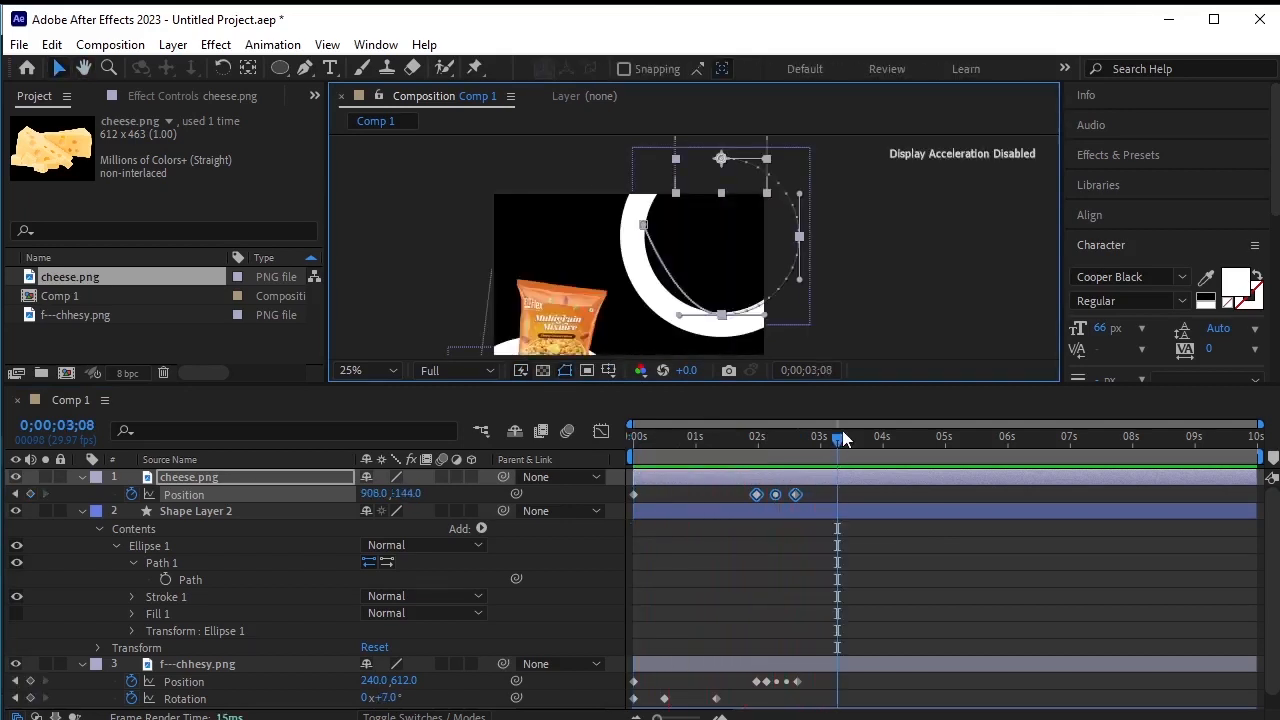
# Move the cheese layer's last three Position keyframes outward together, placing the one at 0;00;02;08 at 1319.0, 189.8
pyautogui.click(13, 497)
pyautogui.click(13, 495)
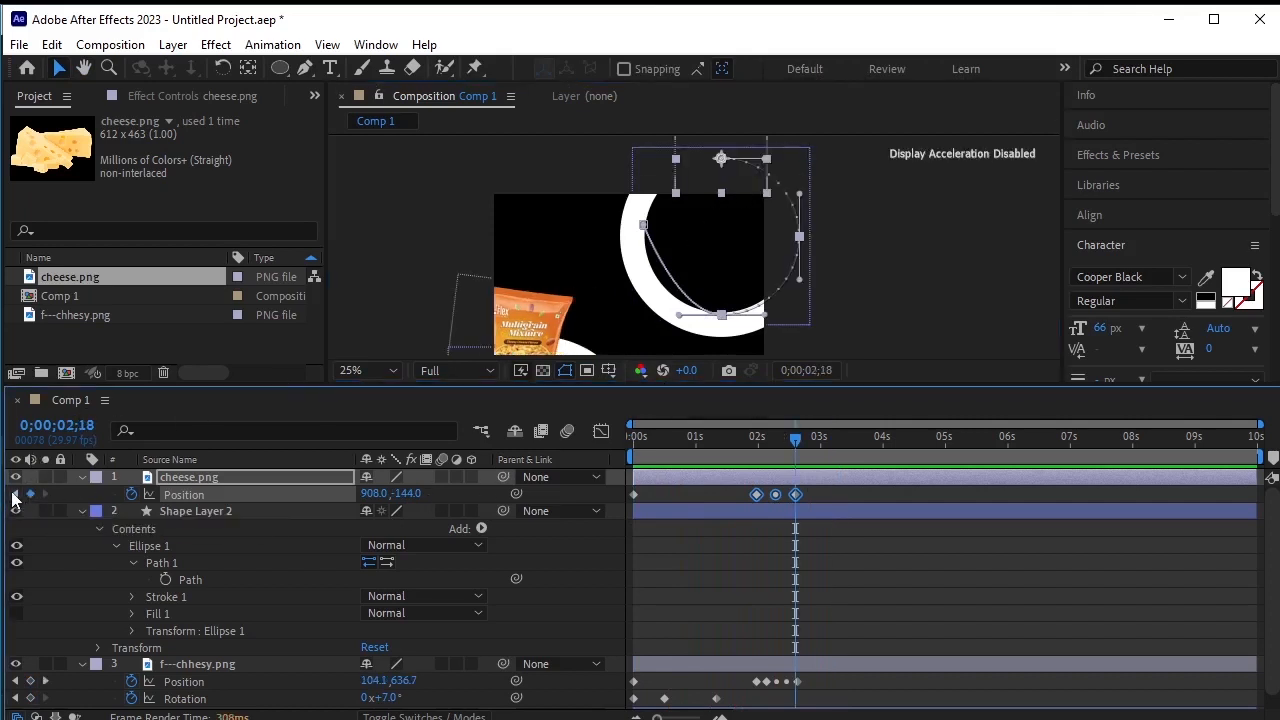
pyautogui.click(14, 495)
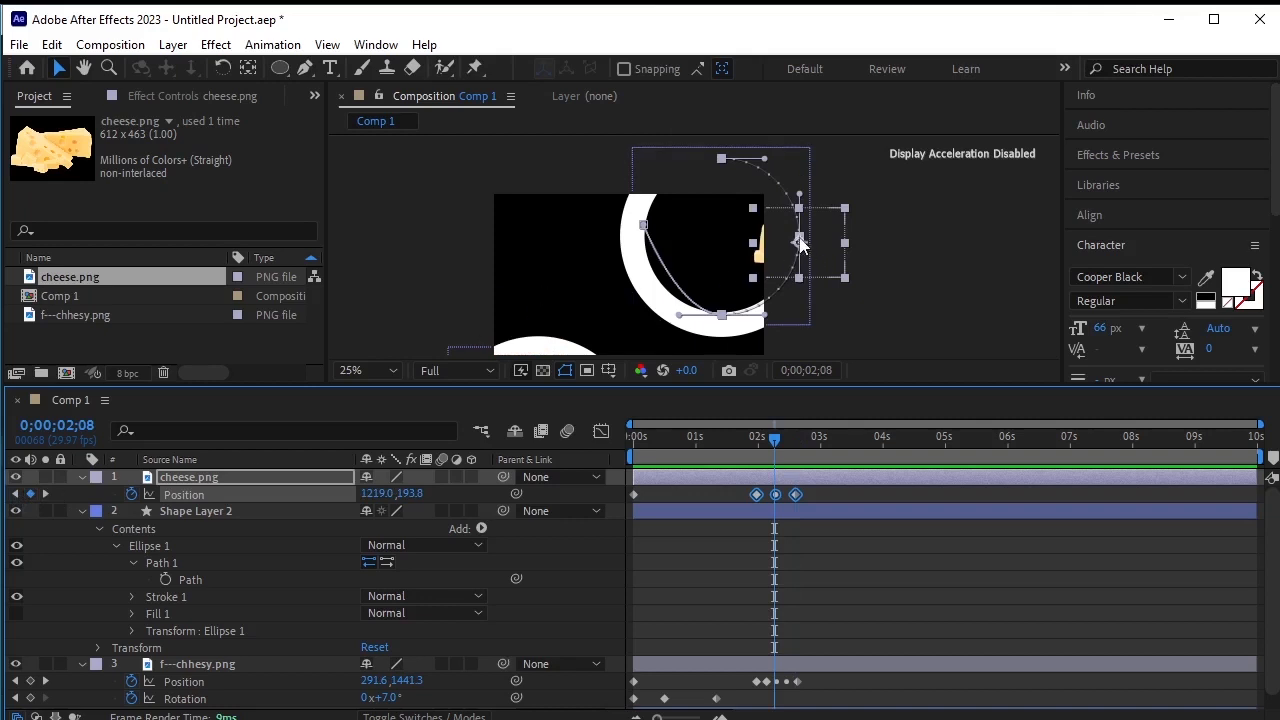
pyautogui.moveTo(800, 243); pyautogui.dragTo(824, 241)
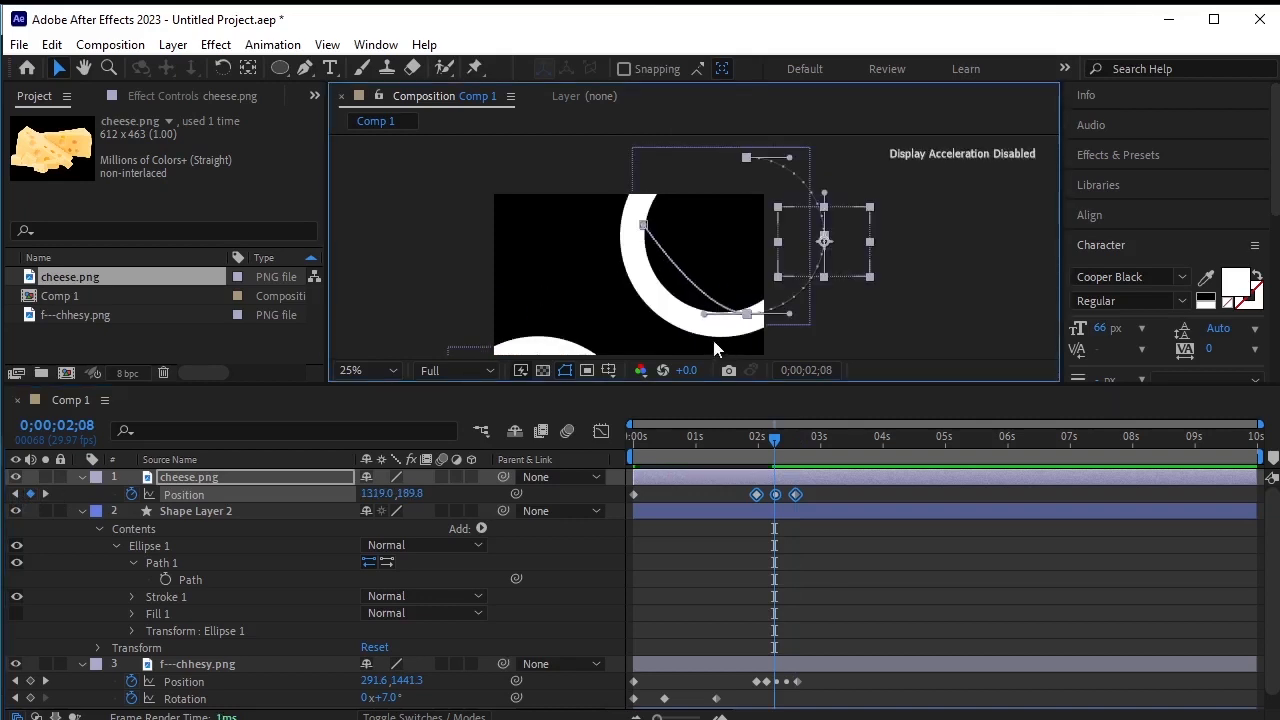
# Extend the incoming path handle of the cheese's 0;00;01;29 keyframe to curve its motion along the second circle, and preview the animation
pyautogui.moveTo(704, 315); pyautogui.dragTo(632, 325)
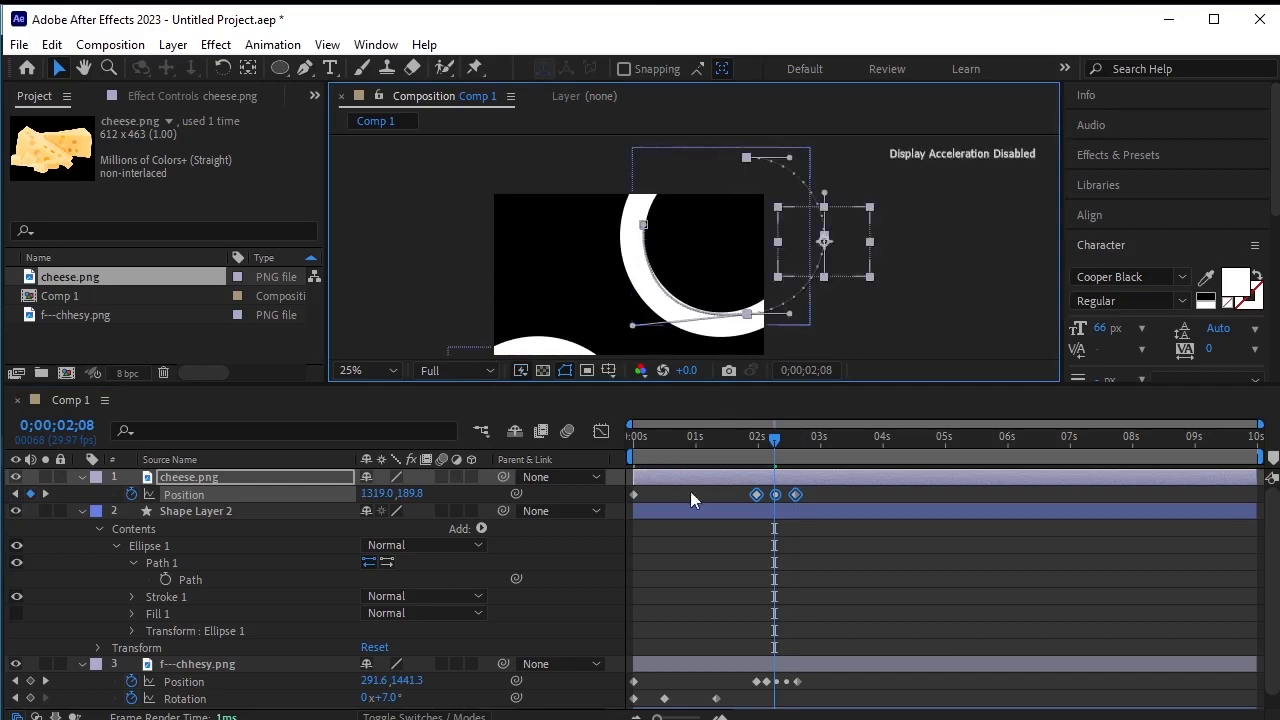
pyautogui.click(14, 496)
pyautogui.click(14, 495)
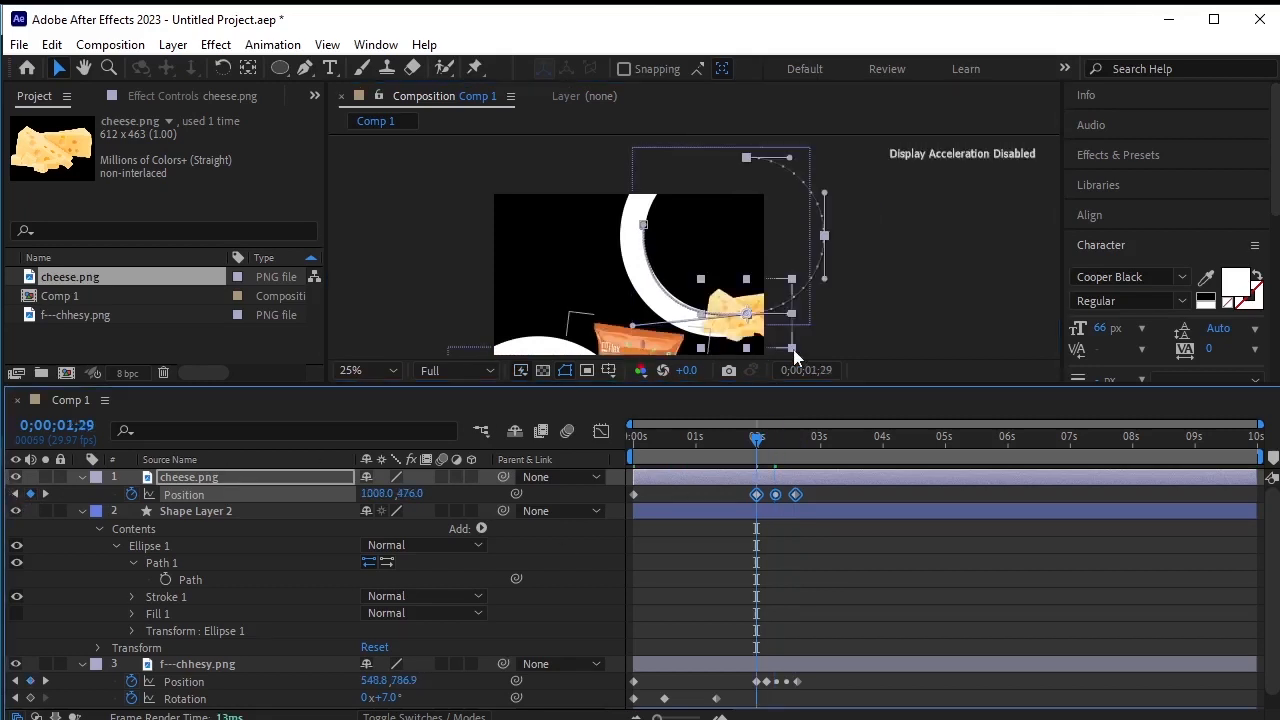
pyautogui.moveTo(760, 439); pyautogui.dragTo(207, 507)
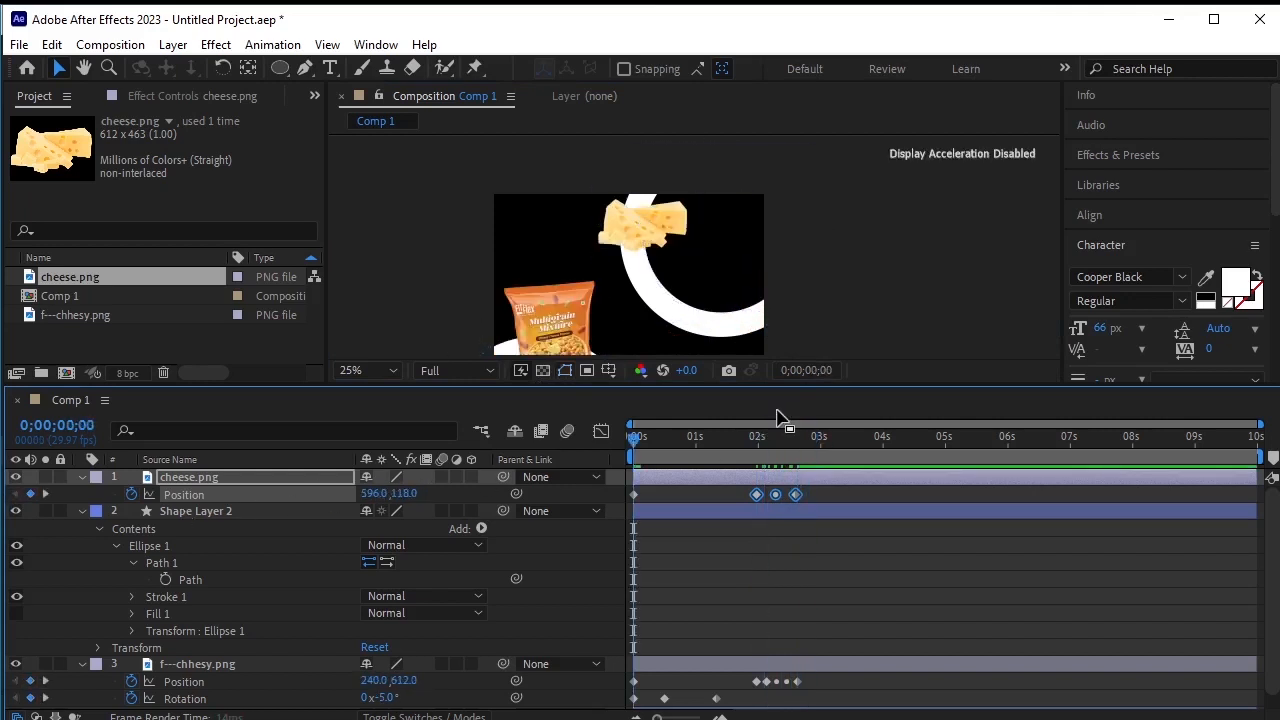
pyautogui.press('space')
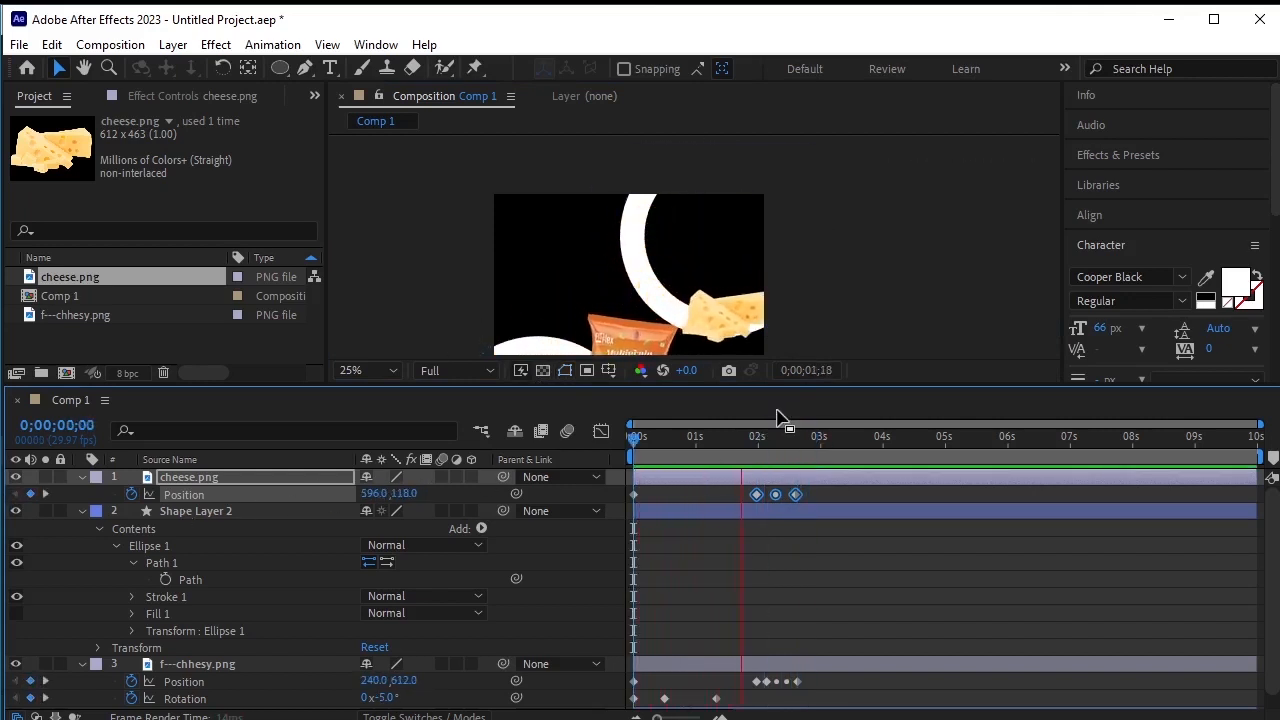
# Move the cheese layer's Position keyframe at 0;00;02;18 up to 1016.0, -216.0 and check the motion from the start
pyautogui.moveTo(840, 453); pyautogui.dragTo(793, 460)
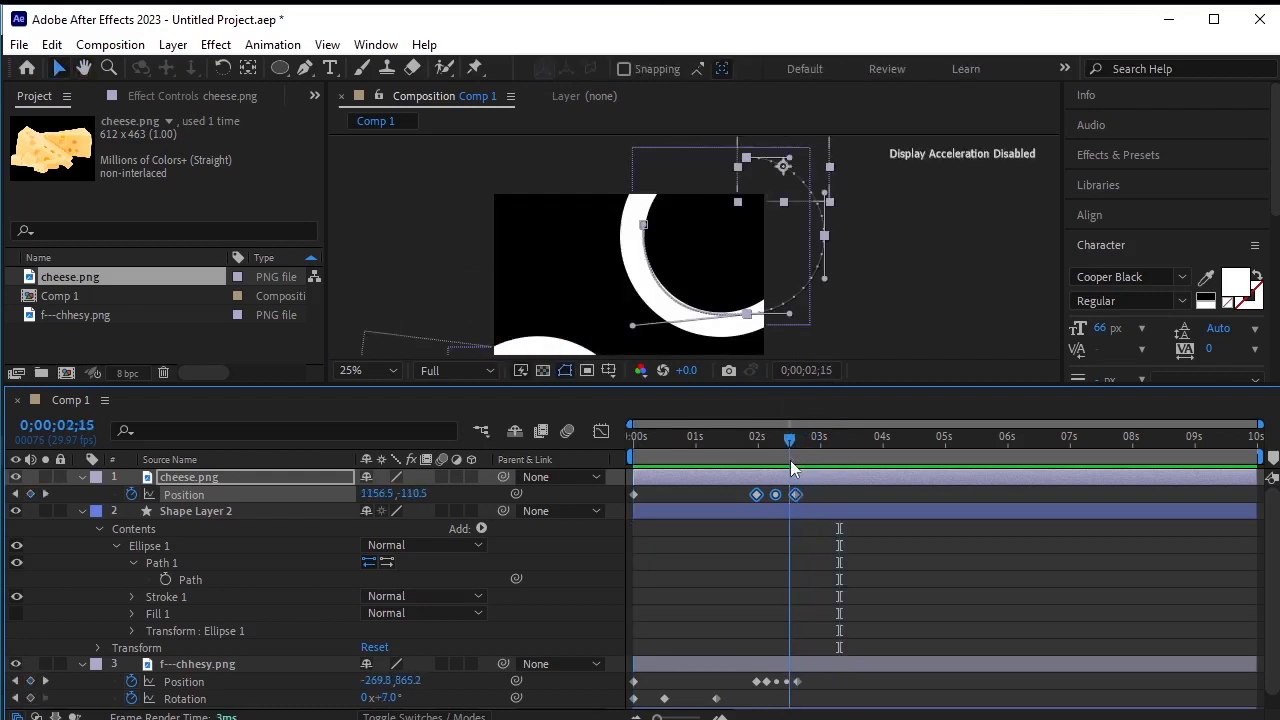
pyautogui.click(855, 290)
pyautogui.click(792, 491)
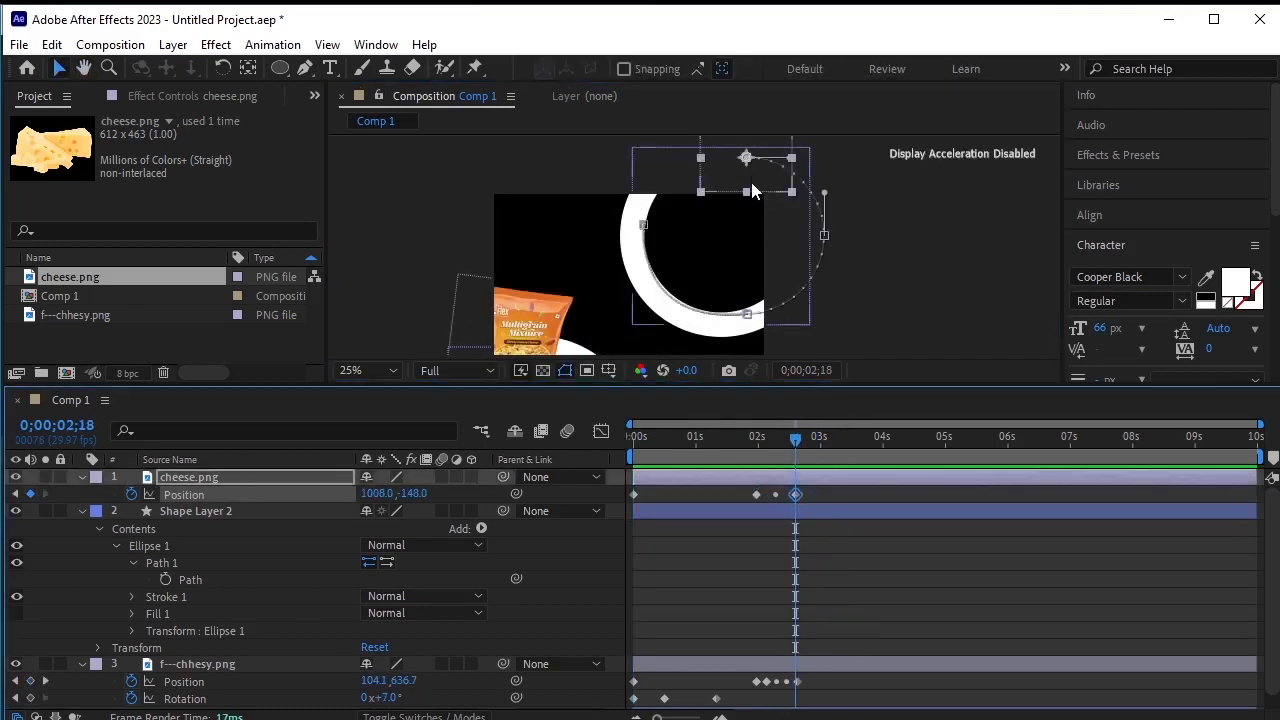
pyautogui.moveTo(748, 159); pyautogui.dragTo(749, 137)
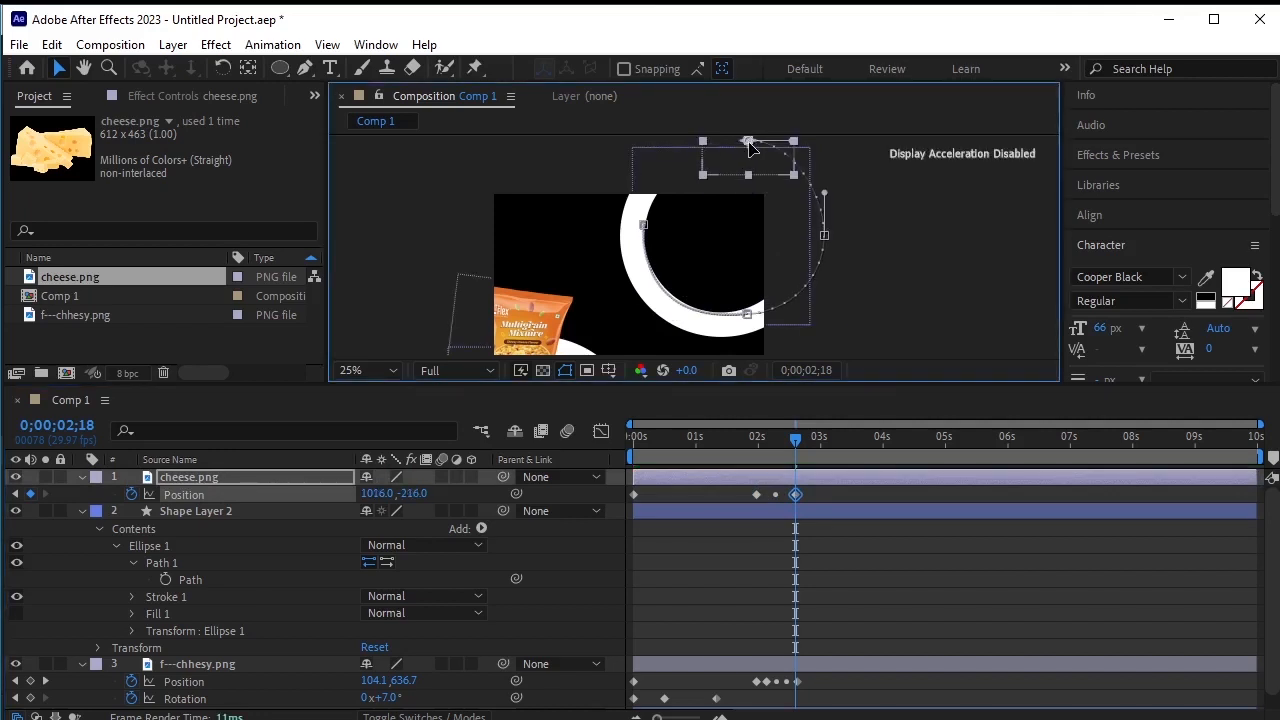
pyautogui.click(897, 318)
pyautogui.moveTo(787, 432); pyautogui.dragTo(453, 443)
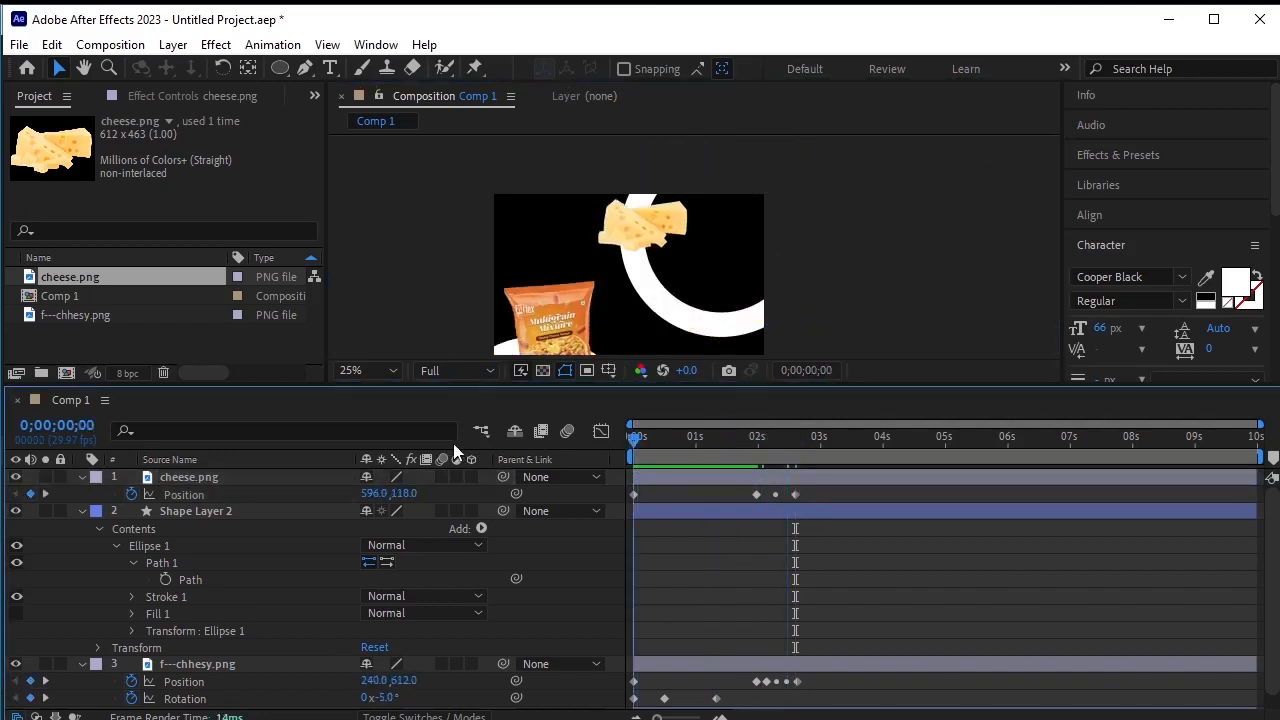
# Copy the cheese layer's first Position keyframe and paste it just after its last one so the cheese returns to 596, 118
pyautogui.click(634, 494)
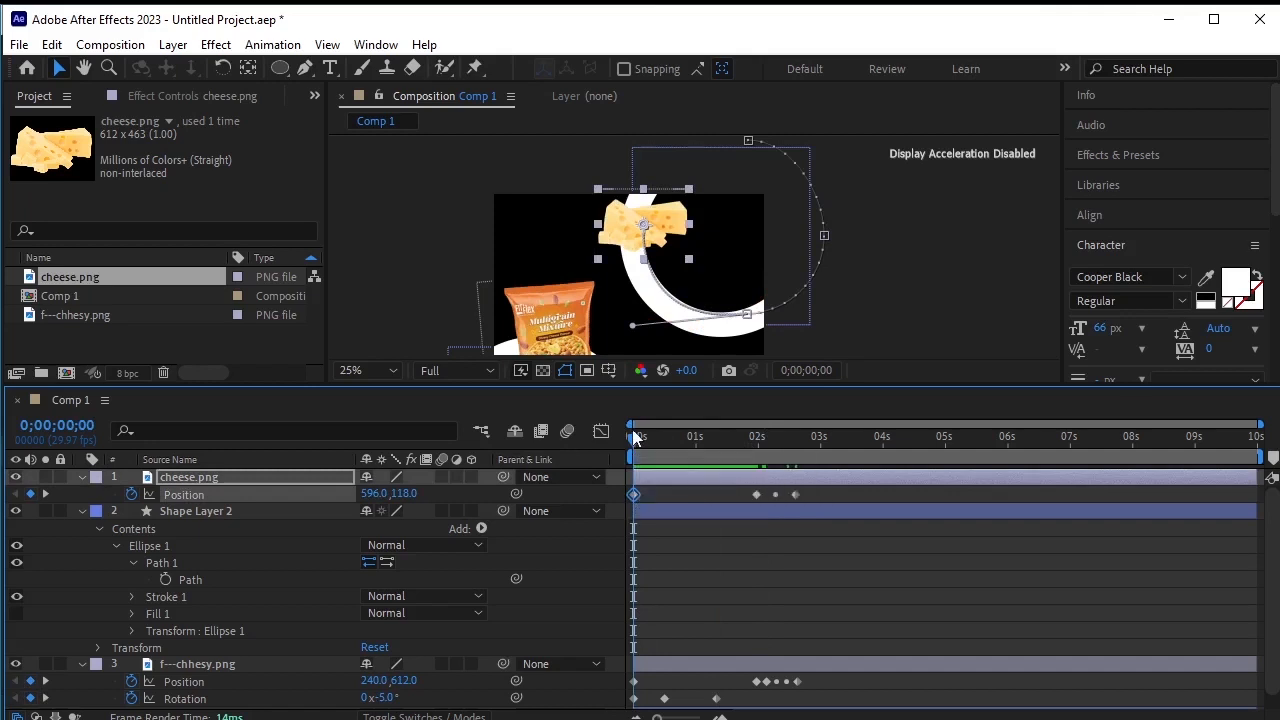
pyautogui.moveTo(632, 429); pyautogui.dragTo(798, 496)
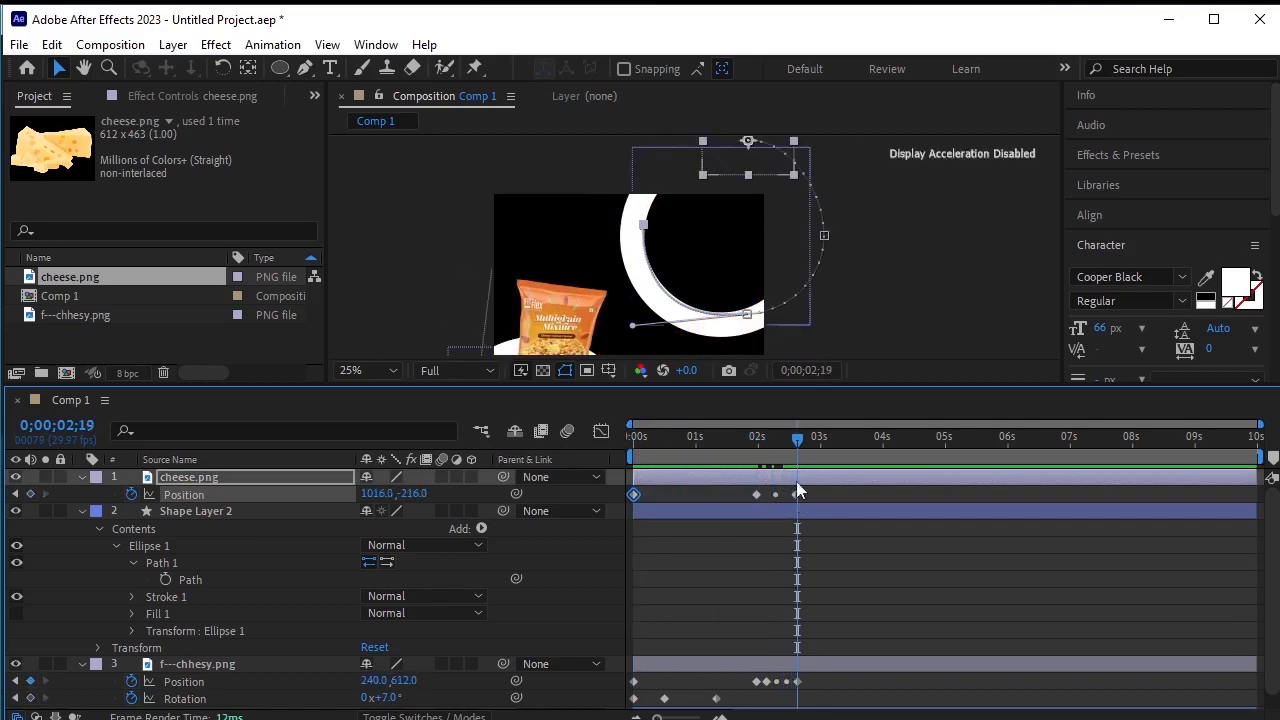
pyautogui.moveTo(796, 442); pyautogui.dragTo(797, 454)
pyautogui.hotkey('ctrl', 'v')
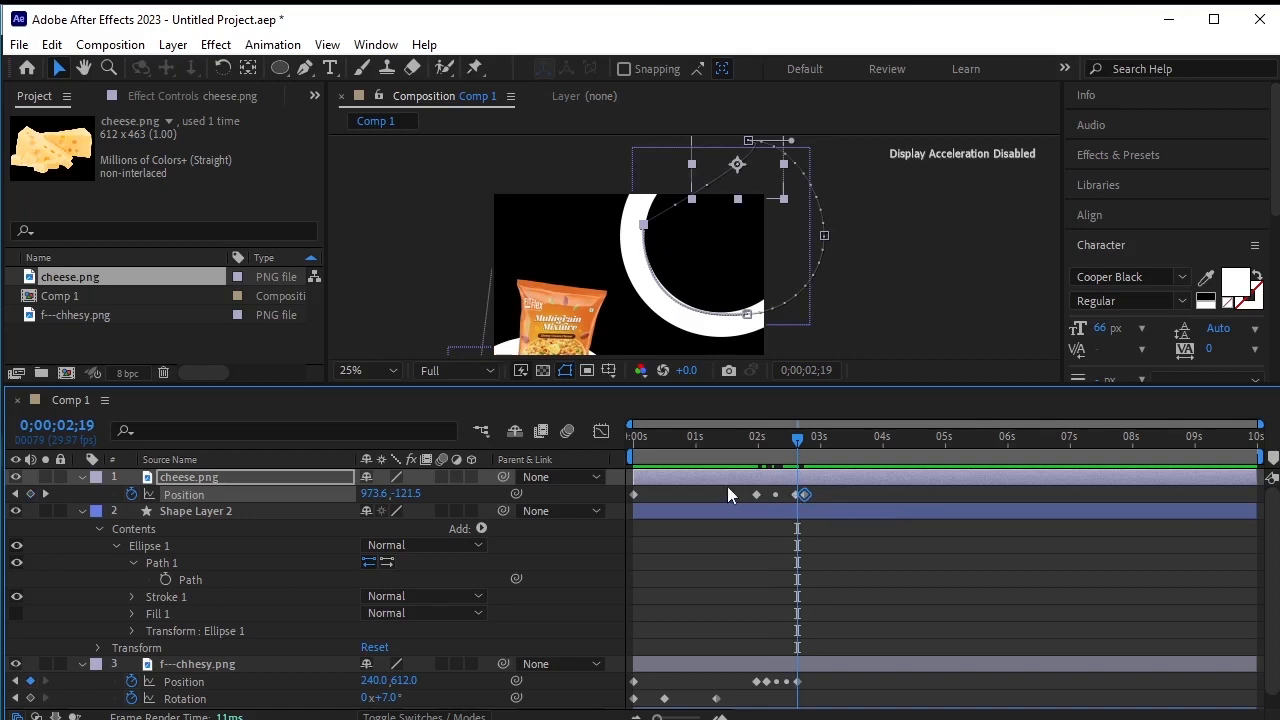
# Move the cheese layer's later Position keyframes closer together, ending at 0;00;02;19 in line with the packet layer's last Position keyframe
pyautogui.moveTo(727, 486); pyautogui.dragTo(780, 499)
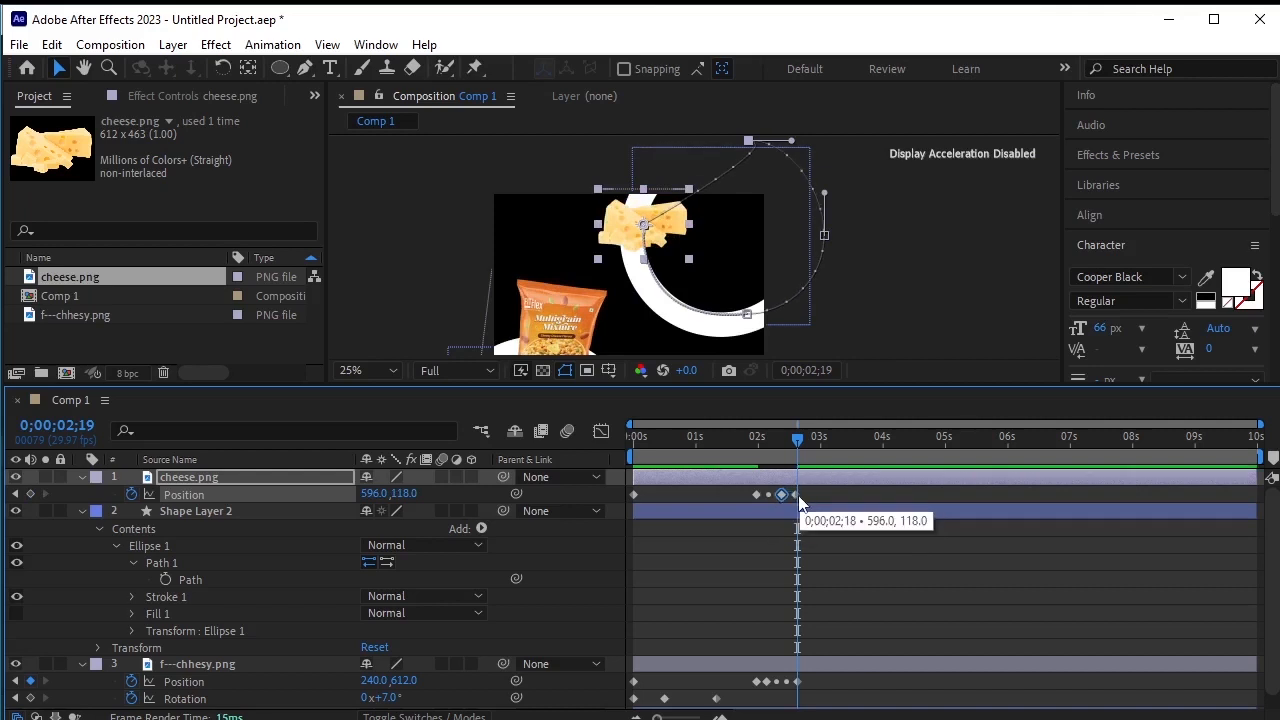
pyautogui.click(797, 495)
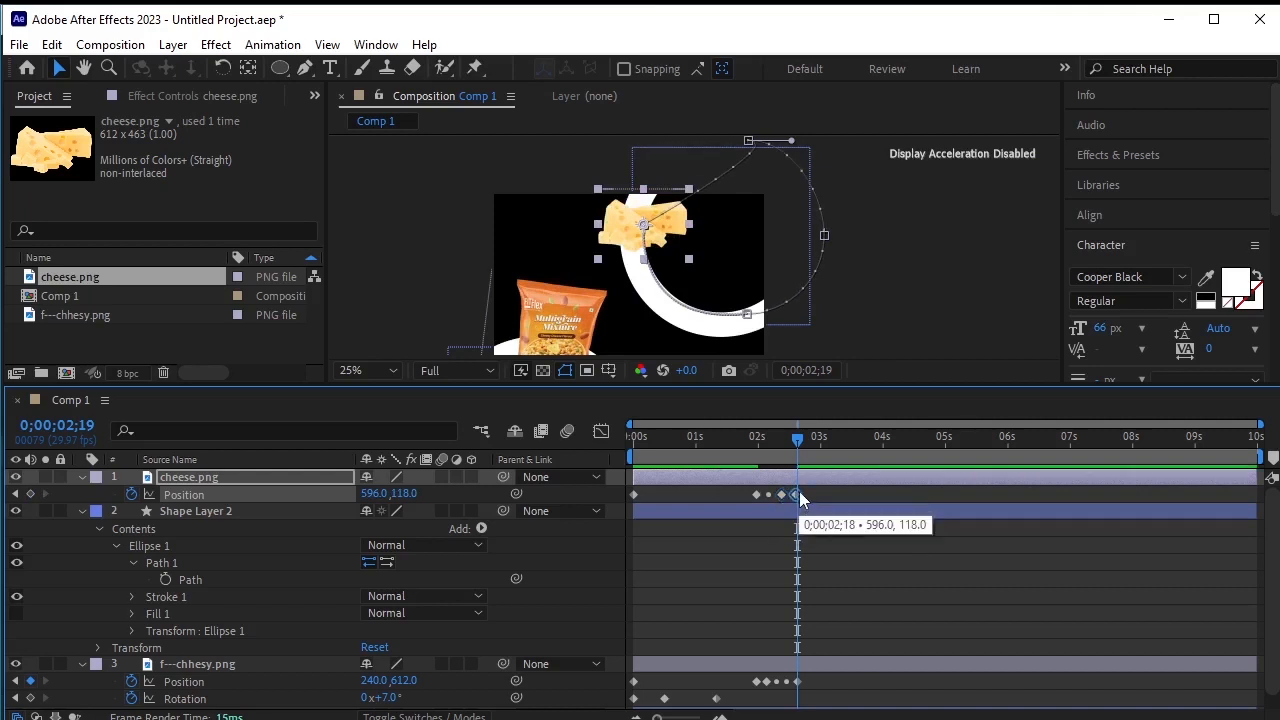
pyautogui.click(15, 495)
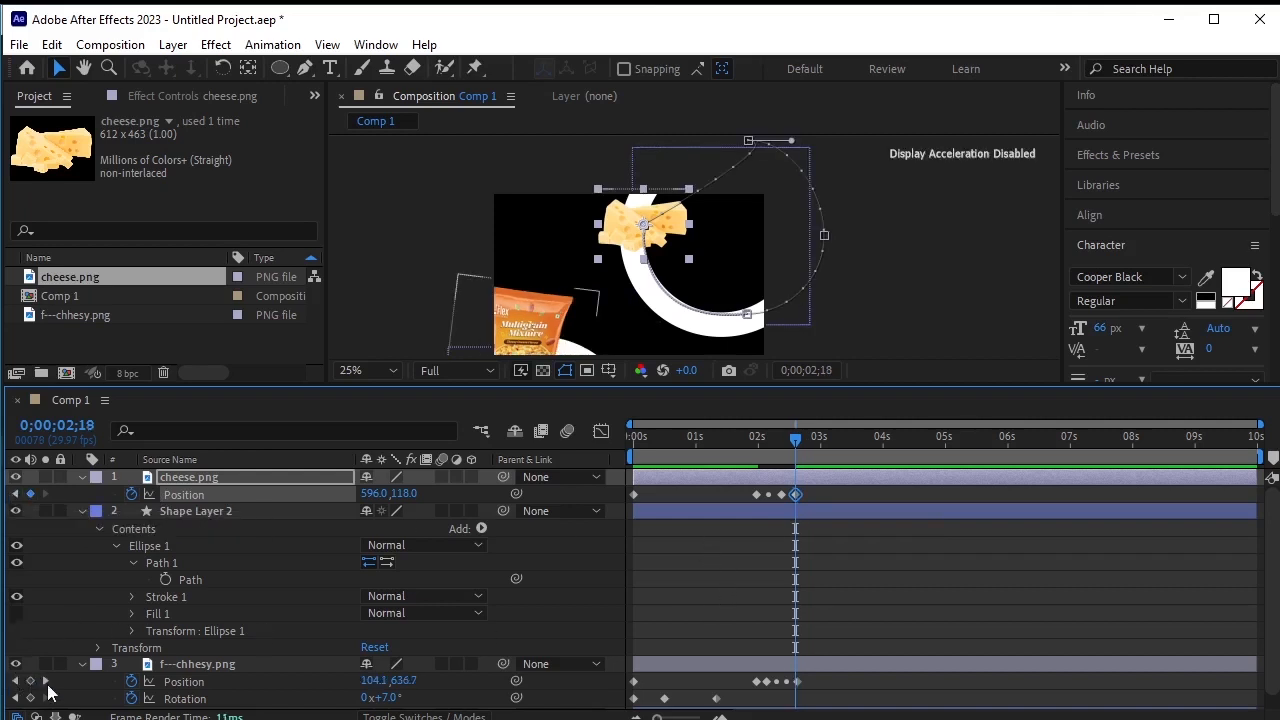
pyautogui.click(46, 682)
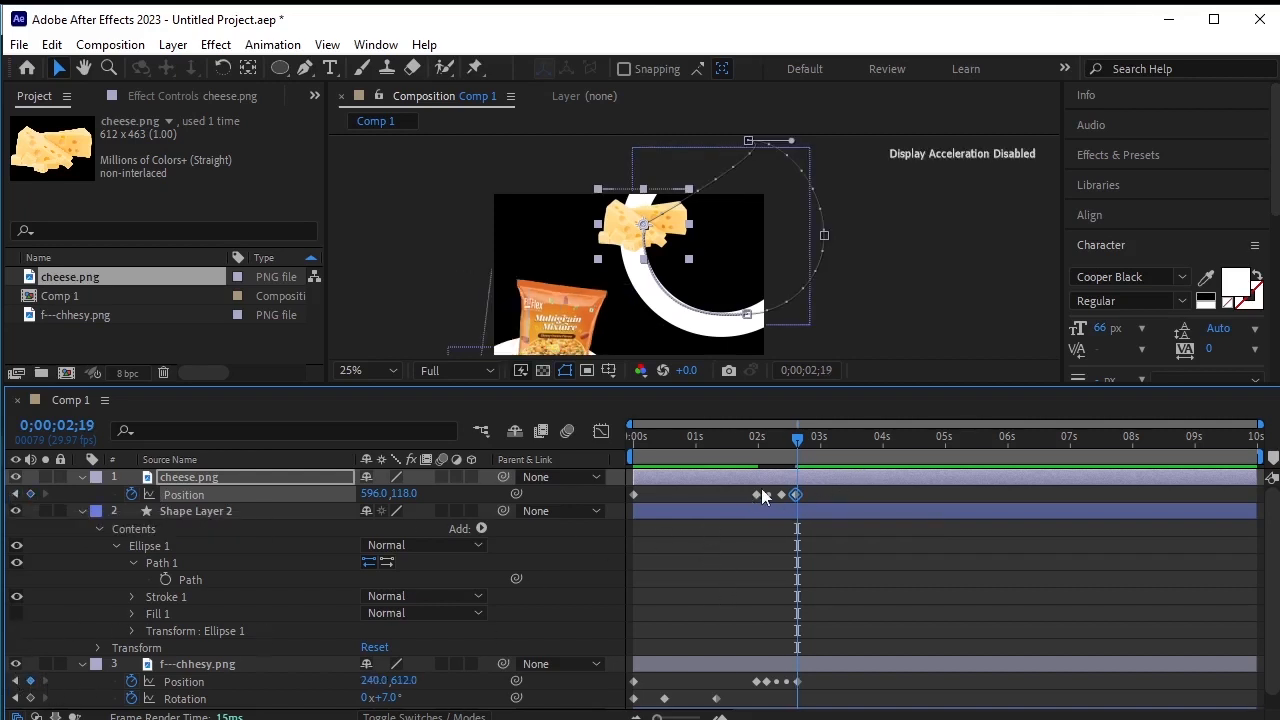
pyautogui.click(796, 494)
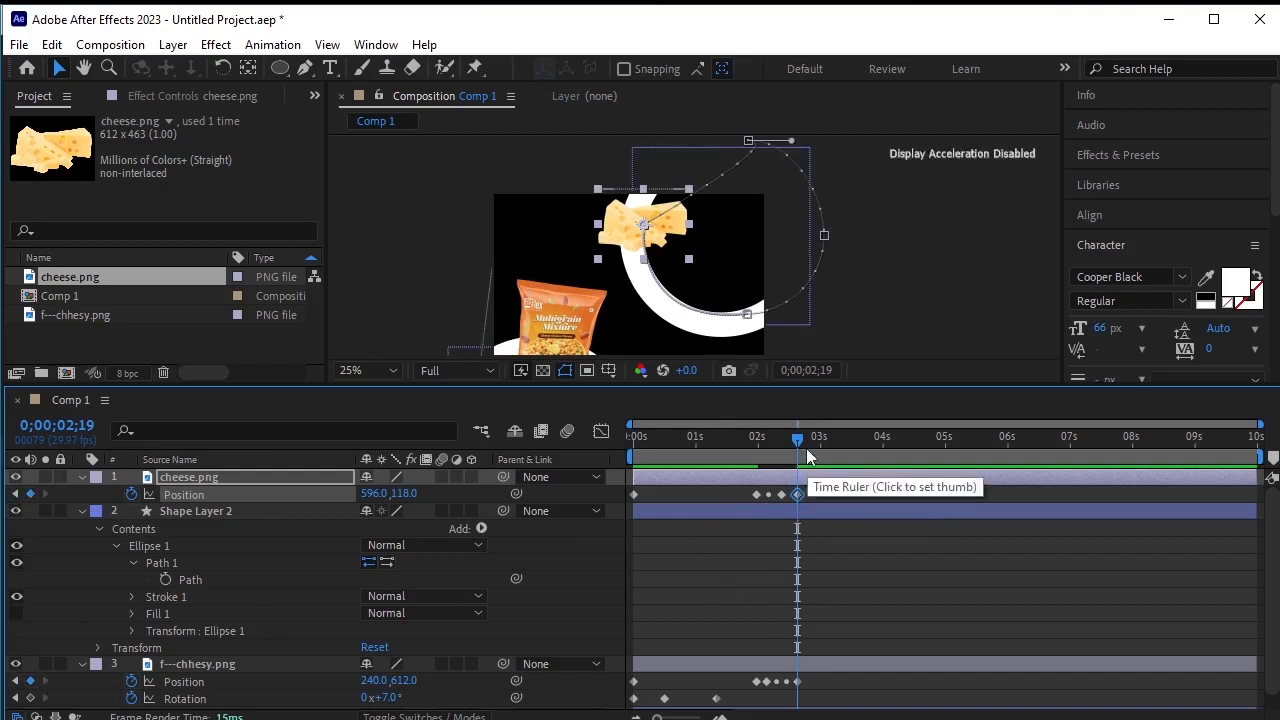
# Fit the whole composition in an enlarged viewer and preview the animation from the start
pyautogui.press('Home')
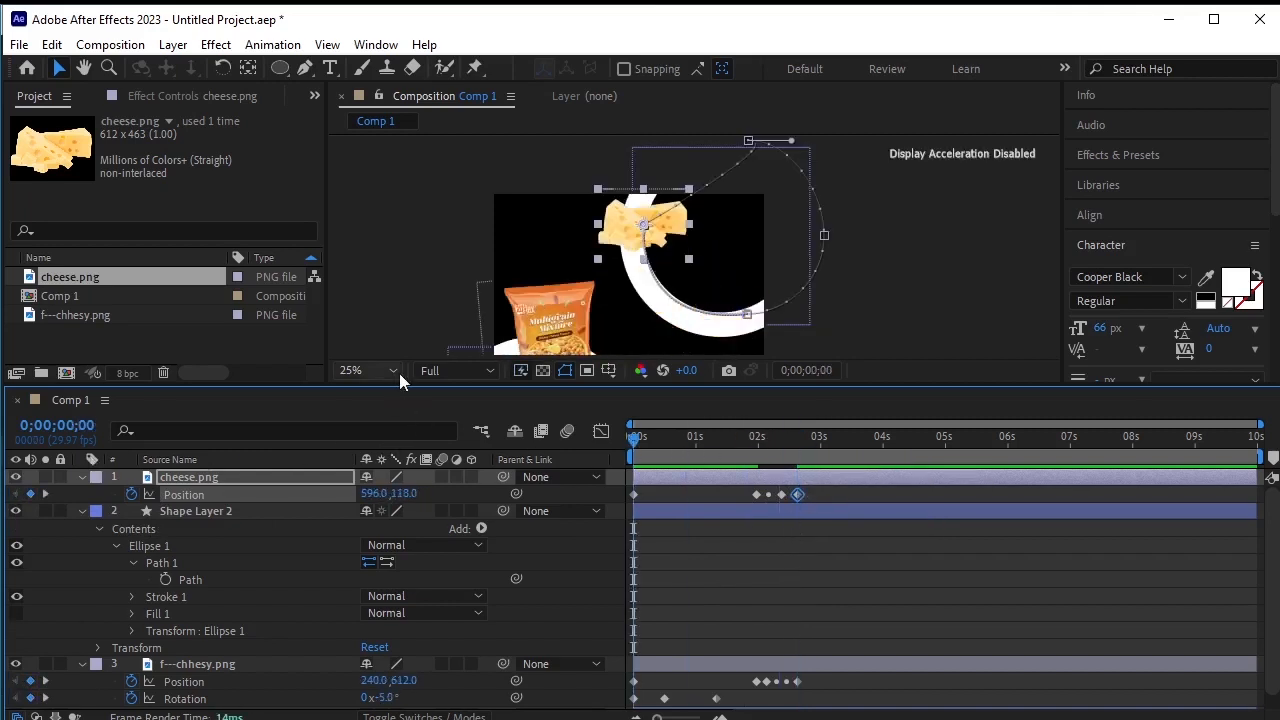
pyautogui.click(399, 371)
pyautogui.click(372, 410)
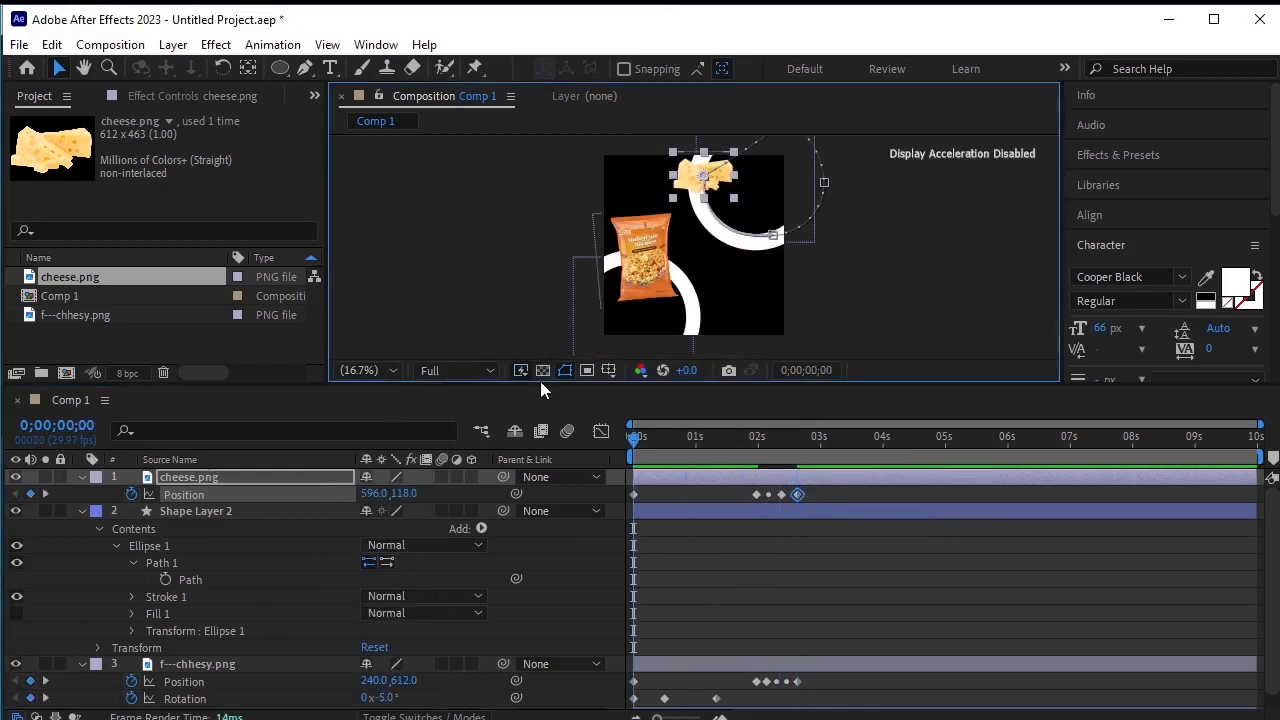
pyautogui.moveTo(540, 384); pyautogui.dragTo(557, 553)
pyautogui.press('space')
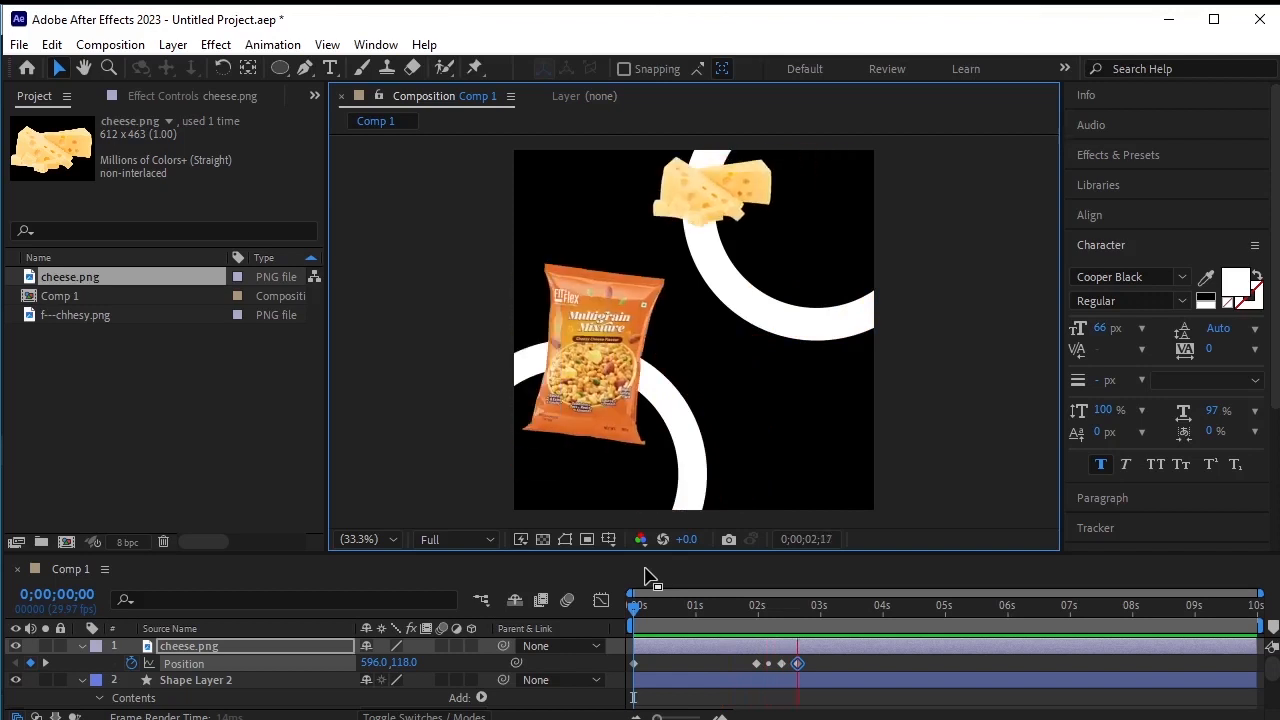
pyautogui.press('space')
# Swing the outgoing path handle of the cheese's topmost Position keyframe leftward to round the return path into a circle, and preview it
pyautogui.moveTo(852, 611); pyautogui.dragTo(831, 617)
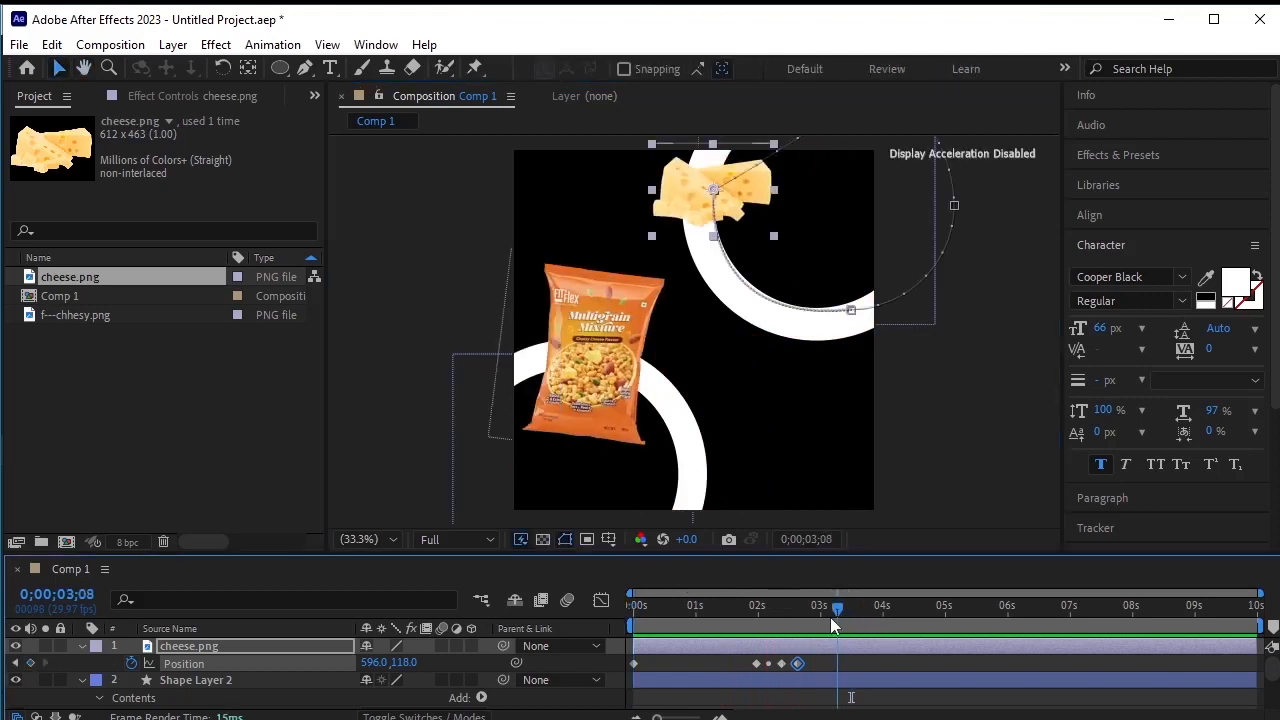
pyautogui.moveTo(761, 230); pyautogui.dragTo(717, 368)
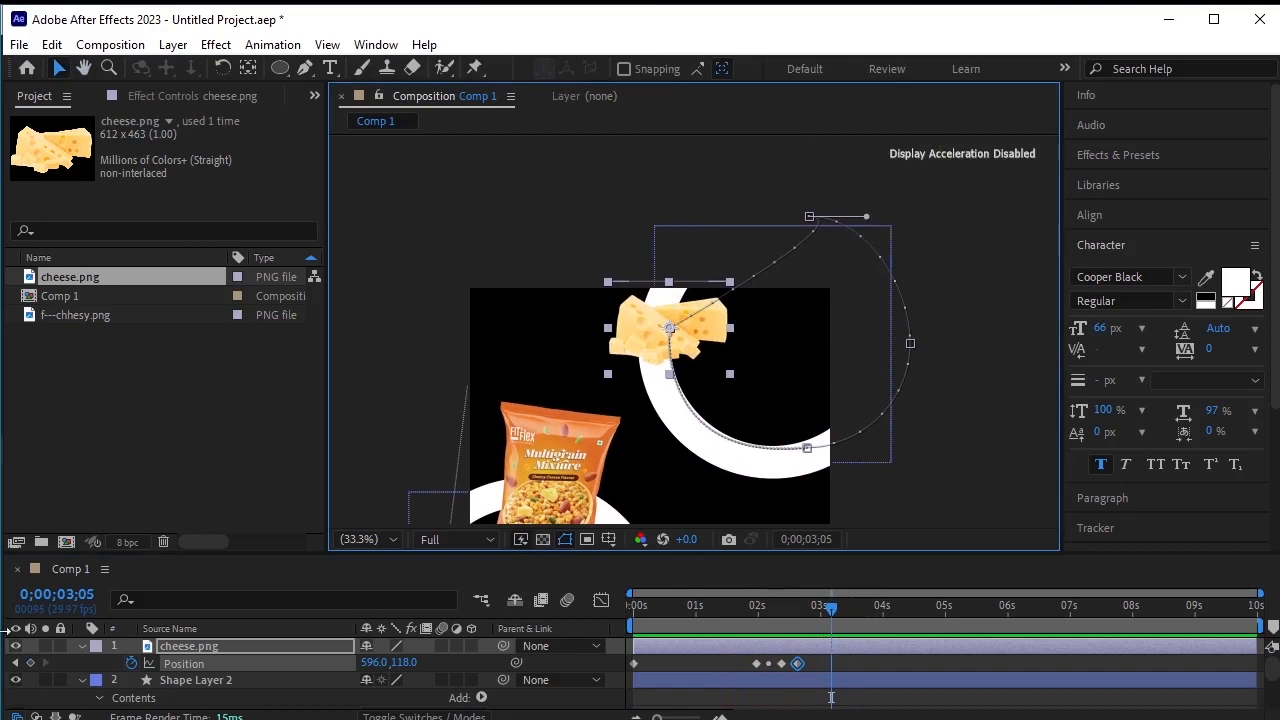
pyautogui.click(16, 663)
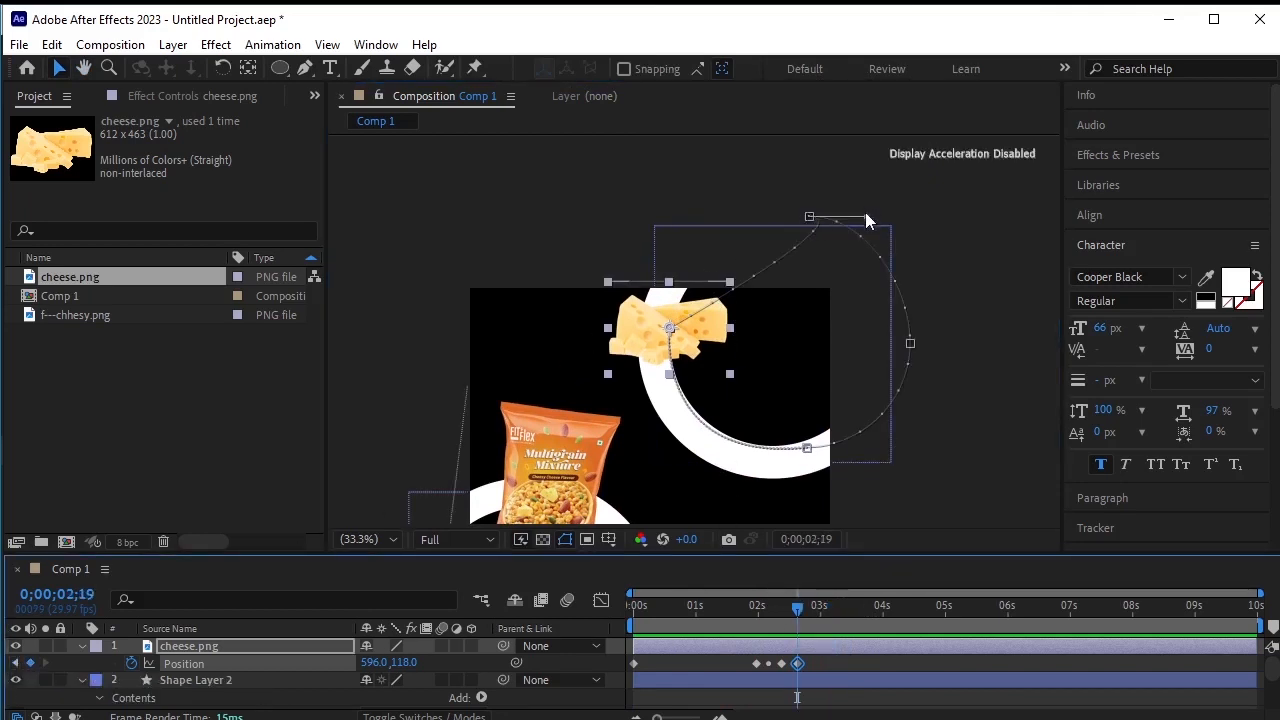
pyautogui.moveTo(865, 215); pyautogui.dragTo(654, 223)
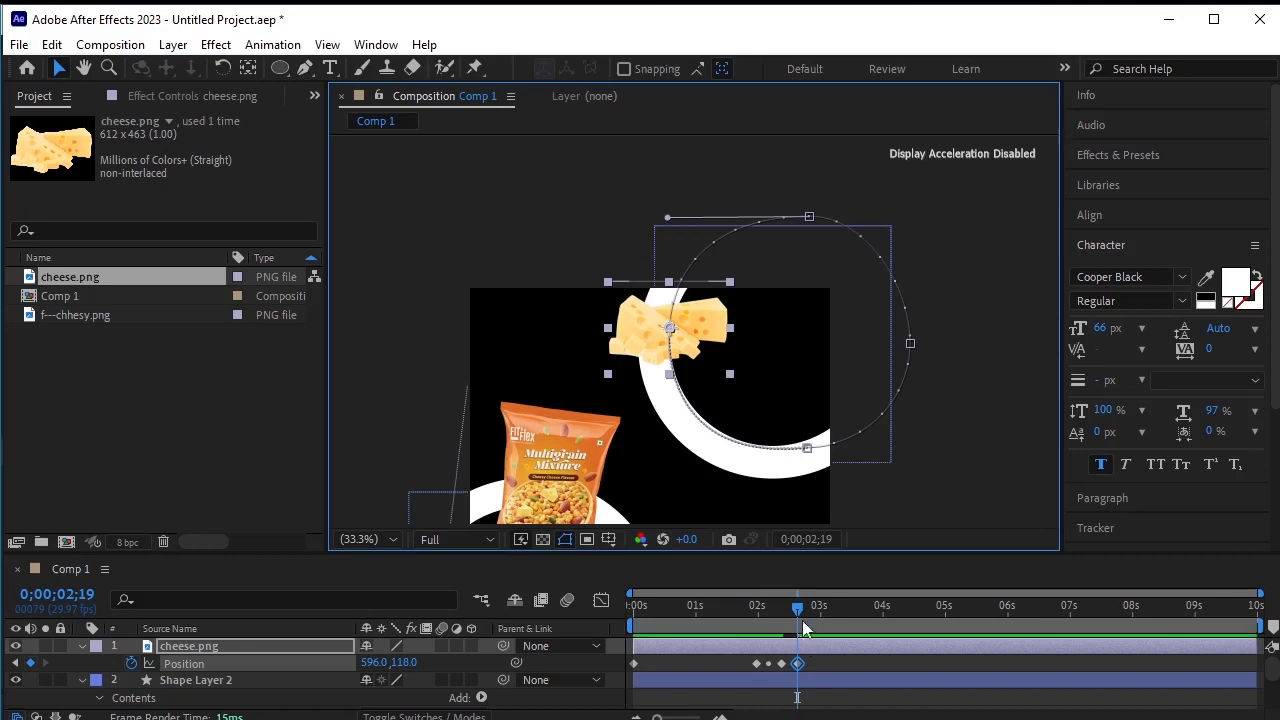
pyautogui.moveTo(797, 607); pyautogui.dragTo(239, 615)
pyautogui.press('space')
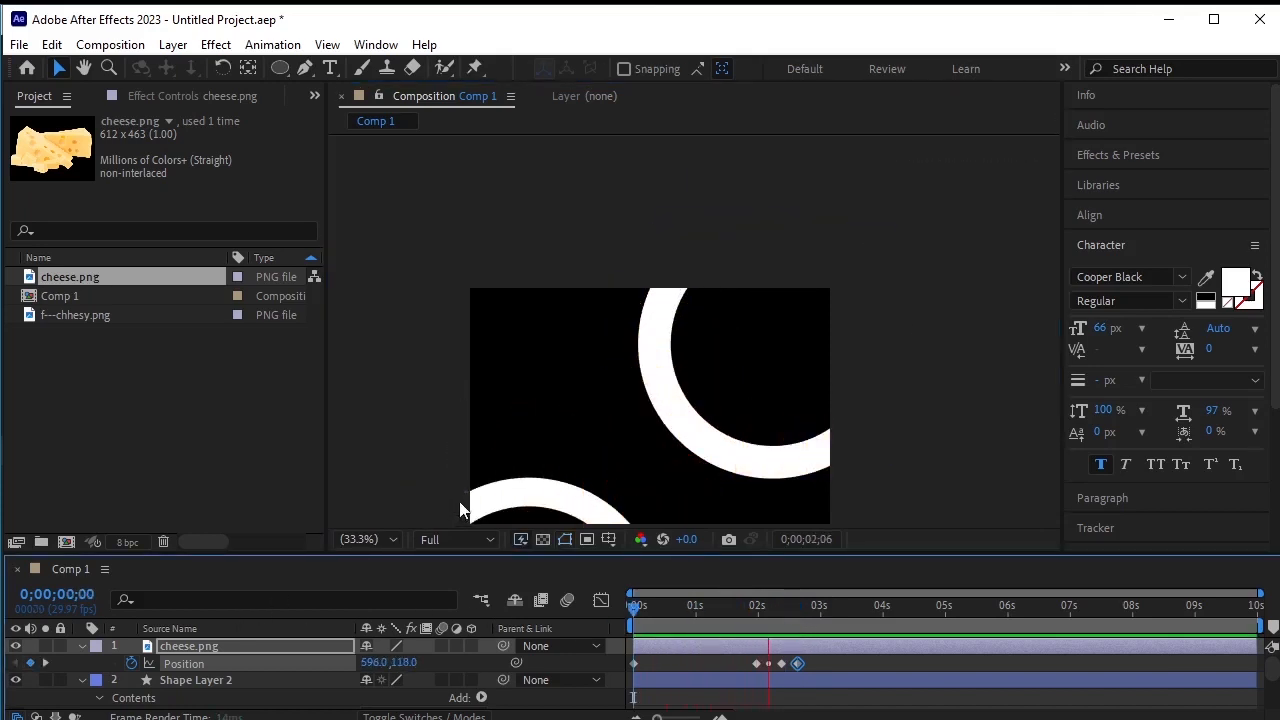
pyautogui.press('space')
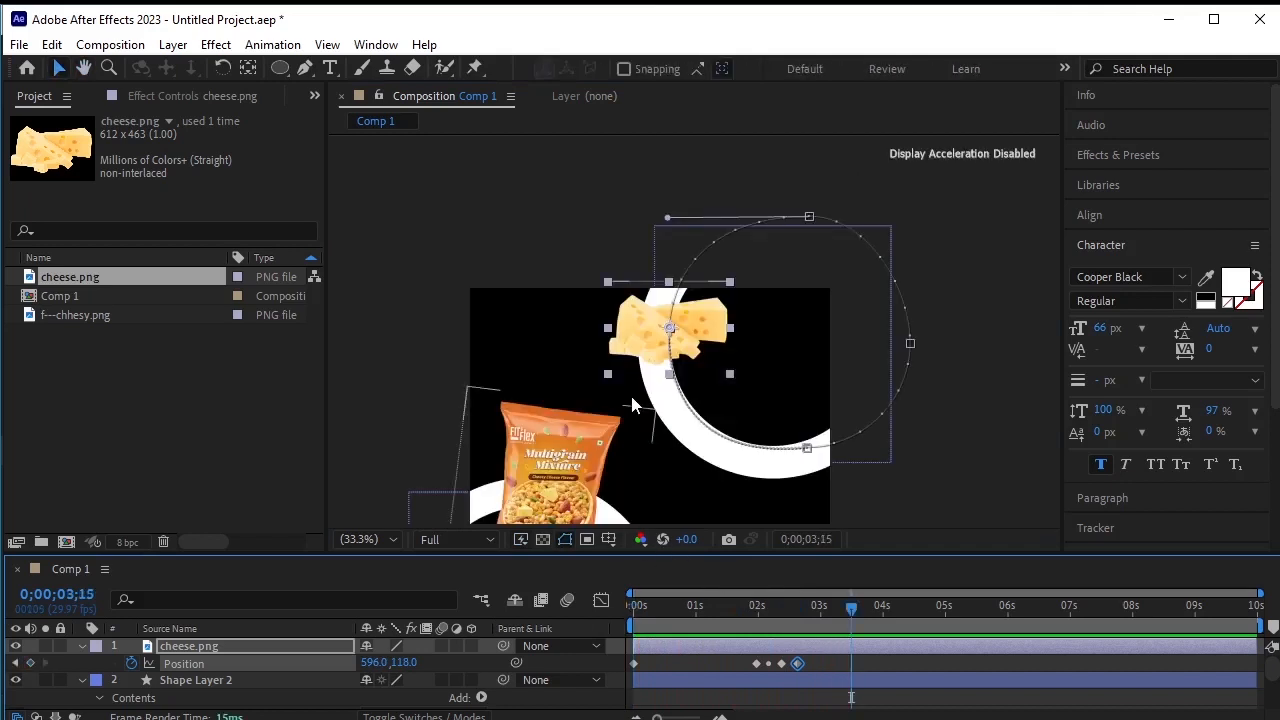
# Shift the second circle and the cheese's motion path slightly right, placing the cheese at 640, 122 at 0 seconds
pyautogui.moveTo(575, 442); pyautogui.dragTo(591, 285)
pyautogui.press('v')
pyautogui.click(559, 362)
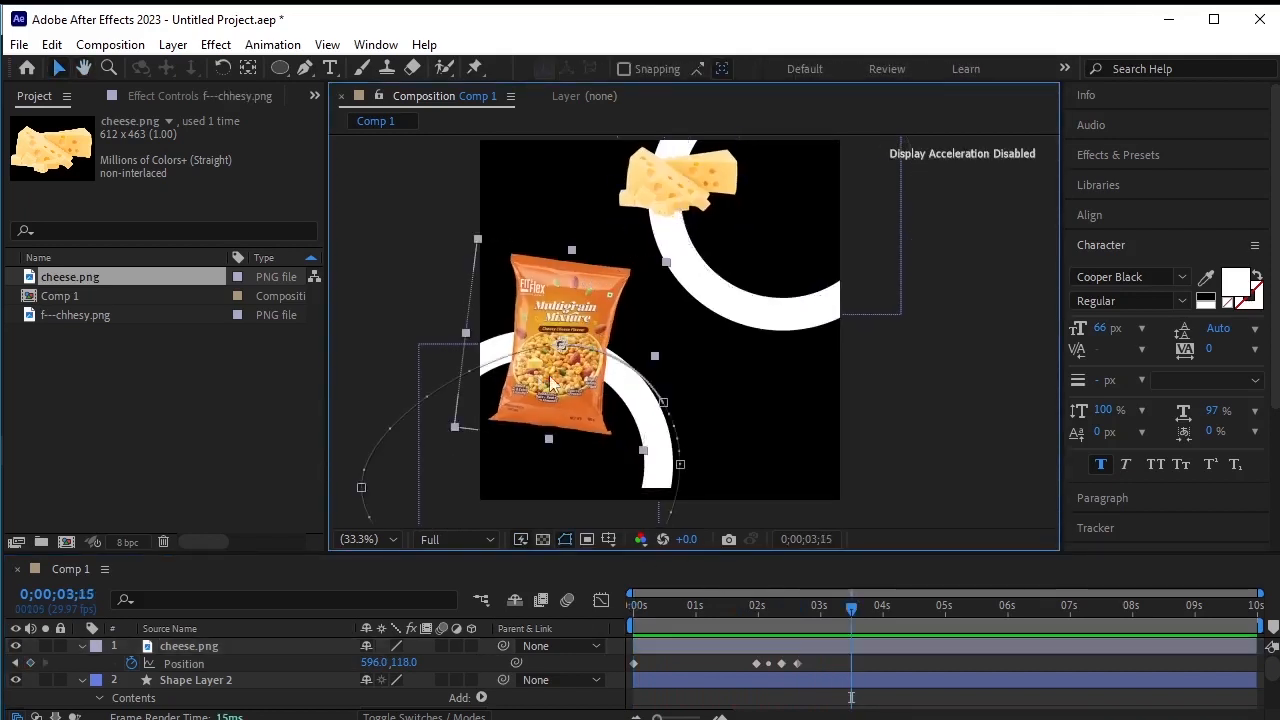
pyautogui.press('/')
pyautogui.scroll(-2, 727, 273)
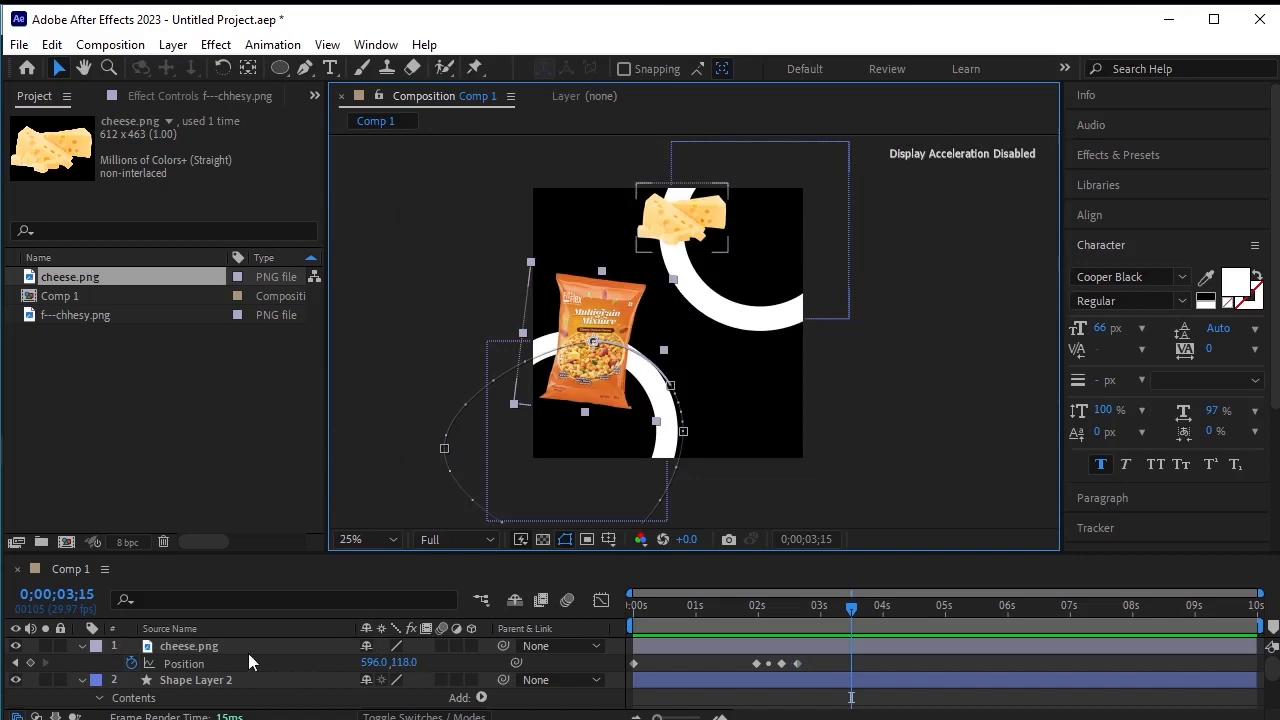
pyautogui.click(232, 680)
pyautogui.press('Home')
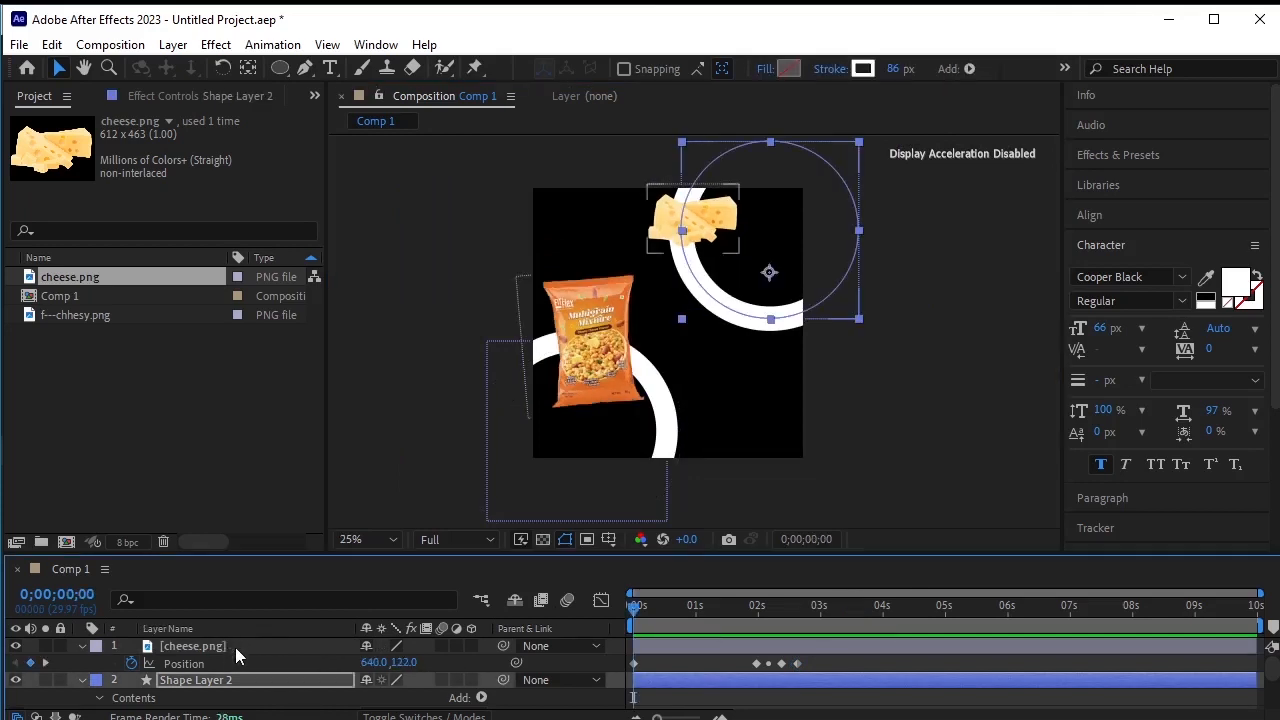
# Animate the cheese layer's Rotation from 0° at 0 seconds to 24° at 0;00;01;12, and preview the result
pyautogui.click(240, 645)
pyautogui.press('r')
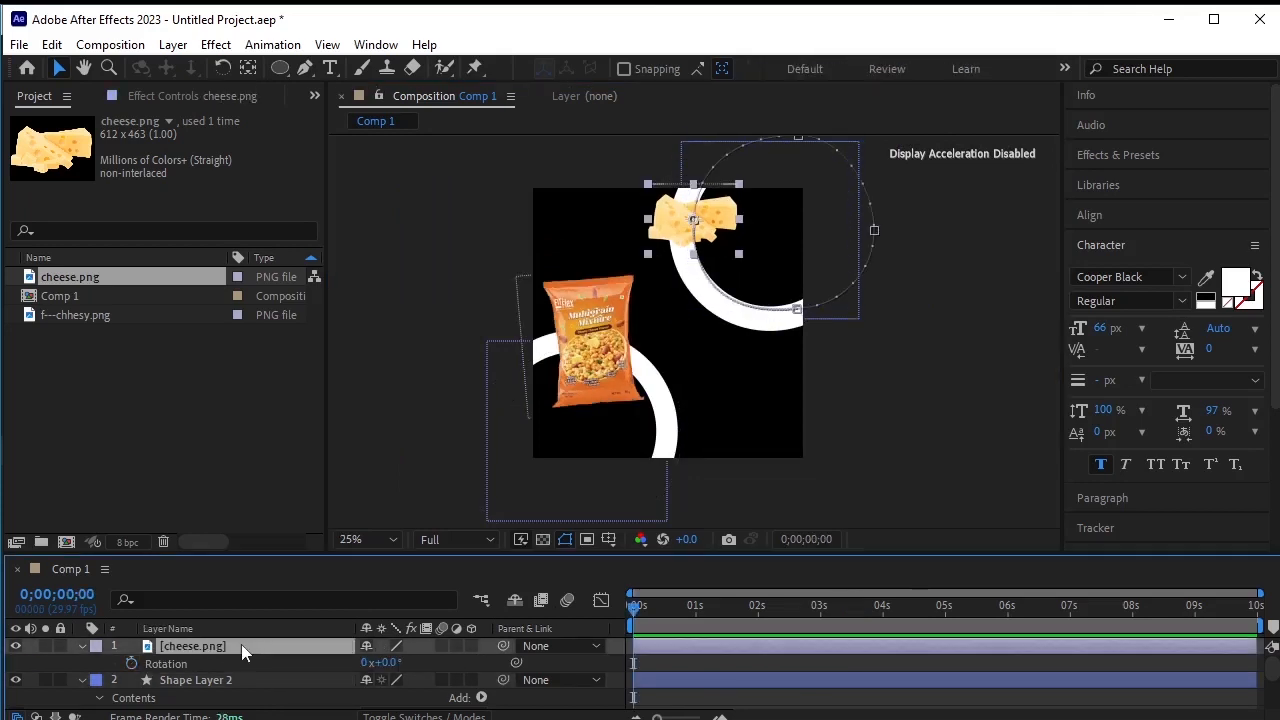
pyautogui.click(134, 662)
pyautogui.moveTo(634, 606); pyautogui.dragTo(727, 643)
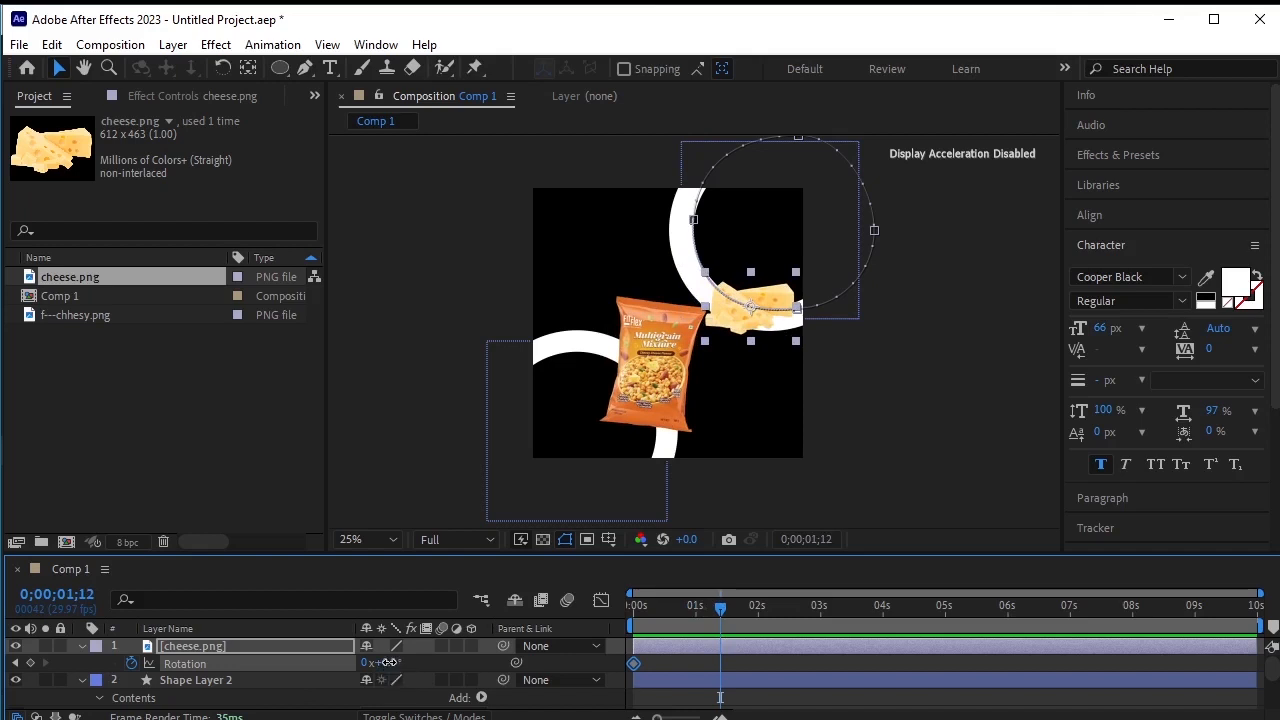
pyautogui.moveTo(387, 662); pyautogui.dragTo(412, 662)
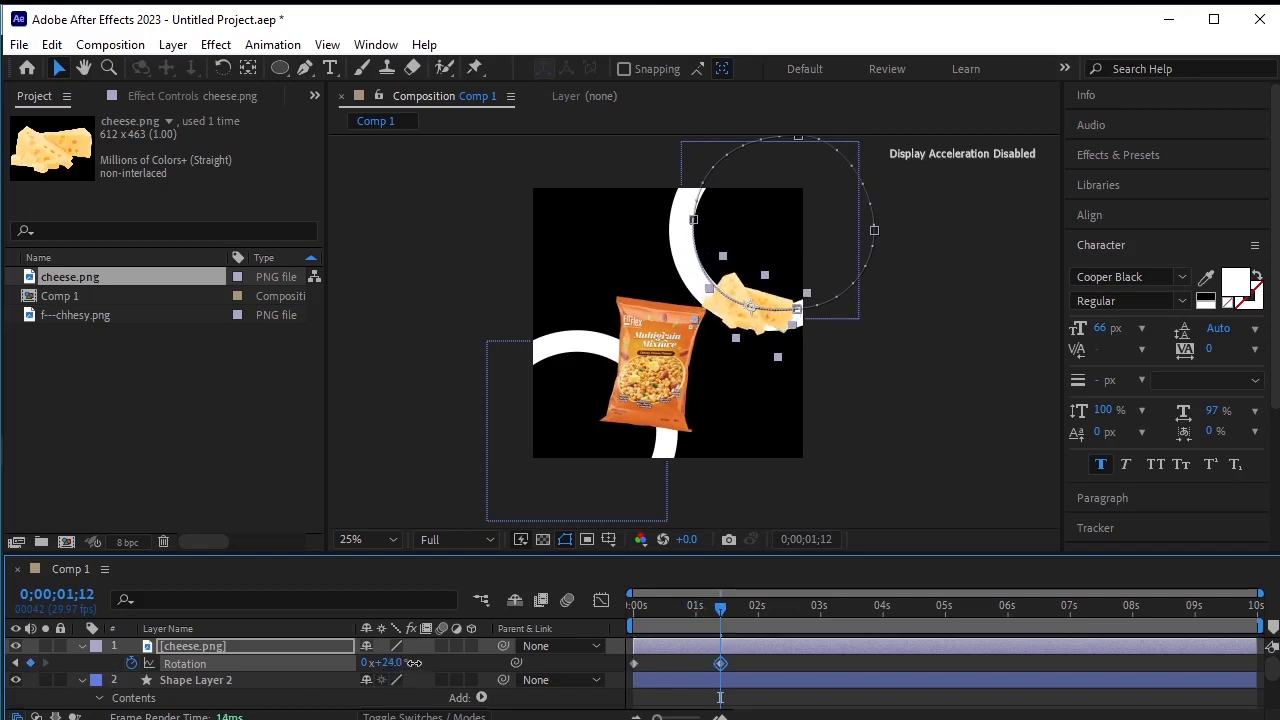
pyautogui.moveTo(725, 608); pyautogui.dragTo(628, 627)
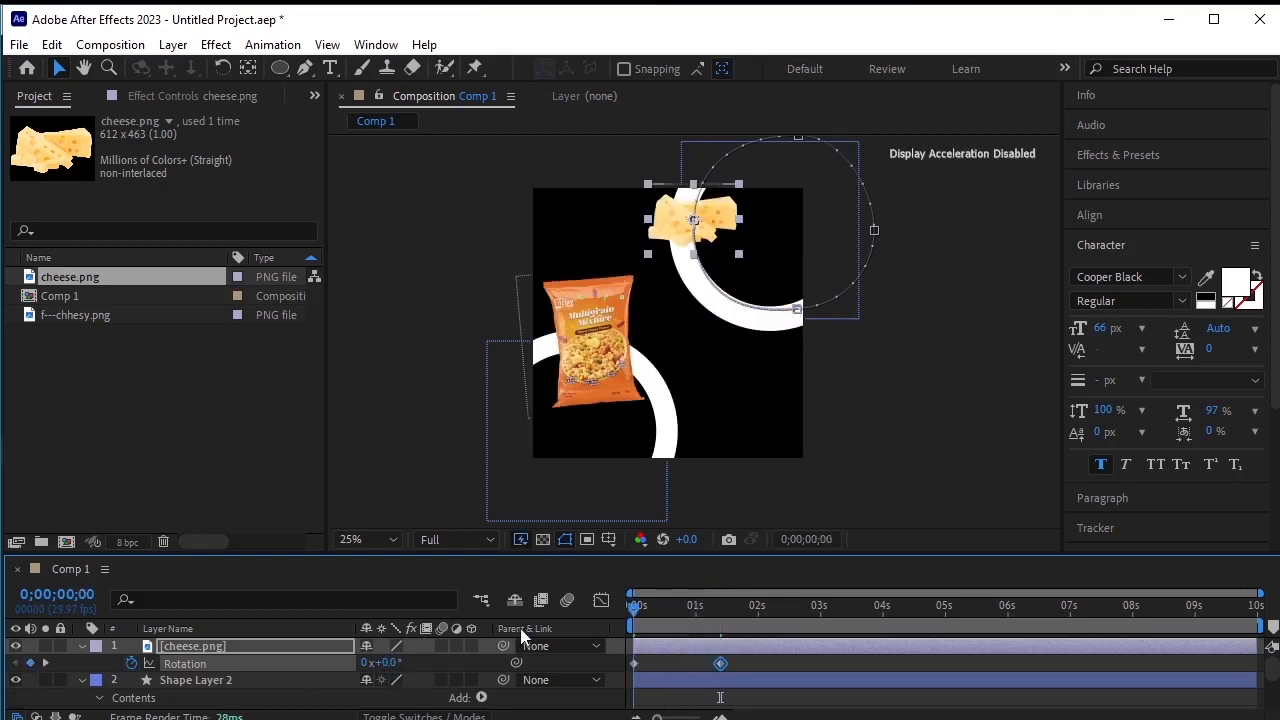
pyautogui.press('space')
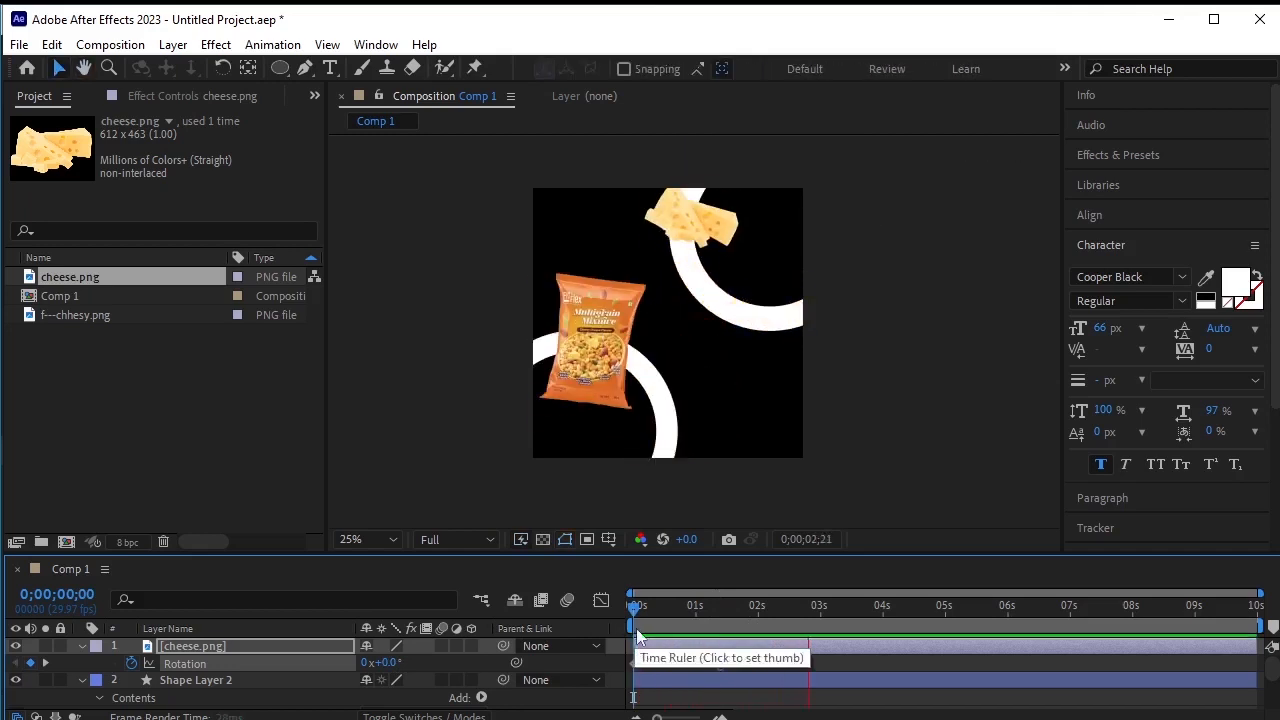
pyautogui.press('space')
# Collapse the properties of the cheese layer and Shape Layer 2, and set the packet layer's Scale to 53%
pyautogui.click(81, 646)
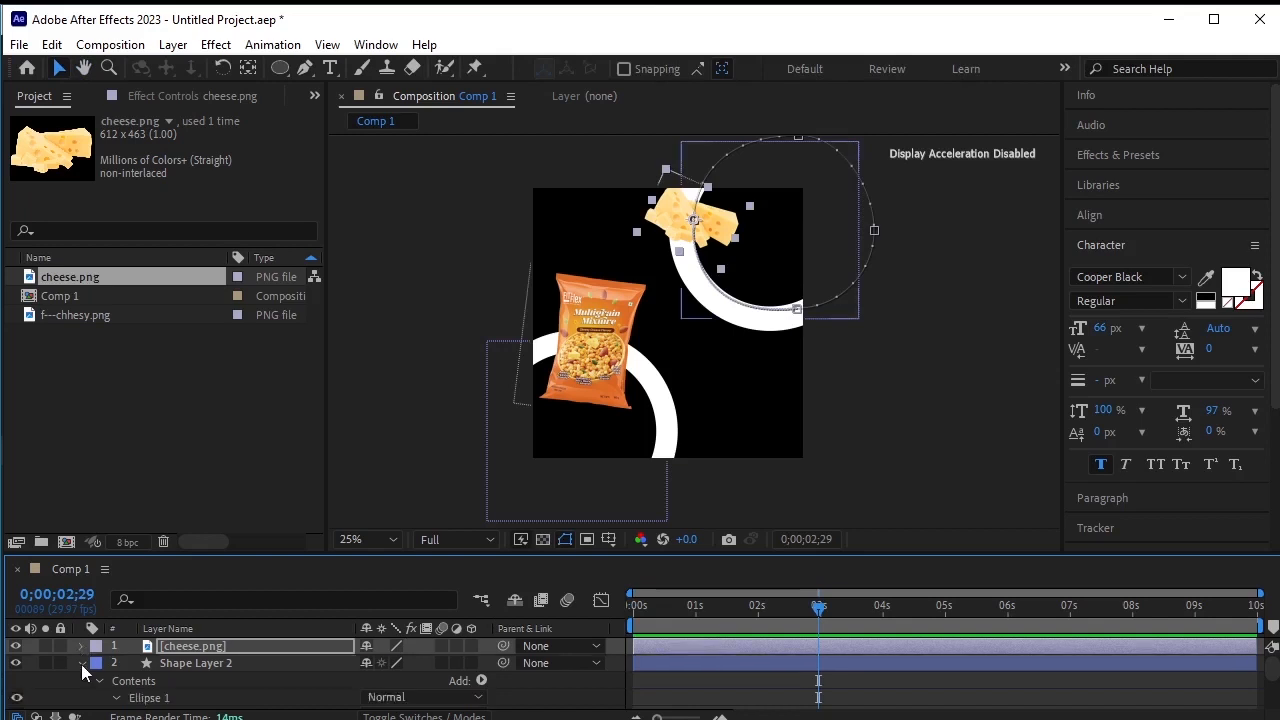
pyautogui.click(81, 663)
pyautogui.click(225, 681)
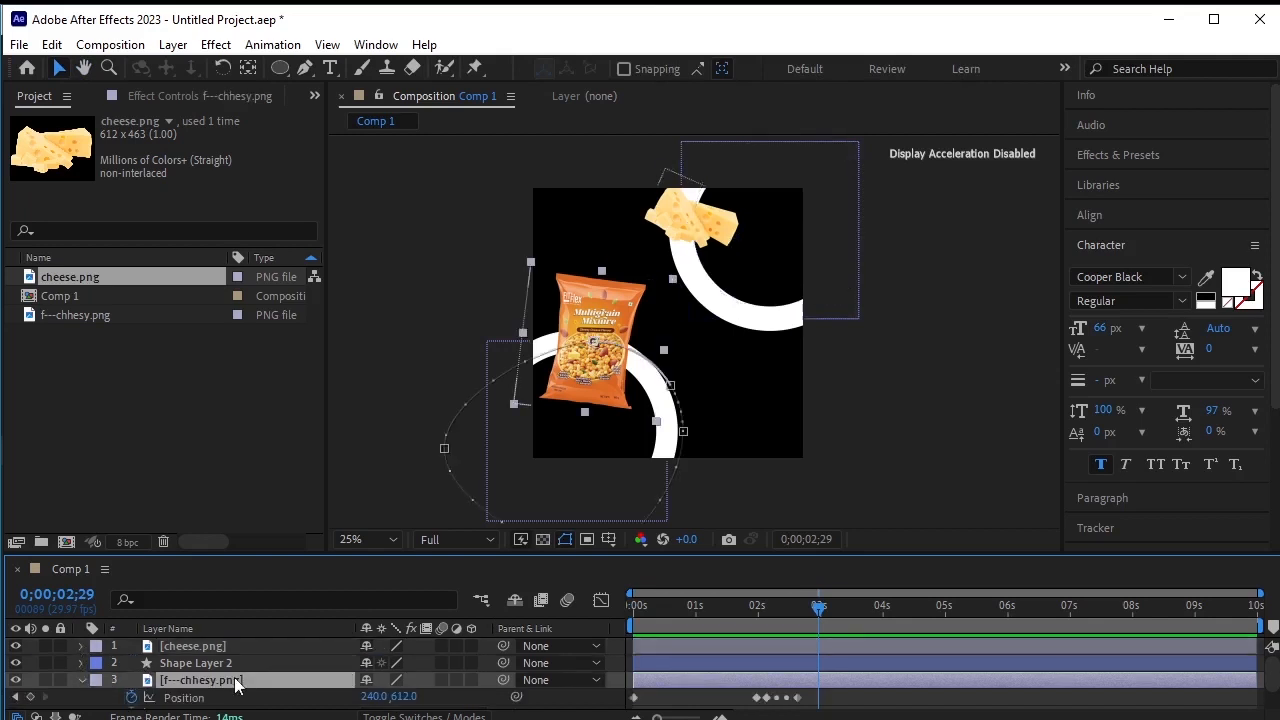
pyautogui.press('s')
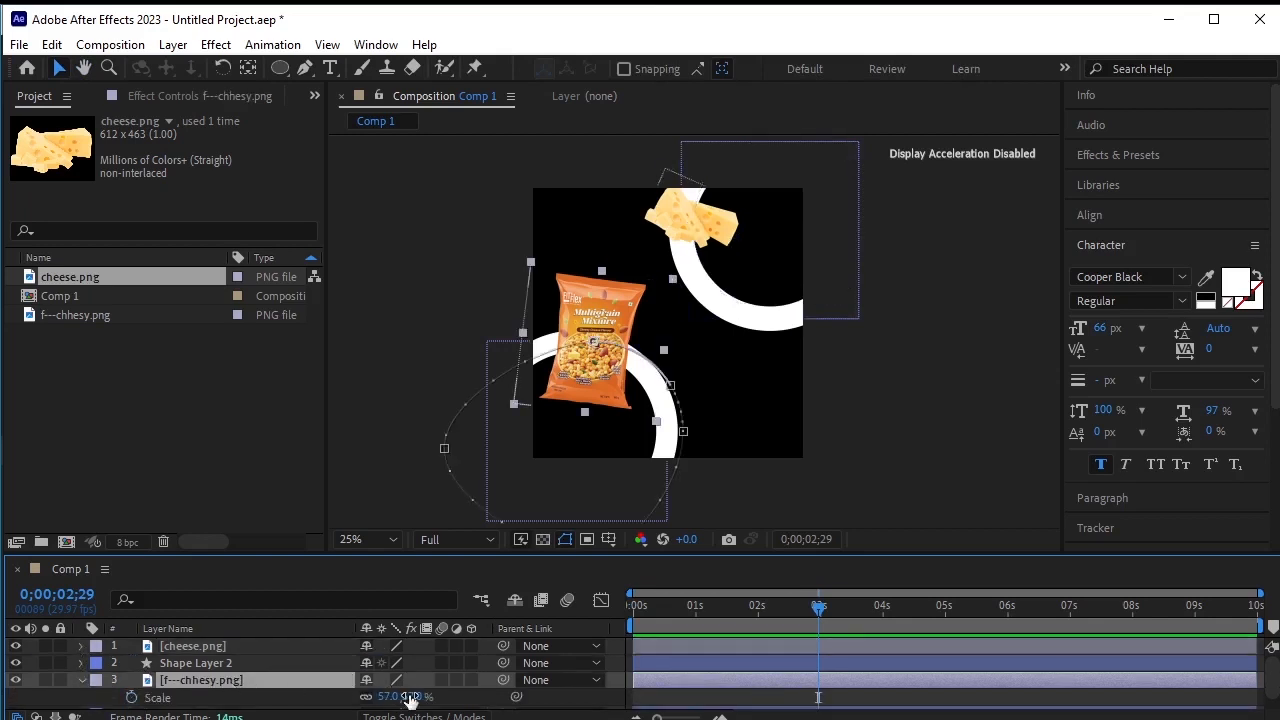
pyautogui.moveTo(413, 700); pyautogui.dragTo(411, 699)
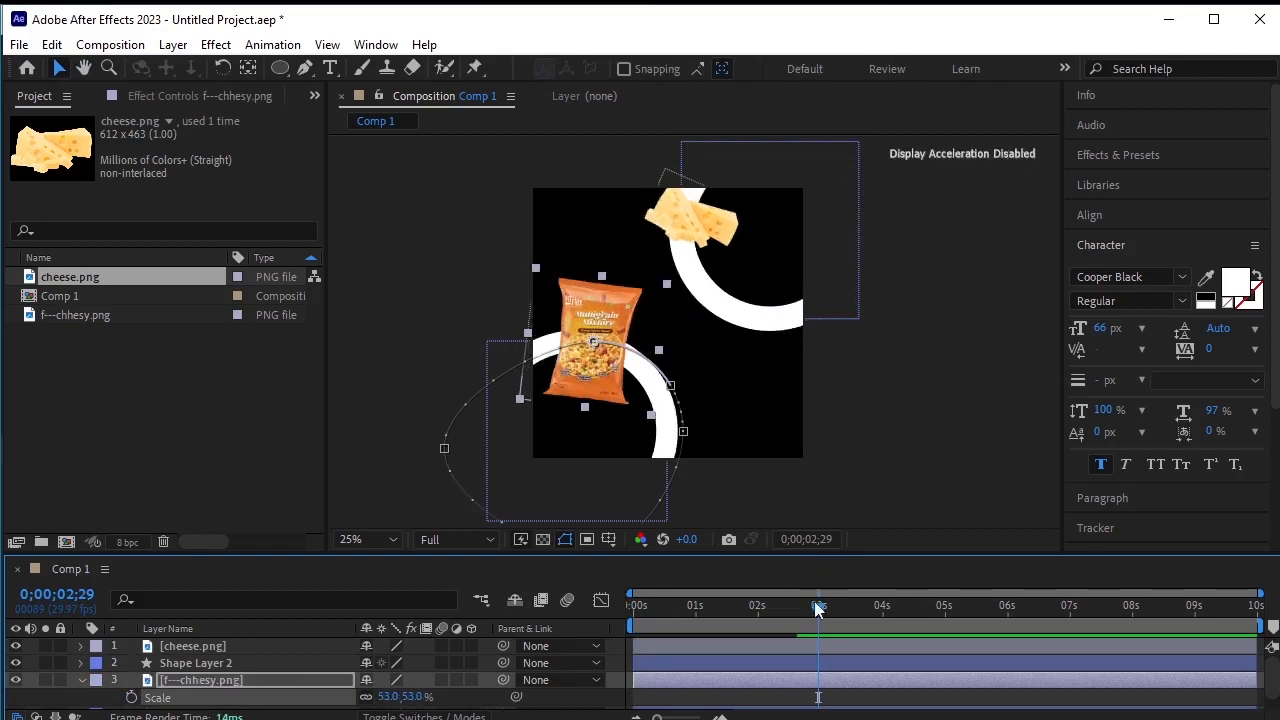
# Set the packet layer's Position at 0 seconds to 224, 644
pyautogui.moveTo(818, 609); pyautogui.dragTo(634, 609)
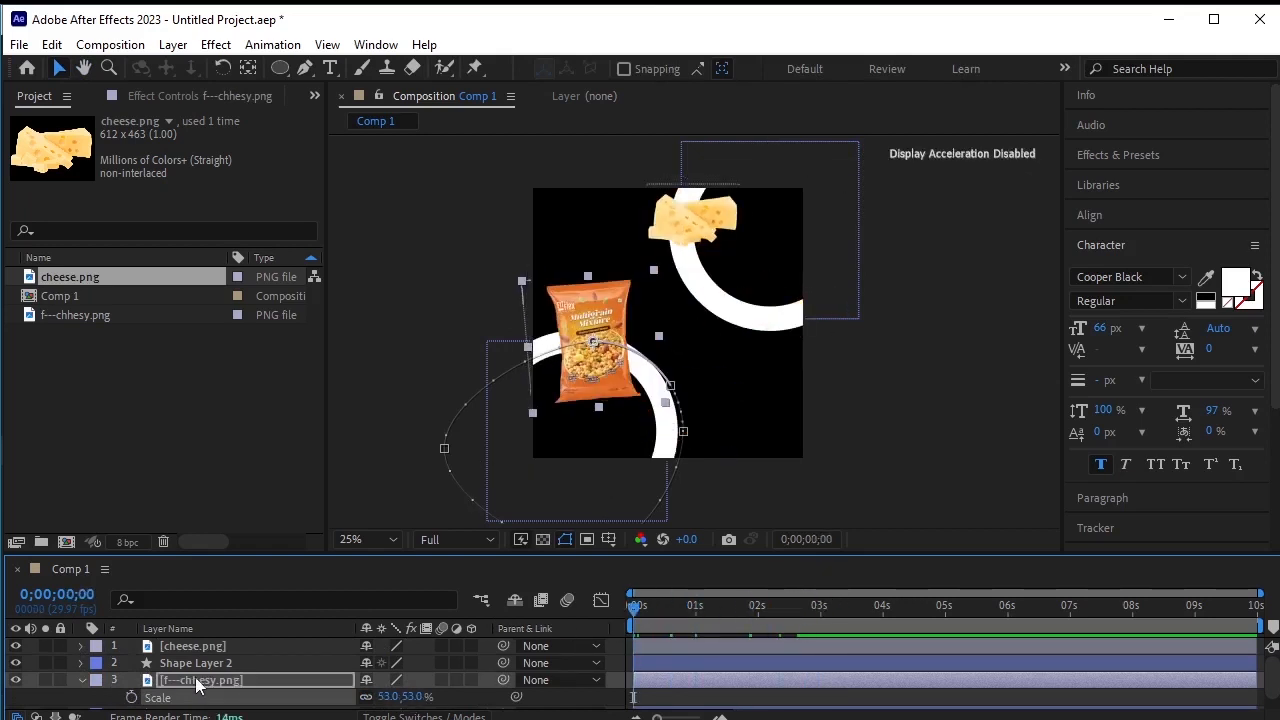
pyautogui.press('p')
pyautogui.click(391, 475)
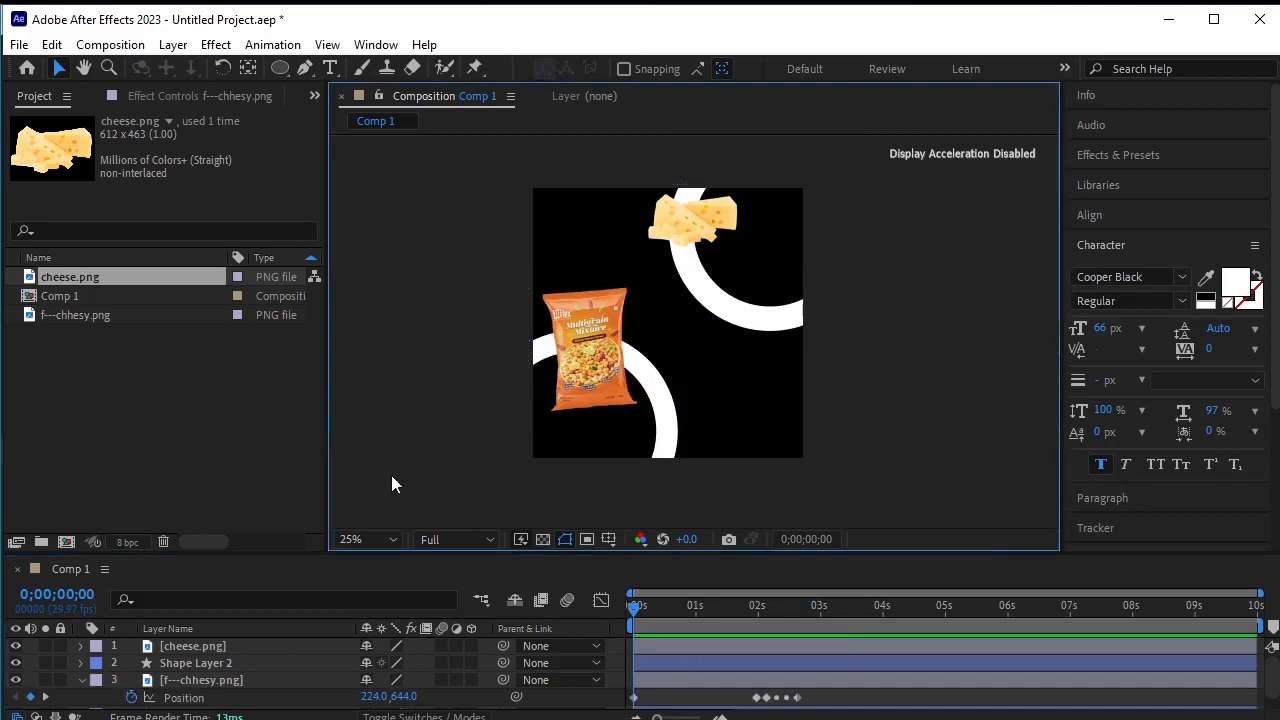
# Preview the animation, and nudge the second circle (Shape Layer 2) slightly right and up behind the cheese
pyautogui.press('space')
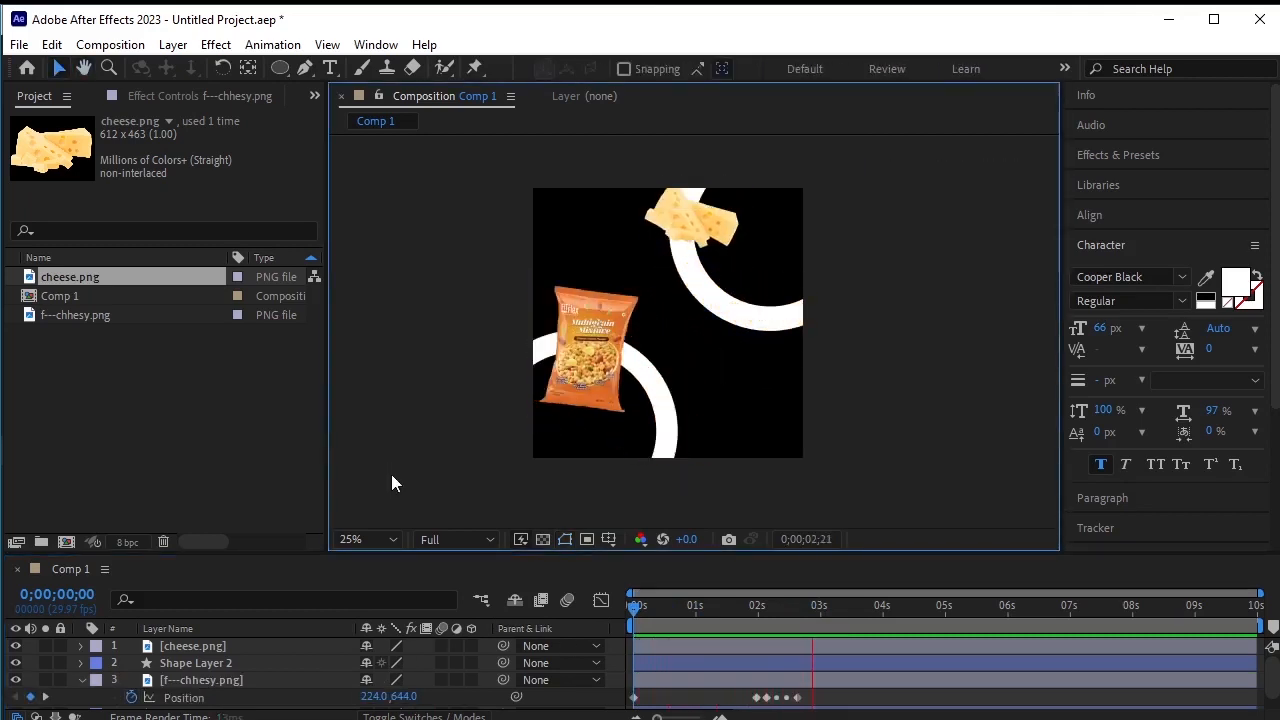
pyautogui.press('space')
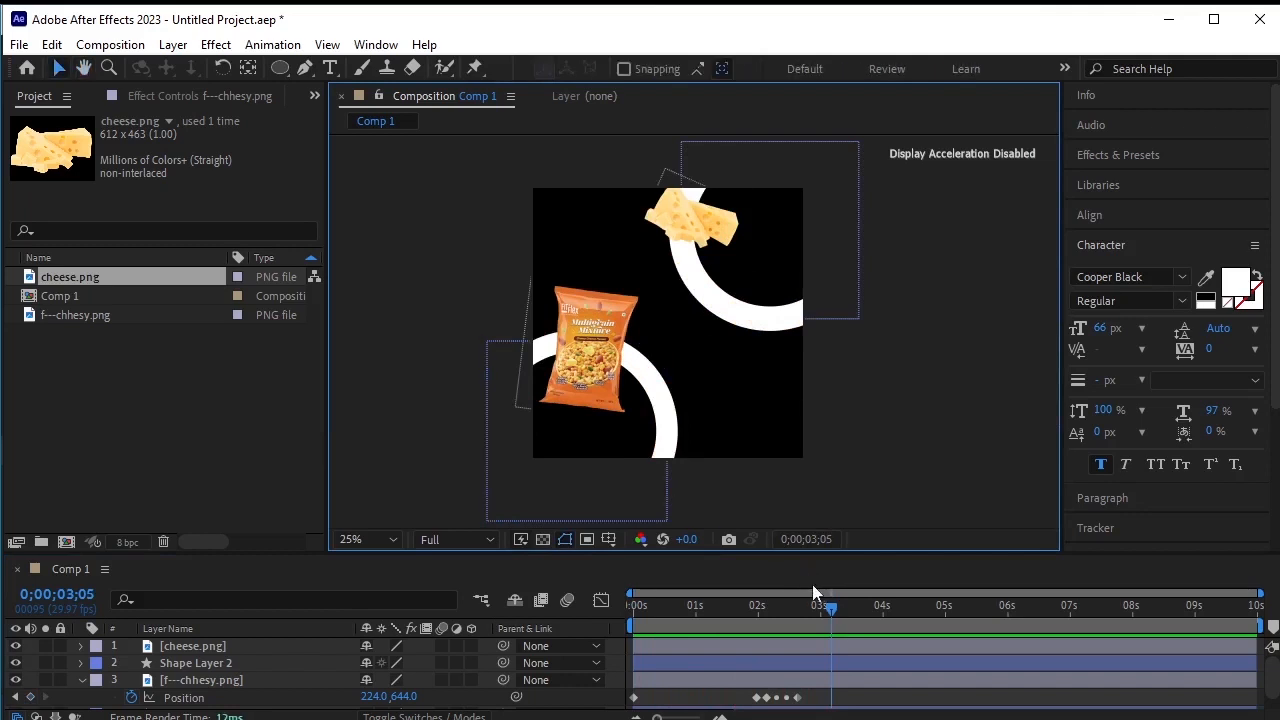
pyautogui.click(196, 663)
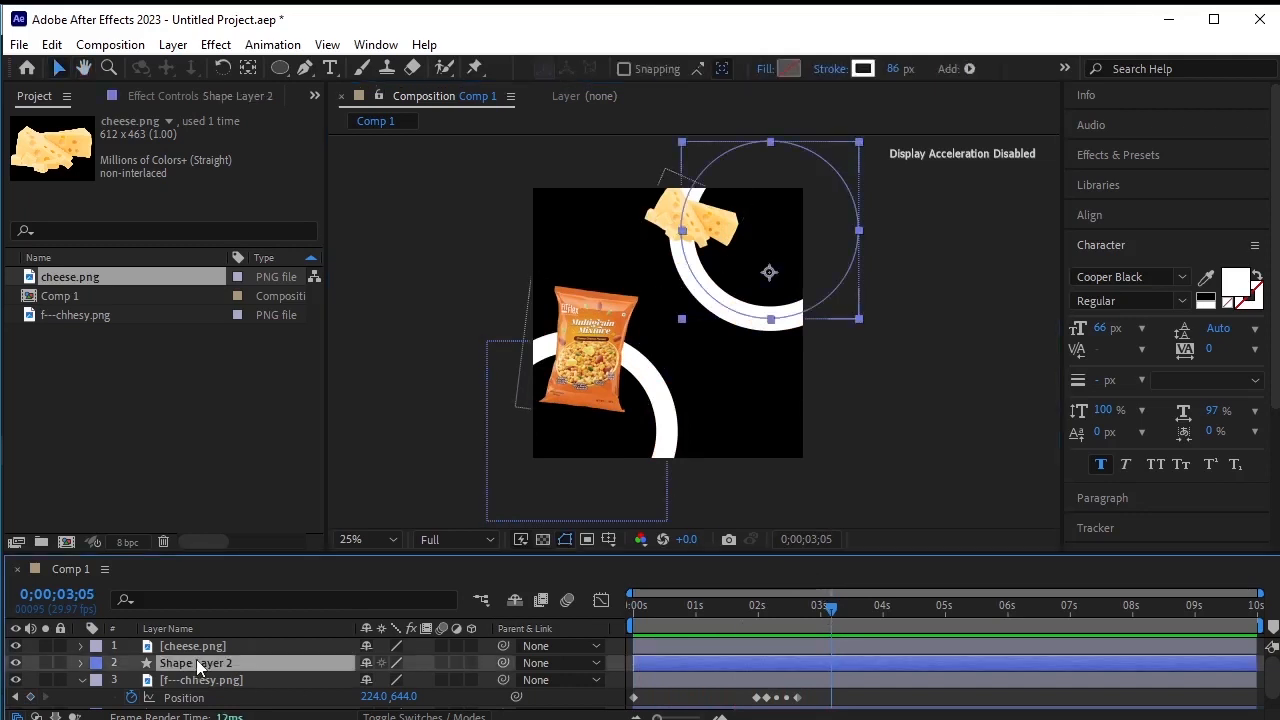
pyautogui.press('Return')
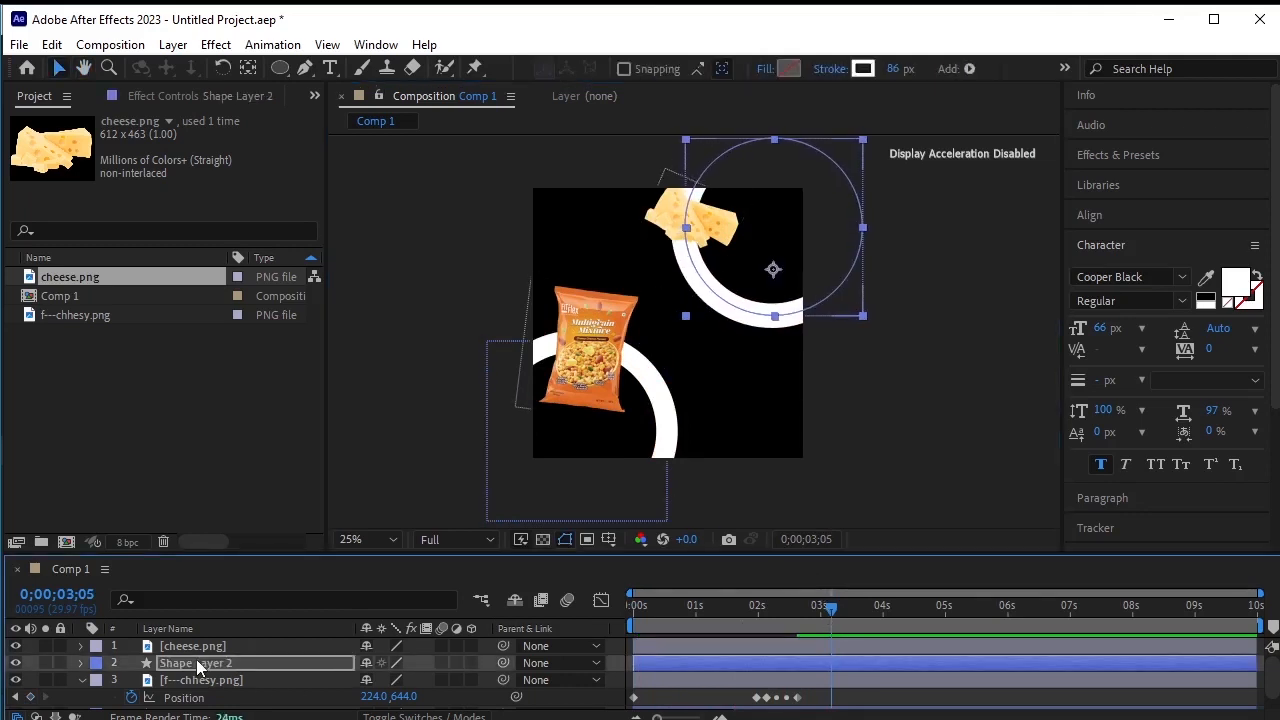
pyautogui.press('Right')
pyautogui.press('Right')
pyautogui.press('Right')
pyautogui.press('Right')
pyautogui.press('Right')
pyautogui.press('Right')
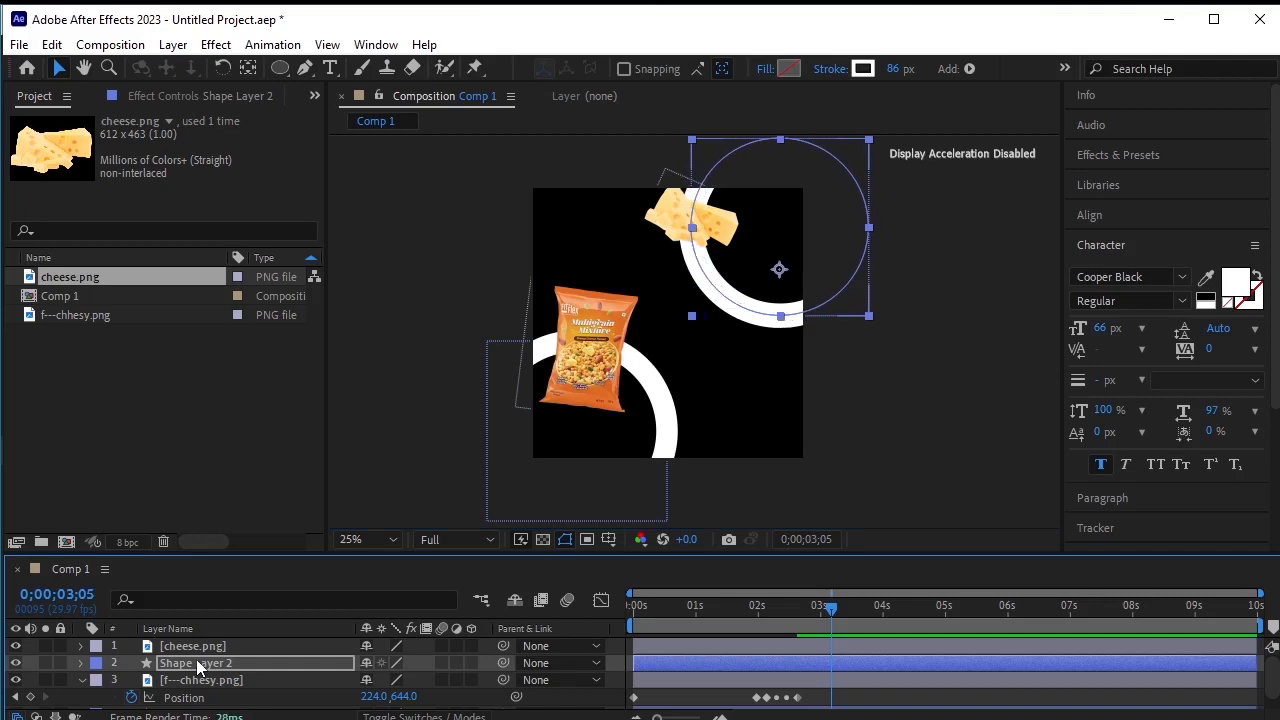
# Play the animation from 0 seconds to check how the cheese follows the shifted circle
pyautogui.moveTo(829, 607); pyautogui.dragTo(468, 609)
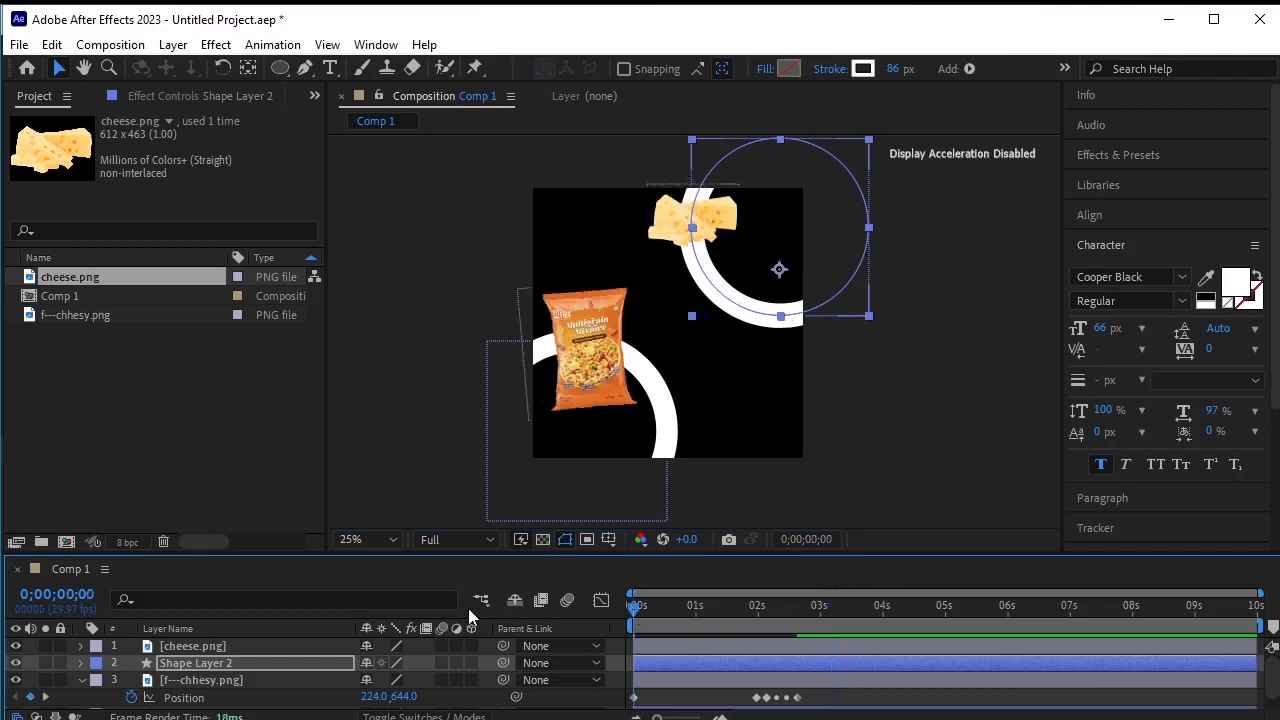
pyautogui.click(386, 465)
pyautogui.press('space')
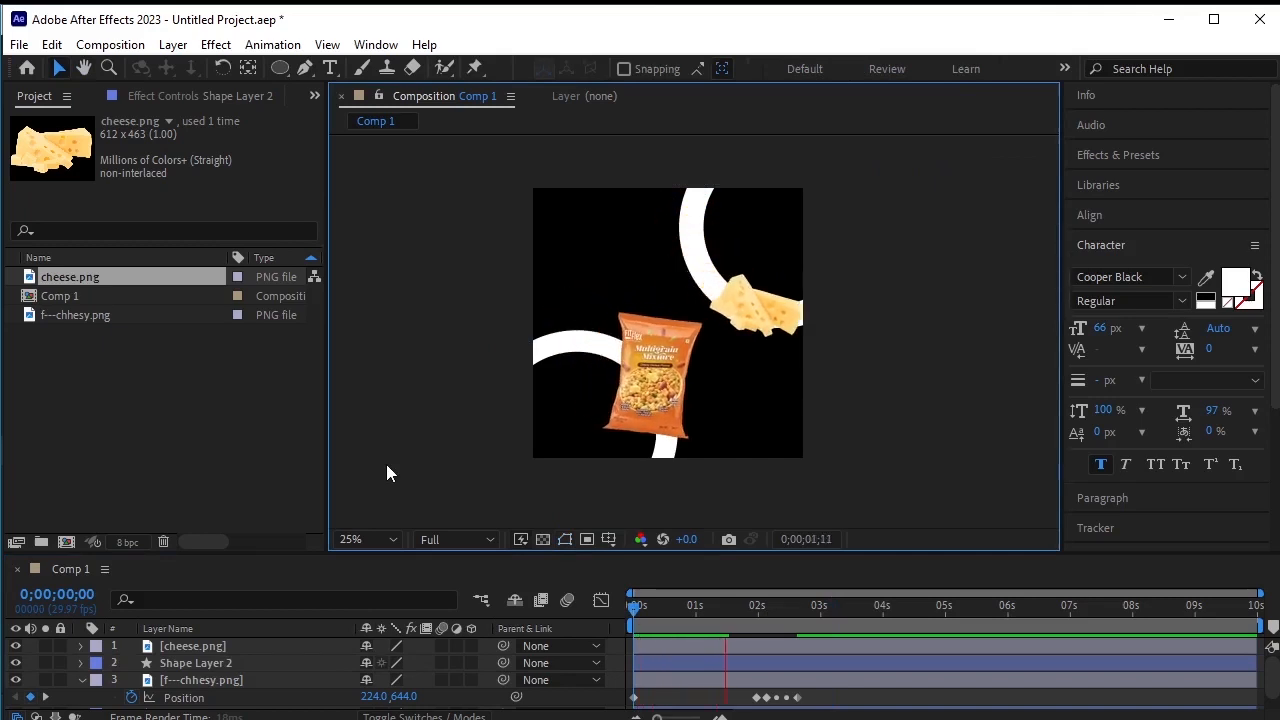
pyautogui.press('space')
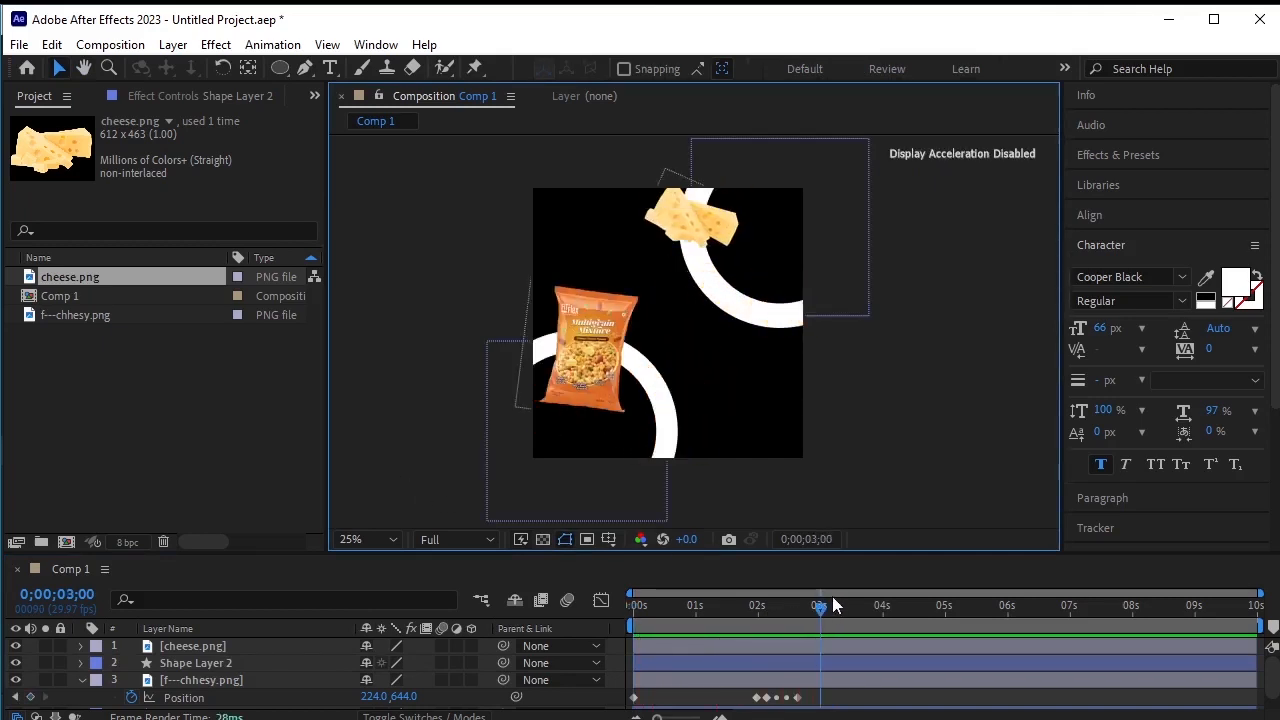
# Collapse the packet layer's properties, then import O-bg.png and place it beneath all other layers as the background
pyautogui.click(82, 680)
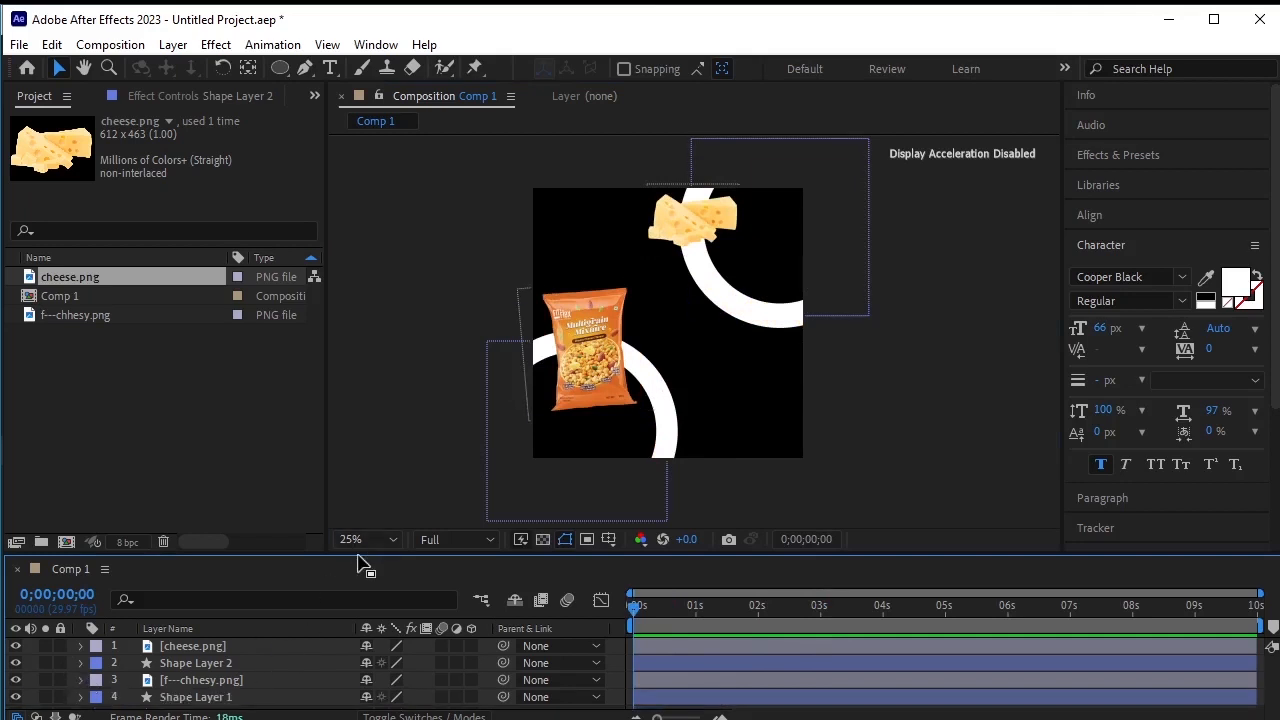
pyautogui.moveTo(361, 554); pyautogui.dragTo(366, 497)
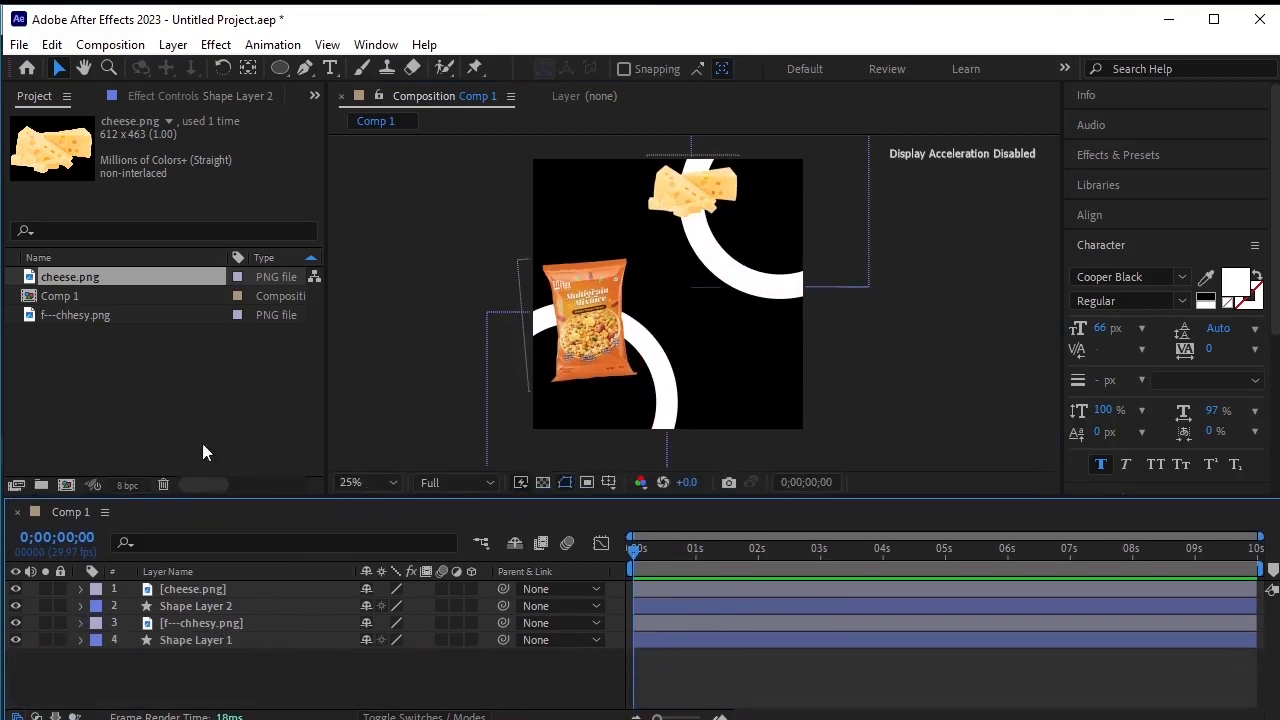
pyautogui.rightClick(191, 368)
pyautogui.moveTo(420, 466)
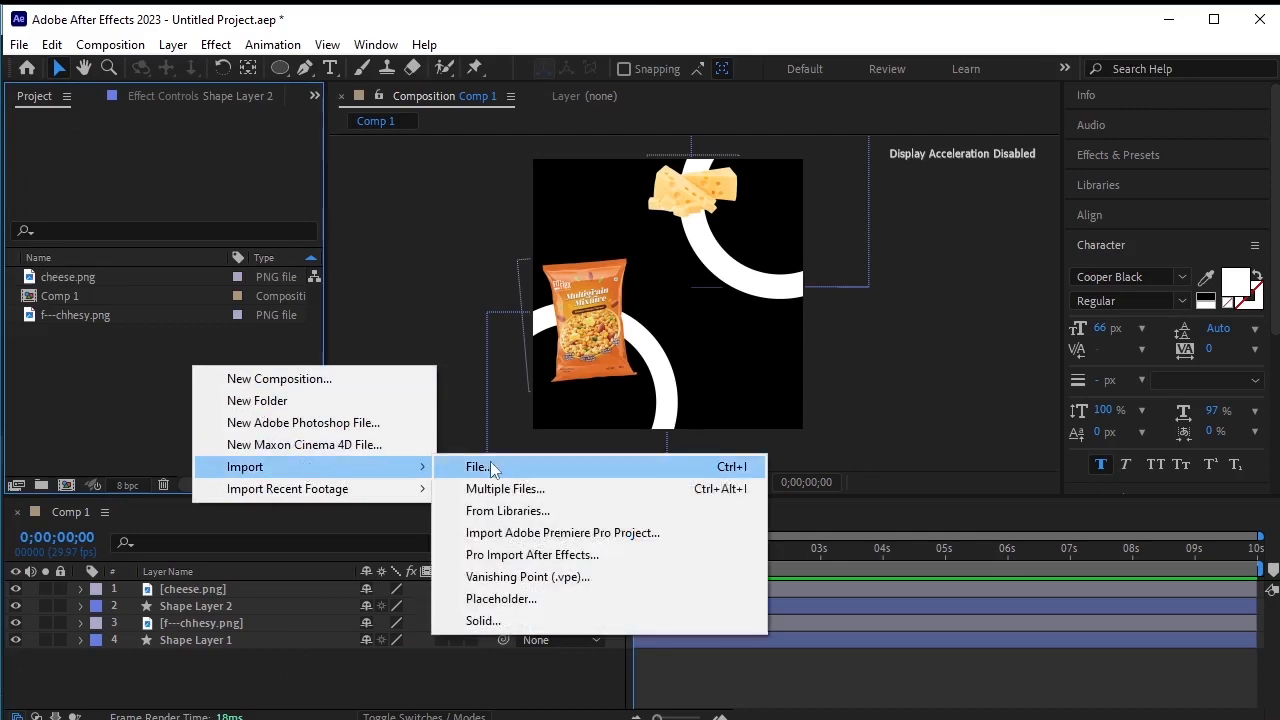
pyautogui.click(490, 464)
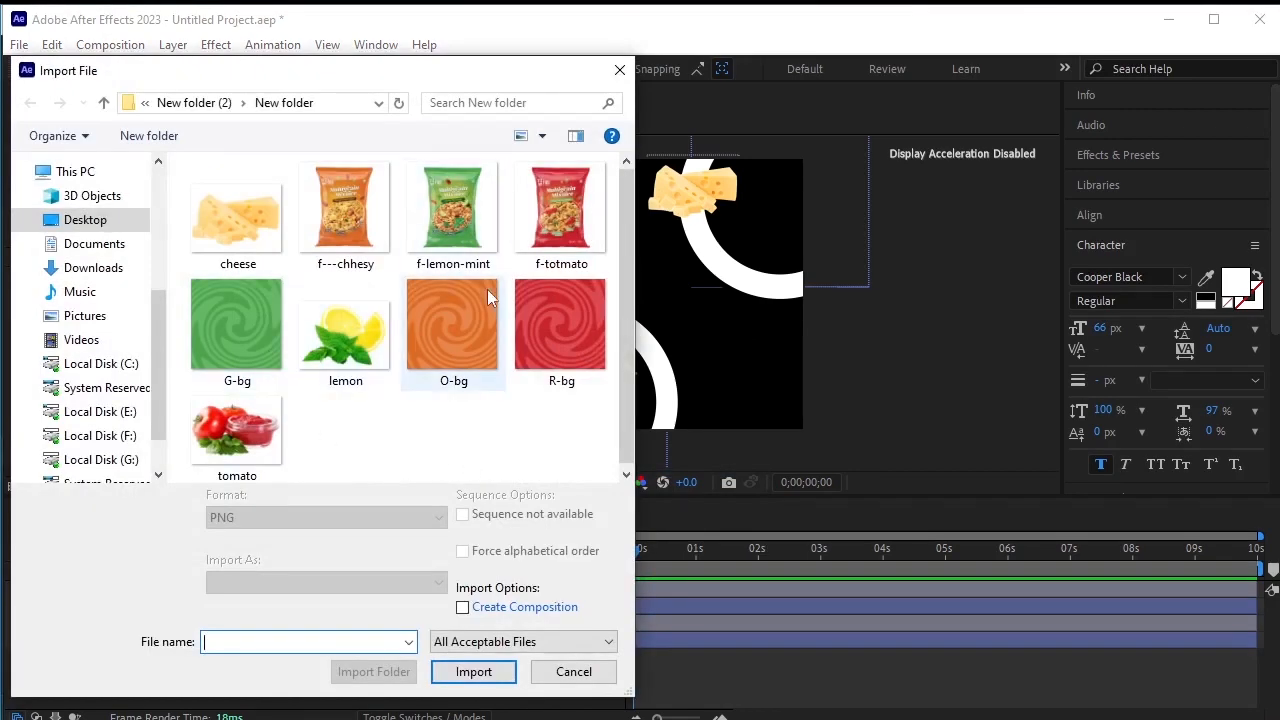
pyautogui.click(491, 318)
pyautogui.click(474, 657)
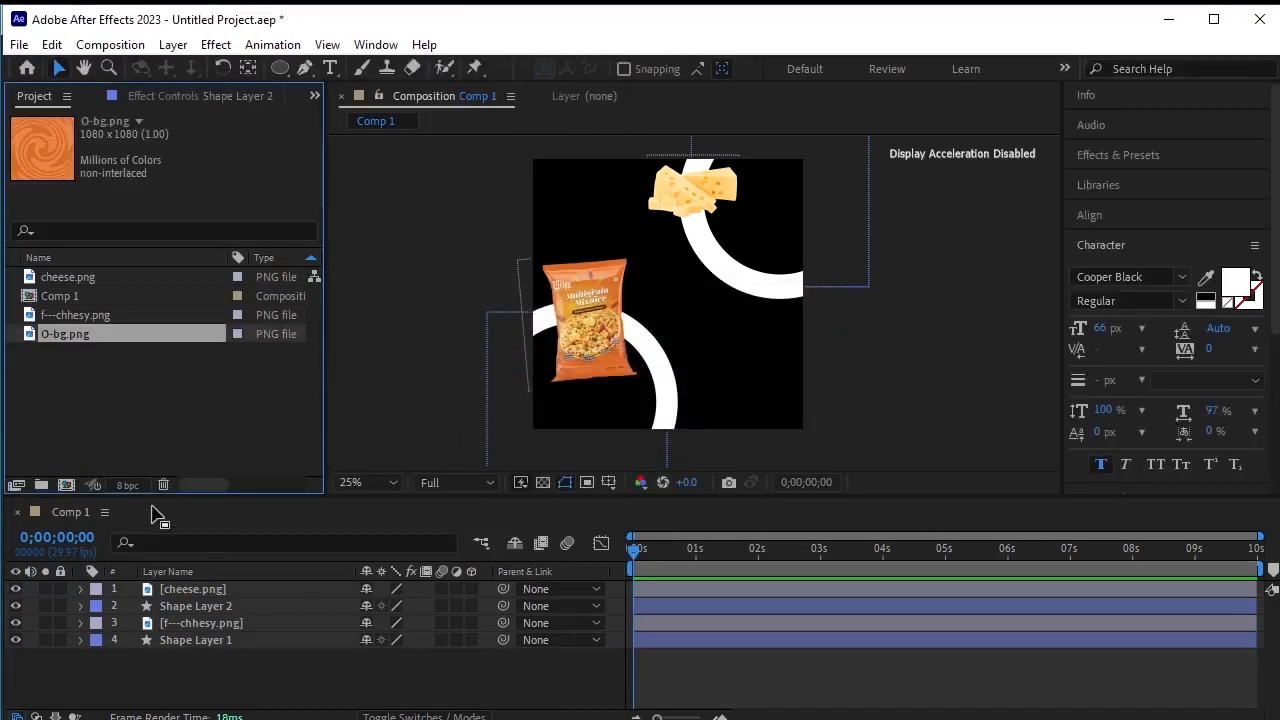
pyautogui.moveTo(134, 338); pyautogui.dragTo(167, 651)
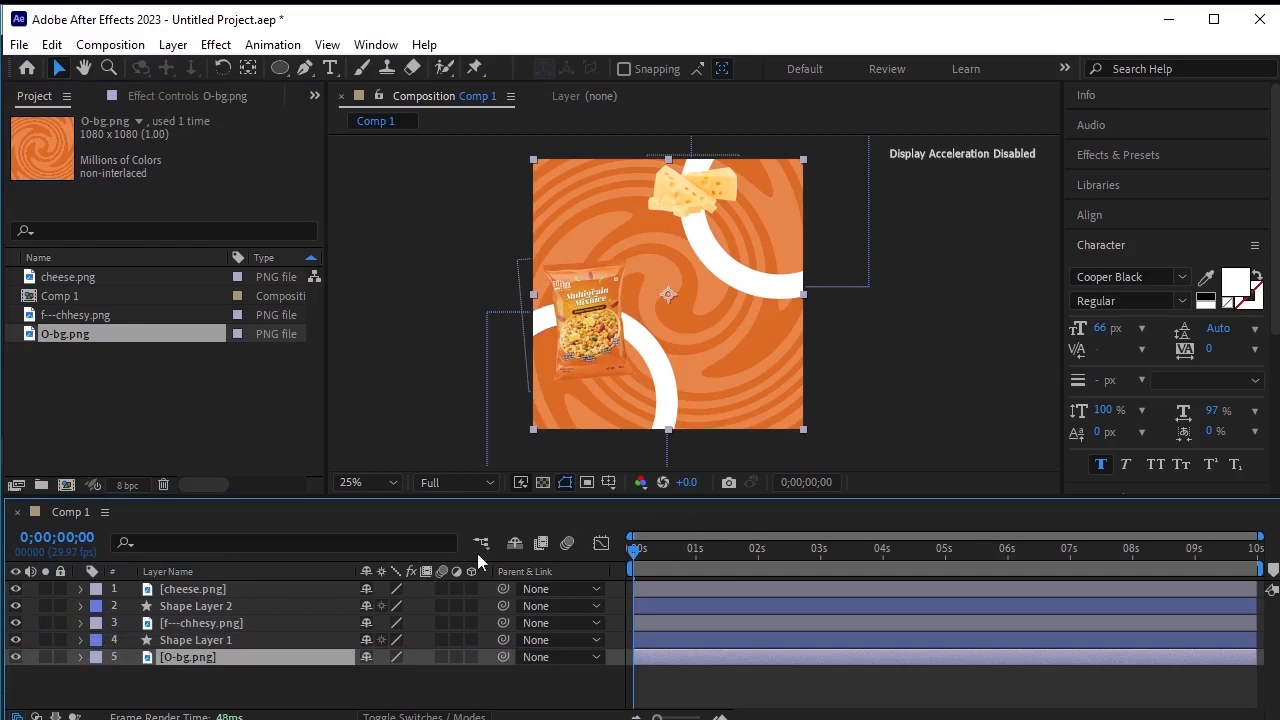
# Set the Opacity of Shape Layer 1 and Shape Layer 2 to 40%, and collapse their properties
pyautogui.click(238, 645)
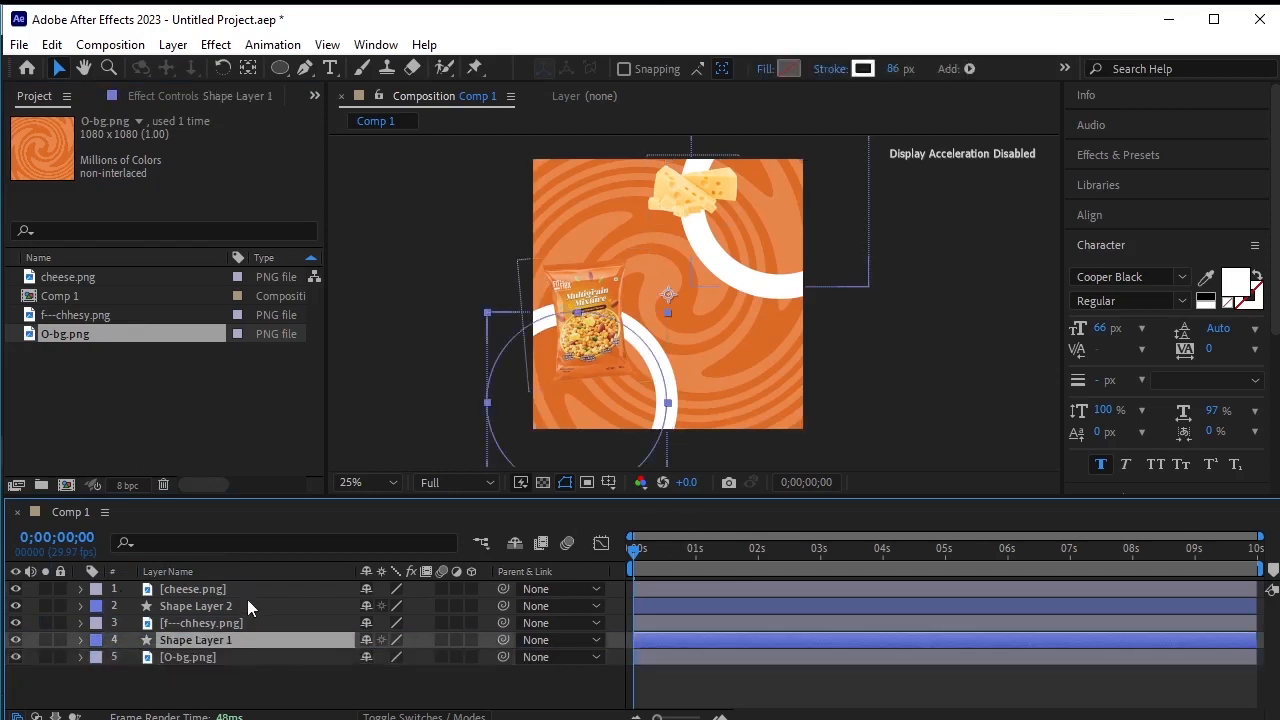
pyautogui.keyDown('ctrl'); pyautogui.click(247, 606); pyautogui.keyUp('ctrl')
pyautogui.press('t')
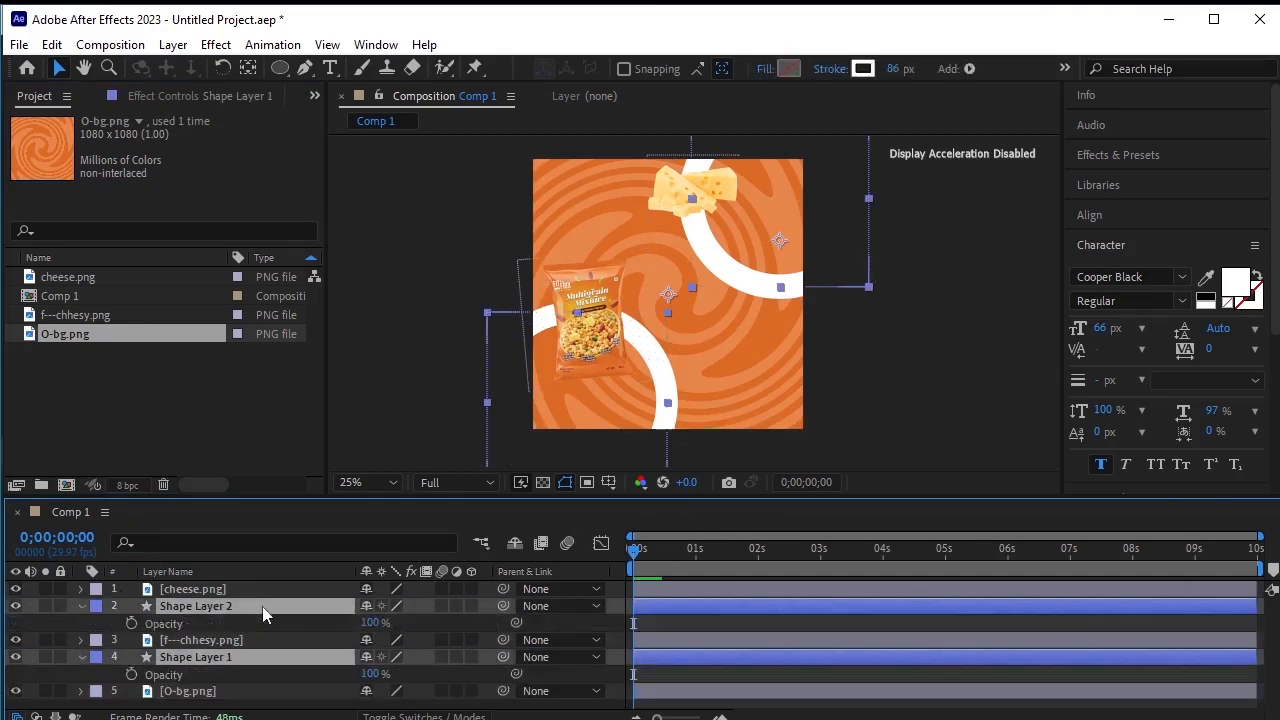
pyautogui.click(374, 623)
pyautogui.press('Return')
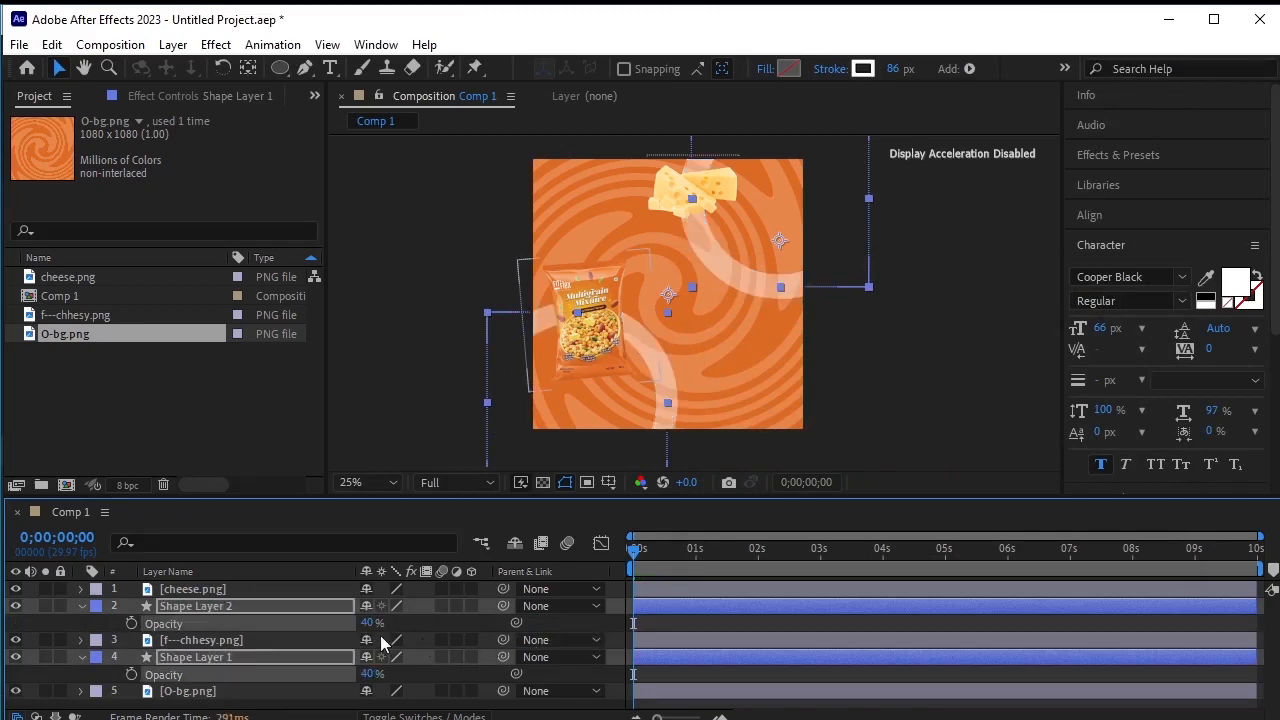
pyautogui.click(83, 607)
pyautogui.click(157, 699)
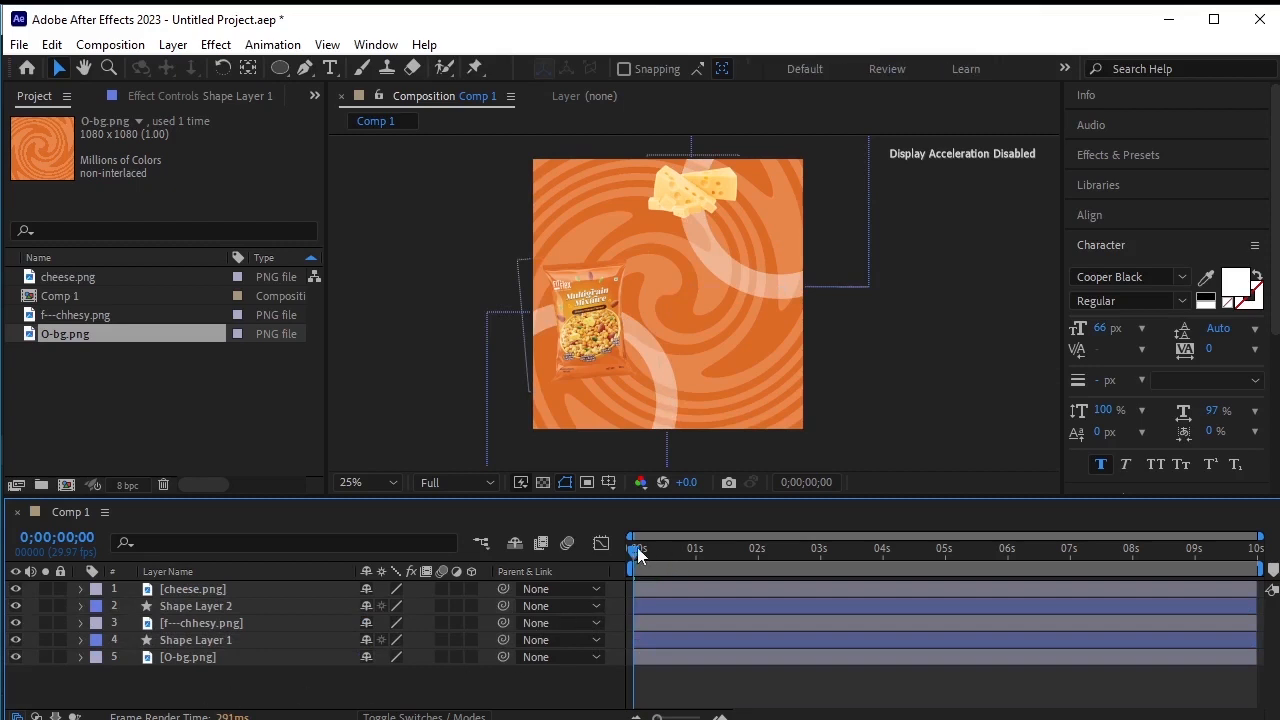
pyautogui.moveTo(637, 556); pyautogui.dragTo(645, 556)
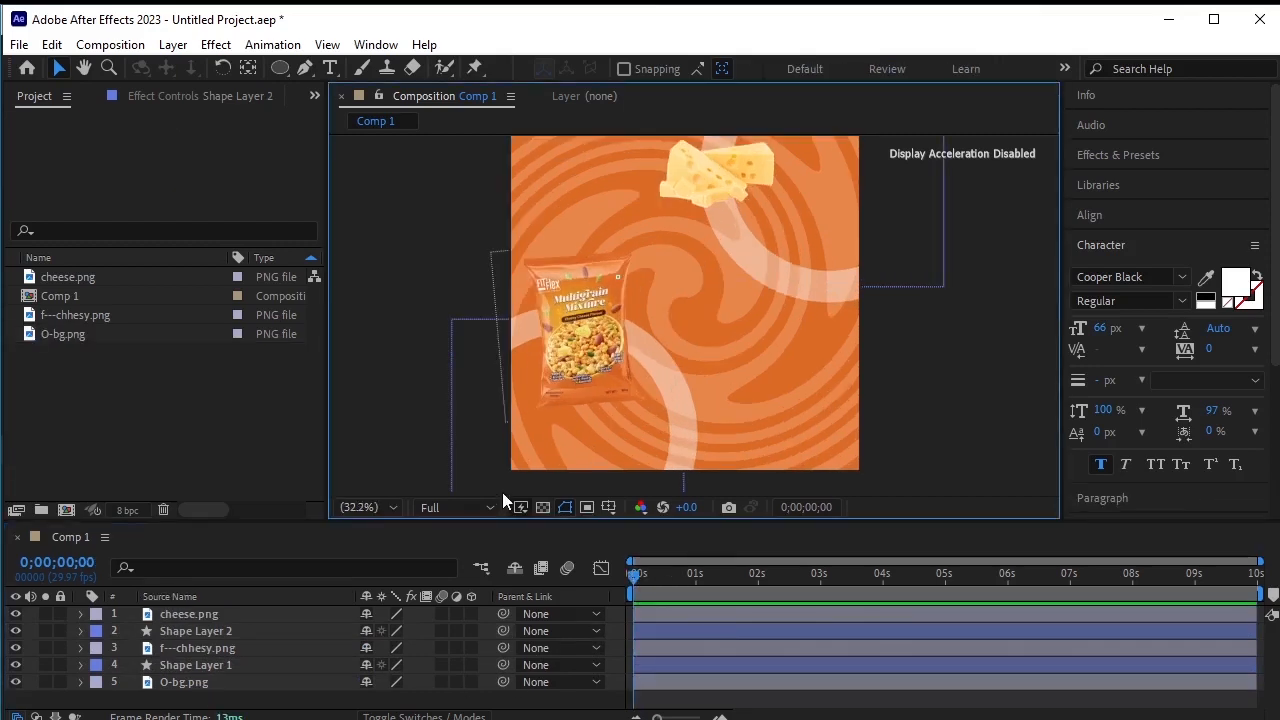
# Add the three-line text "Cheesy Cheese Flavour" above the packet, with one word per line
pyautogui.click(331, 70)
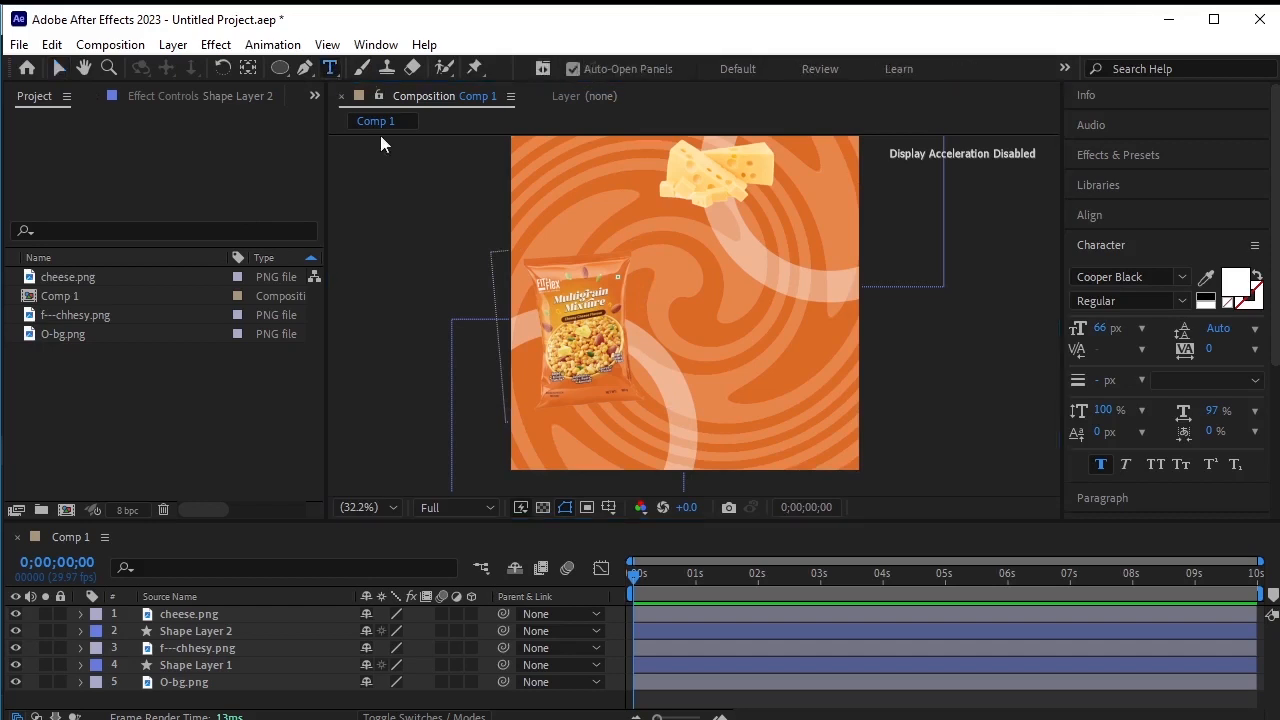
pyautogui.click(540, 188)
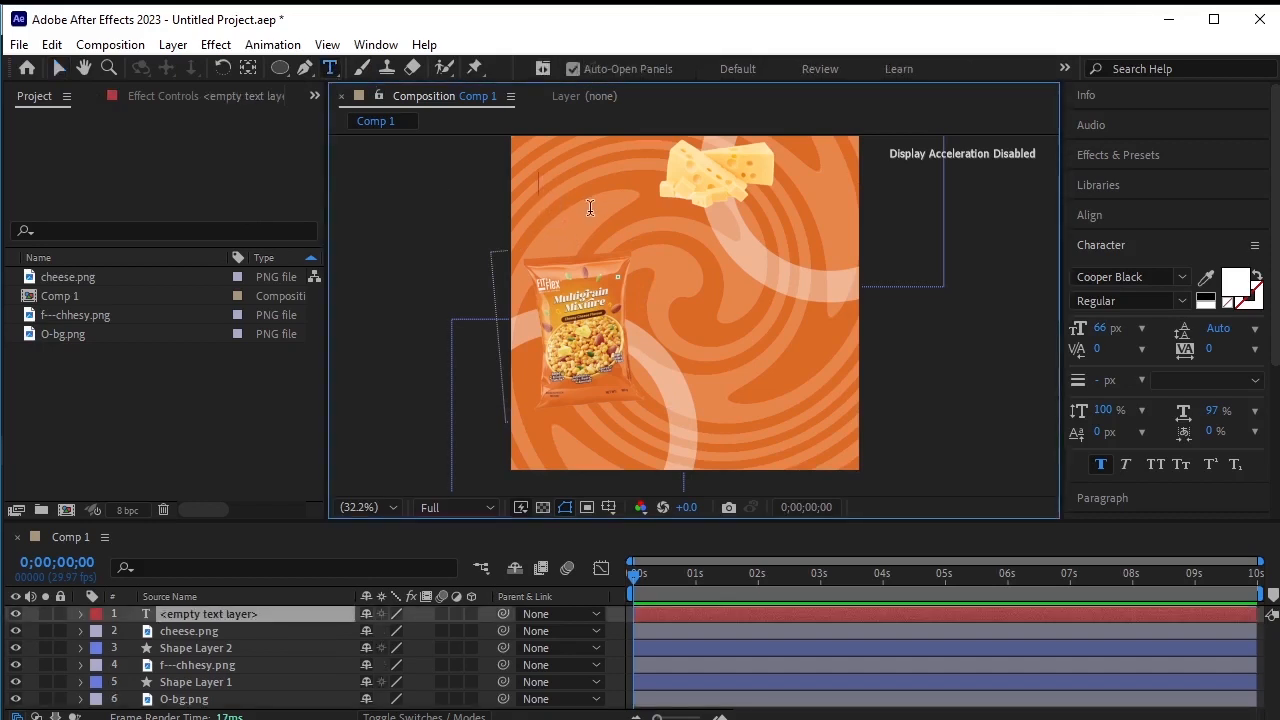
pyautogui.write('Chees')
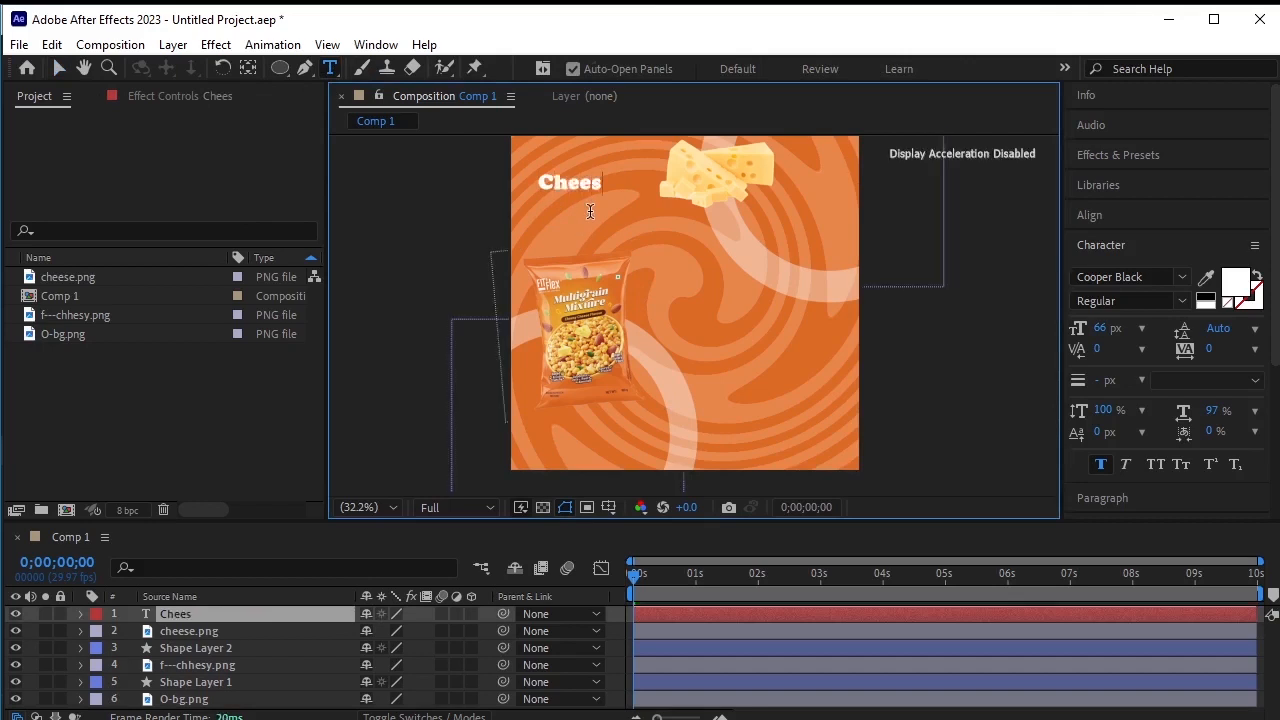
pyautogui.write('y')
pyautogui.press('Return')
pyautogui.write('Cheese Fl')
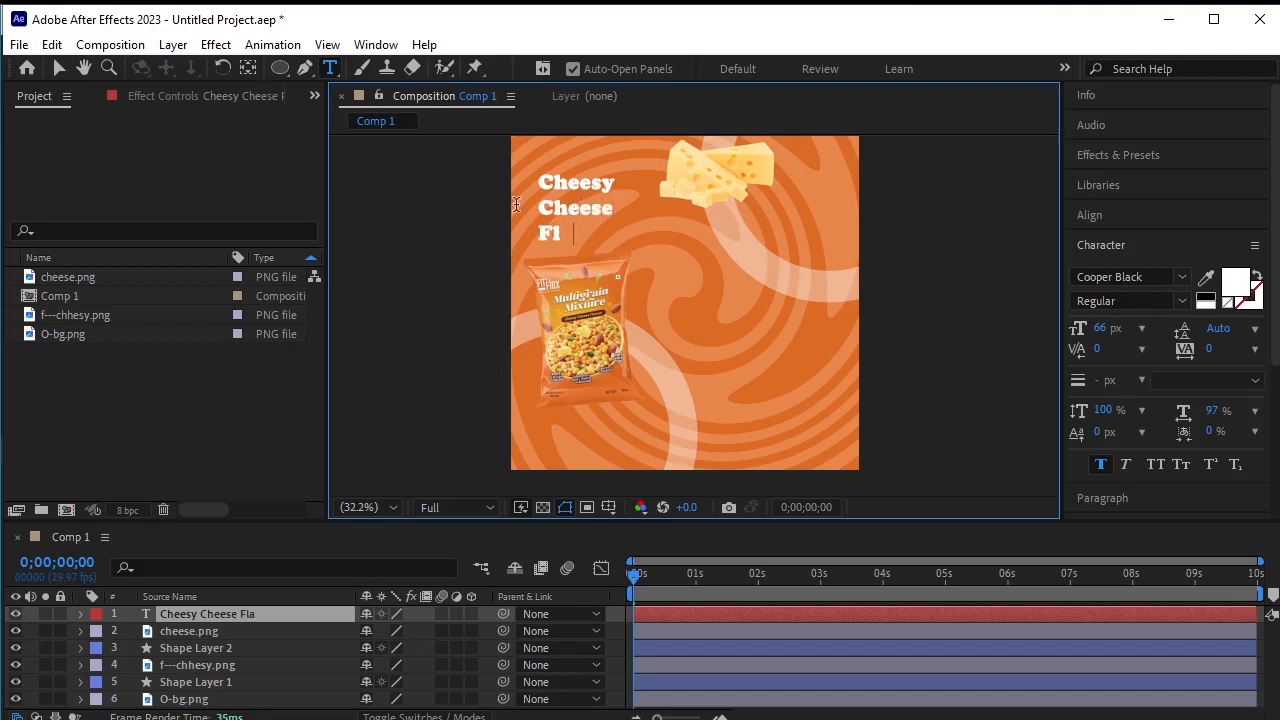
pyautogui.write('avour')
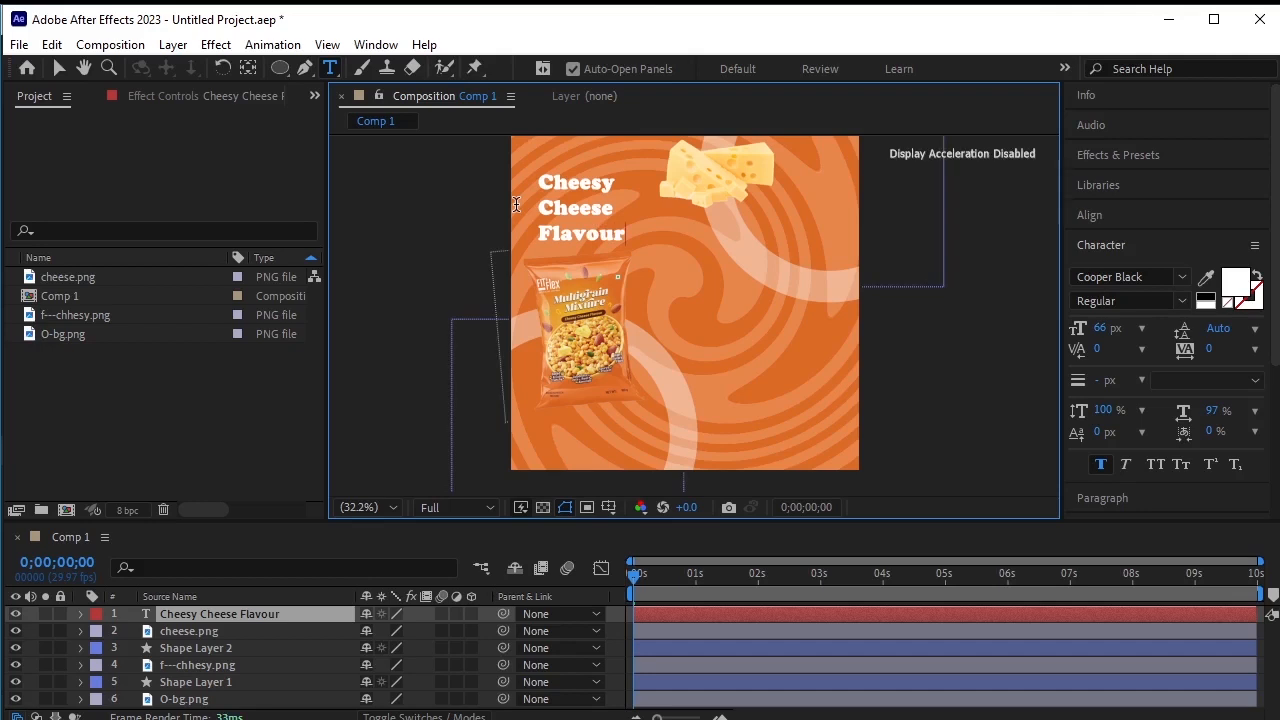
# Center the text layer's anchor point, tilt the text slightly counterclockwise and shift it slightly left above the packet
pyautogui.click(246, 70)
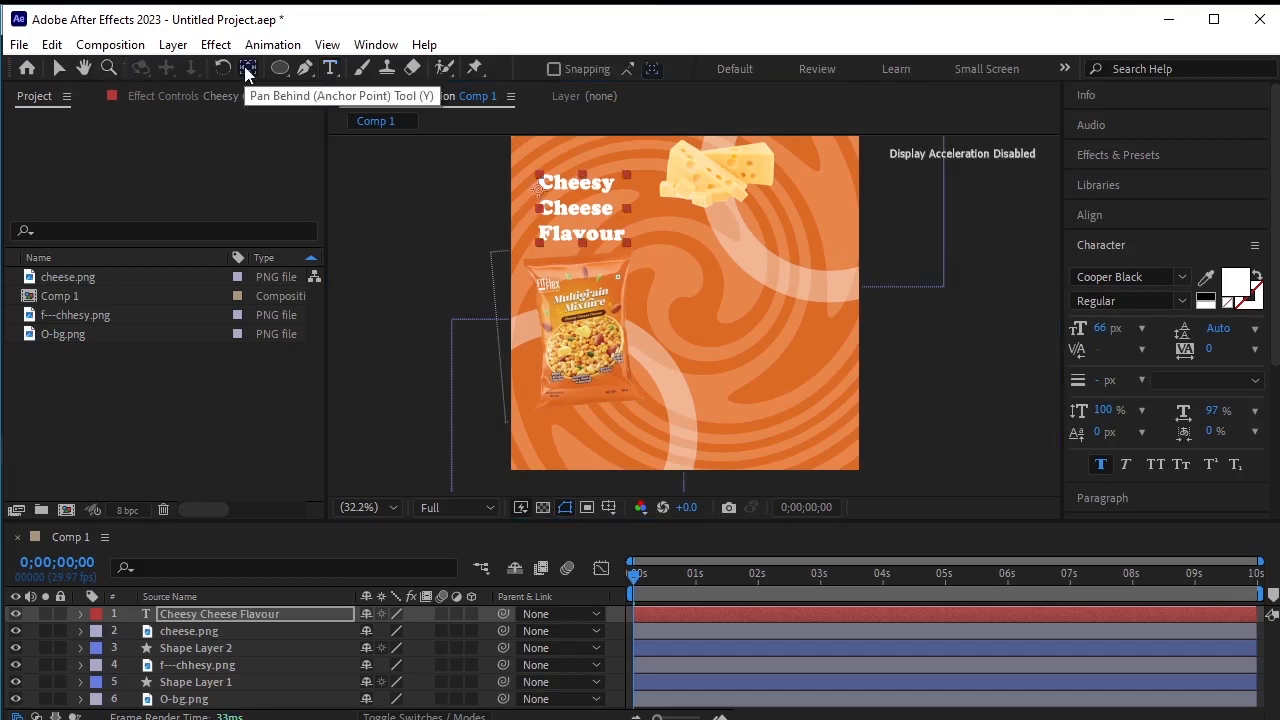
pyautogui.hotkey('ctrl', 'alt', 'Home')
pyautogui.click(224, 68)
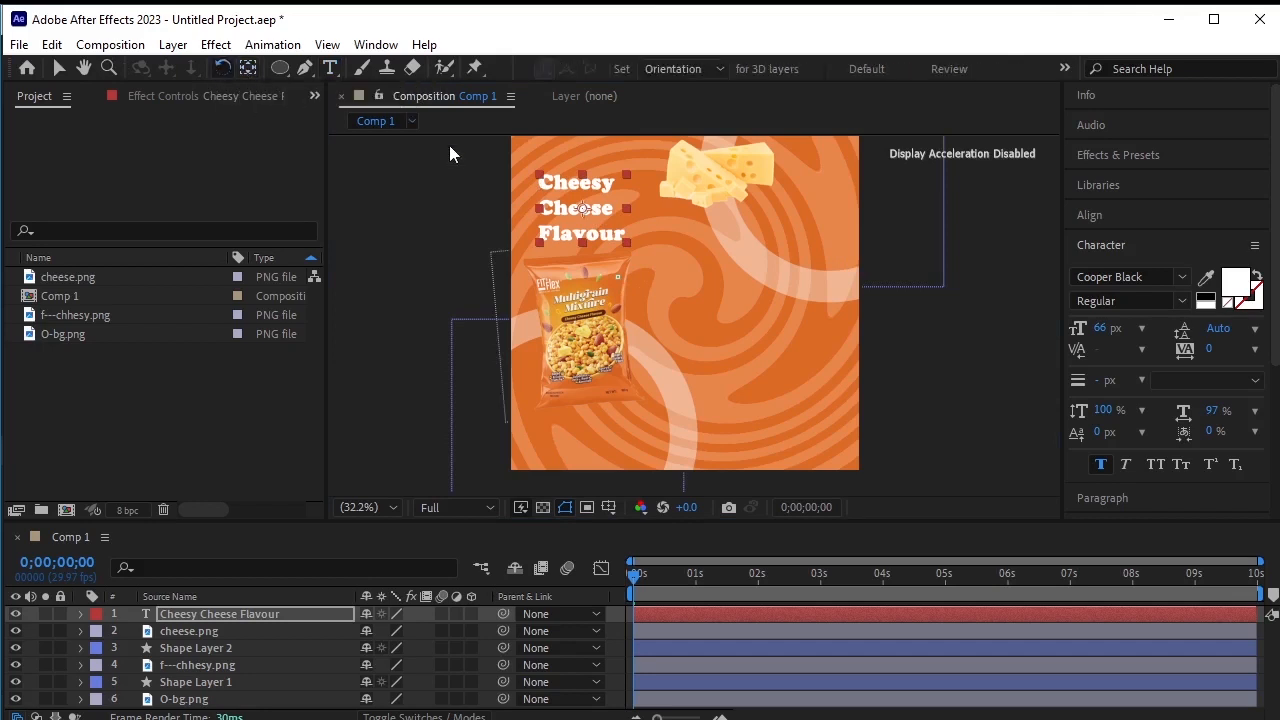
pyautogui.moveTo(624, 240); pyautogui.dragTo(568, 235)
pyautogui.click(56, 68)
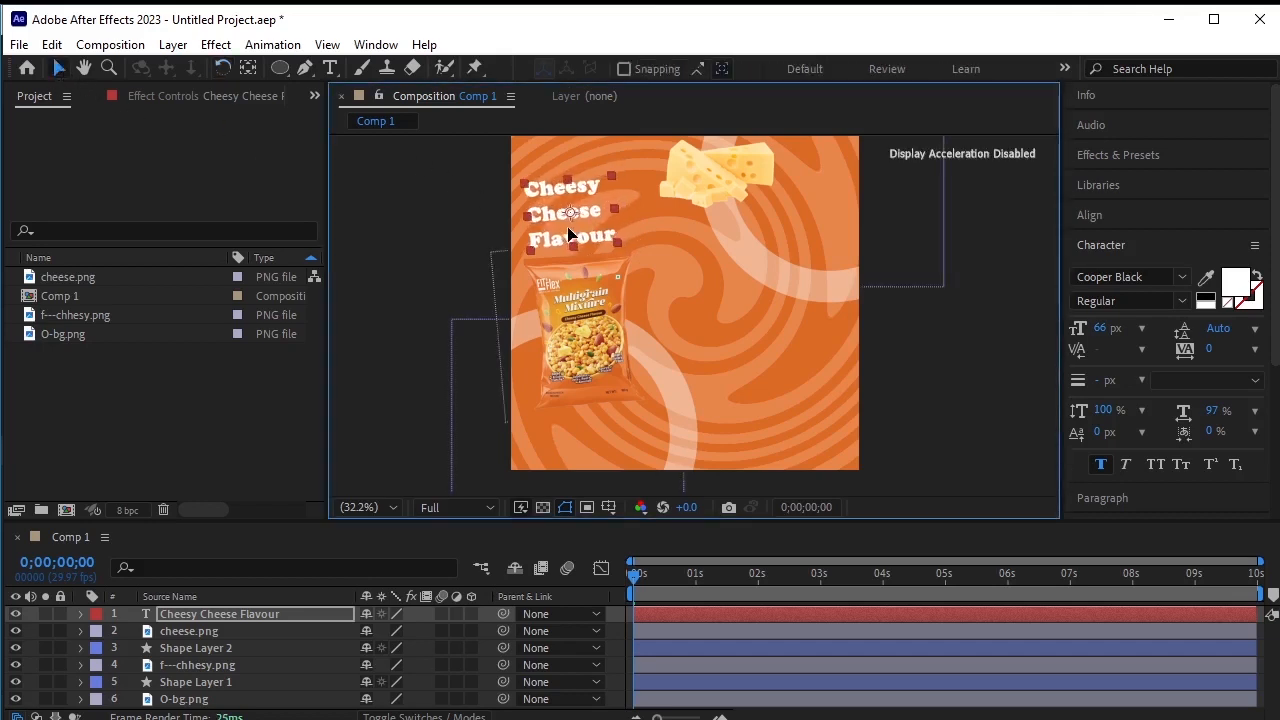
# Apply the Extend text tracking preset to the "Cheesy Cheese Flavour" layer at 0 seconds, and preview the animation
pyautogui.click(1109, 172)
pyautogui.click(1116, 183)
pyautogui.write('e')
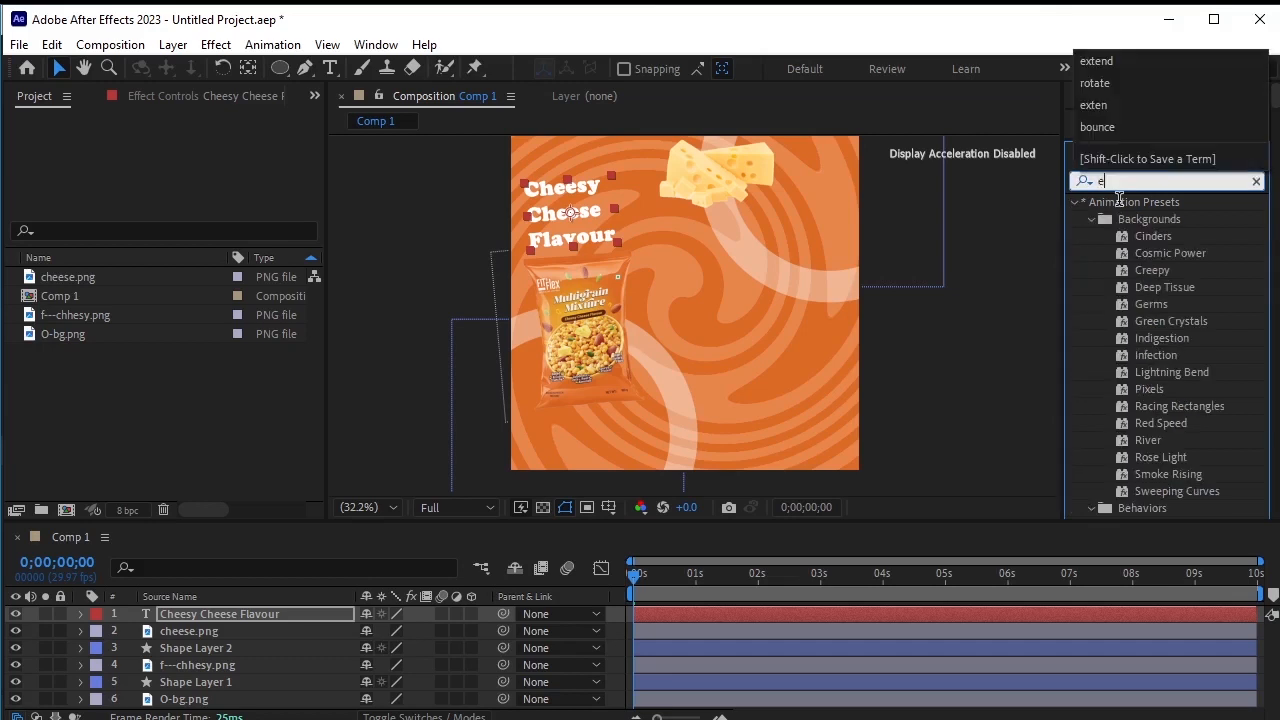
pyautogui.write('xtend')
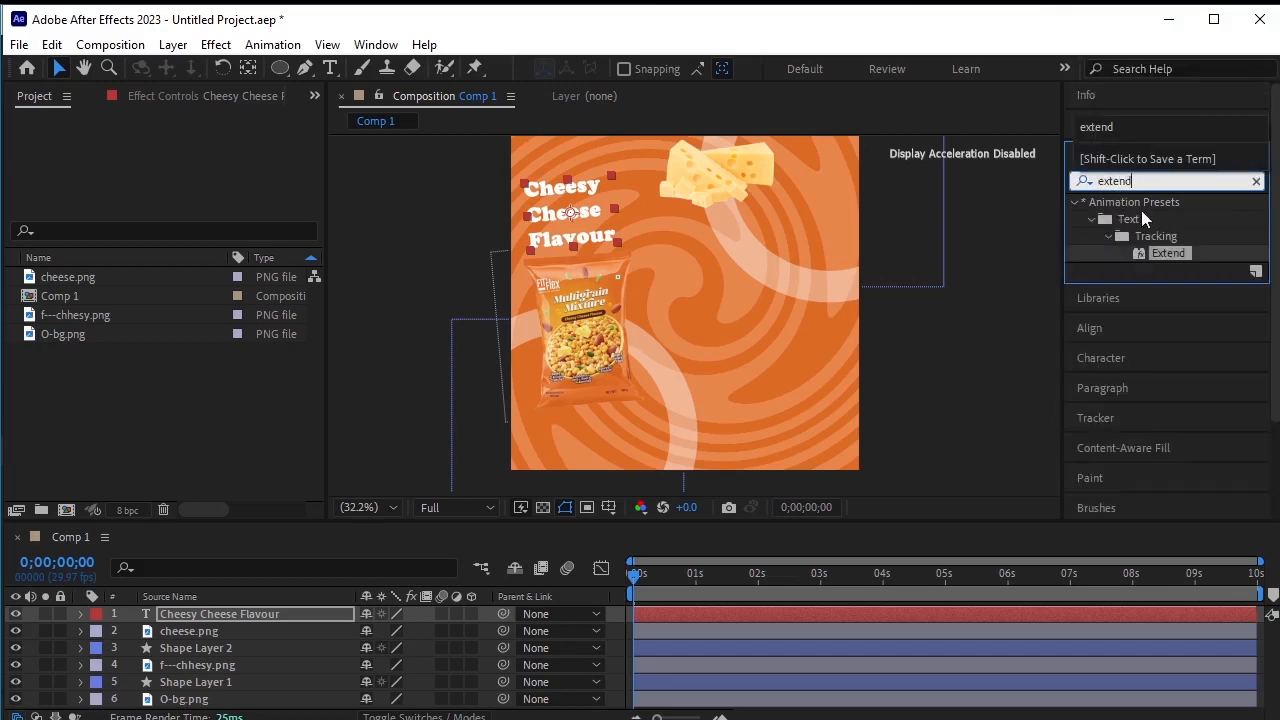
pyautogui.moveTo(1170, 252); pyautogui.dragTo(656, 340)
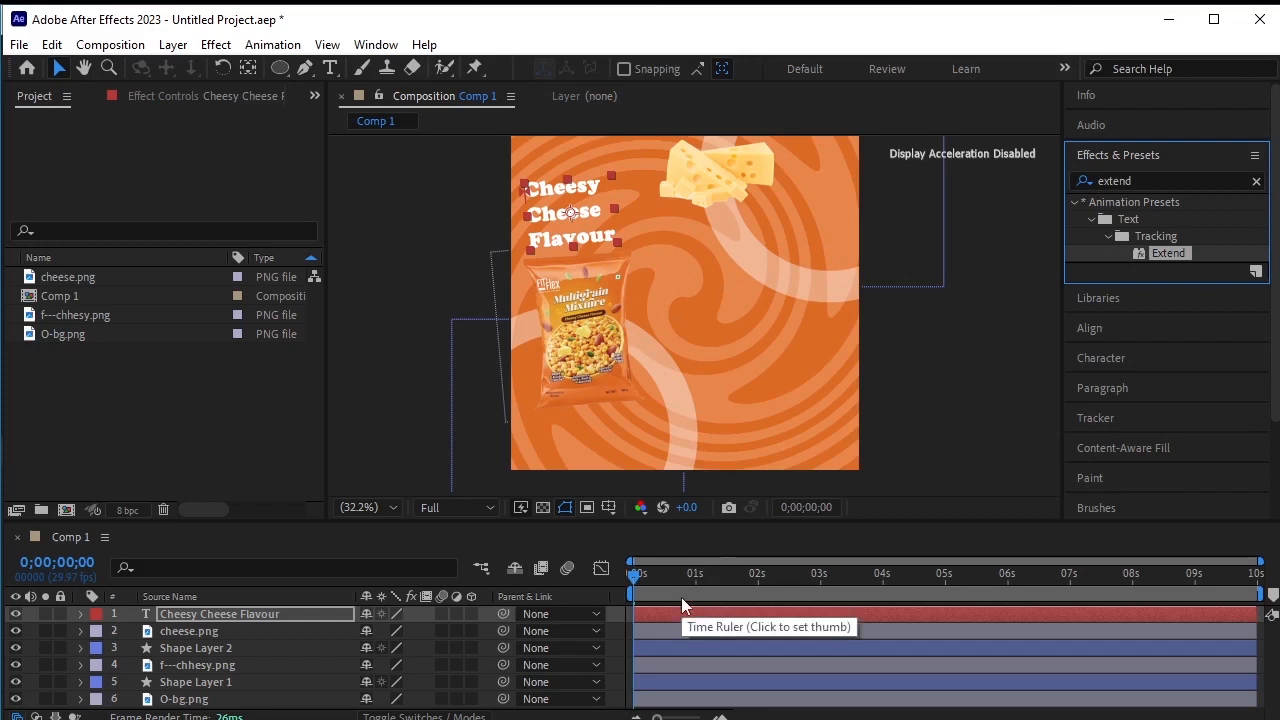
pyautogui.press('space')
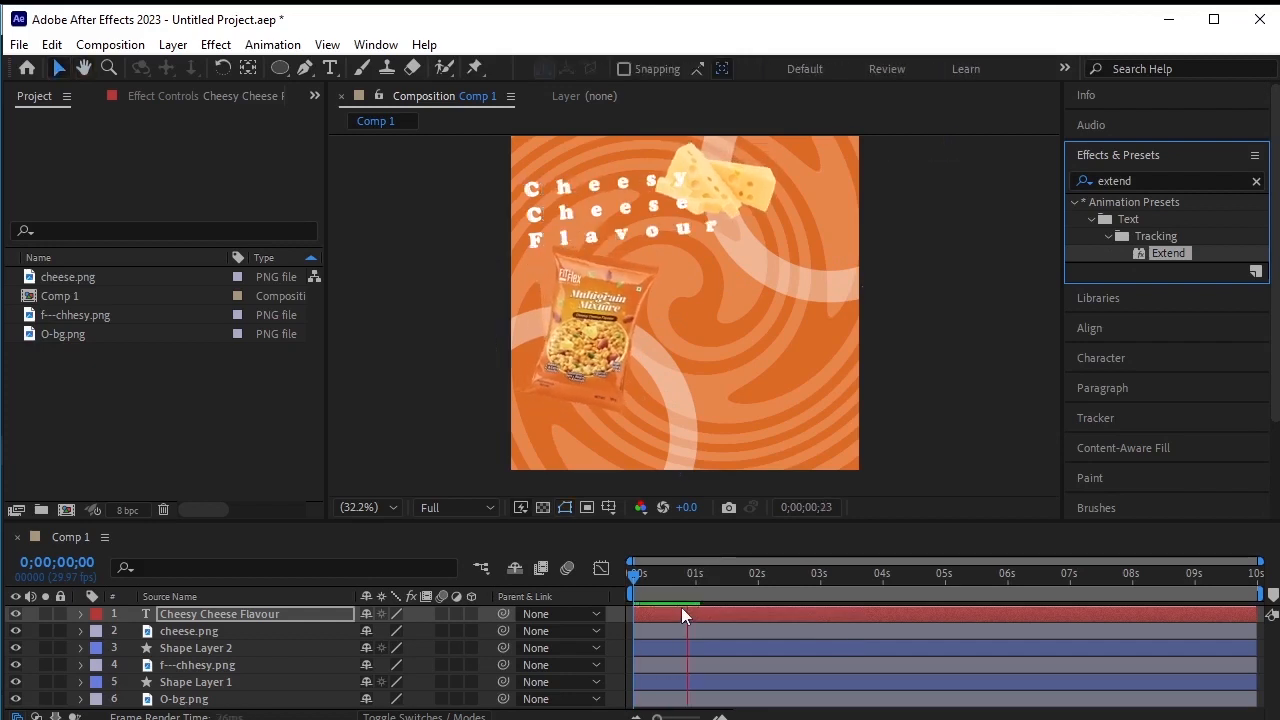
pyautogui.press('space')
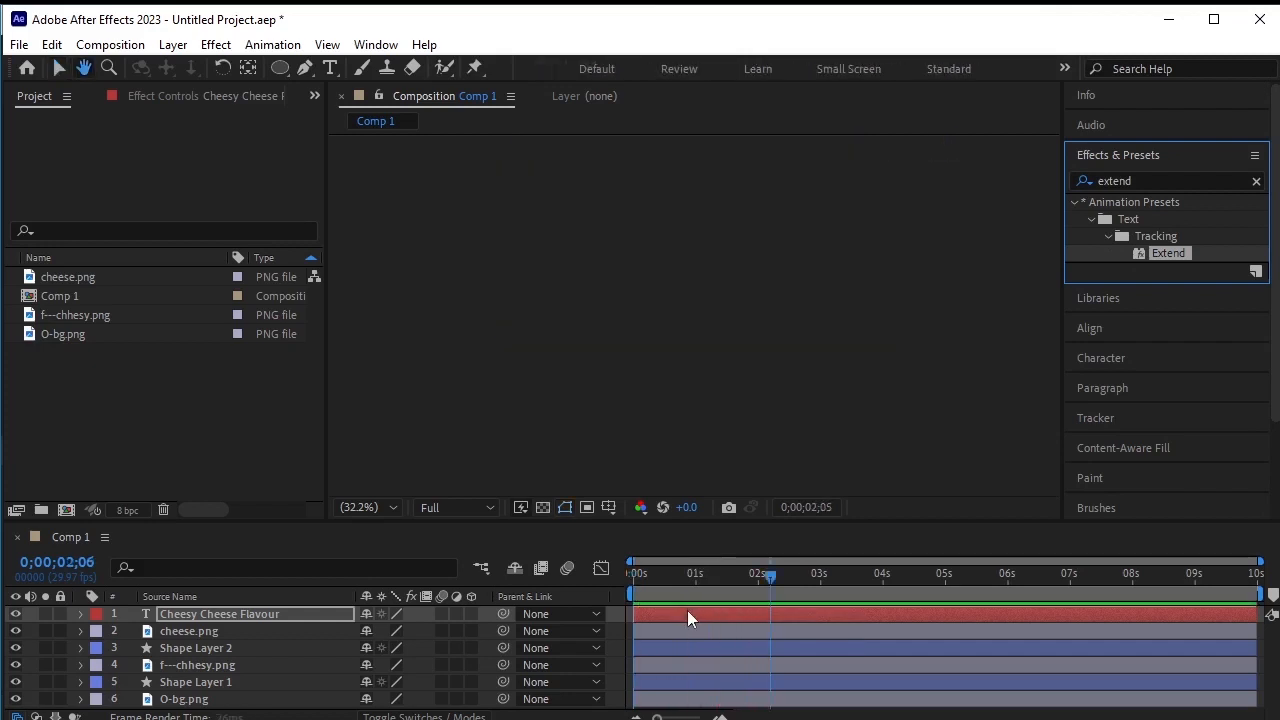
# Delay the start of the "Cheesy Cheese Flavour" layer by a few frames after 0 seconds, and preview the result
pyautogui.moveTo(761, 579); pyautogui.dragTo(596, 585)
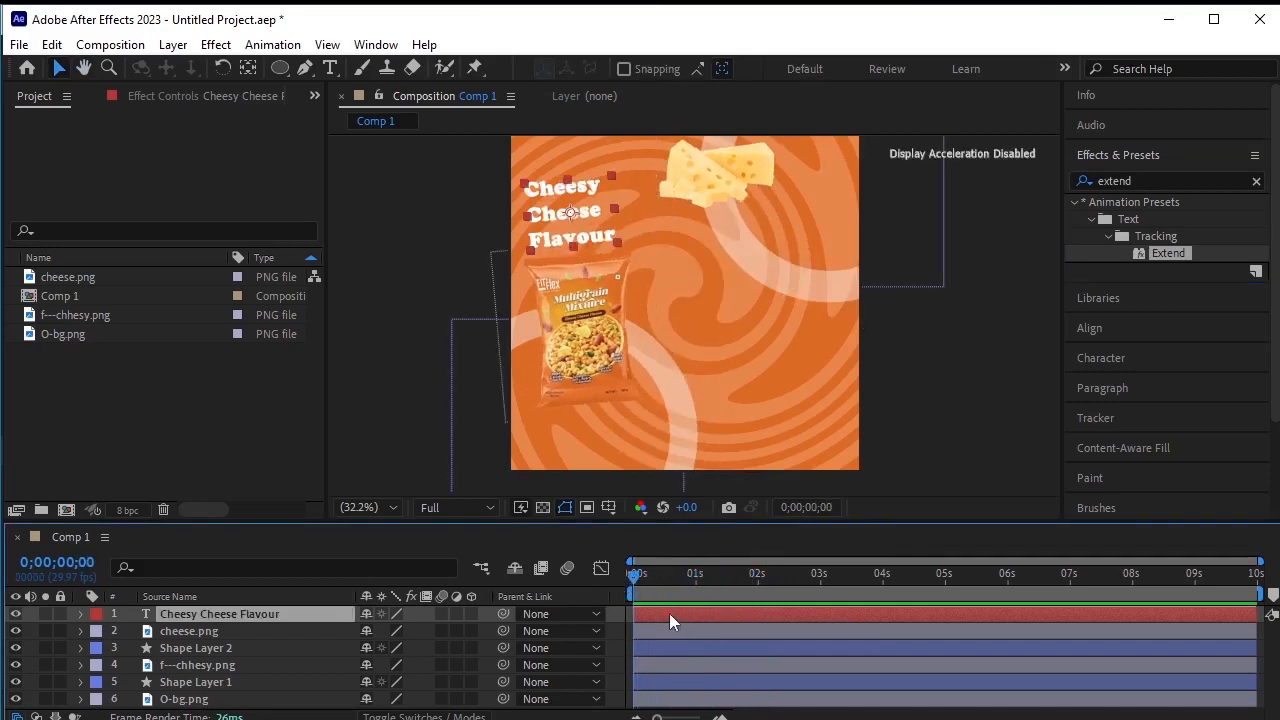
pyautogui.moveTo(671, 613); pyautogui.dragTo(675, 612)
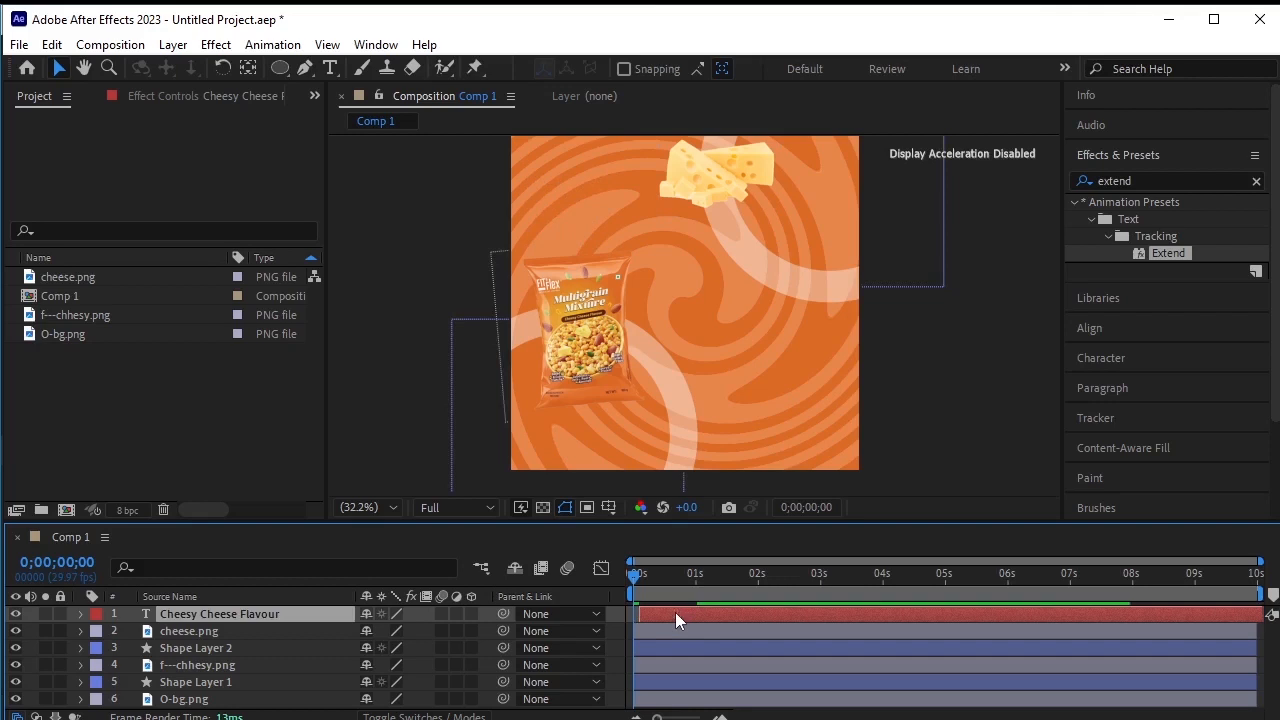
pyautogui.press('space')
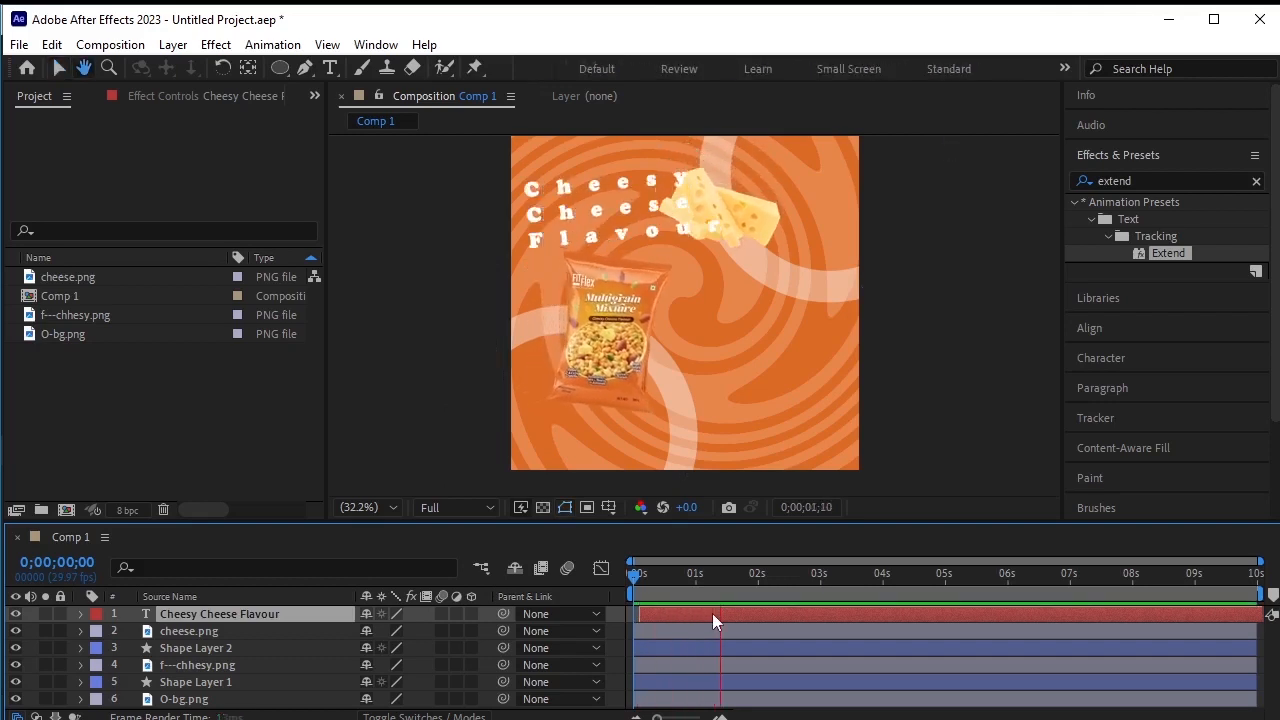
# Replay the composition from 0 seconds to review the tracking animation of the "Cheesy Cheese Flavour" text
pyautogui.press('space')
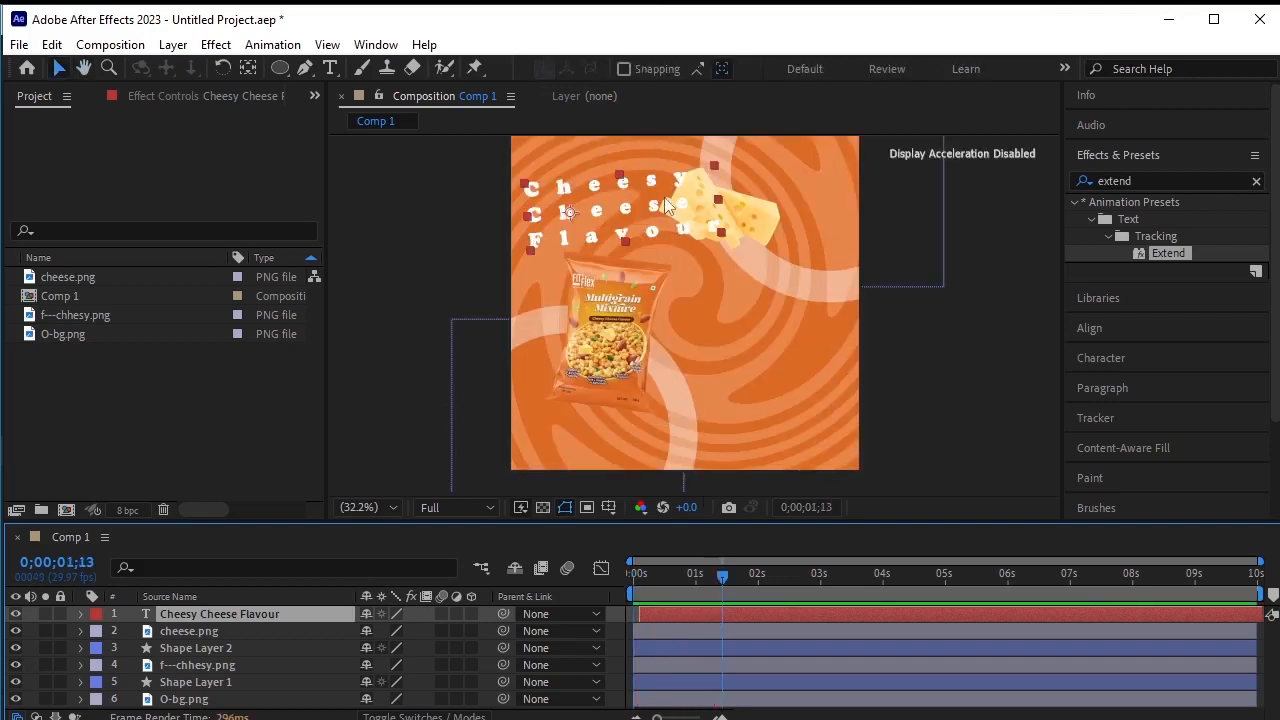
pyautogui.scroll(-1, 661, 197)
pyautogui.scroll(3, 661, 197)
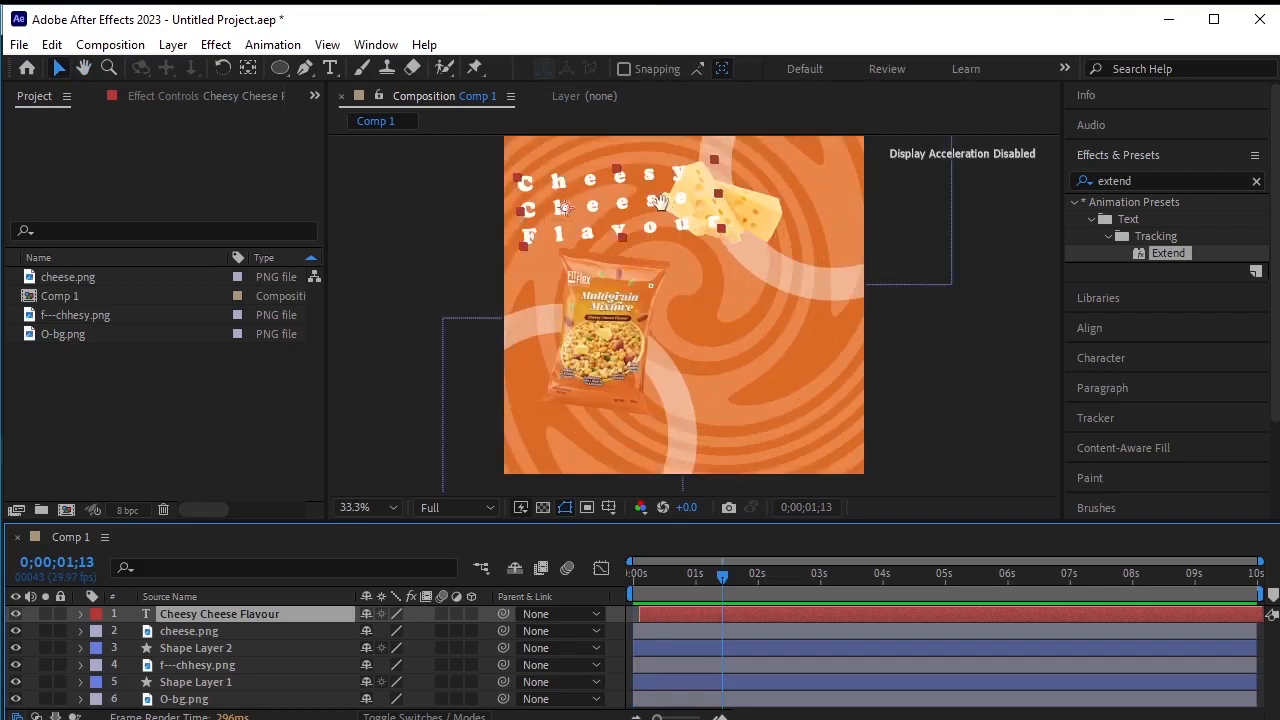
pyautogui.moveTo(661, 197); pyautogui.dragTo(605, 256)
pyautogui.press('v')
pyautogui.moveTo(715, 577); pyautogui.dragTo(591, 576)
pyautogui.press('space')
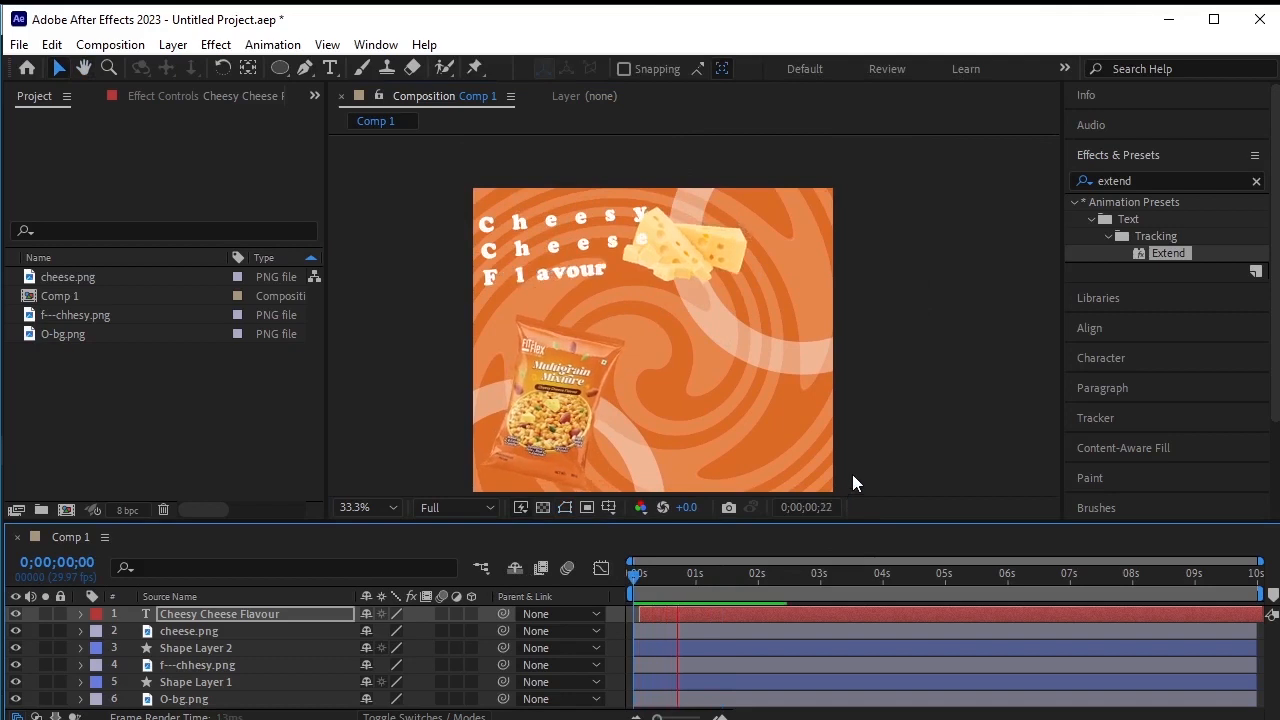
pyautogui.press('space')
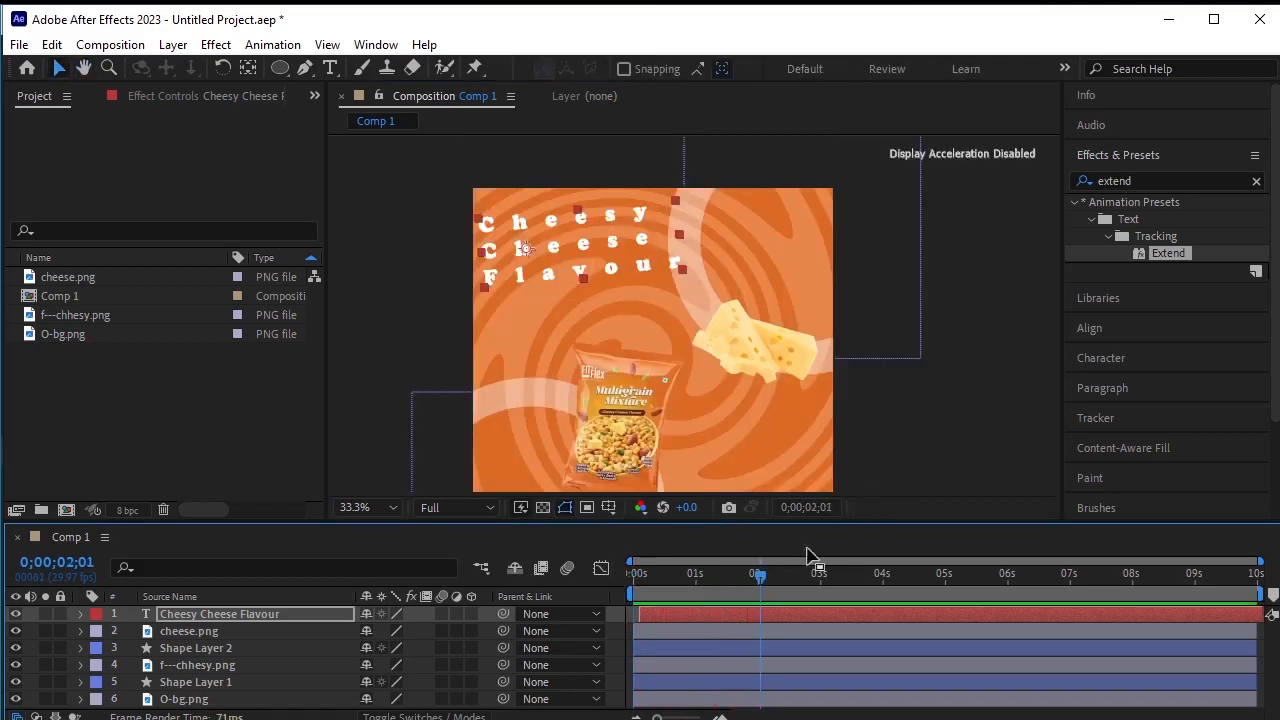
# Return to 0 seconds and start a new search for effects and presets
pyautogui.moveTo(754, 572); pyautogui.dragTo(257, 602)
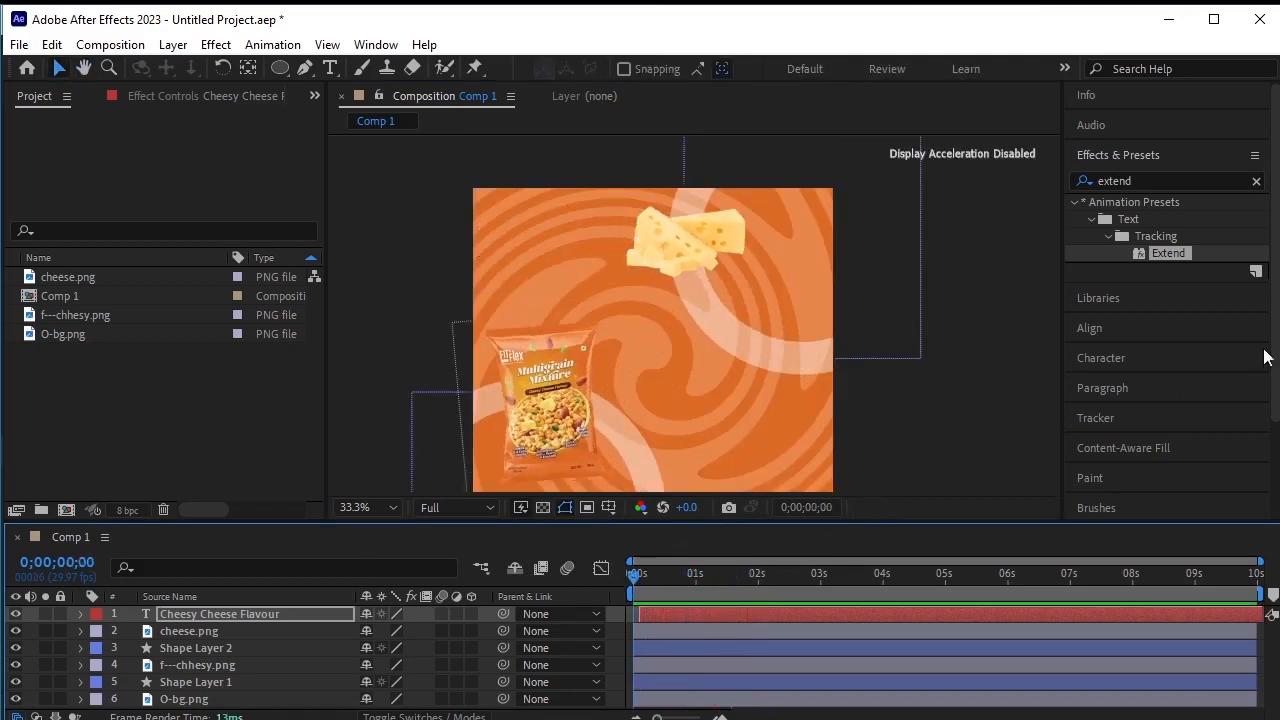
pyautogui.click(1156, 180)
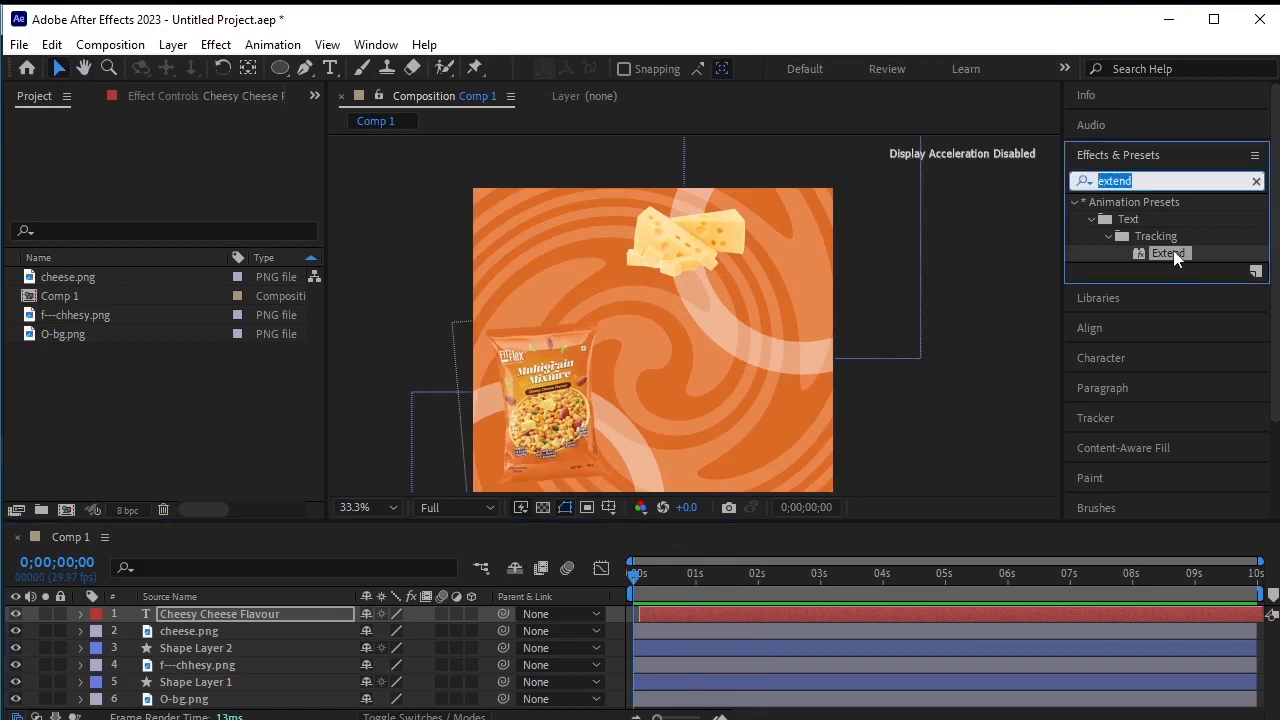
# Apply a Drop Shadow to the f---chhesy.png pouch layer with direction 188°, distance 18 and softness 84
pyautogui.write('drop')
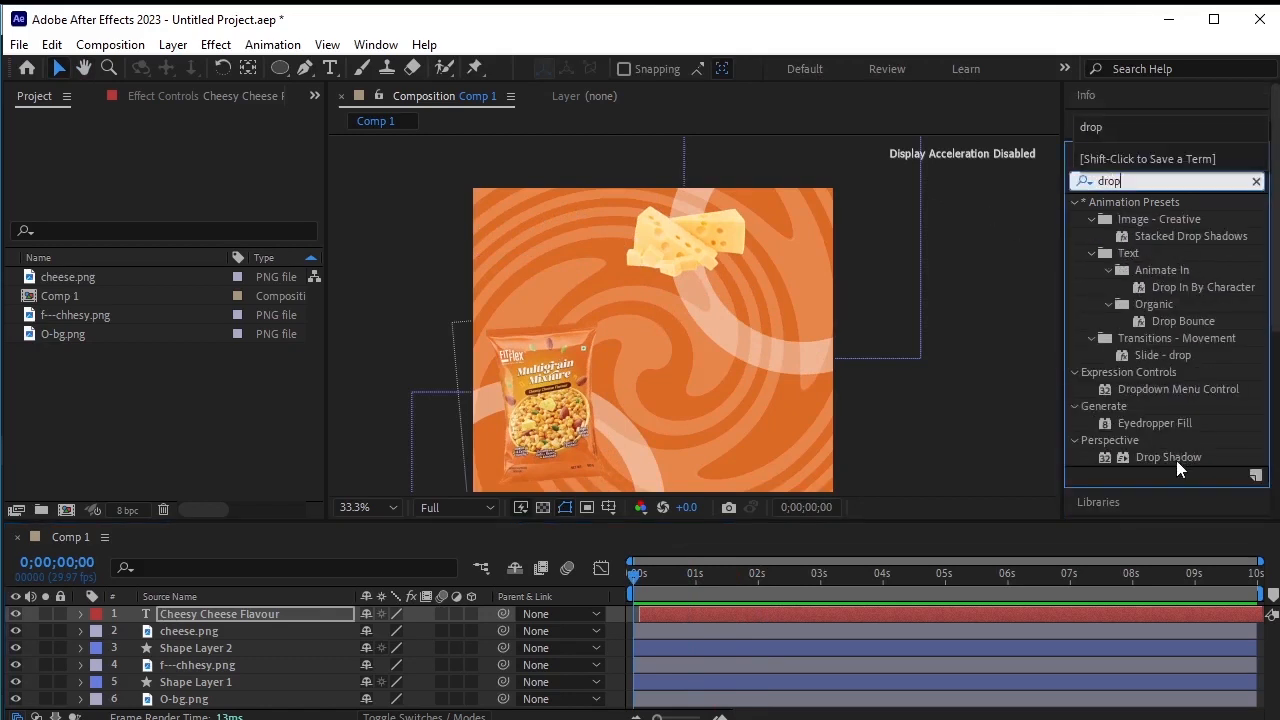
pyautogui.moveTo(1176, 460); pyautogui.dragTo(555, 412)
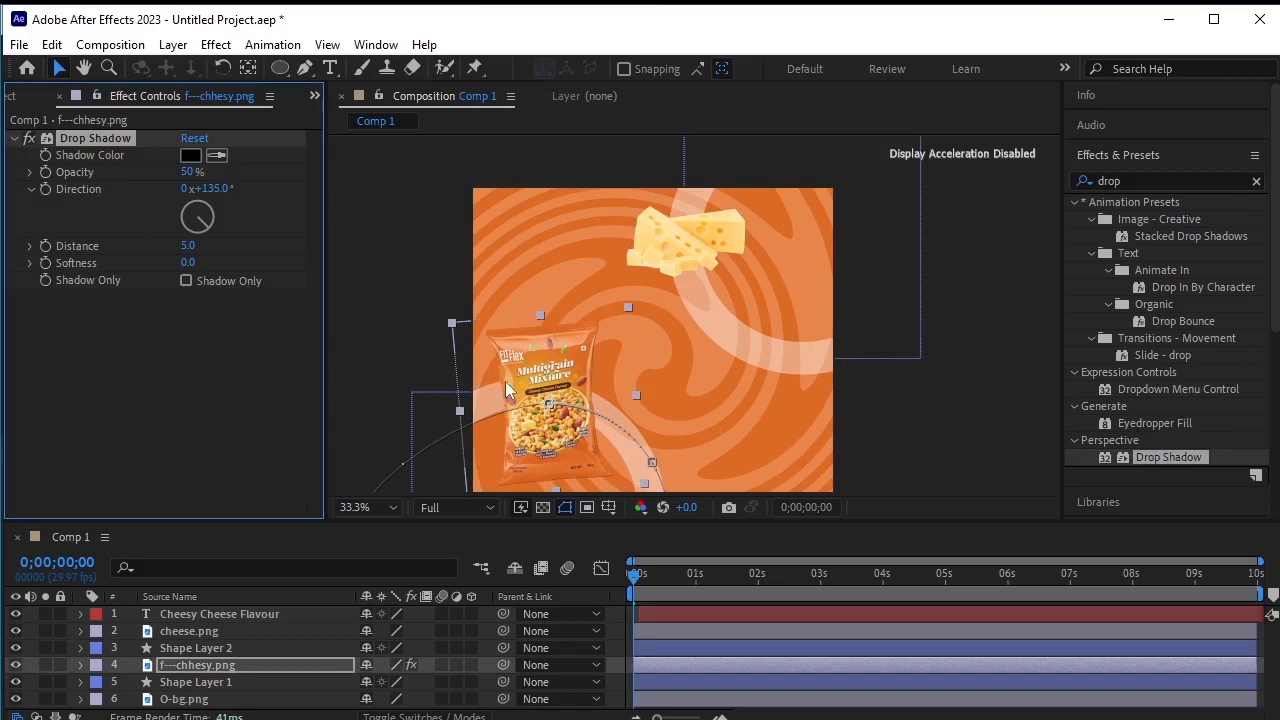
pyautogui.scroll(2, 510, 381)
pyautogui.press('space')
pyautogui.moveTo(602, 373); pyautogui.dragTo(955, 156)
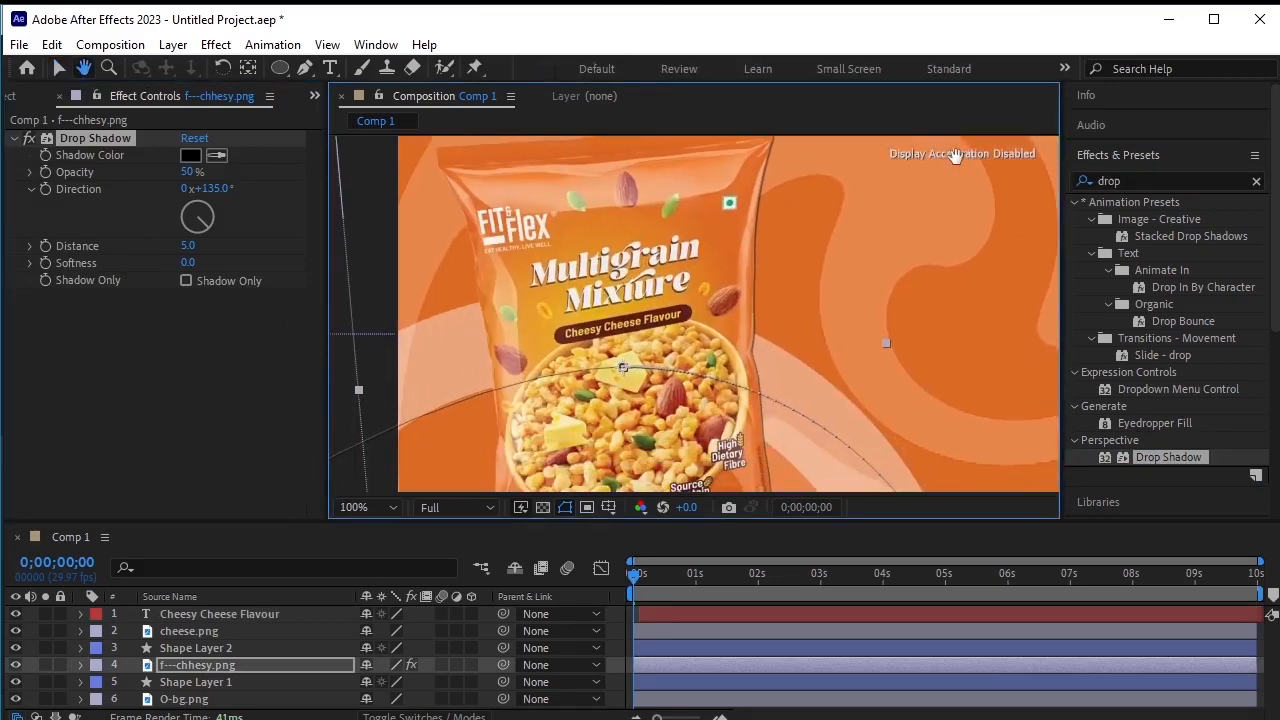
pyautogui.scroll(-2, 732, 294)
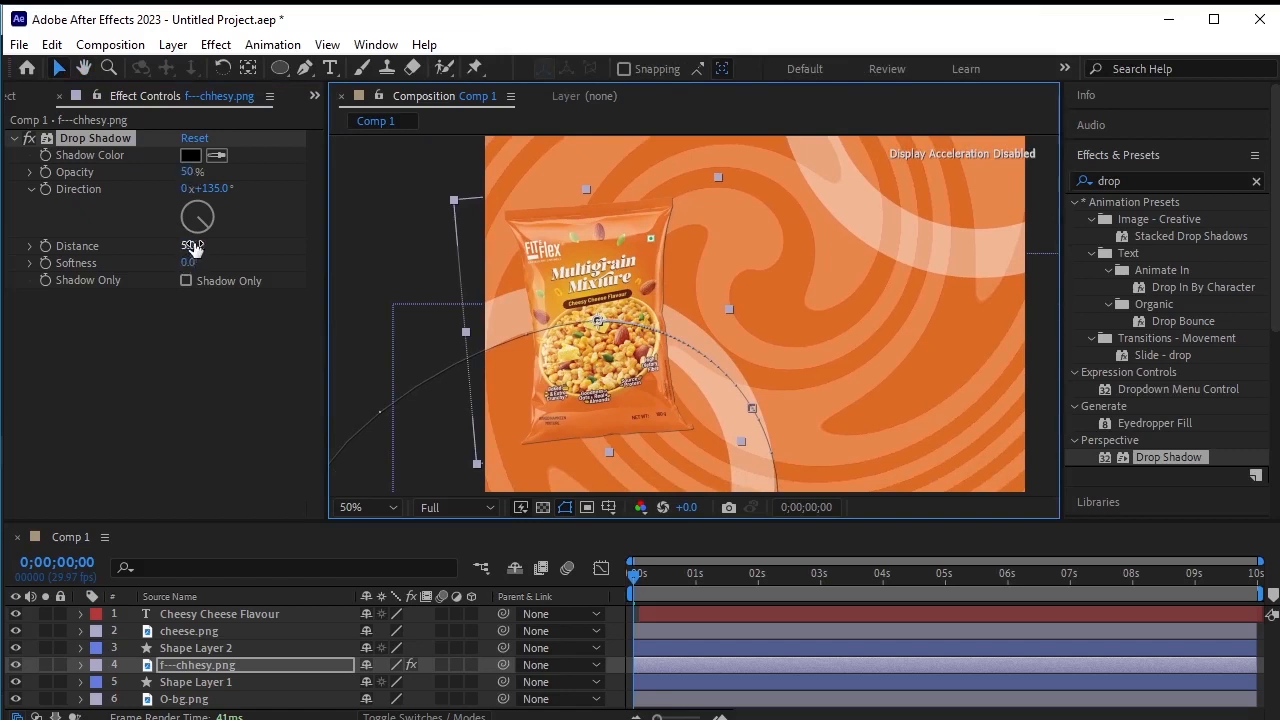
pyautogui.moveTo(193, 248); pyautogui.dragTo(239, 259)
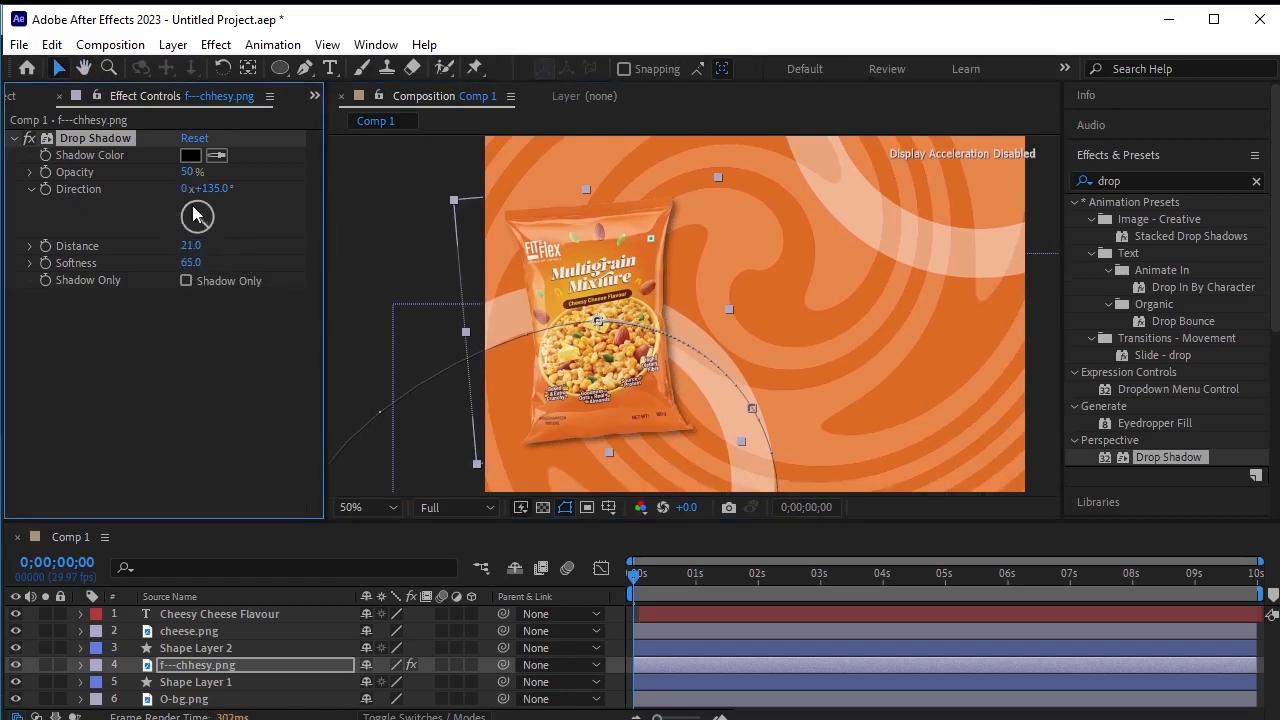
pyautogui.click(197, 235)
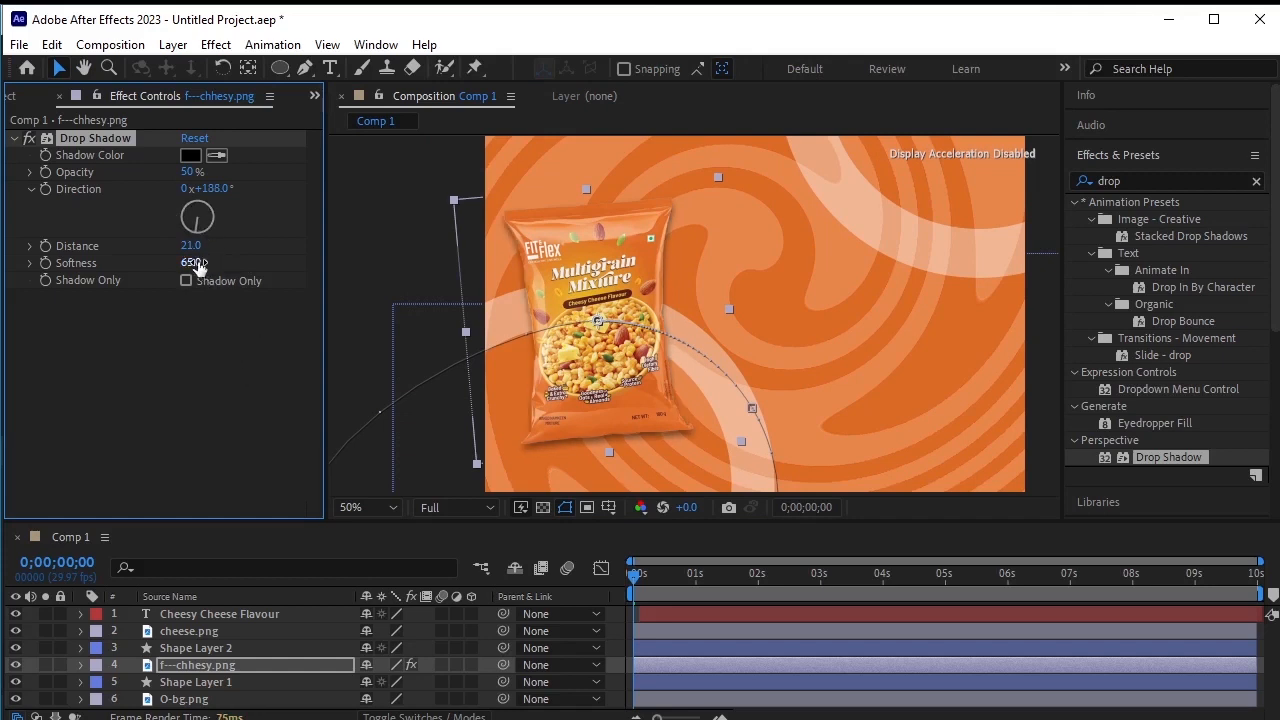
pyautogui.moveTo(189, 245); pyautogui.dragTo(204, 260)
# Copy the pouch's Drop Shadow onto the cheese.png layer and set its distance to 19 and softness to 116
pyautogui.click(271, 631)
pyautogui.press('space')
pyautogui.moveTo(938, 220); pyautogui.dragTo(642, 351)
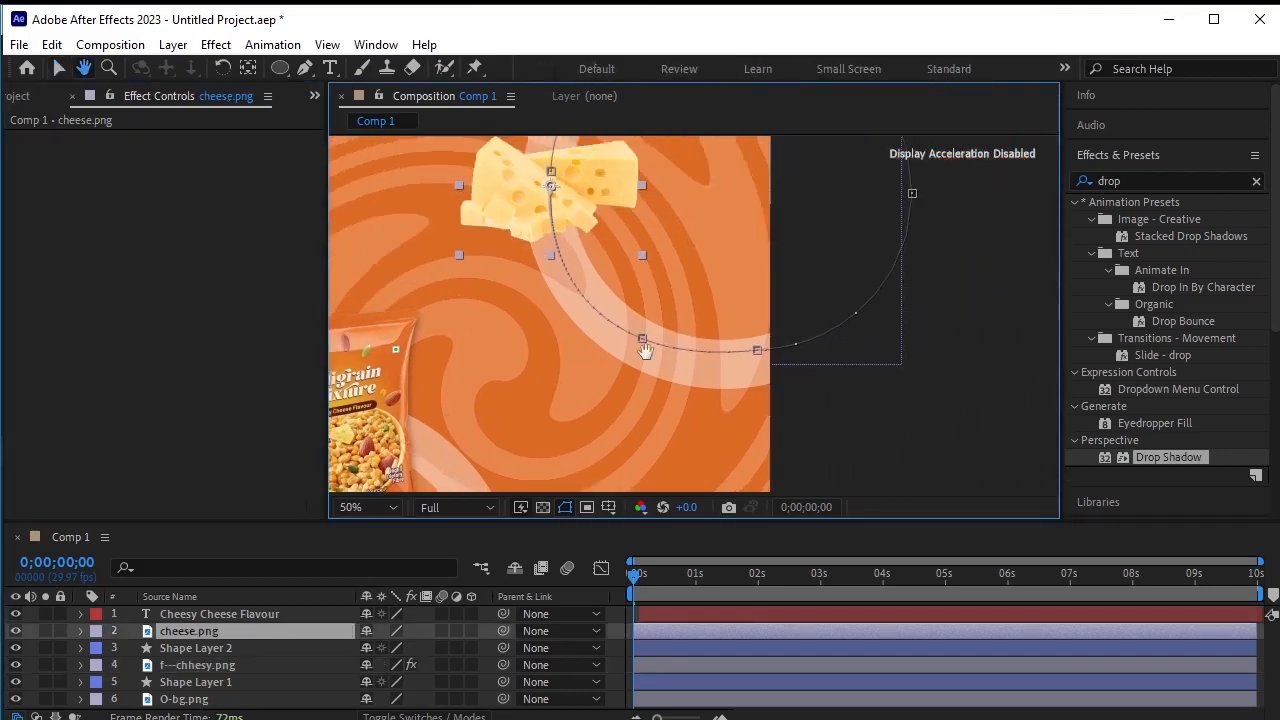
pyautogui.moveTo(582, 284); pyautogui.dragTo(669, 326)
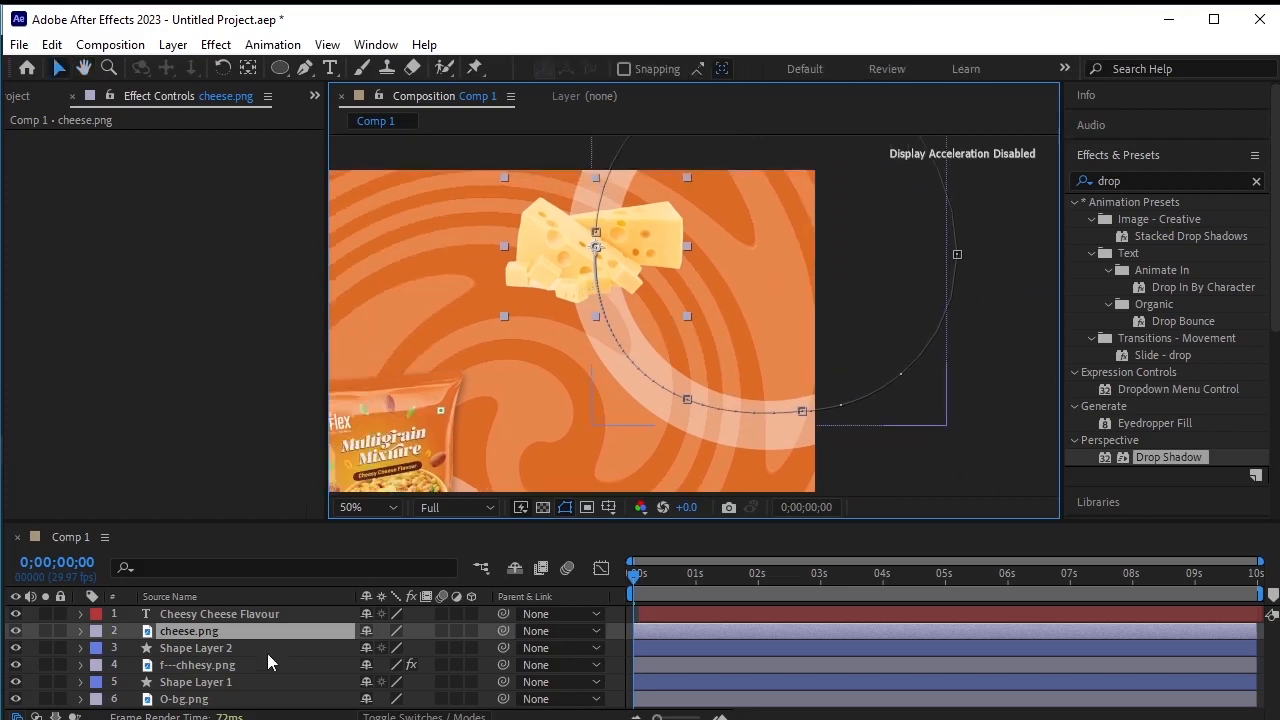
pyautogui.hotkey('ctrl', 'v')
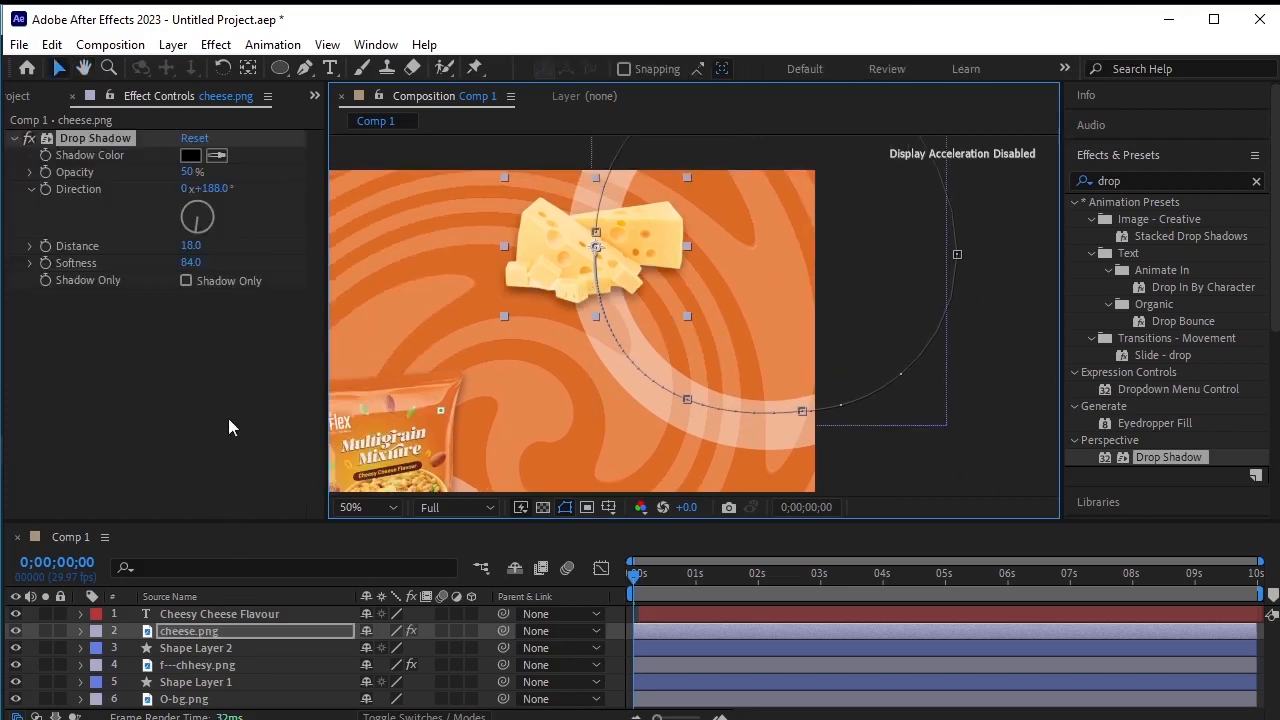
pyautogui.moveTo(191, 251)
pyautogui.mouseDown()
pyautogui.moveTo(175, 257)
pyautogui.moveTo(190, 250)
pyautogui.mouseUp()
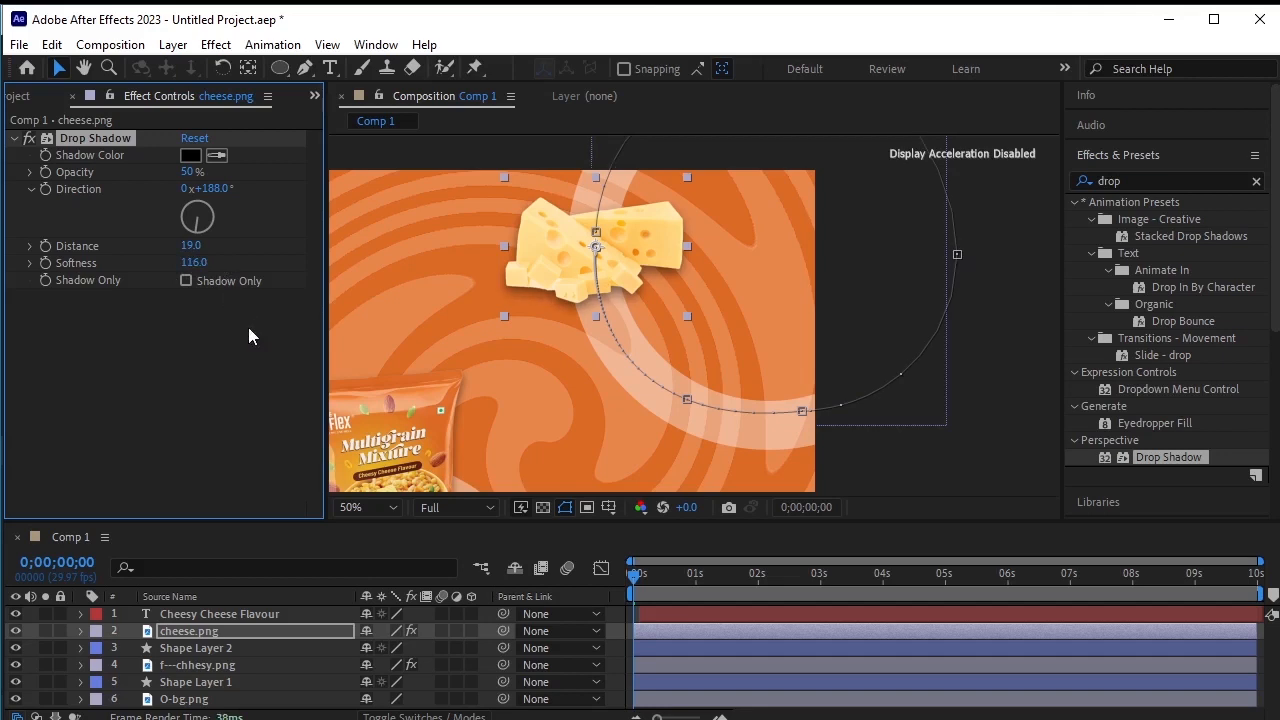
pyautogui.click(204, 234)
pyautogui.hotkey('ctrl', 'z')
# Paste the cheese's Drop Shadow onto the Cheesy Cheese Flavour text layer and set its distance to 4
pyautogui.click(171, 613)
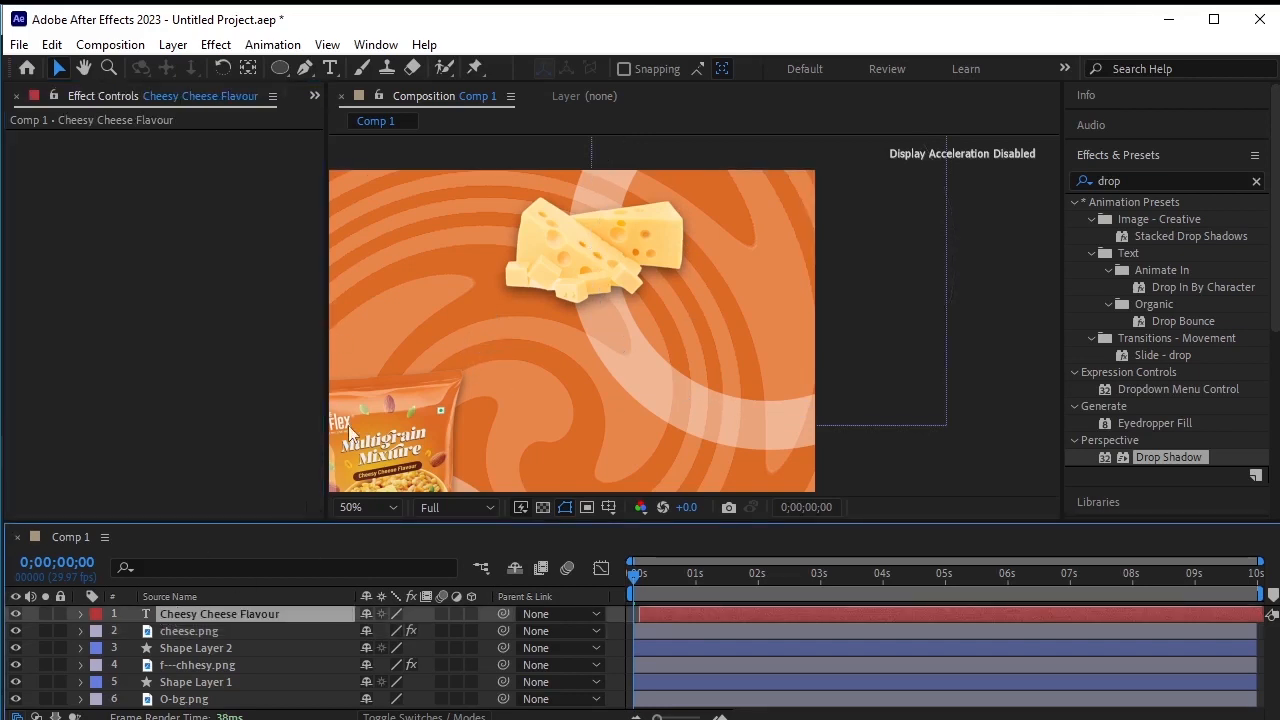
pyautogui.press('h')
pyautogui.moveTo(393, 250); pyautogui.dragTo(490, 240)
pyautogui.press('v')
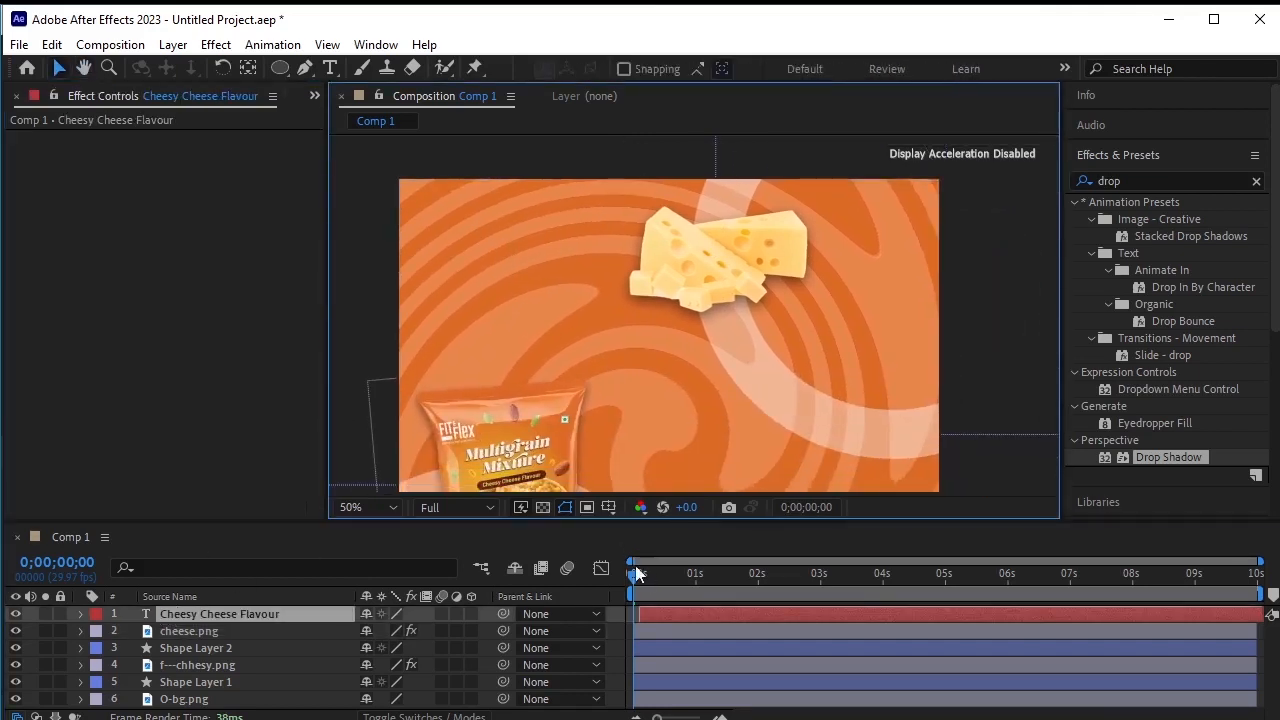
pyautogui.moveTo(636, 576); pyautogui.dragTo(685, 598)
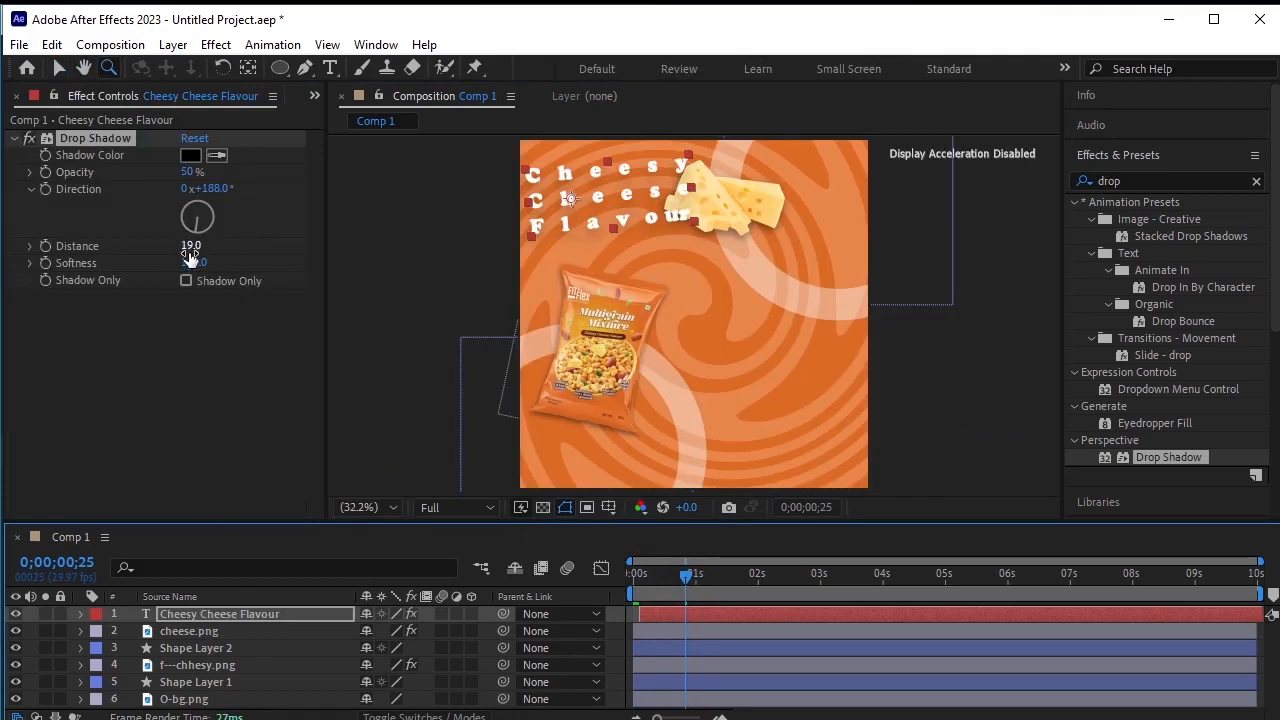
pyautogui.moveTo(189, 247); pyautogui.dragTo(173, 251)
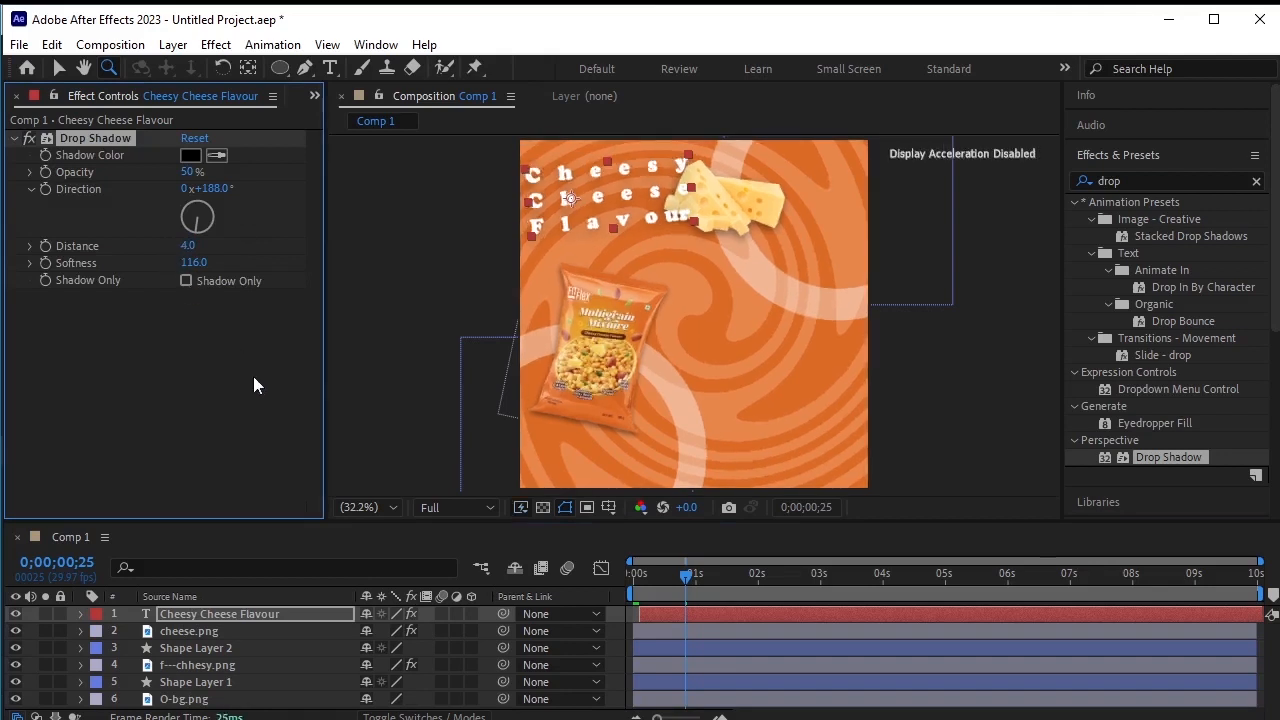
pyautogui.click(253, 379)
# Shift the Cheesy Cheese Flavour layer to start at 0;00;00;10 and preview the animation
pyautogui.moveTo(688, 583)
pyautogui.mouseDown()
pyautogui.moveTo(610, 577)
pyautogui.moveTo(661, 578)
pyautogui.moveTo(642, 590)
pyautogui.moveTo(688, 608)
pyautogui.mouseUp()
pyautogui.press('space')
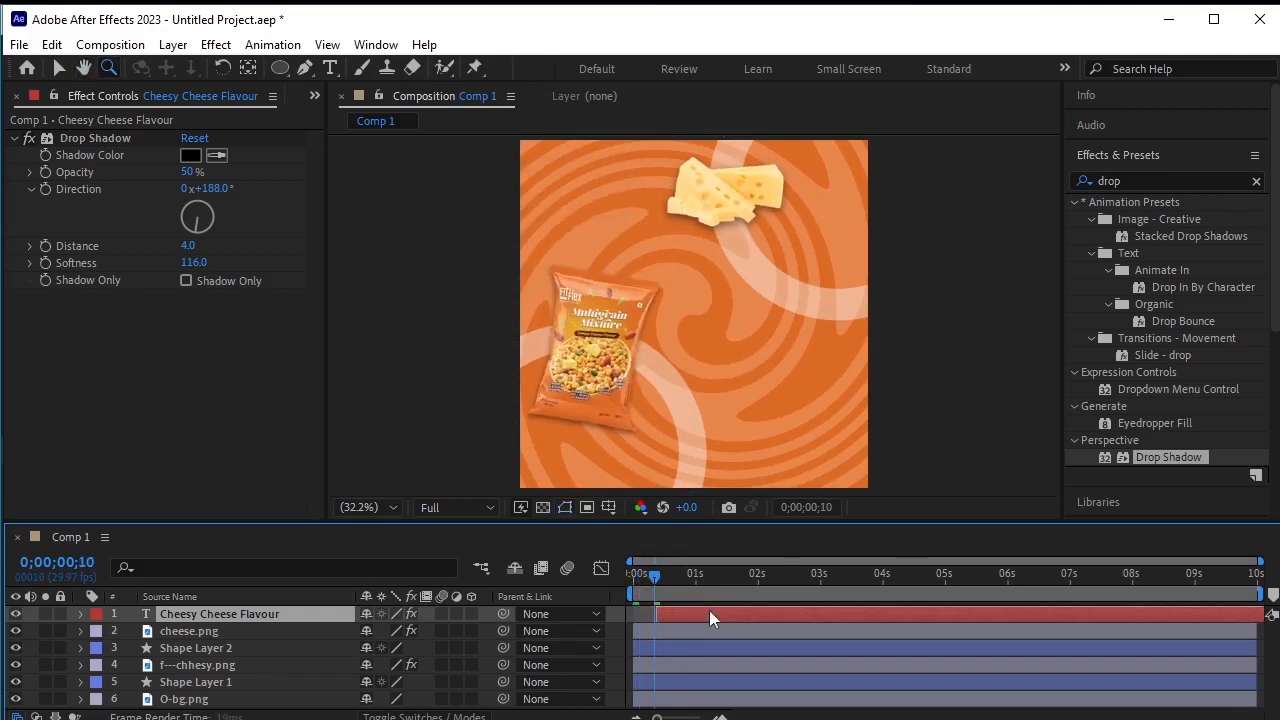
pyautogui.press('space')
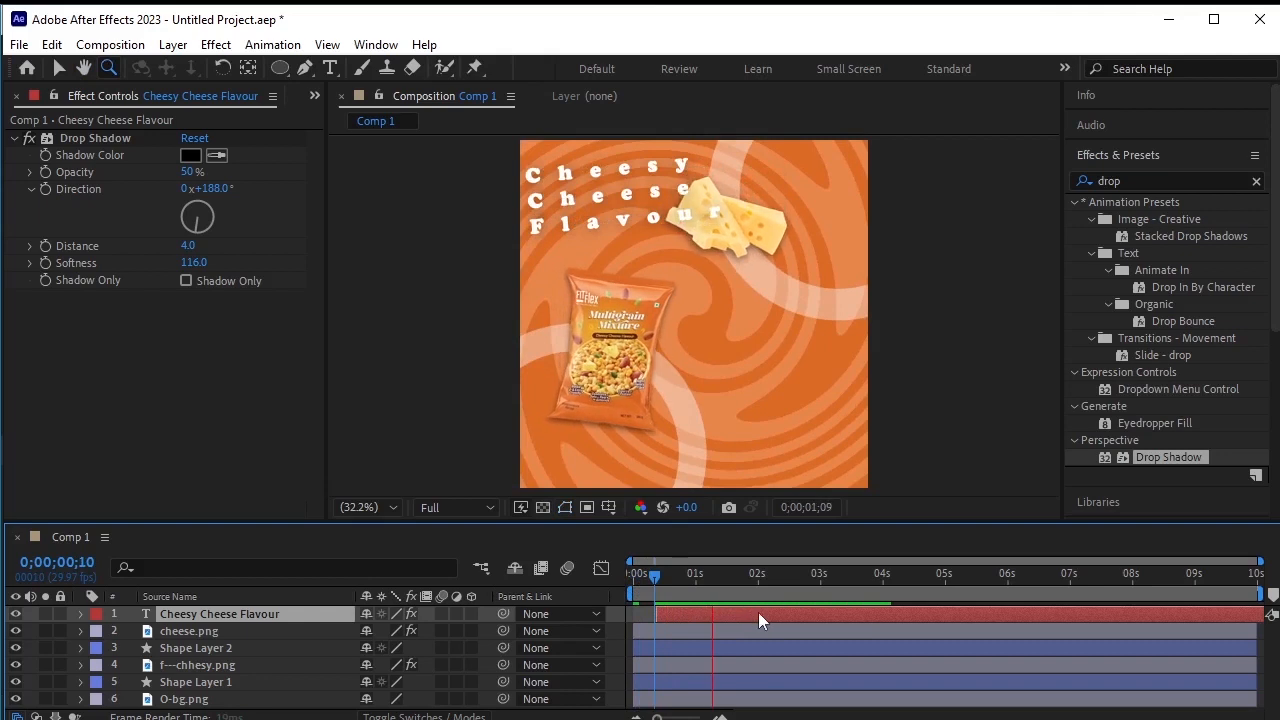
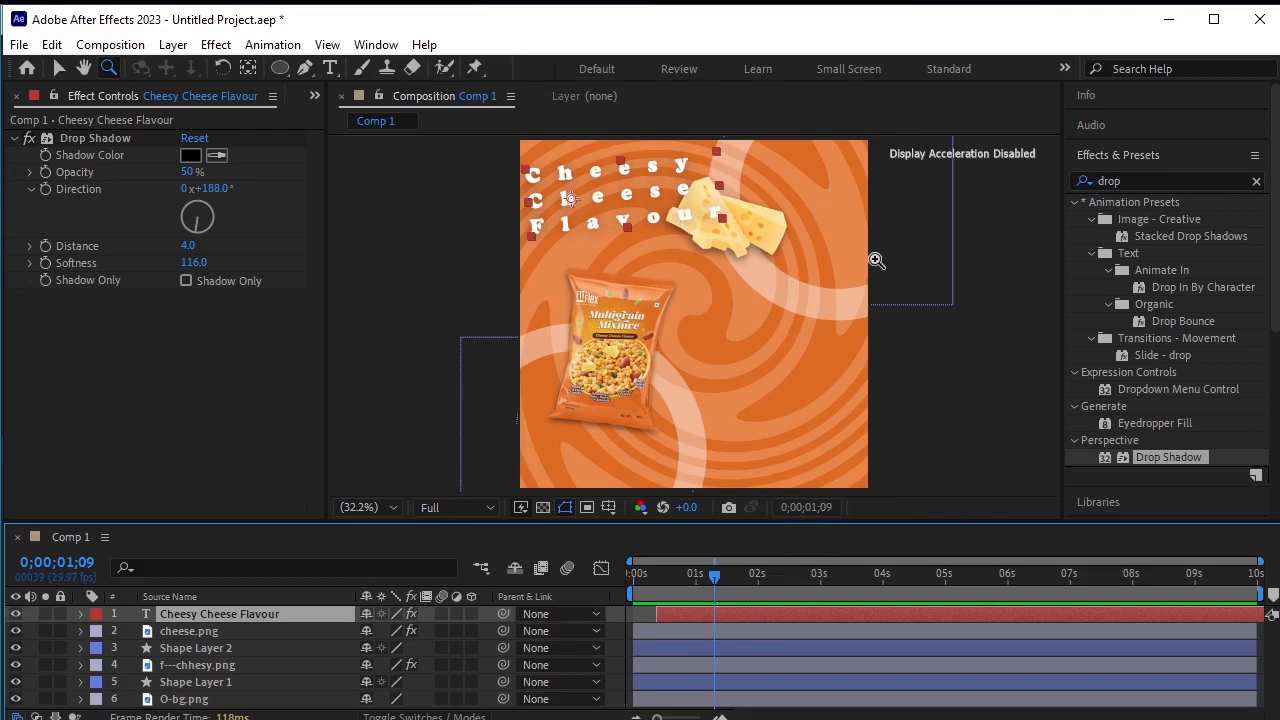
# Reveal the Range Selector 1 Offset keyframes of the text layer's Animator 1
pyautogui.click(82, 614)
pyautogui.click(99, 632)
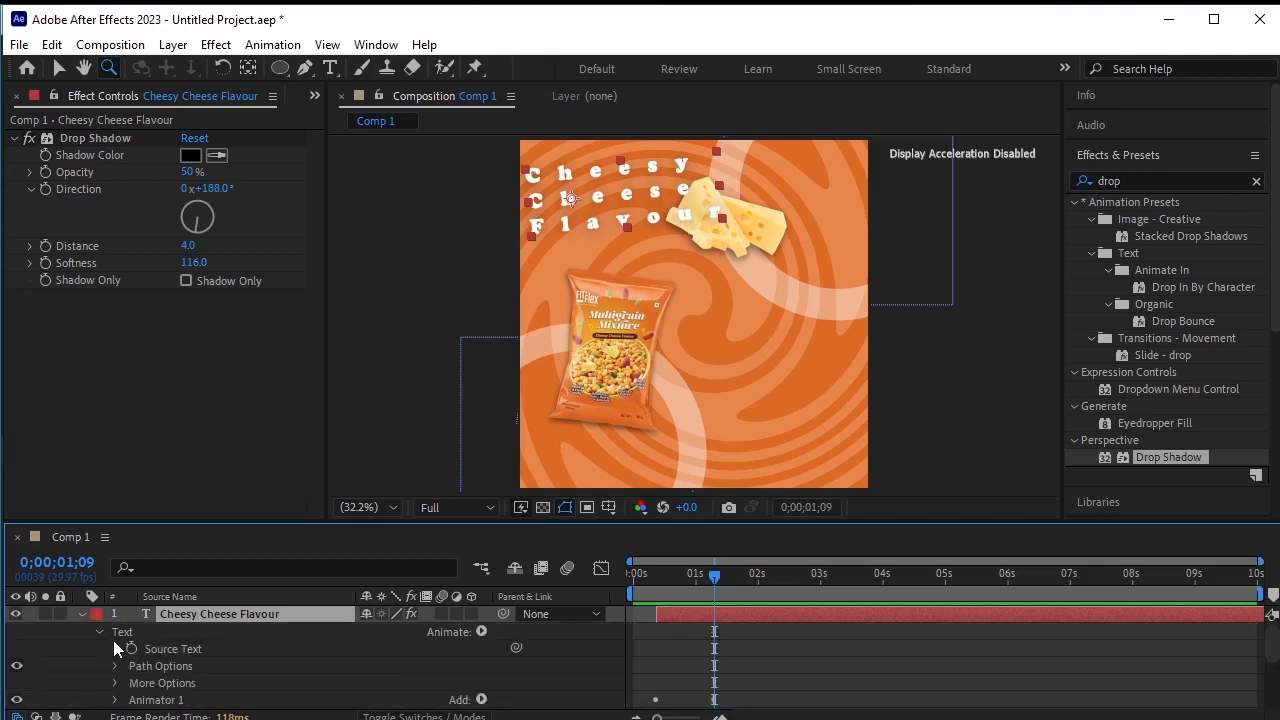
pyautogui.scroll(-2, 172, 684)
pyautogui.click(115, 649)
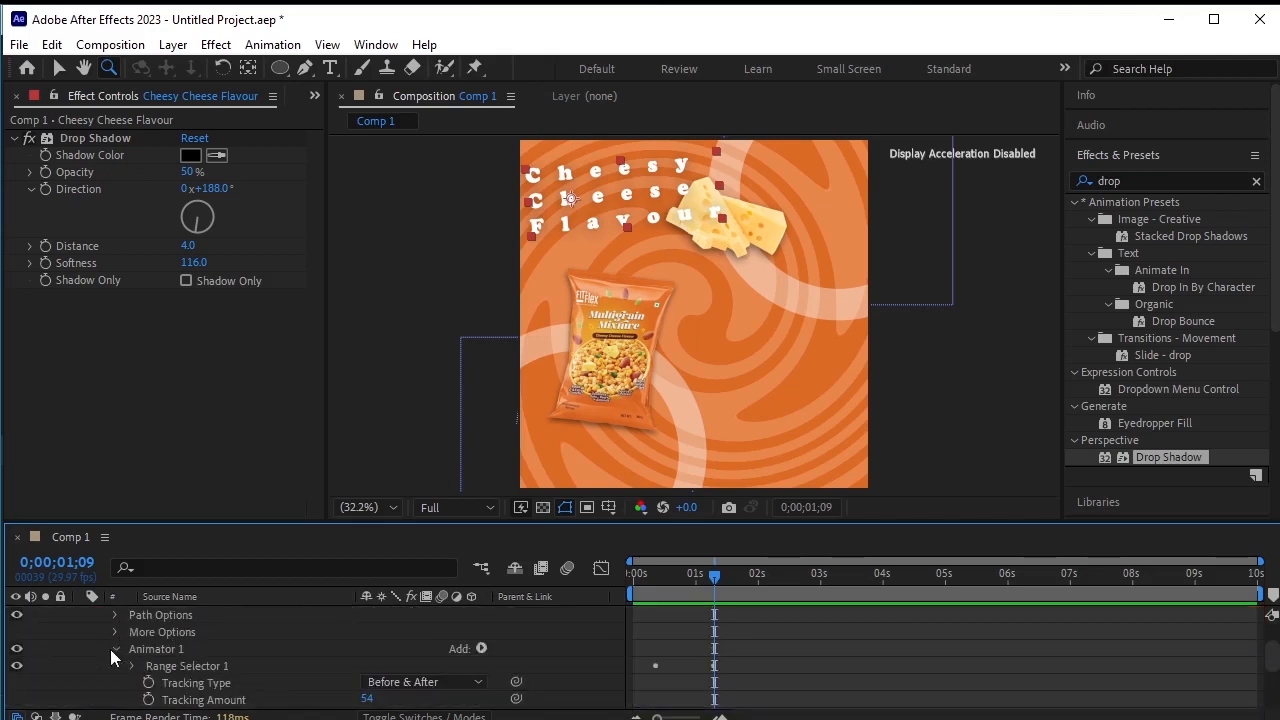
pyautogui.click(131, 666)
pyautogui.scroll(-1, 135, 665)
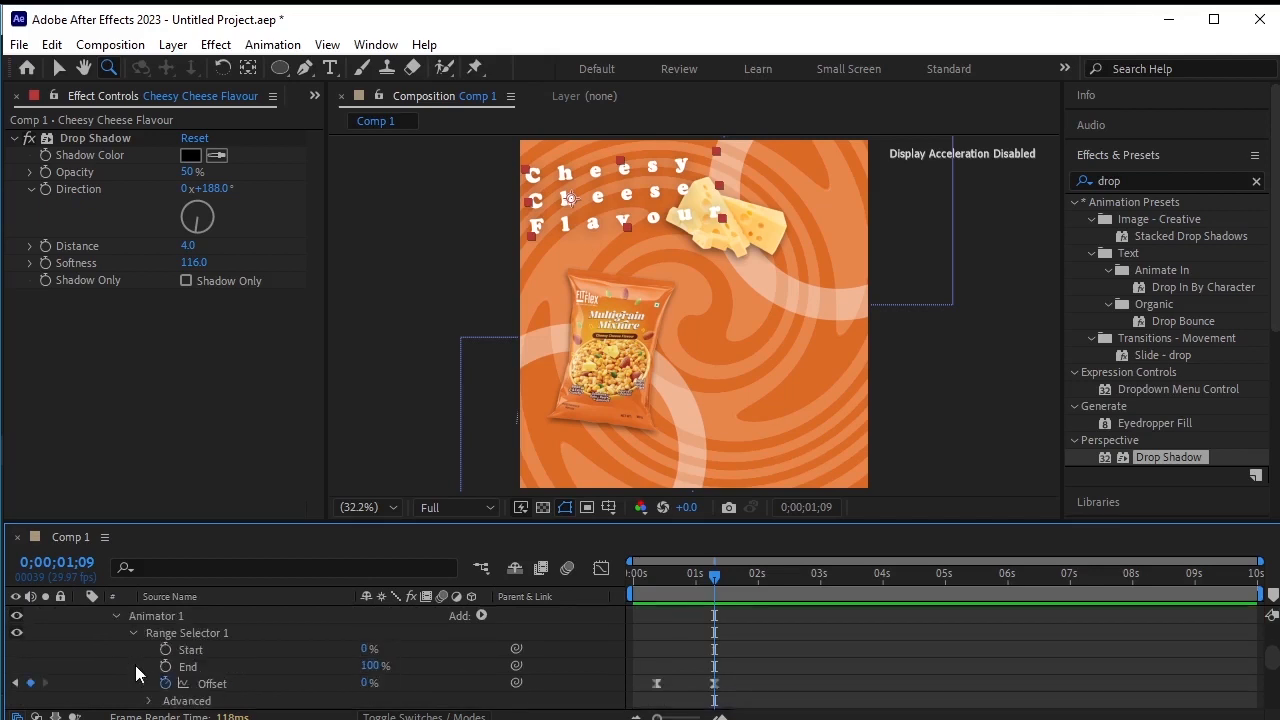
pyautogui.moveTo(708, 570); pyautogui.dragTo(682, 585)
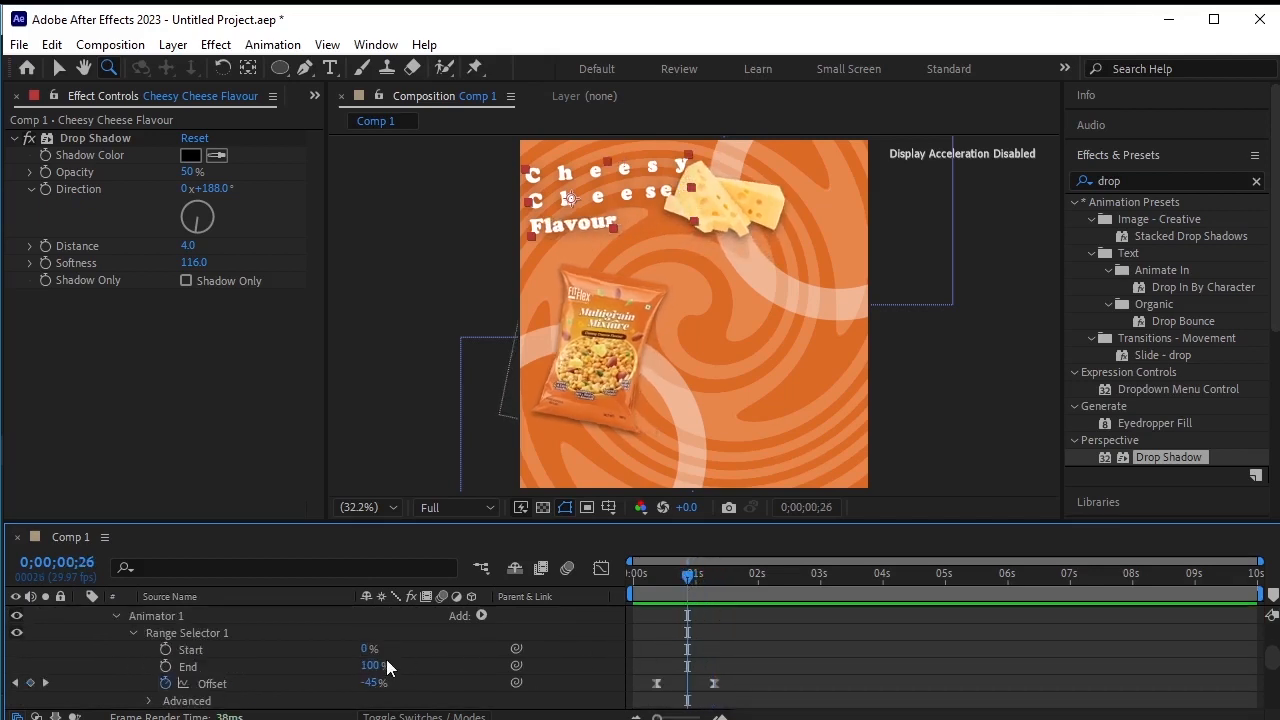
pyautogui.scroll(-2, 389, 658)
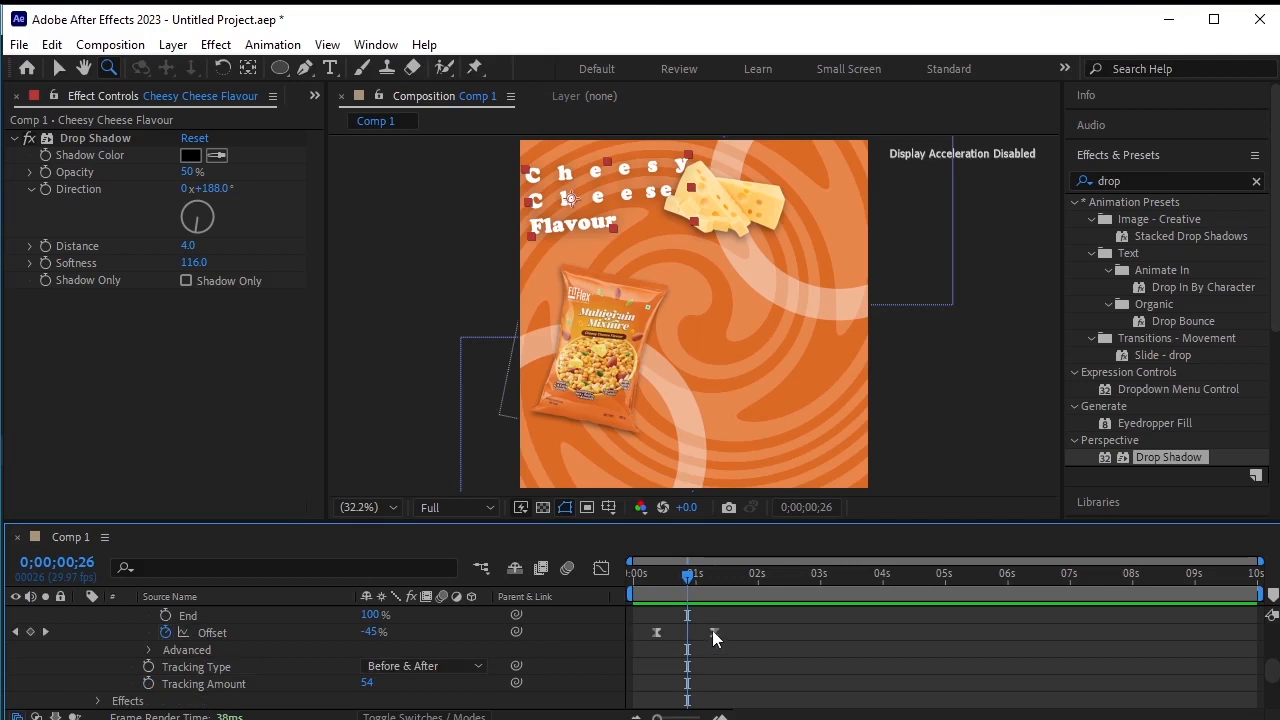
# Move the text animator's two Offset keyframes to 0;00;01;14 and 0;00;02;00
pyautogui.moveTo(712, 631); pyautogui.dragTo(817, 630)
pyautogui.moveTo(659, 632); pyautogui.dragTo(750, 632)
pyautogui.click(712, 576)
pyautogui.moveTo(734, 576); pyautogui.dragTo(726, 640)
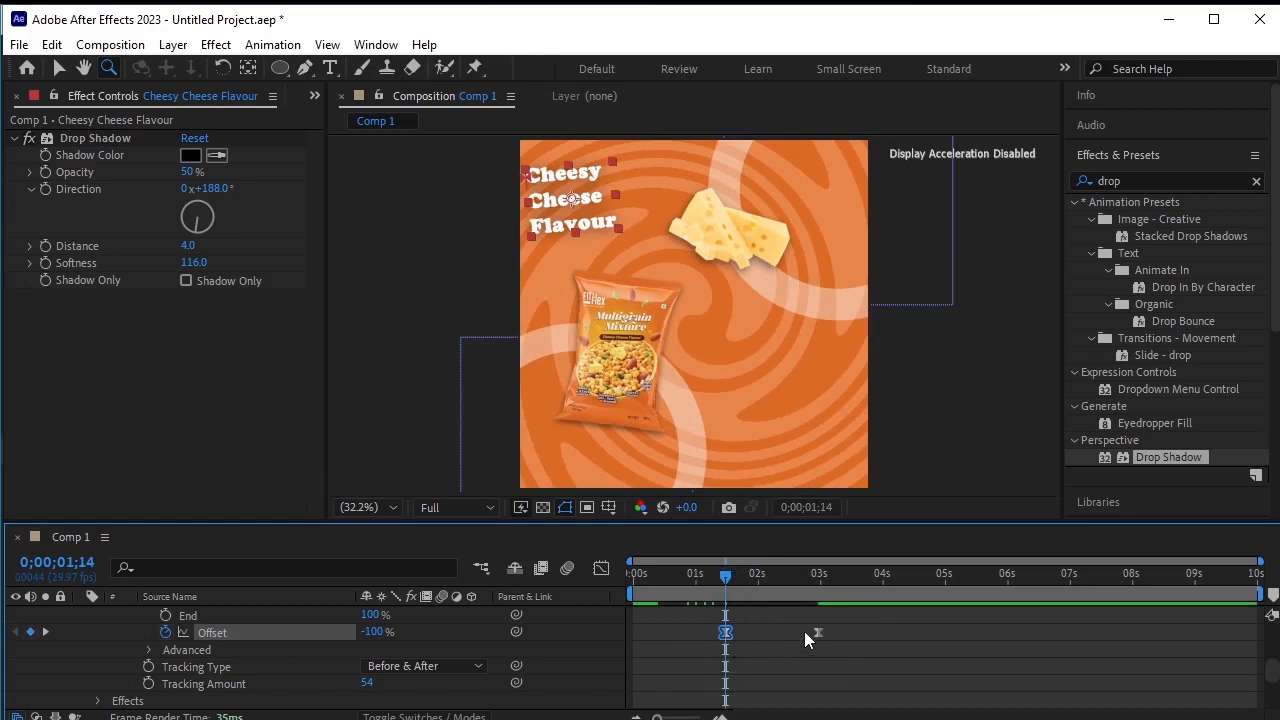
pyautogui.moveTo(818, 632); pyautogui.dragTo(800, 632)
pyautogui.moveTo(728, 575); pyautogui.dragTo(761, 582)
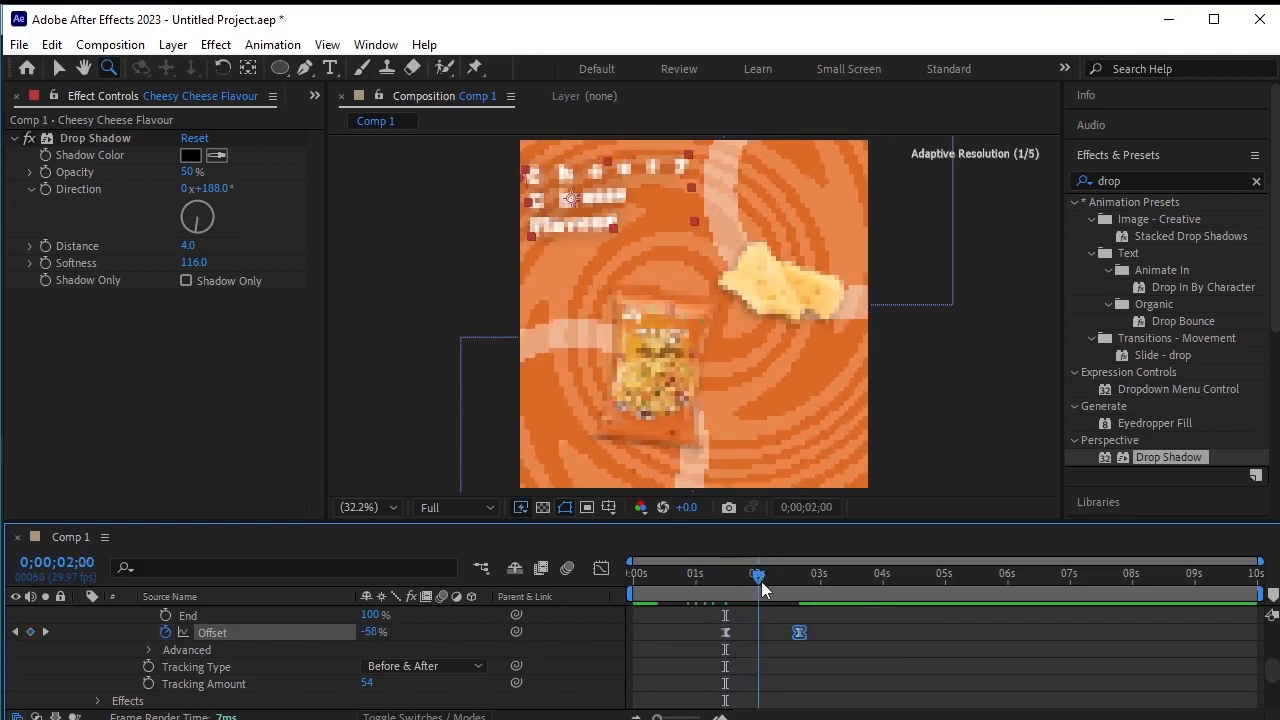
pyautogui.moveTo(799, 632); pyautogui.dragTo(760, 633)
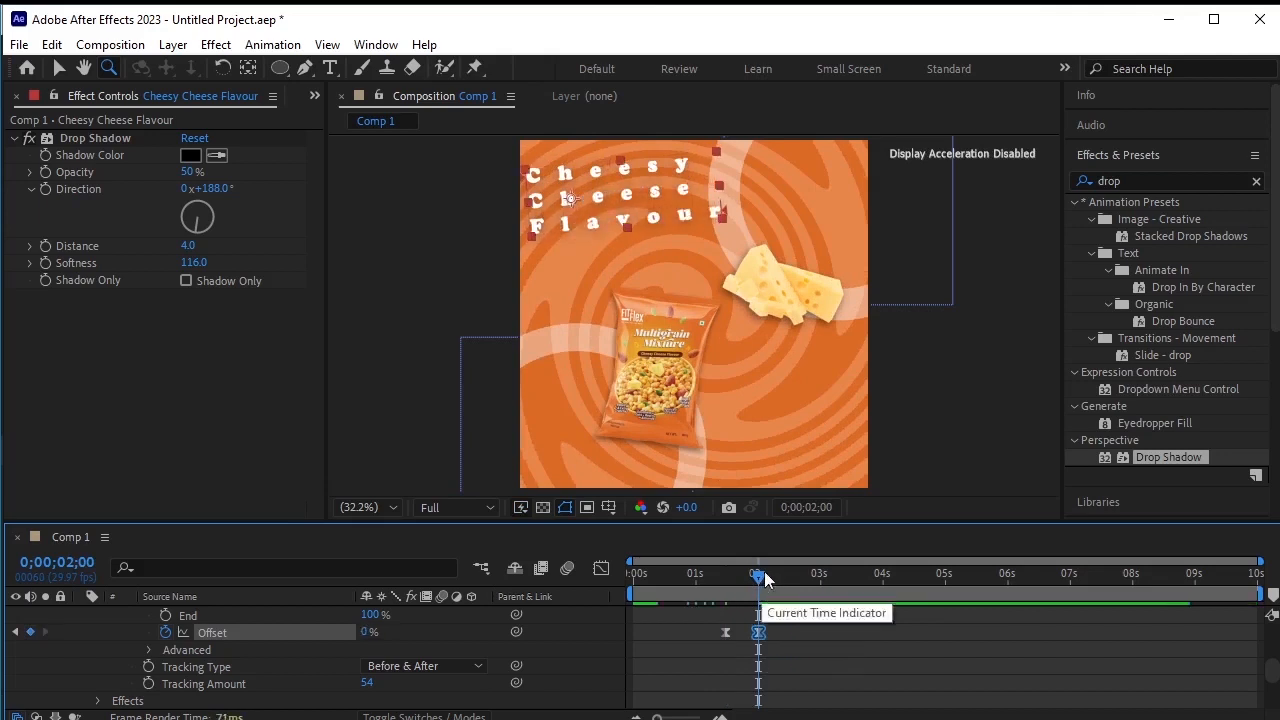
pyautogui.moveTo(765, 578); pyautogui.dragTo(747, 587)
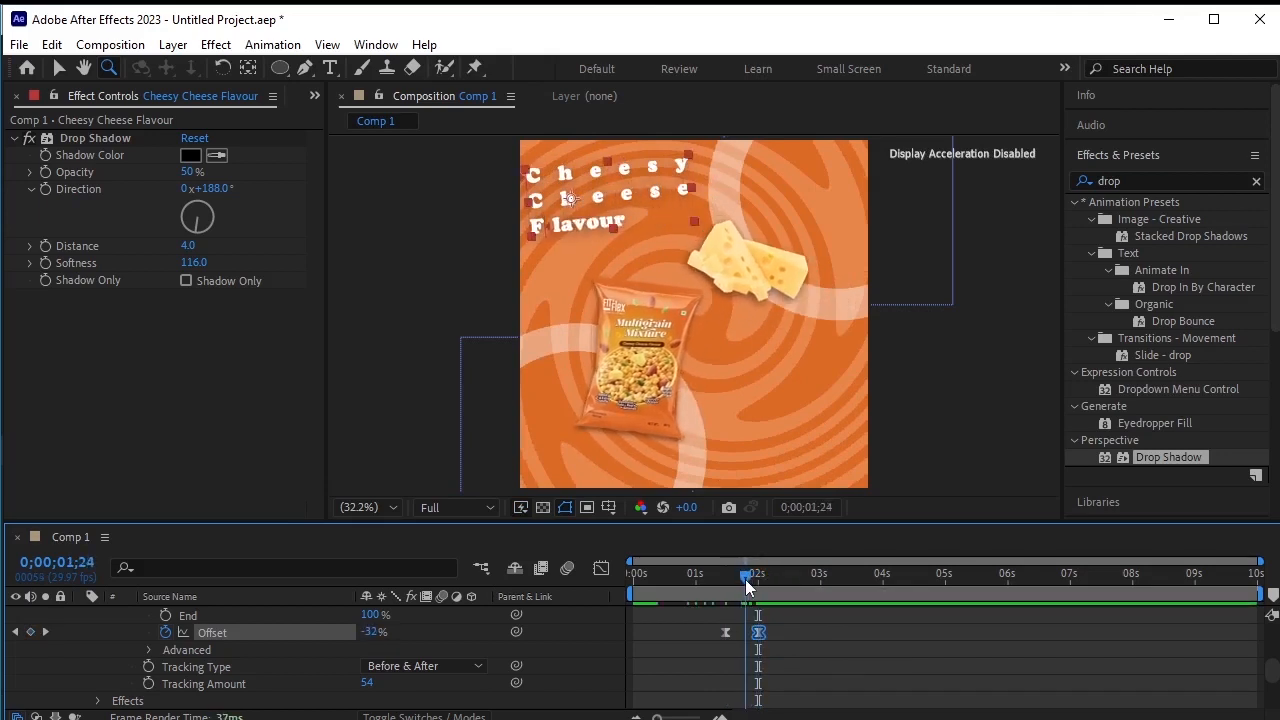
# Retime the text animator's Offset keyframes to about 0;00;00;25 and 0;00;01;27, previewing the tracking animation
pyautogui.moveTo(758, 632); pyautogui.dragTo(686, 636)
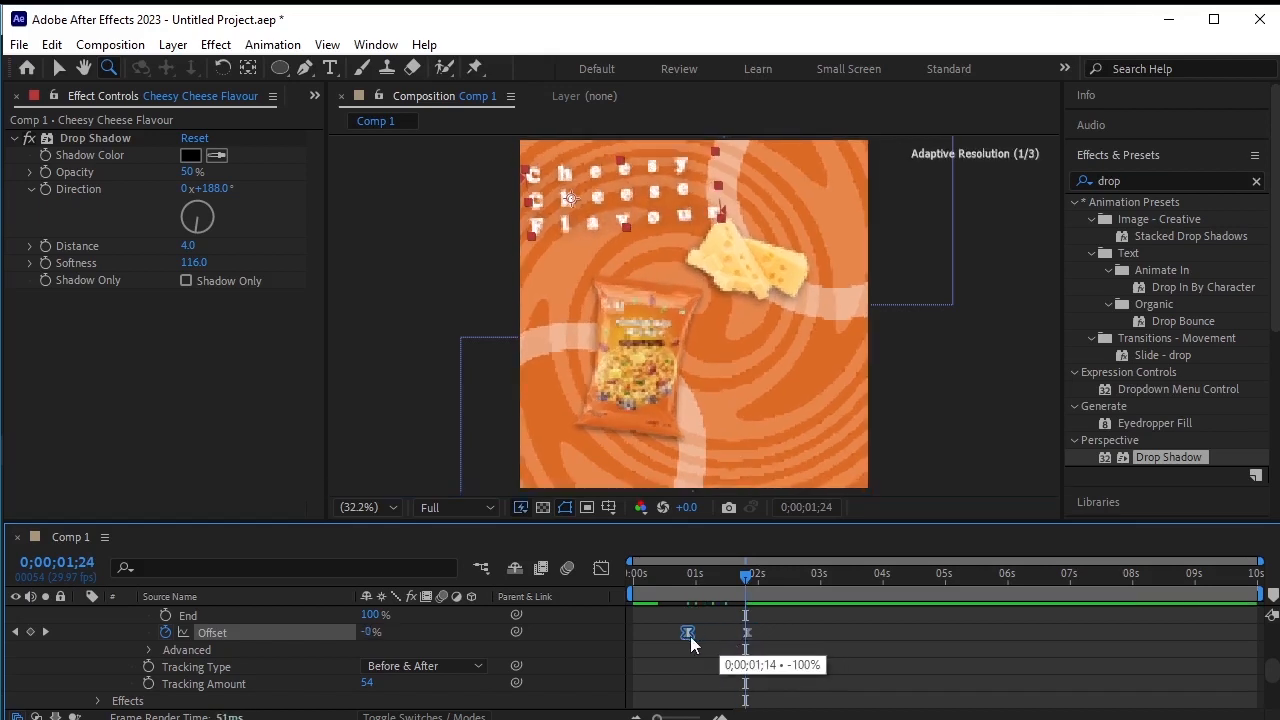
pyautogui.moveTo(740, 573); pyautogui.dragTo(649, 590)
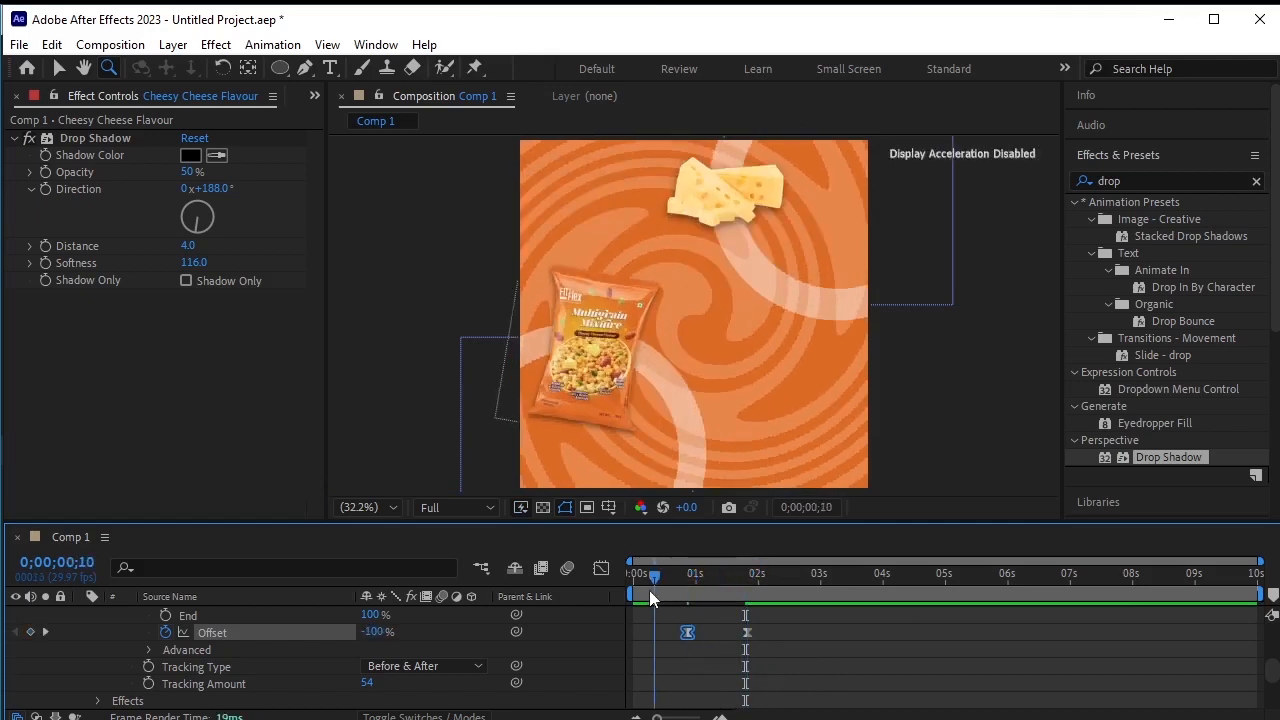
pyautogui.moveTo(687, 634); pyautogui.dragTo(686, 634)
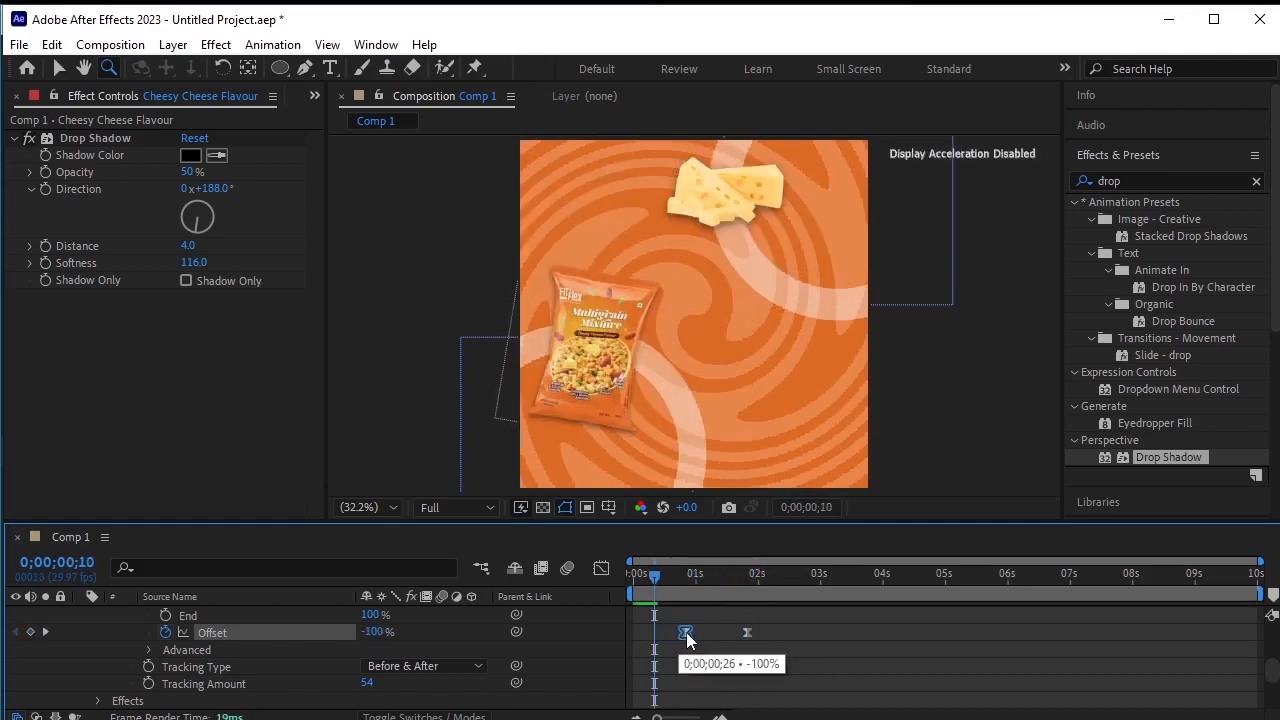
pyautogui.press('space')
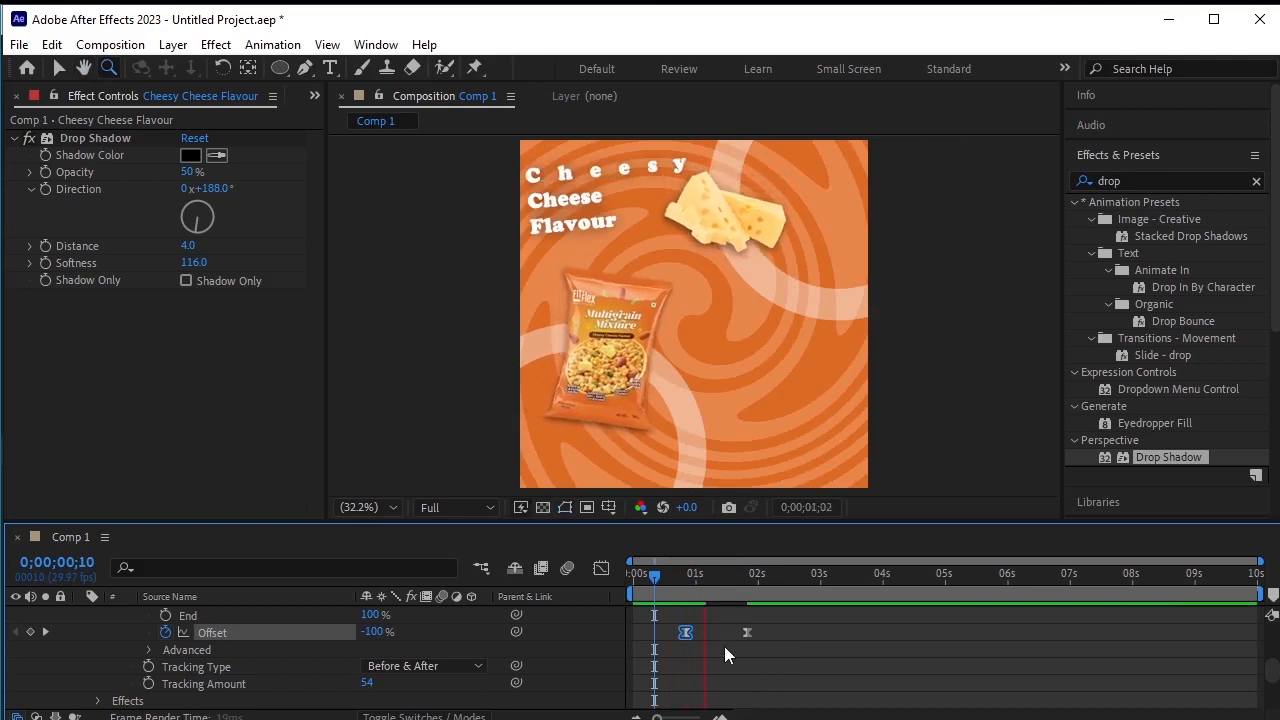
pyautogui.press('space')
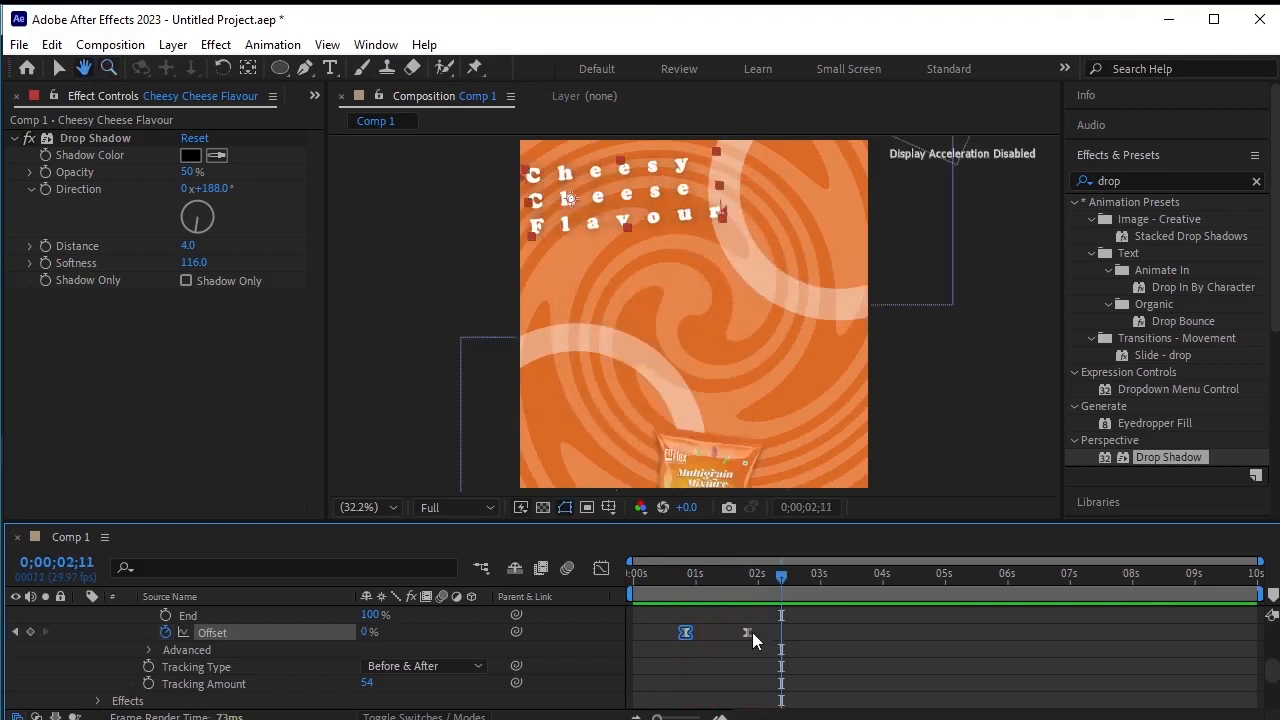
pyautogui.moveTo(747, 632); pyautogui.dragTo(752, 631)
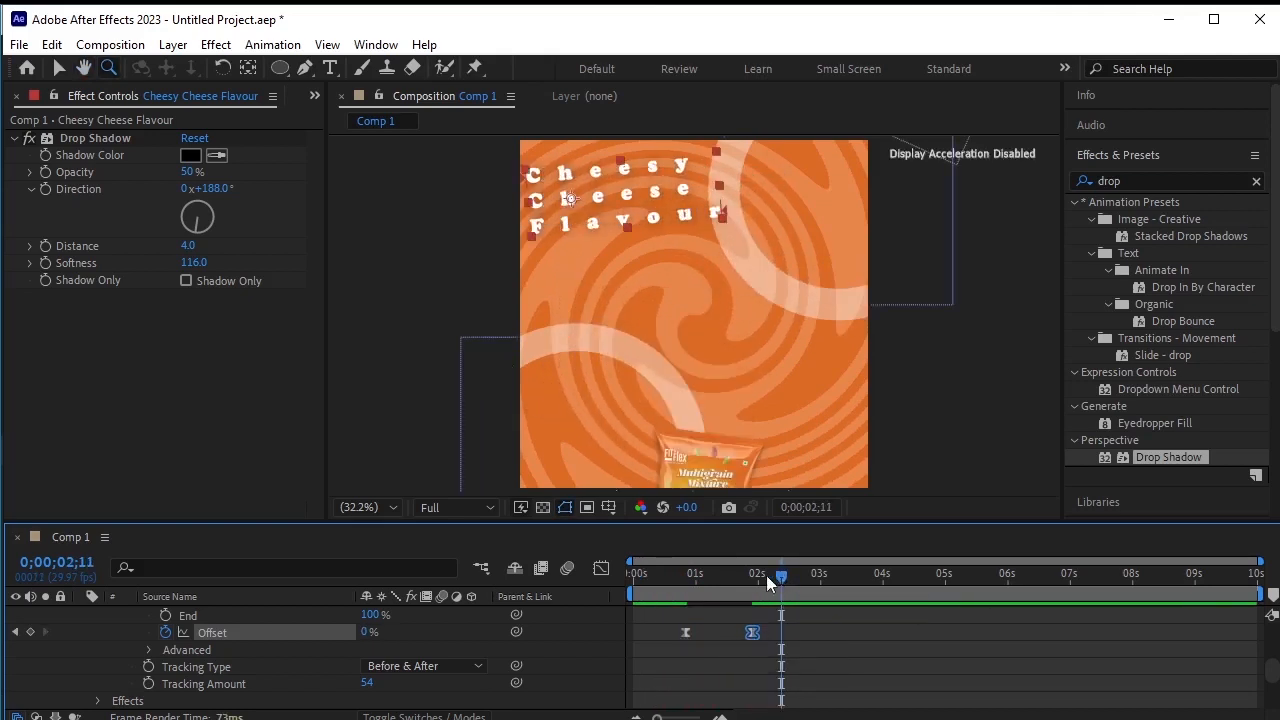
# Return to the start of the composition and collapse the text layer's properties
pyautogui.moveTo(766, 575); pyautogui.dragTo(630, 596)
pyautogui.scroll(2, 152, 645)
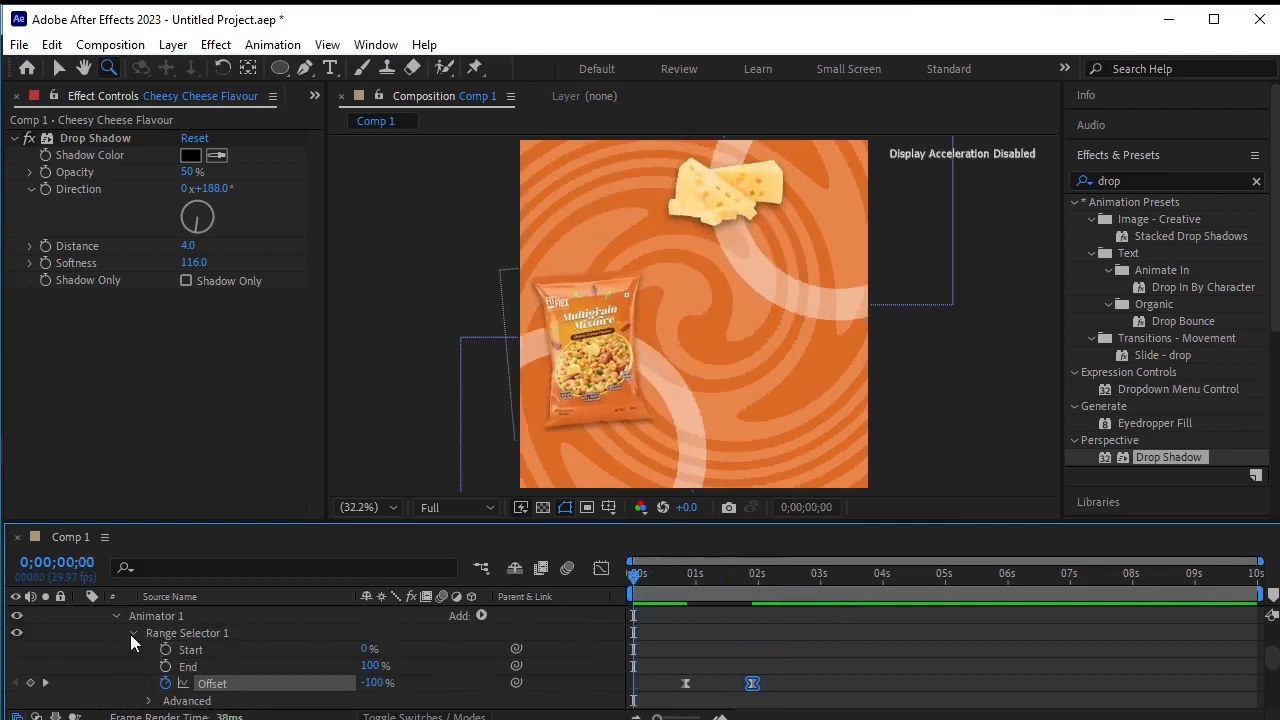
pyautogui.click(132, 633)
pyautogui.scroll(3, 124, 646)
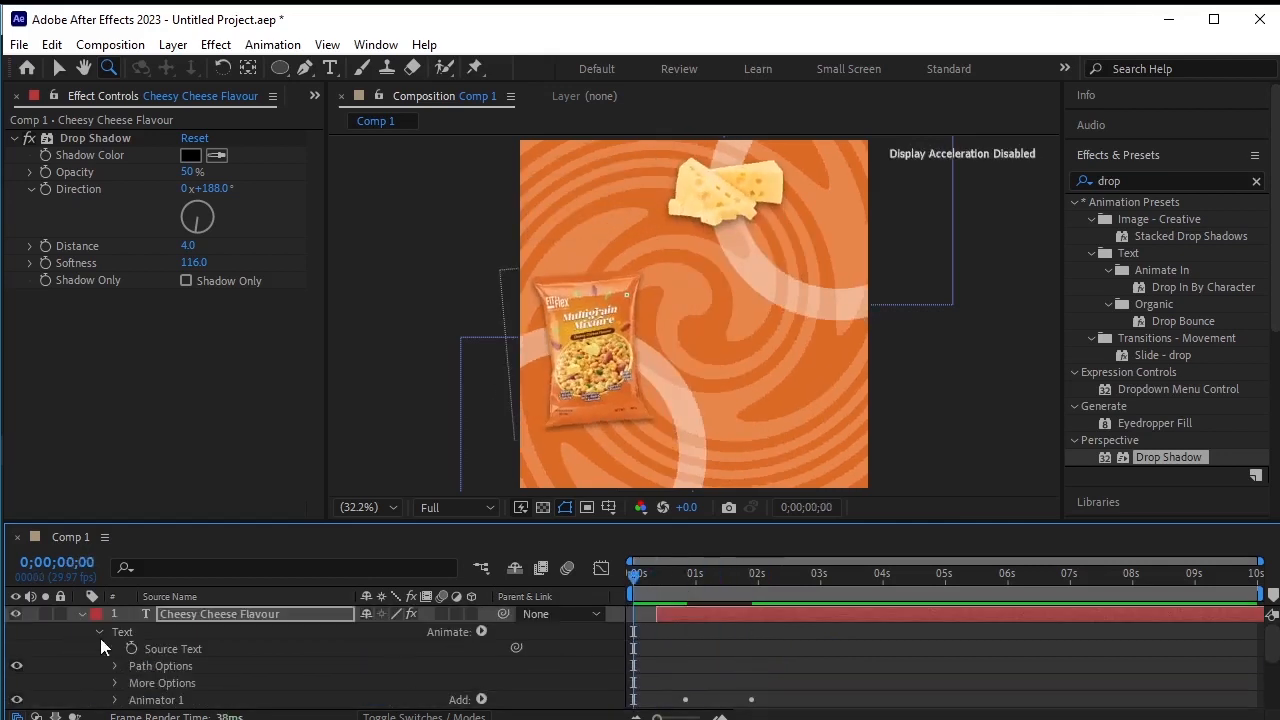
pyautogui.click(98, 632)
pyautogui.click(82, 613)
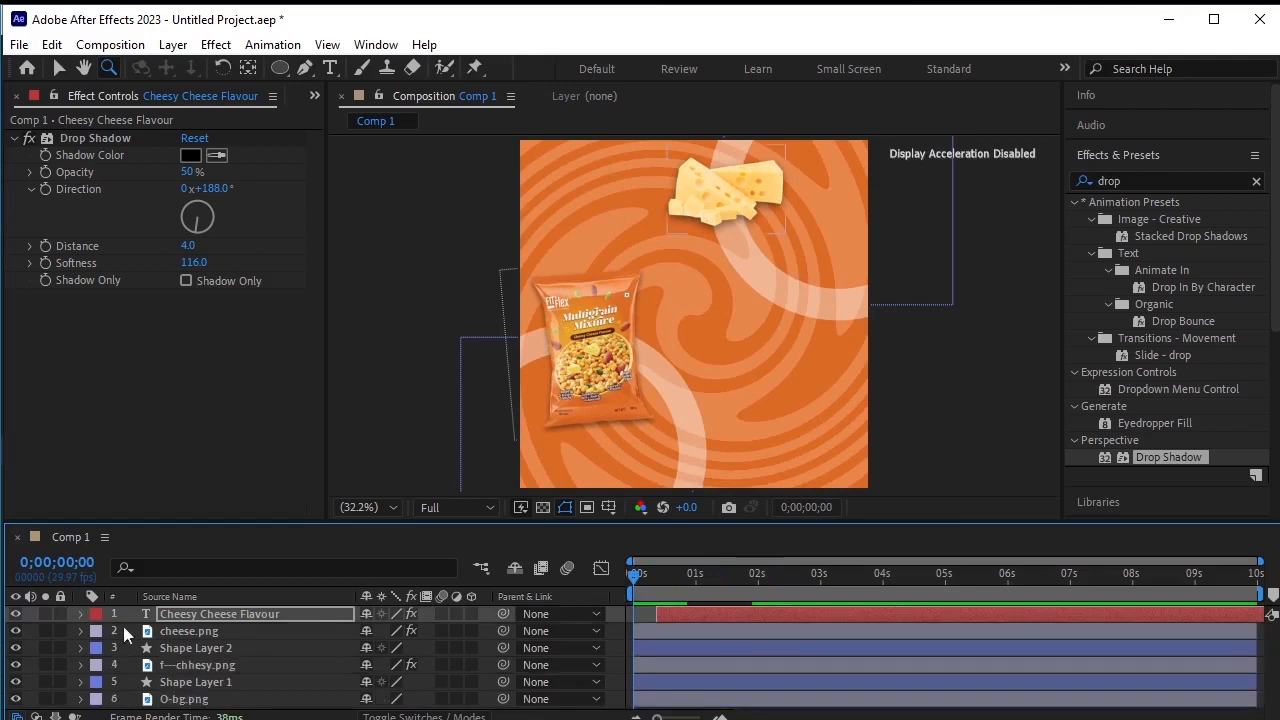
# Preview the animation from the start, then pre-compose all six layers of Comp 1, moving all attributes into a new composition that opens
pyautogui.press('space')
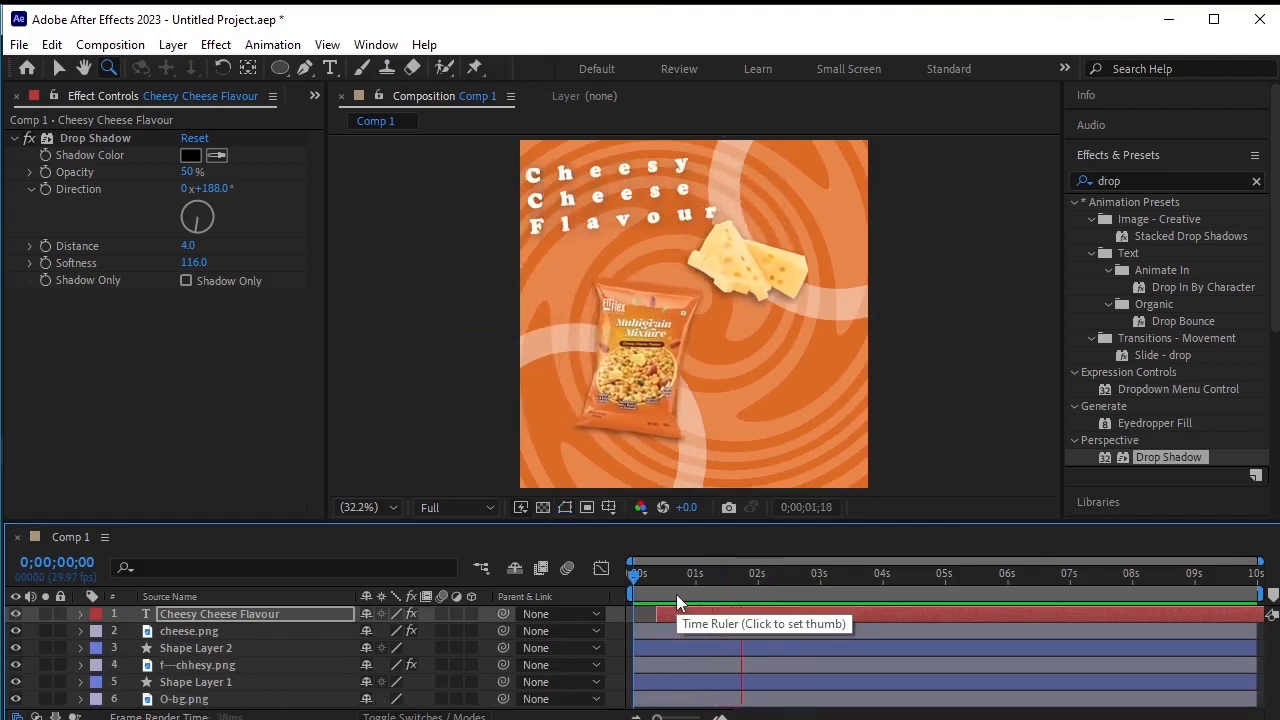
pyautogui.click(815, 576)
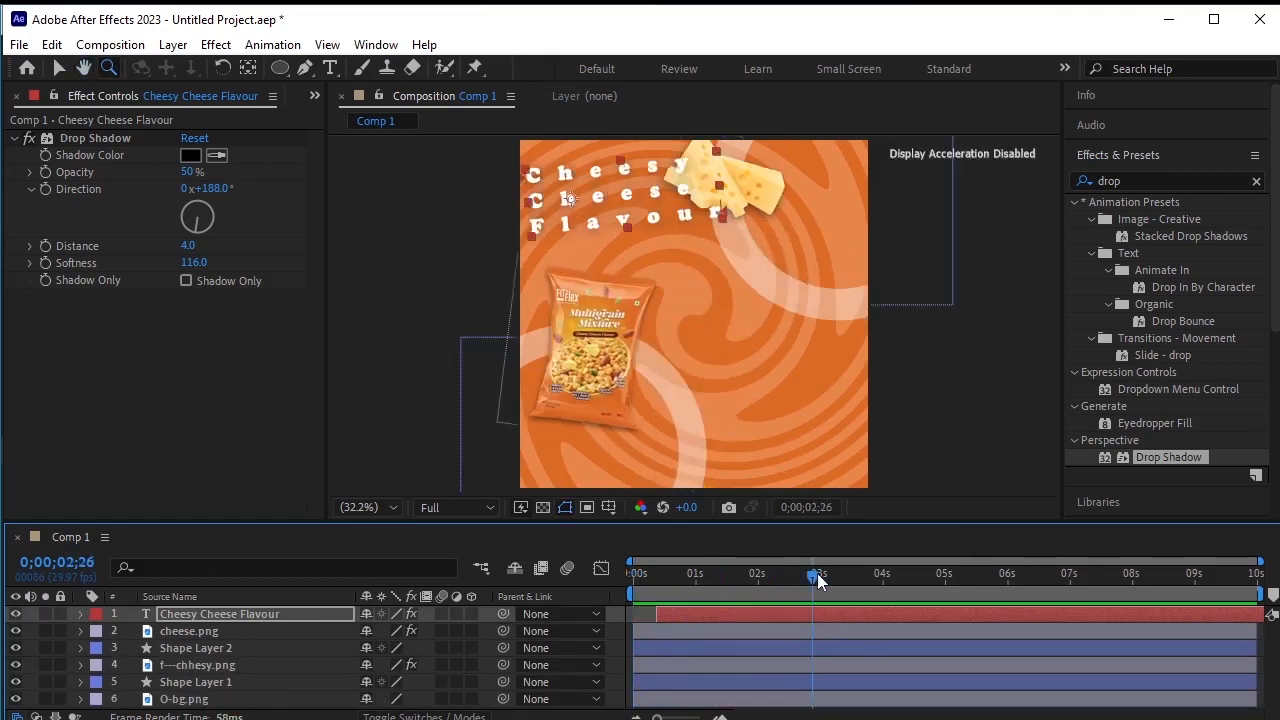
pyautogui.moveTo(788, 574); pyautogui.dragTo(486, 579)
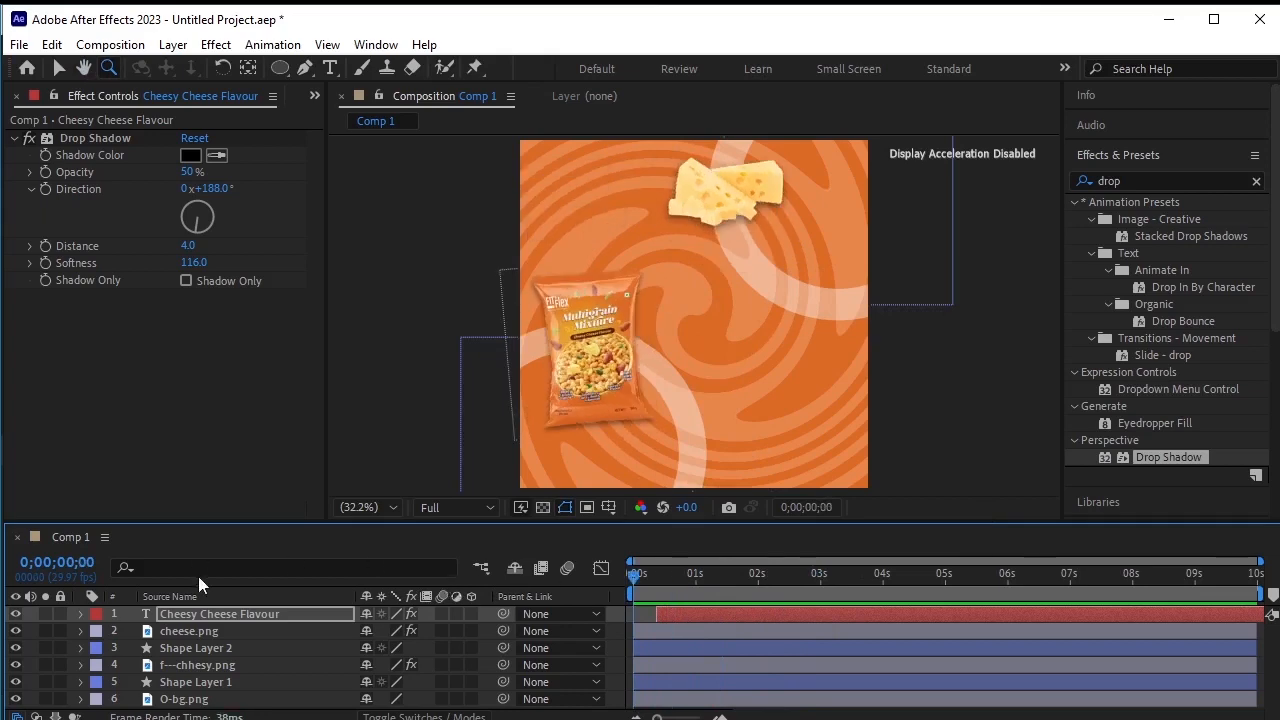
pyautogui.keyDown('shift'); pyautogui.click(248, 699); pyautogui.keyUp('shift')
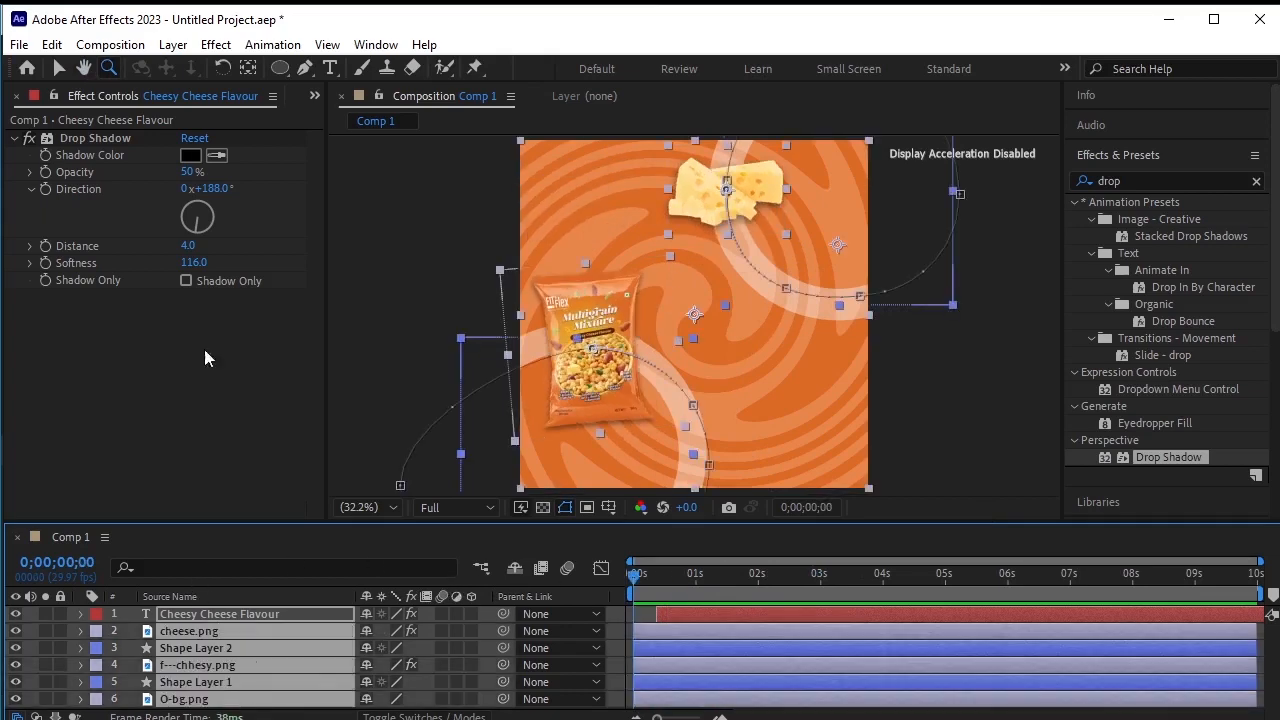
pyautogui.click(173, 45)
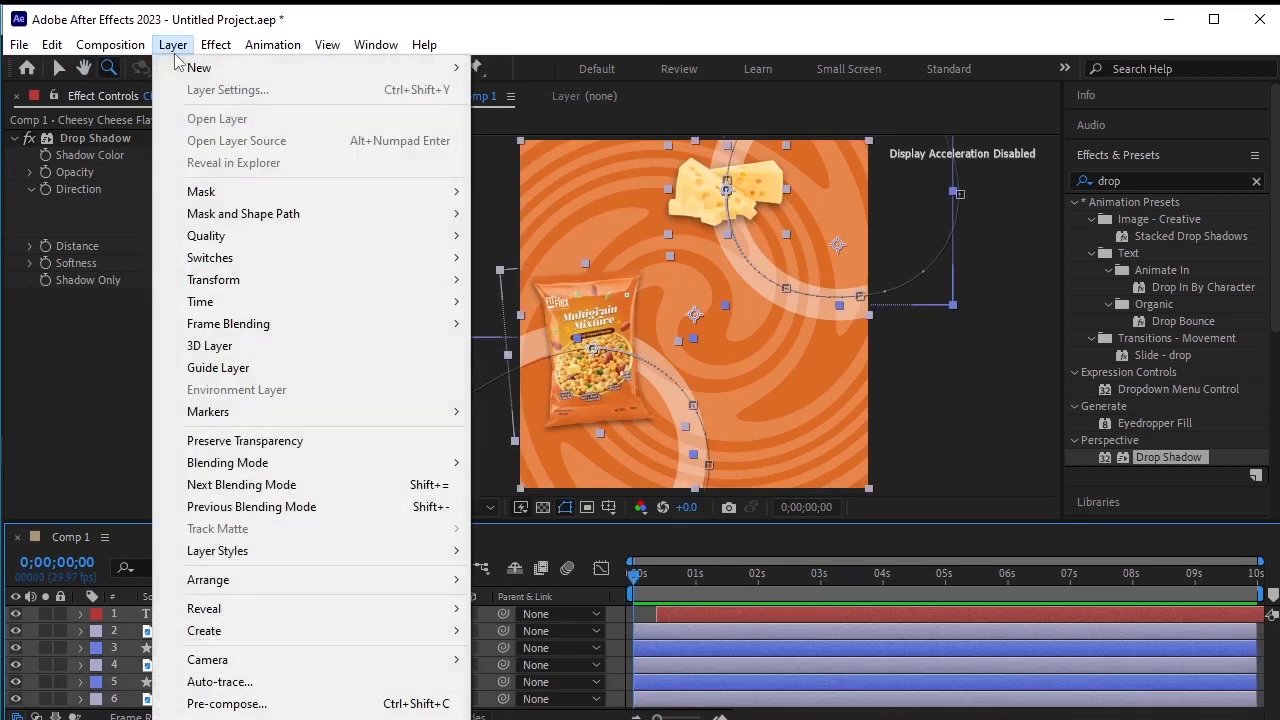
pyautogui.click(340, 703)
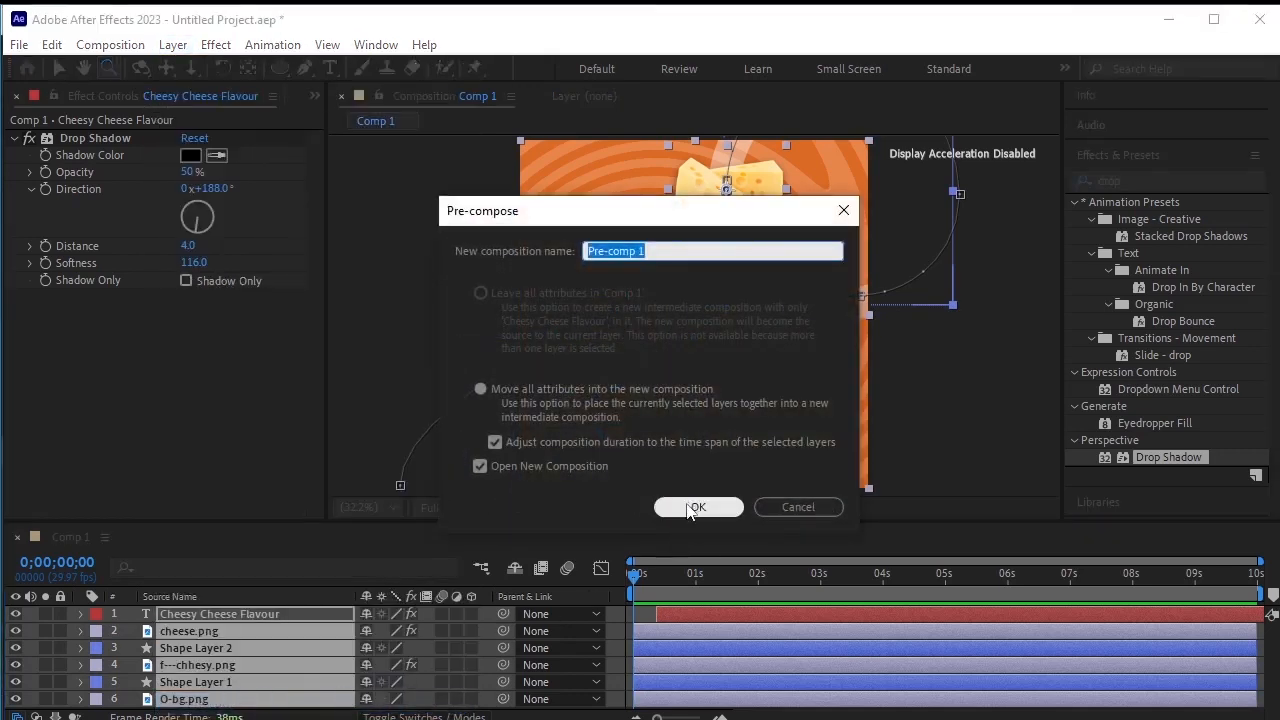
pyautogui.click(694, 507)
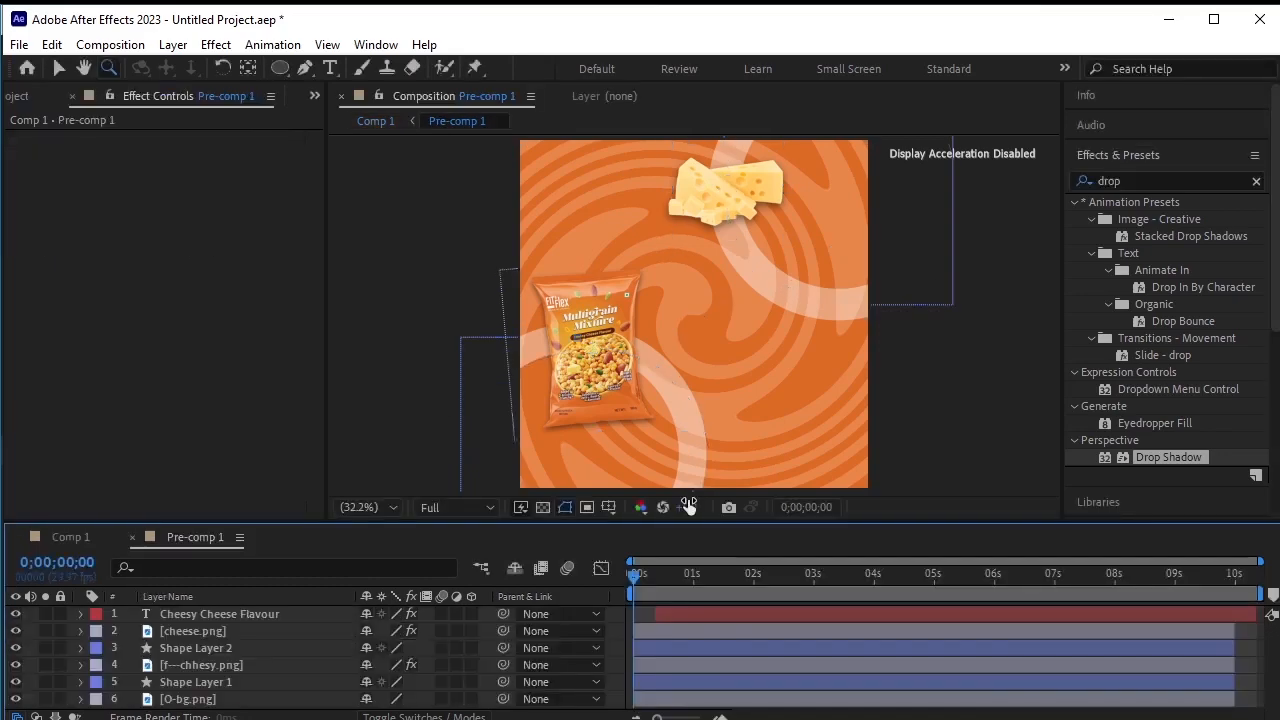
# Rename the new pre-composition in the project as Cheesy
pyautogui.click(26, 95)
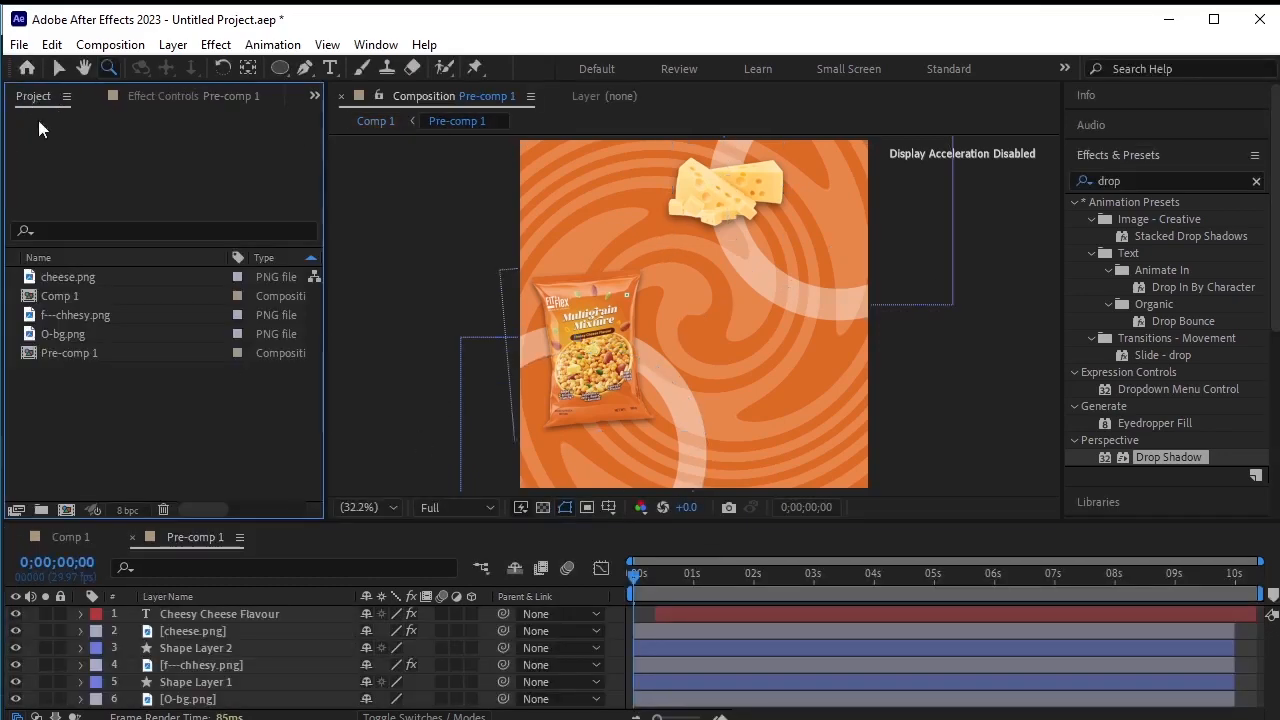
pyautogui.click(118, 350)
pyautogui.rightClick(118, 350)
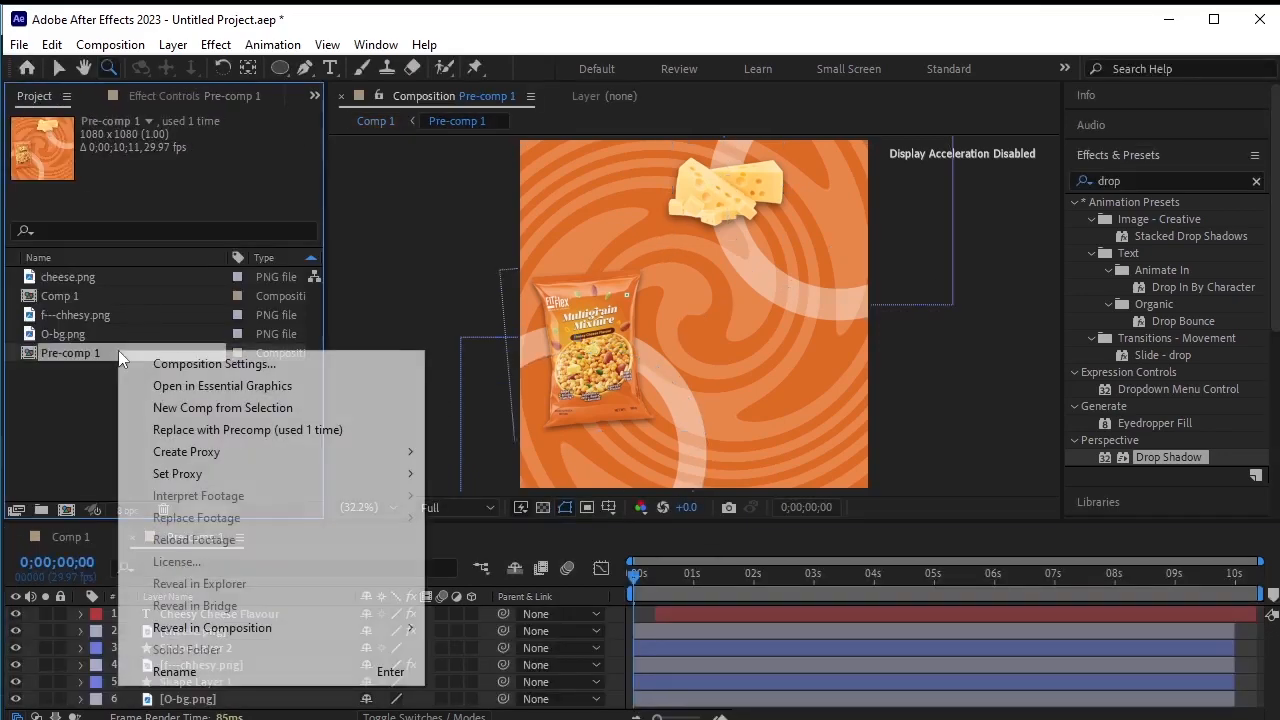
pyautogui.click(229, 674)
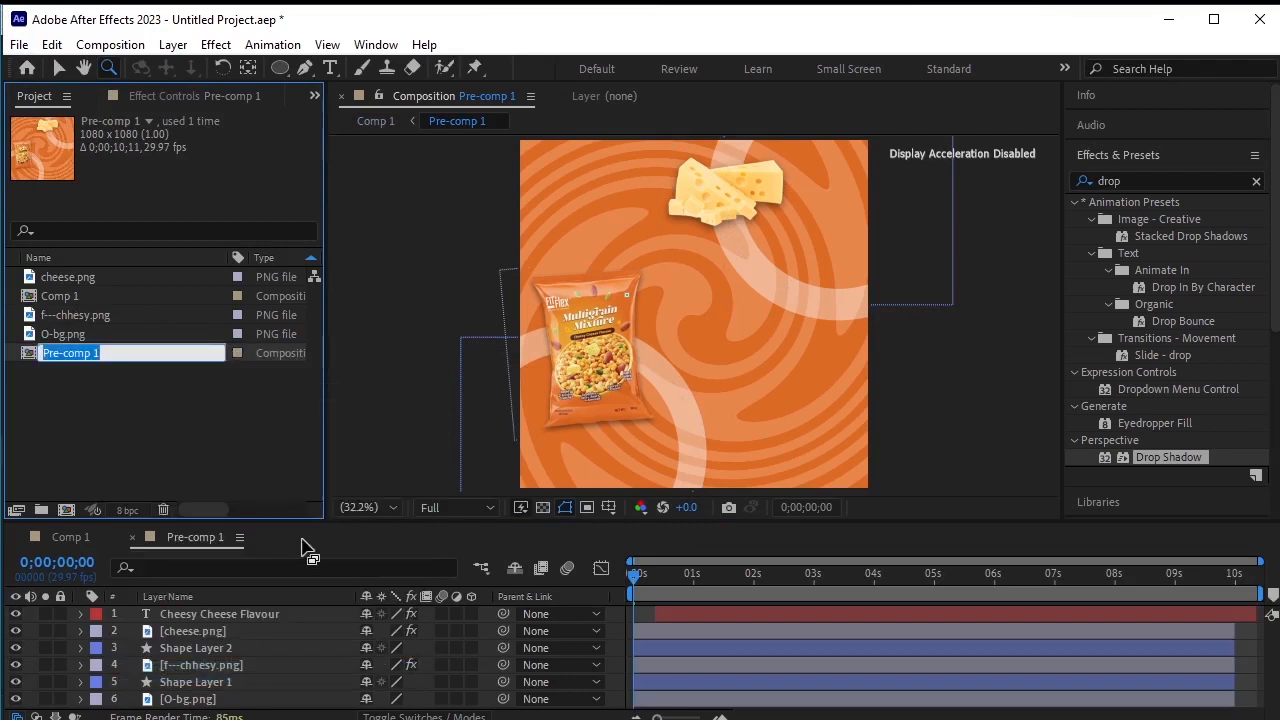
pyautogui.write('Chhese')
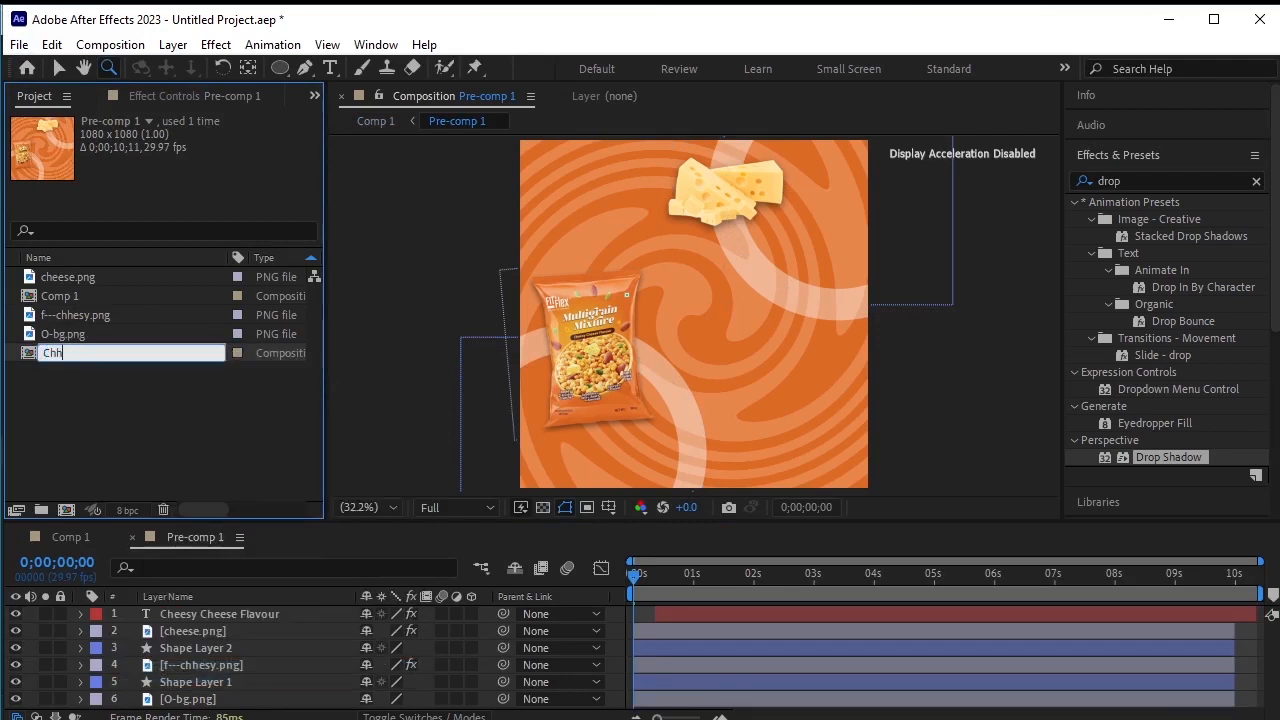
pyautogui.press('Return')
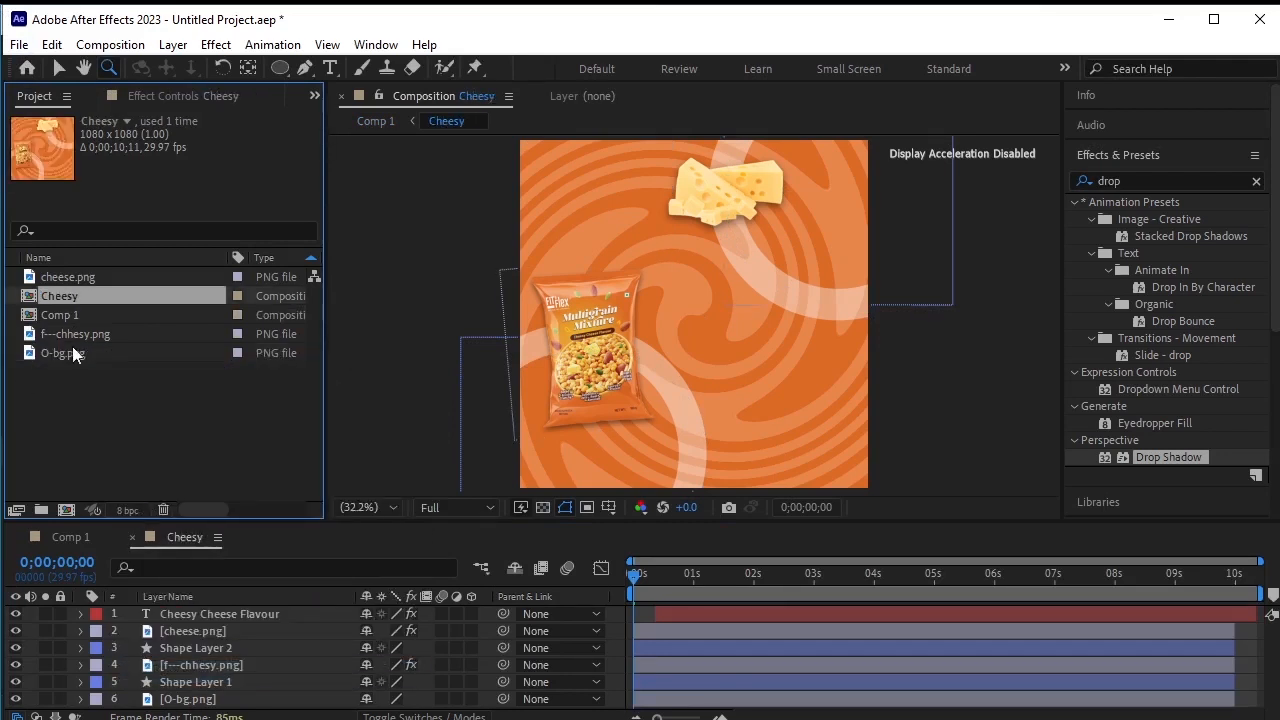
# Duplicate the Cheesy composition in the project and rename the copy as Lemon
pyautogui.click(131, 298)
pyautogui.hotkey('ctrl', 'd')
pyautogui.rightClick(122, 316)
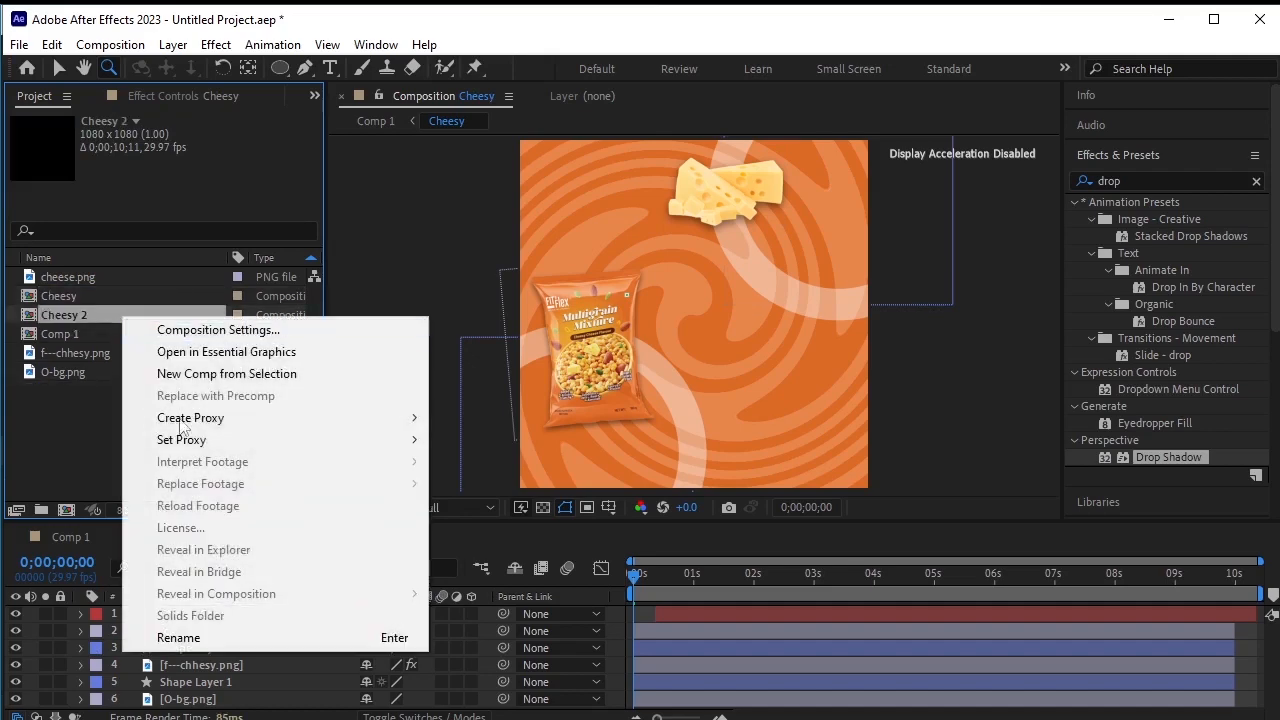
pyautogui.click(237, 641)
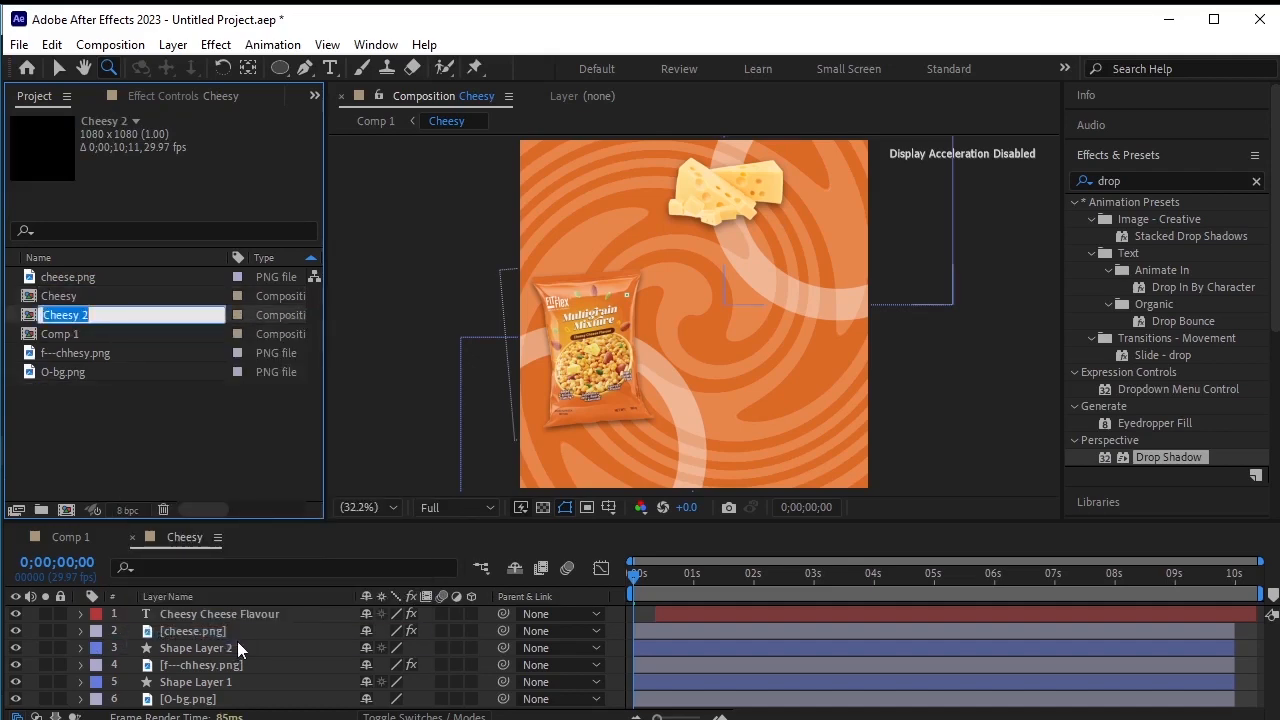
pyautogui.write('Le')
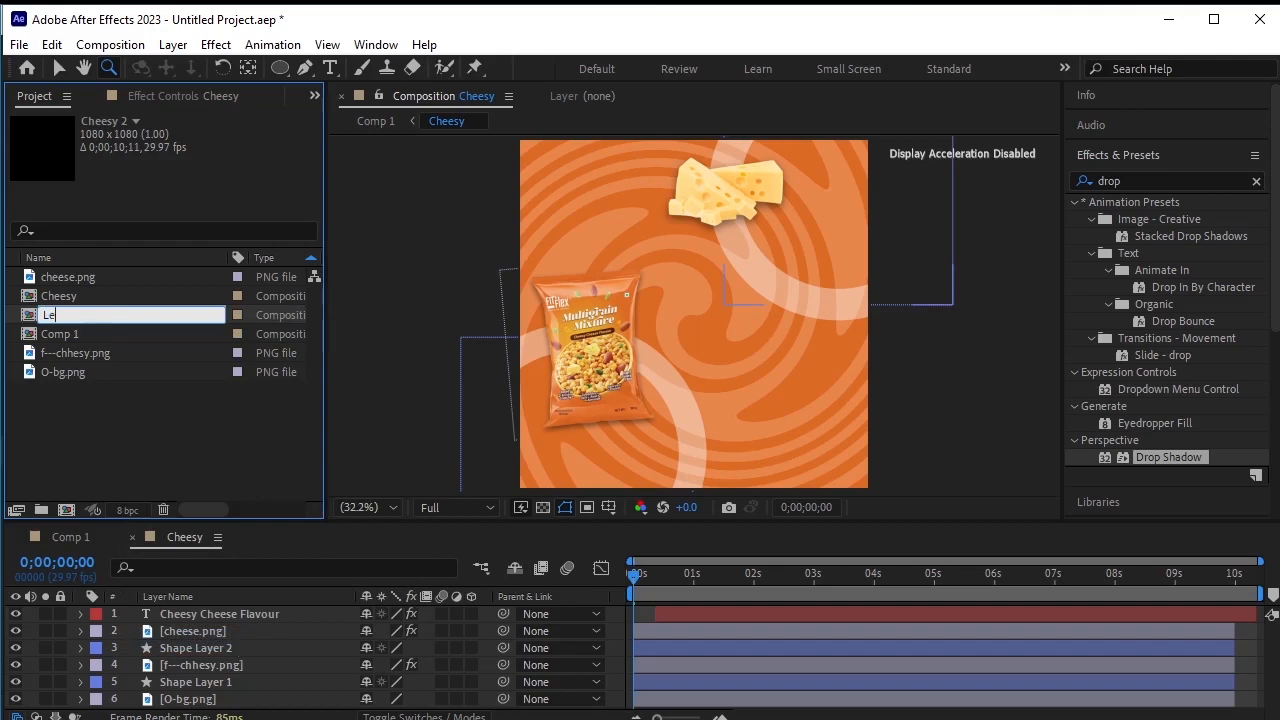
pyautogui.write('mon')
pyautogui.click(213, 464)
# Open the Lemon composition and change its title text to "Lemony Mint Flavour"
pyautogui.doubleClick(94, 355)
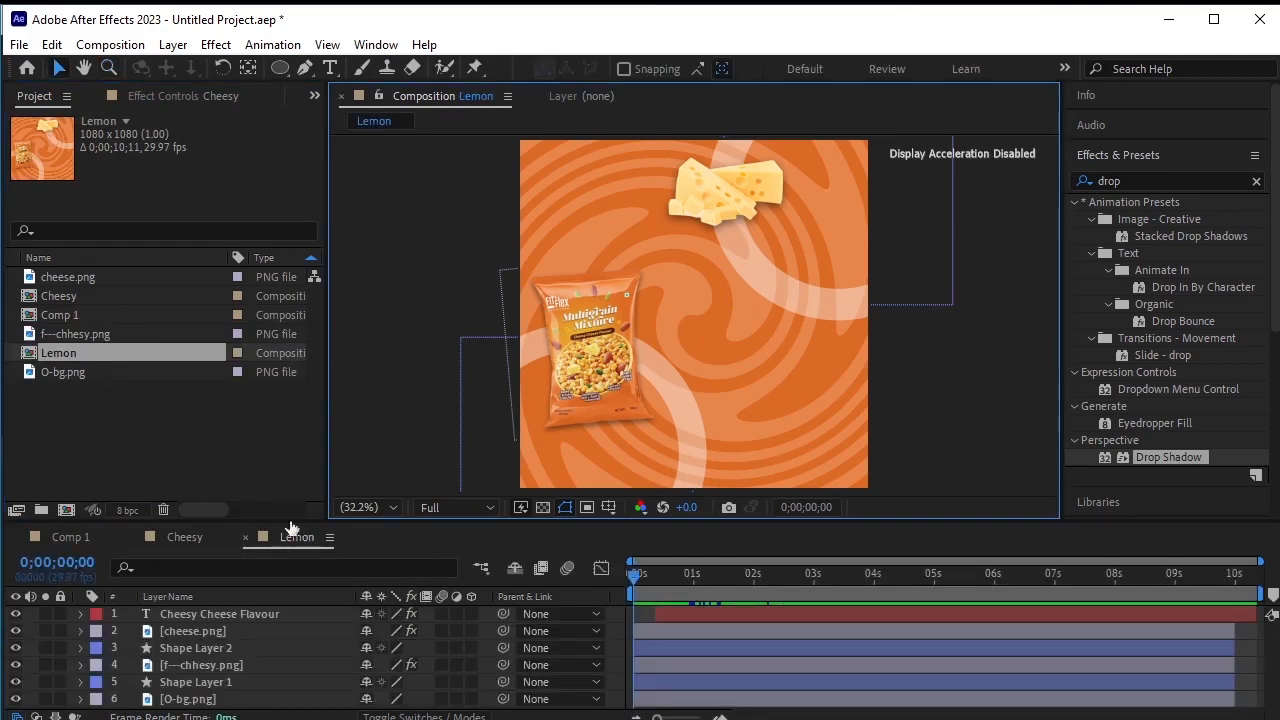
pyautogui.moveTo(643, 574); pyautogui.dragTo(661, 587)
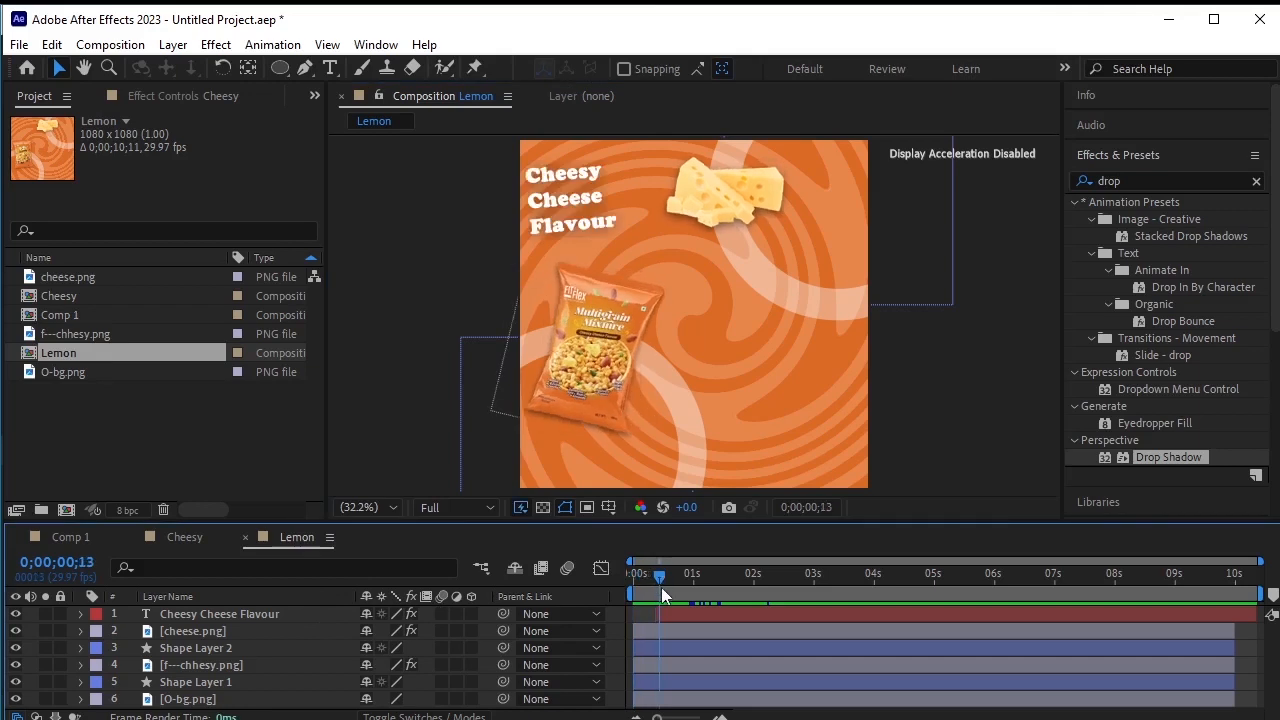
pyautogui.click(329, 68)
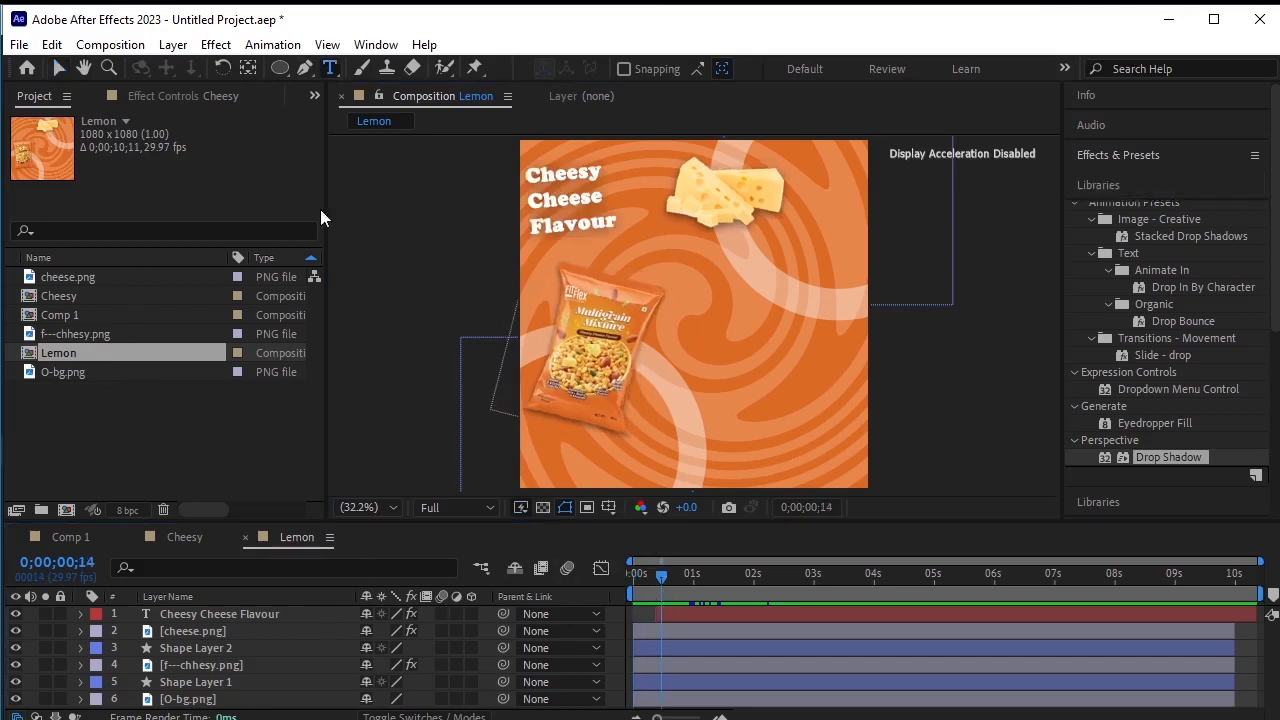
pyautogui.click(272, 616)
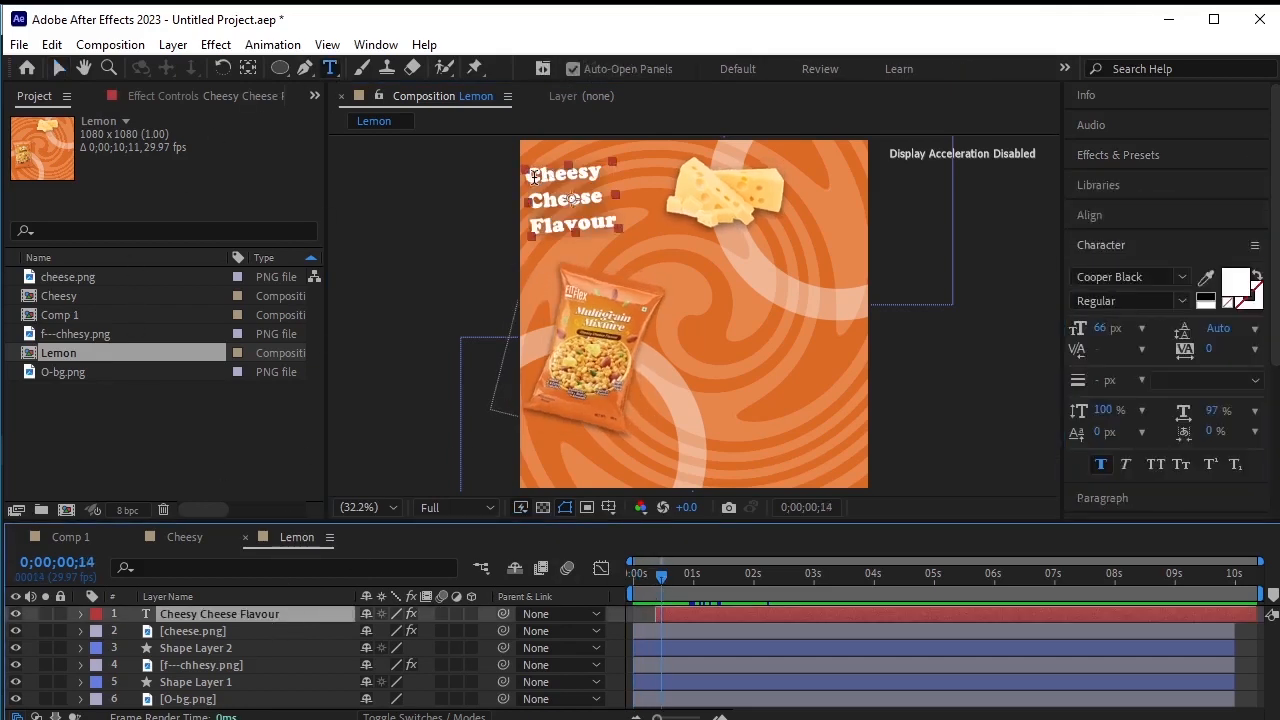
pyautogui.moveTo(533, 177); pyautogui.dragTo(596, 185)
pyautogui.write('Lemony')
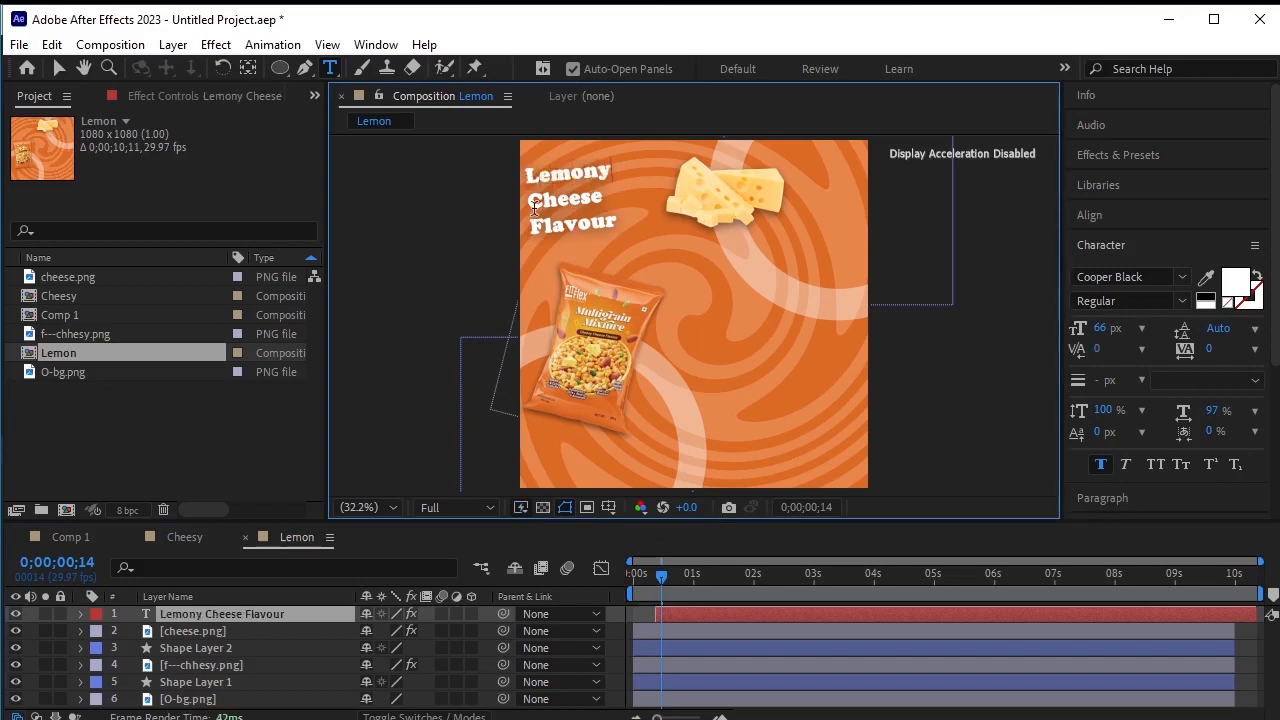
pyautogui.moveTo(533, 210); pyautogui.dragTo(605, 203)
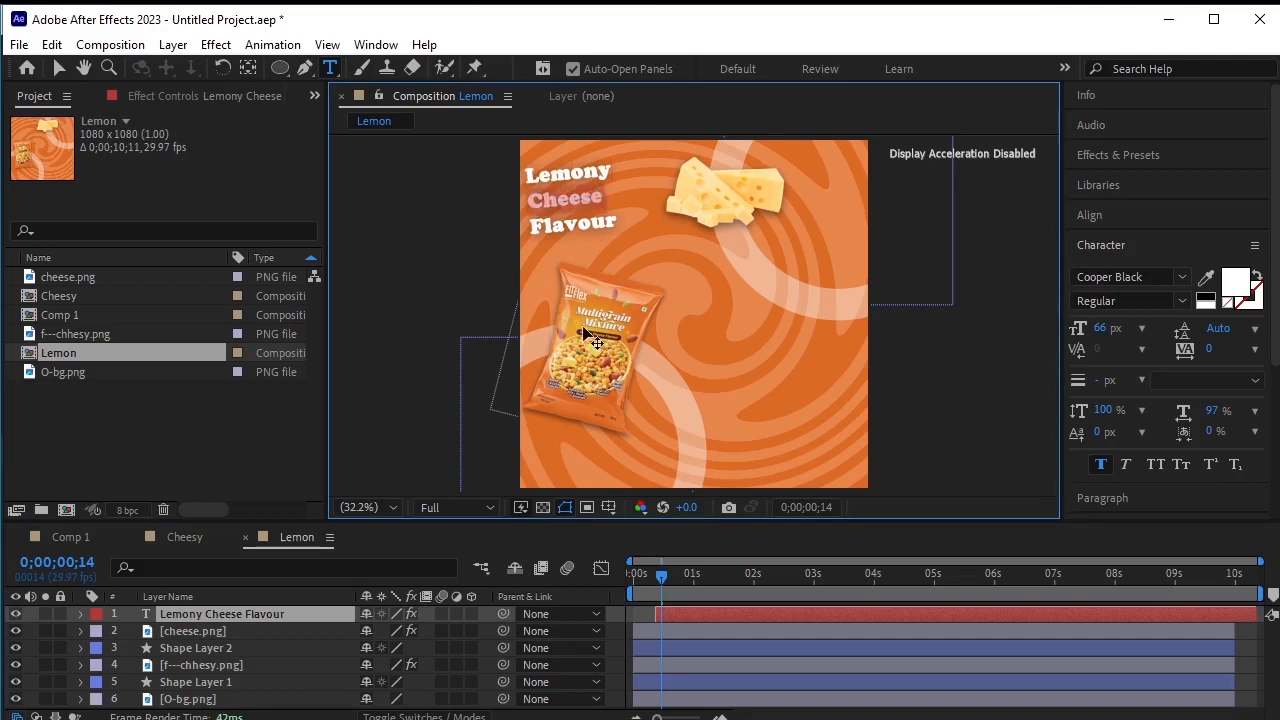
pyautogui.write('Mint')
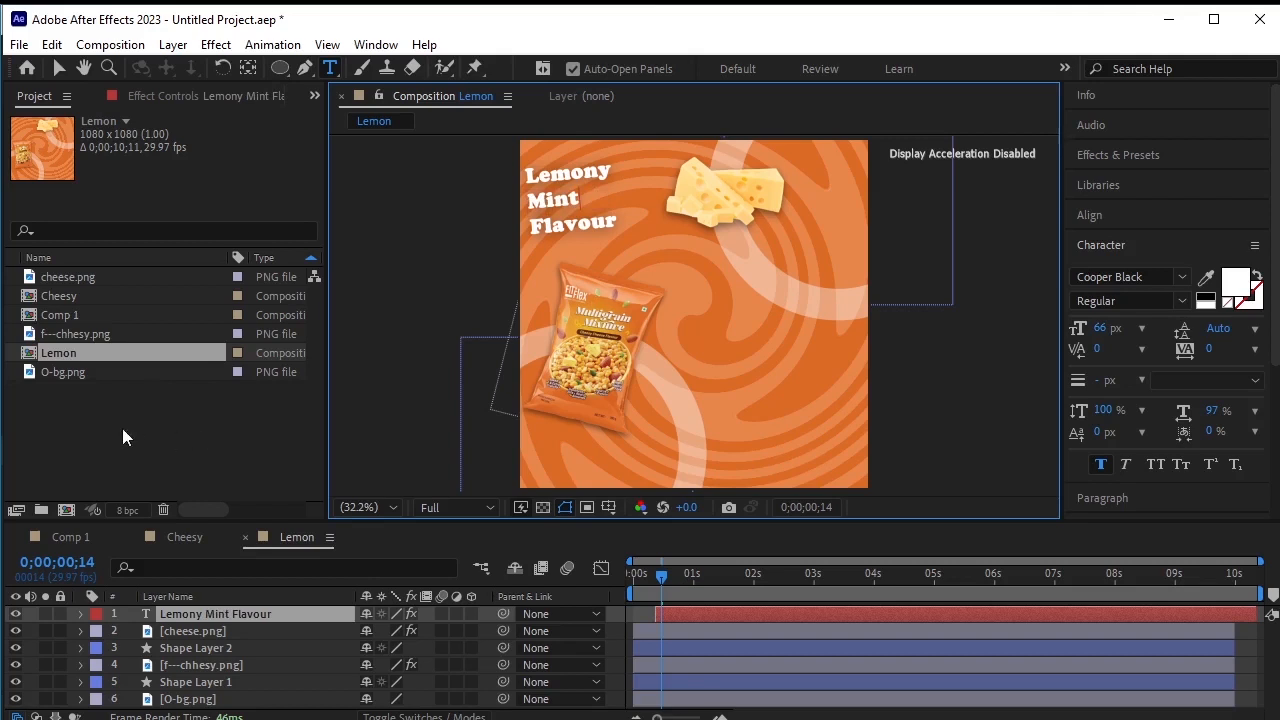
# Import the lemon, G-bg and f-lemon-mint images into the project as footage
pyautogui.click(189, 632)
pyautogui.click(153, 428)
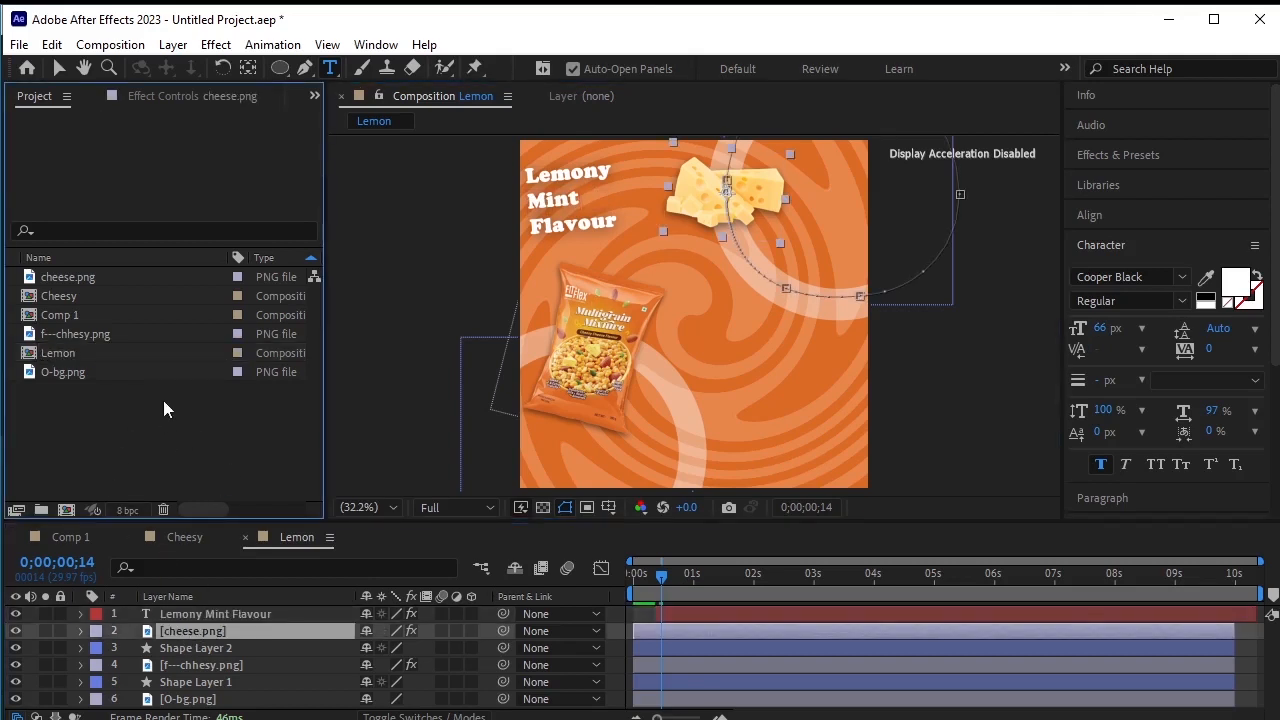
pyautogui.rightClick(163, 401)
pyautogui.moveTo(266, 502)
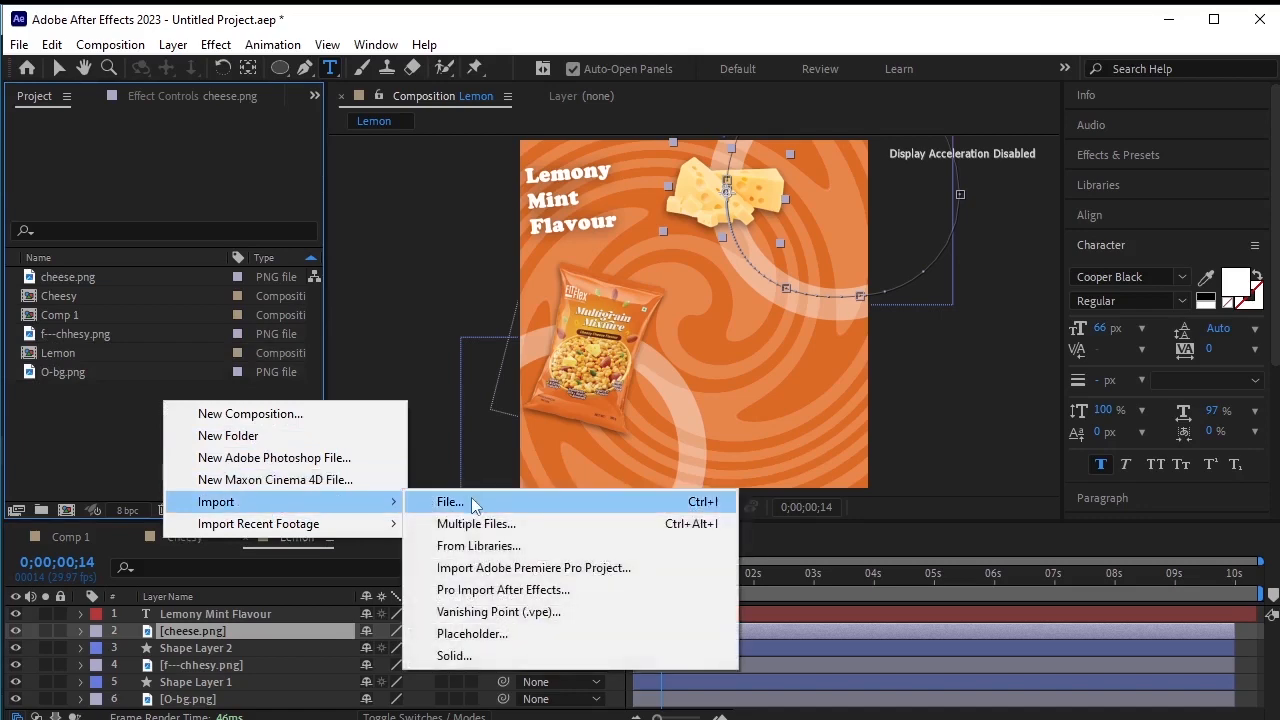
pyautogui.click(467, 500)
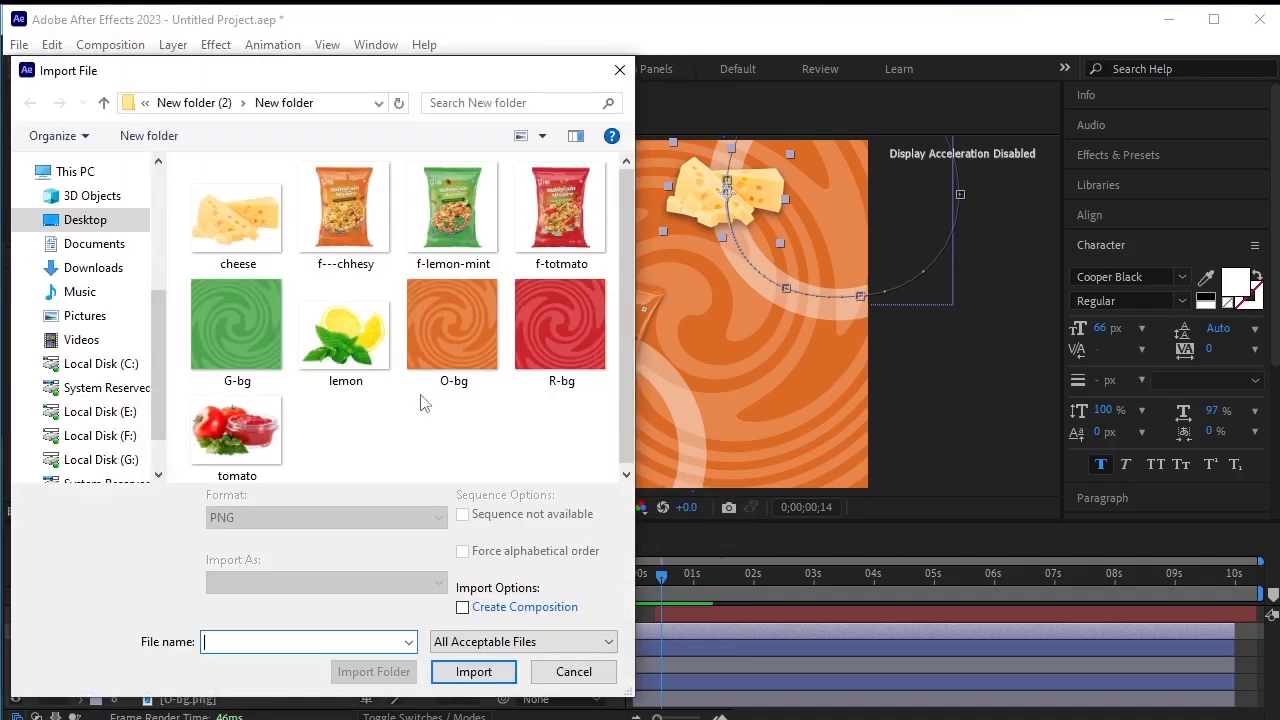
pyautogui.click(343, 331)
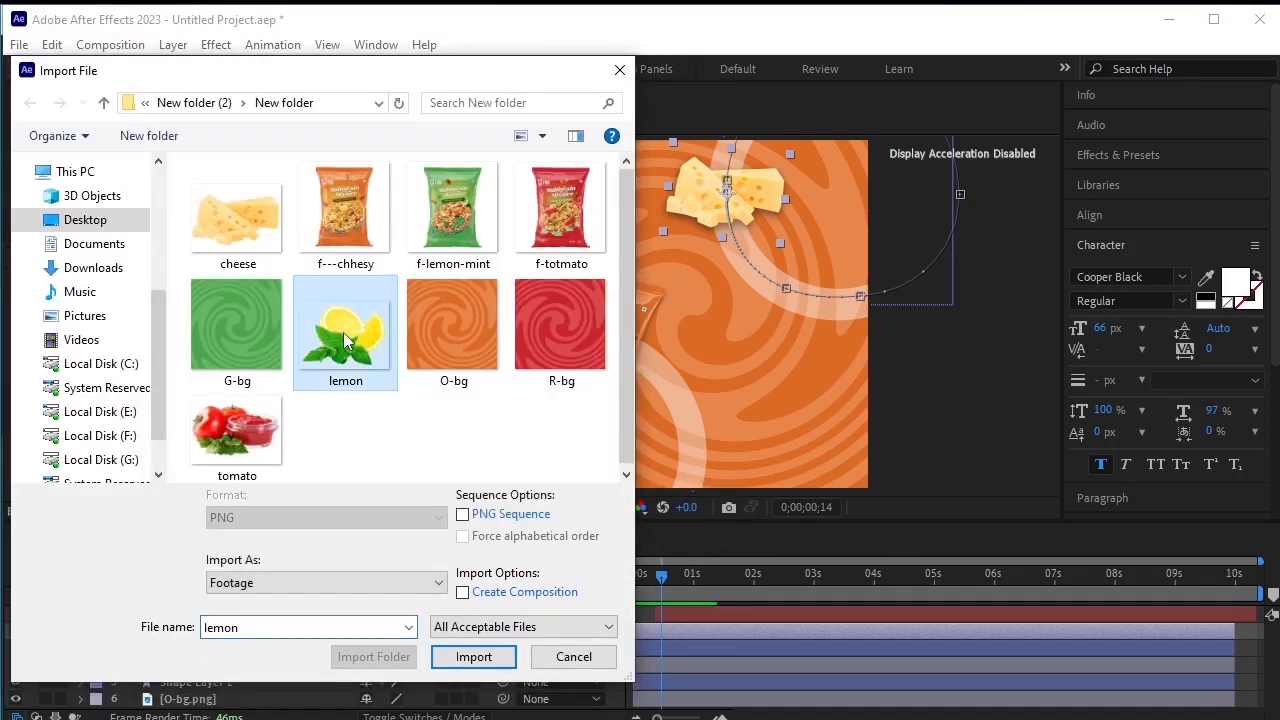
pyautogui.keyDown('ctrl'); pyautogui.click(243, 332); pyautogui.keyUp('ctrl')
pyautogui.keyDown('ctrl'); pyautogui.click(452, 210); pyautogui.keyUp('ctrl')
pyautogui.click(474, 657)
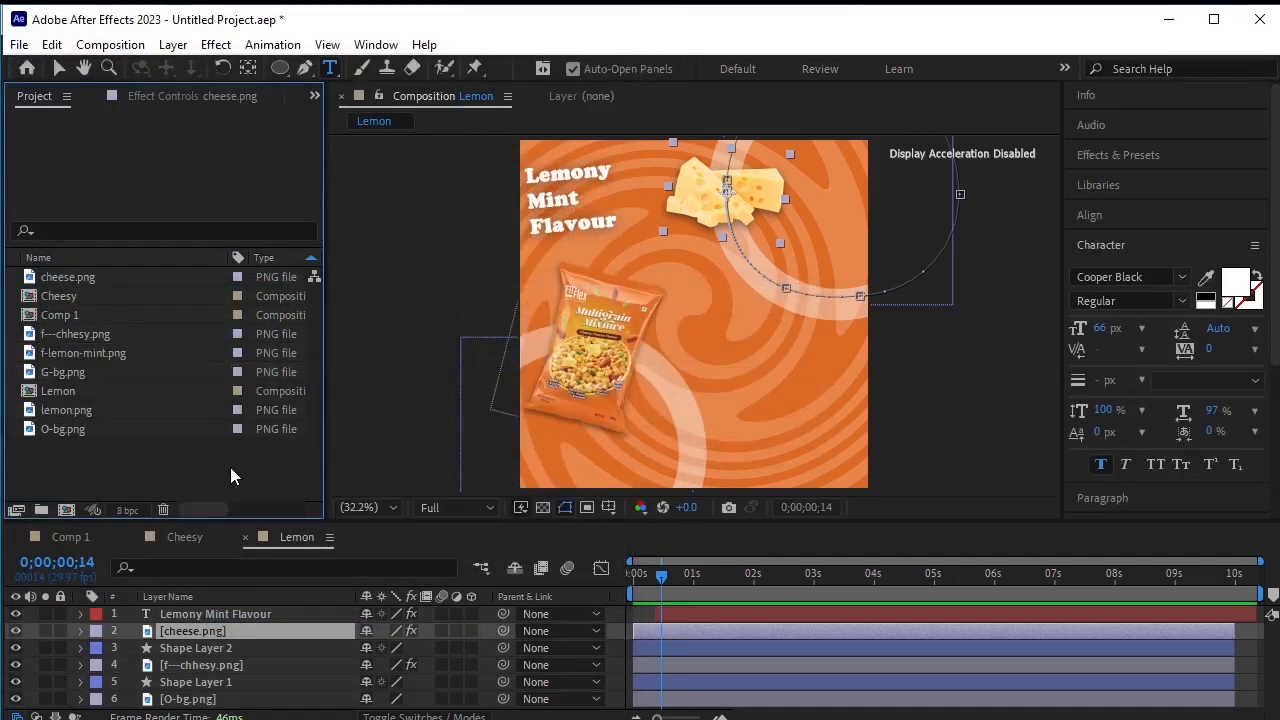
# Replace the source of the cheese.png layer in the Lemon composition with lemon.png, keeping the layer's animation and effects
pyautogui.click(235, 634)
pyautogui.click(150, 480)
pyautogui.click(84, 408)
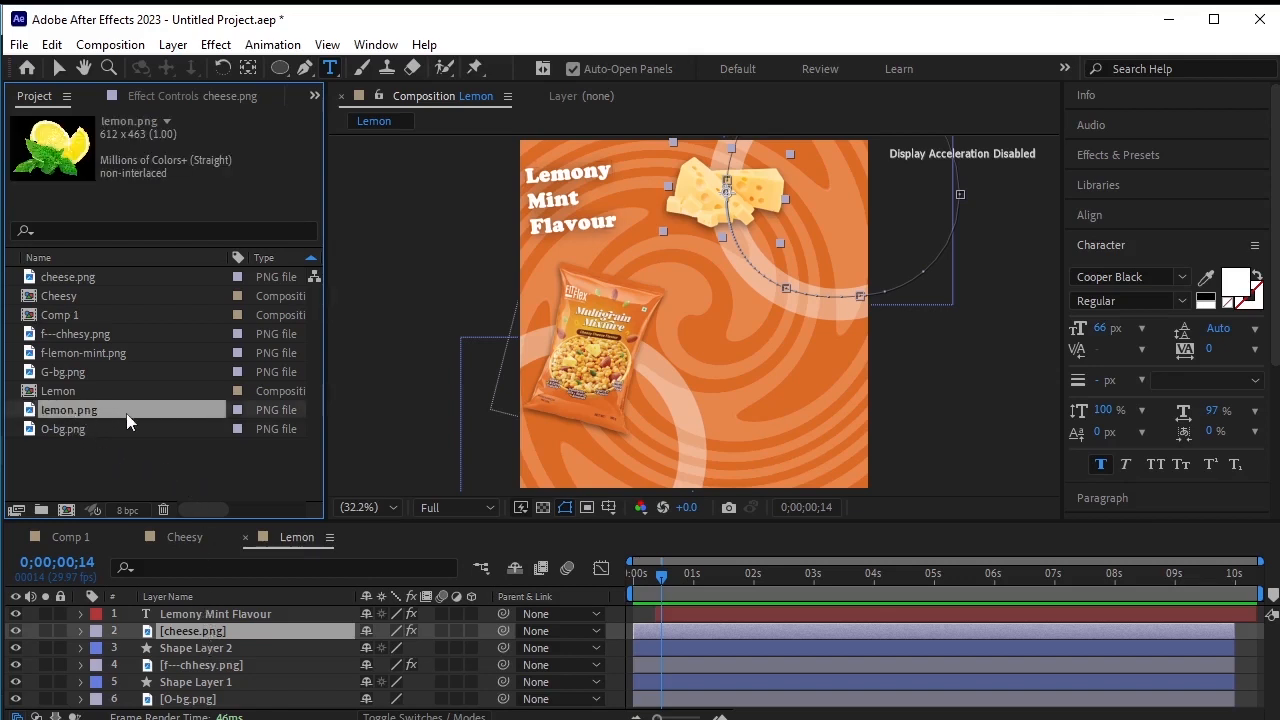
pyautogui.keyDown('alt'); pyautogui.moveTo(129, 413); pyautogui.dragTo(254, 634); pyautogui.keyUp('alt')
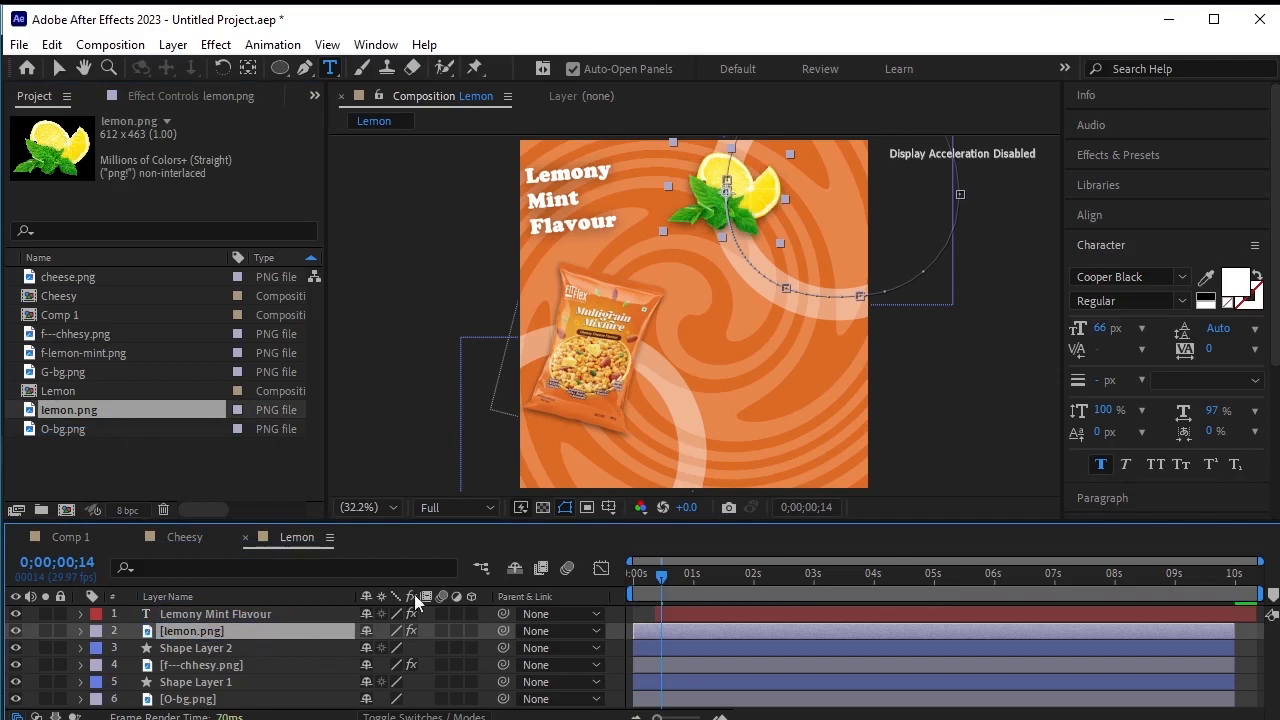
# Replace the source of the f---chhesy.png pouch layer with f-lemon-mint.png, keeping its animation and drop shadow
pyautogui.click(234, 665)
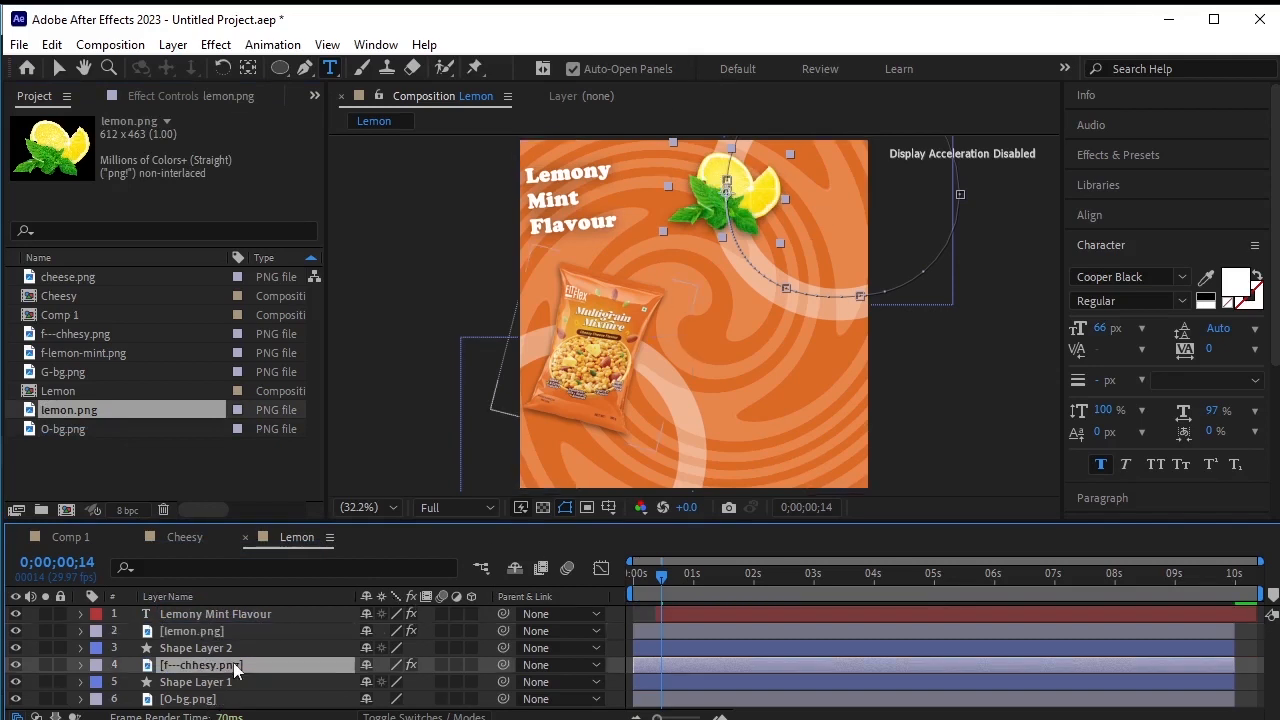
pyautogui.click(99, 353)
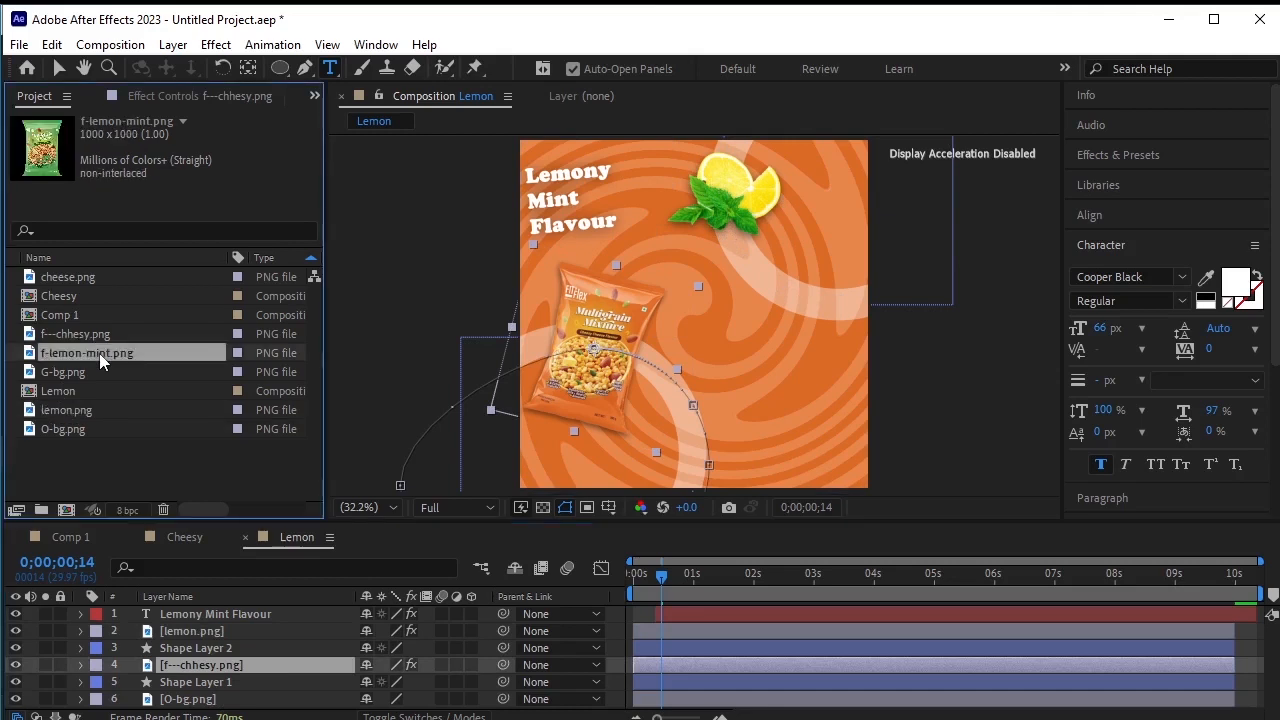
pyautogui.moveTo(99, 353); pyautogui.dragTo(226, 670)
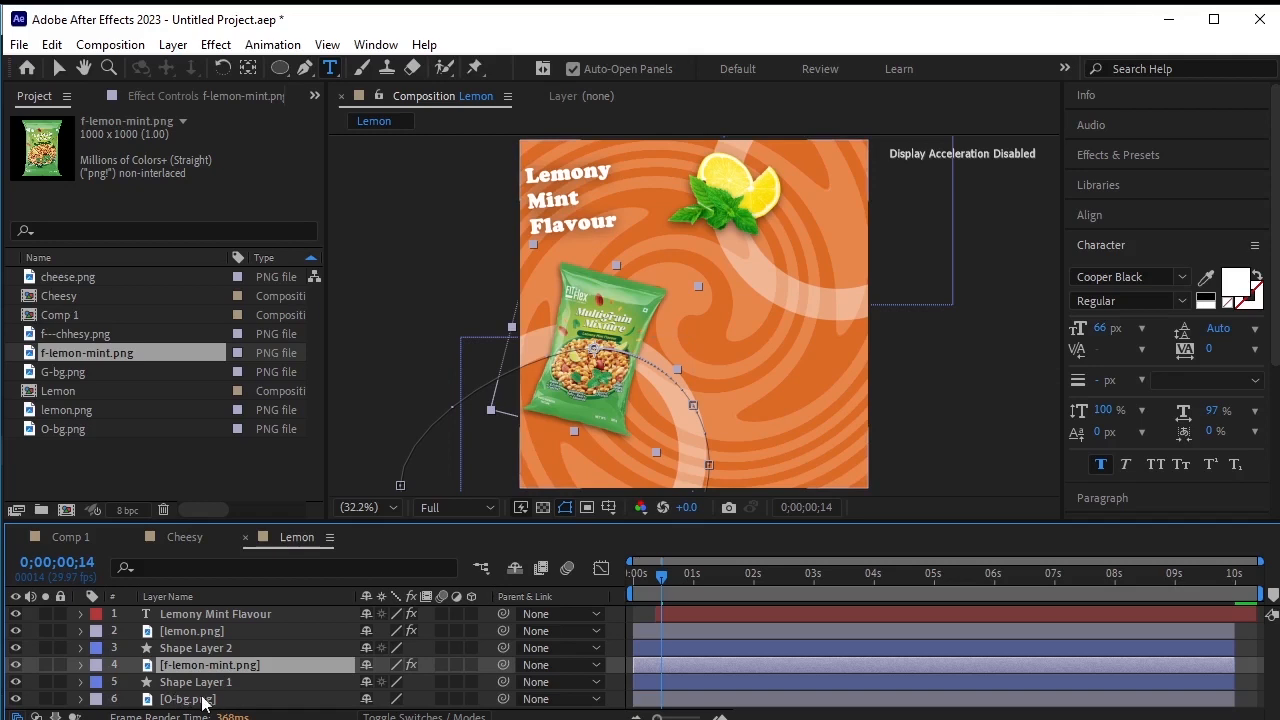
# Replace the source of the O-bg.png background layer with G-bg.png
pyautogui.click(200, 699)
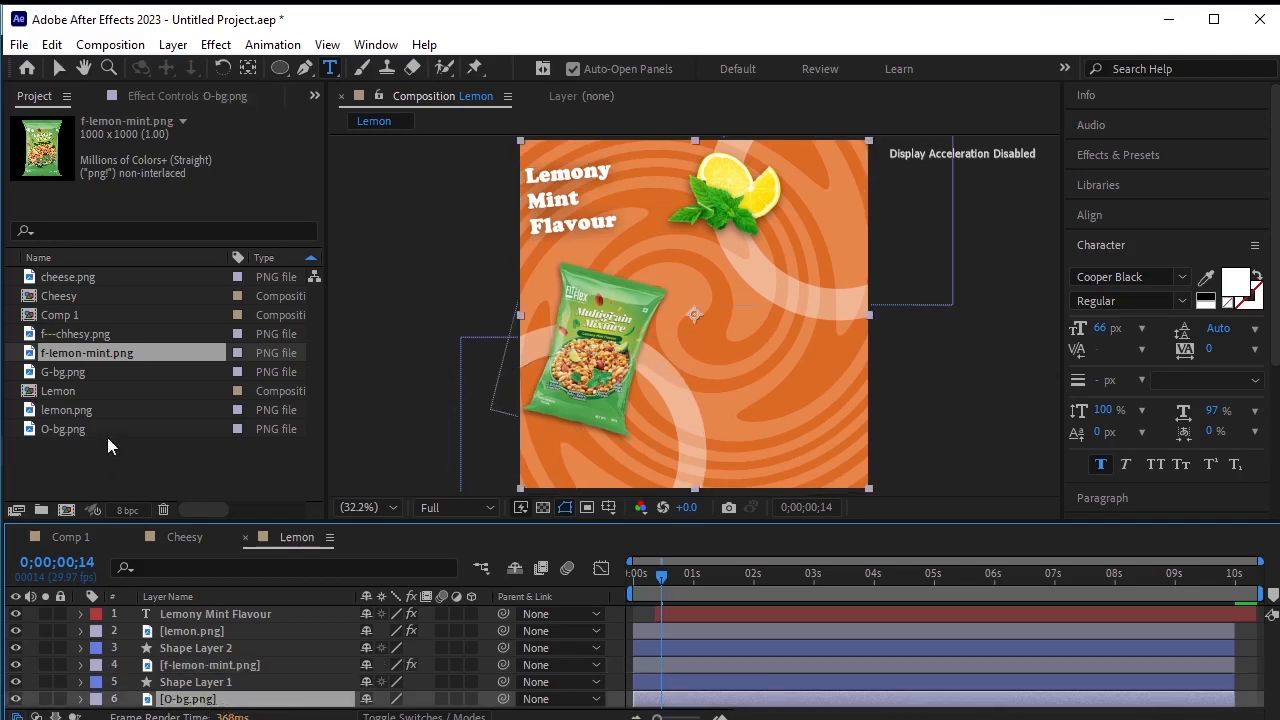
pyautogui.click(79, 370)
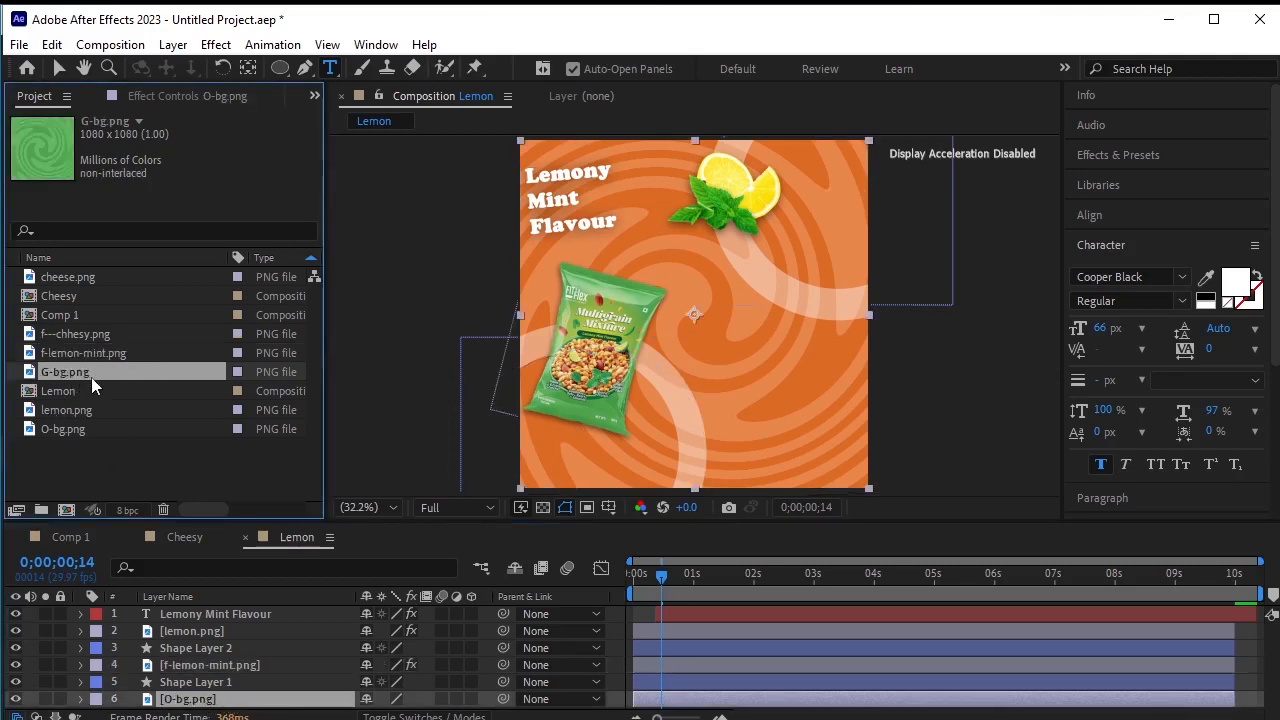
pyautogui.moveTo(92, 377); pyautogui.dragTo(241, 704)
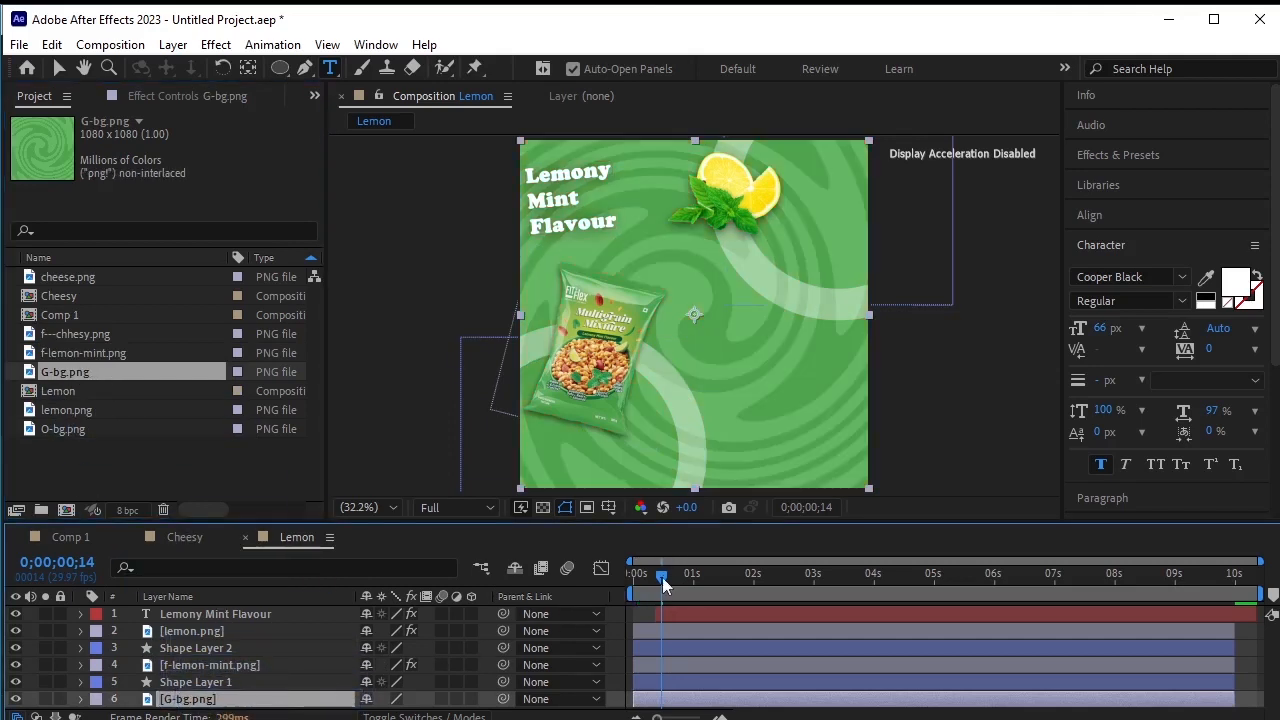
# Preview the Lemon composition's animation from its first frame
pyautogui.moveTo(662, 577); pyautogui.dragTo(618, 584)
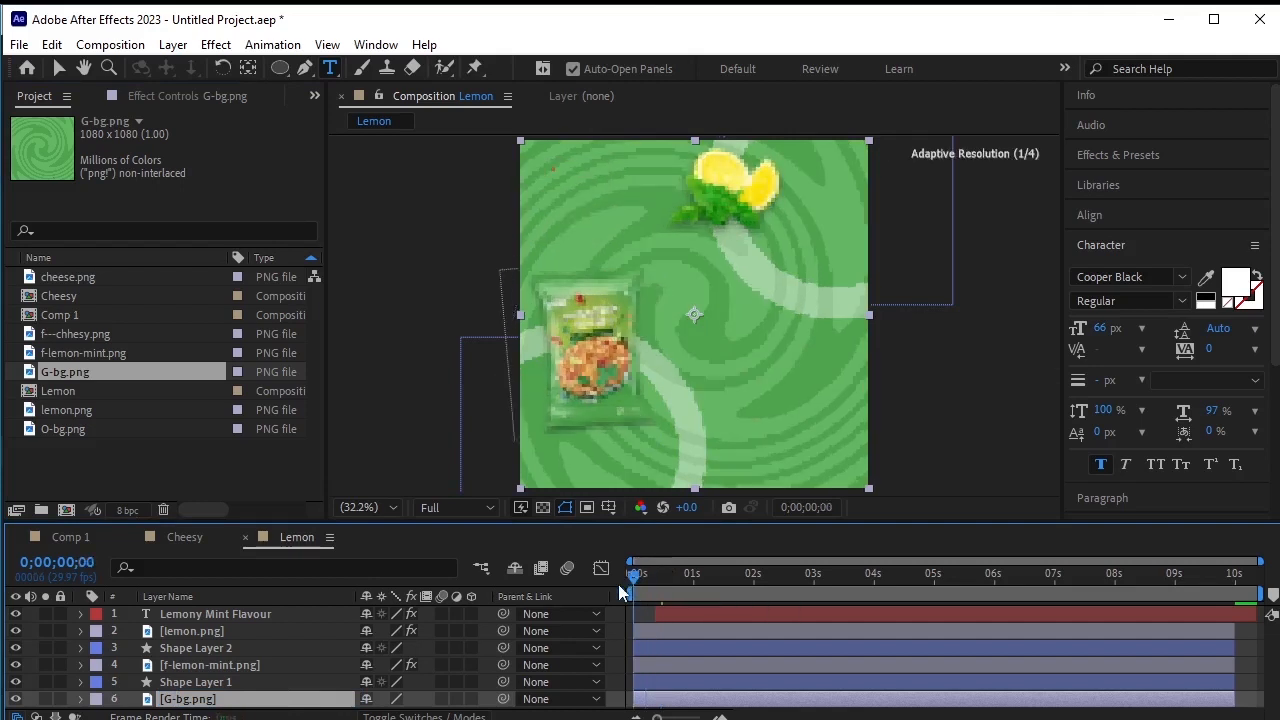
pyautogui.press('v')
pyautogui.click(452, 495)
pyautogui.press('space')
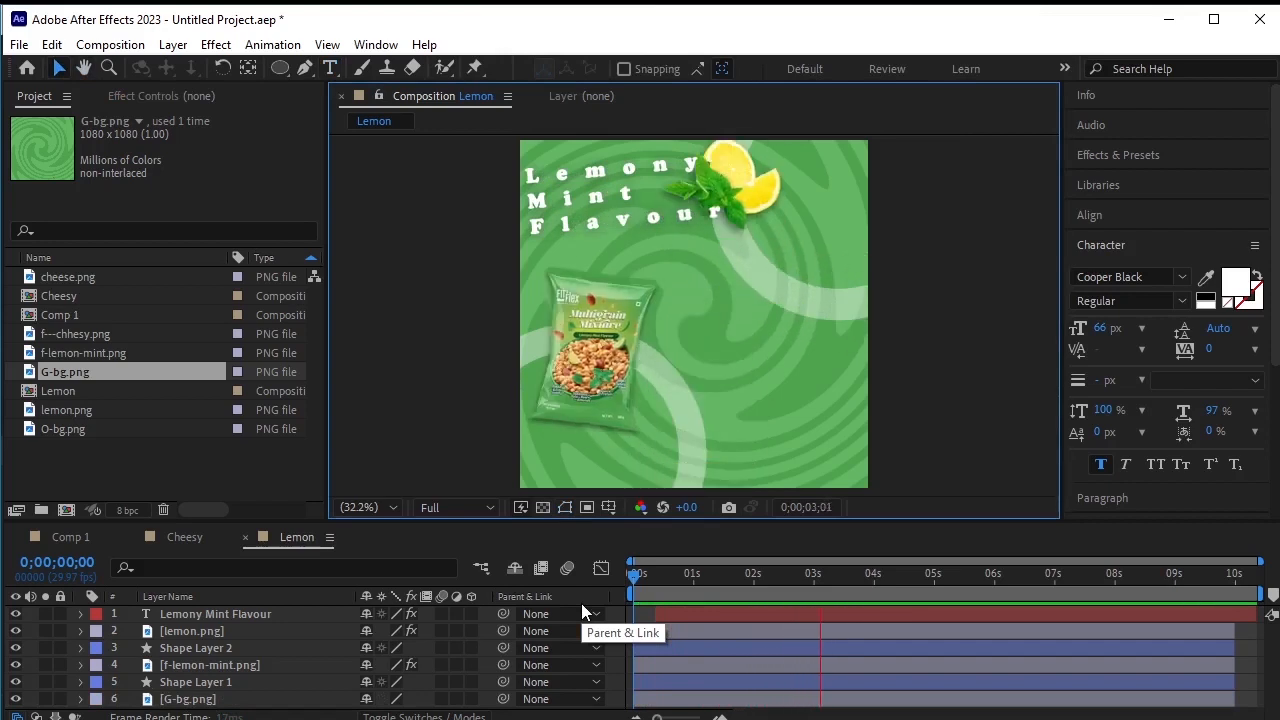
pyautogui.press('space')
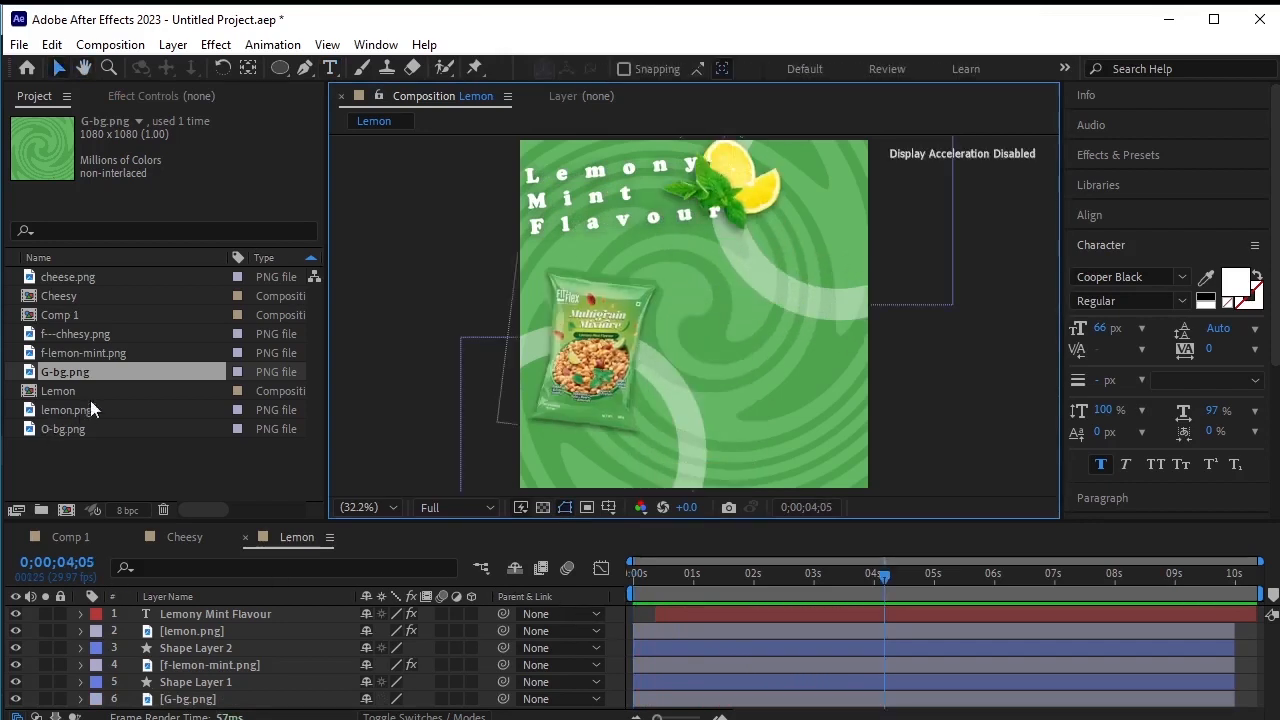
# Duplicate the Cheesy composition, rename the copy Tomato and open it
pyautogui.click(91, 296)
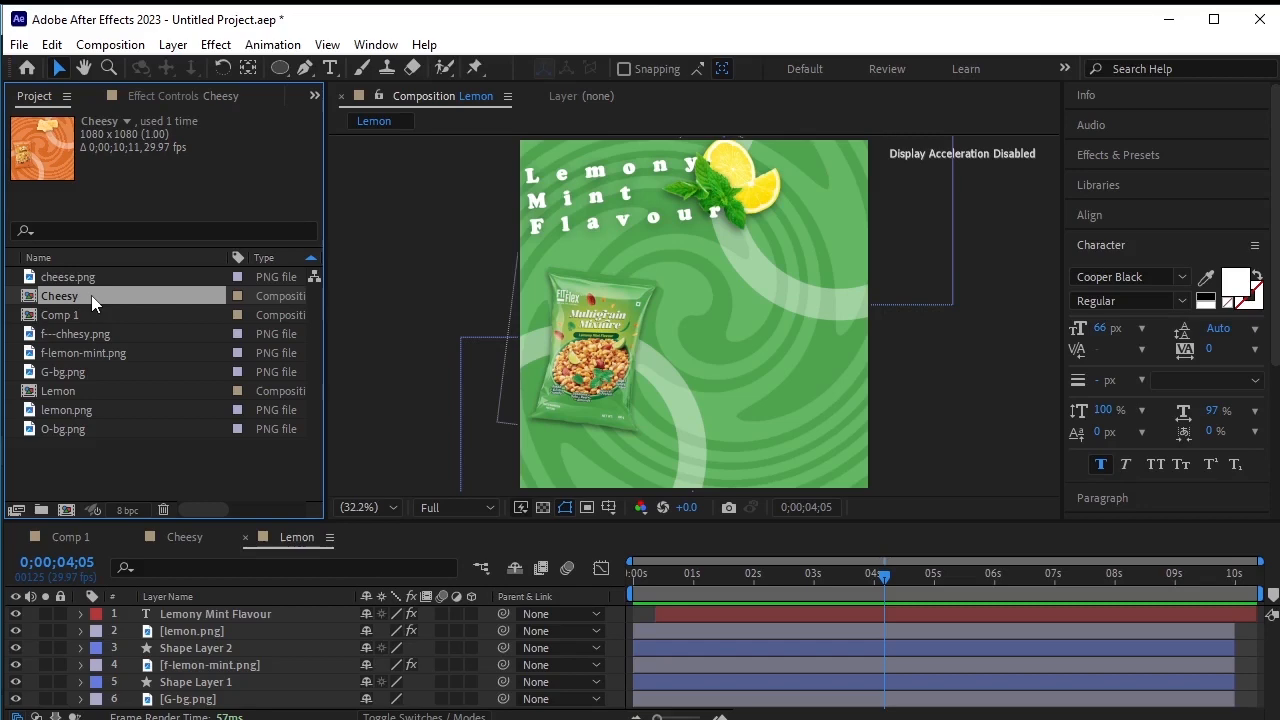
pyautogui.hotkey('ctrl', 'd')
pyautogui.rightClick(109, 319)
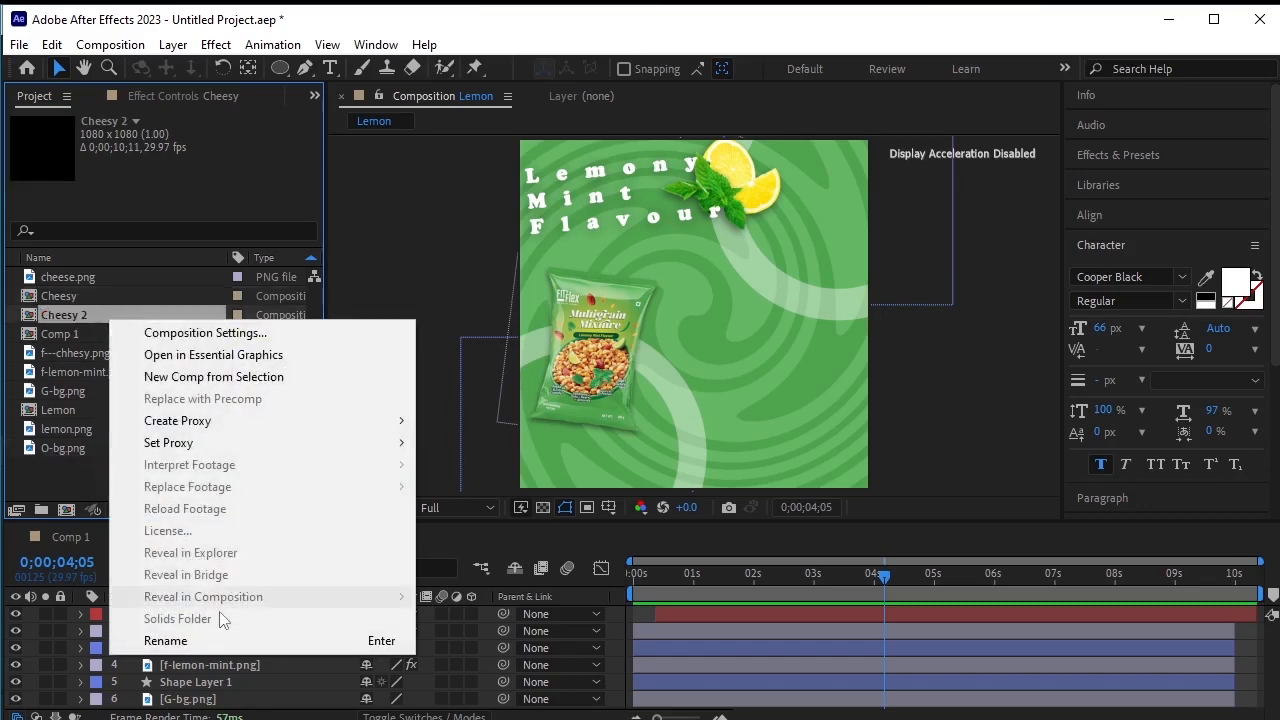
pyautogui.click(222, 636)
pyautogui.write('Tomato')
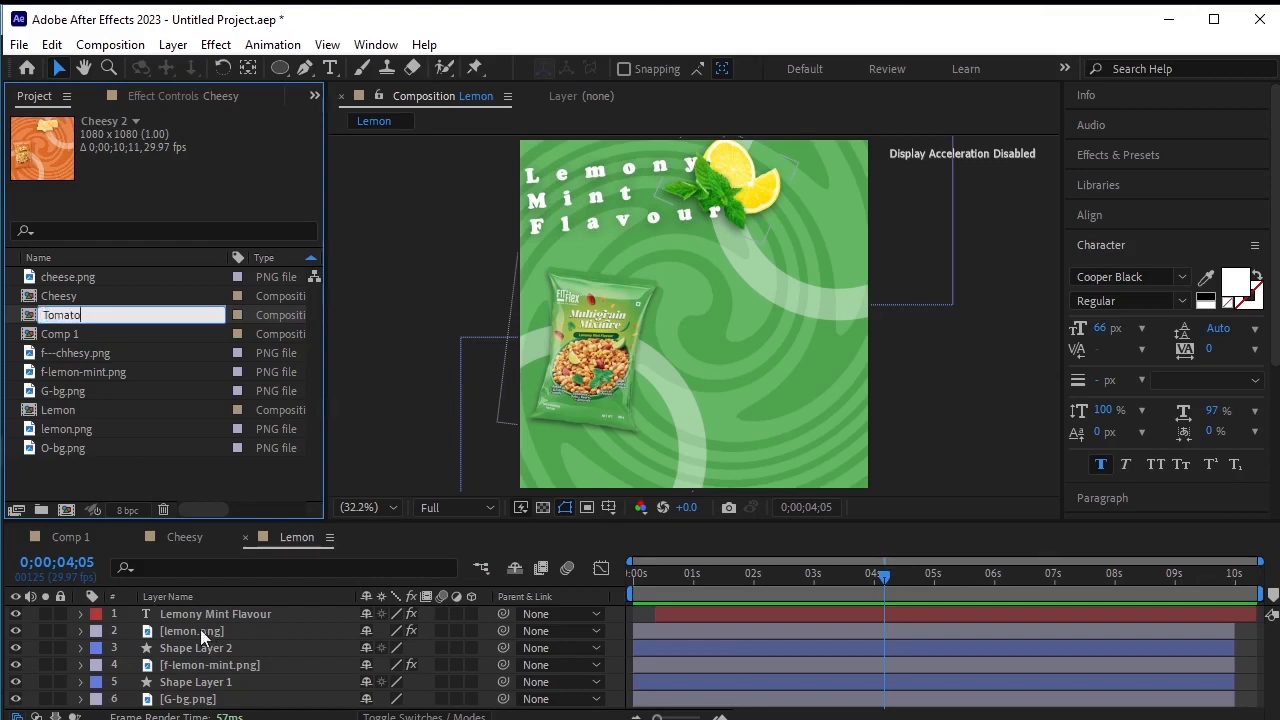
pyautogui.click(131, 485)
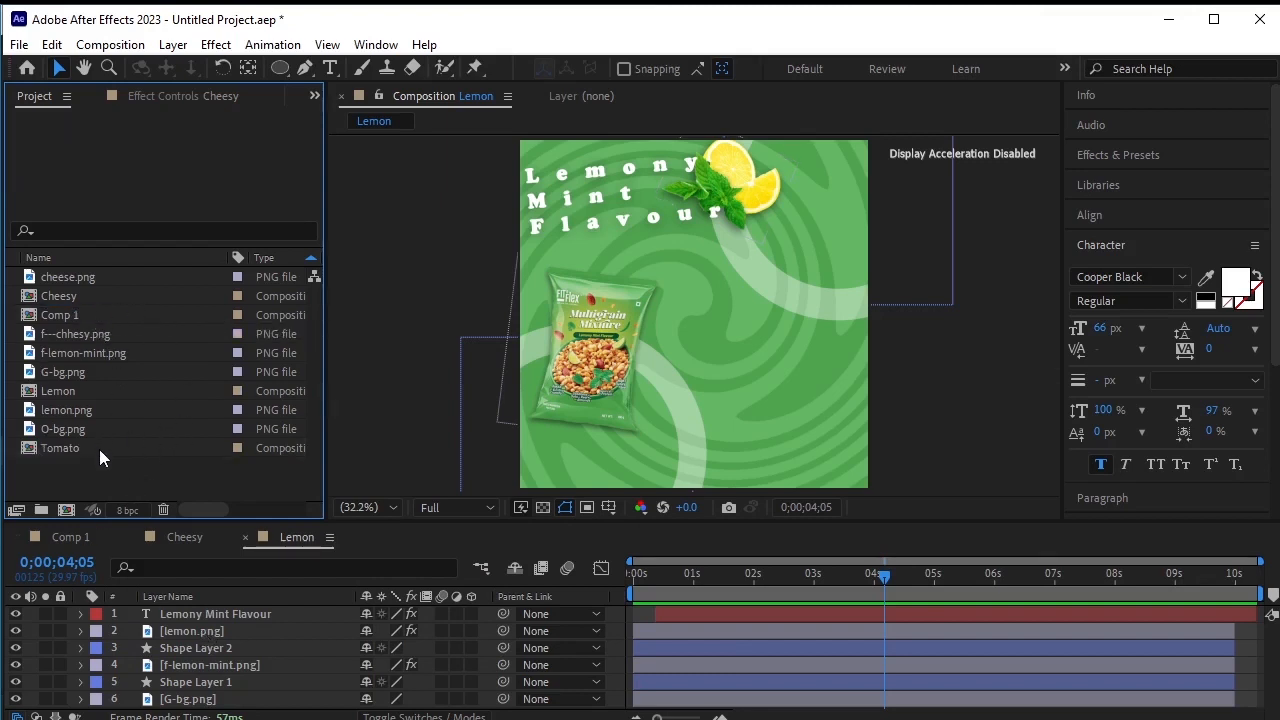
pyautogui.doubleClick(99, 449)
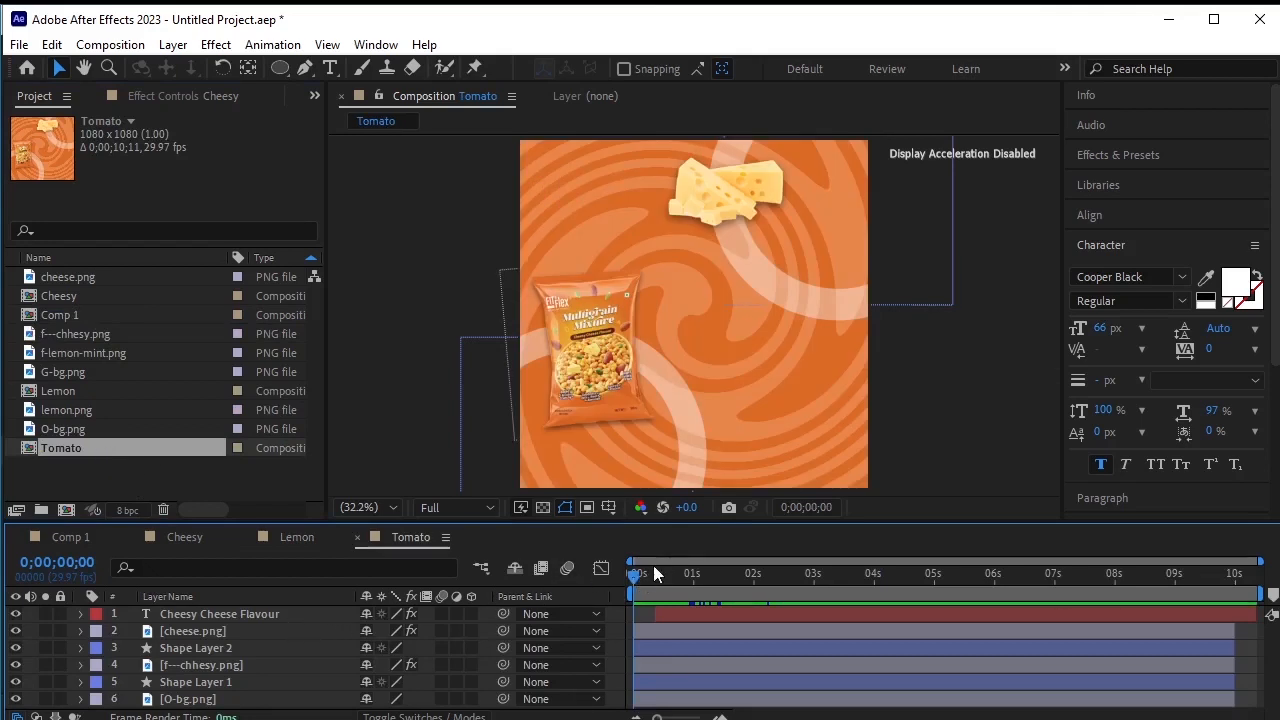
# Import the f-totmato, R-bg and tomato images into the project as footage
pyautogui.rightClick(183, 473)
pyautogui.moveTo(322, 575)
pyautogui.click(482, 575)
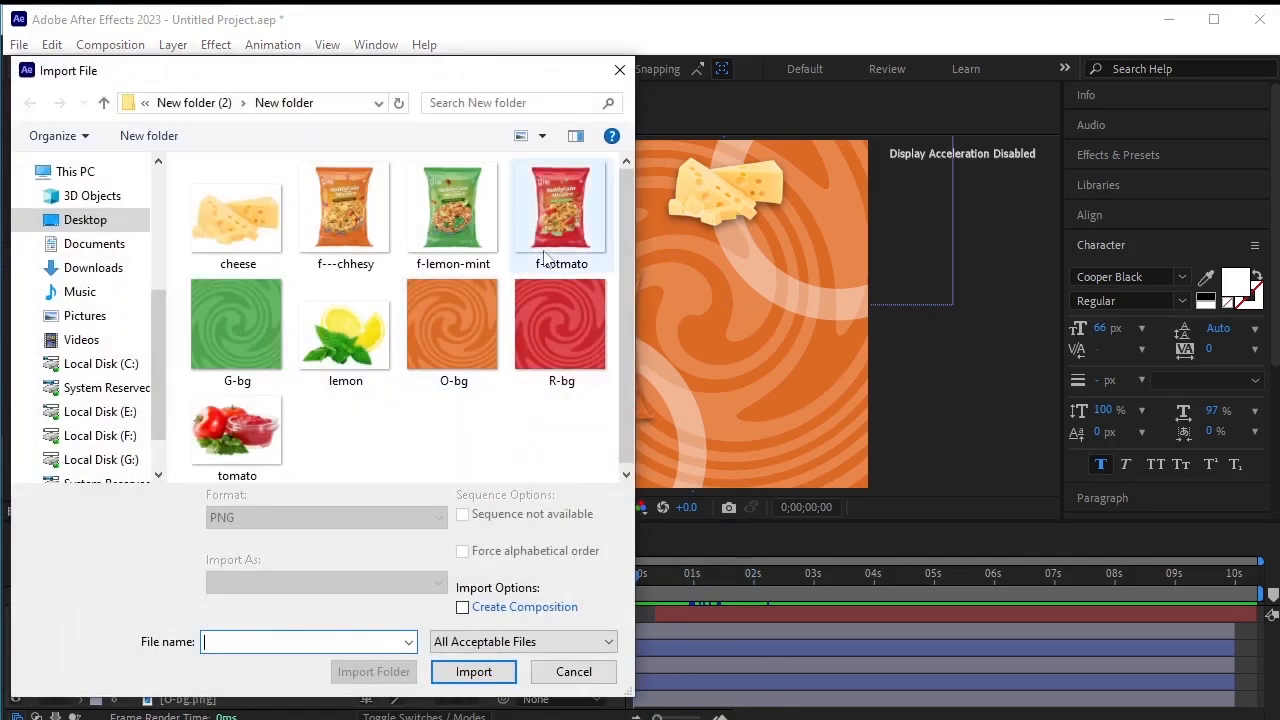
pyautogui.click(571, 212)
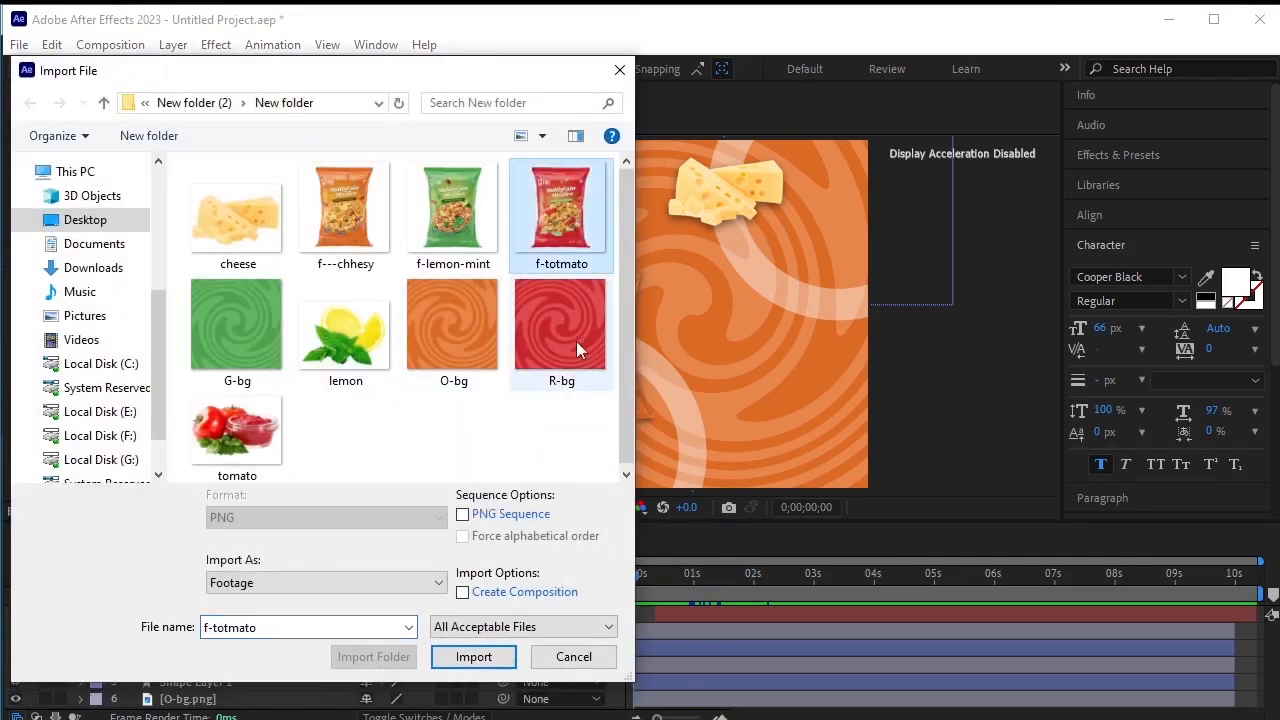
pyautogui.keyDown('ctrl'); pyautogui.click(584, 356); pyautogui.keyUp('ctrl')
pyautogui.keyDown('ctrl'); pyautogui.click(258, 440); pyautogui.keyUp('ctrl')
pyautogui.click(502, 655)
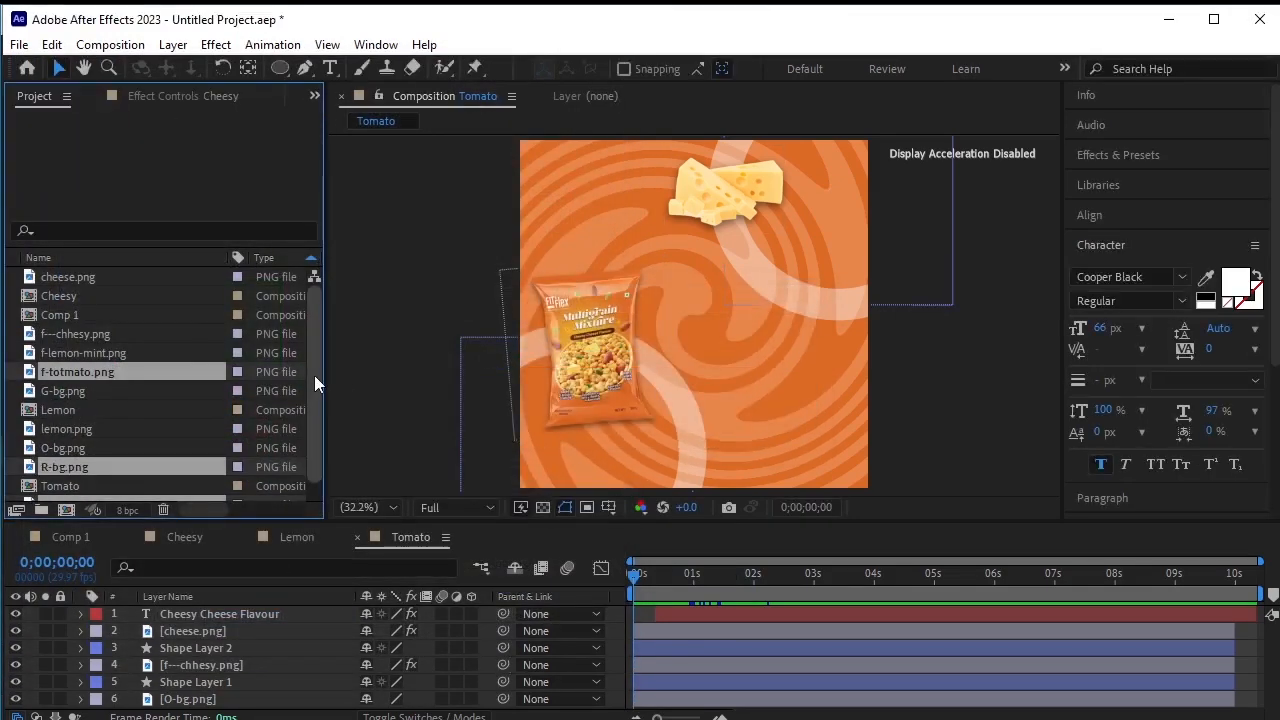
# Replace the source of the O-bg.png background layer in the Tomato composition with R-bg.png
pyautogui.scroll(-1, 314, 375)
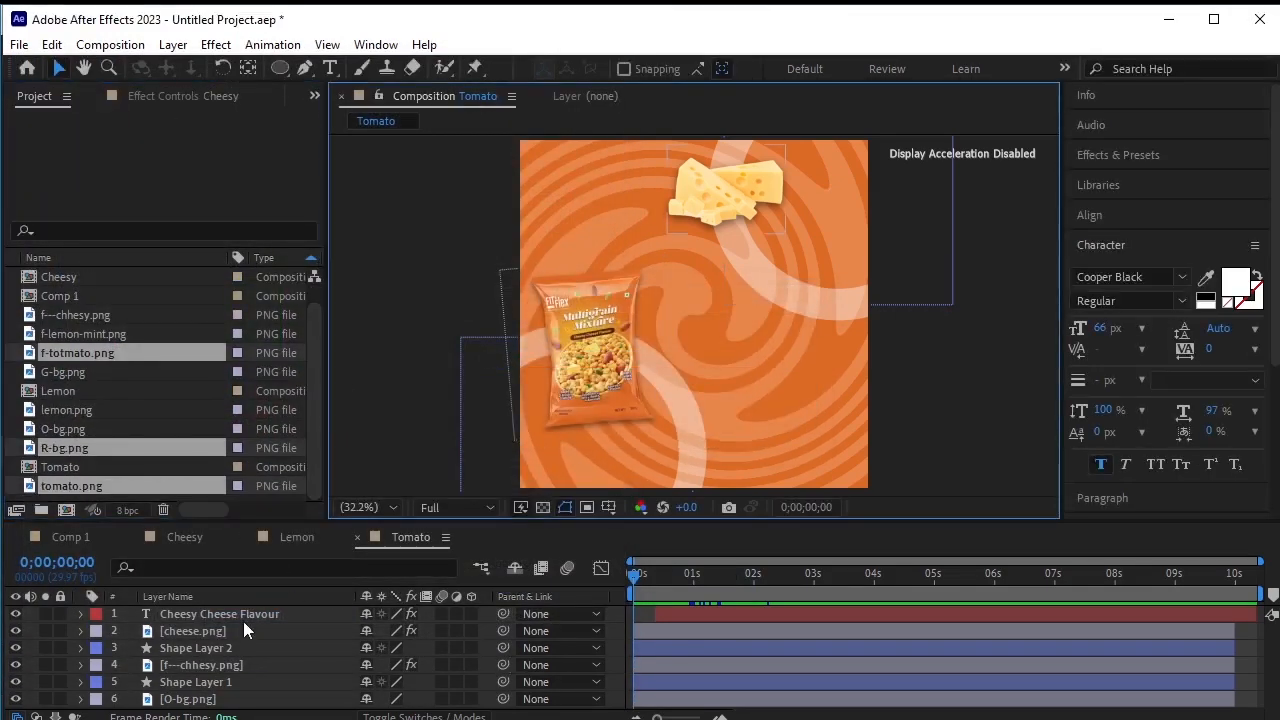
pyautogui.click(199, 634)
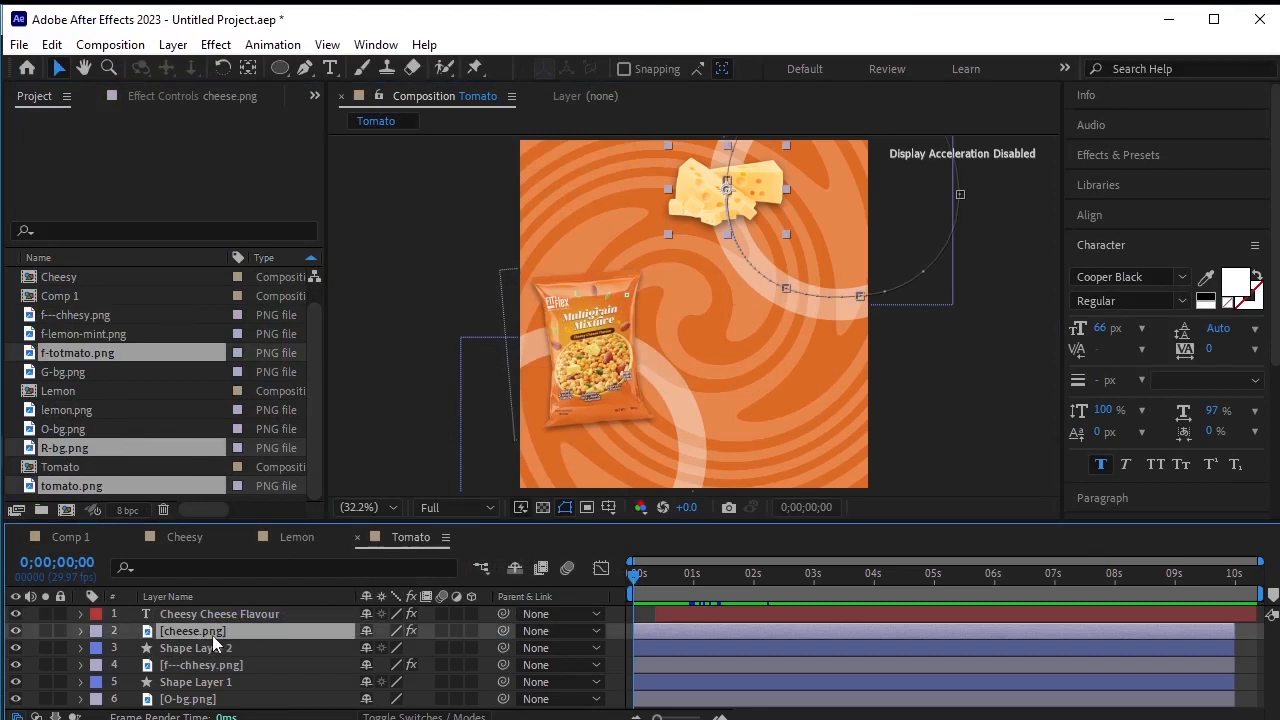
pyautogui.click(108, 442)
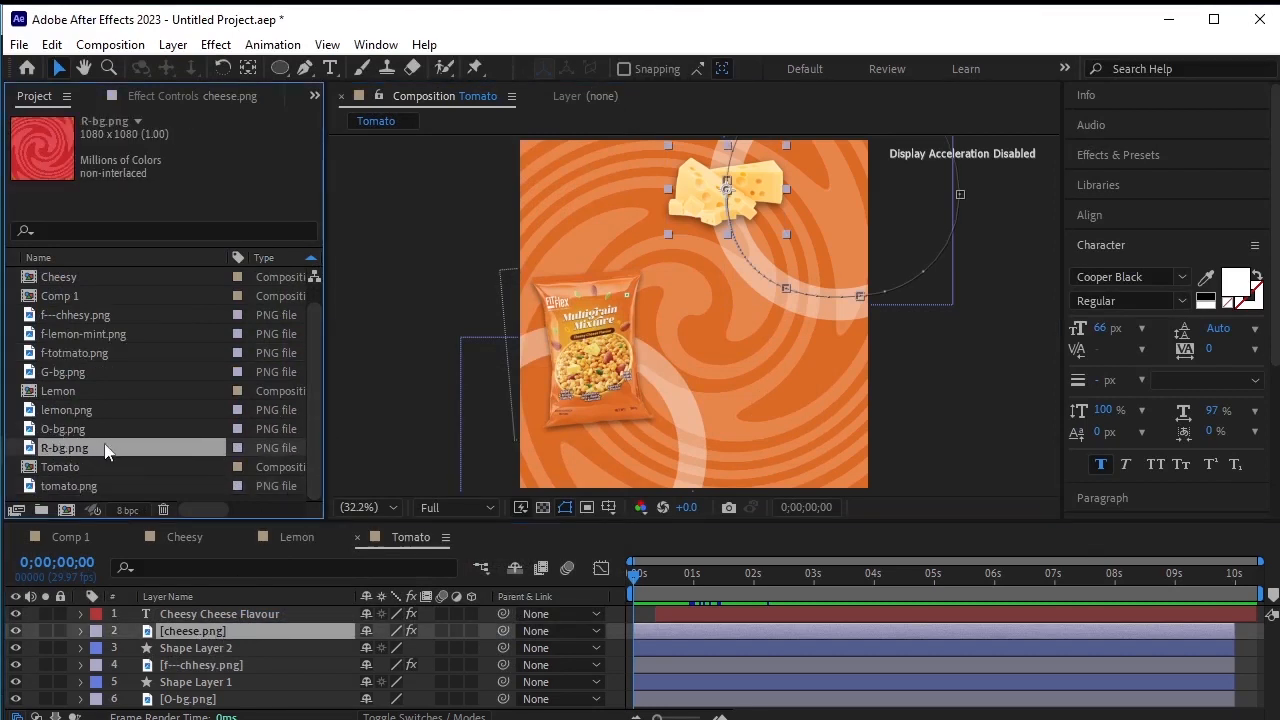
pyautogui.click(238, 700)
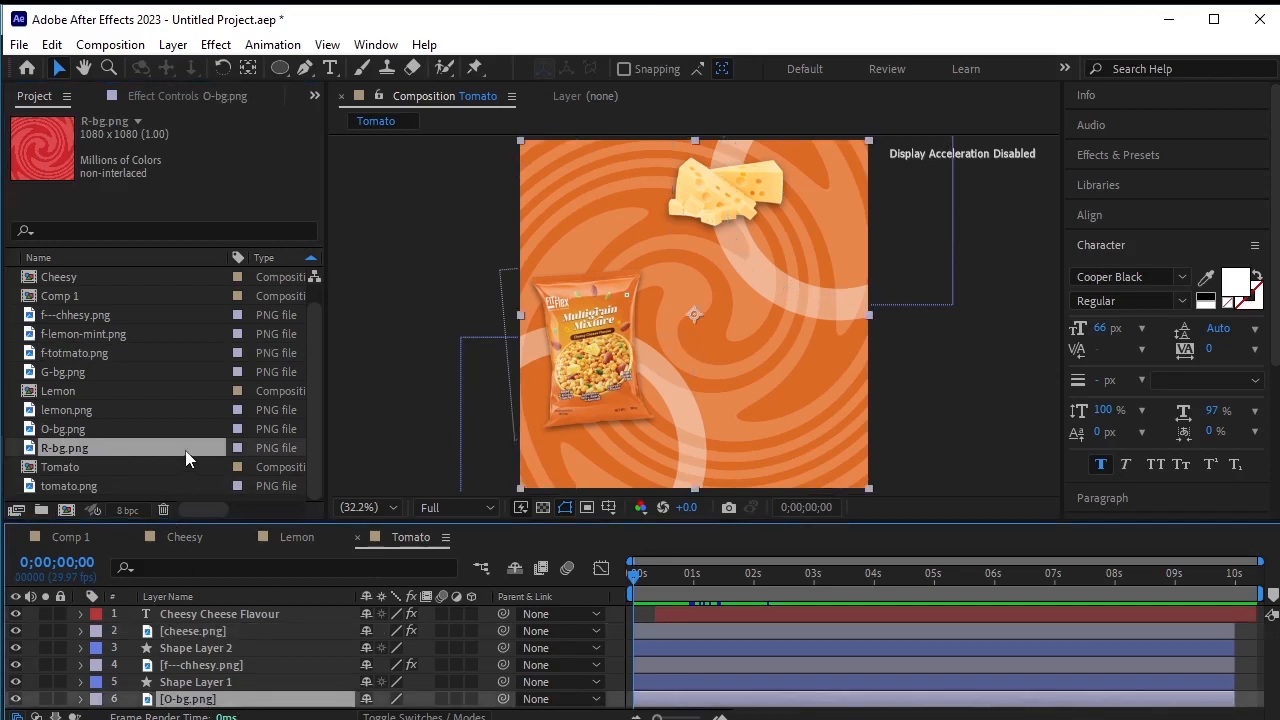
pyautogui.moveTo(186, 458); pyautogui.dragTo(262, 705)
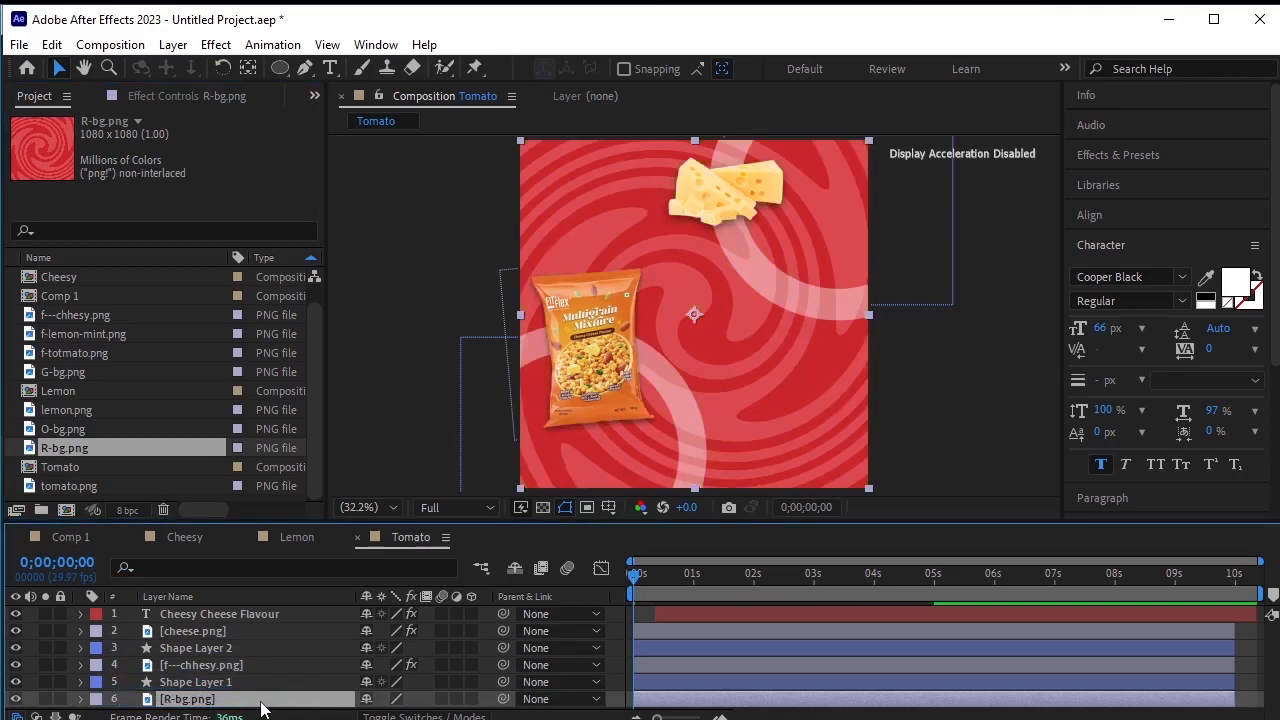
# Replace the source of the f---chhesy.png pouch layer with f-totmato.png, keeping its animation
pyautogui.click(237, 665)
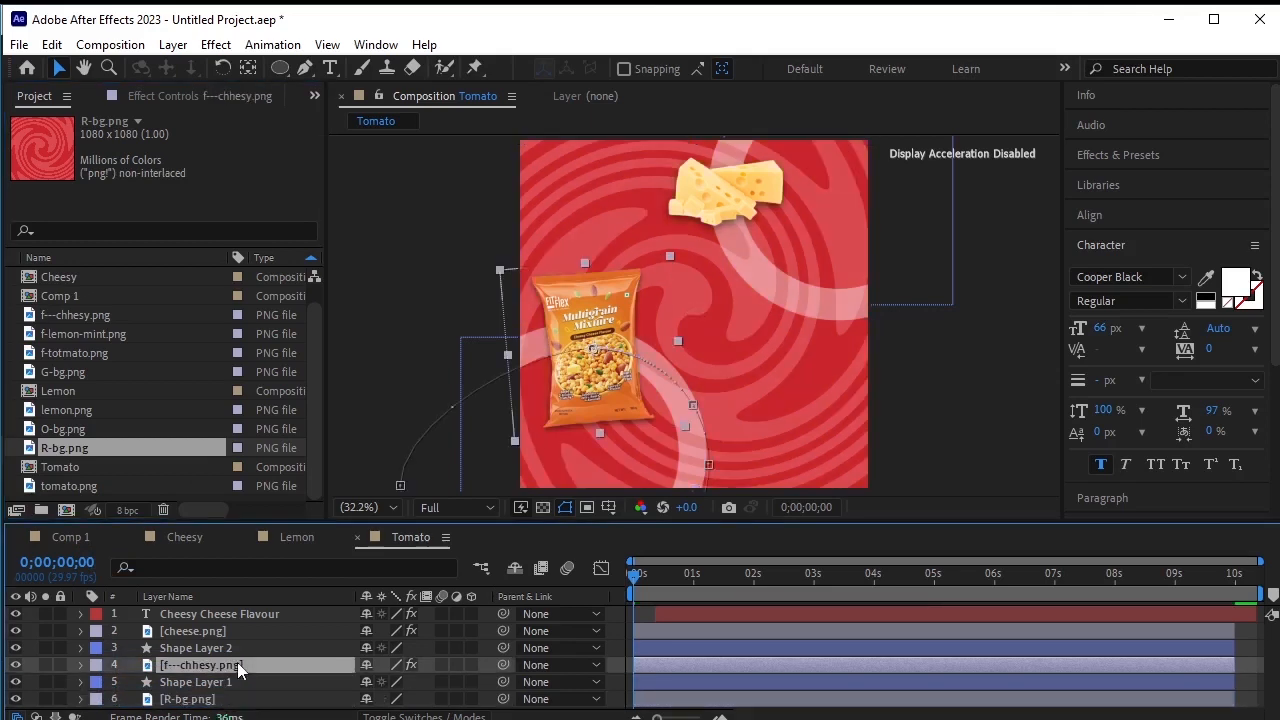
pyautogui.click(129, 352)
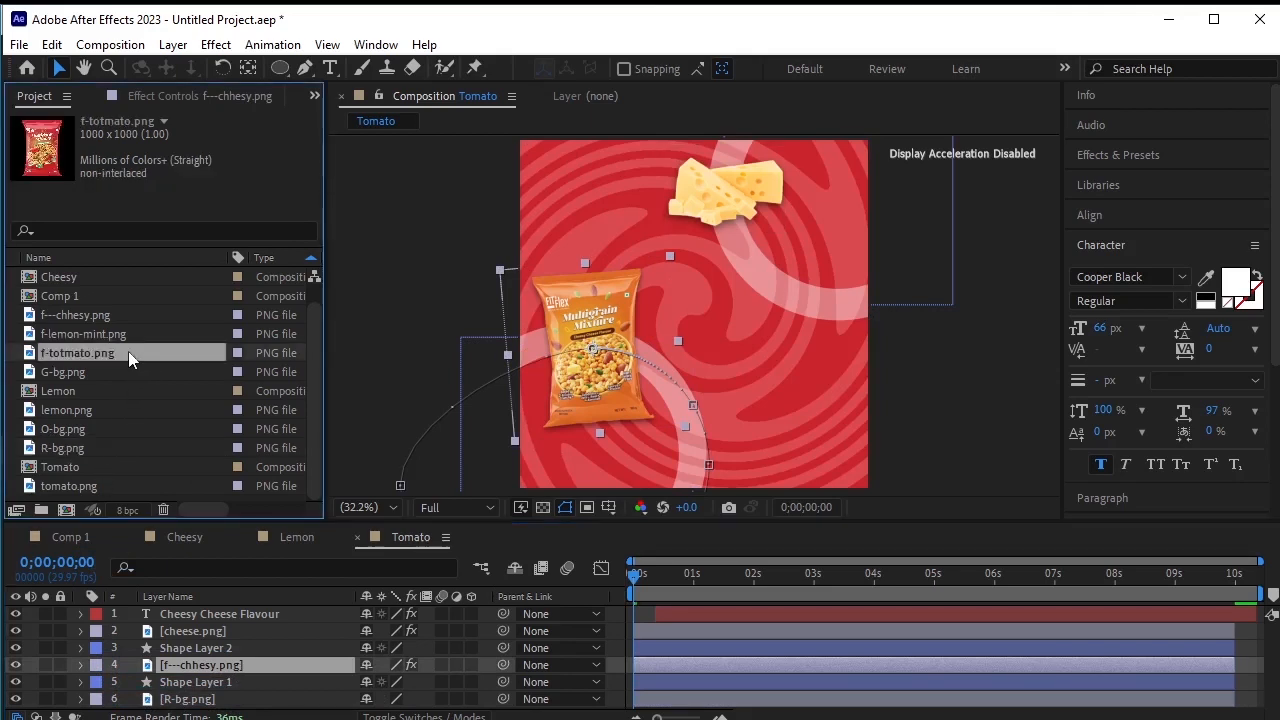
pyautogui.moveTo(128, 351); pyautogui.dragTo(222, 672)
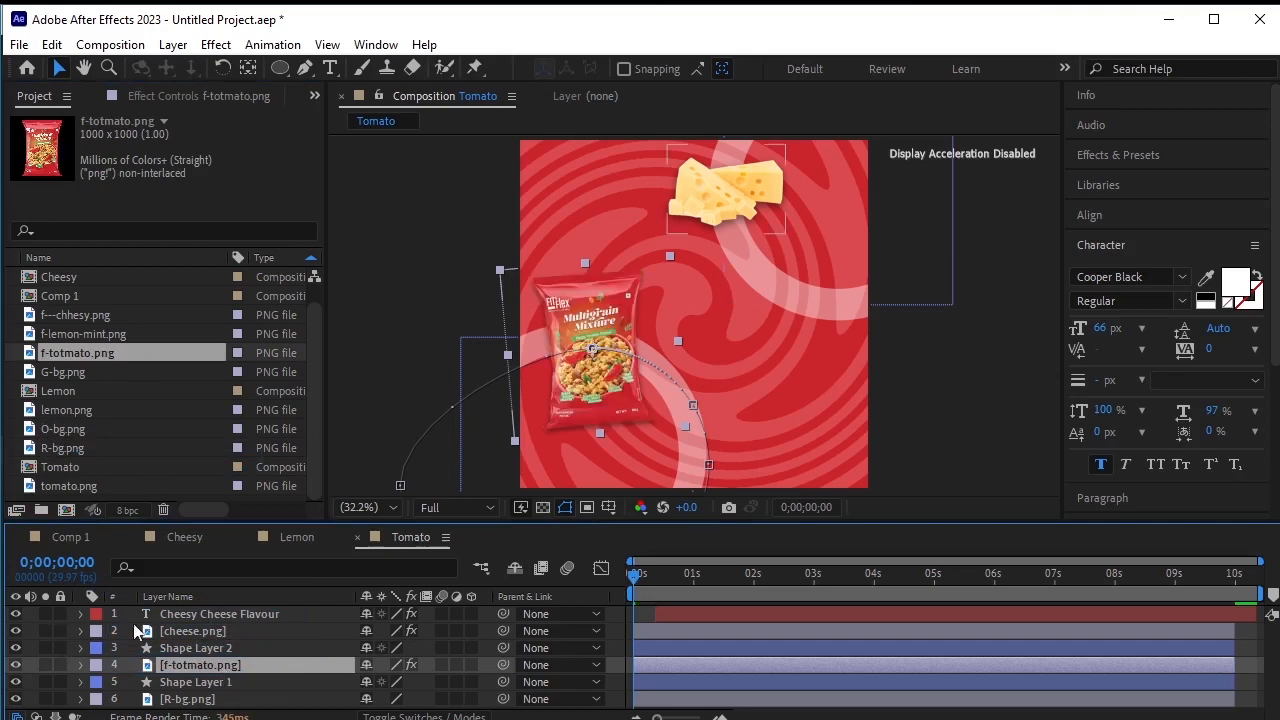
# Replace the source of the cheese.png layer with tomato.png and preview the Tomato composition's animation
pyautogui.click(230, 630)
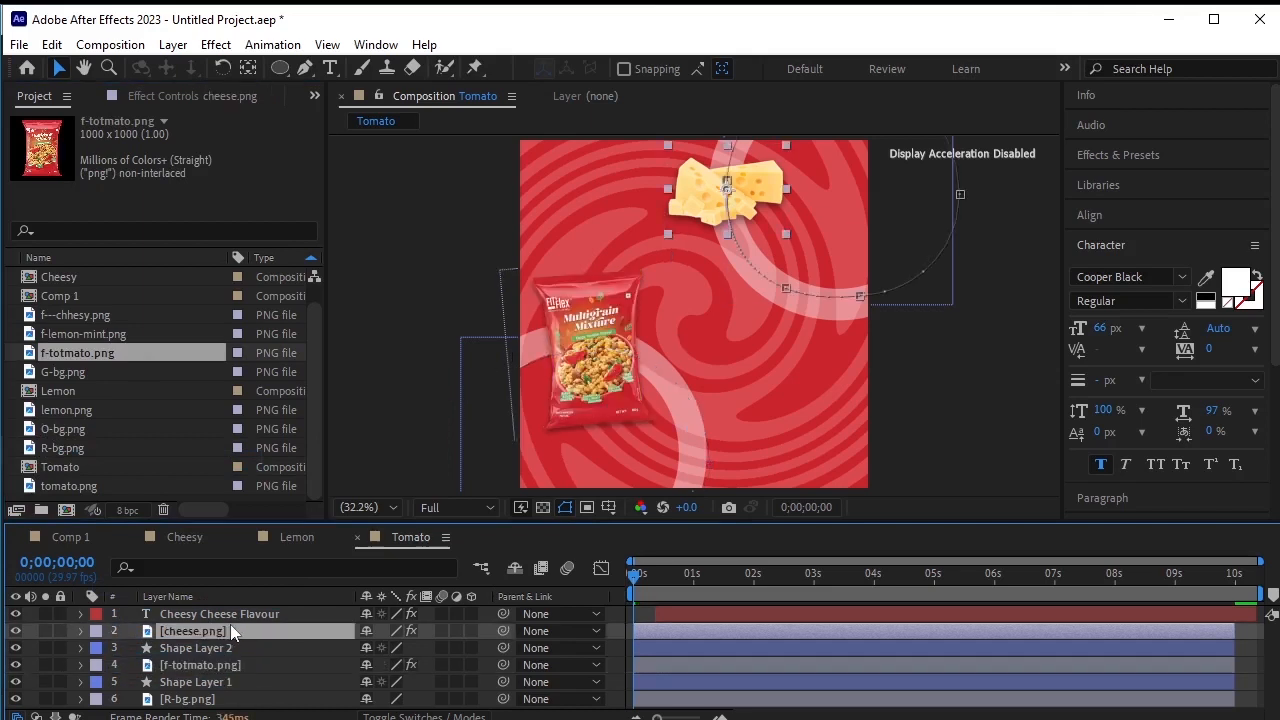
pyautogui.moveTo(134, 484); pyautogui.dragTo(204, 630)
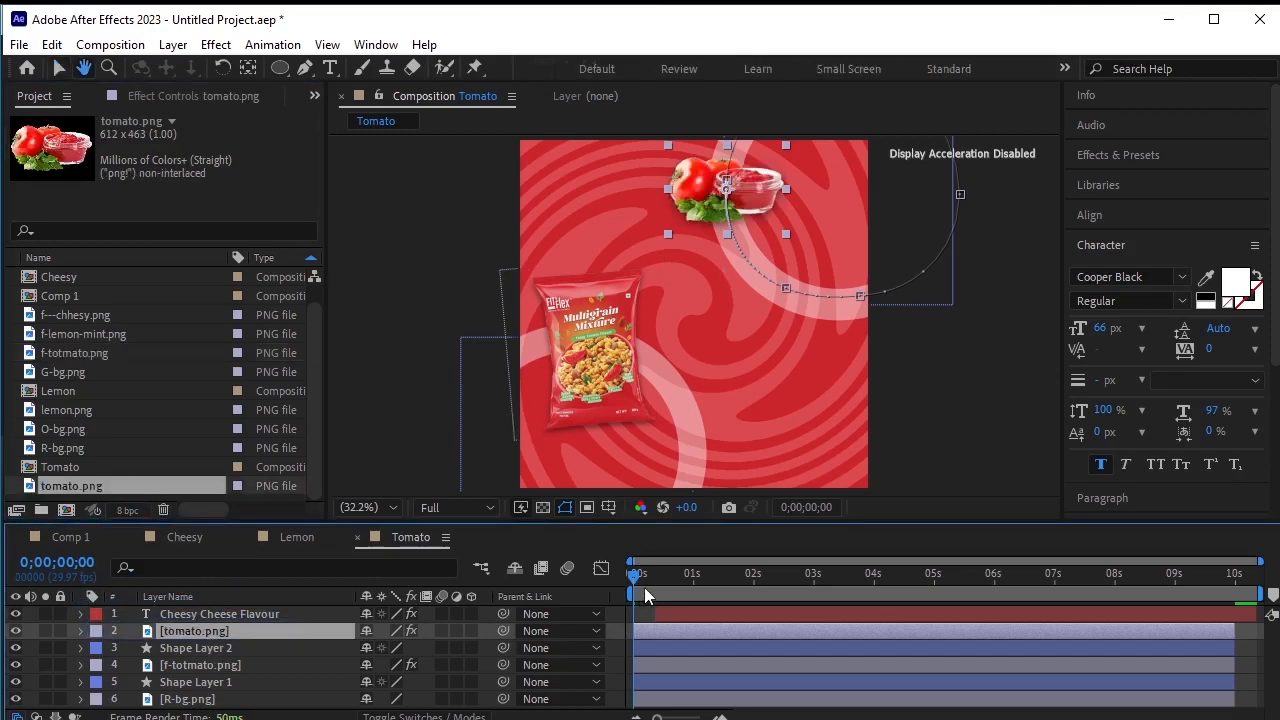
pyautogui.press('space')
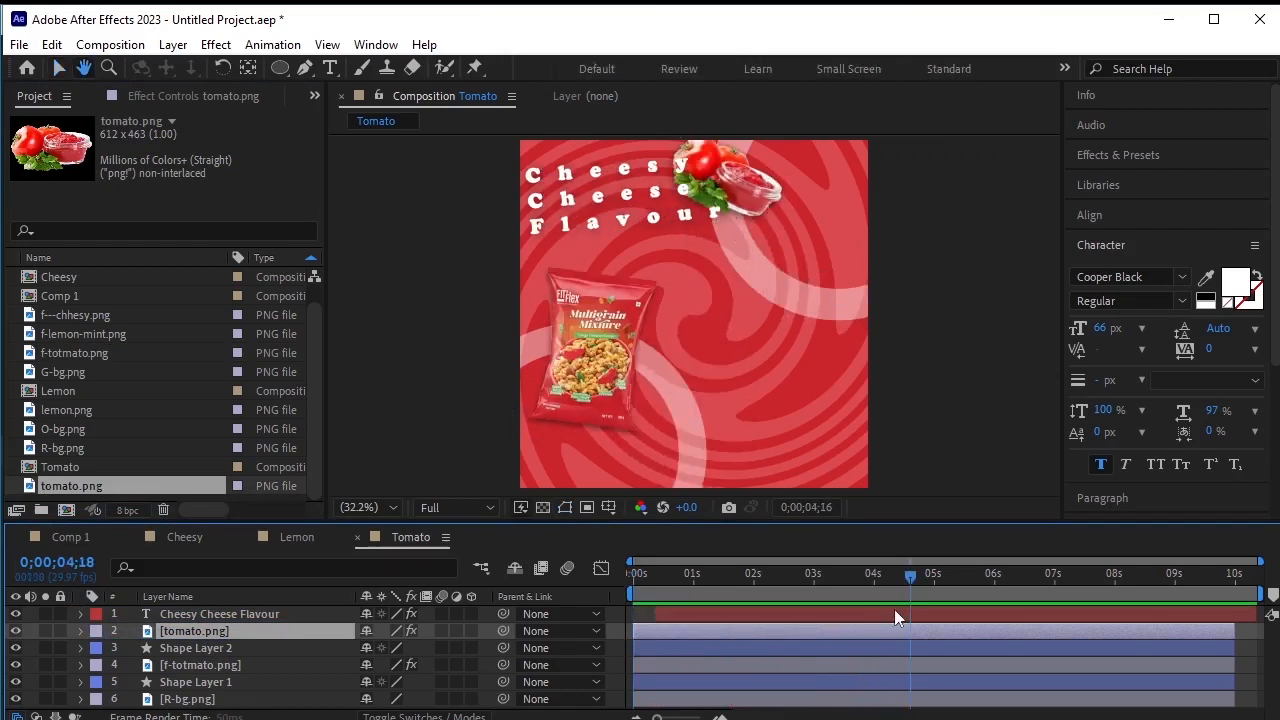
pyautogui.moveTo(904, 576); pyautogui.dragTo(746, 576)
pyautogui.press('Home')
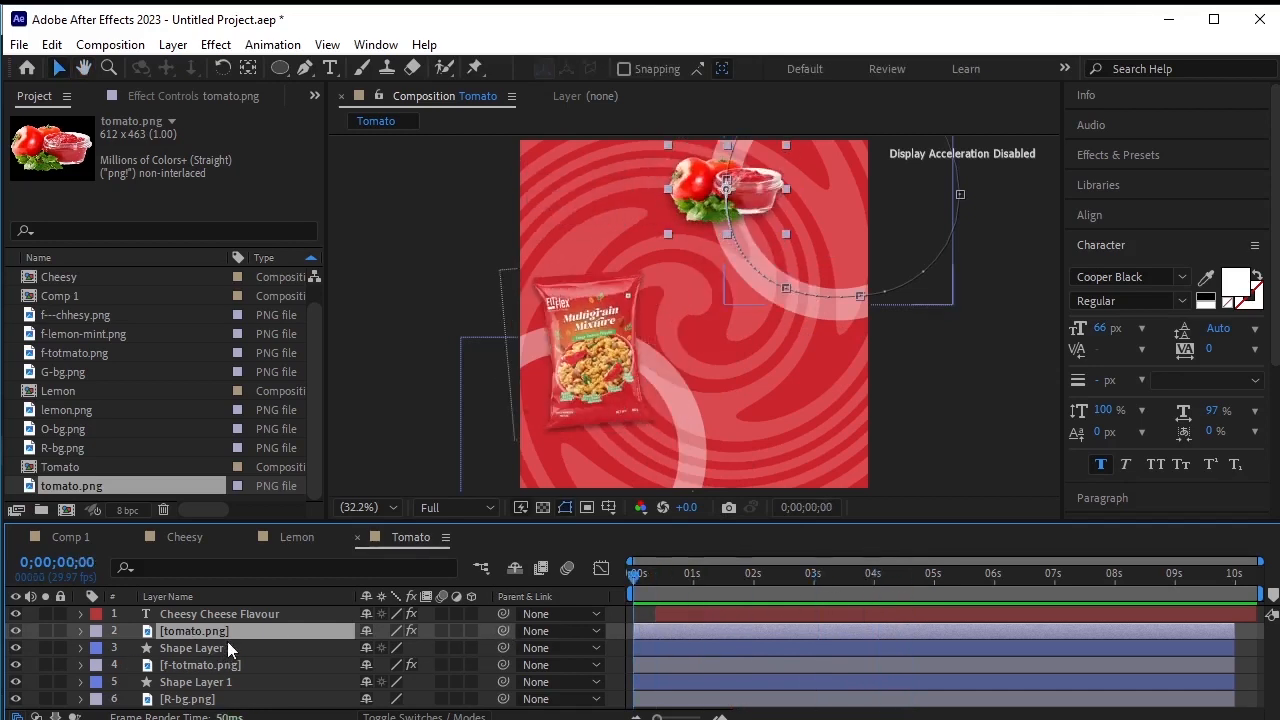
# Reveal the tomato.png layer's Rotation and set its second keyframe, at 0;00;01;12, to -9°
pyautogui.press('r')
pyautogui.click(46, 648)
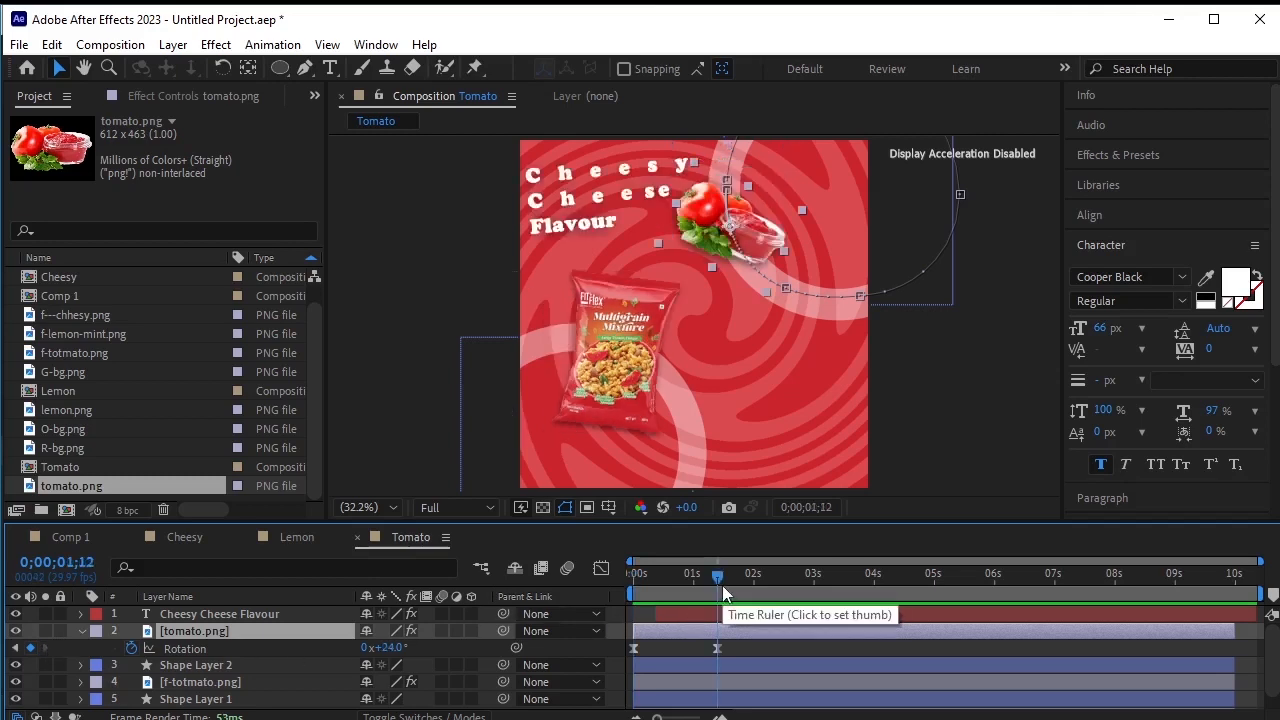
pyautogui.moveTo(723, 581)
pyautogui.mouseDown()
pyautogui.moveTo(753, 580)
pyautogui.moveTo(715, 588)
pyautogui.mouseUp()
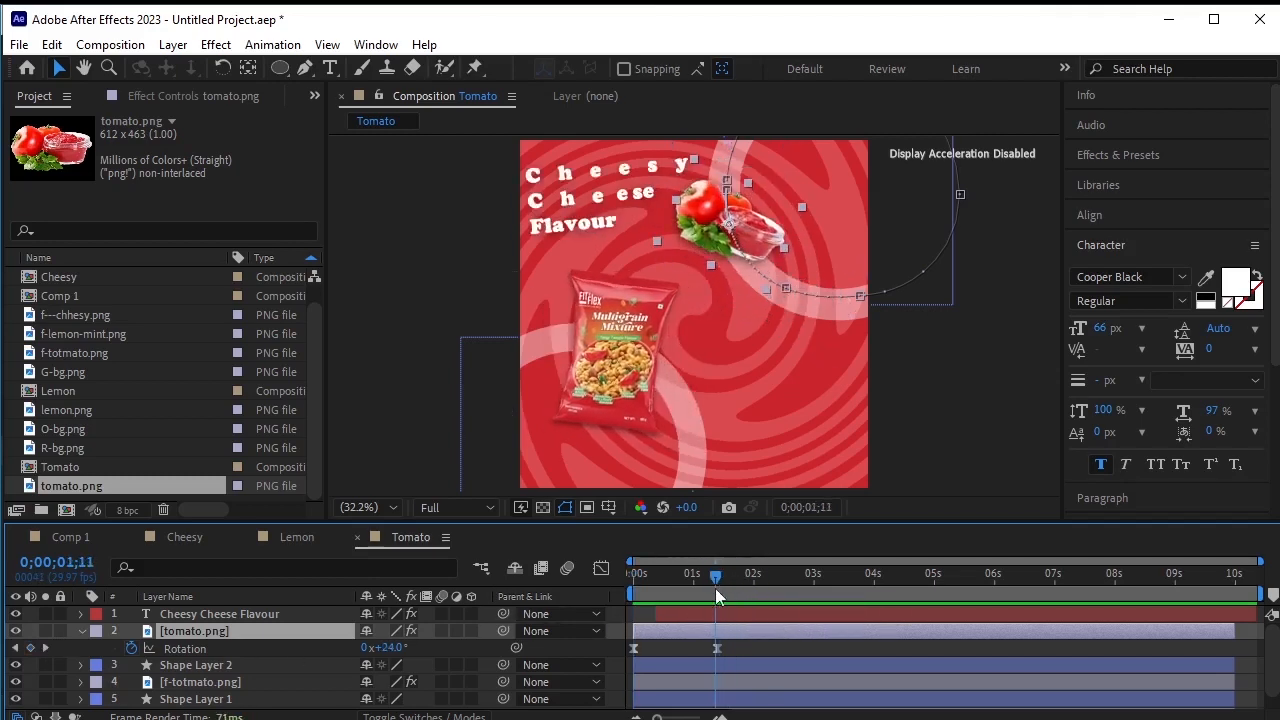
pyautogui.click(44, 648)
pyautogui.moveTo(398, 648); pyautogui.dragTo(373, 654)
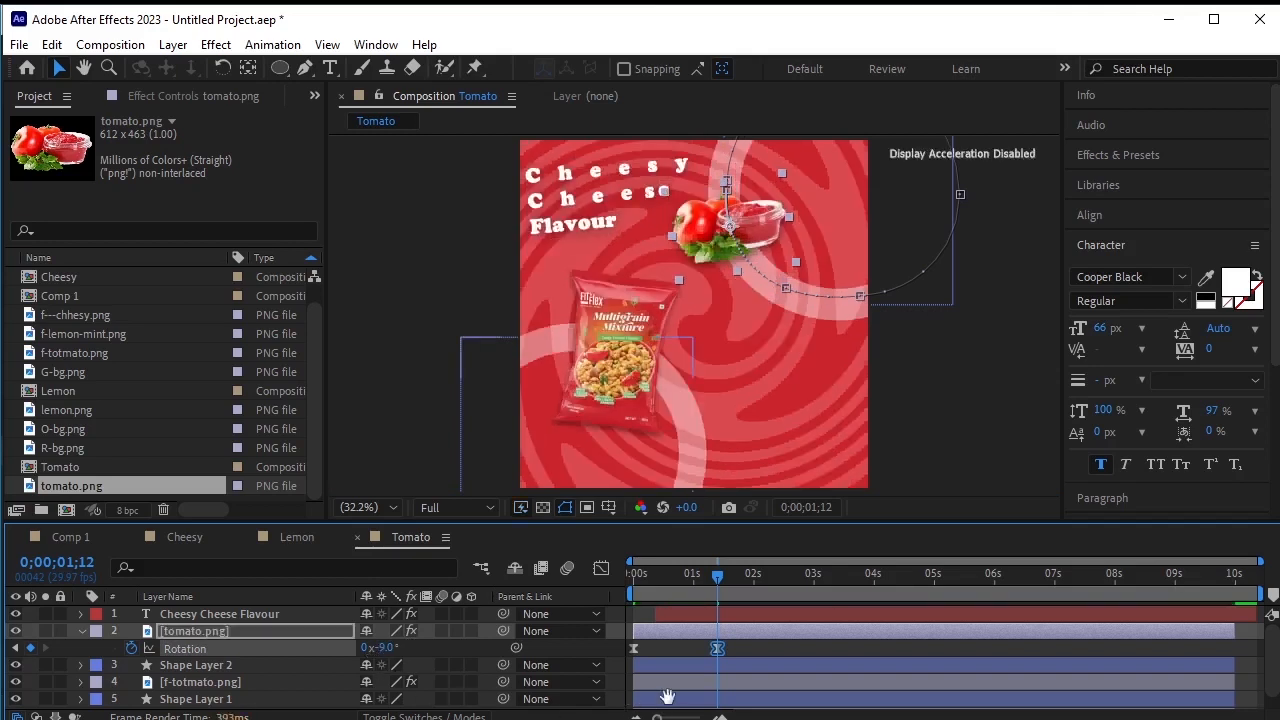
# Preview the tomato's rotation from the start of the Tomato composition
pyautogui.press('space')
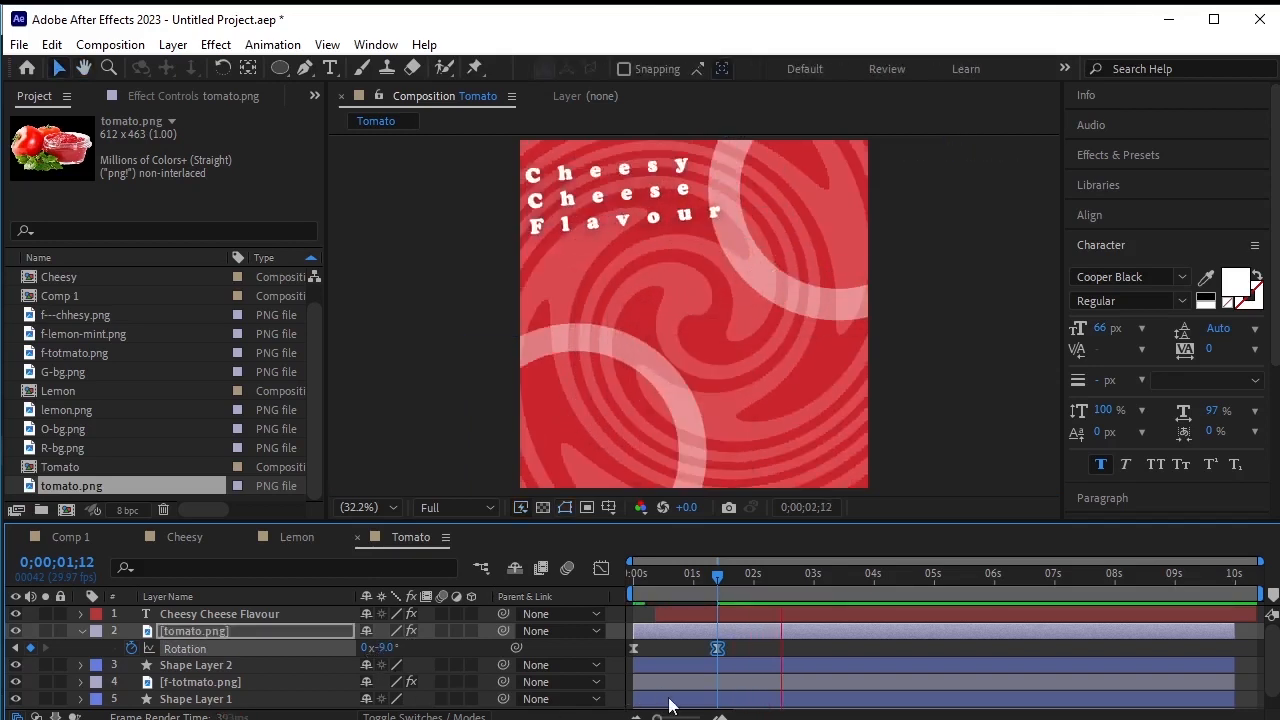
pyautogui.moveTo(797, 583); pyautogui.dragTo(506, 597)
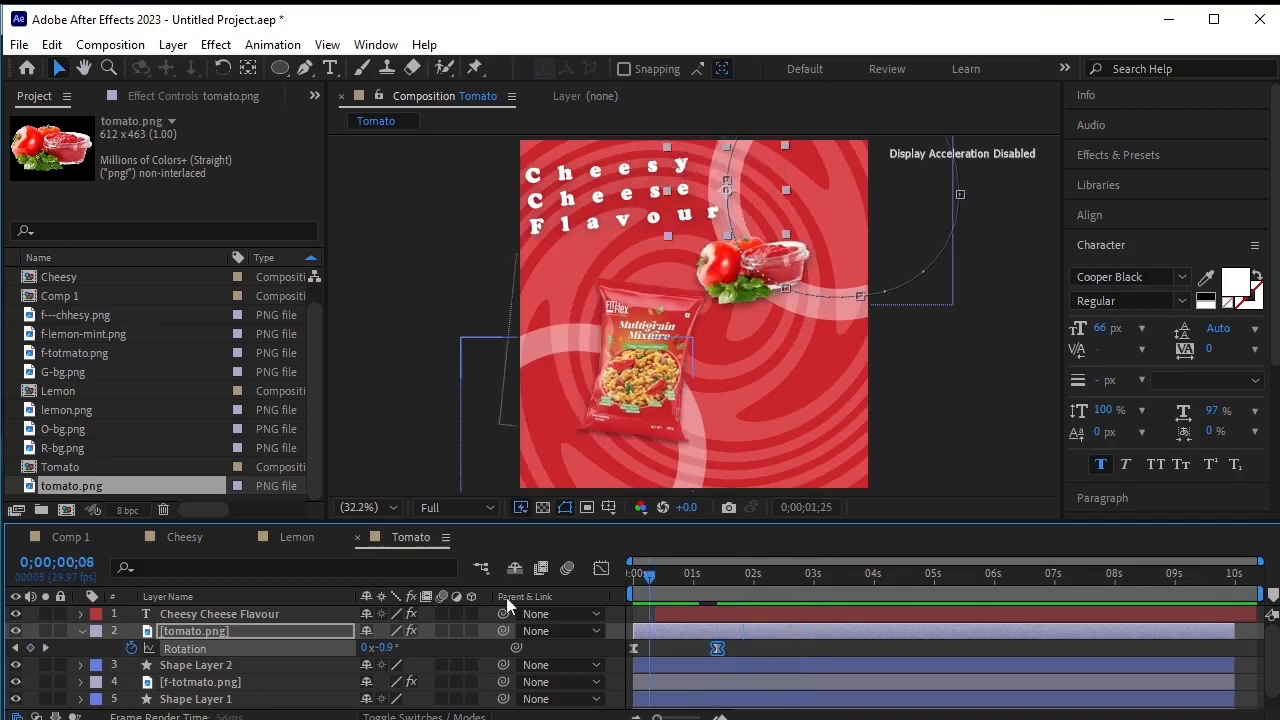
pyautogui.press('space')
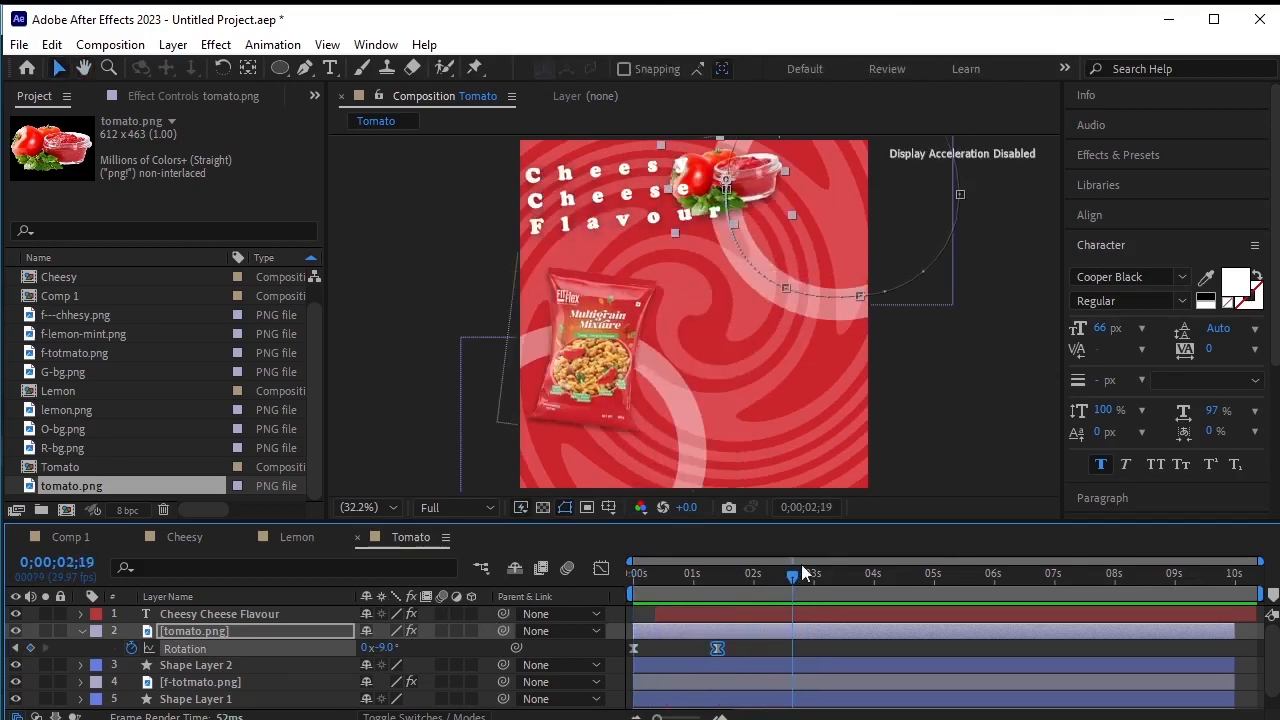
pyautogui.press('space')
pyautogui.moveTo(557, 609); pyautogui.dragTo(545, 603)
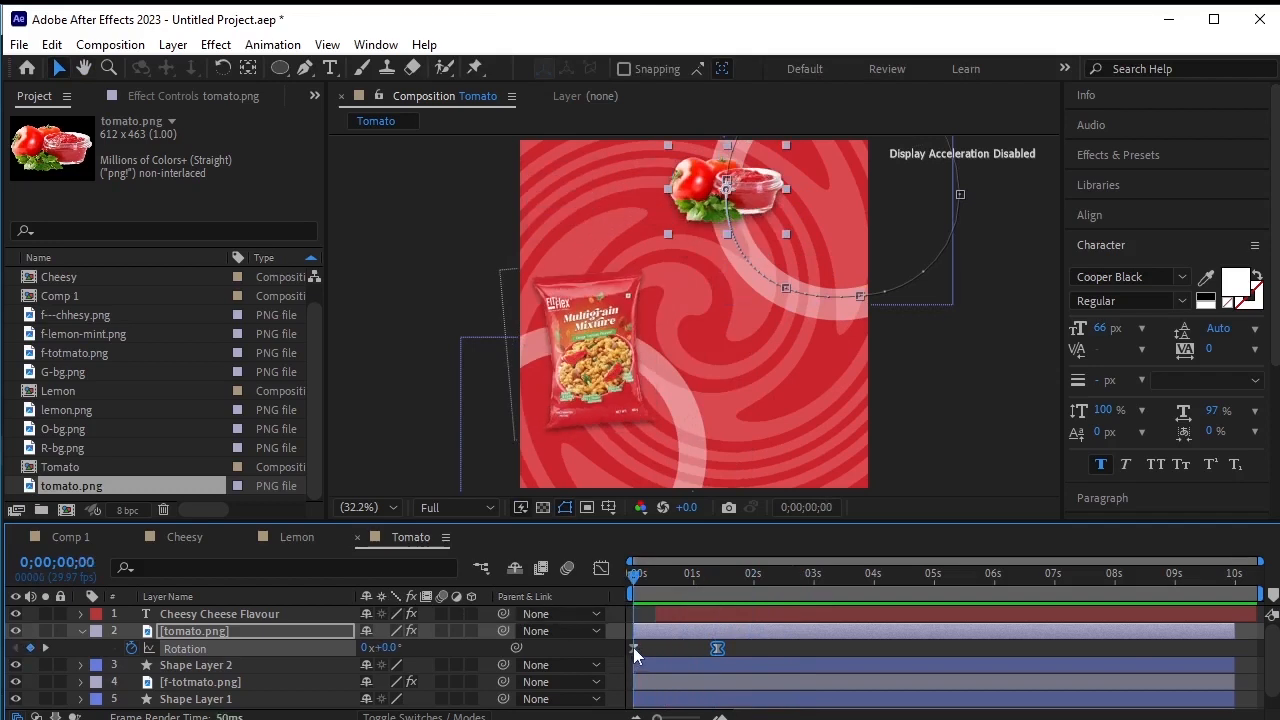
# Move the tomato.png layer's second Rotation keyframe to about 2.7 seconds and preview the animation
pyautogui.click(634, 649)
pyautogui.moveTo(716, 649); pyautogui.dragTo(797, 648)
pyautogui.press('space')
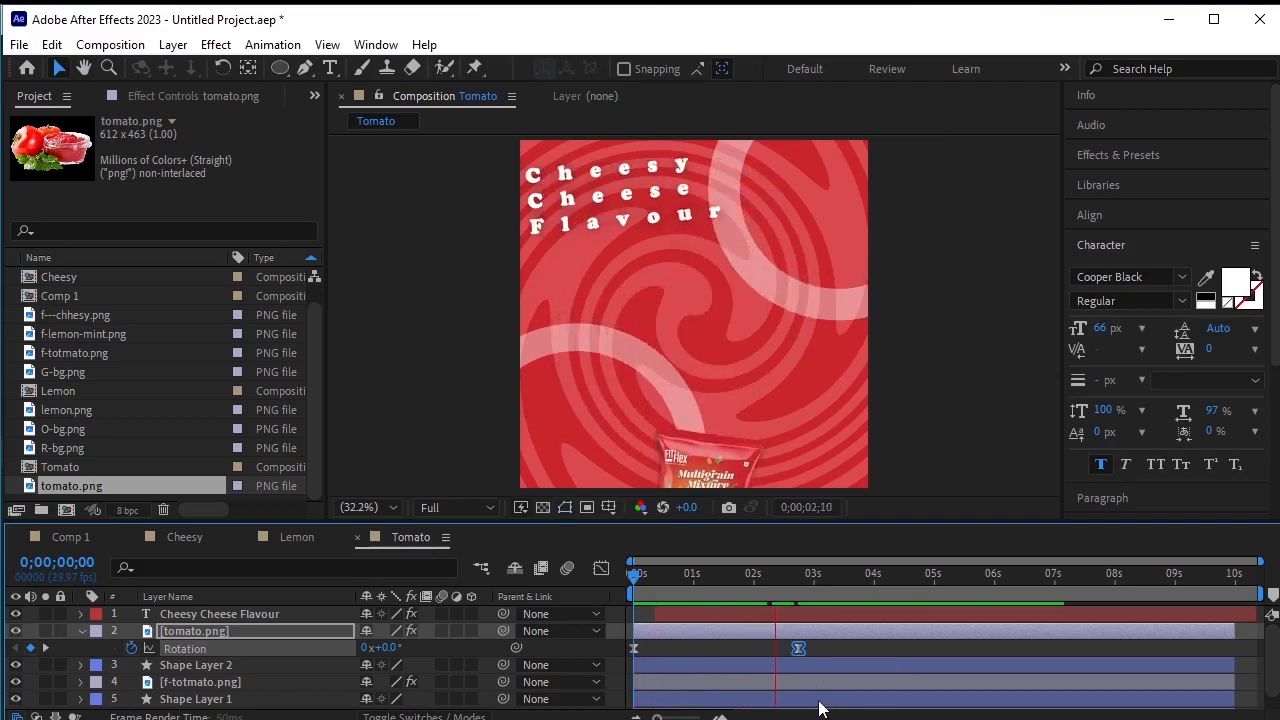
pyautogui.press('space')
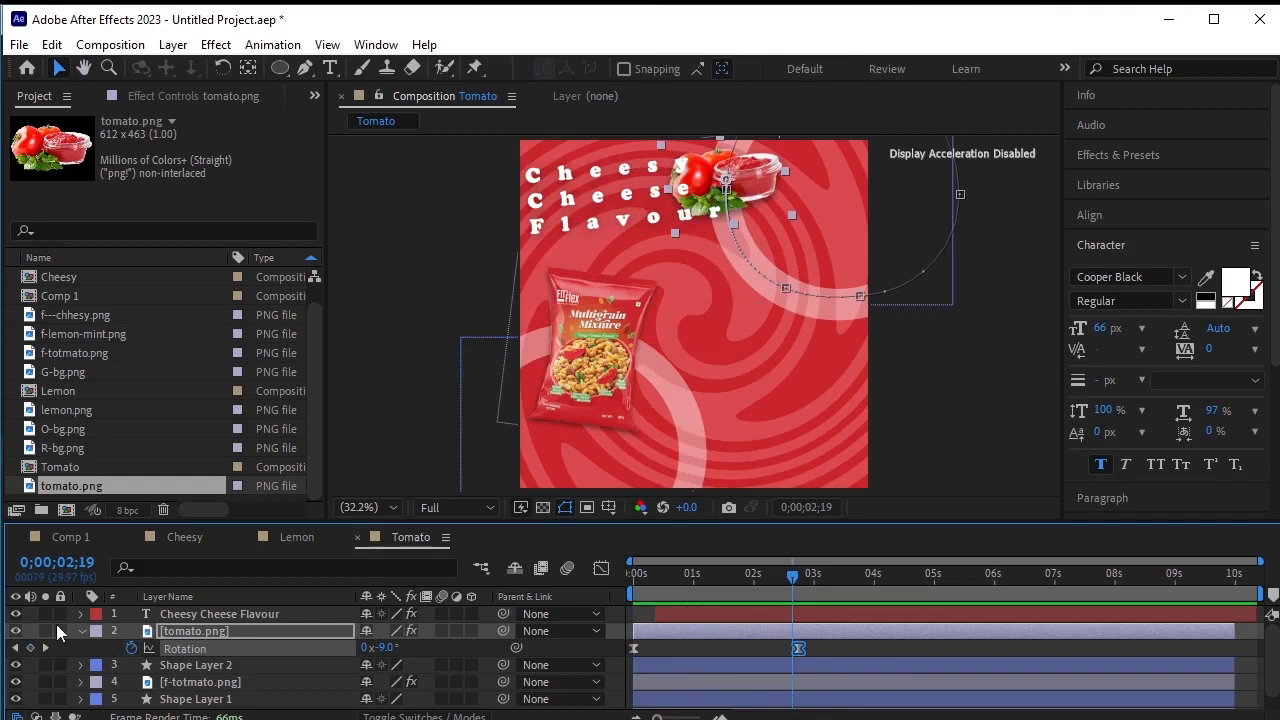
# Collapse the tomato.png layer's properties and switch to the Comp 1 composition
pyautogui.click(81, 631)
pyautogui.click(389, 448)
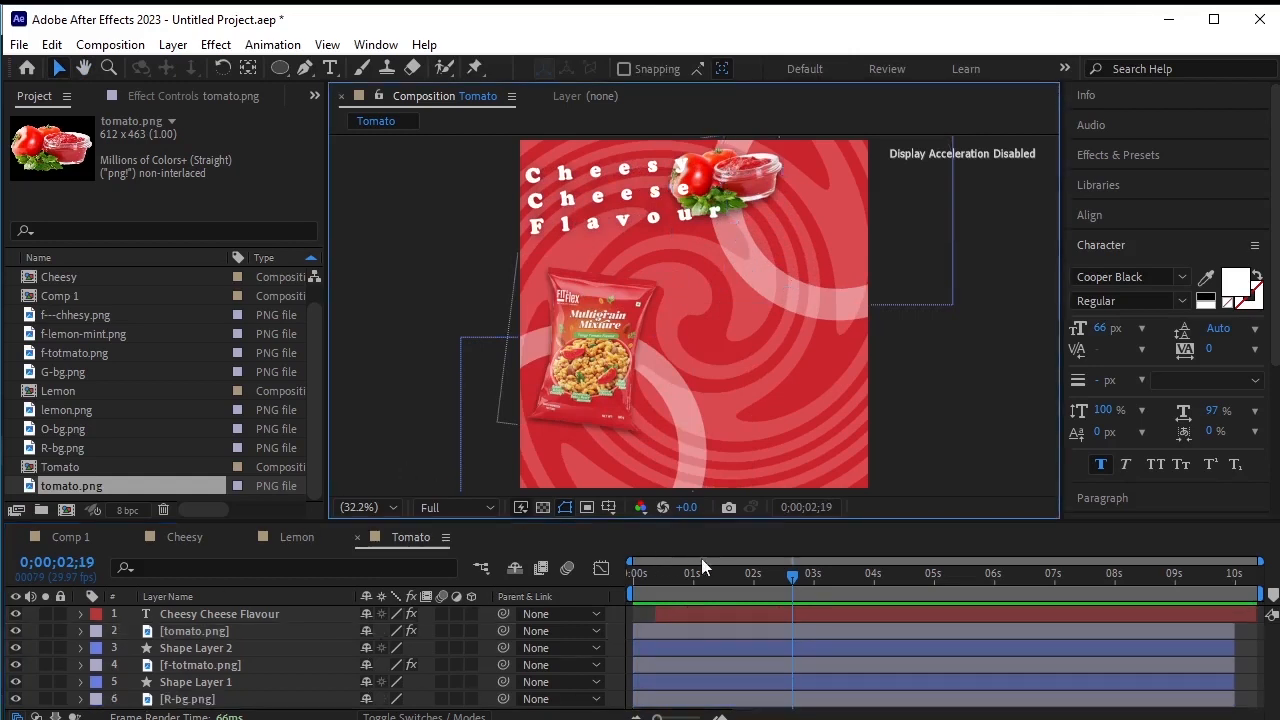
pyautogui.moveTo(802, 574); pyautogui.dragTo(438, 607)
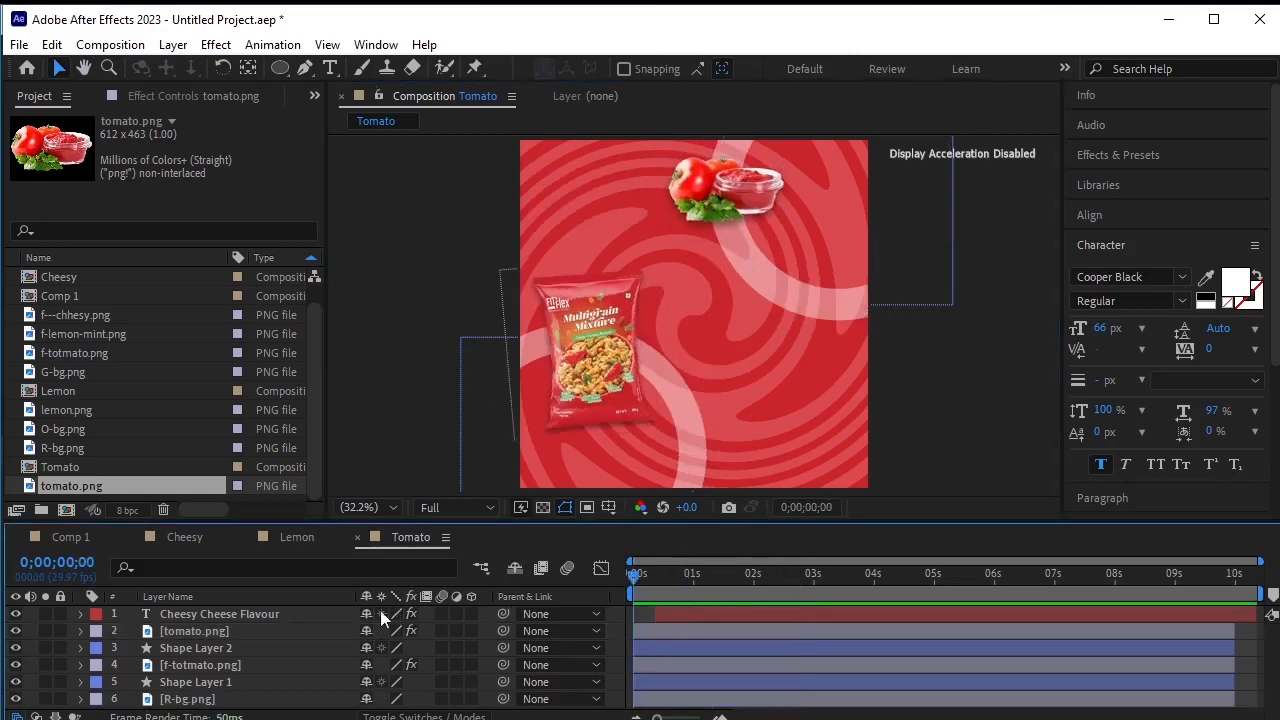
pyautogui.click(66, 540)
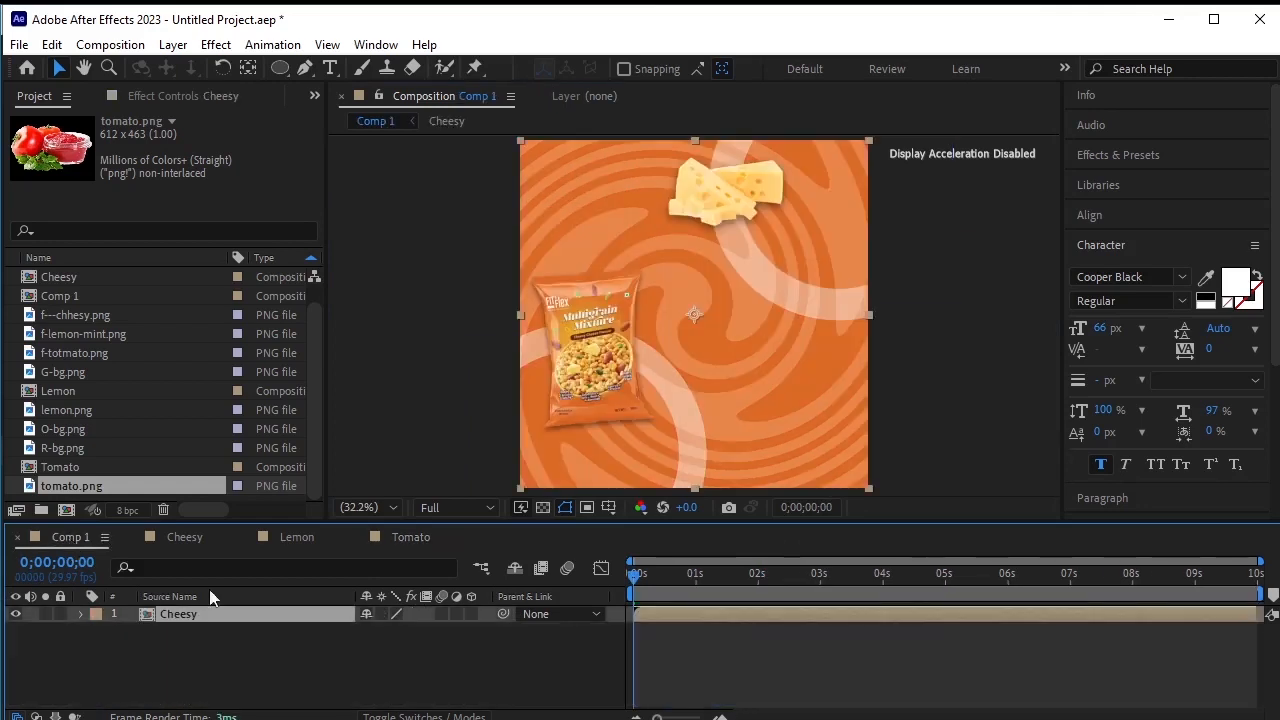
# Preview Comp 1, and in the Cheesy composition trim the end of the Cheesy Cheese Flavour text layer to 0;00;02;12
pyautogui.press('space')
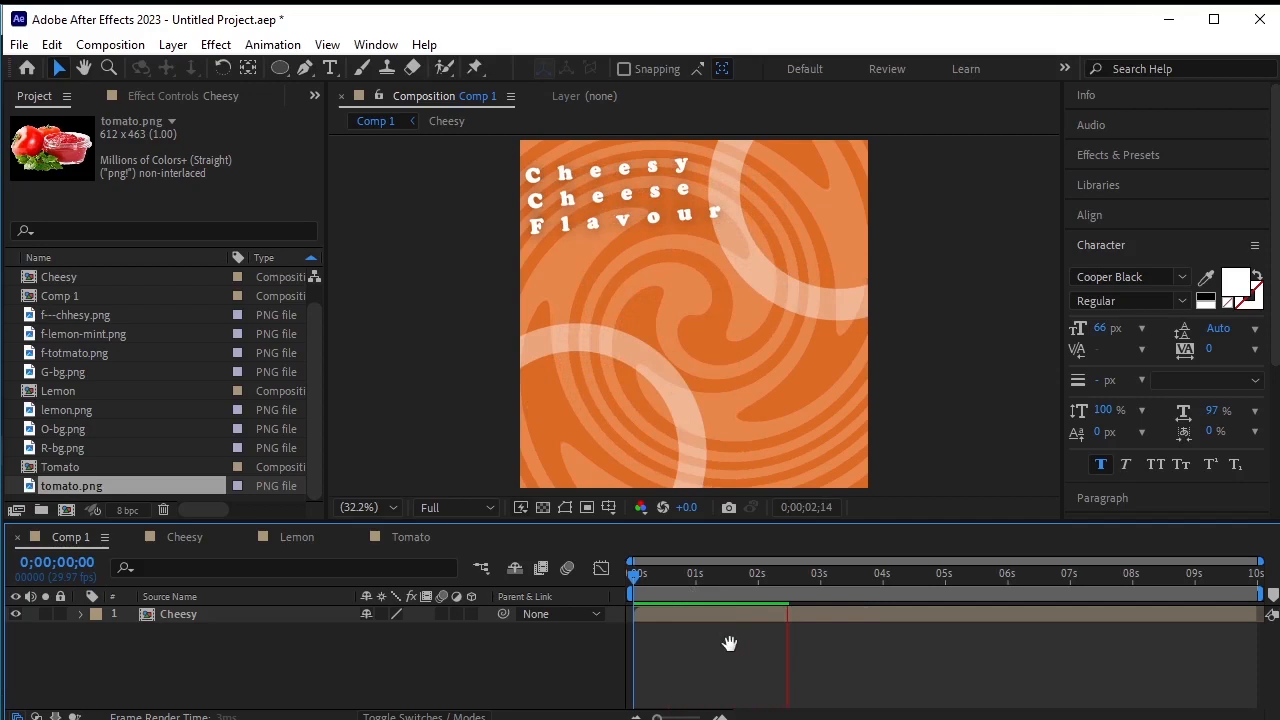
pyautogui.press('space')
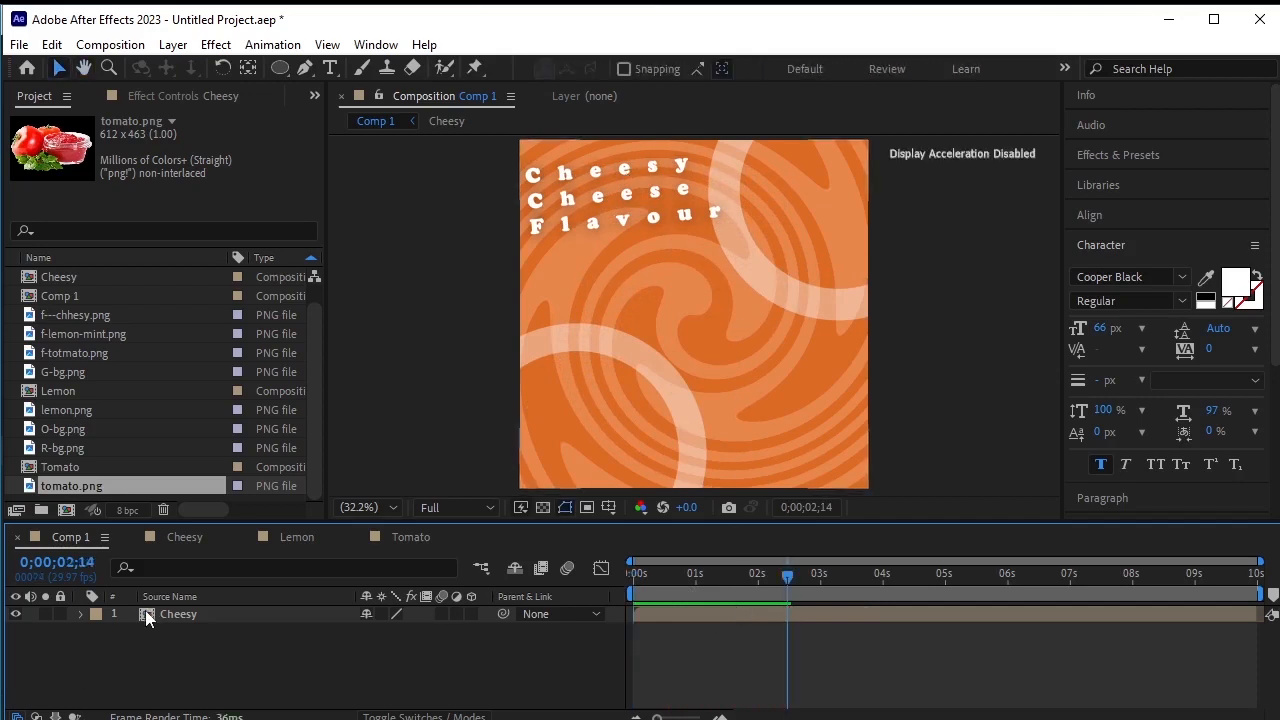
pyautogui.click(181, 537)
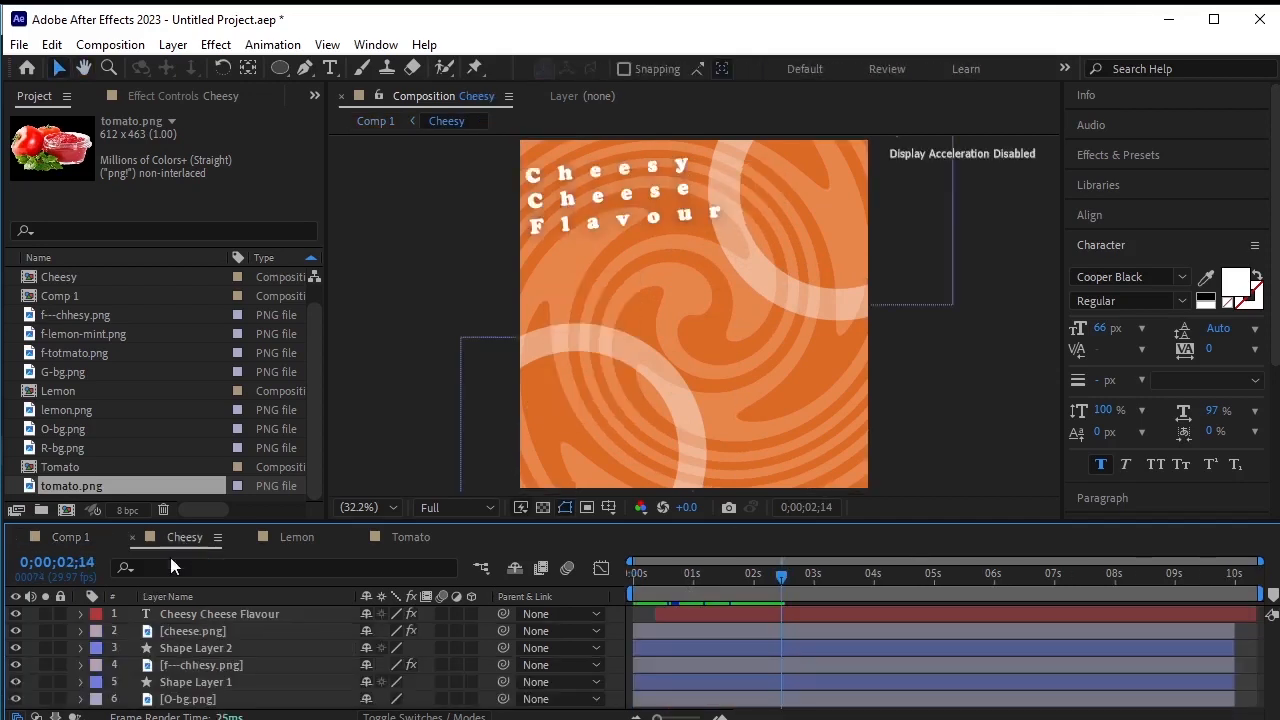
pyautogui.click(756, 615)
pyautogui.click(792, 614)
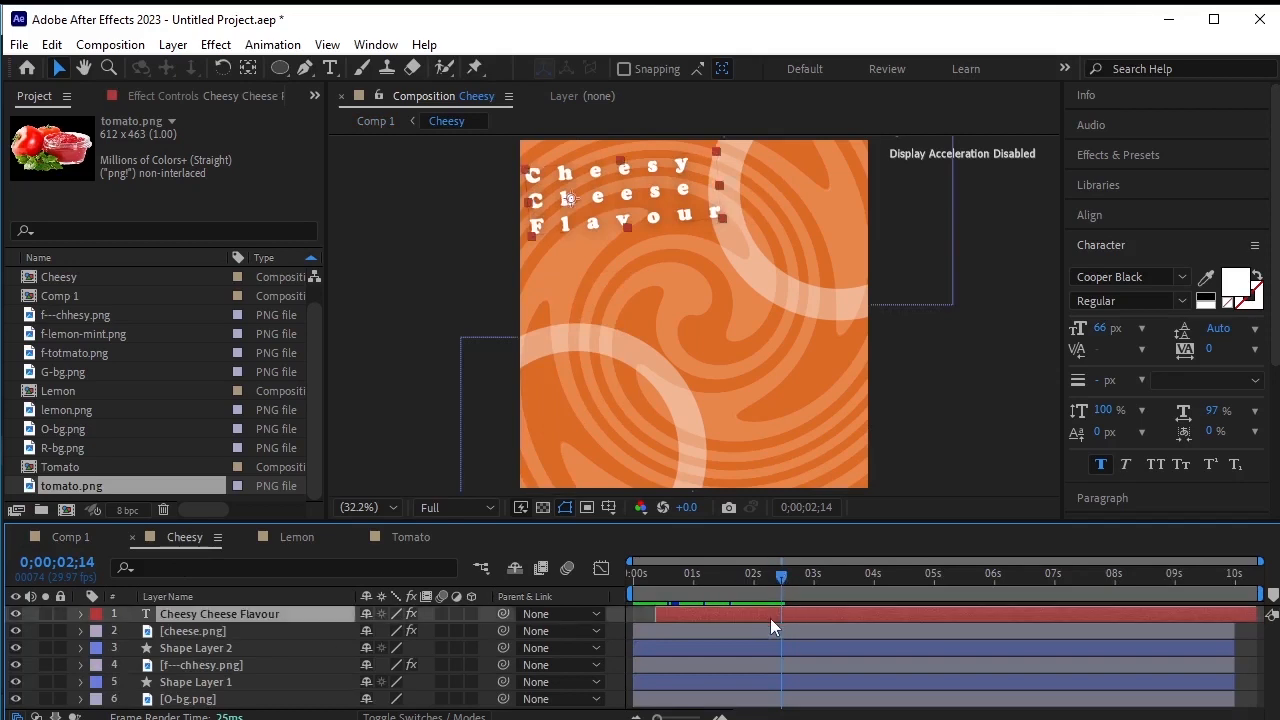
pyautogui.hotkey('alt', ']')
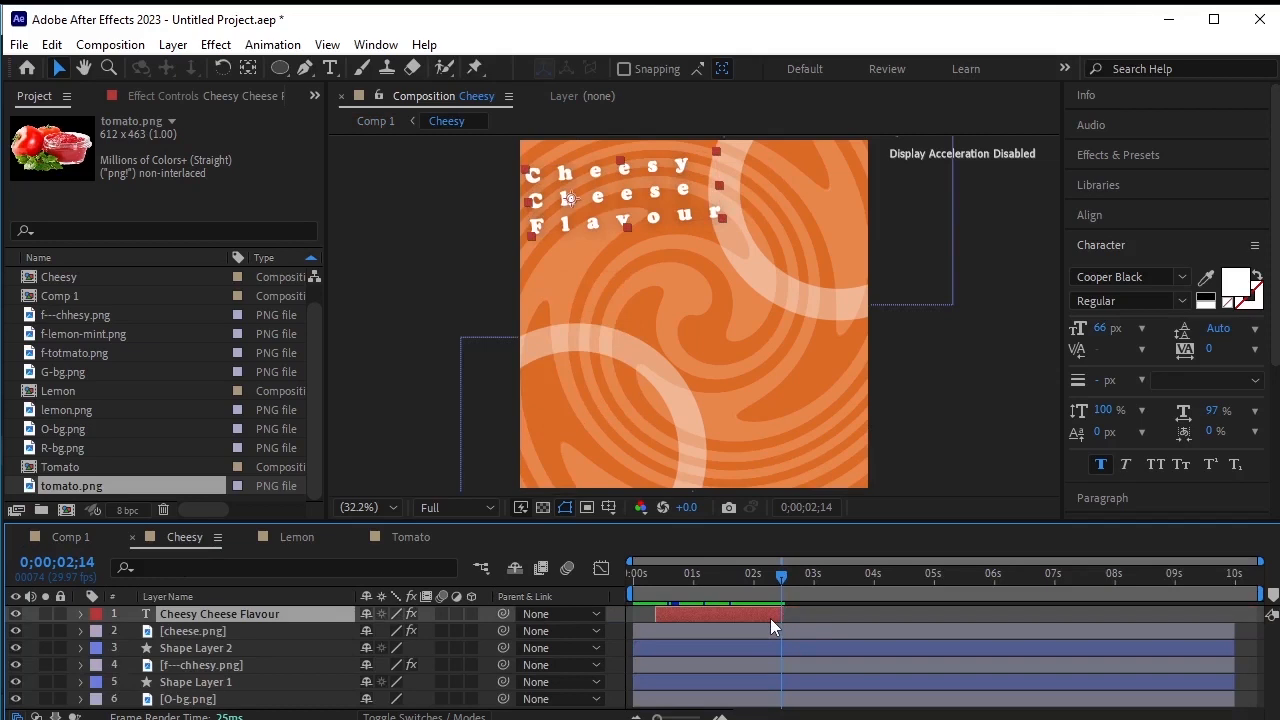
pyautogui.press('=')
pyautogui.press('=')
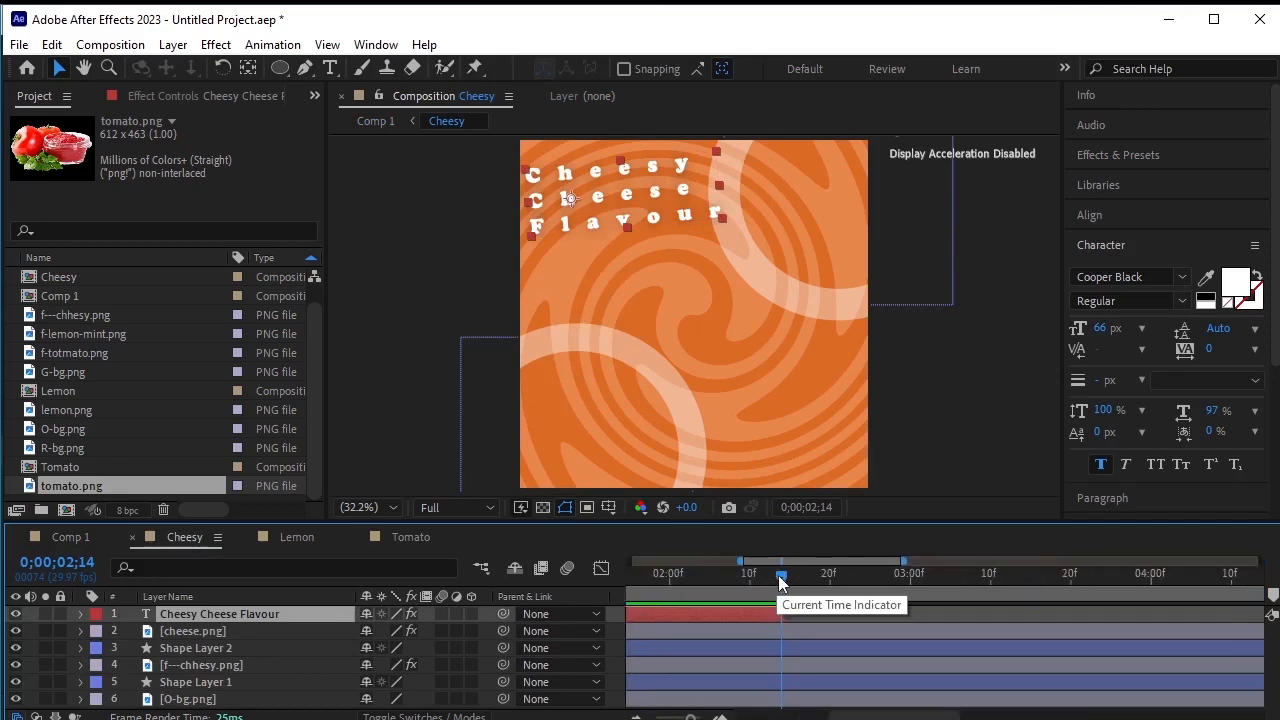
pyautogui.moveTo(779, 577)
pyautogui.mouseDown()
pyautogui.moveTo(743, 577)
pyautogui.moveTo(766, 577)
pyautogui.mouseUp()
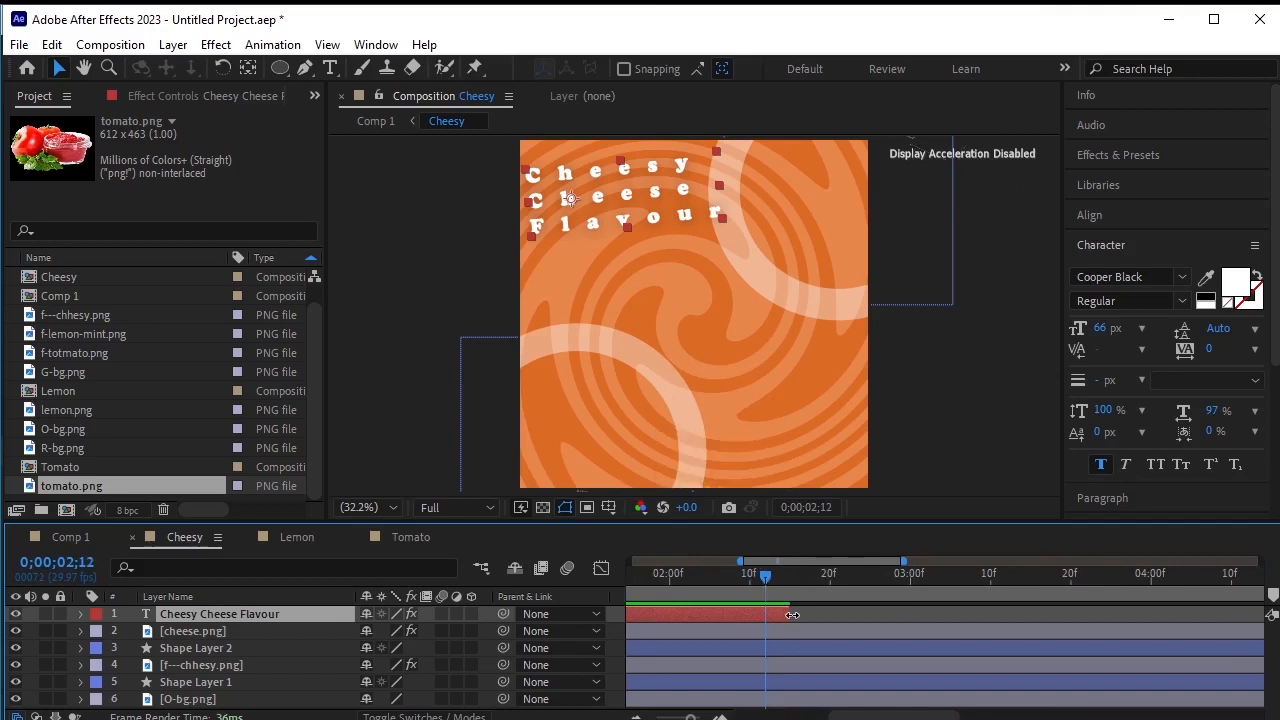
pyautogui.moveTo(789, 613); pyautogui.dragTo(767, 620)
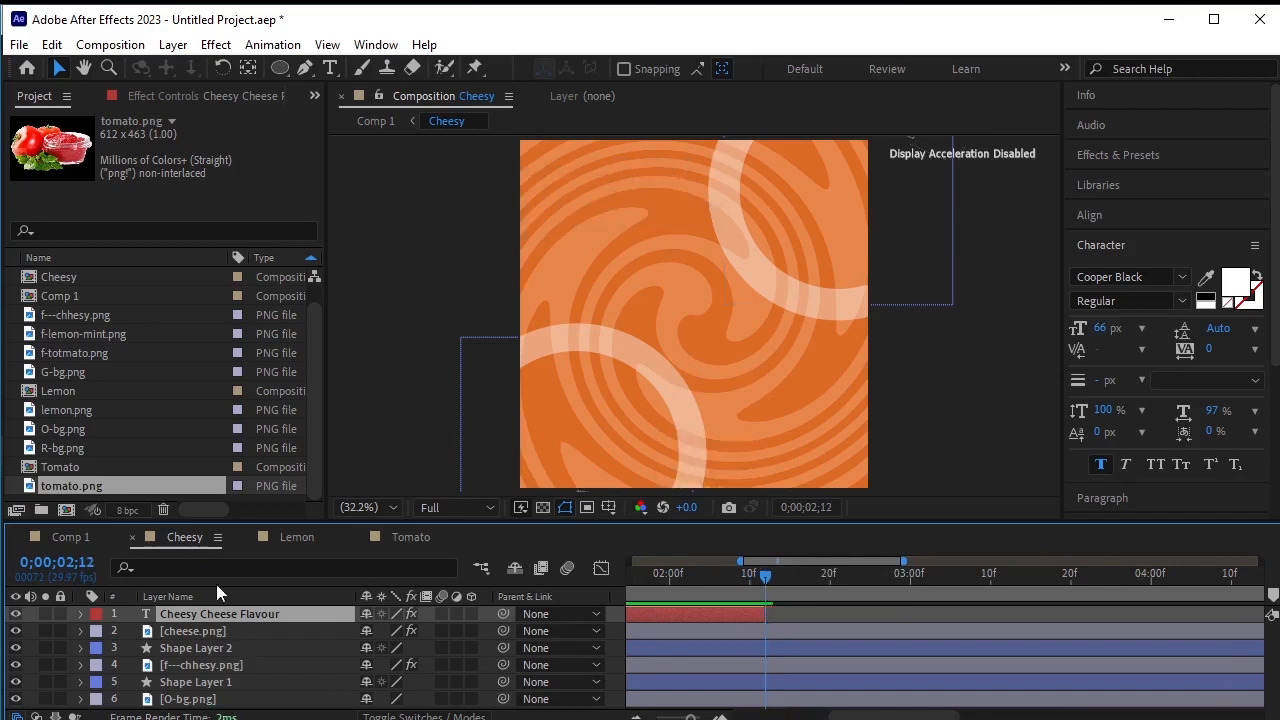
# In the Lemon composition, trim the end of the Lemony Mint Flavour text layer to 0;00;02;12
pyautogui.click(292, 540)
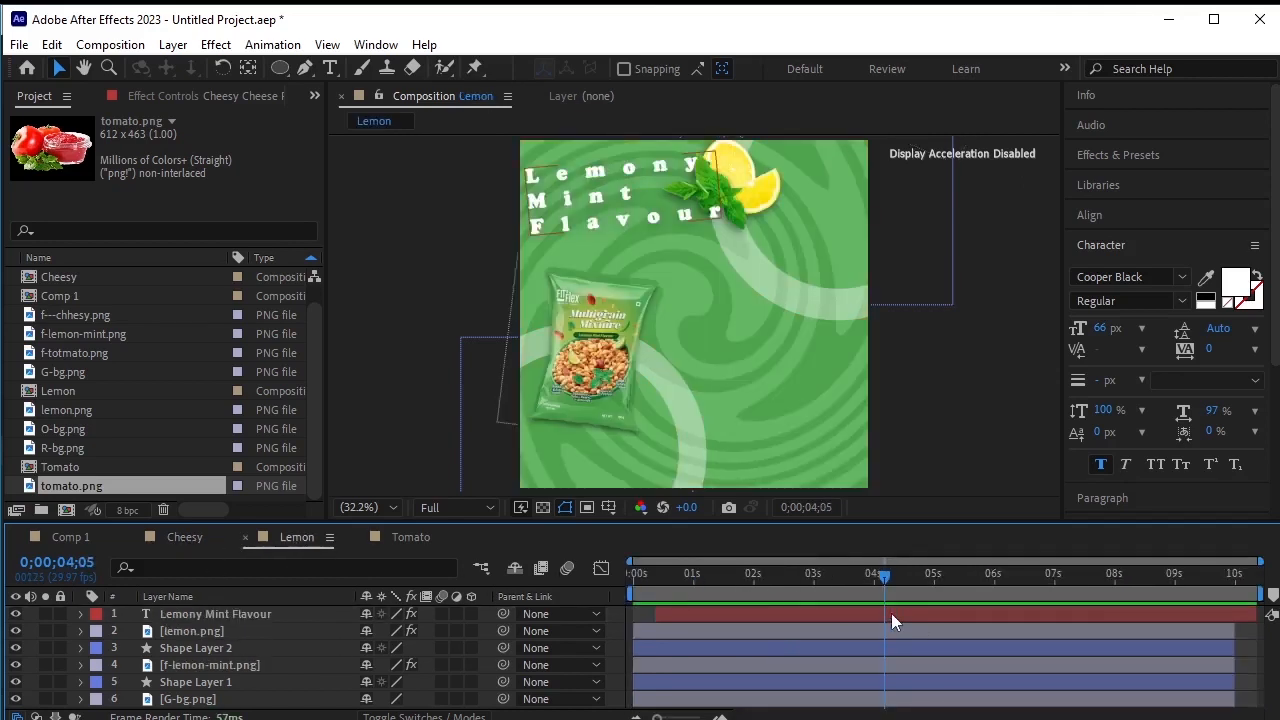
pyautogui.moveTo(881, 574); pyautogui.dragTo(765, 595)
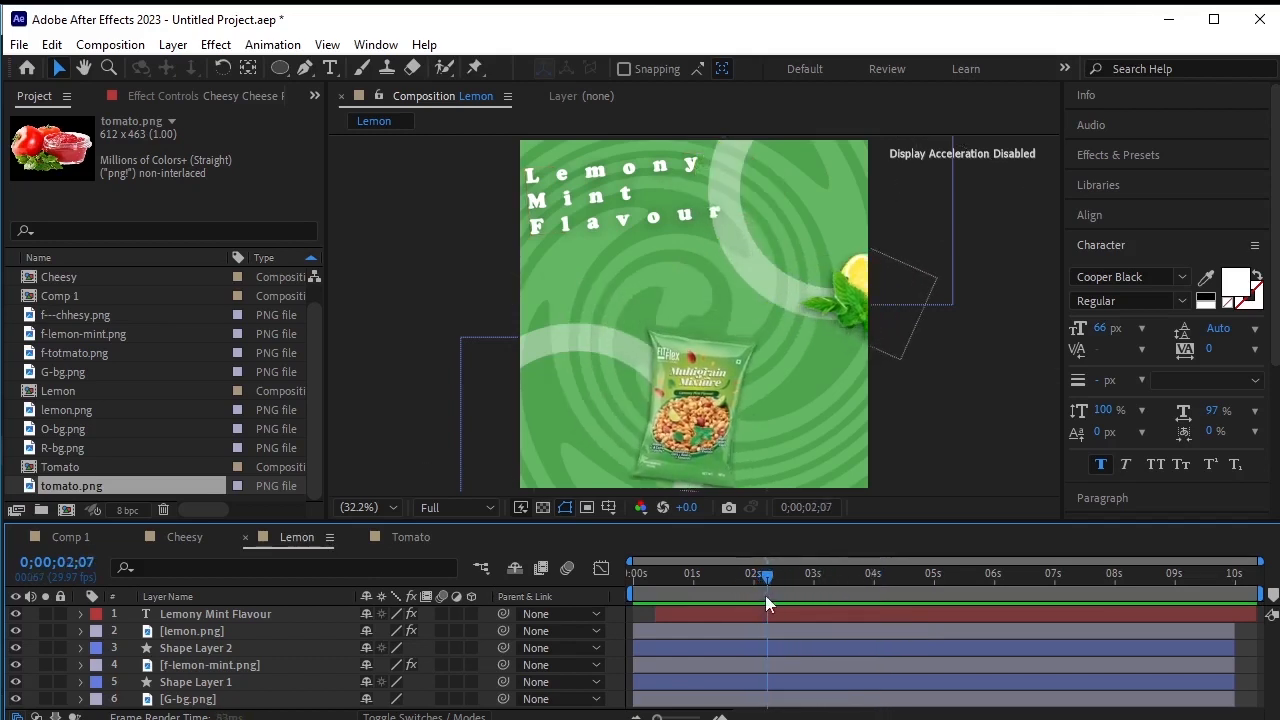
pyautogui.press('=')
pyautogui.press('=')
pyautogui.press('=')
pyautogui.press('=')
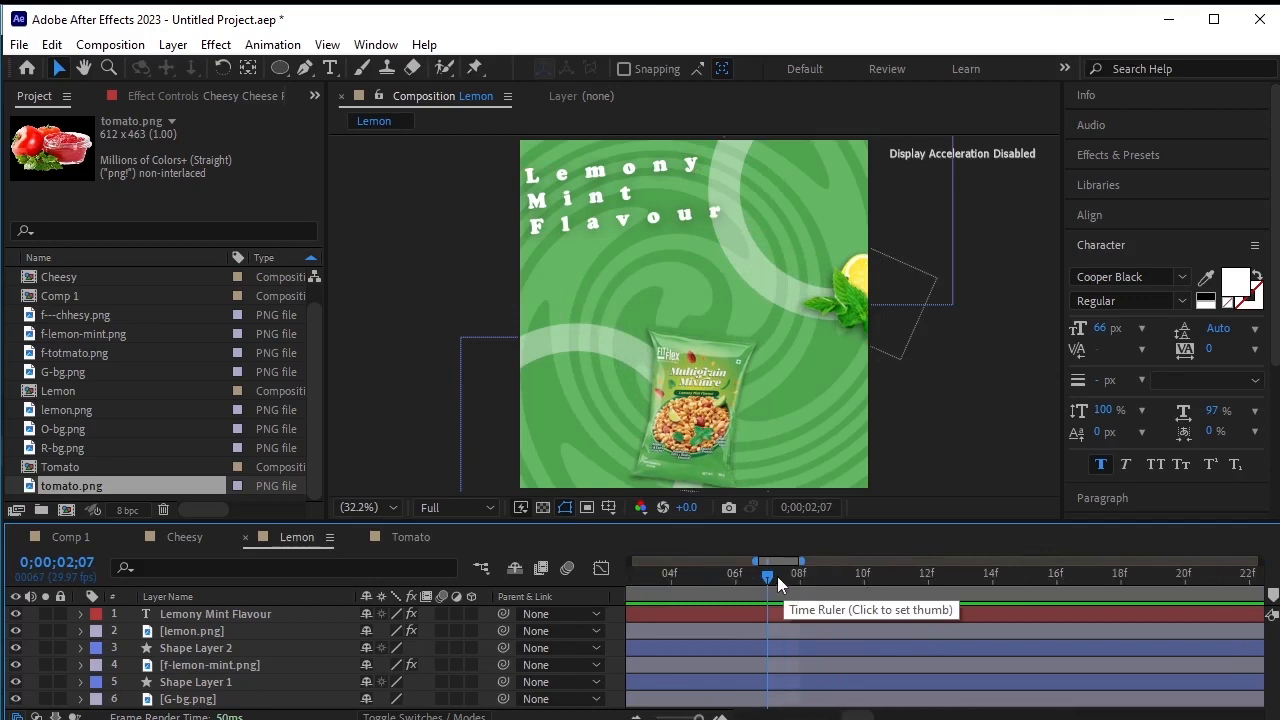
pyautogui.moveTo(797, 580); pyautogui.dragTo(937, 589)
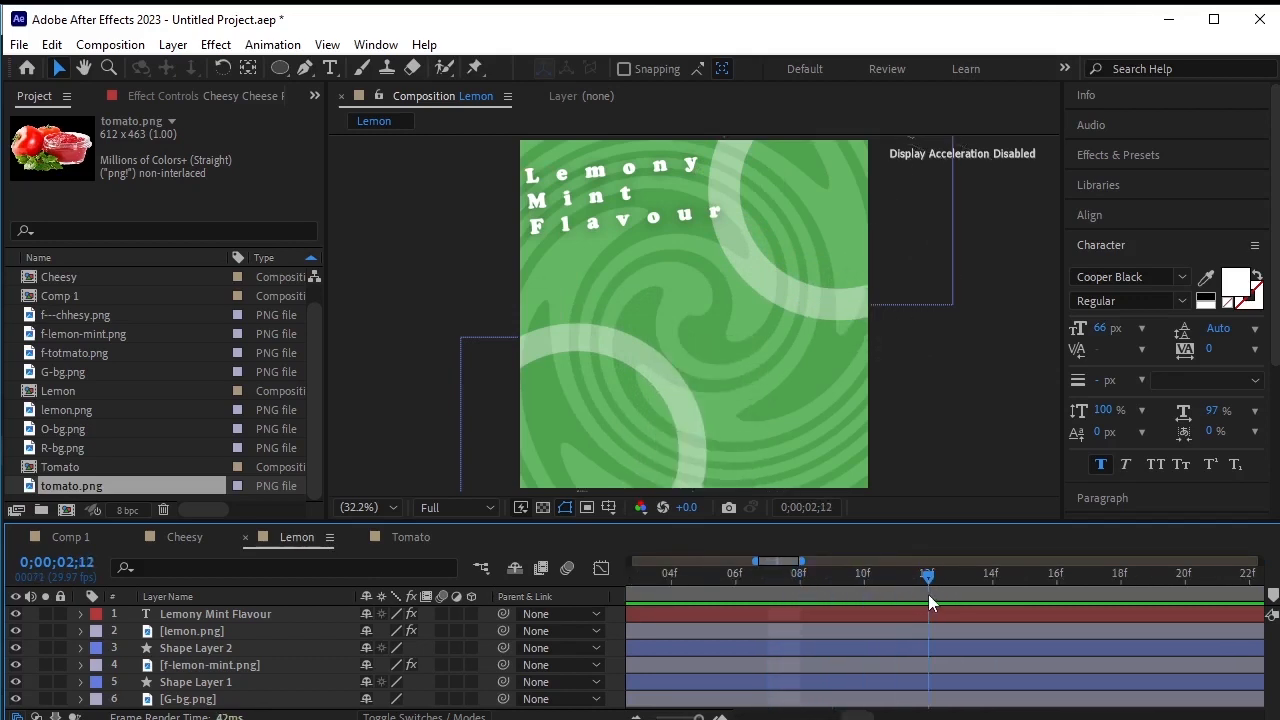
pyautogui.click(933, 614)
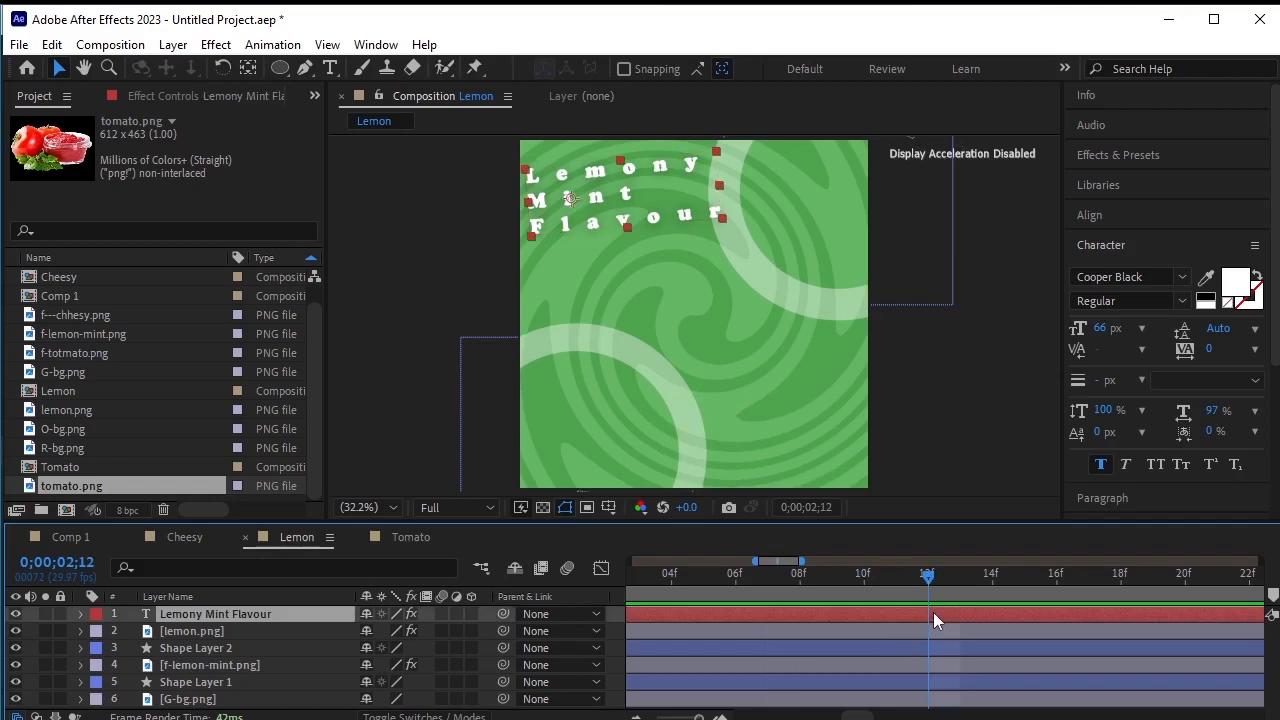
pyautogui.hotkey('alt', ']')
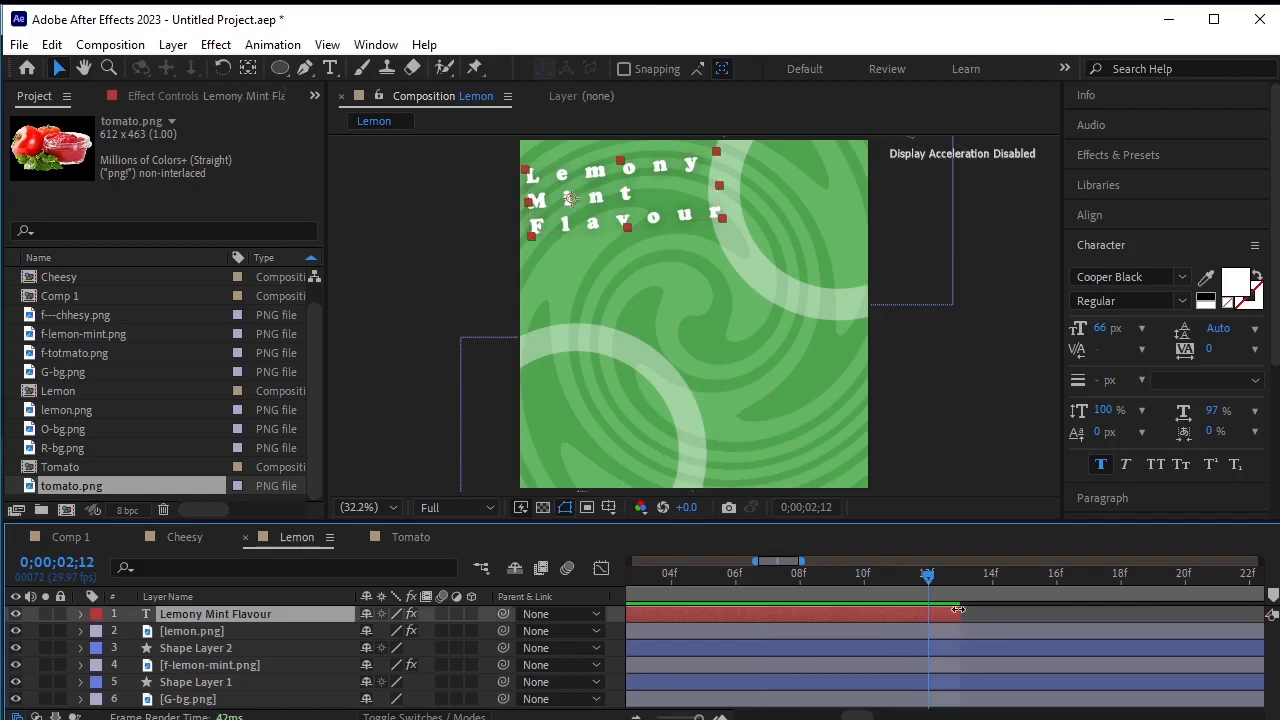
pyautogui.moveTo(958, 609); pyautogui.dragTo(928, 610)
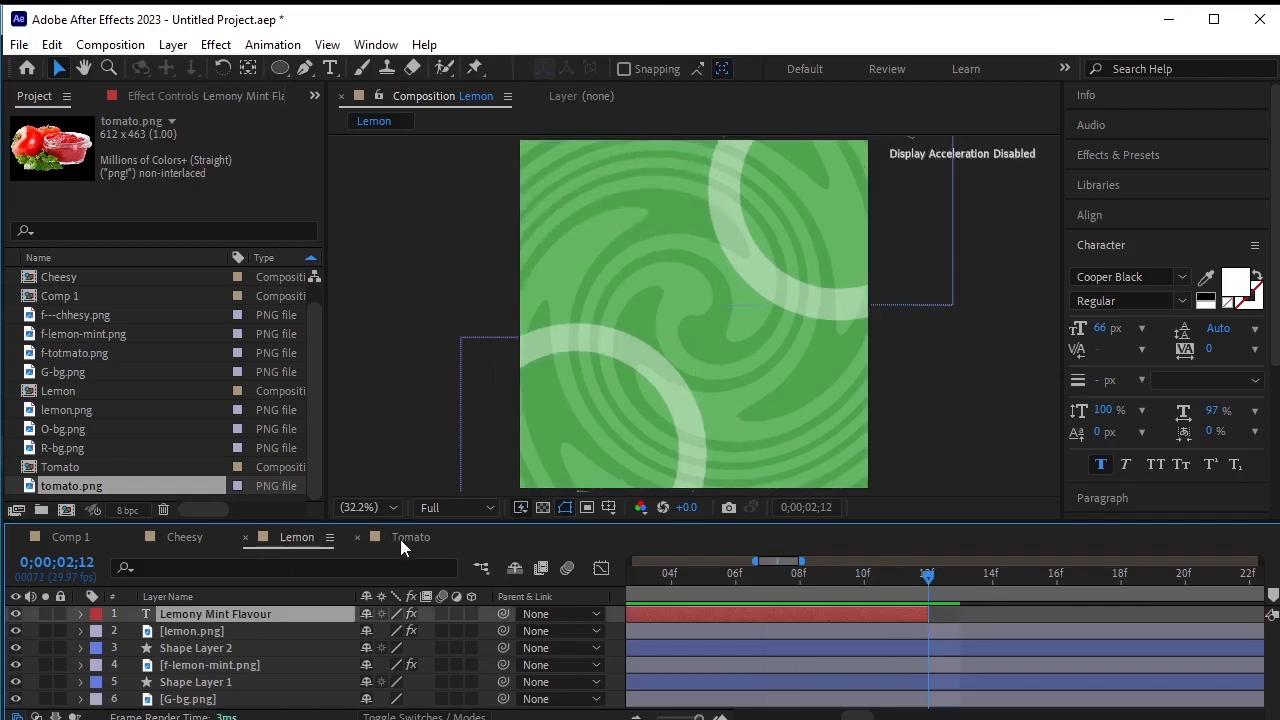
# In the Tomato composition, trim the end of the Cheesy Cheese Flavour text layer to 0;00;02;12
pyautogui.click(403, 537)
pyautogui.moveTo(642, 565); pyautogui.dragTo(768, 605)
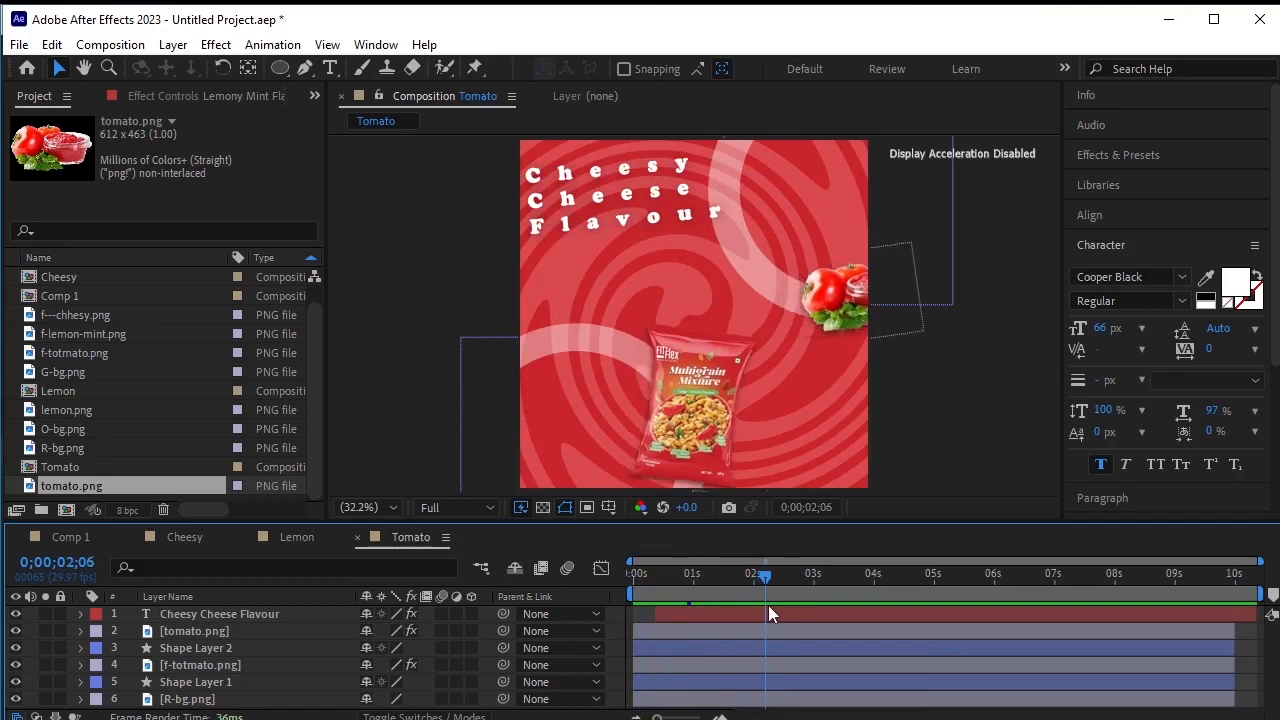
pyautogui.press('=')
pyautogui.press('=')
pyautogui.press('=')
pyautogui.press('=')
pyautogui.press('=')
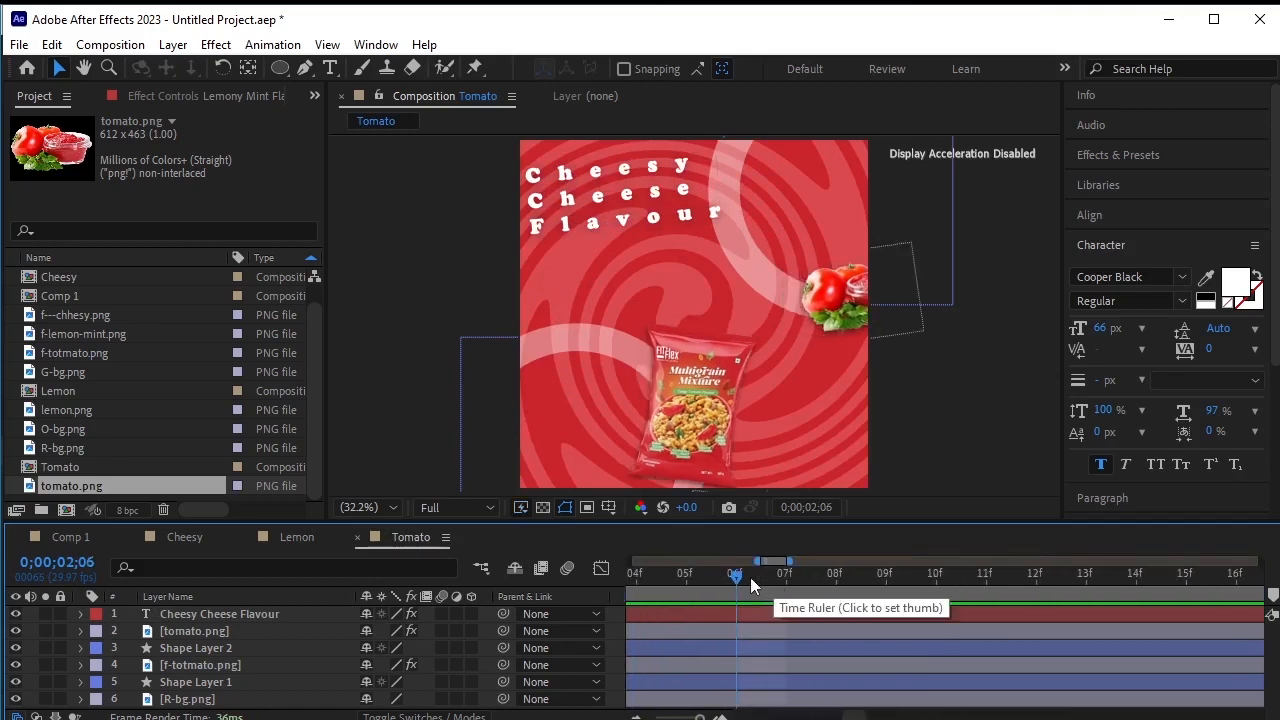
pyautogui.moveTo(742, 579); pyautogui.dragTo(1025, 600)
pyautogui.click(1058, 615)
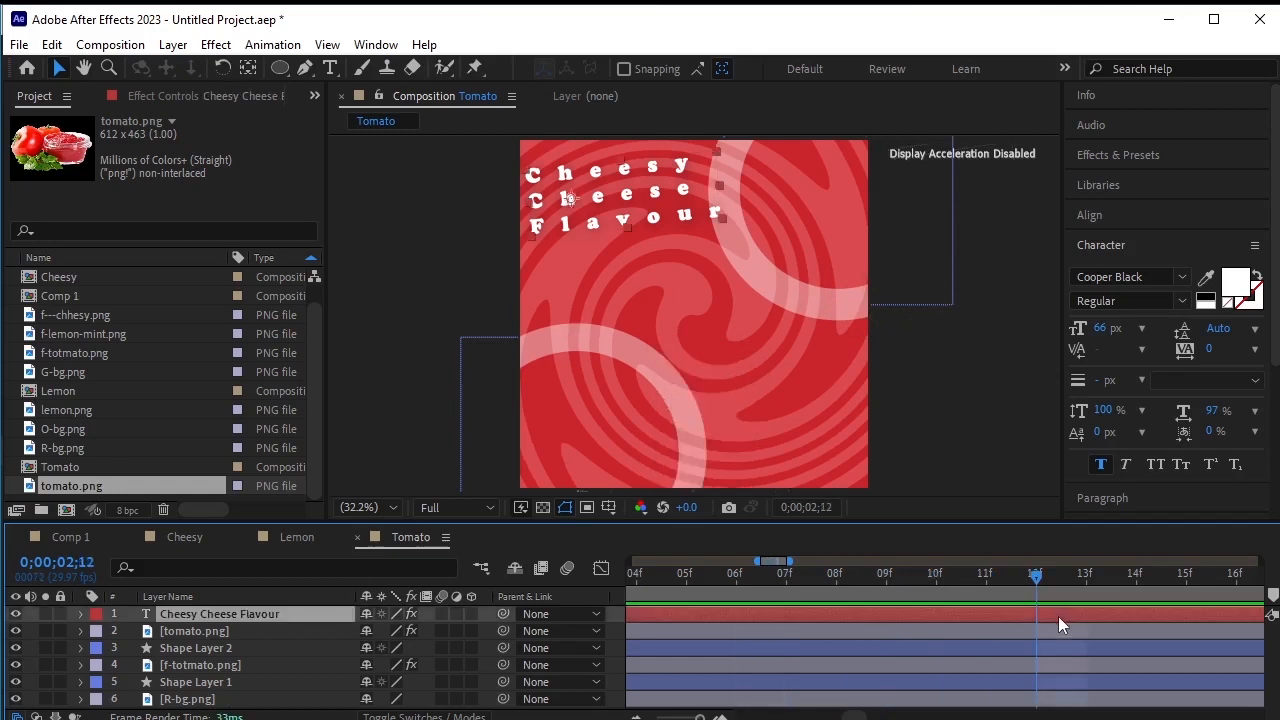
pyautogui.hotkey('alt', ']')
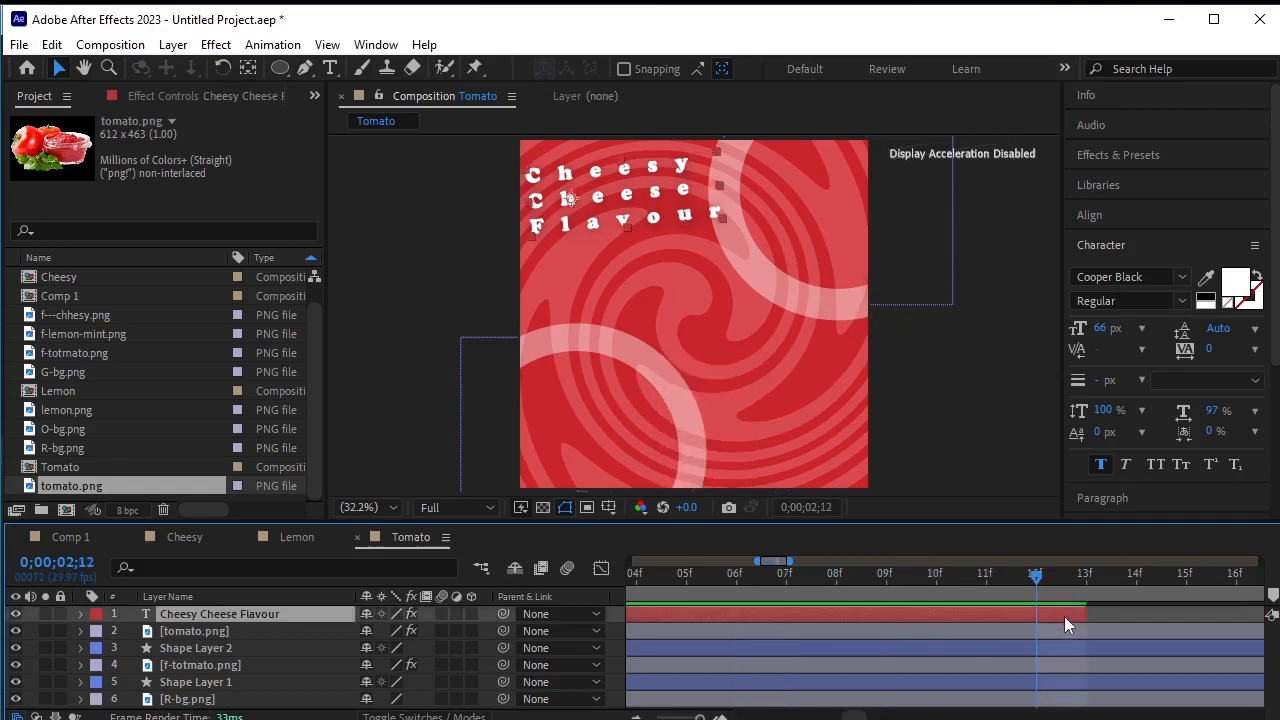
pyautogui.moveTo(1083, 615); pyautogui.dragTo(1036, 615)
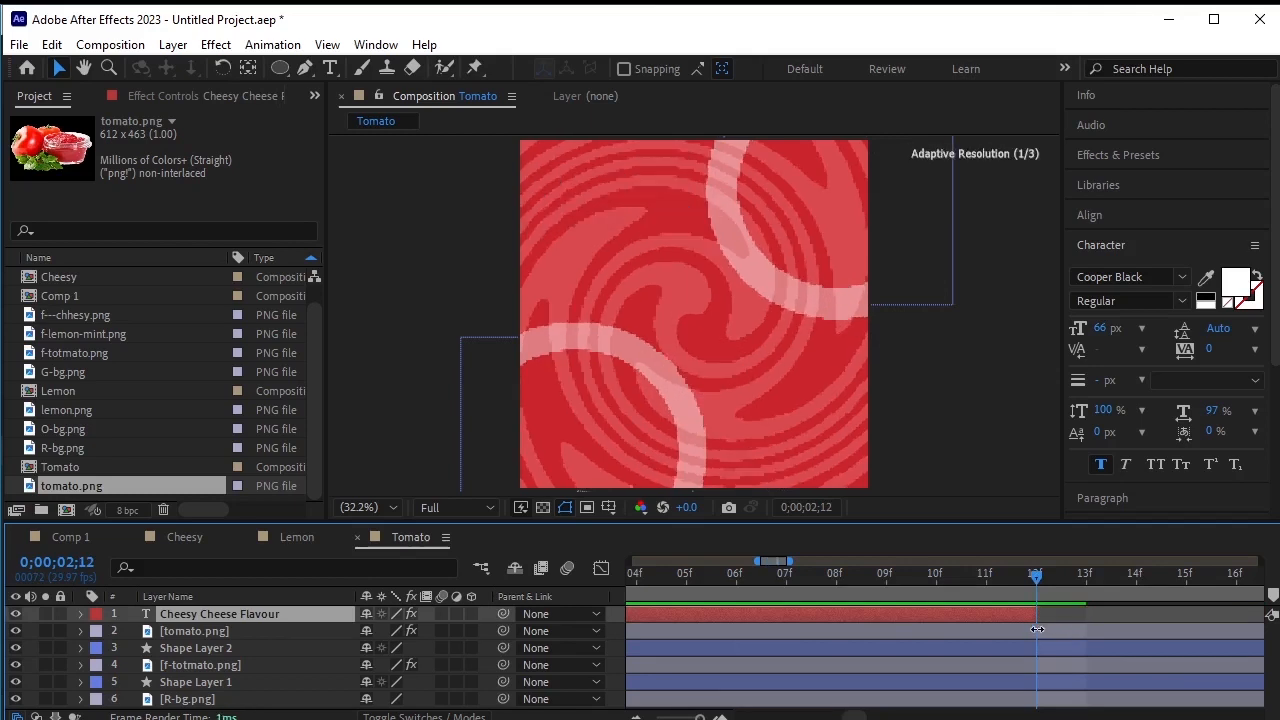
# Return to Comp 1 and preview the Cheesy animation from the start
pyautogui.click(70, 537)
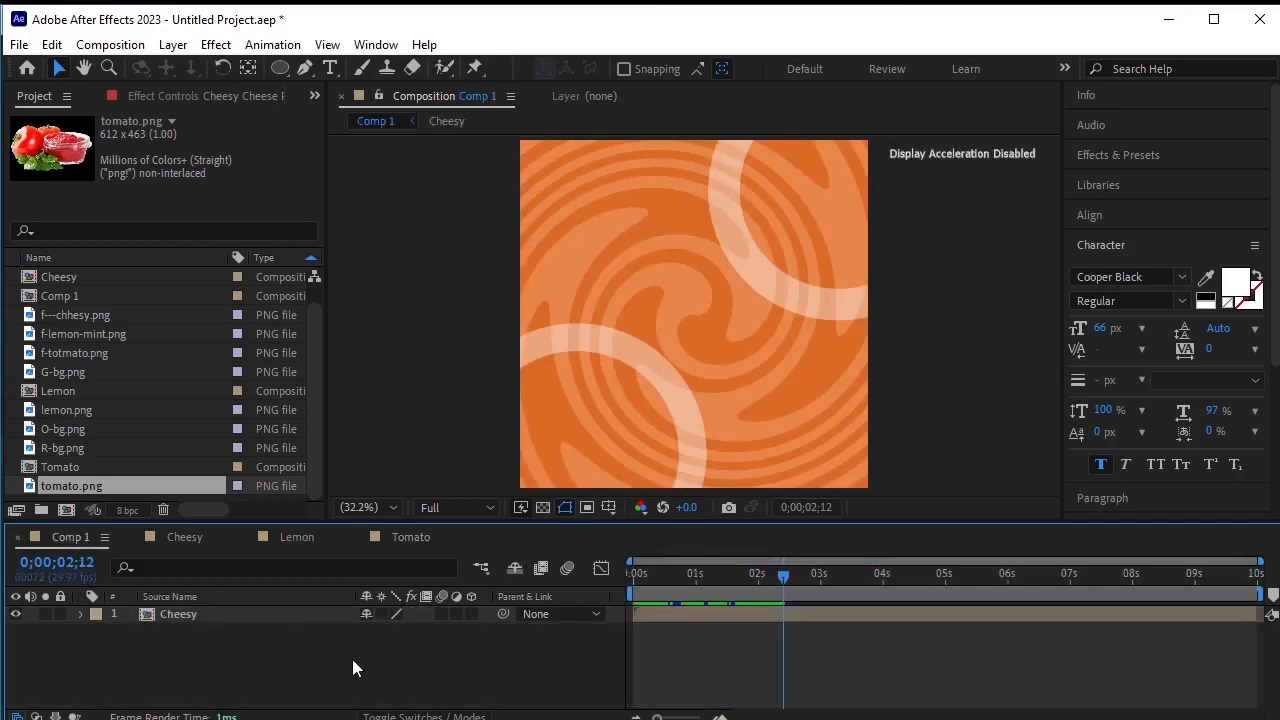
pyautogui.moveTo(781, 576); pyautogui.dragTo(601, 598)
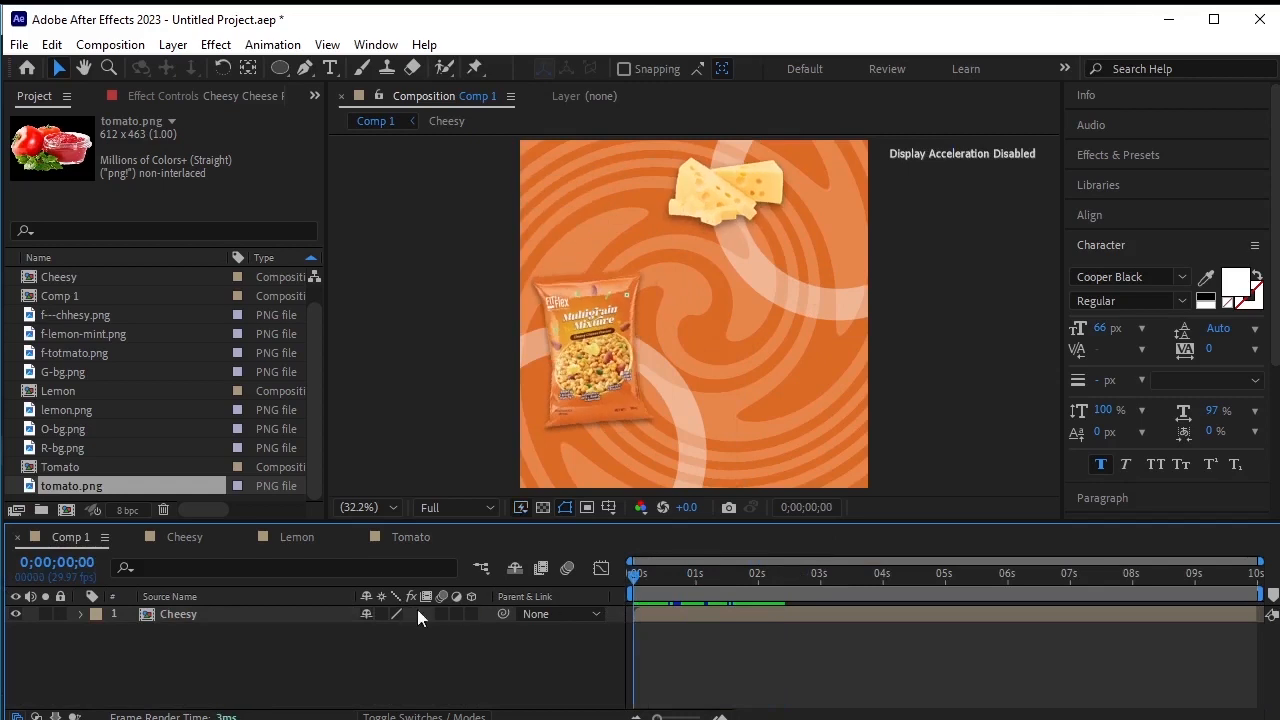
pyautogui.press('space')
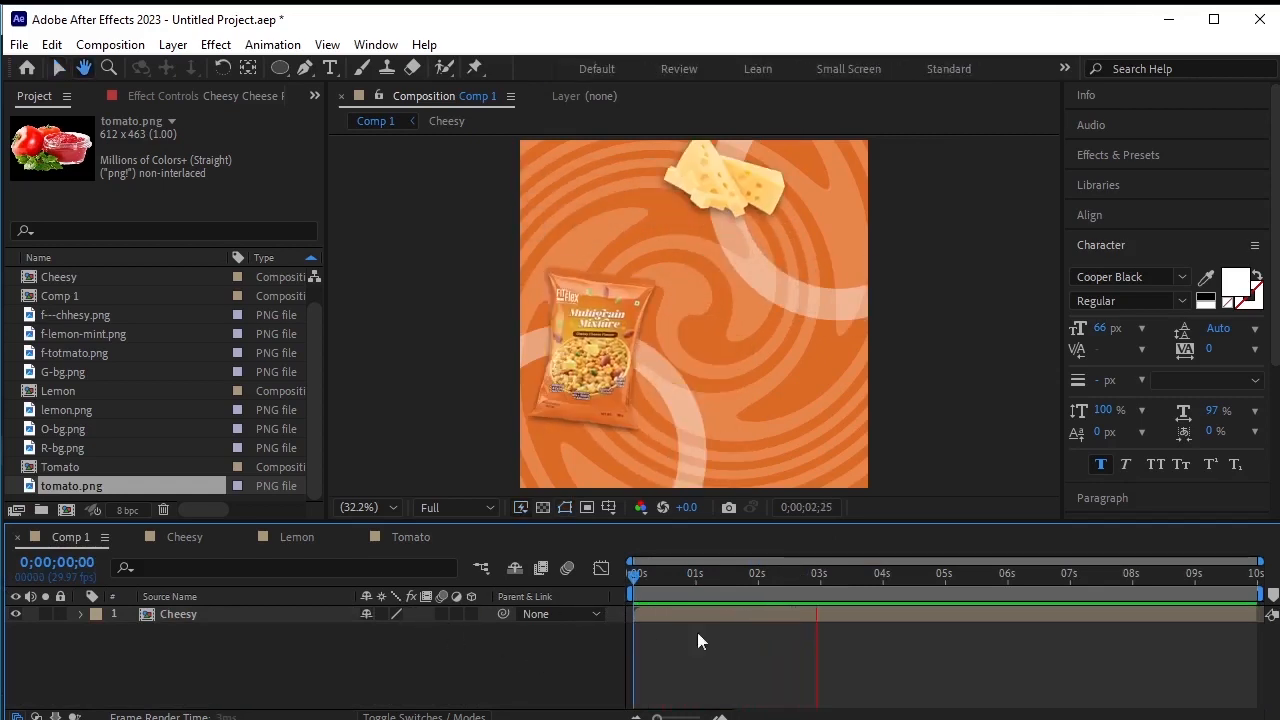
# Add the Lemon composition above the Cheesy layer in Comp 1 and make it start at 0;00;02;17
pyautogui.moveTo(822, 577); pyautogui.dragTo(800, 599)
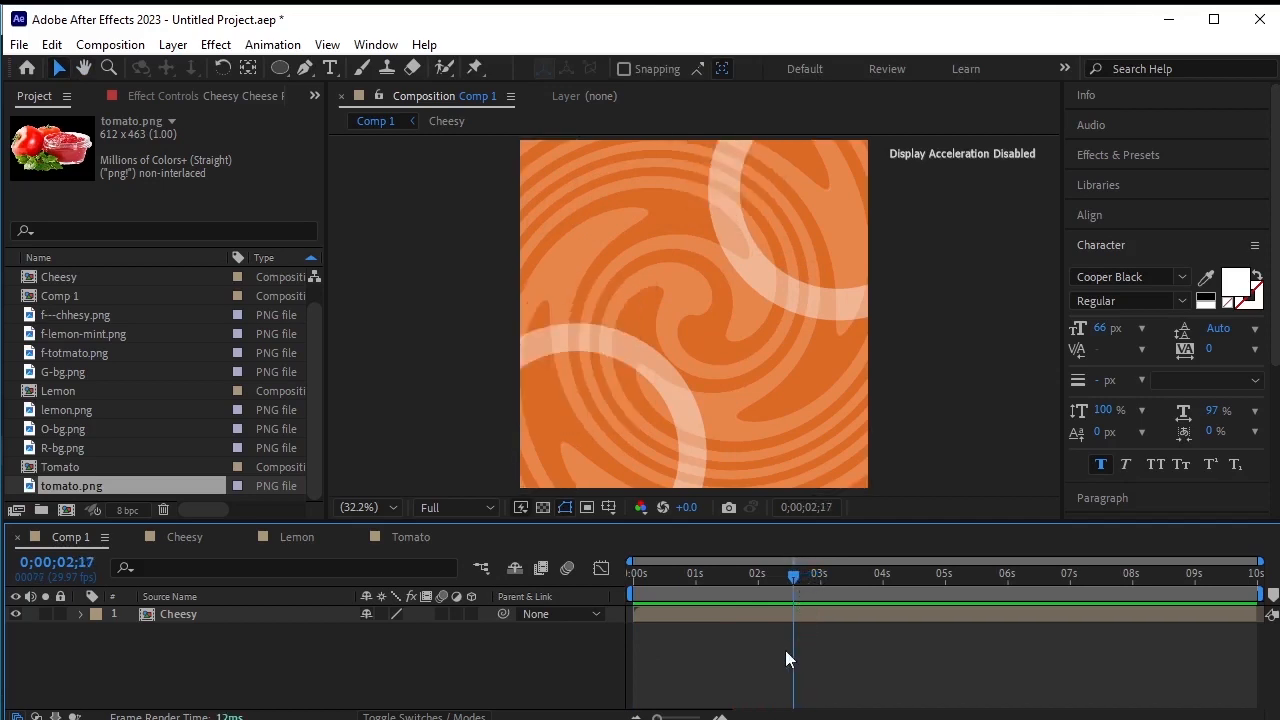
pyautogui.click(785, 617)
pyautogui.click(365, 670)
pyautogui.moveTo(86, 391); pyautogui.dragTo(190, 609)
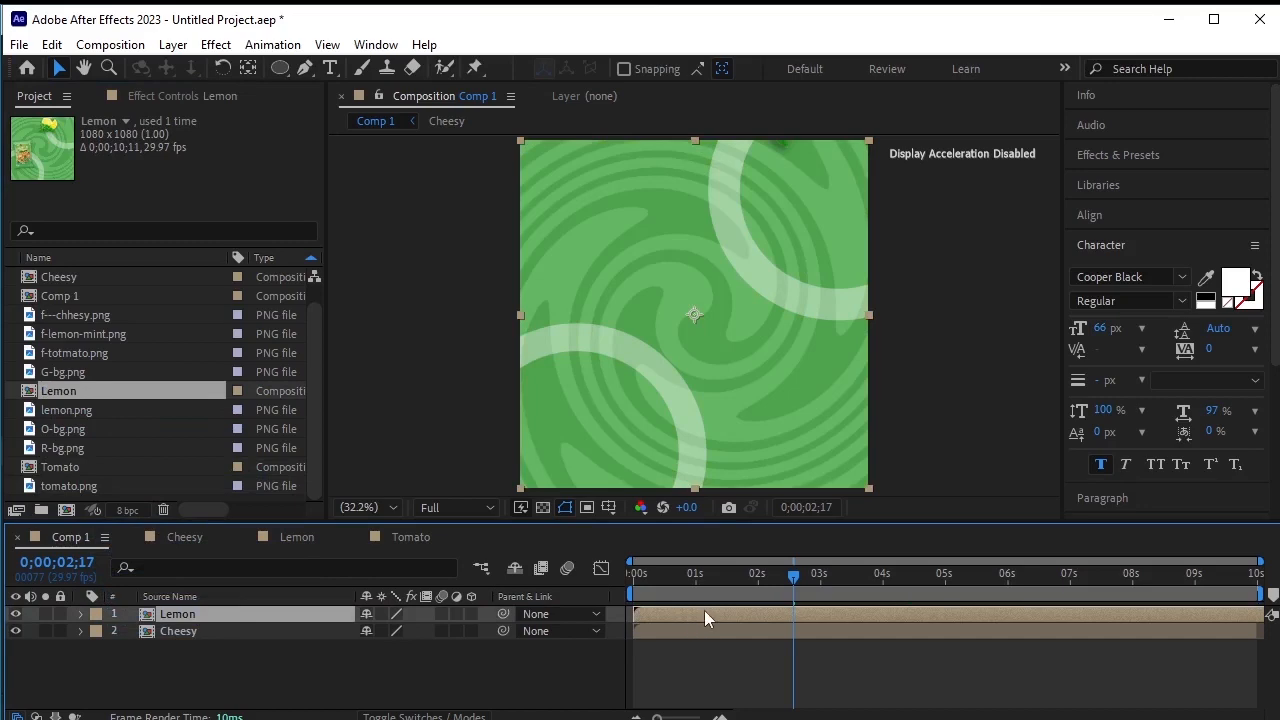
pyautogui.moveTo(704, 615); pyautogui.dragTo(862, 617)
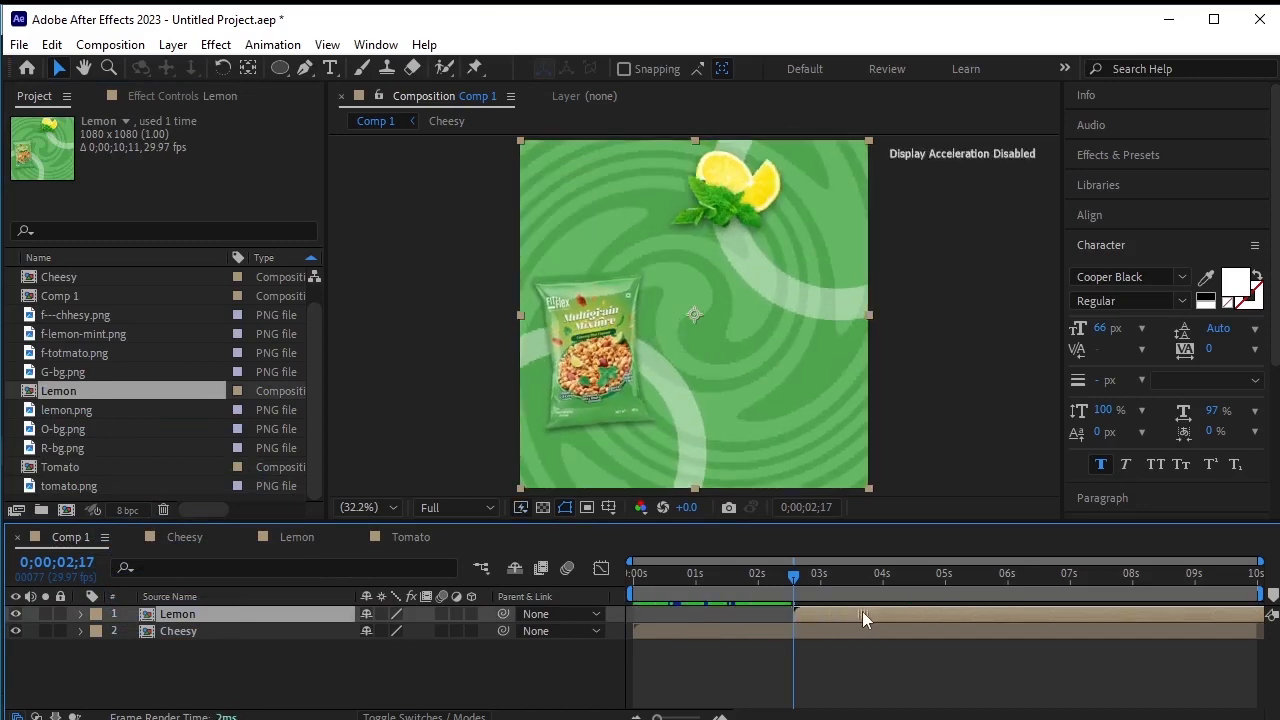
# Preview the change from Cheesy to Lemon from the start of Comp 1
pyautogui.moveTo(788, 571); pyautogui.dragTo(504, 619)
pyautogui.click(585, 666)
pyautogui.press('space')
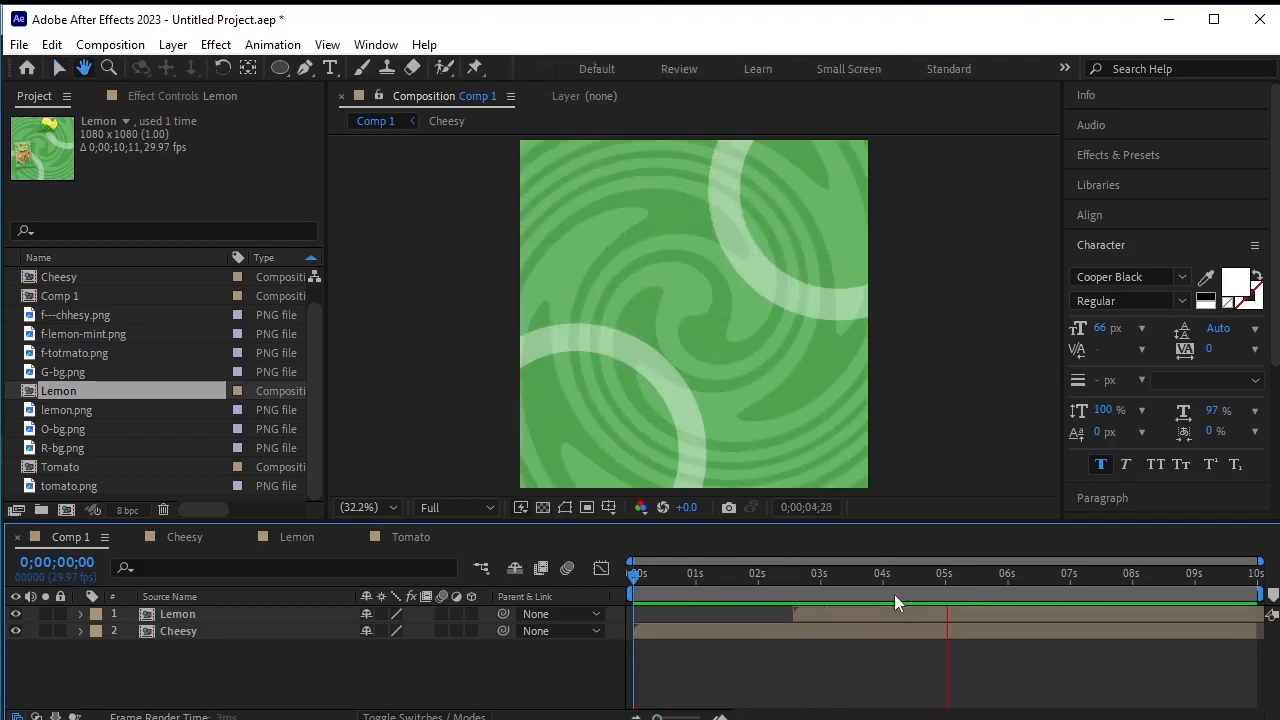
# Add the Tomato composition above the Lemon layer in Comp 1 and make it start at 0;00;04;29
pyautogui.moveTo(950, 574); pyautogui.dragTo(946, 594)
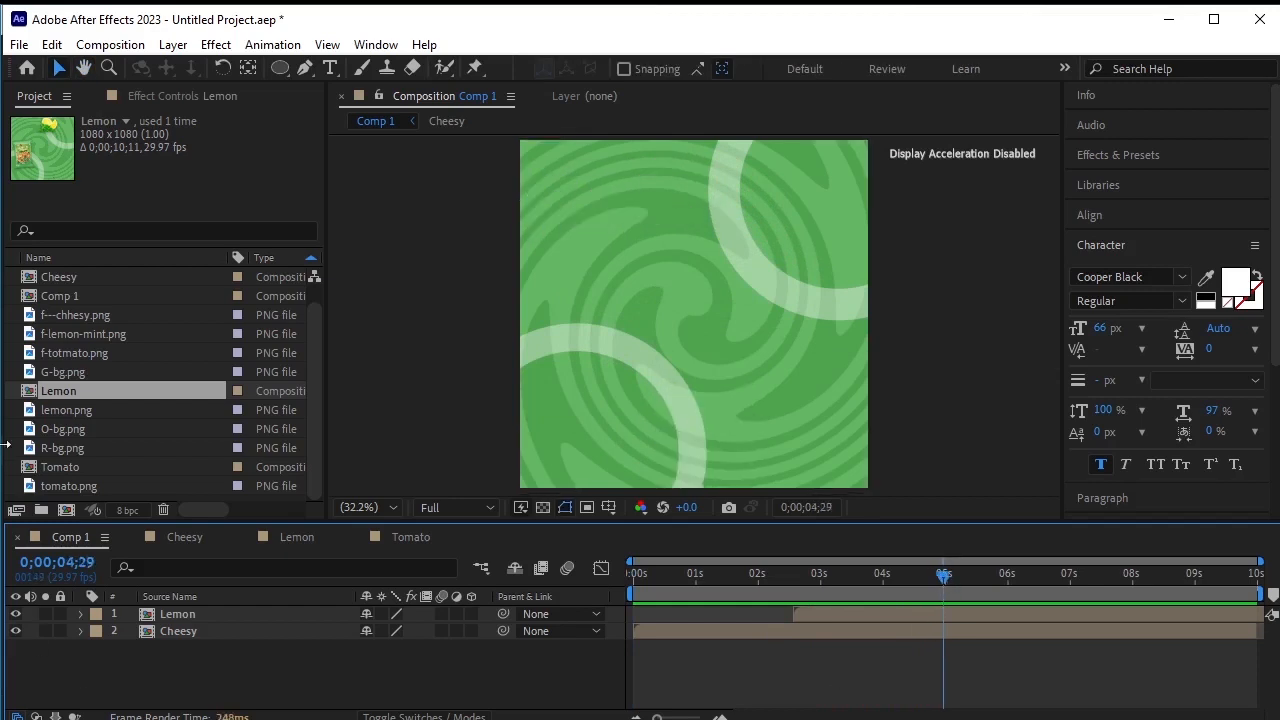
pyautogui.click(111, 470)
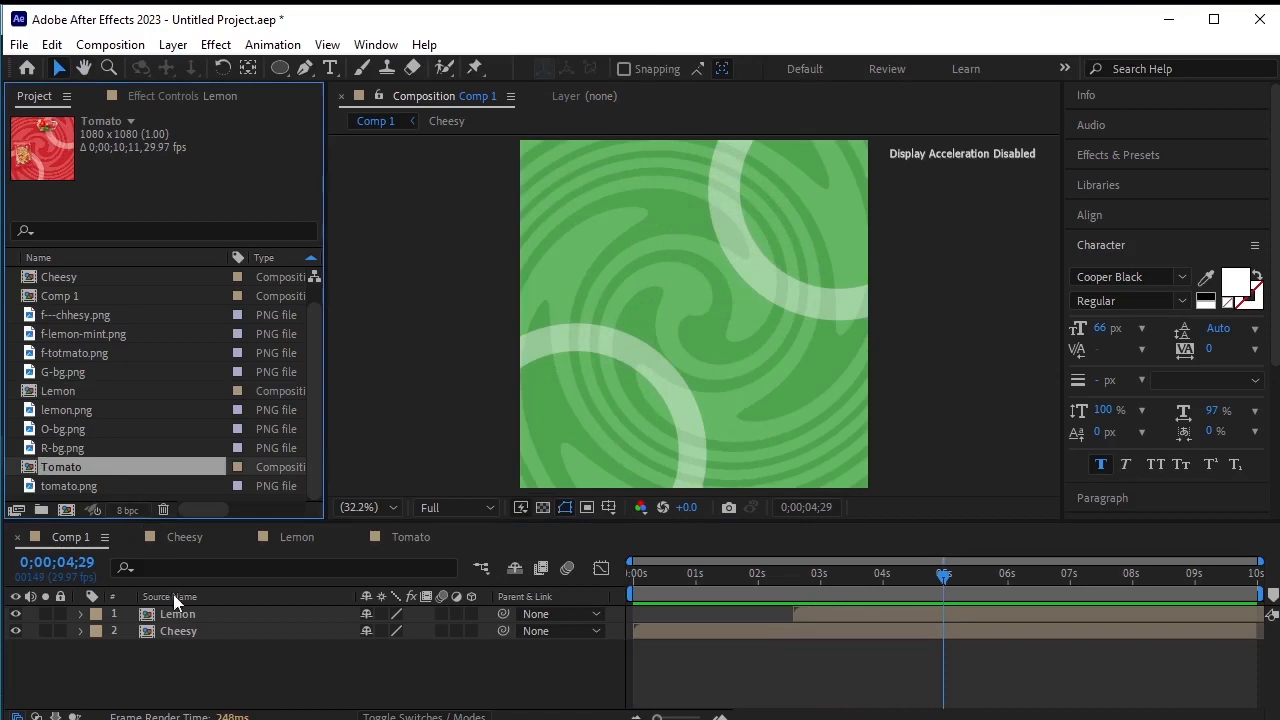
pyautogui.moveTo(129, 473); pyautogui.dragTo(196, 610)
pyautogui.moveTo(640, 613); pyautogui.dragTo(945, 610)
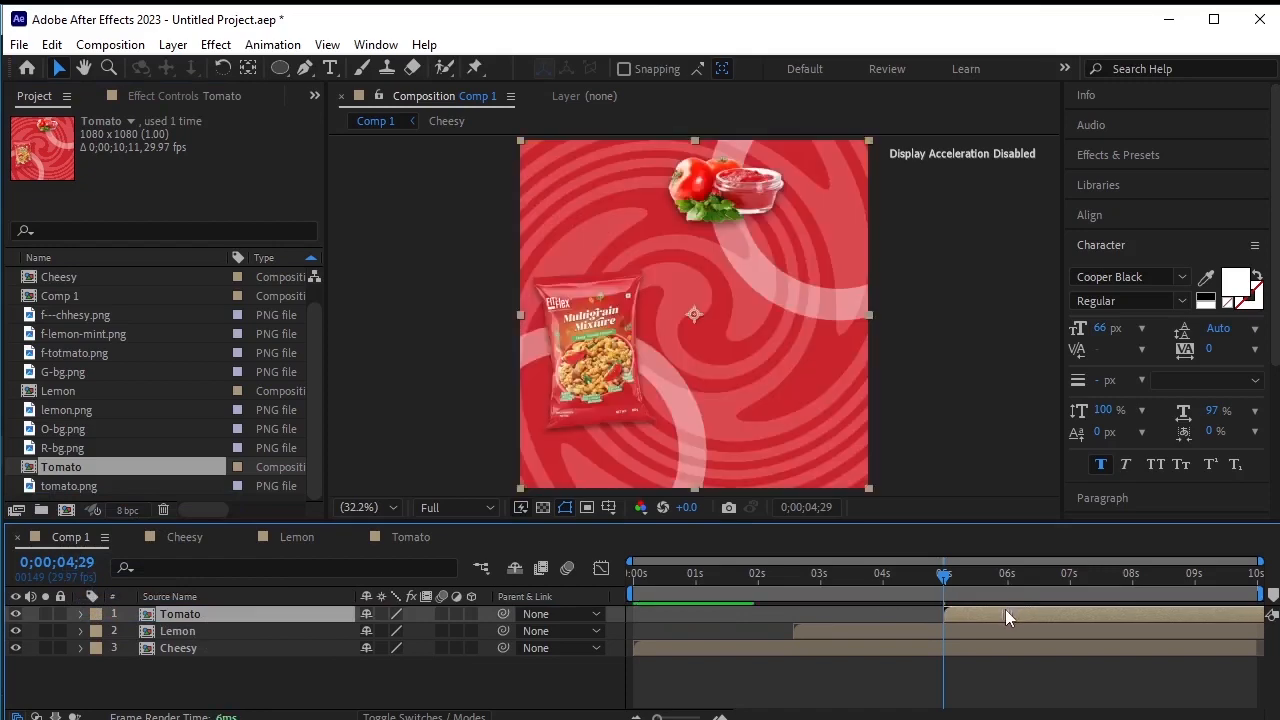
# Preview all of Comp 1 from the start and enable motion blur for the Tomato, Lemon and Cheesy layers
pyautogui.press('Home')
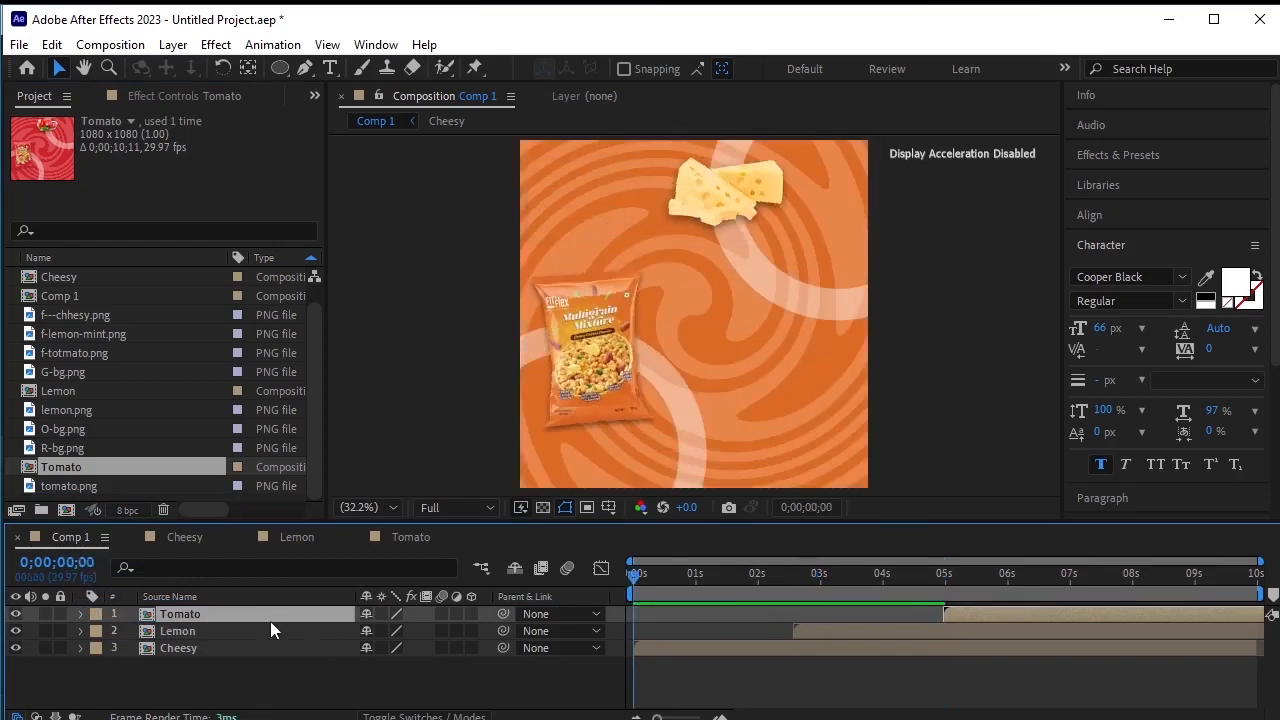
pyautogui.click(490, 701)
pyautogui.press('space')
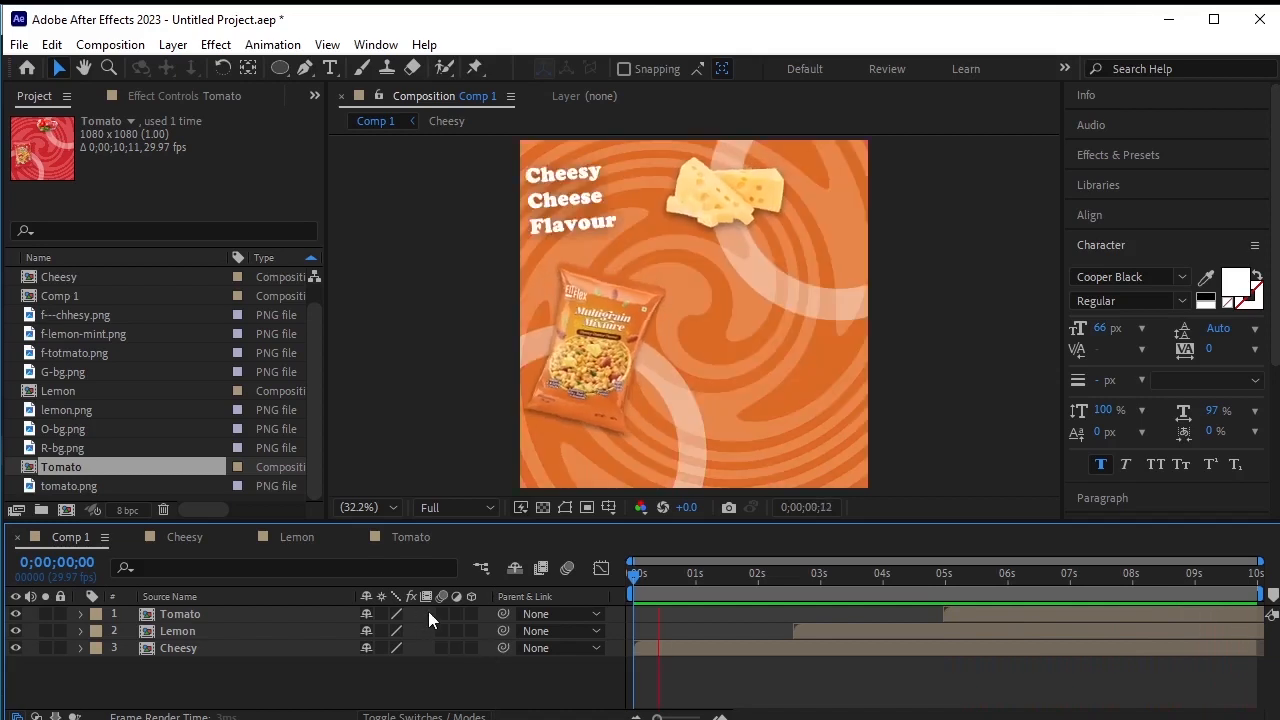
pyautogui.press('space')
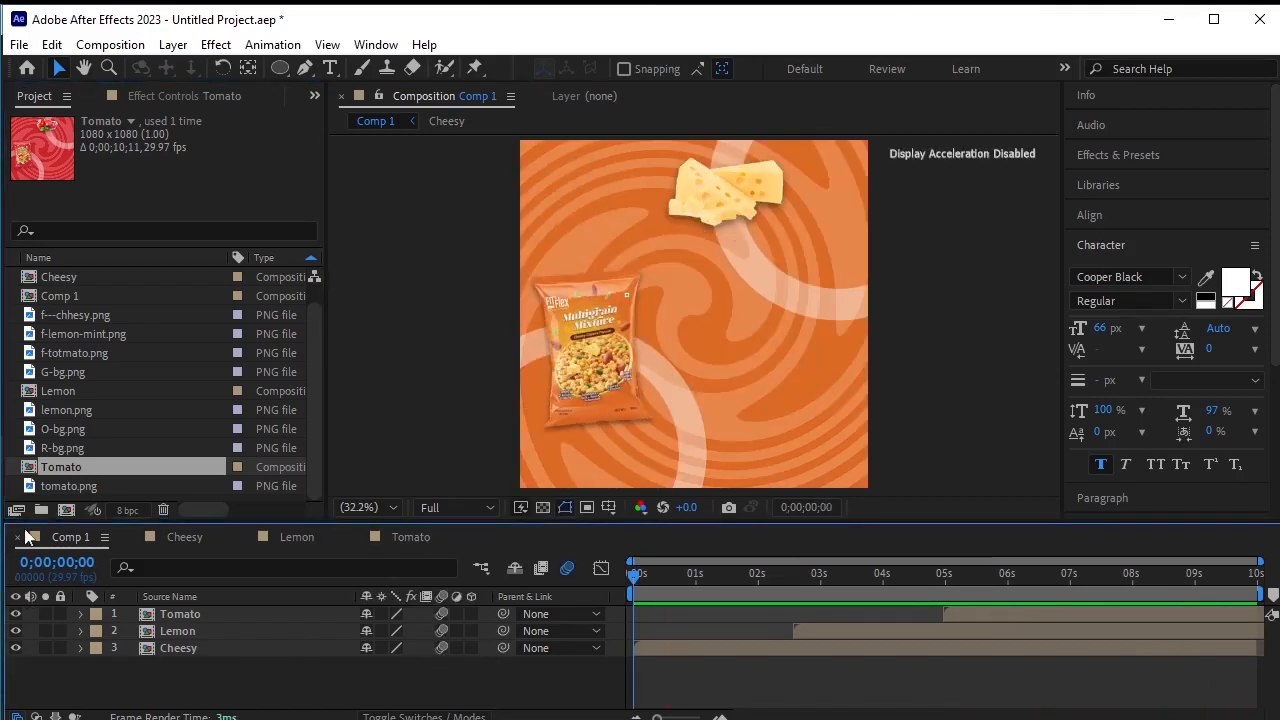
# Duplicate the Cheesy composition in the project and rename the copy Final
pyautogui.click(71, 276)
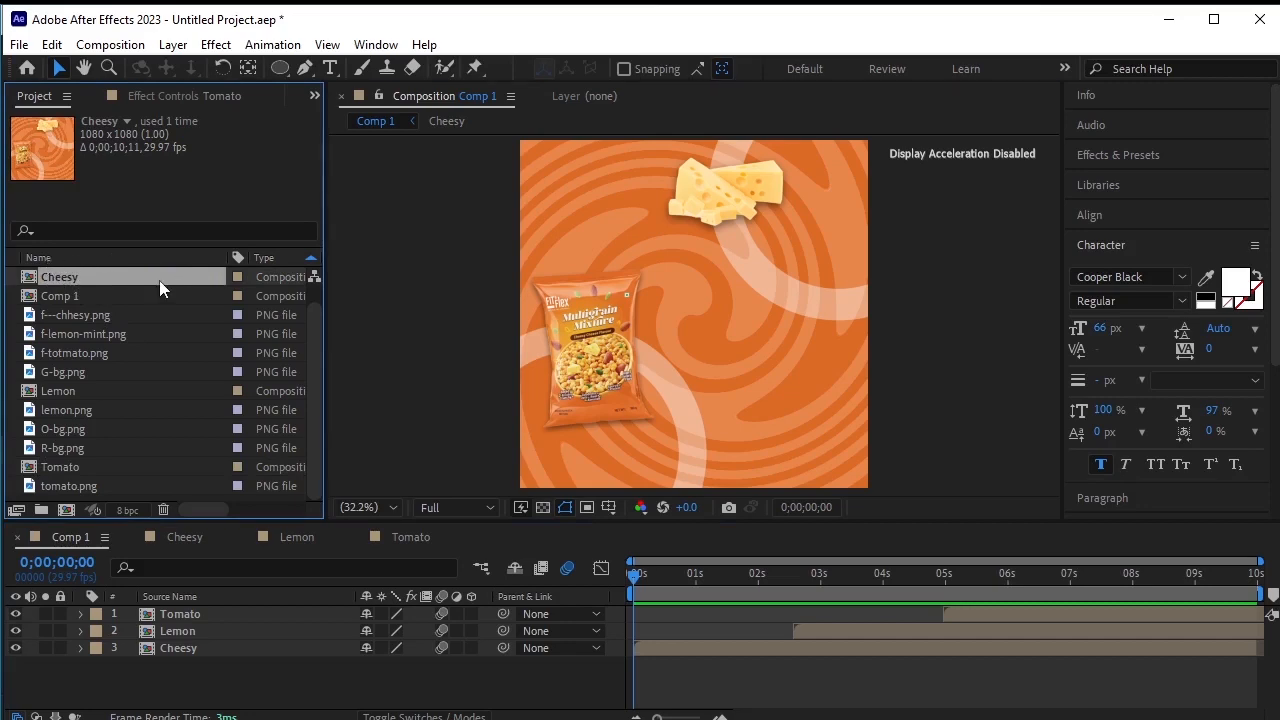
pyautogui.hotkey('ctrl', 'd')
pyautogui.rightClick(92, 277)
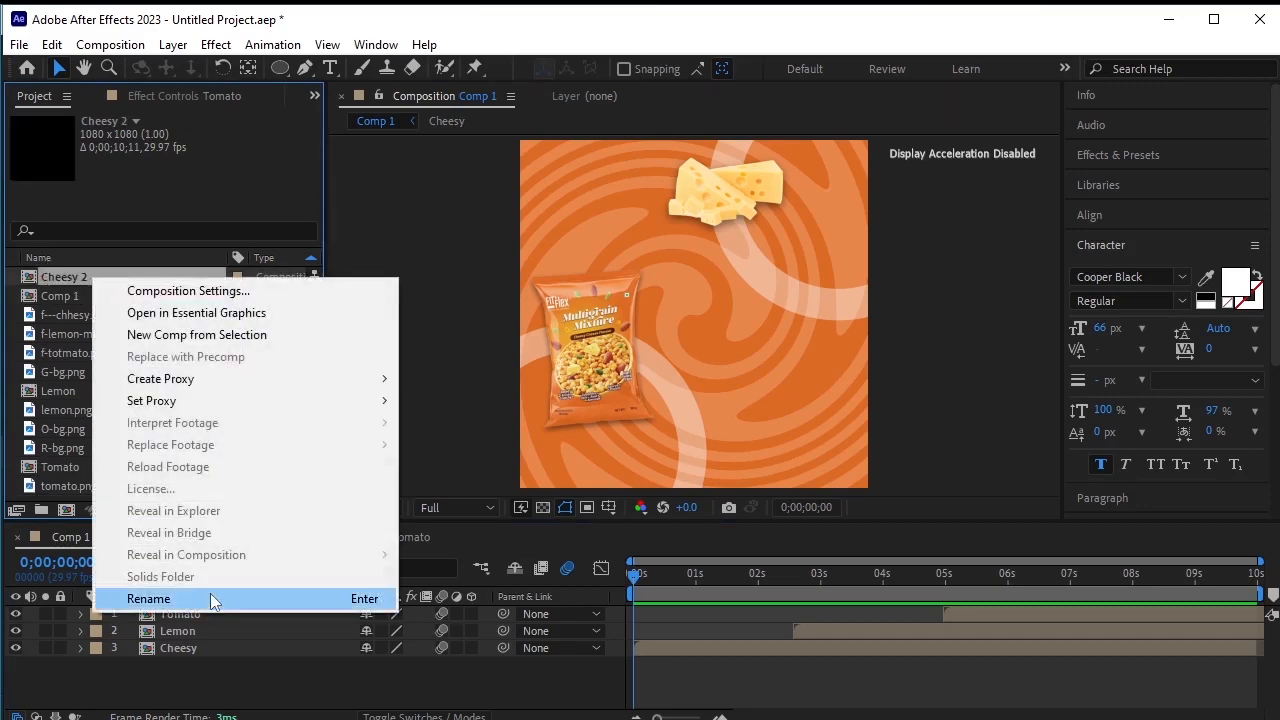
pyautogui.click(213, 597)
pyautogui.write('F')
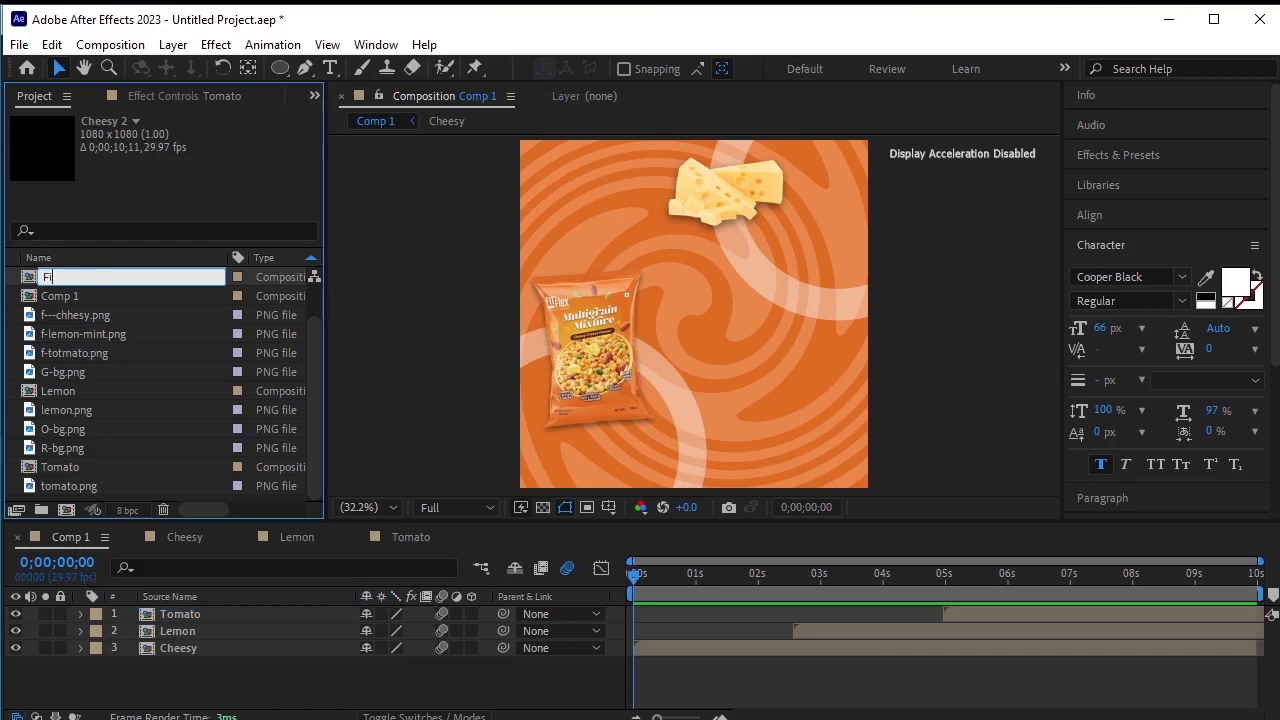
pyautogui.write('inal')
pyautogui.press('Return')
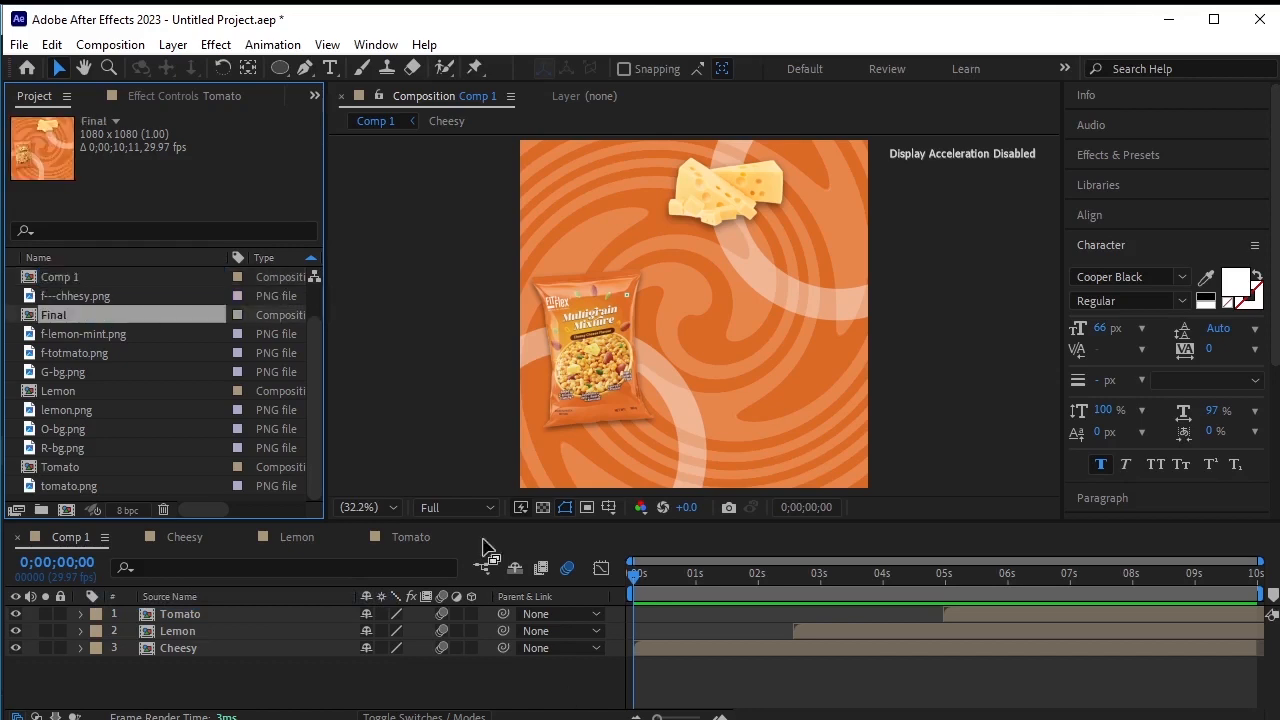
# Open the Final composition and delete every layer except the O-bg.png background
pyautogui.doubleClick(92, 314)
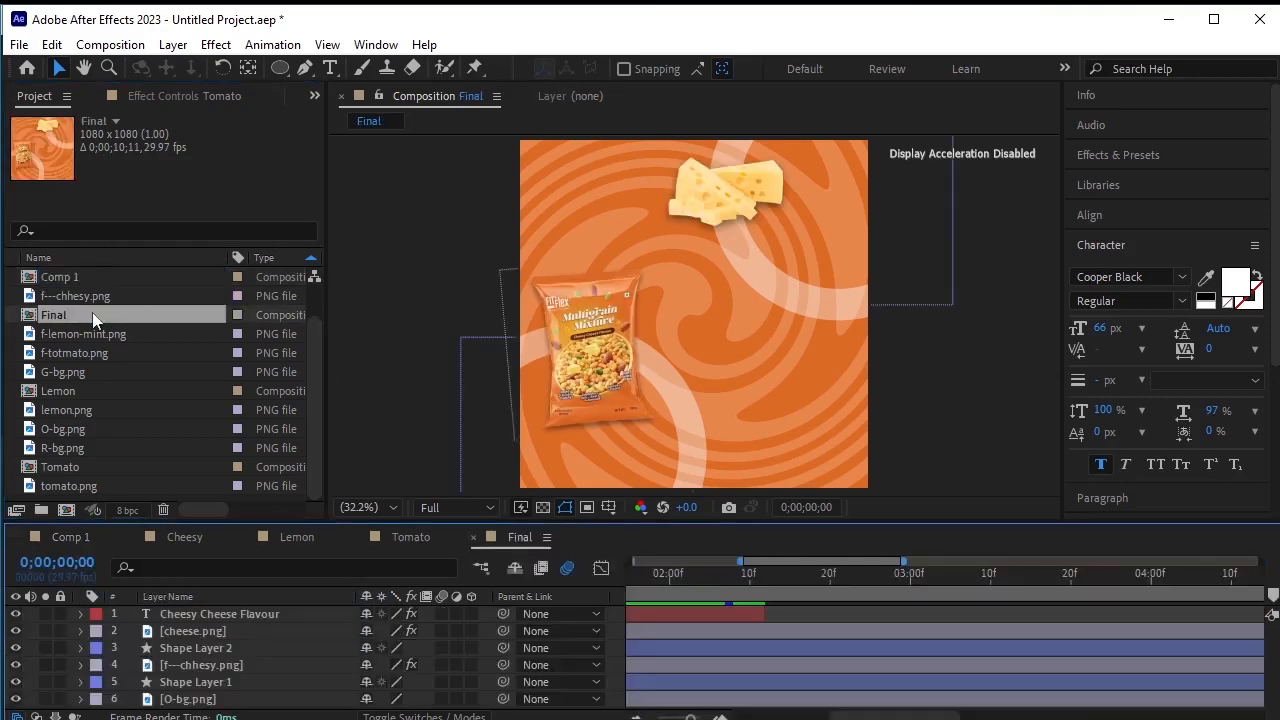
pyautogui.click(213, 682)
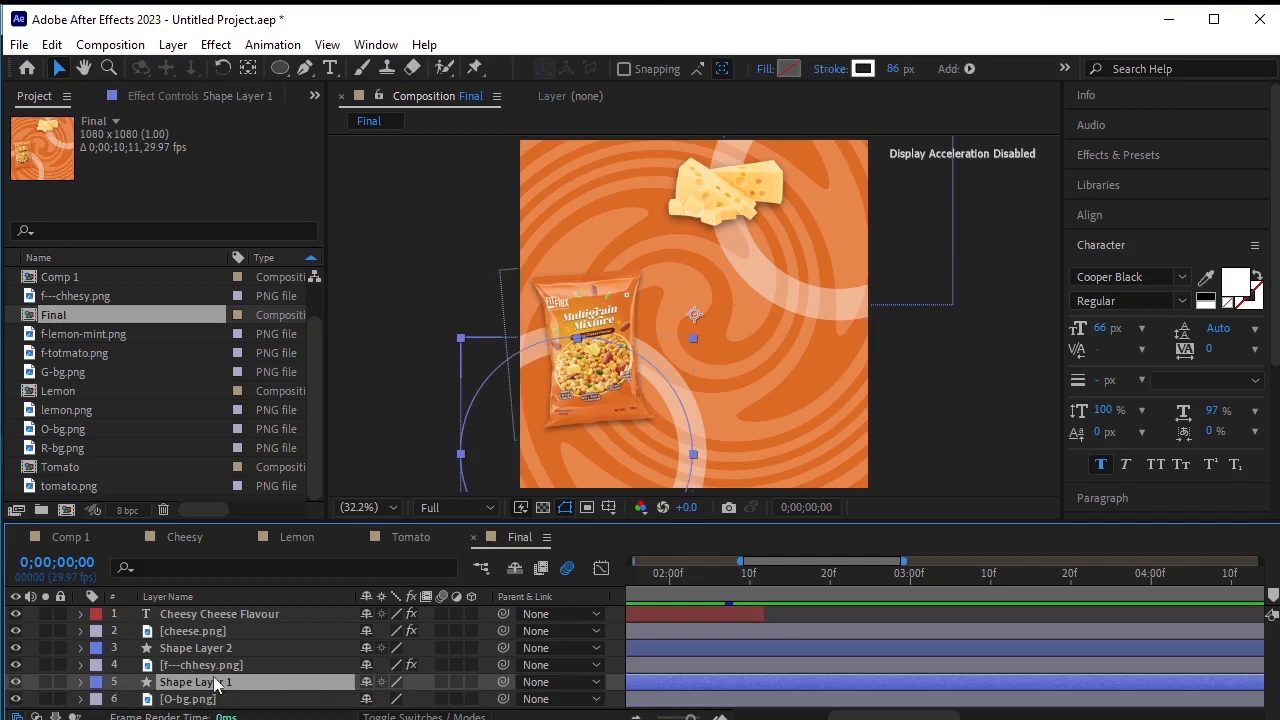
pyautogui.keyDown('shift'); pyautogui.click(229, 626); pyautogui.keyUp('shift')
pyautogui.press('Delete')
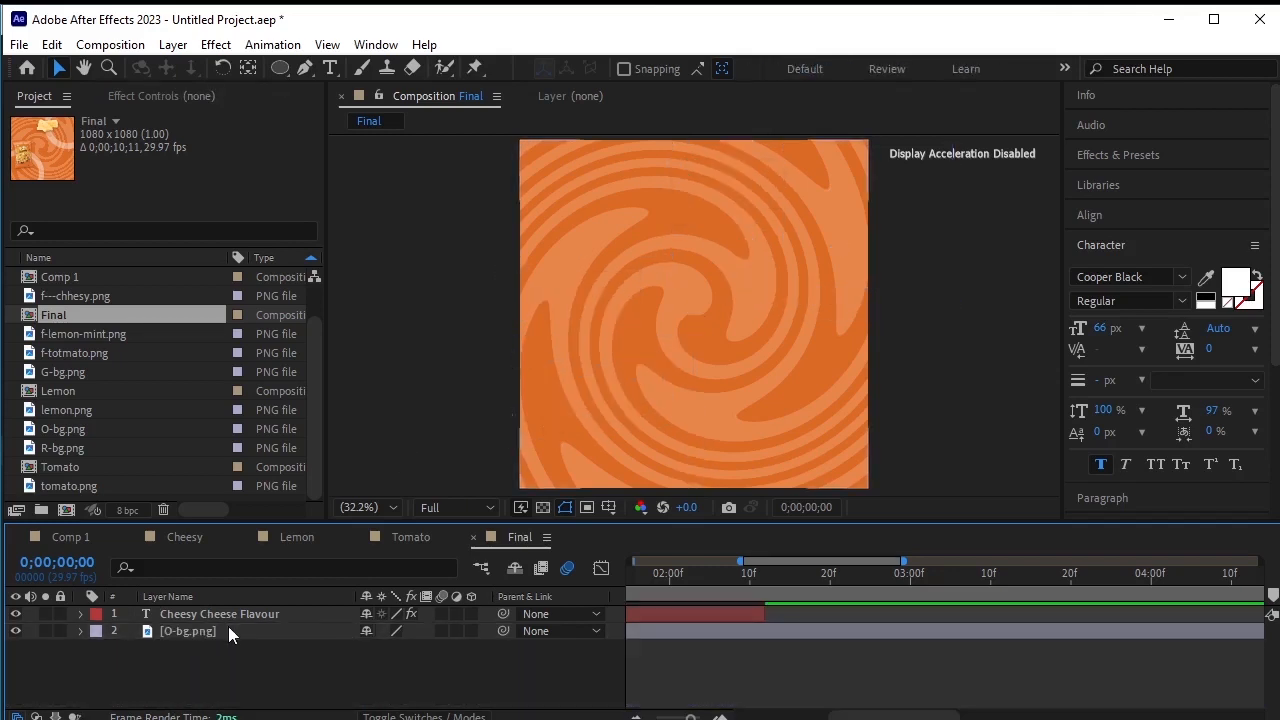
pyautogui.click(255, 616)
pyautogui.press('Delete')
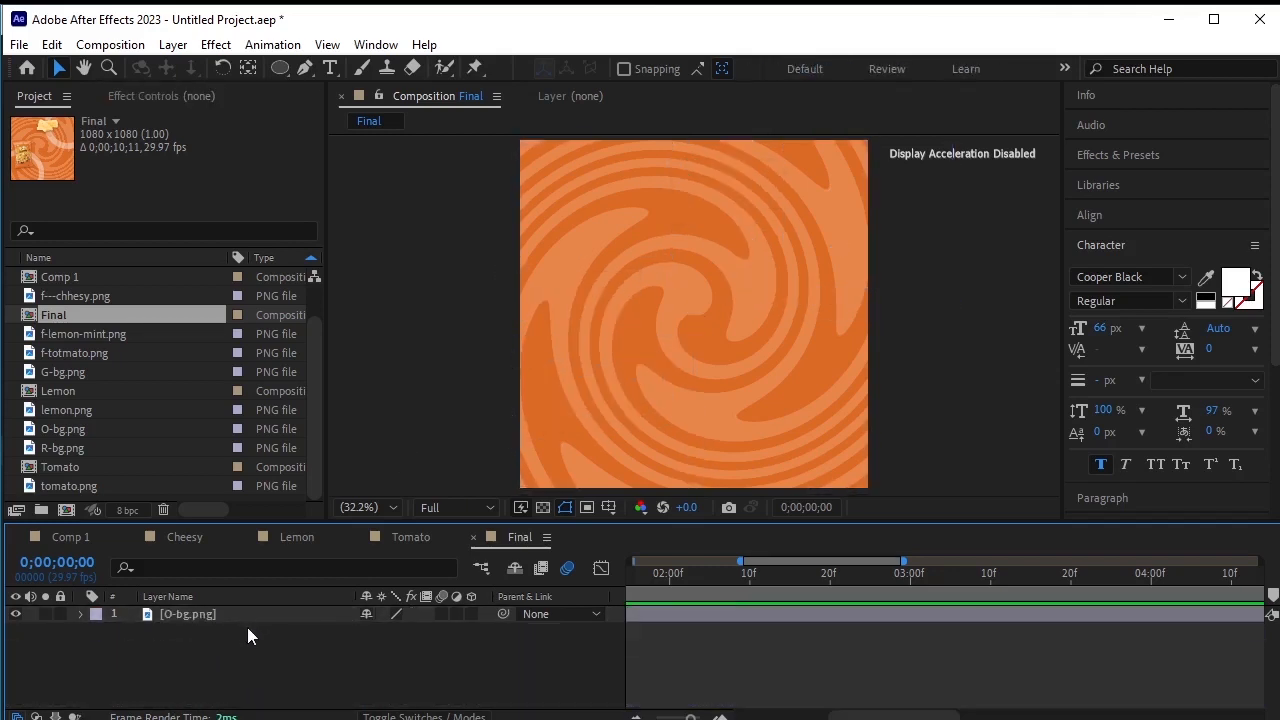
# Add f-lemon-mint.png, f-totmato.png and f---chhesy.png above the background in Final, with the cheesy pack on top
pyautogui.click(95, 334)
pyautogui.moveTo(98, 334); pyautogui.dragTo(188, 608)
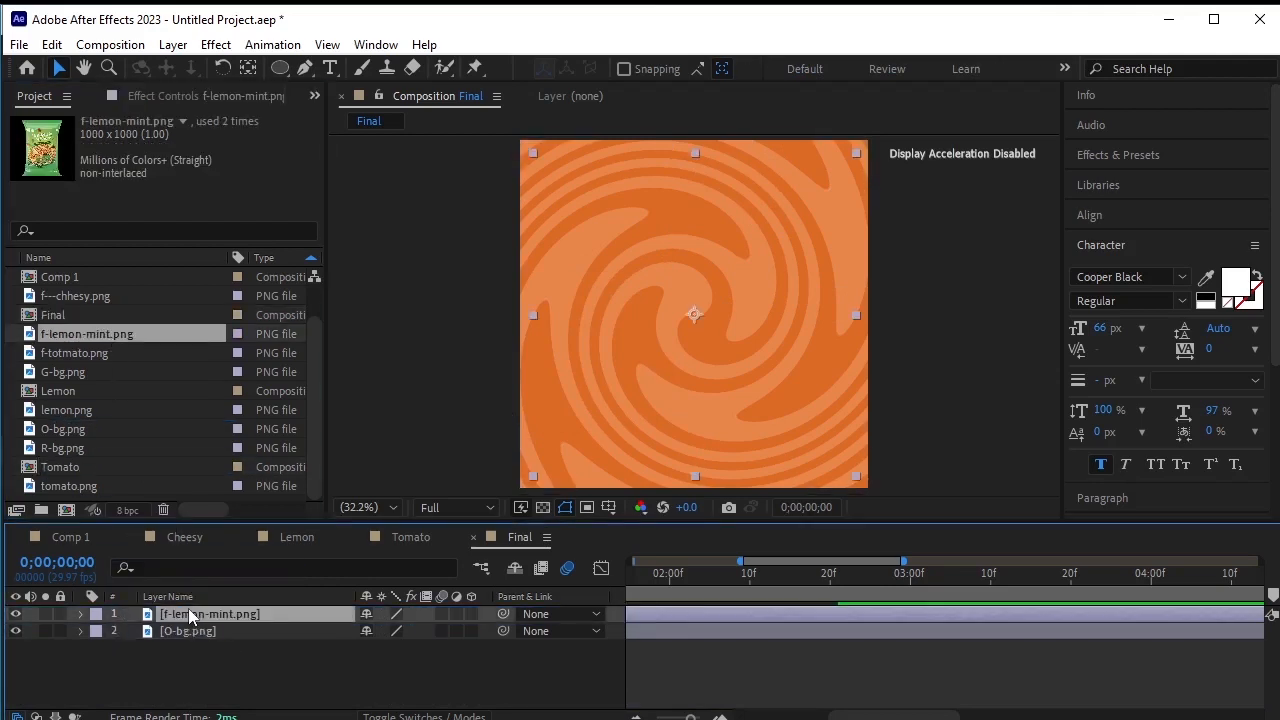
pyautogui.click(113, 353)
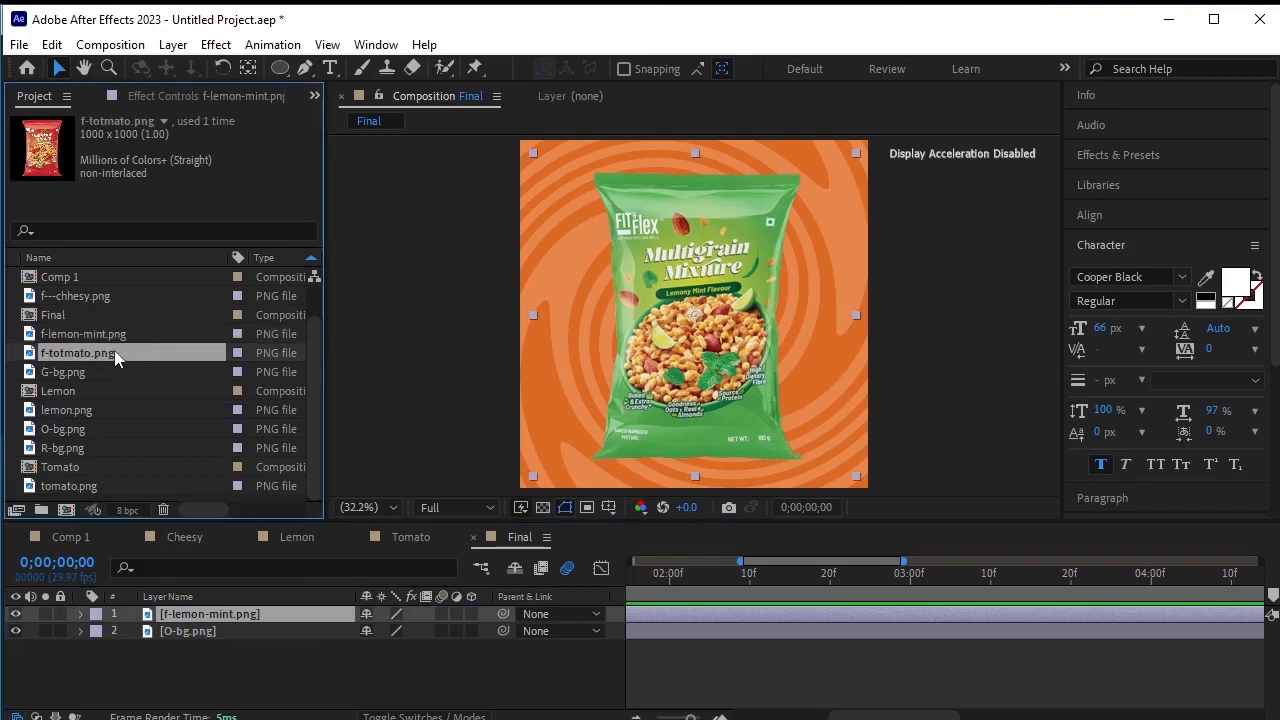
pyautogui.moveTo(114, 350); pyautogui.dragTo(187, 612)
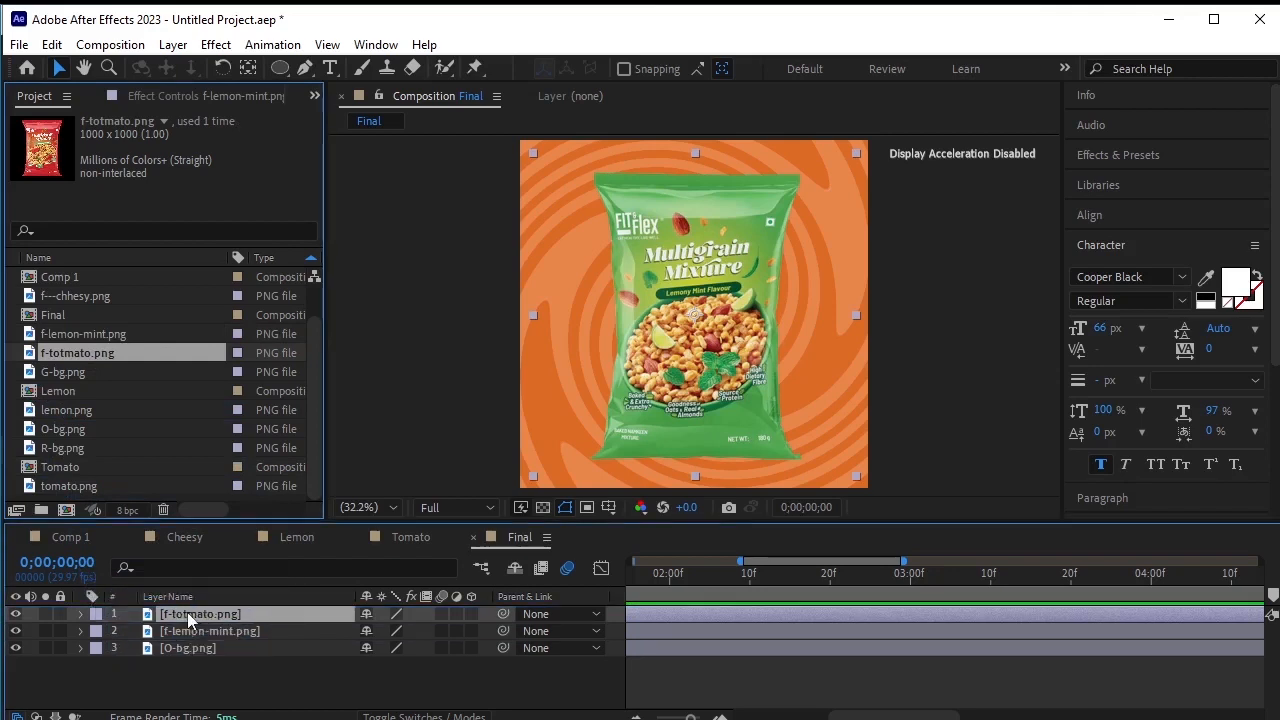
pyautogui.click(114, 371)
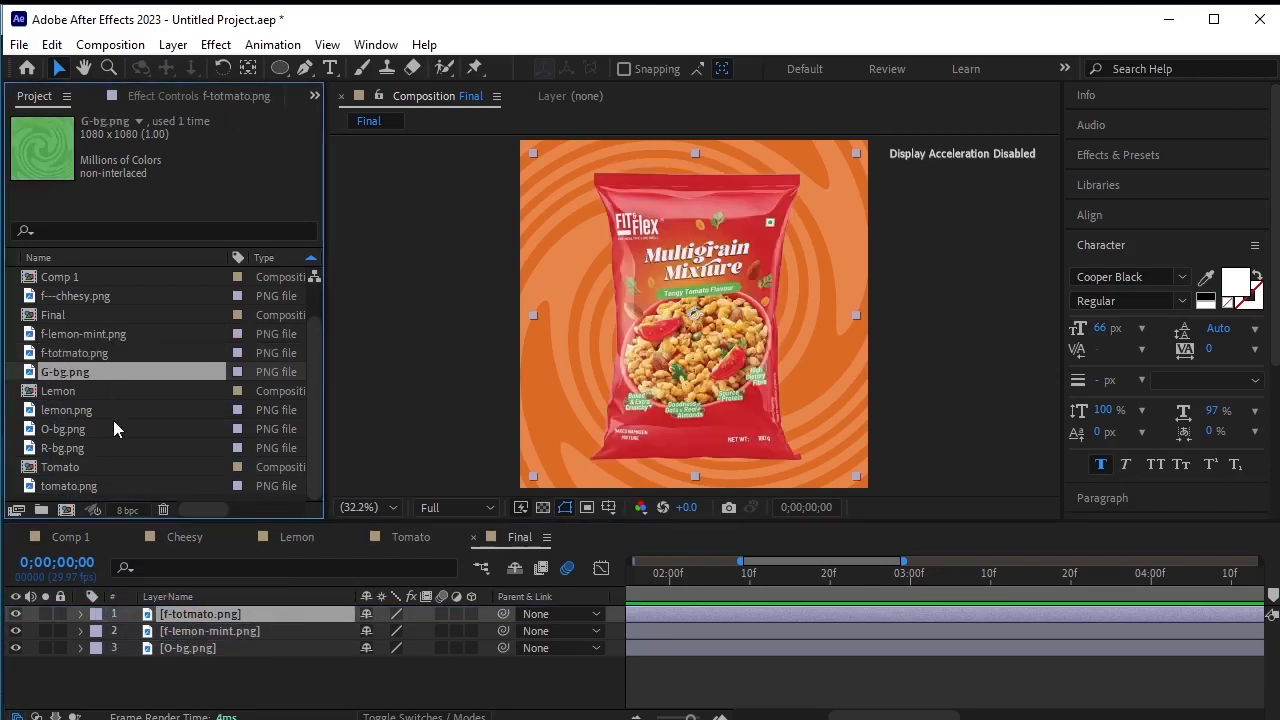
pyautogui.click(113, 410)
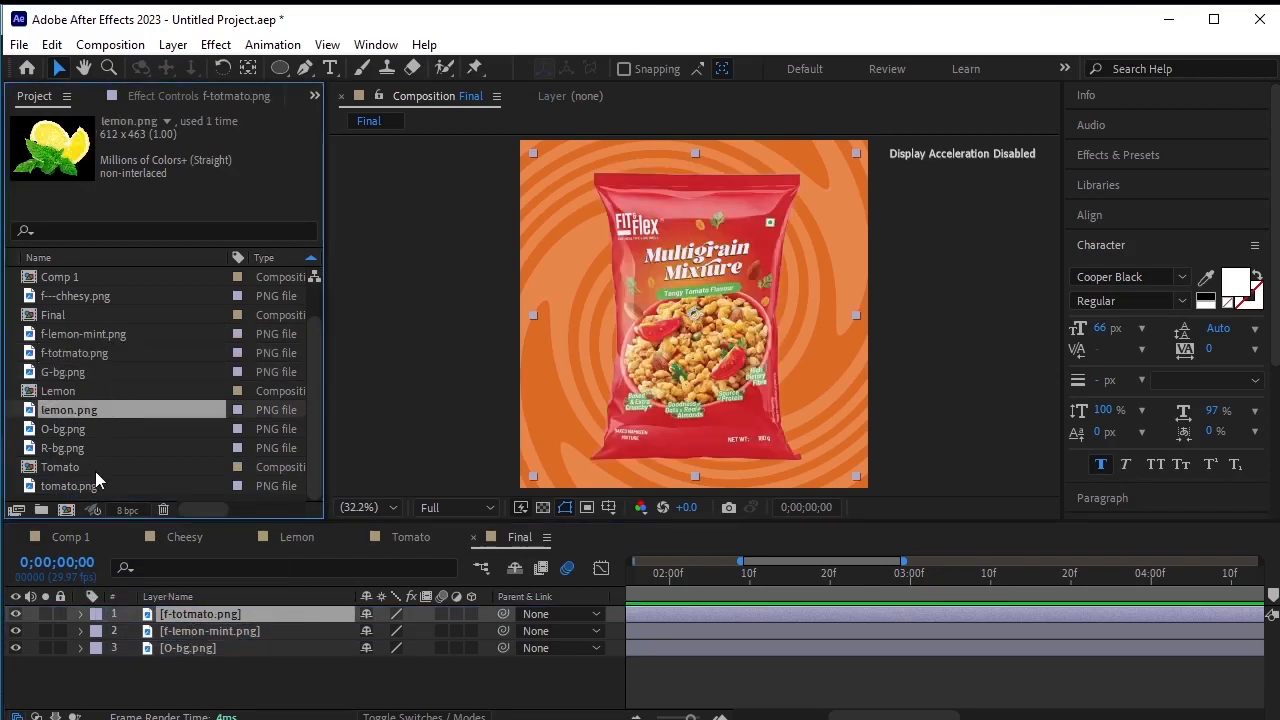
pyautogui.click(97, 294)
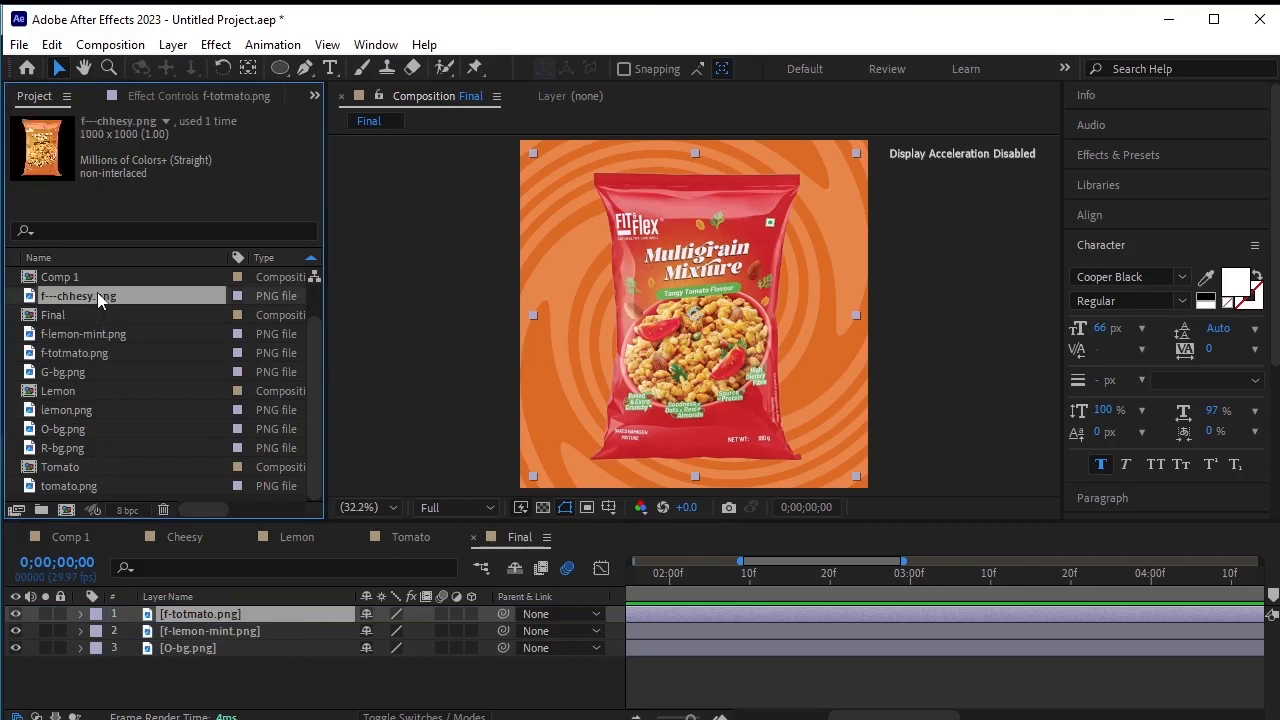
pyautogui.moveTo(97, 292); pyautogui.dragTo(205, 640)
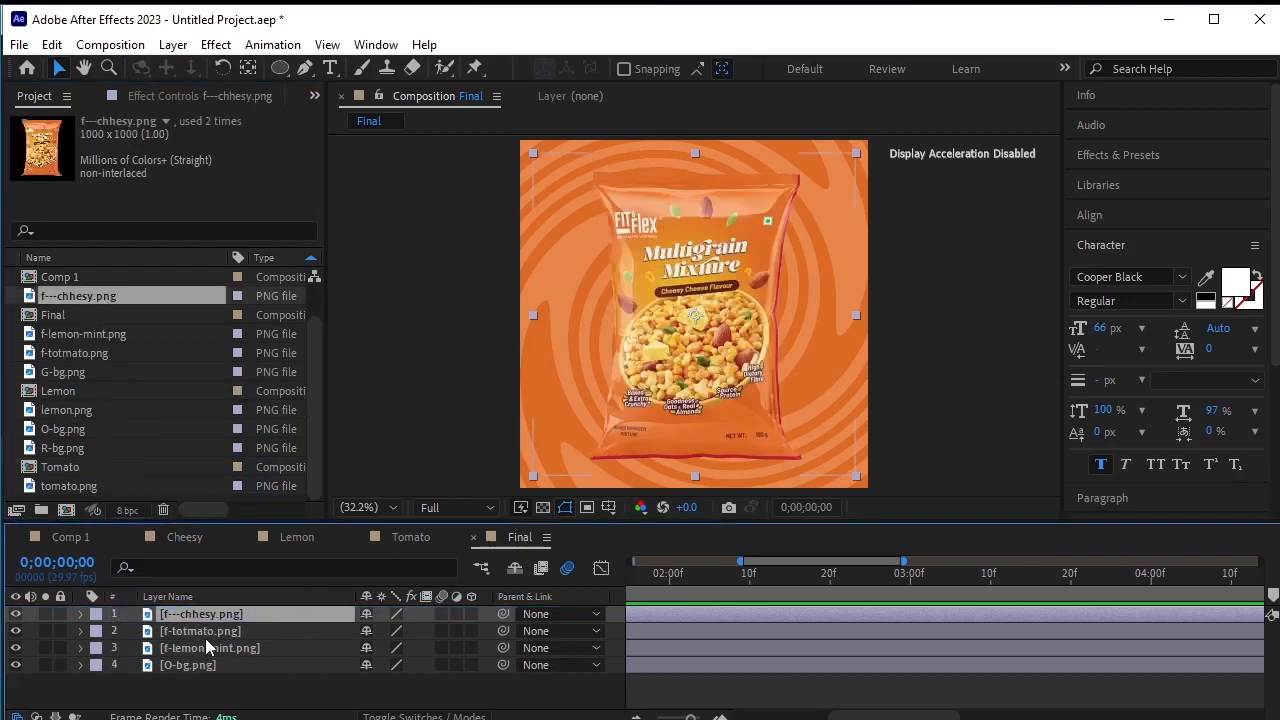
# Scale the three snack pack layers together to 63%
pyautogui.keyDown('shift'); pyautogui.click(209, 645); pyautogui.keyUp('shift')
pyautogui.press('s')
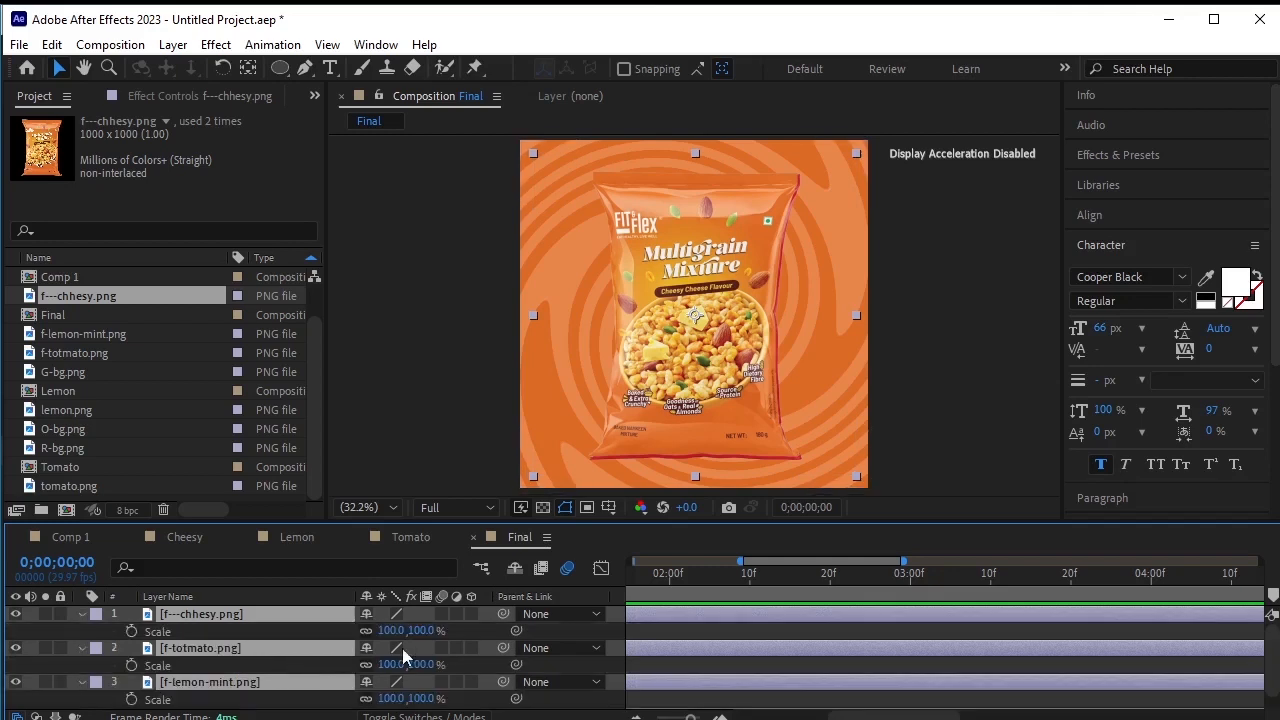
pyautogui.moveTo(420, 630); pyautogui.dragTo(397, 640)
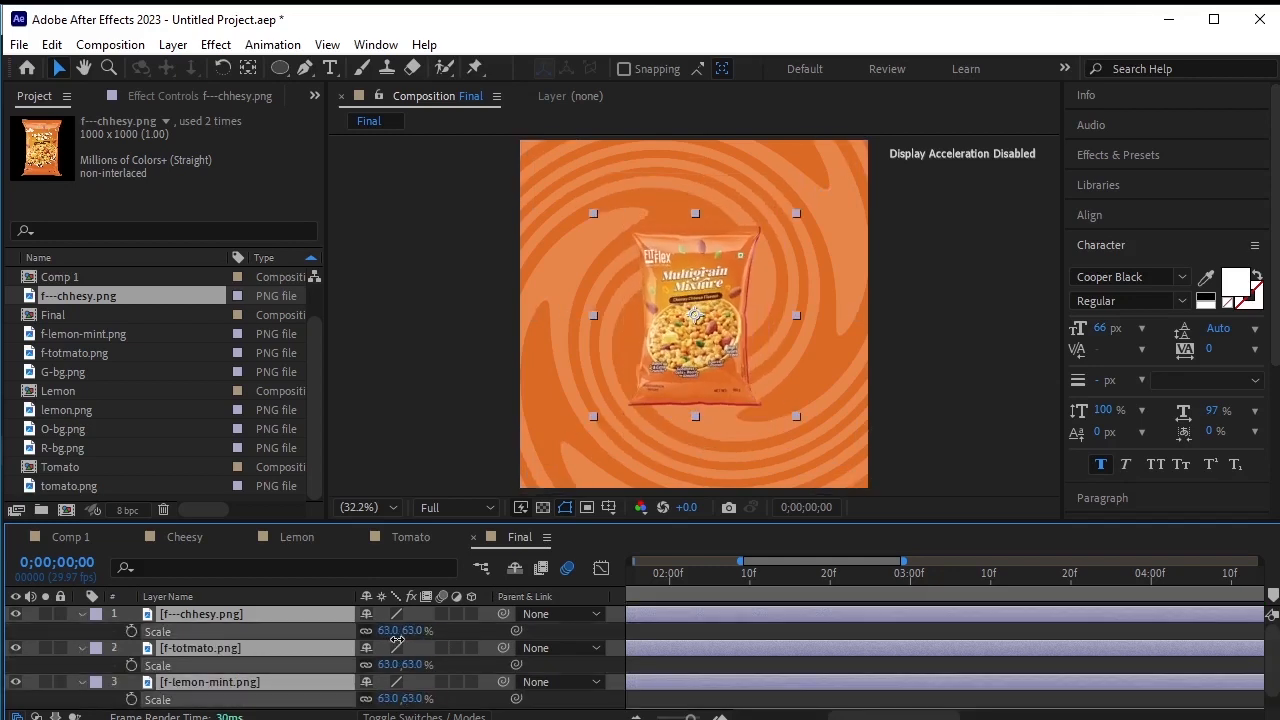
pyautogui.click(87, 616)
pyautogui.click(82, 615)
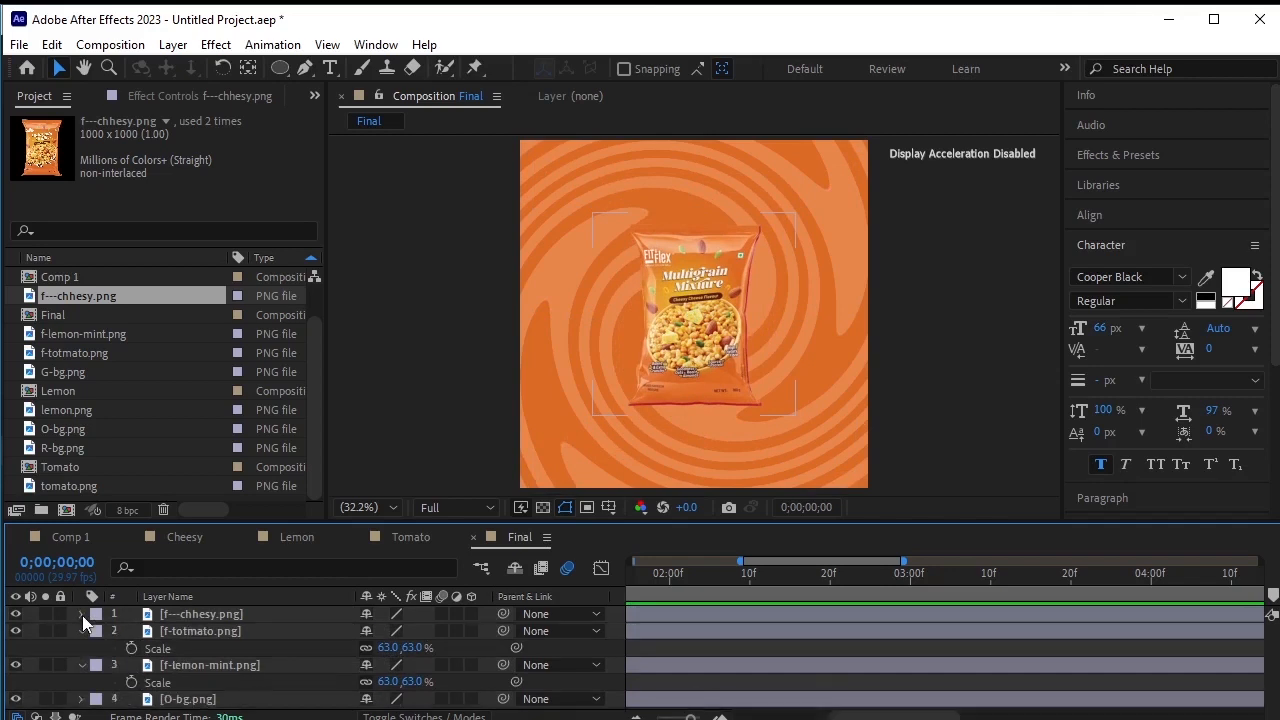
pyautogui.click(81, 631)
pyautogui.click(81, 648)
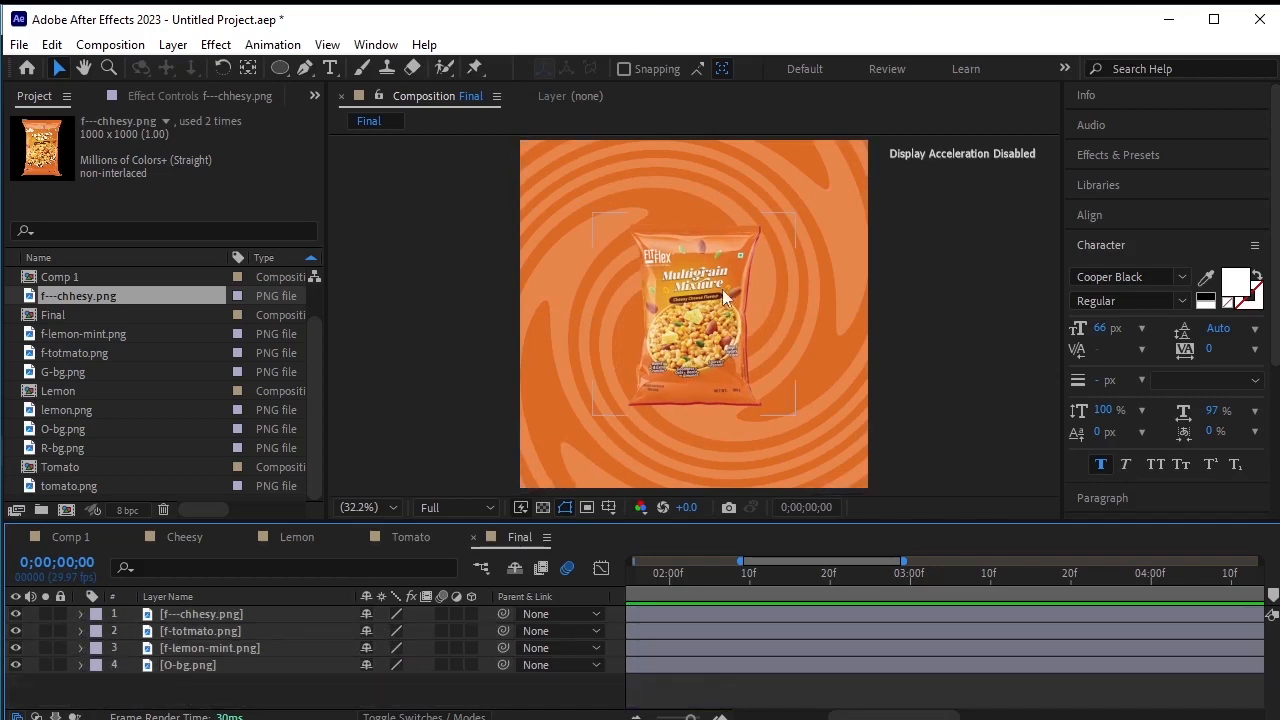
# Place the packs side by side by setting the X position of f-totmato.png to 837 and of f-lemon-mint.png to 230
pyautogui.click(238, 632)
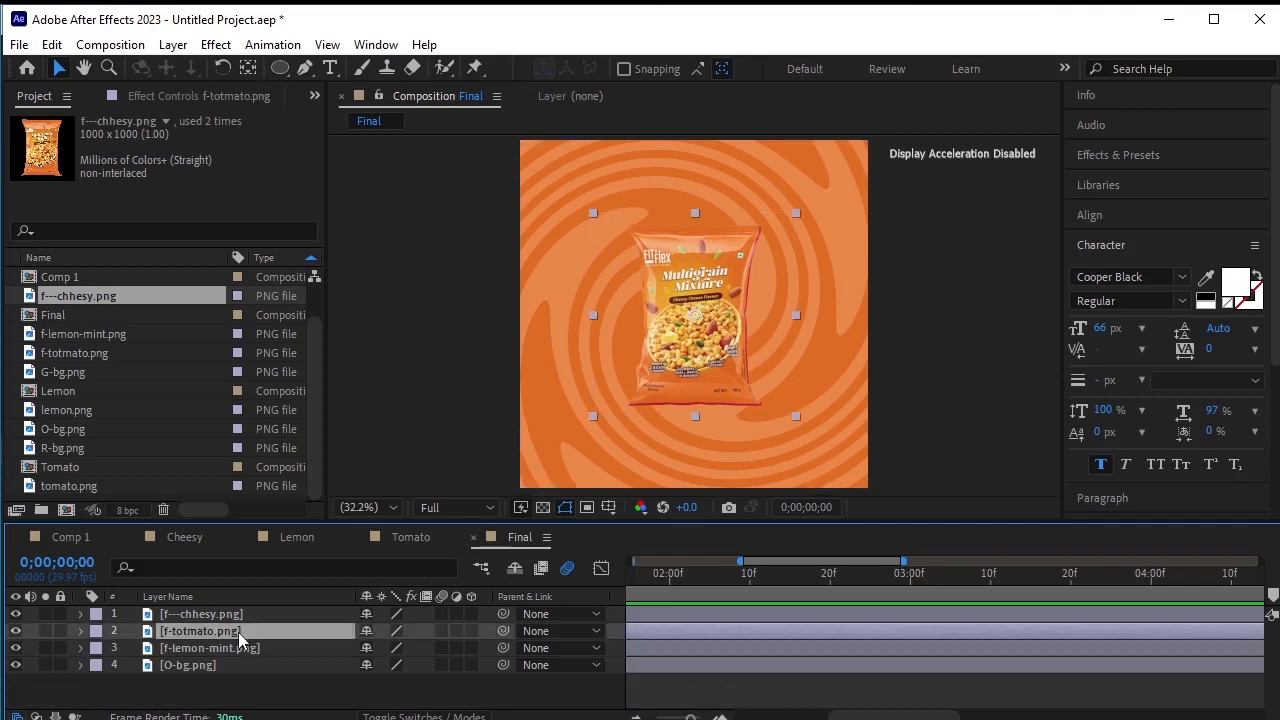
pyautogui.press('p')
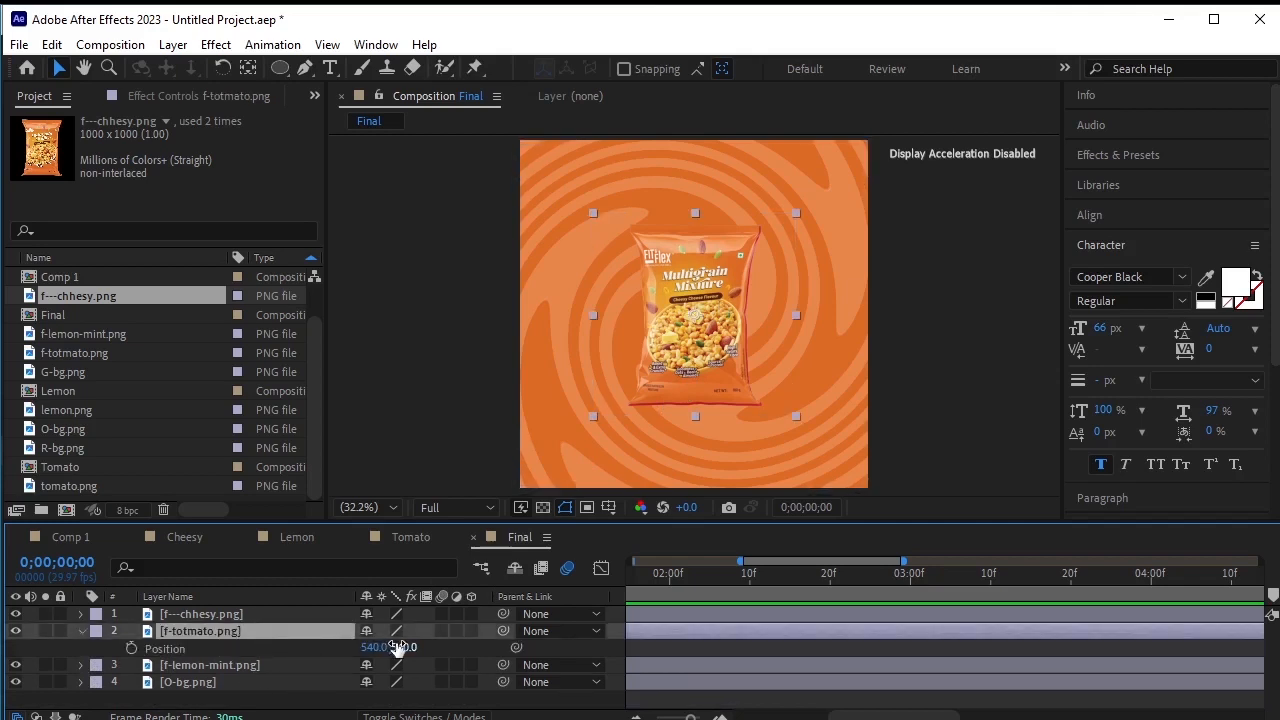
pyautogui.moveTo(372, 648); pyautogui.dragTo(672, 651)
pyautogui.click(268, 666)
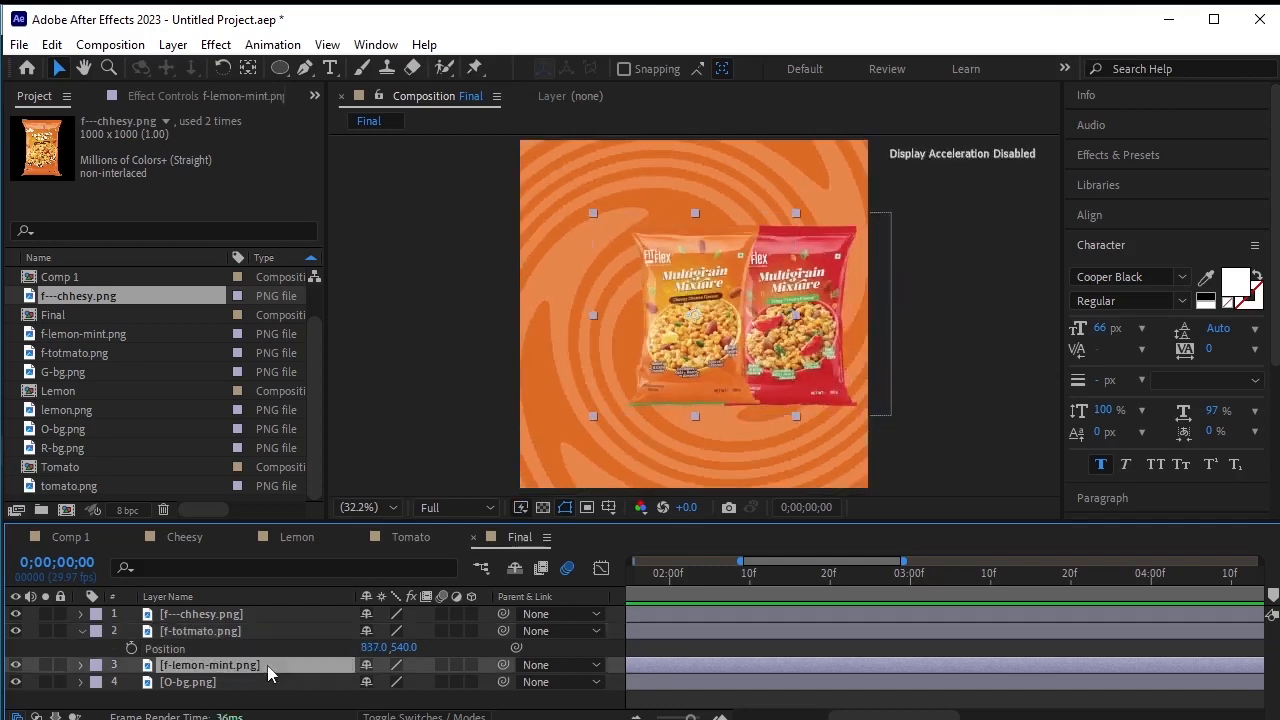
pyautogui.press('p')
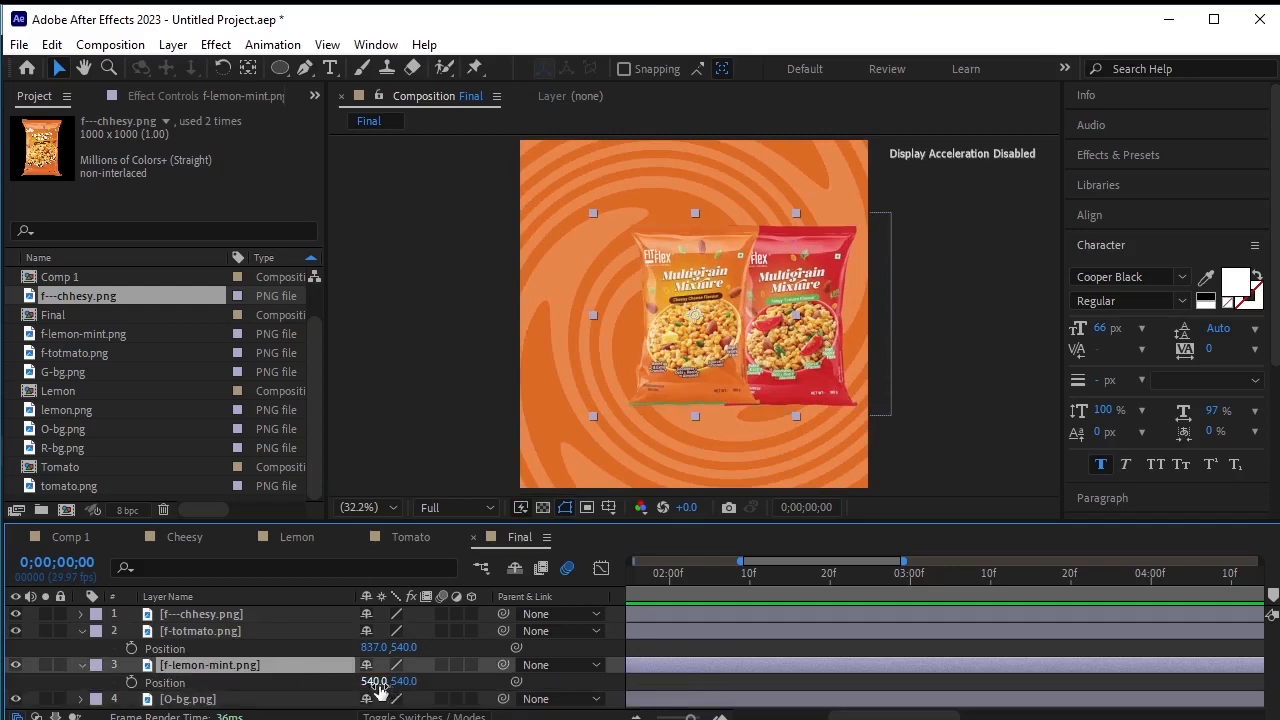
pyautogui.moveTo(372, 683); pyautogui.dragTo(63, 683)
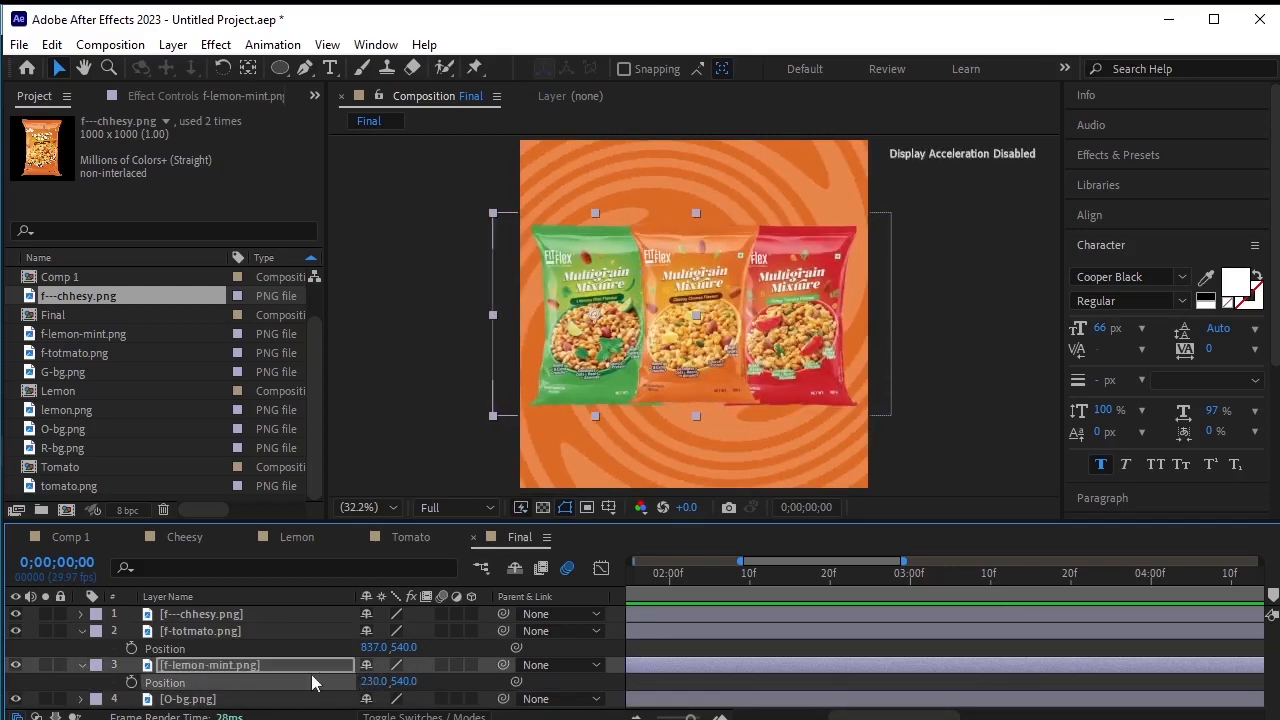
# Reduce the scale of all three snack pack layers to 55%
pyautogui.click(221, 616)
pyautogui.keyDown('shift'); pyautogui.click(236, 666); pyautogui.keyUp('shift')
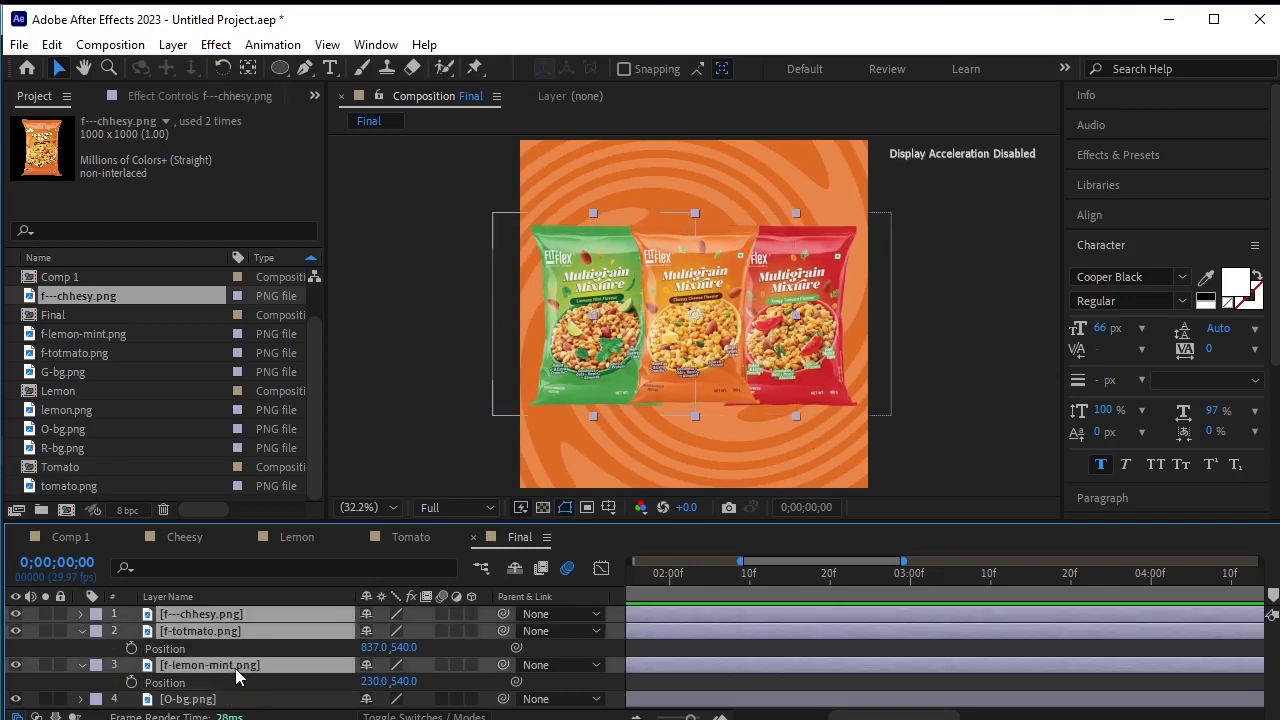
pyautogui.press('s')
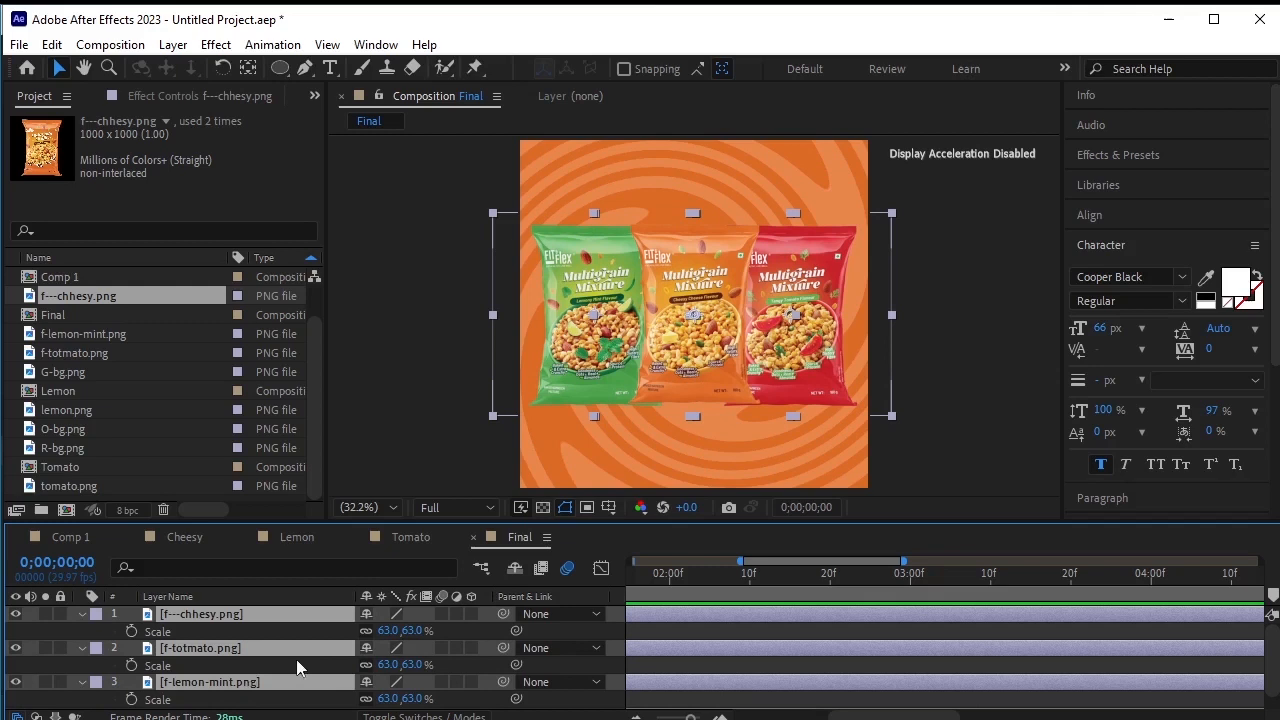
pyautogui.click(413, 631)
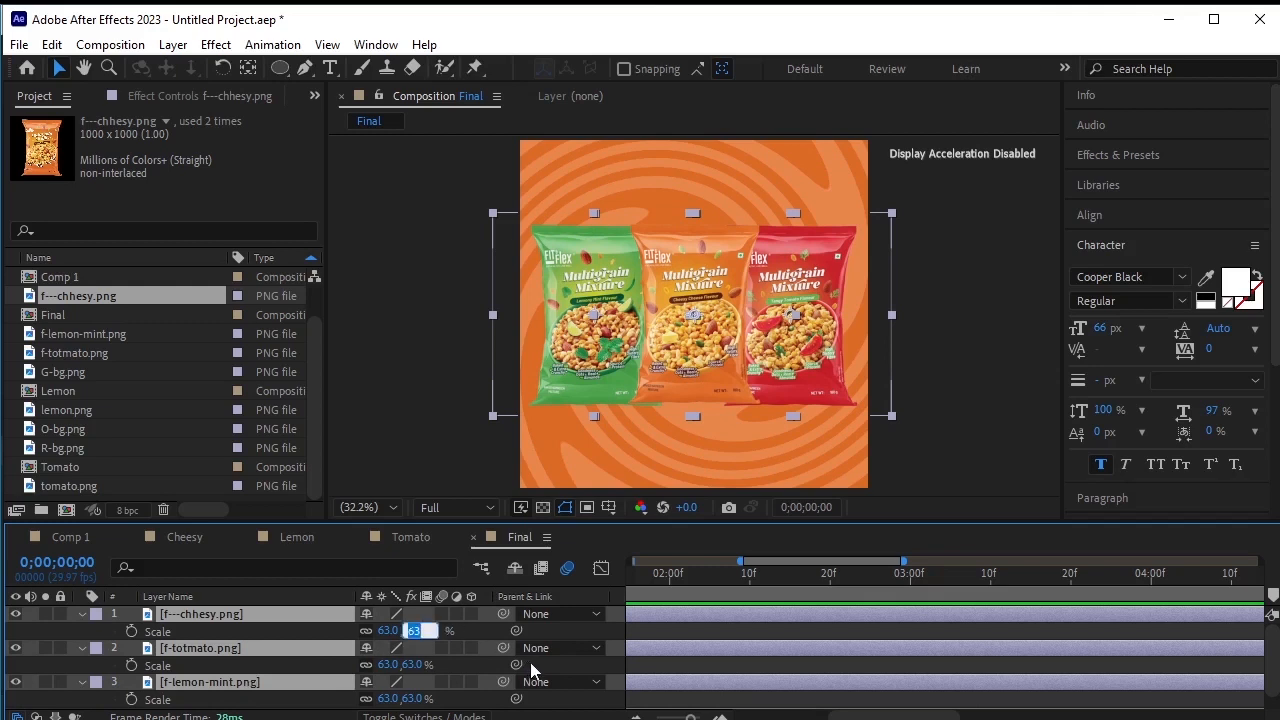
pyautogui.write('55')
pyautogui.press('Return')
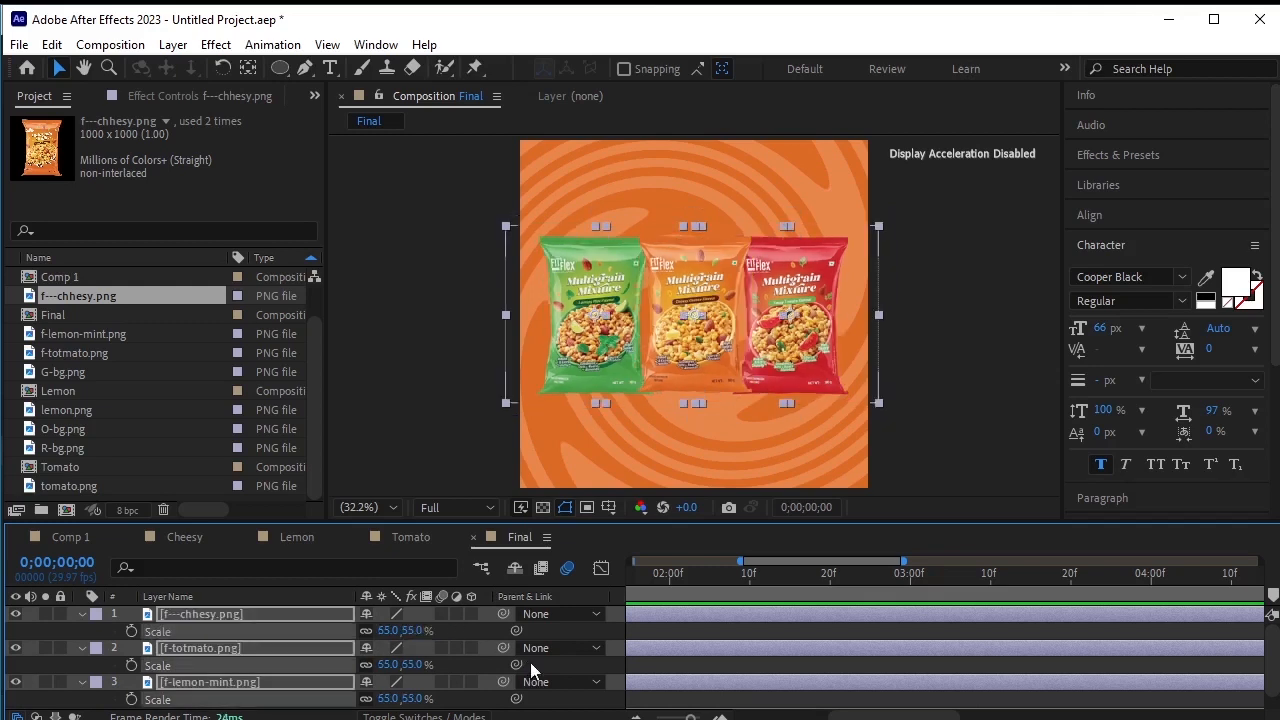
pyautogui.click(79, 616)
pyautogui.click(183, 705)
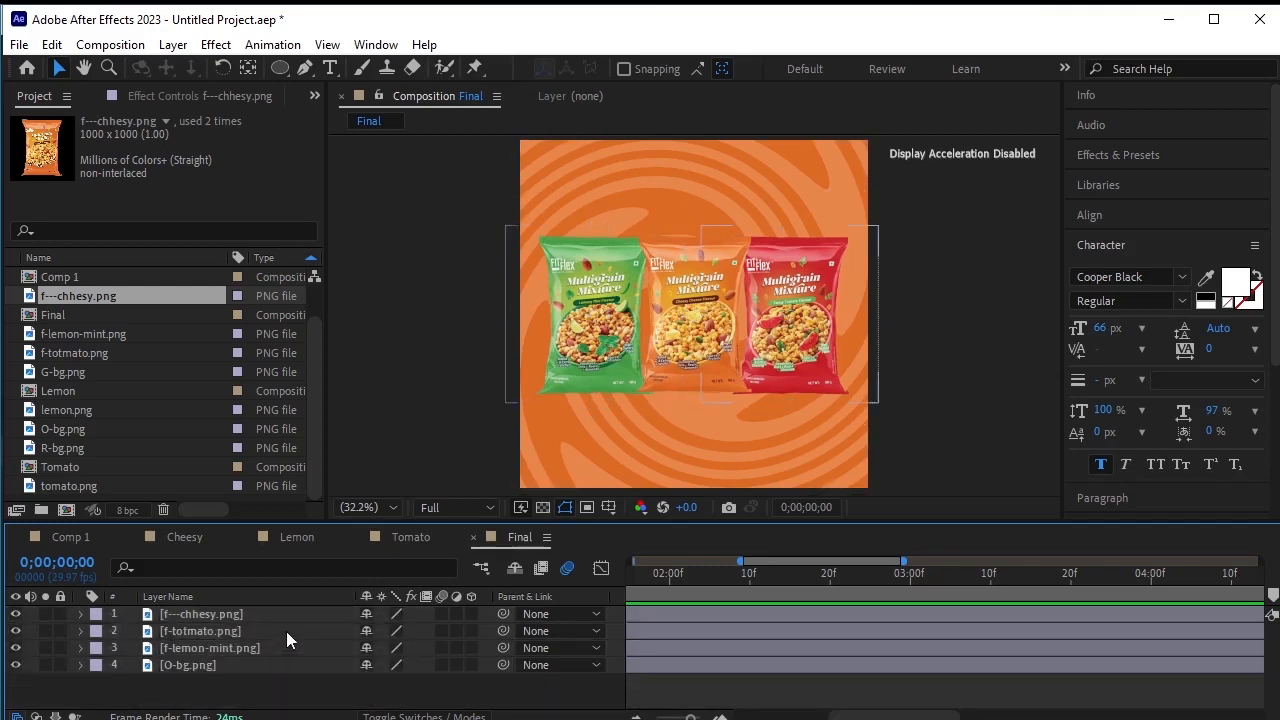
# Move the tomato pack inward by setting the Position of f-totmato.png to 788, 531
pyautogui.click(244, 615)
pyautogui.click(243, 629)
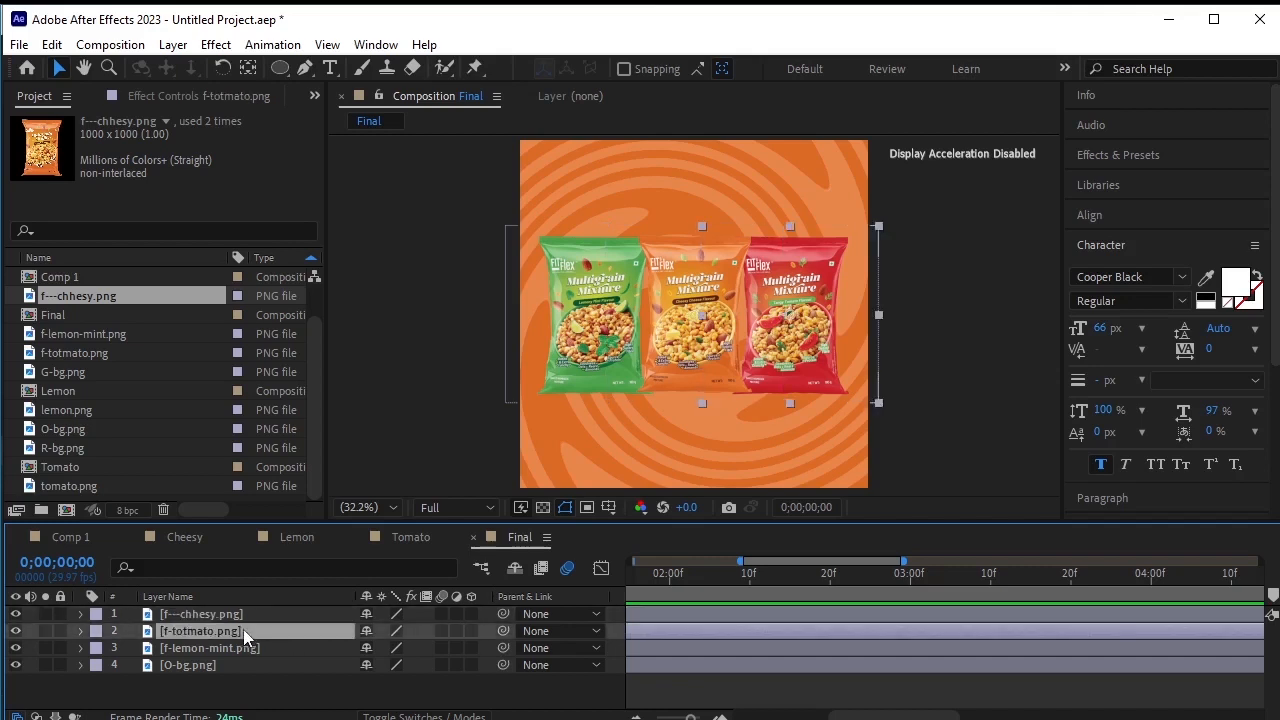
pyautogui.keyDown('shift'); pyautogui.click(246, 648); pyautogui.keyUp('shift')
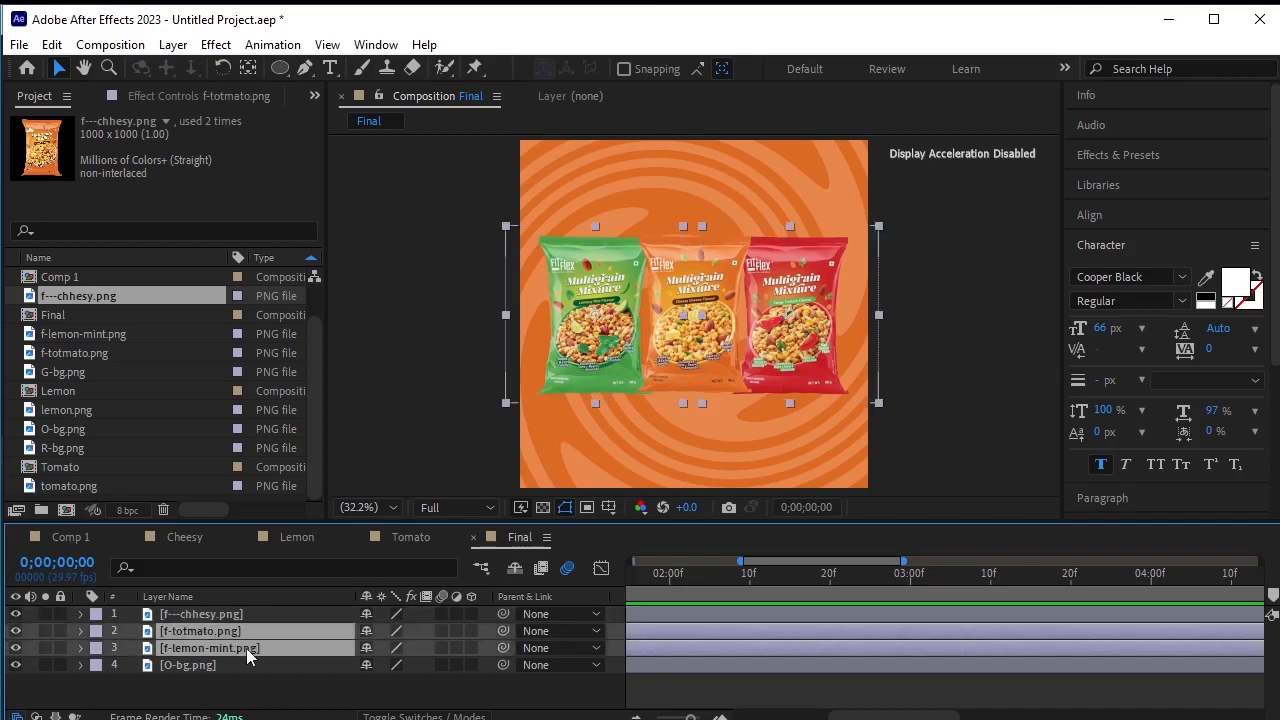
pyautogui.press('p')
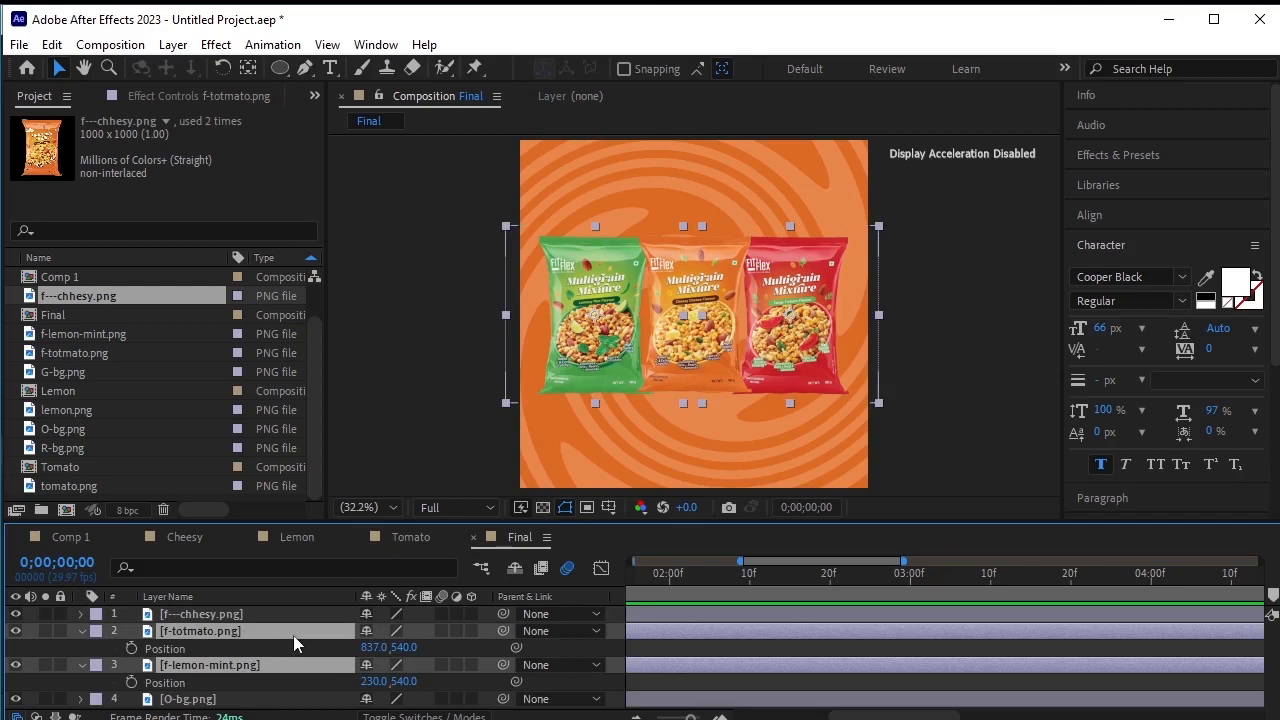
pyautogui.click(282, 615)
pyautogui.click(285, 630)
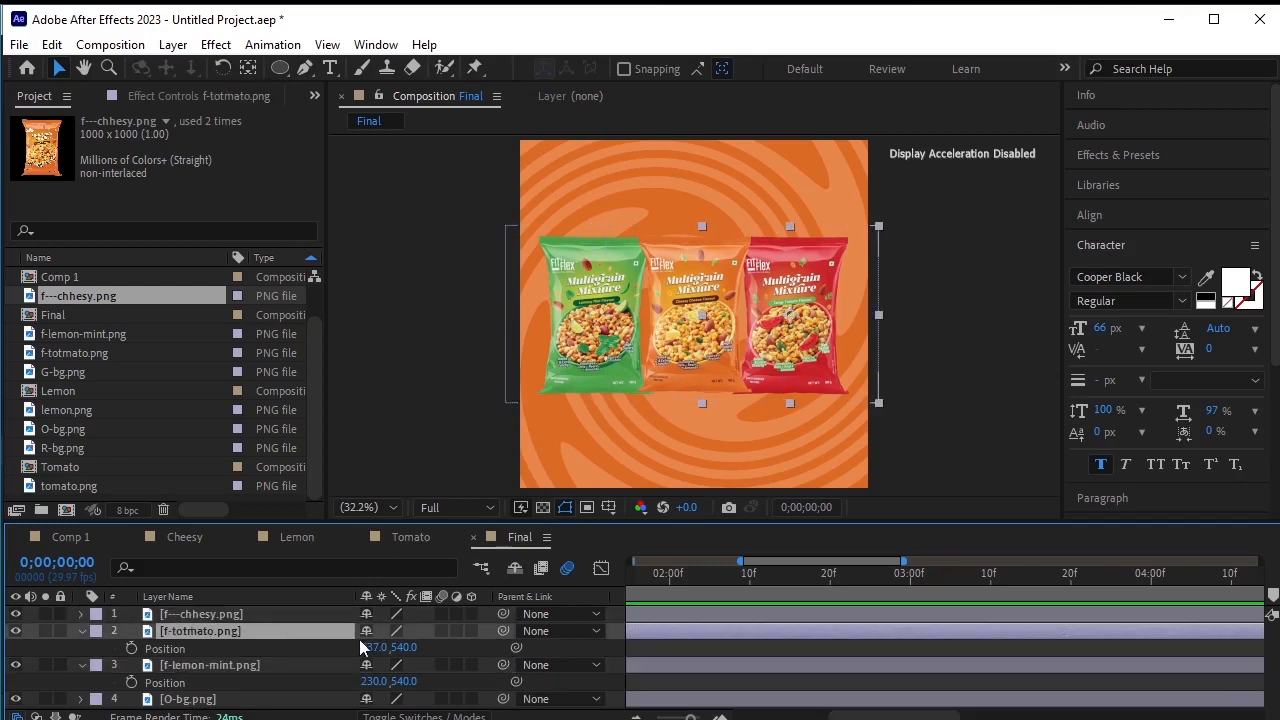
pyautogui.moveTo(366, 647); pyautogui.dragTo(395, 648)
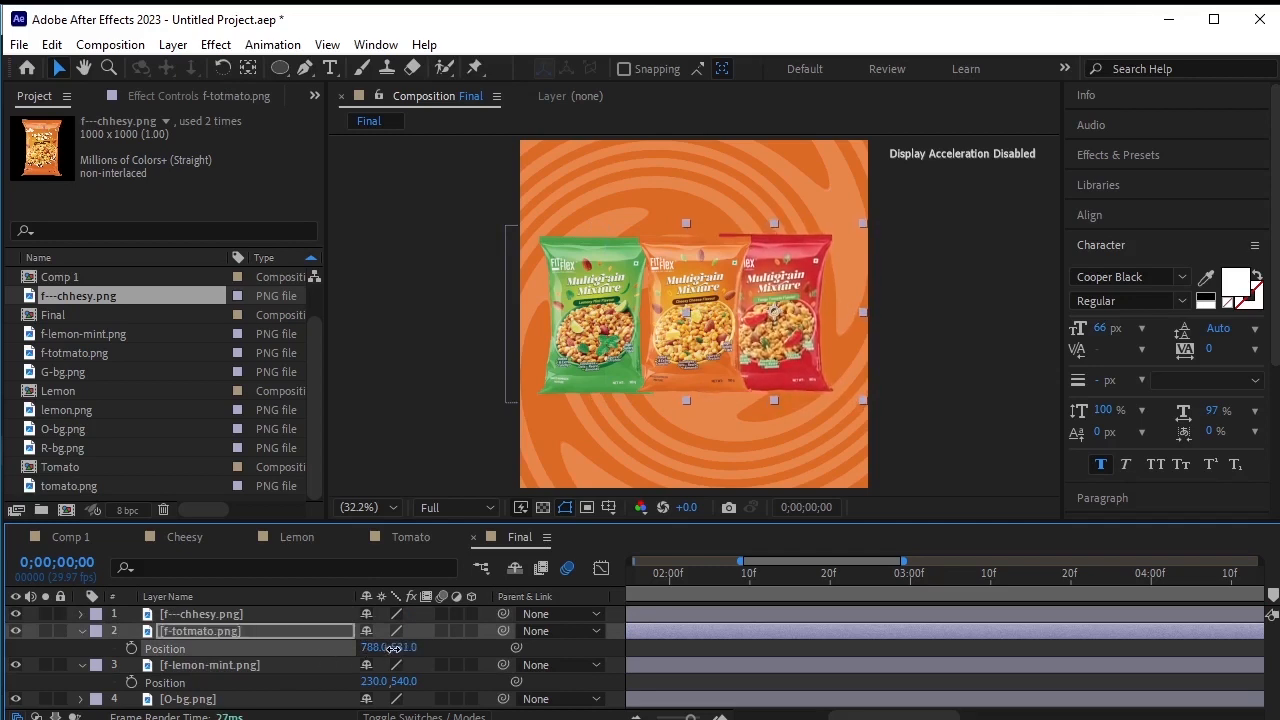
# Set the Position of f-lemon-mint.png to 273, 530 and collapse the properties of both outer pack layers
pyautogui.click(231, 667)
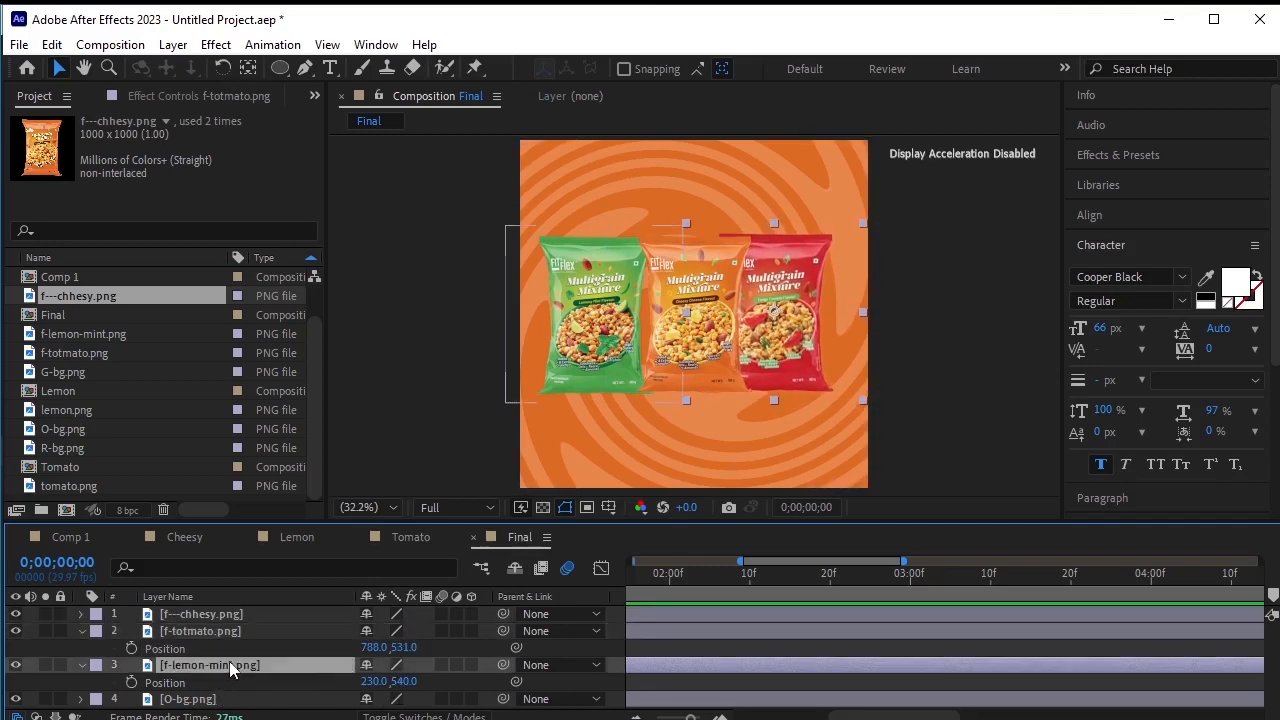
pyautogui.moveTo(373, 681); pyautogui.dragTo(403, 682)
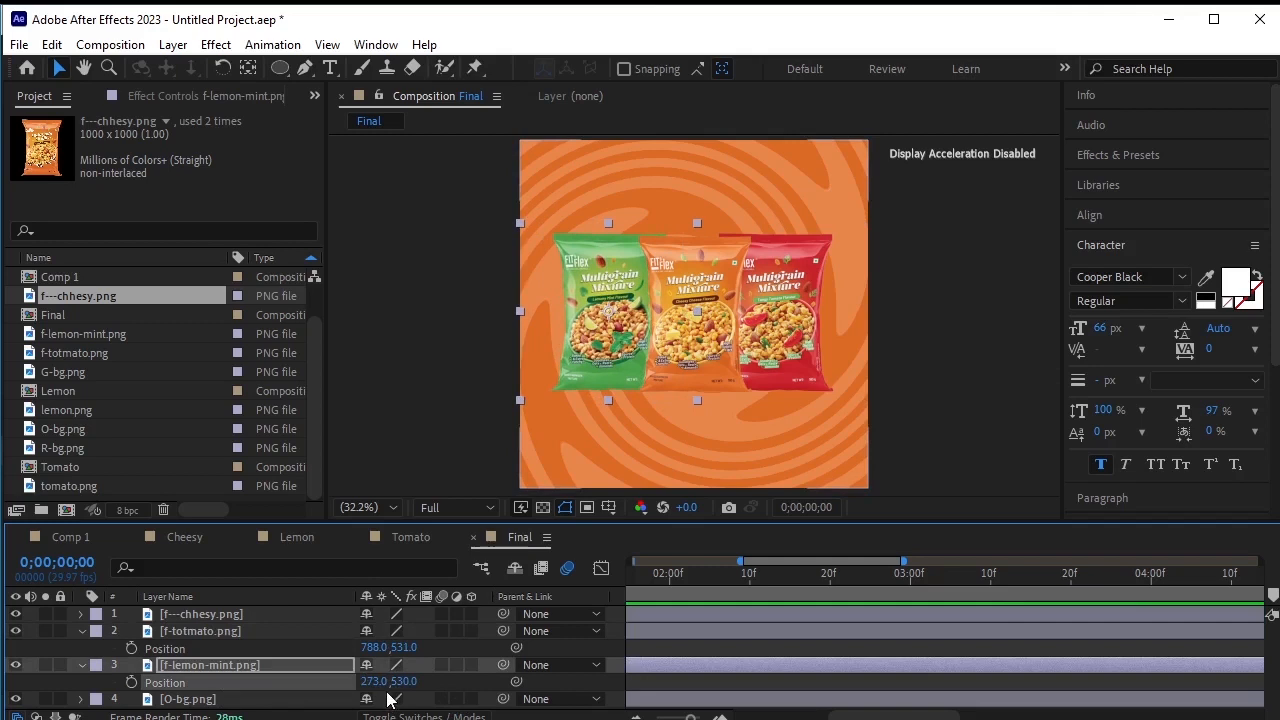
pyautogui.click(82, 666)
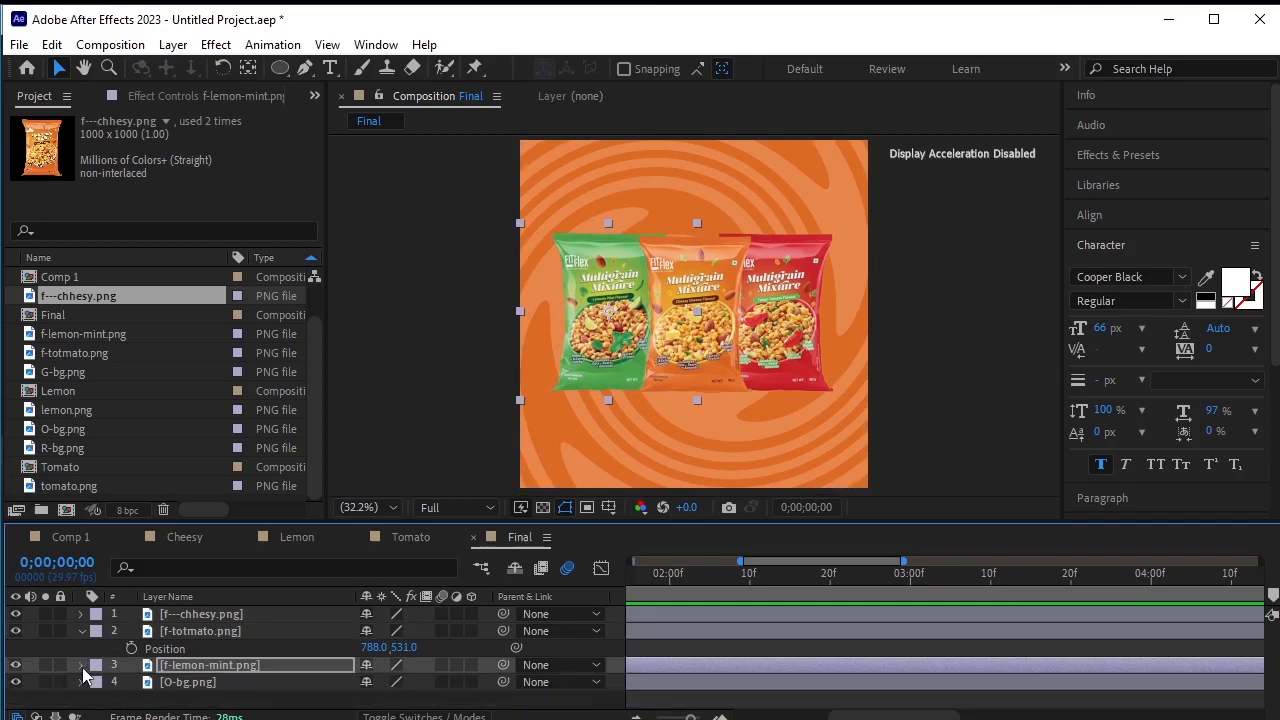
pyautogui.click(82, 637)
pyautogui.press('F2')
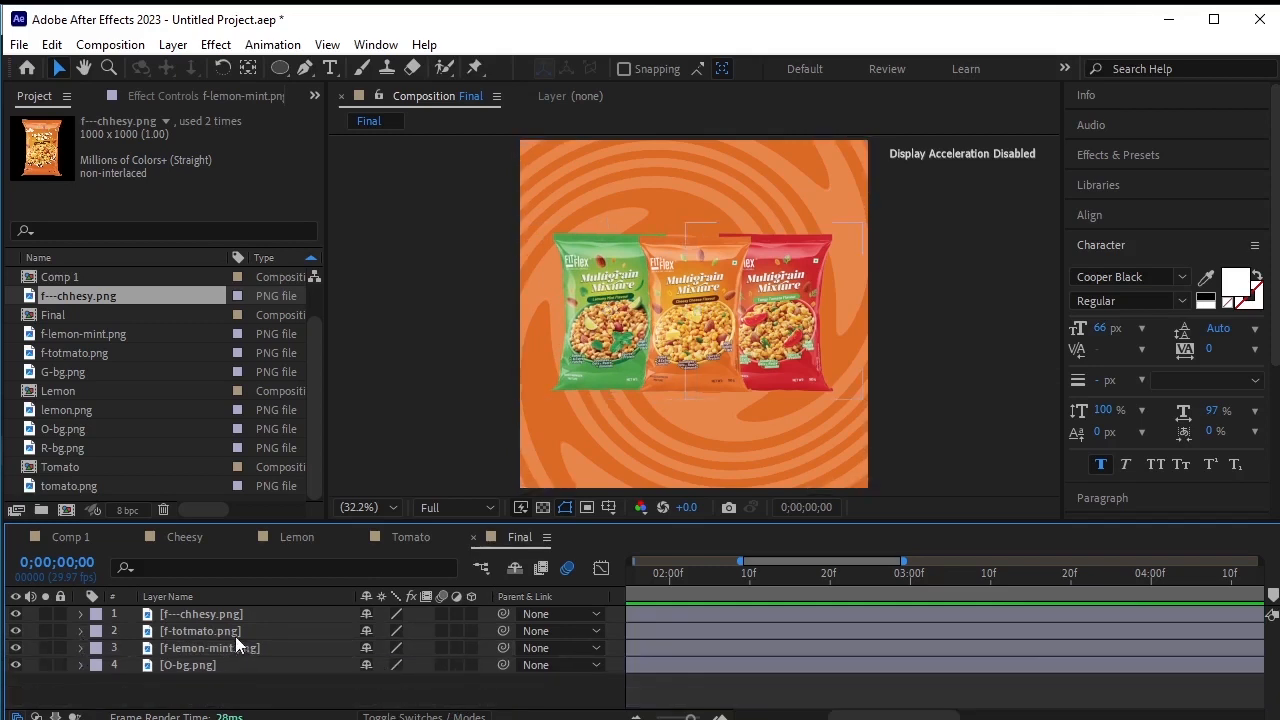
# Add a Position keyframe to f-totmato.png at 0;00;01;00, with the full composition duration in view
pyautogui.click(216, 665)
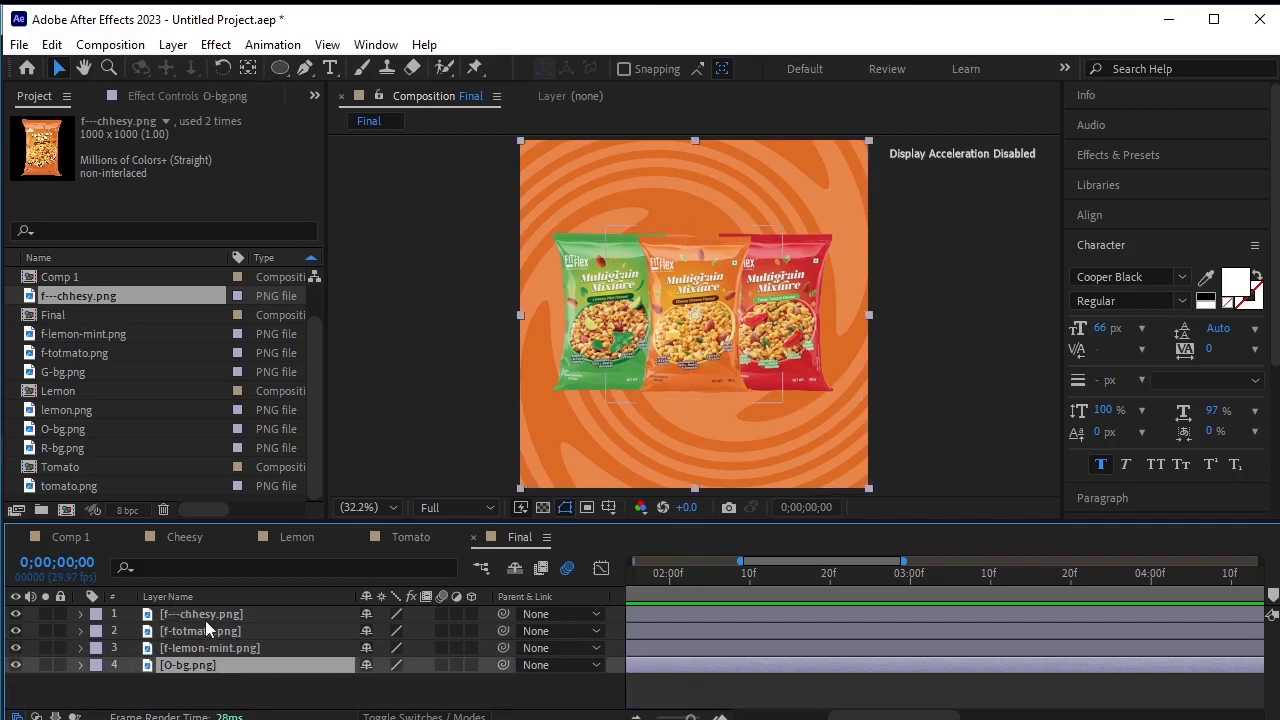
pyautogui.click(236, 615)
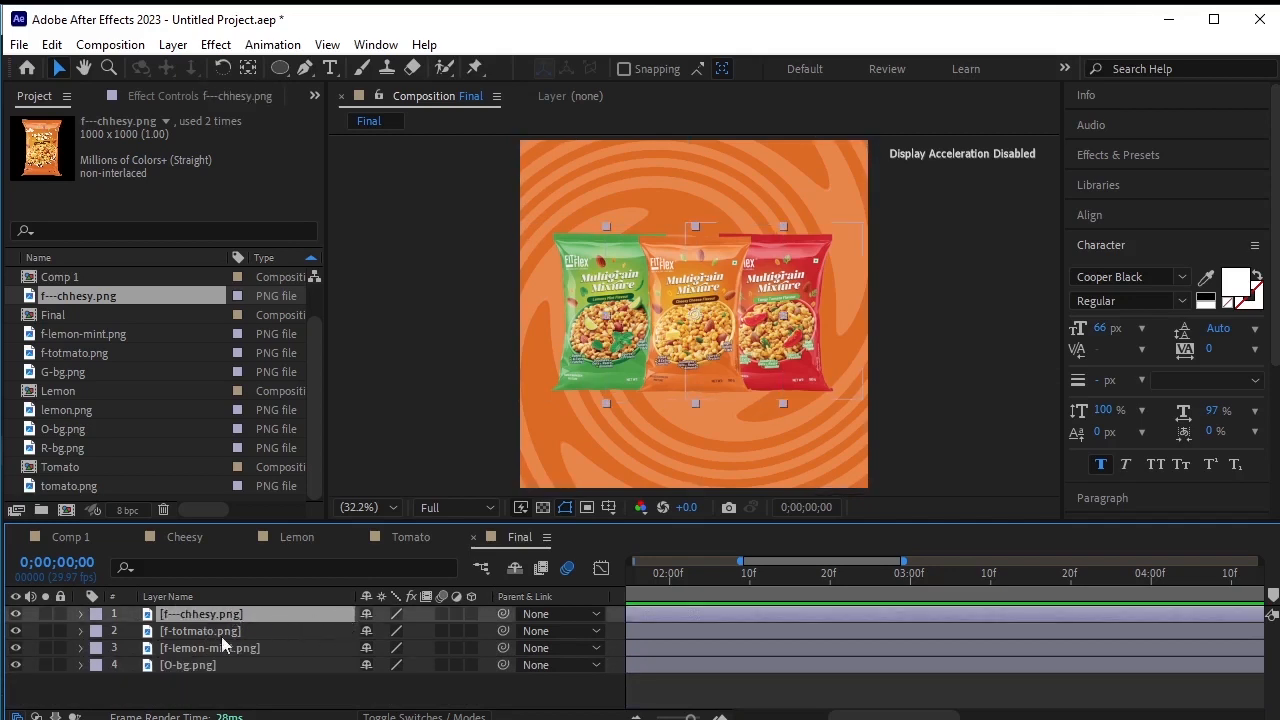
pyautogui.click(196, 630)
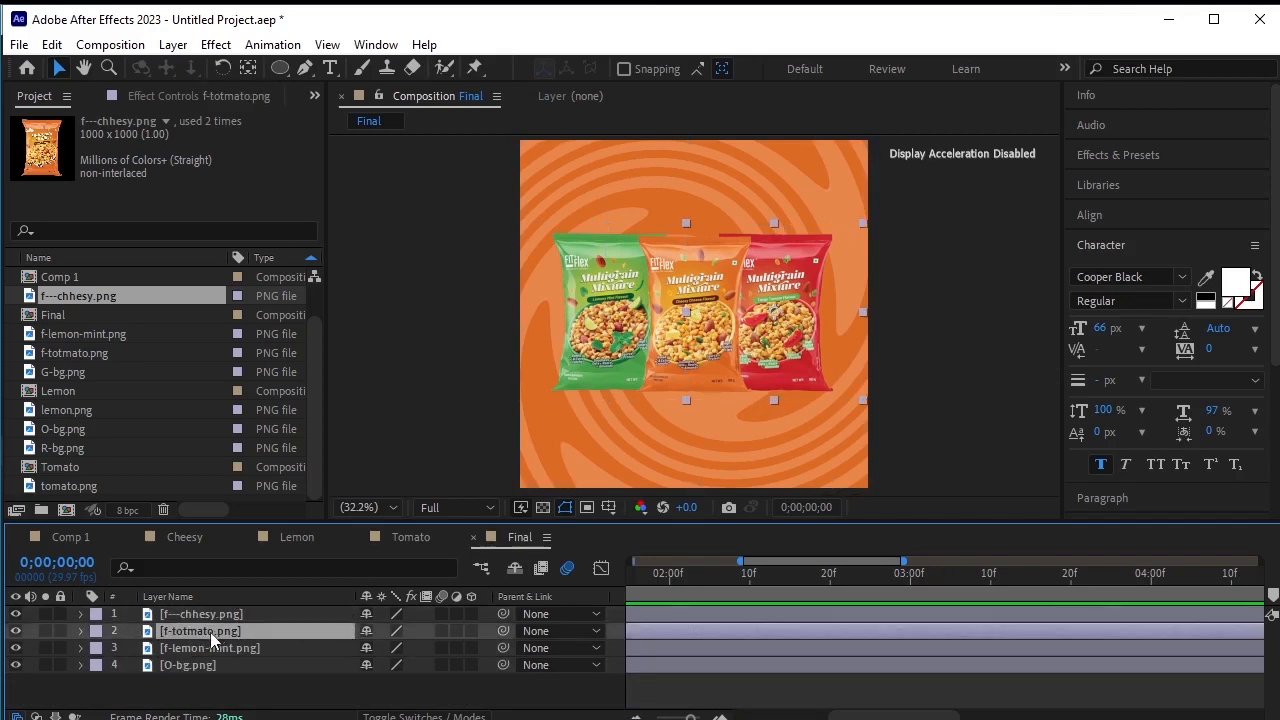
pyautogui.press('p')
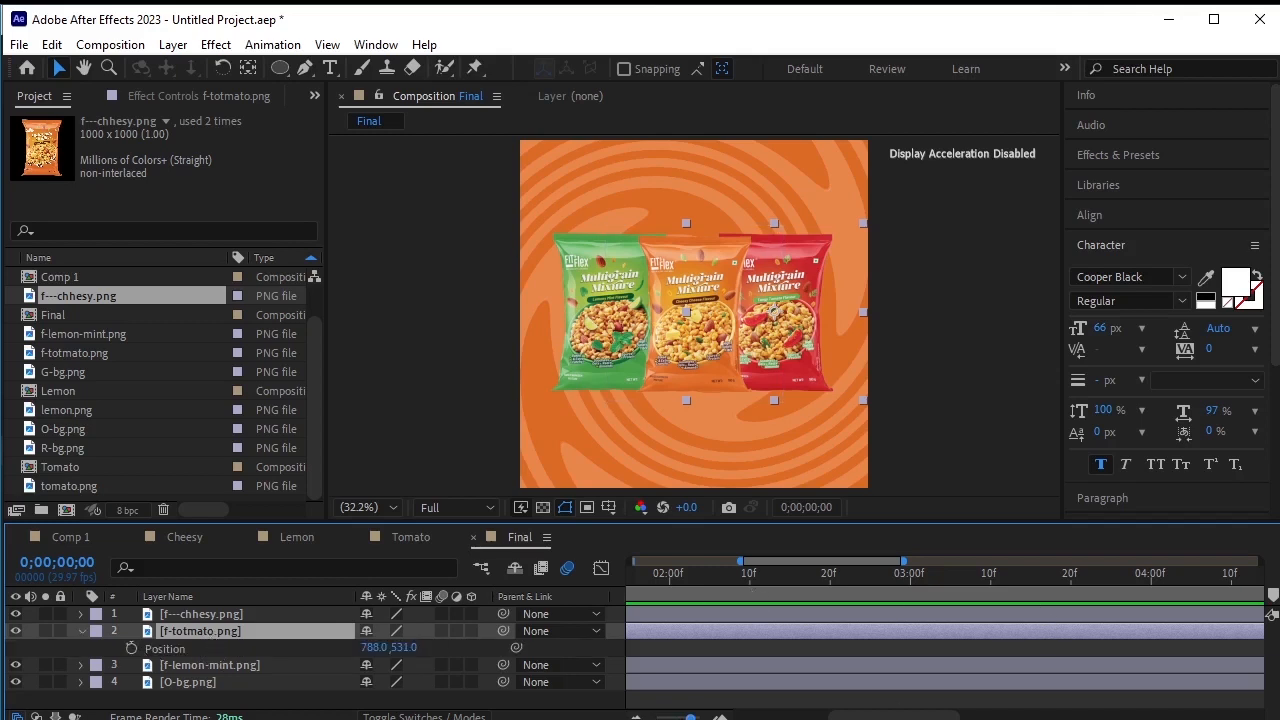
pyautogui.moveTo(690, 718); pyautogui.dragTo(657, 718)
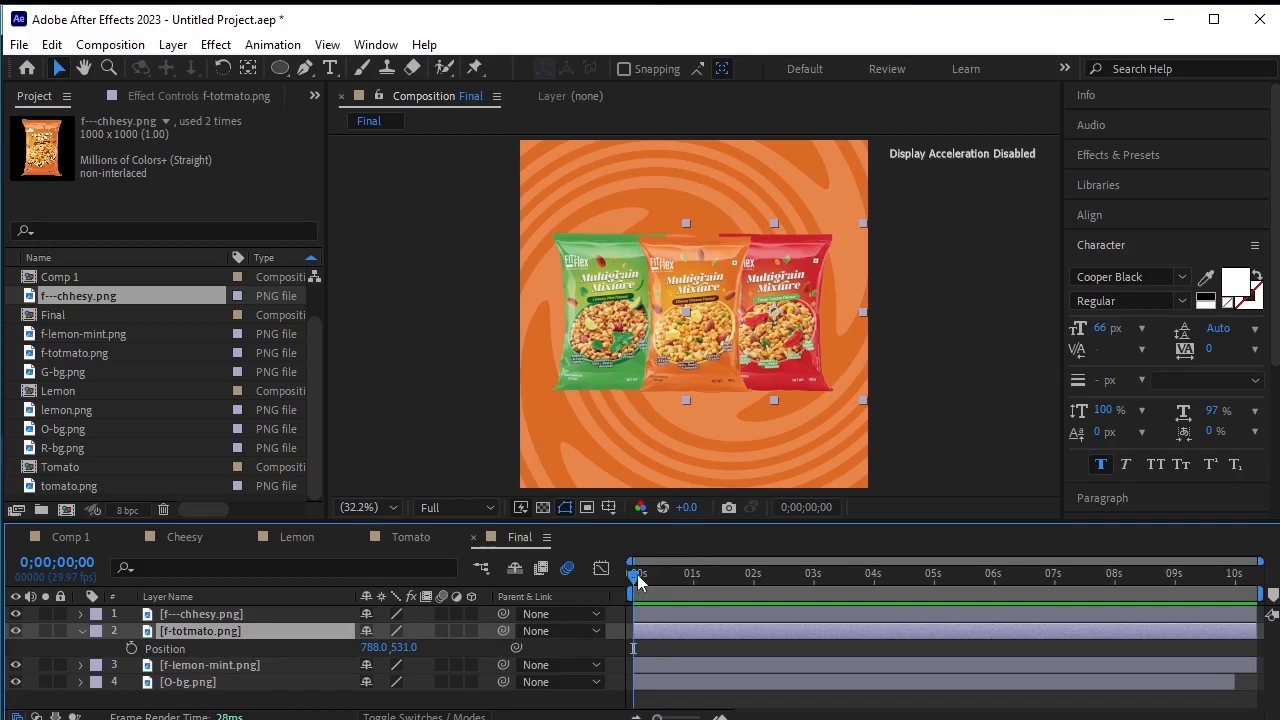
pyautogui.moveTo(637, 576); pyautogui.dragTo(698, 629)
pyautogui.click(131, 648)
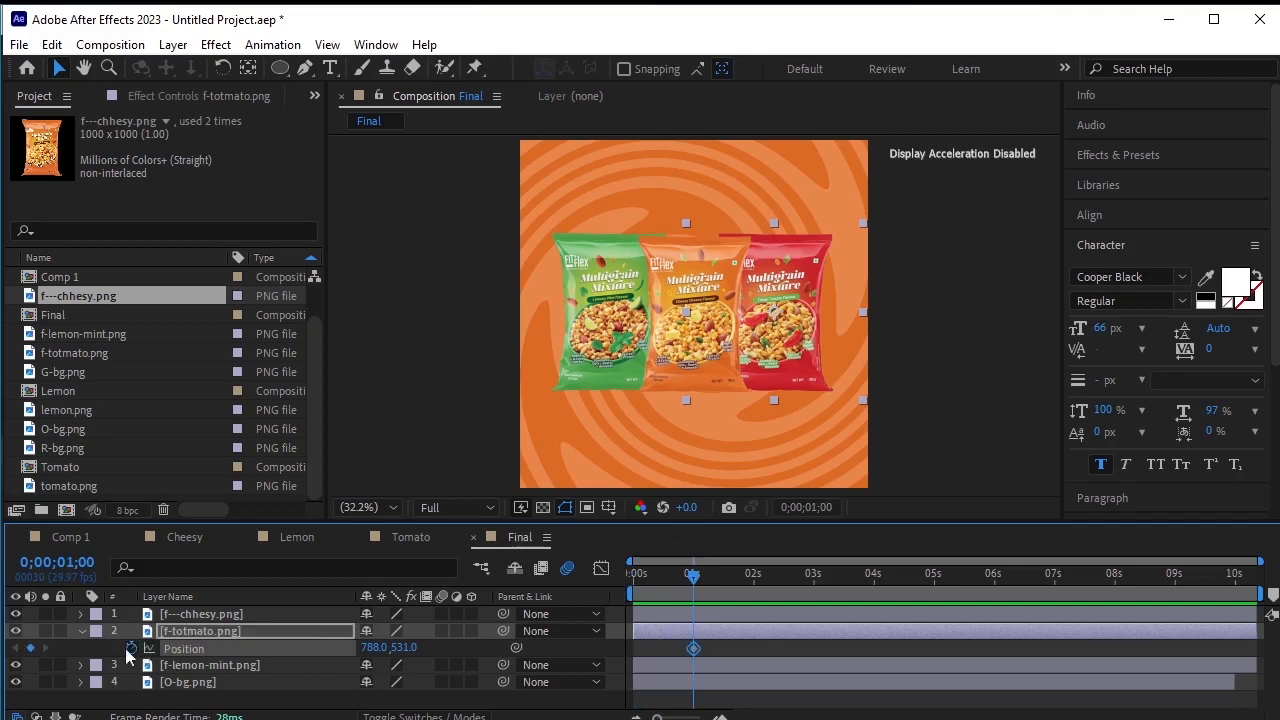
# At the composition's first frame, set f-totmato.png's Position to 538, 533 so it starts hidden behind the cheesy pack
pyautogui.press('Home')
pyautogui.moveTo(368, 647); pyautogui.dragTo(128, 663)
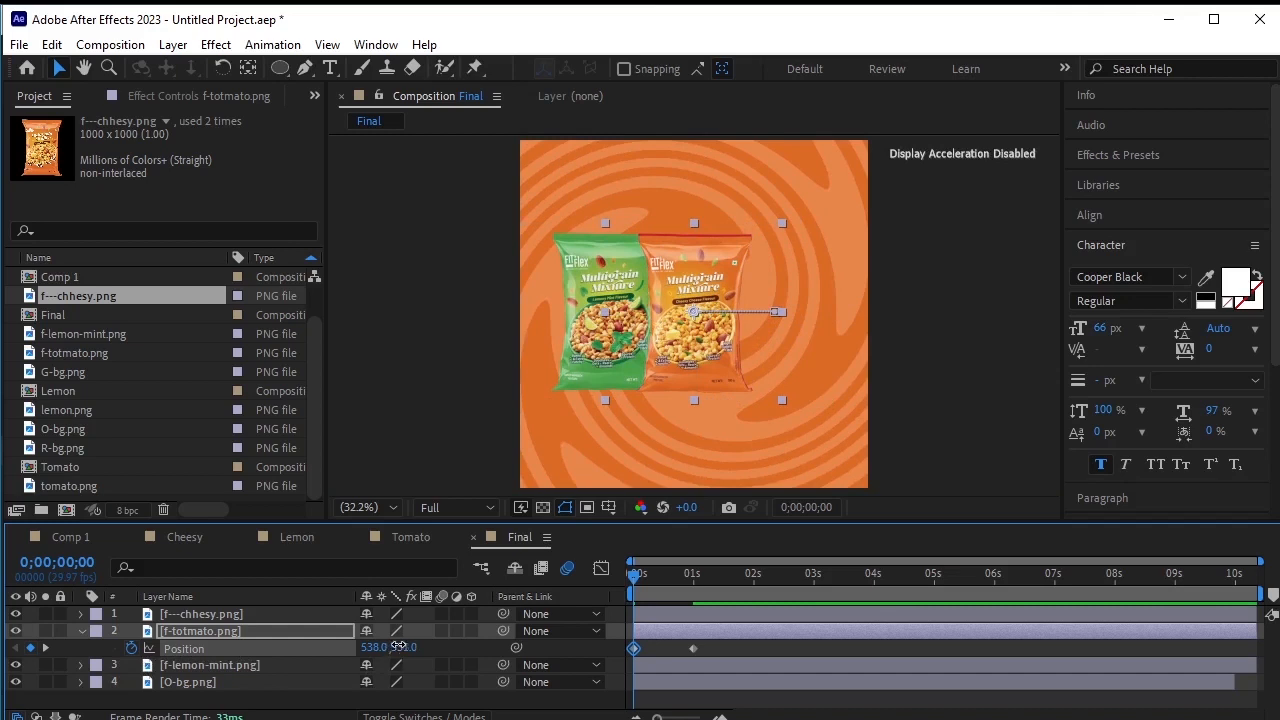
pyautogui.moveTo(400, 646); pyautogui.dragTo(404, 645)
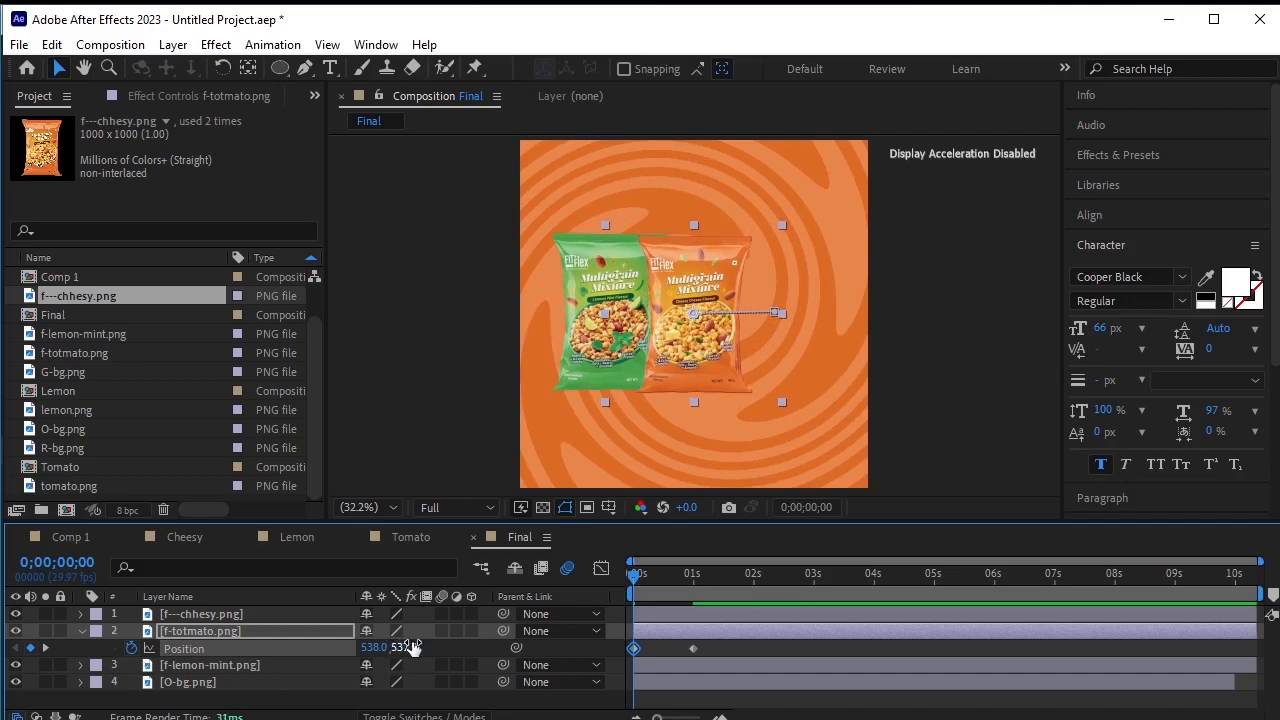
pyautogui.moveTo(404, 646); pyautogui.dragTo(403, 647)
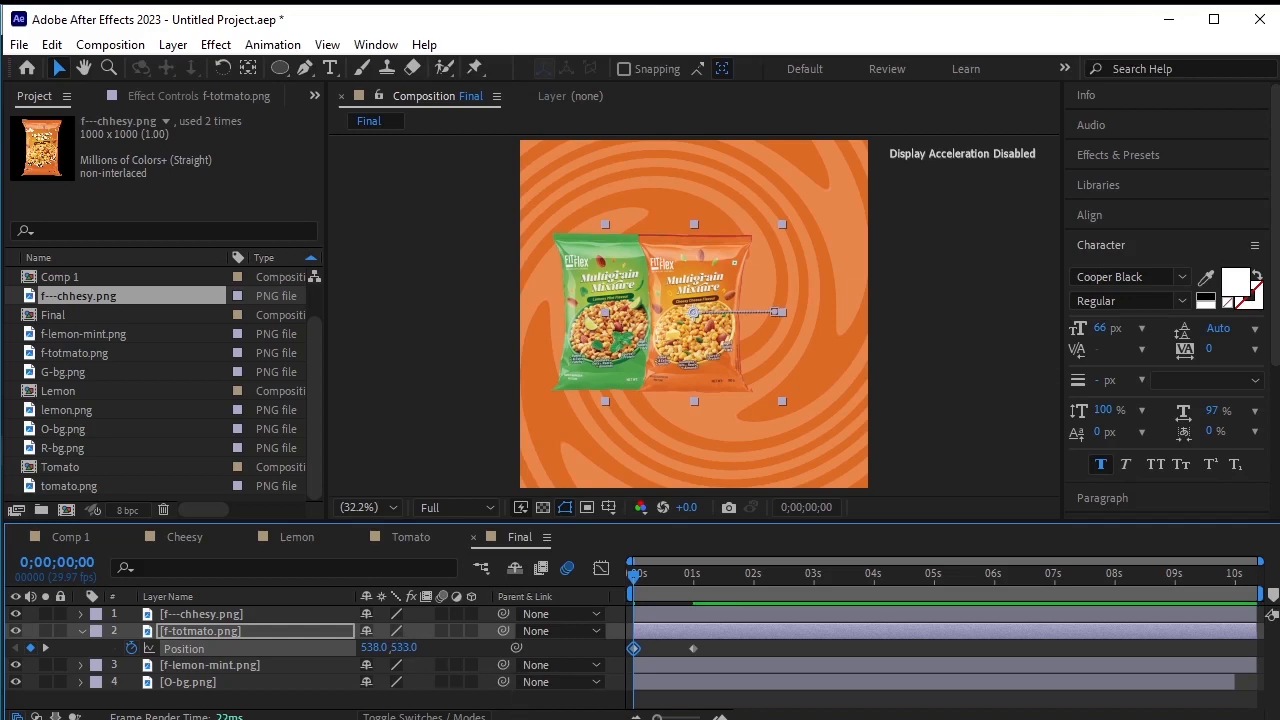
# Keyframe the Position of f-lemon-mint.png at 1 second, and set it to 536, 533 at the first frame
pyautogui.click(243, 667)
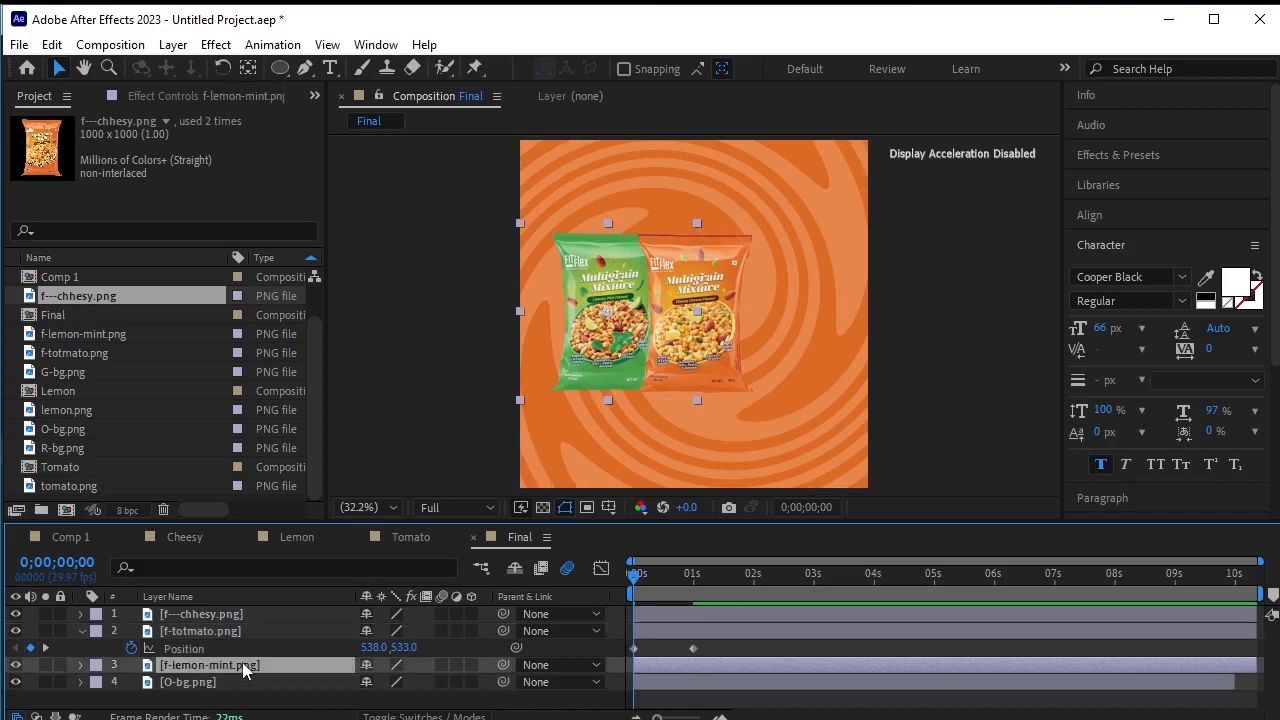
pyautogui.press('p')
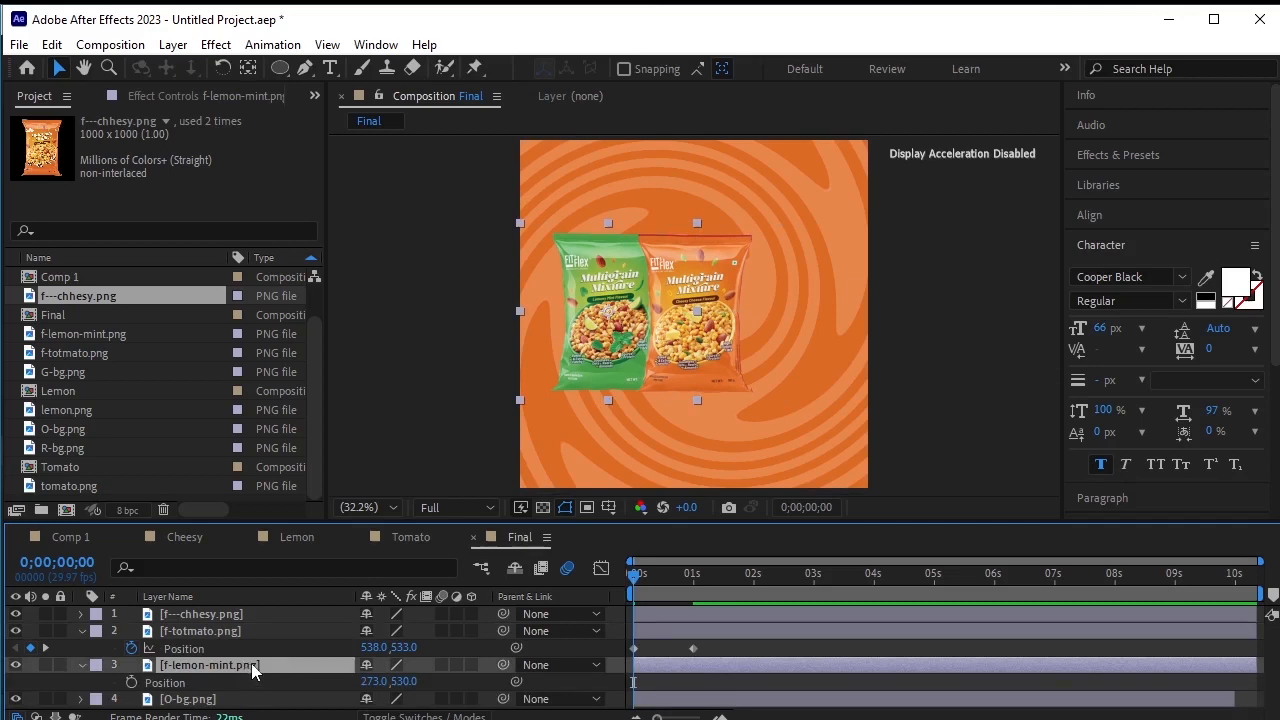
pyautogui.click(48, 648)
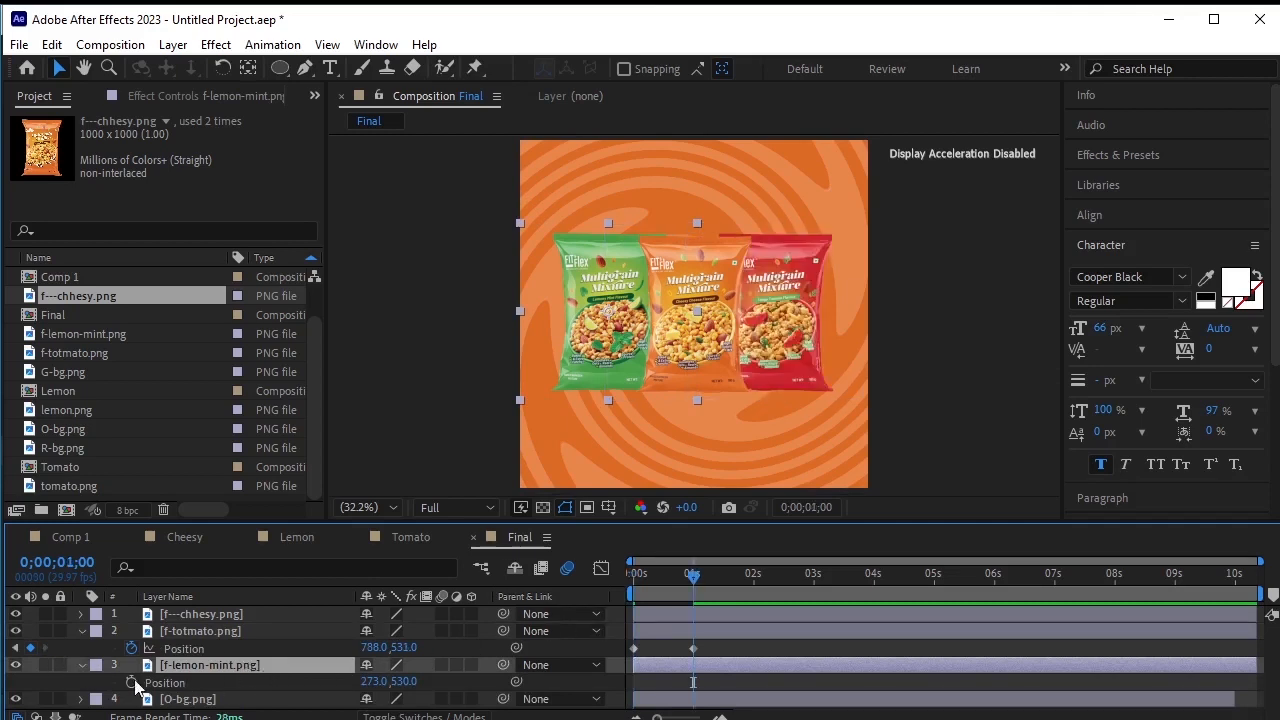
pyautogui.click(131, 682)
pyautogui.click(15, 648)
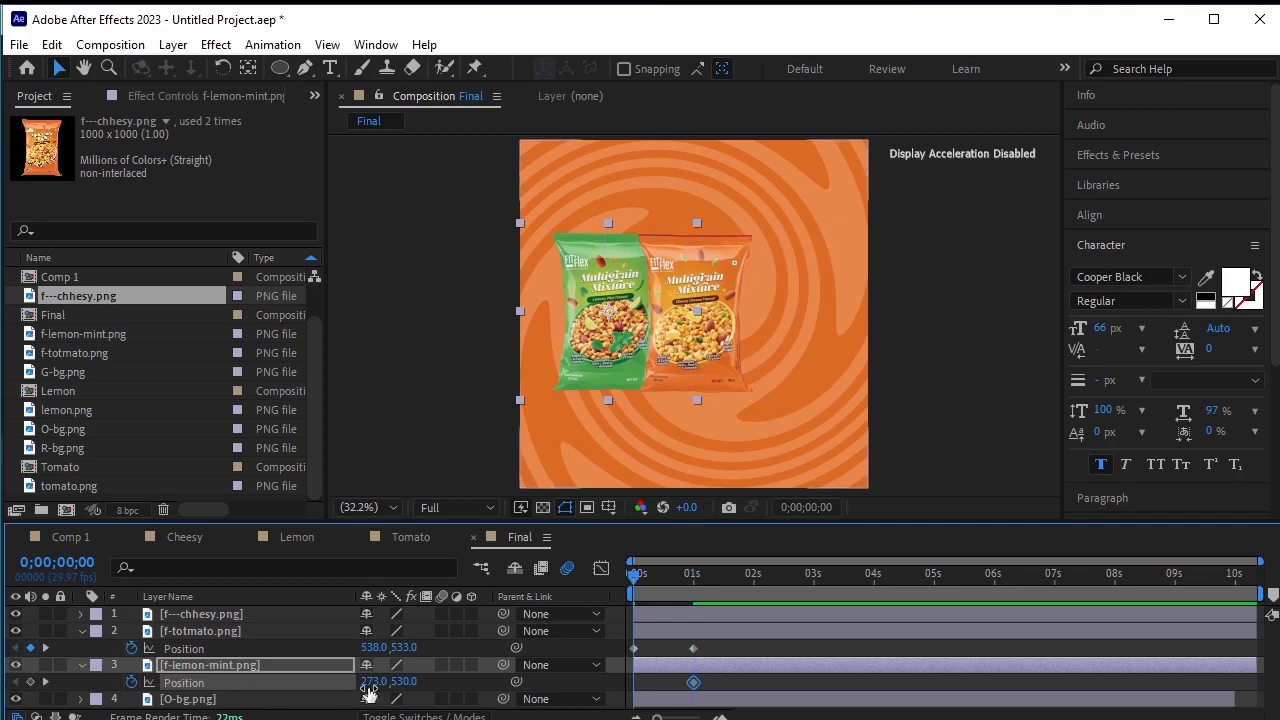
pyautogui.moveTo(370, 681); pyautogui.dragTo(620, 675)
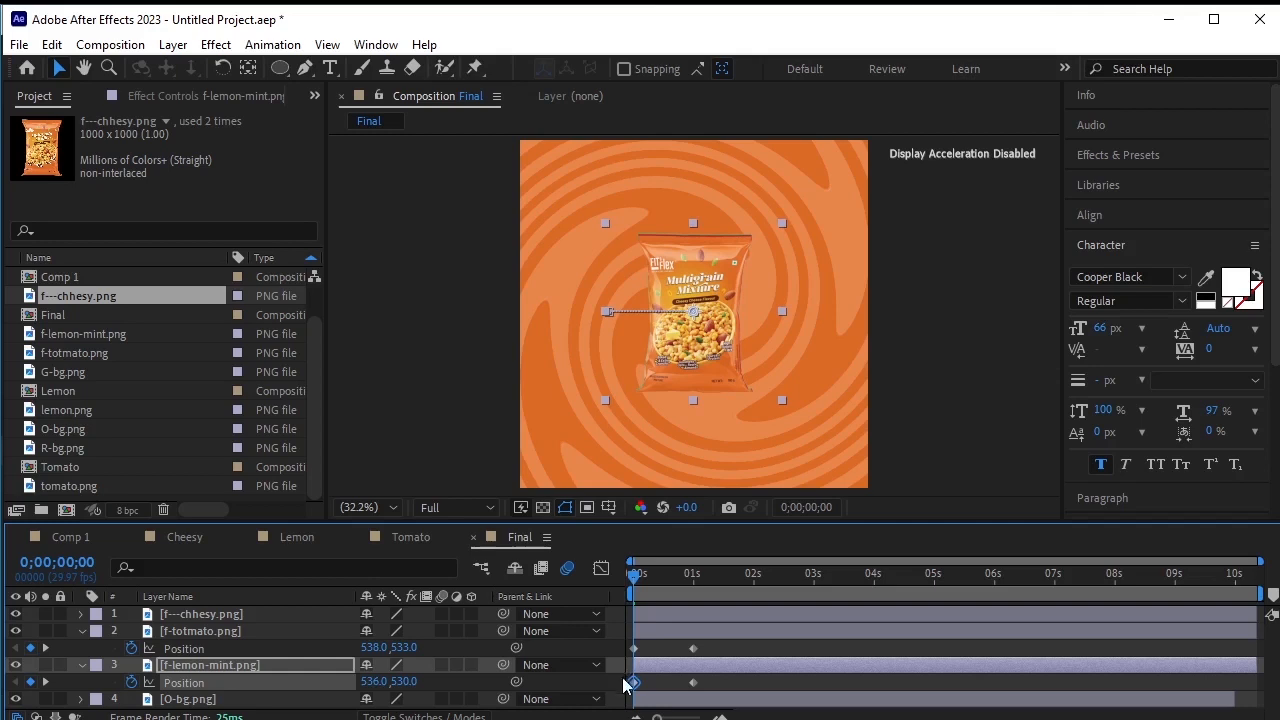
pyautogui.moveTo(405, 681); pyautogui.dragTo(462, 688)
# Preview the two packs sliding out from behind the cheesy pack and return to the first frame
pyautogui.click(450, 462)
pyautogui.press('space')
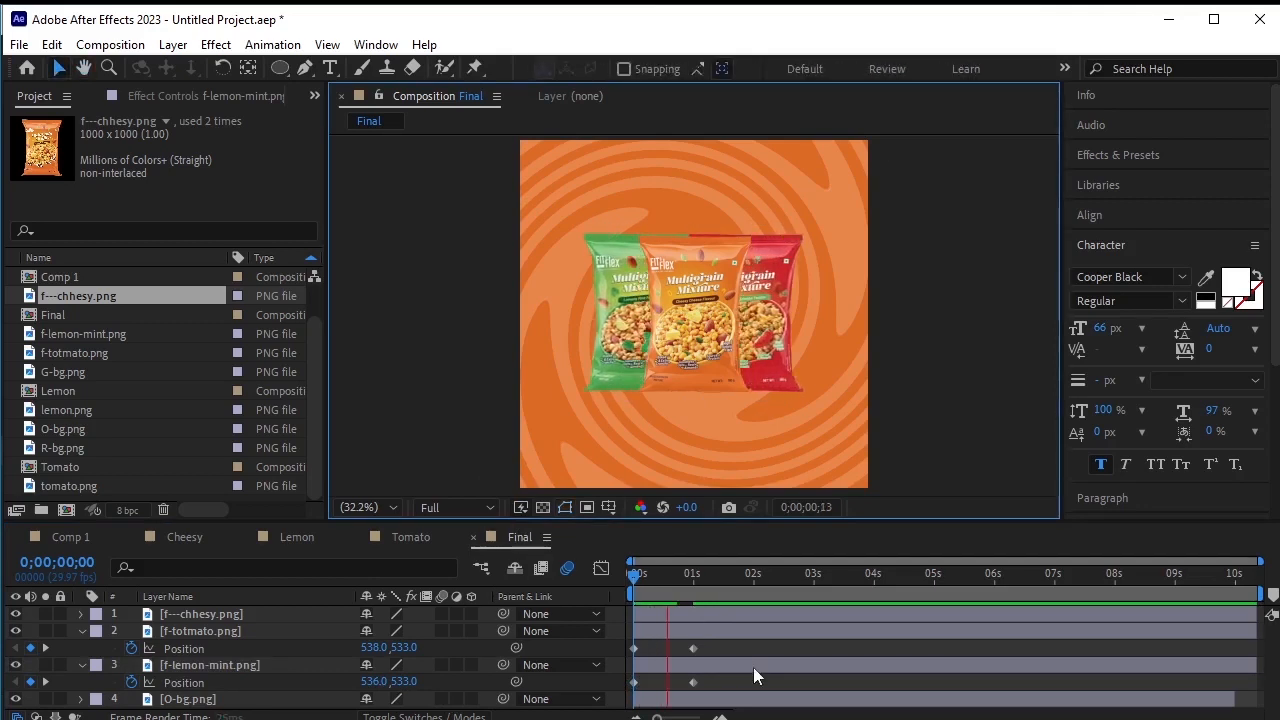
pyautogui.press('space')
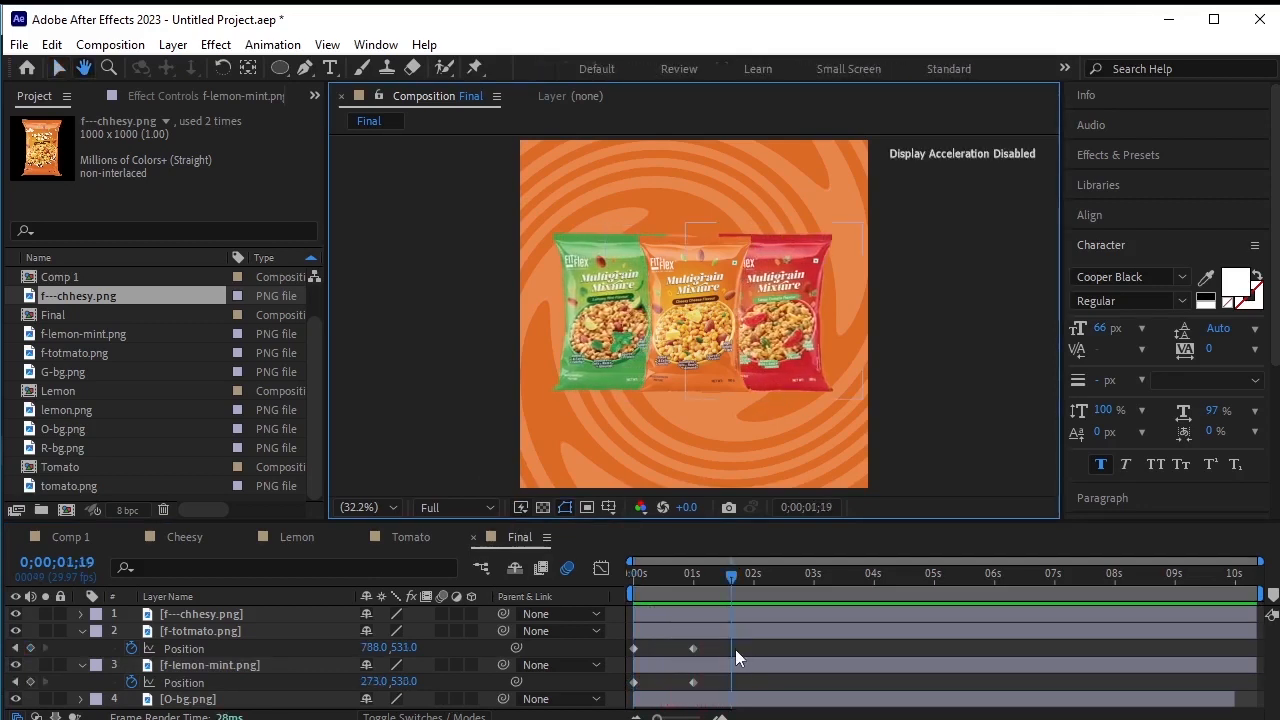
pyautogui.press('Home')
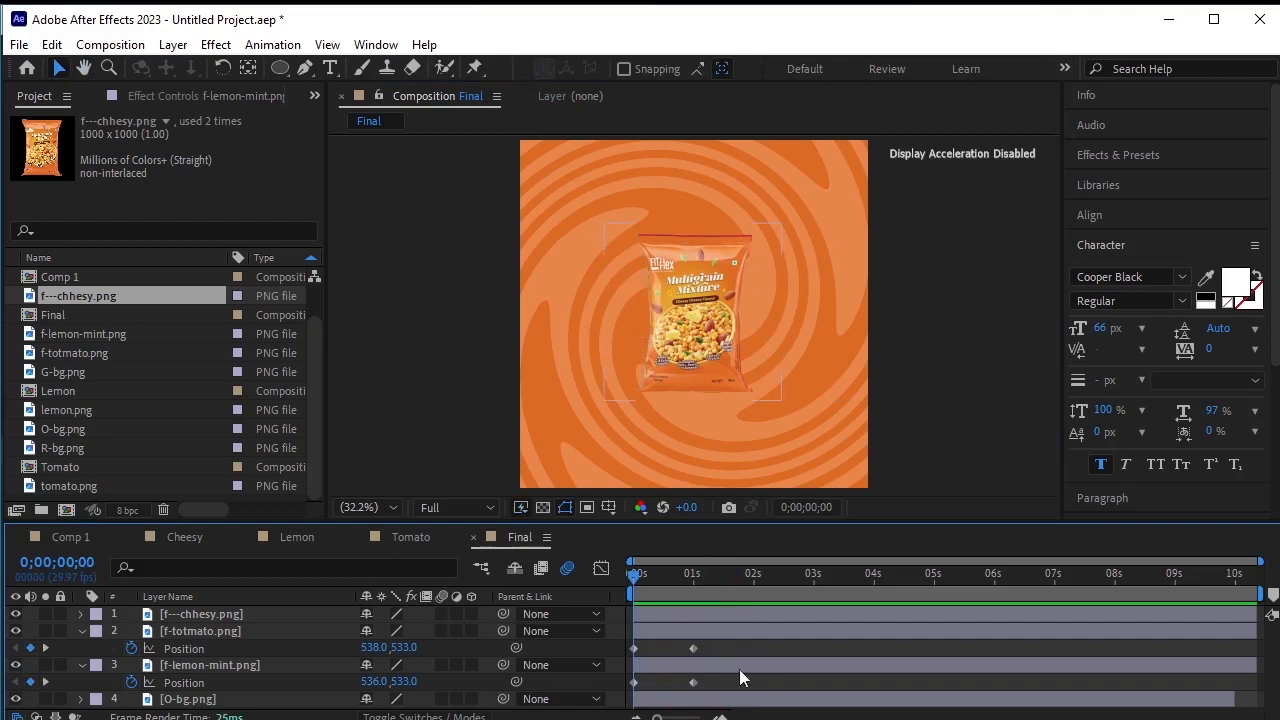
# Speed up the slide-out by moving both packs' ending Position keyframes to about frame 15, and preview the motion
pyautogui.moveTo(711, 644); pyautogui.dragTo(682, 677)
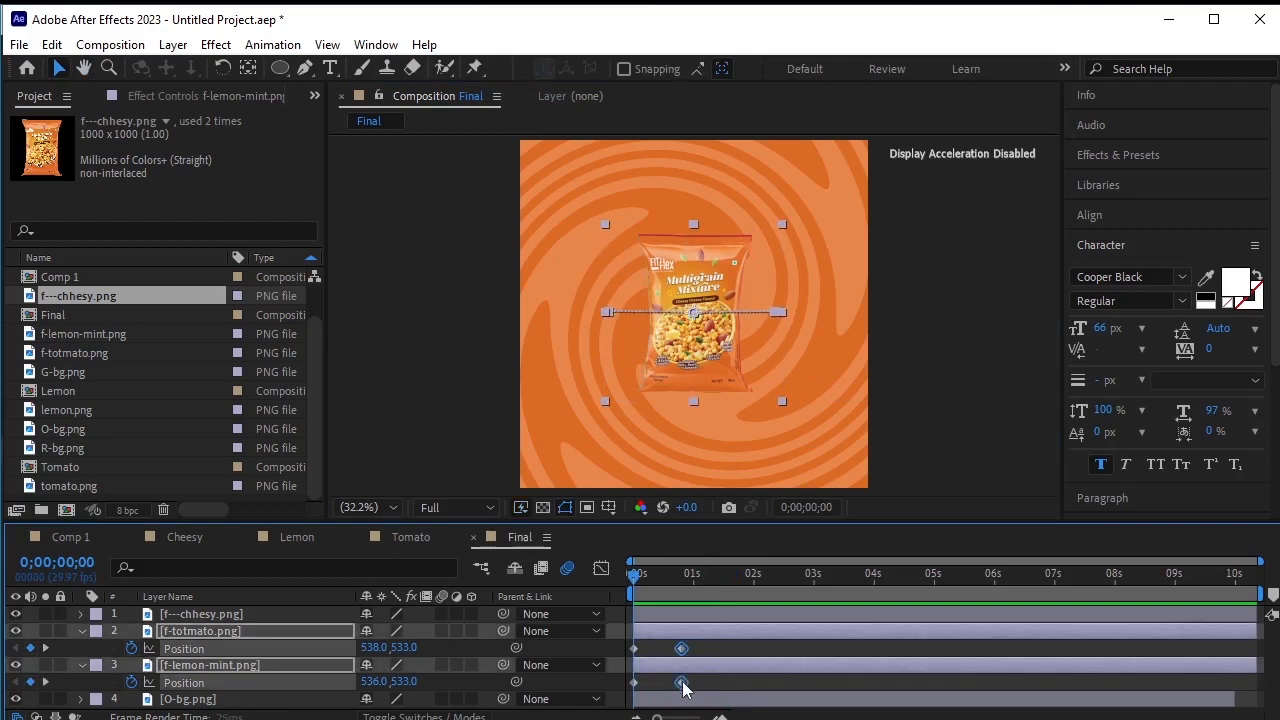
pyautogui.click(702, 653)
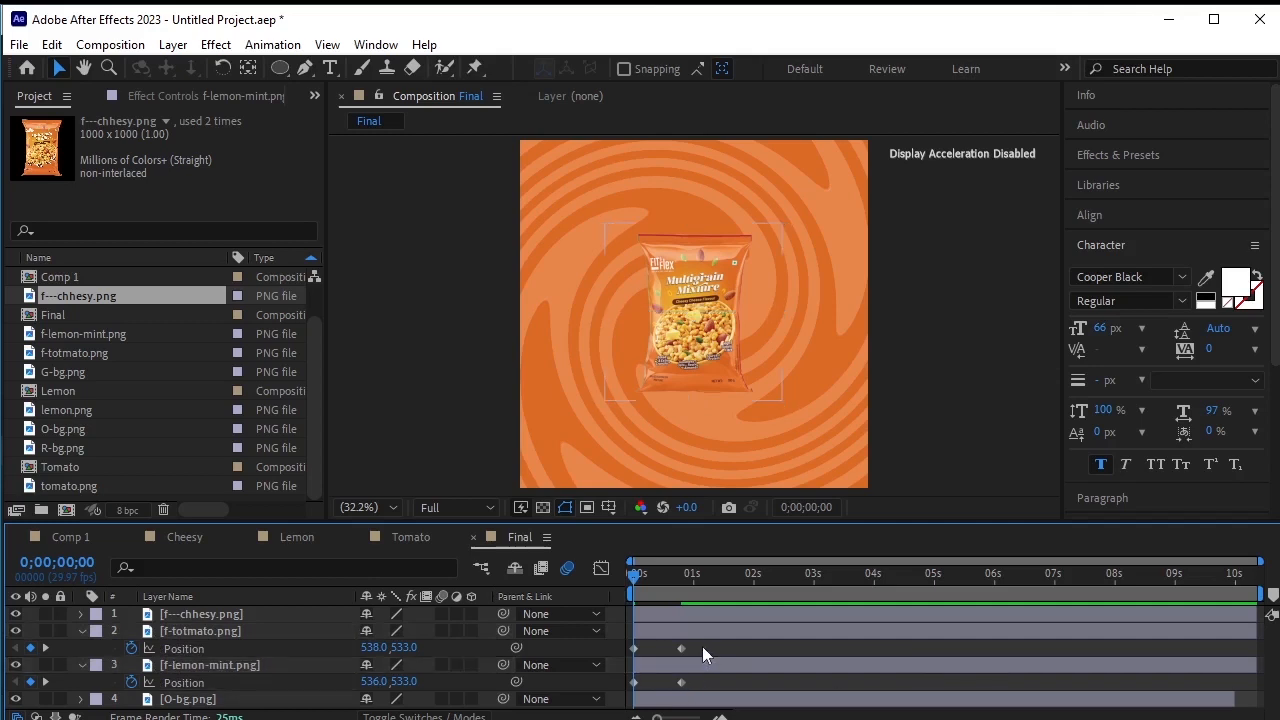
pyautogui.moveTo(702, 648); pyautogui.dragTo(680, 697)
pyautogui.moveTo(674, 684); pyautogui.dragTo(656, 684)
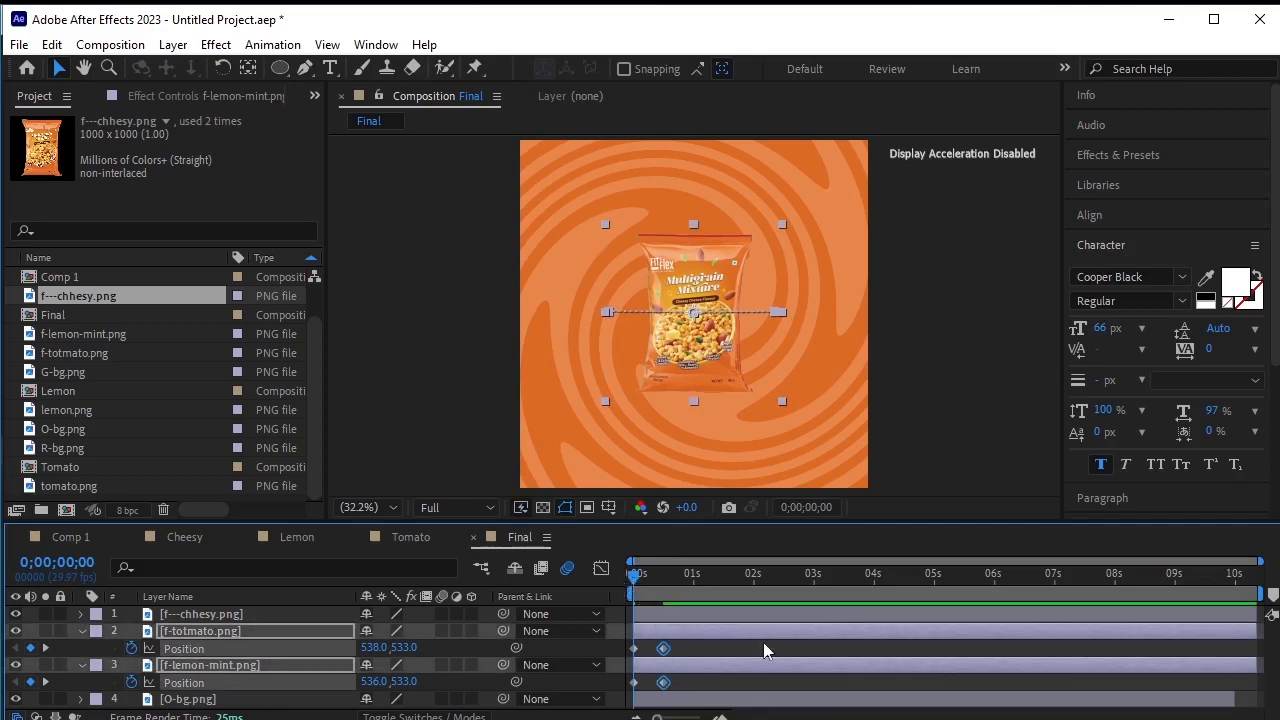
pyautogui.press('space')
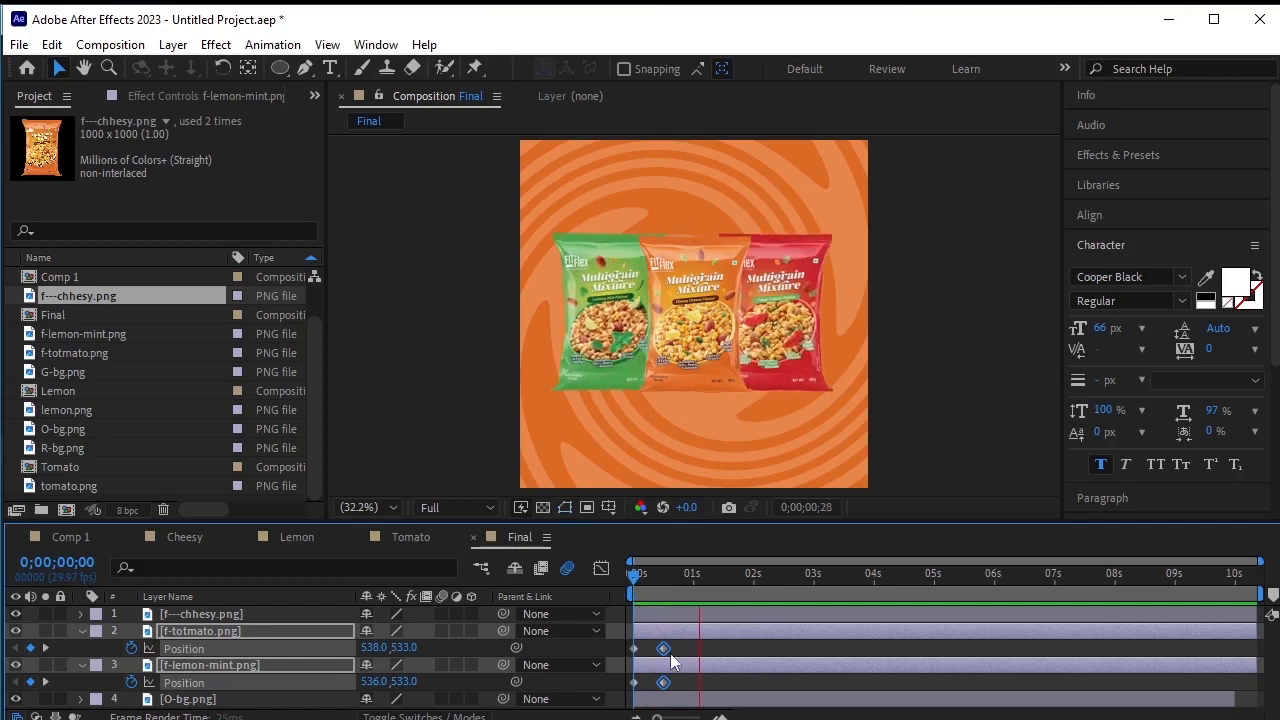
# Apply Easy Ease to all Position keyframes of the tomato and lemon packs and display their speed graph
pyautogui.moveTo(684, 644); pyautogui.dragTo(629, 697)
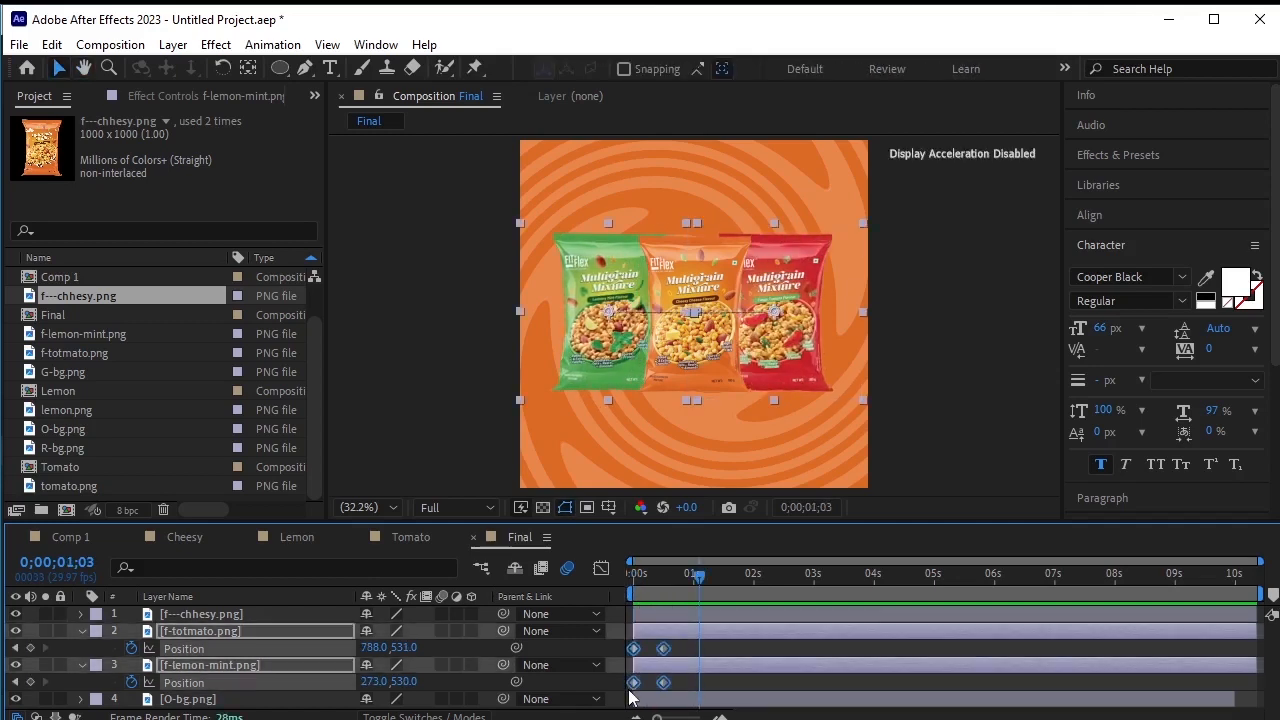
pyautogui.press('F9')
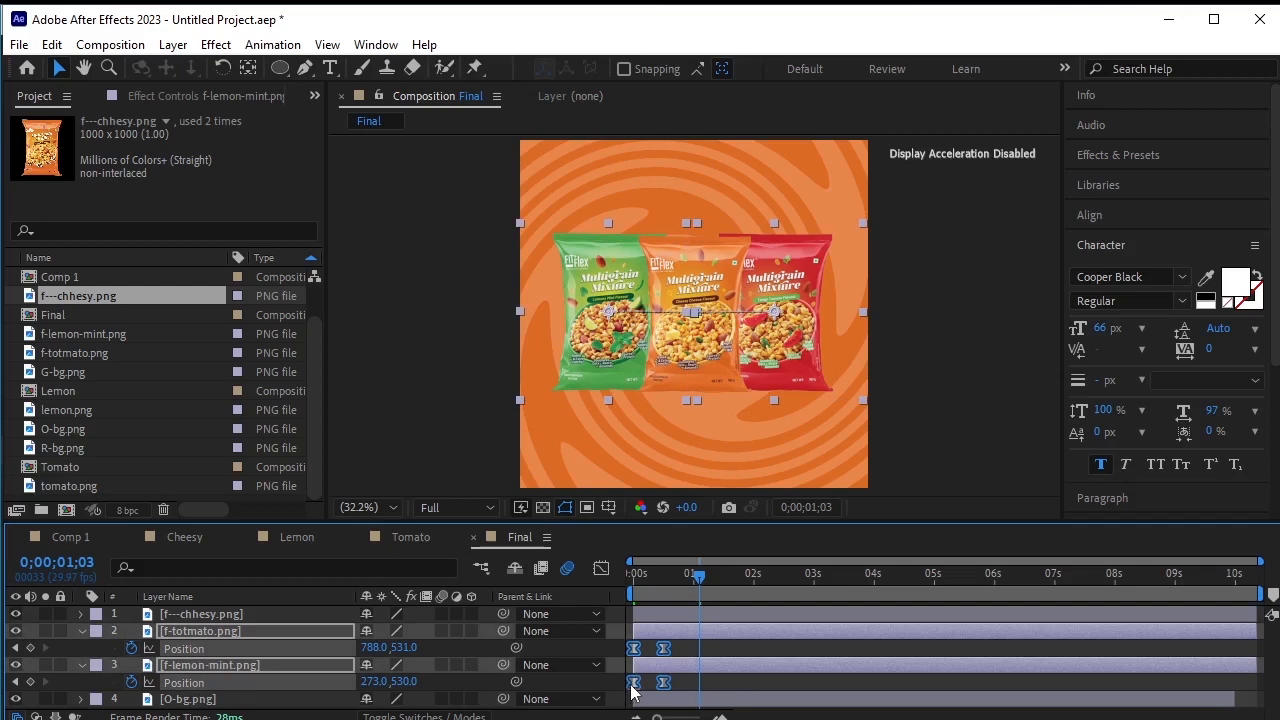
pyautogui.click(601, 568)
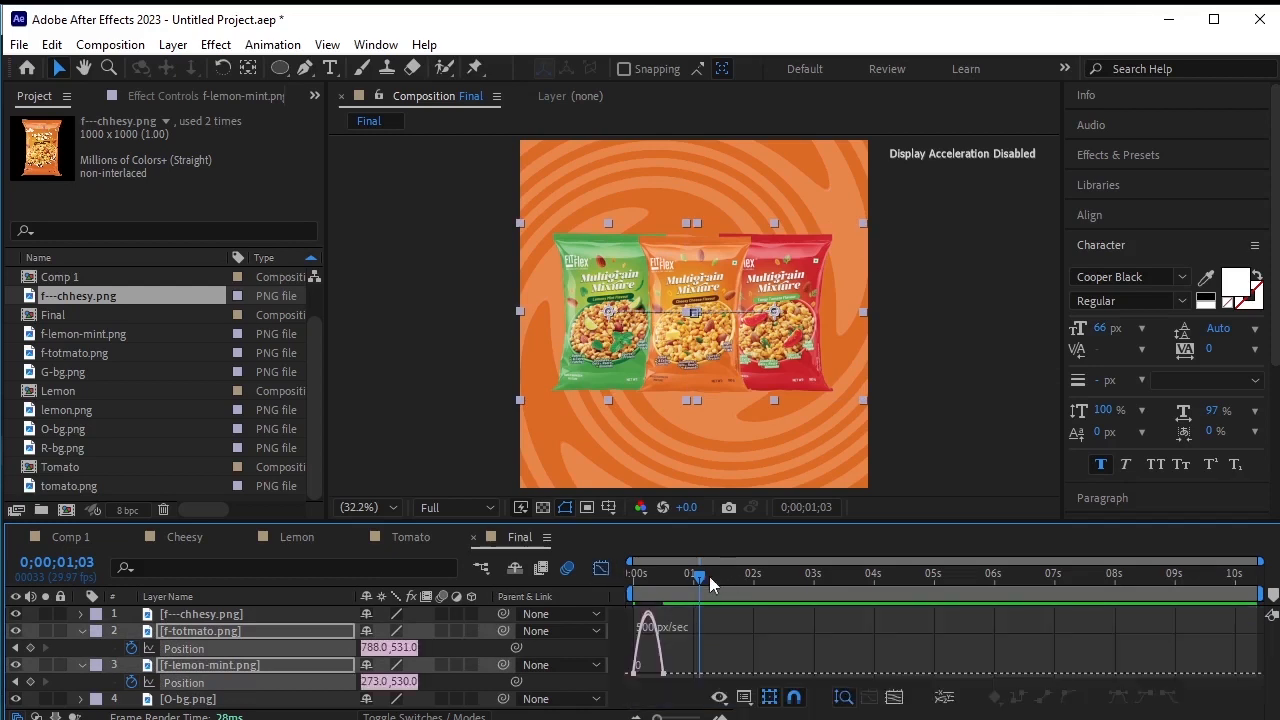
# Lengthen the outgoing ease of the tomato and lemon packs' first Position keyframes in the speed graph, and return to the layer bar view
pyautogui.moveTo(709, 576); pyautogui.dragTo(633, 577)
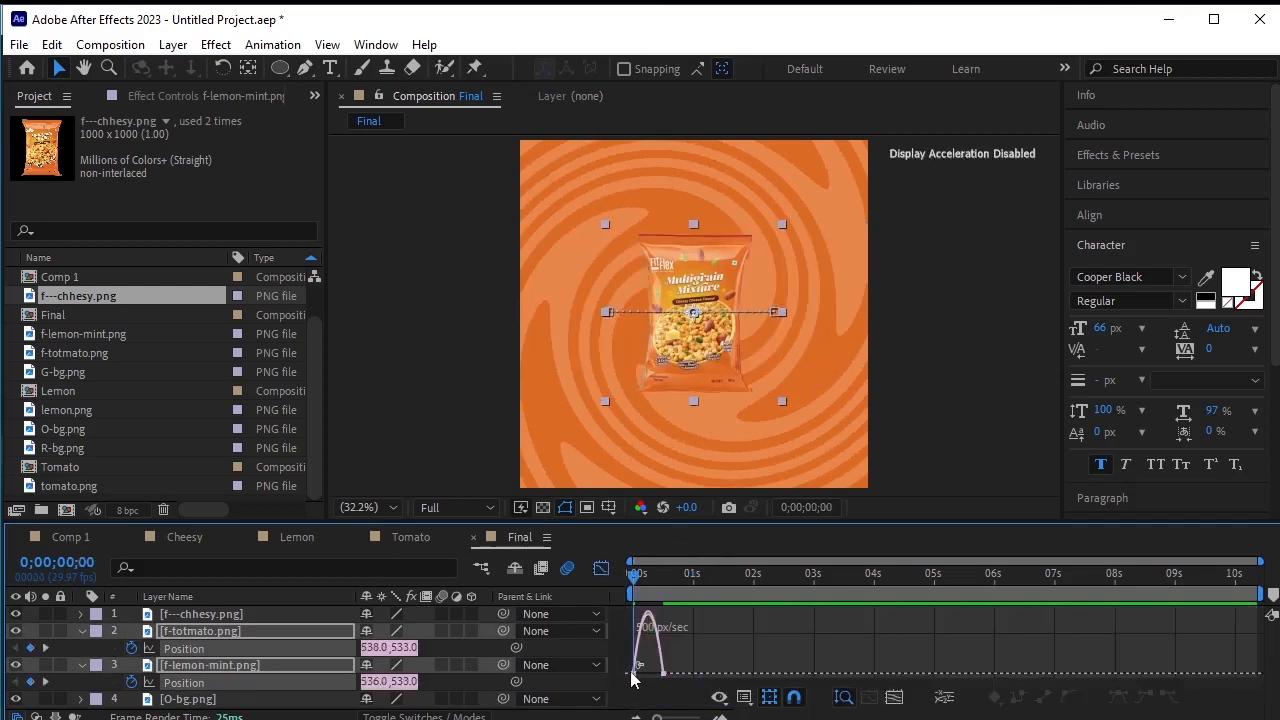
pyautogui.moveTo(613, 681); pyautogui.dragTo(642, 678)
pyautogui.scroll(5, 680, 668)
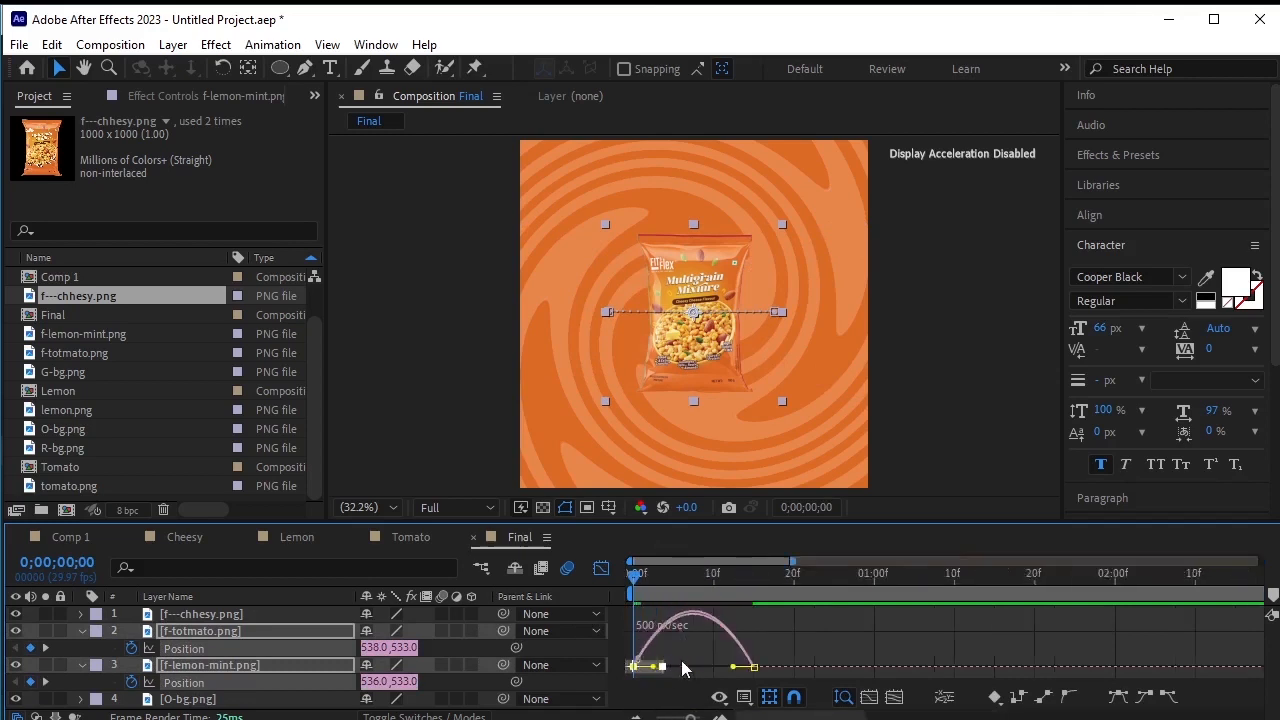
pyautogui.moveTo(661, 667); pyautogui.dragTo(692, 669)
pyautogui.click(603, 572)
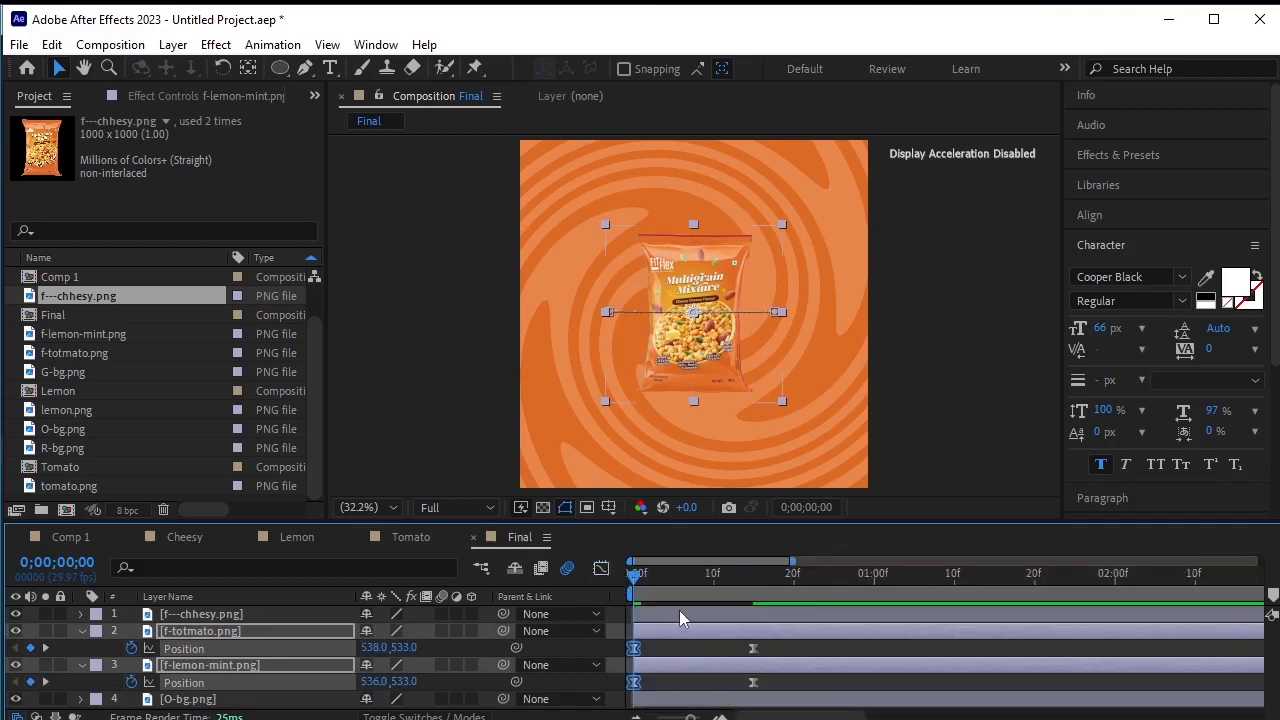
# Preview the eased slide-out of the two packs and return to the first frame
pyautogui.press('space')
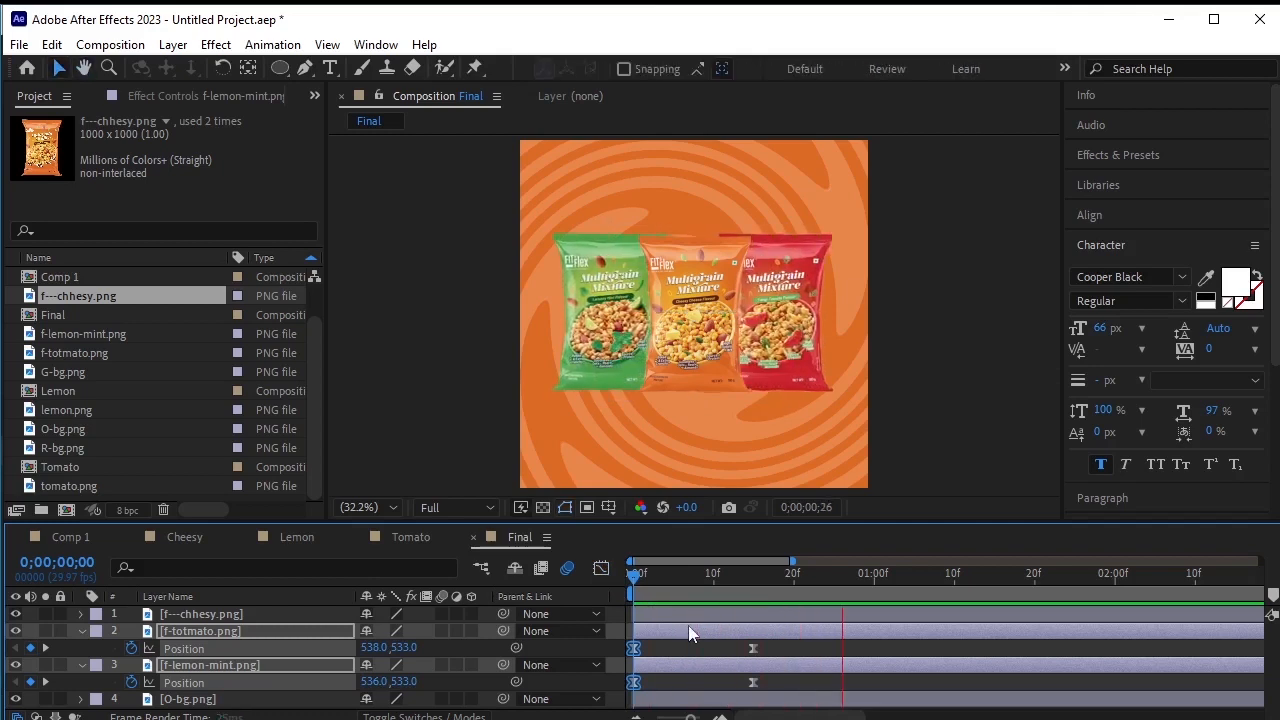
pyautogui.click(947, 578)
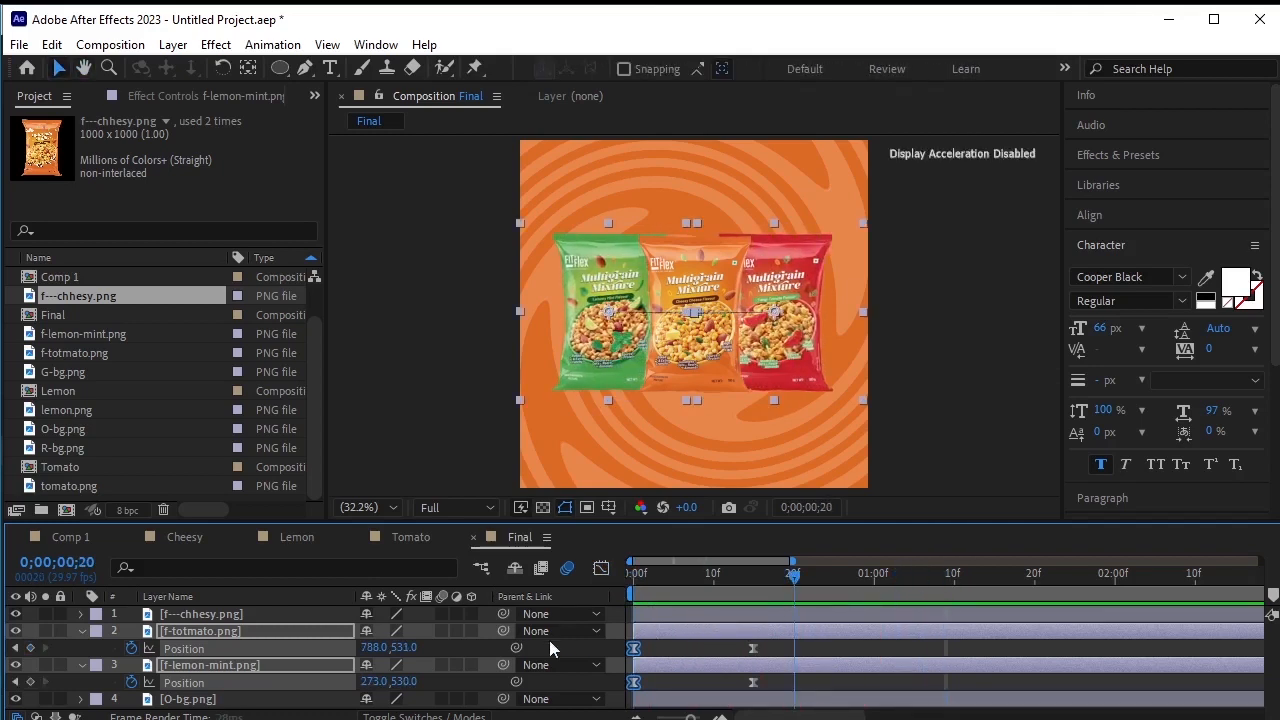
pyautogui.press('Home')
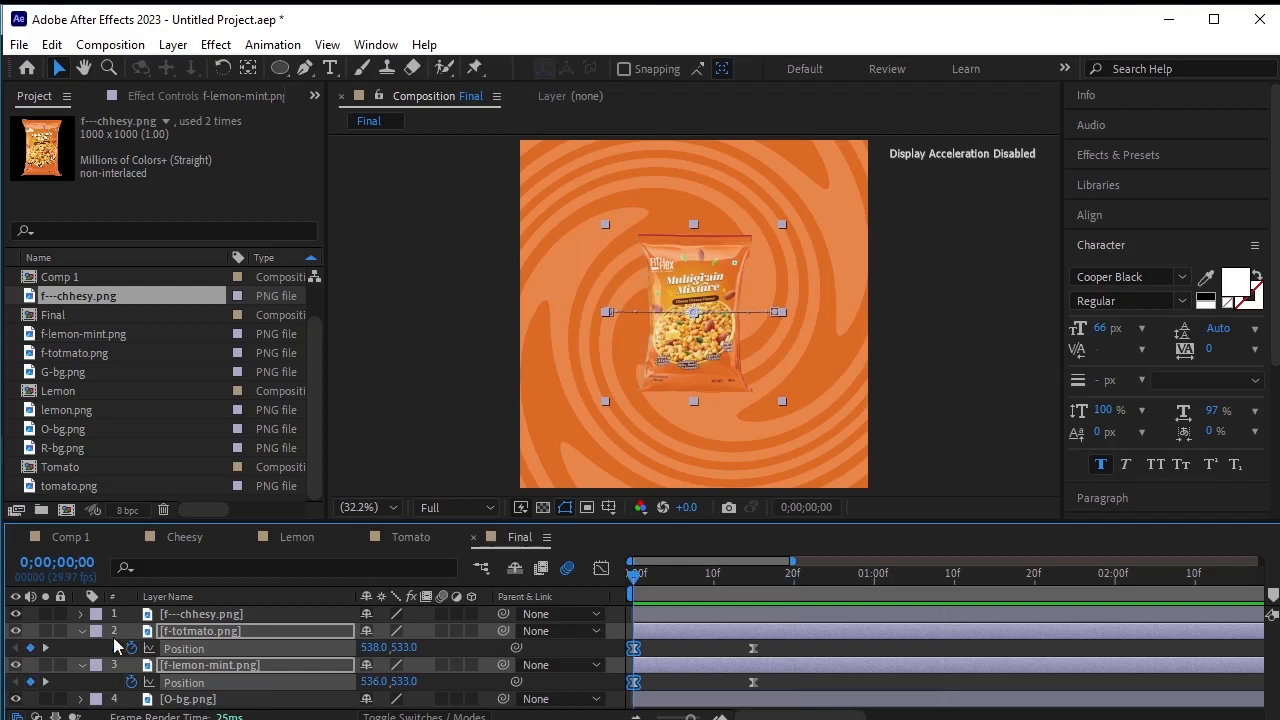
# Collapse the properties of f-totmato.png and f-lemon-mint.png and deselect all layers
pyautogui.click(80, 631)
pyautogui.click(80, 647)
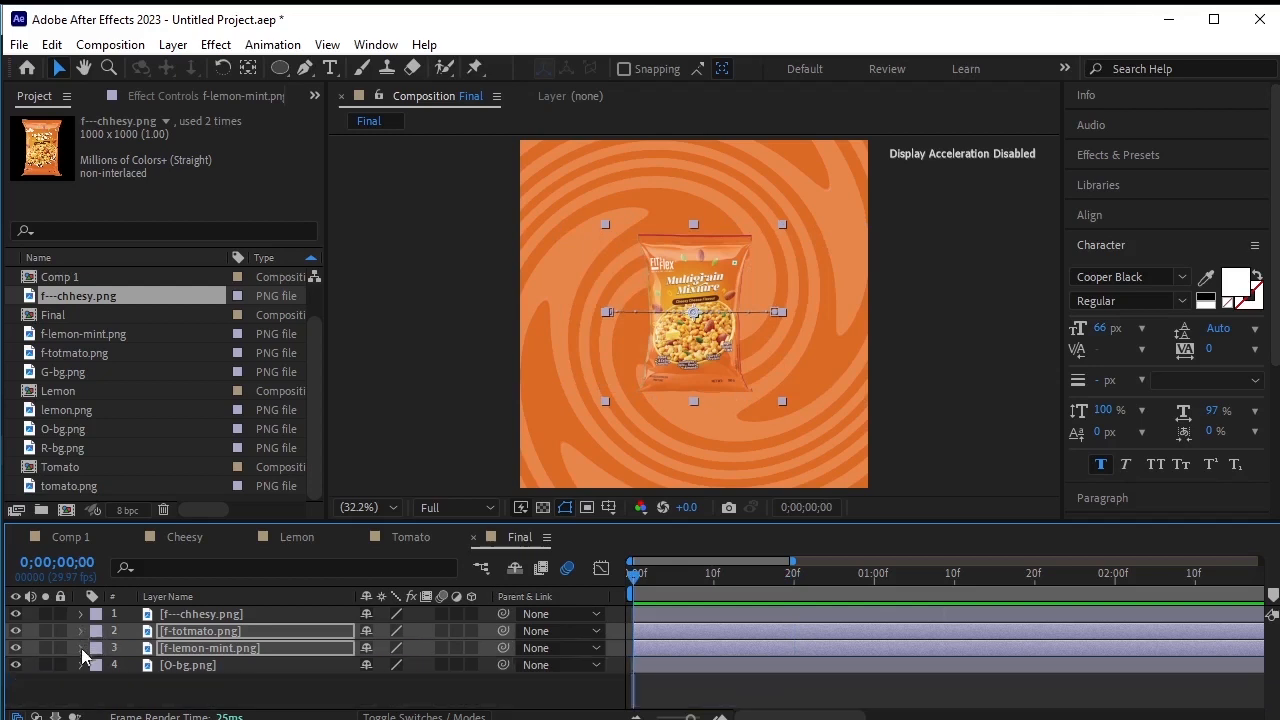
pyautogui.click(203, 700)
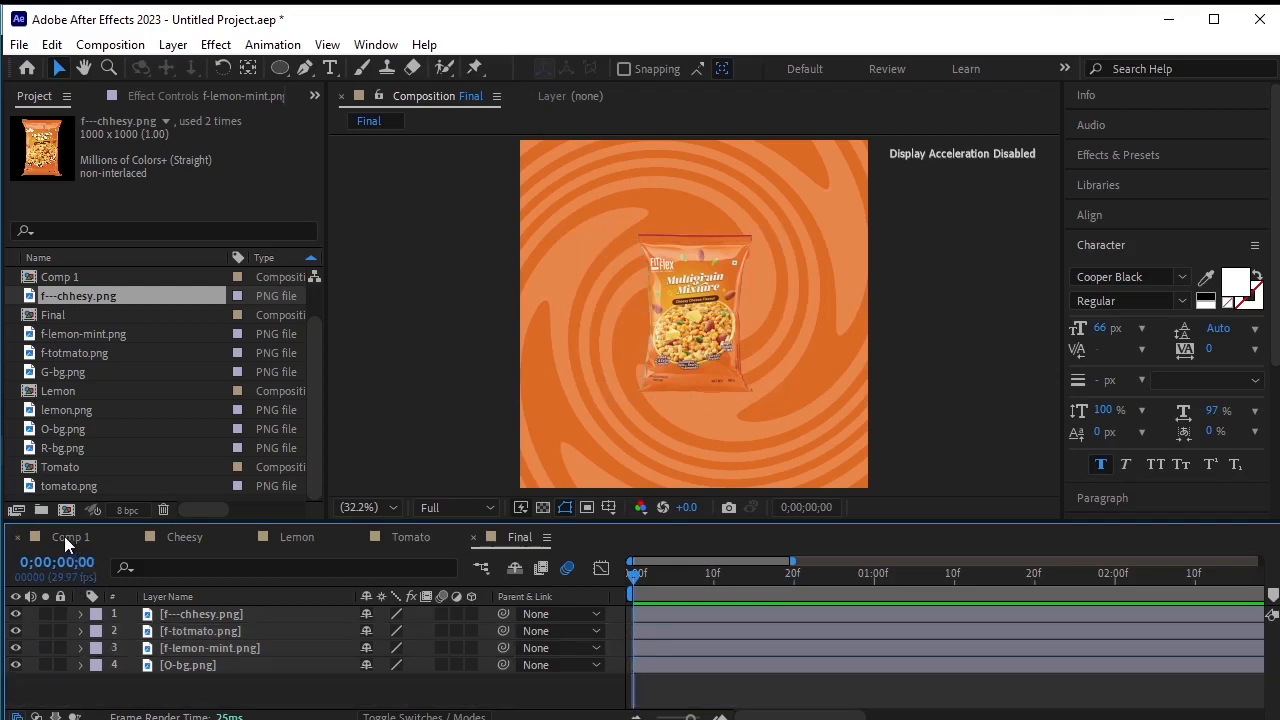
# Add the Final composition as the uppermost layer of Comp 1, start it at 0;00;07;12, and return to the first frame
pyautogui.click(64, 536)
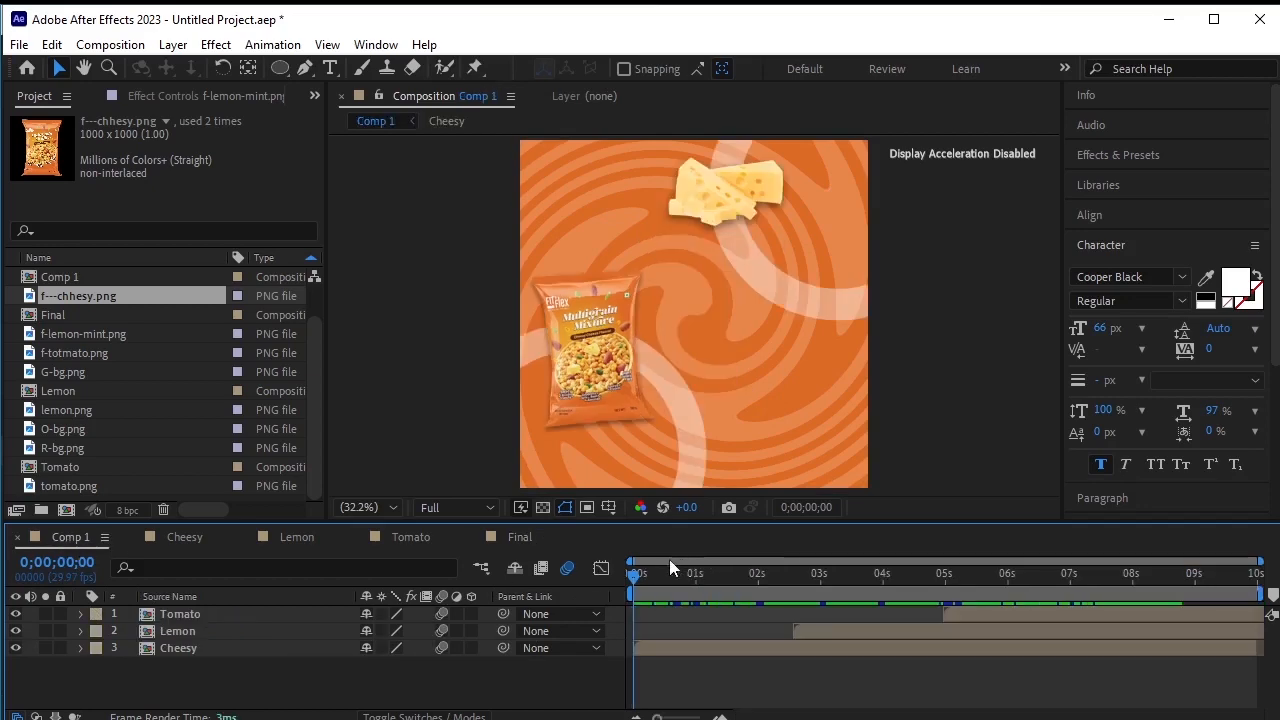
pyautogui.moveTo(640, 571); pyautogui.dragTo(1095, 608)
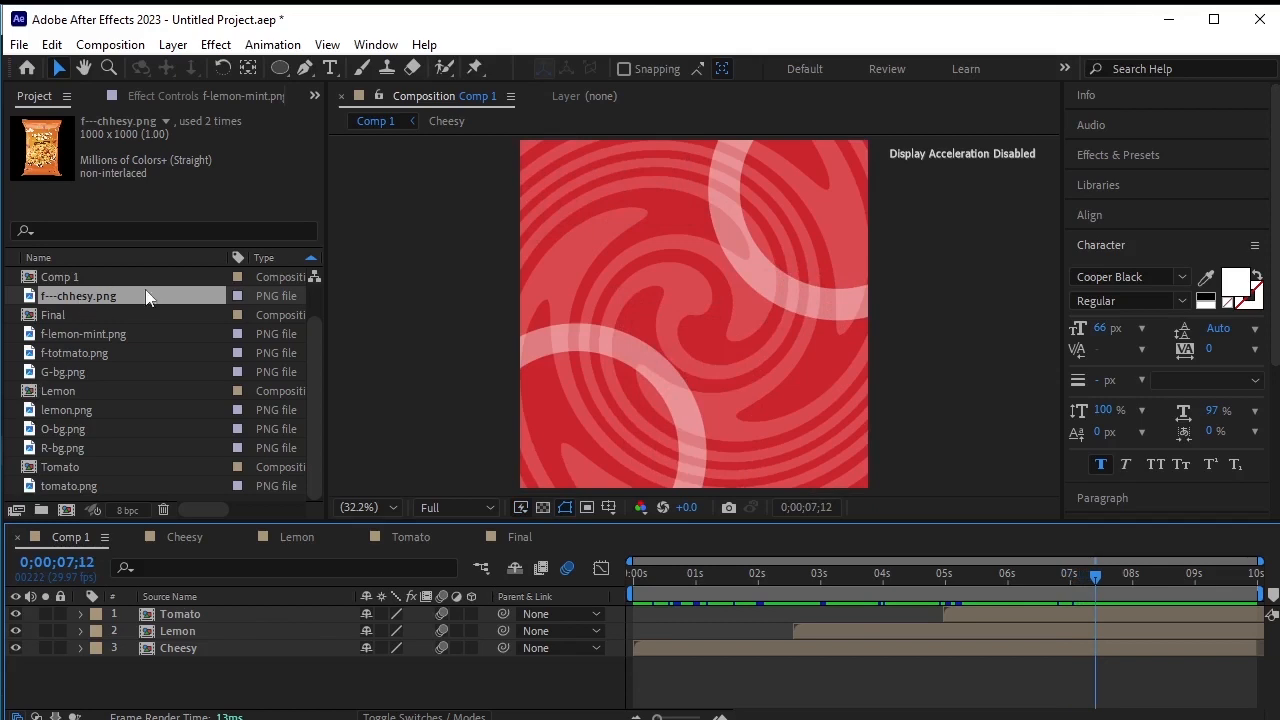
pyautogui.moveTo(92, 315); pyautogui.dragTo(238, 613)
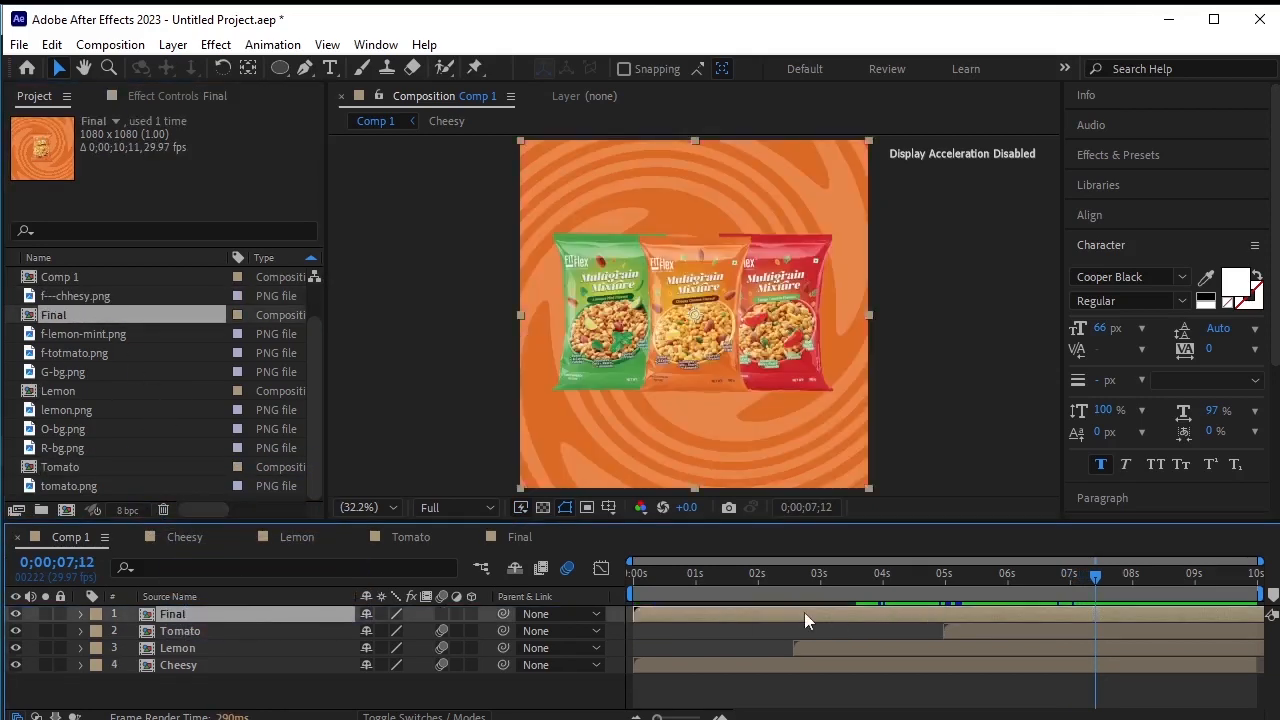
pyautogui.moveTo(705, 615); pyautogui.dragTo(1168, 607)
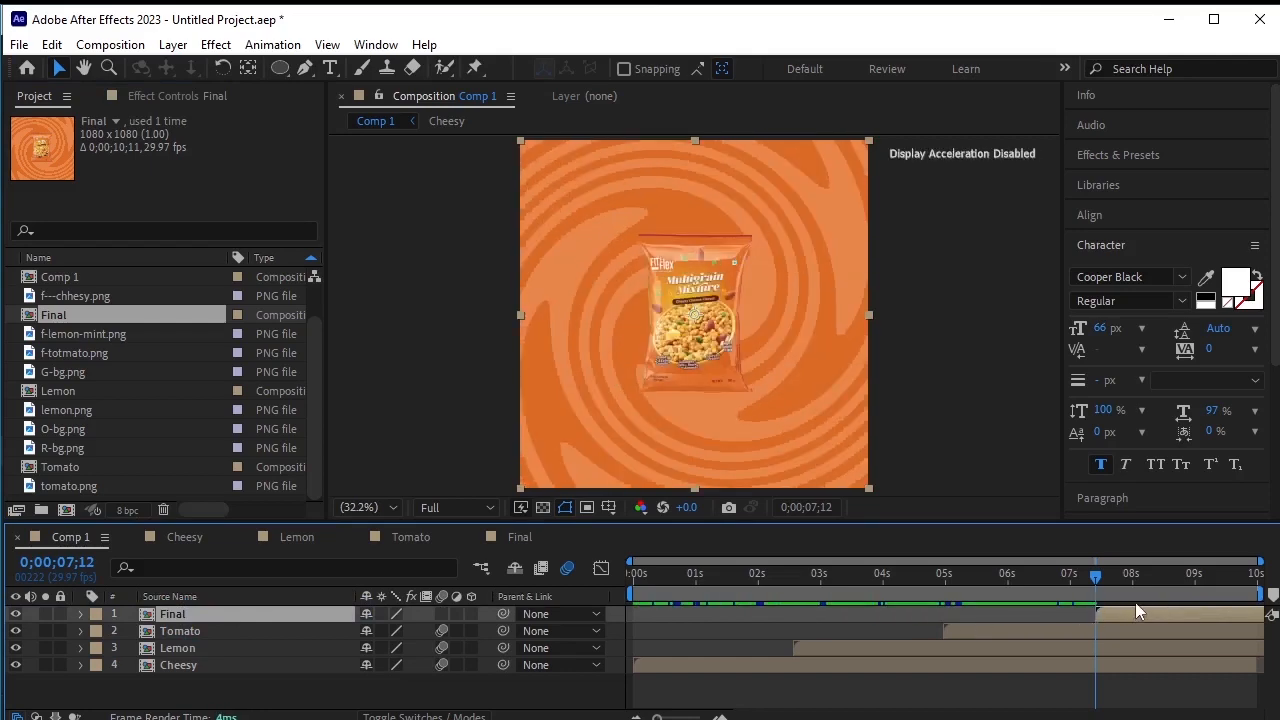
pyautogui.moveTo(1099, 573); pyautogui.dragTo(183, 677)
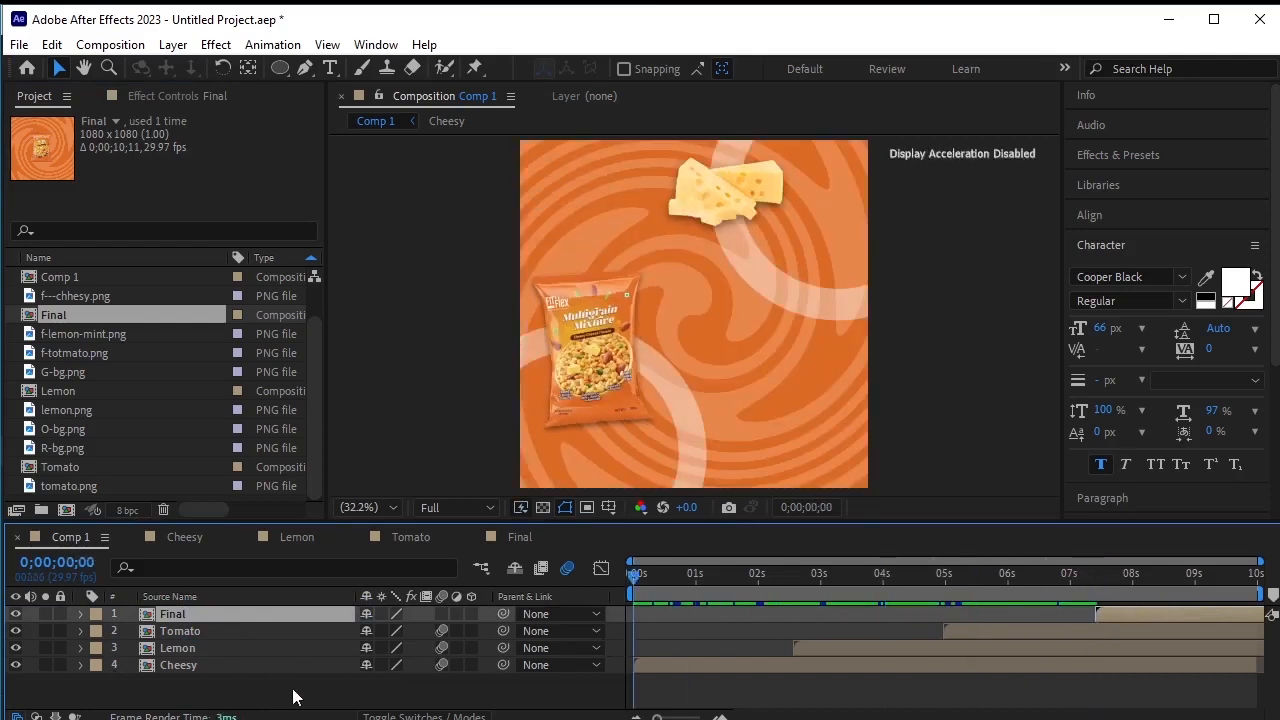